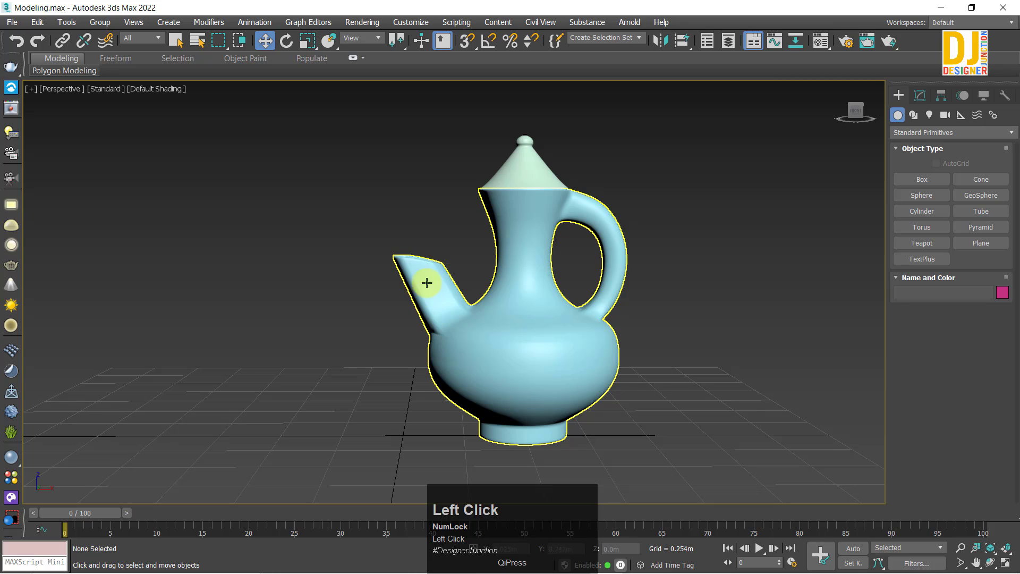
# - Select the jug body and examine the shape of the spout and its junction with the body
pyautogui.moveTo(321, 98); pyautogui.dragTo(773, 555)
pyautogui.click(620, 330)
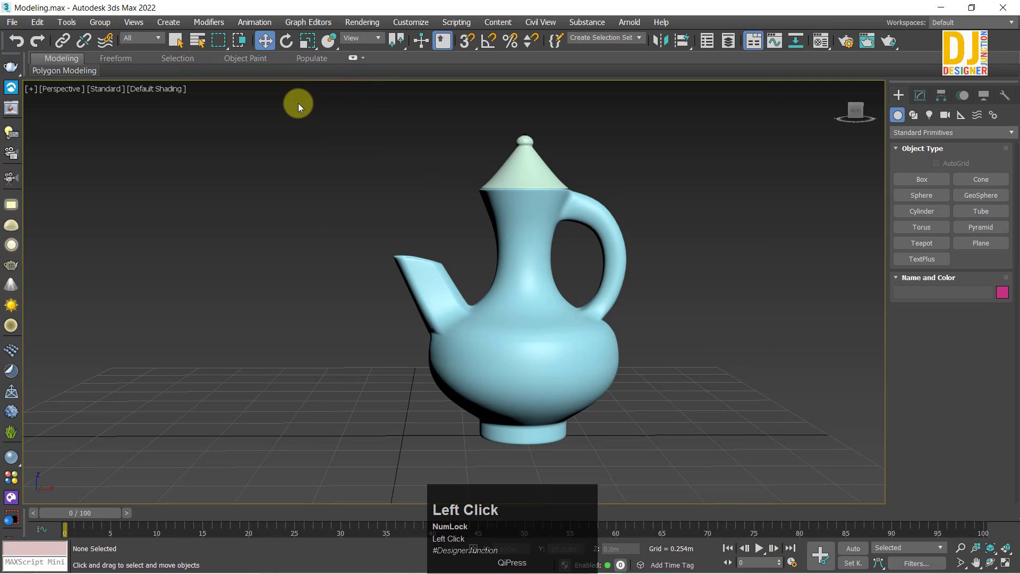
pyautogui.click(505, 253)
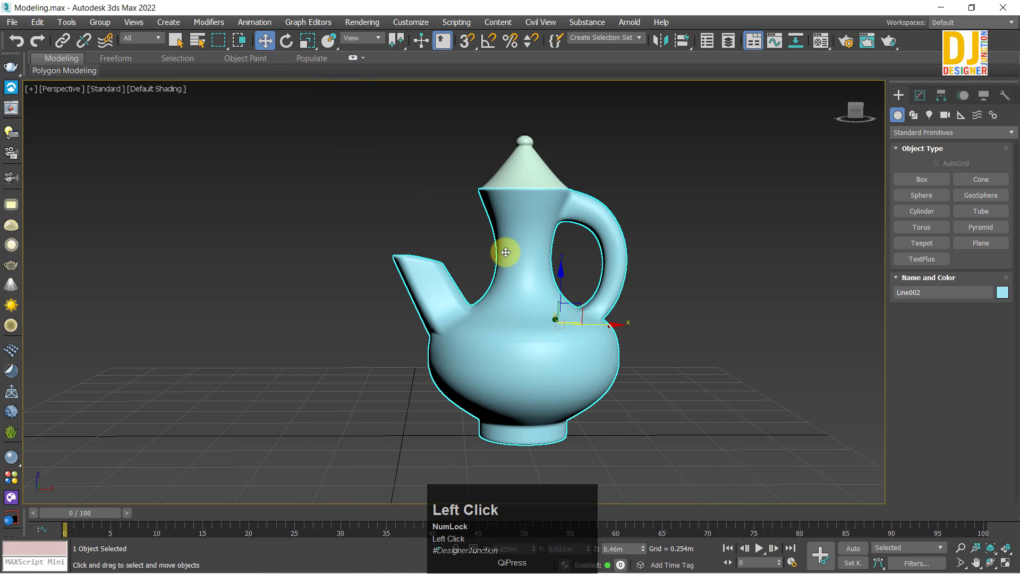
pyautogui.press('w')
pyautogui.press('z')
pyautogui.keyDown('alt'); pyautogui.moveTo(520, 285); pyautogui.dragTo(289, 262, button='middle'); pyautogui.keyUp('alt')
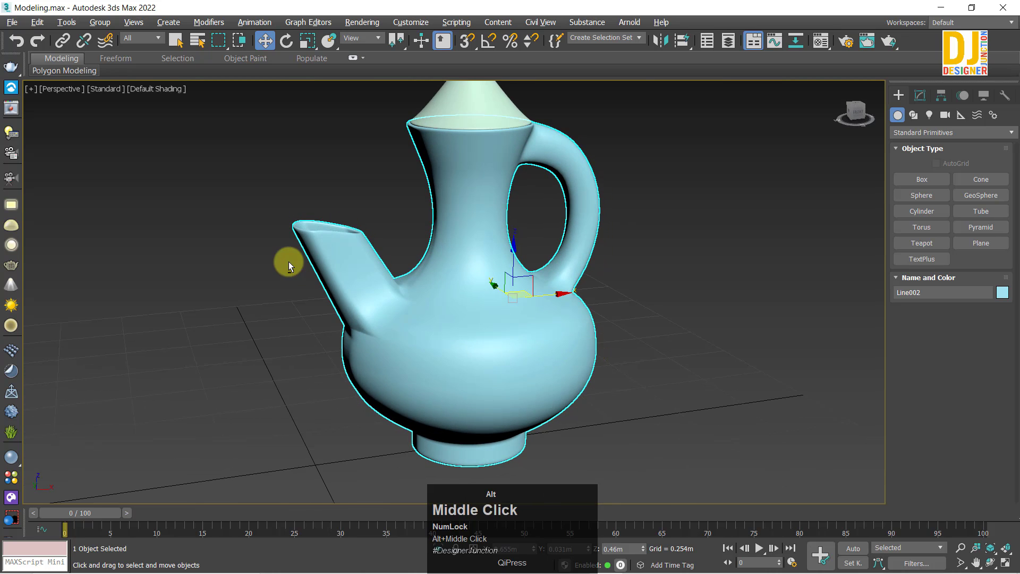
pyautogui.scroll(5, 395, 283)
pyautogui.scroll(-5, 395, 283)
pyautogui.keyDown('alt'); pyautogui.moveTo(365, 356); pyautogui.dragTo(427, 332, button='middle'); pyautogui.keyUp('alt')
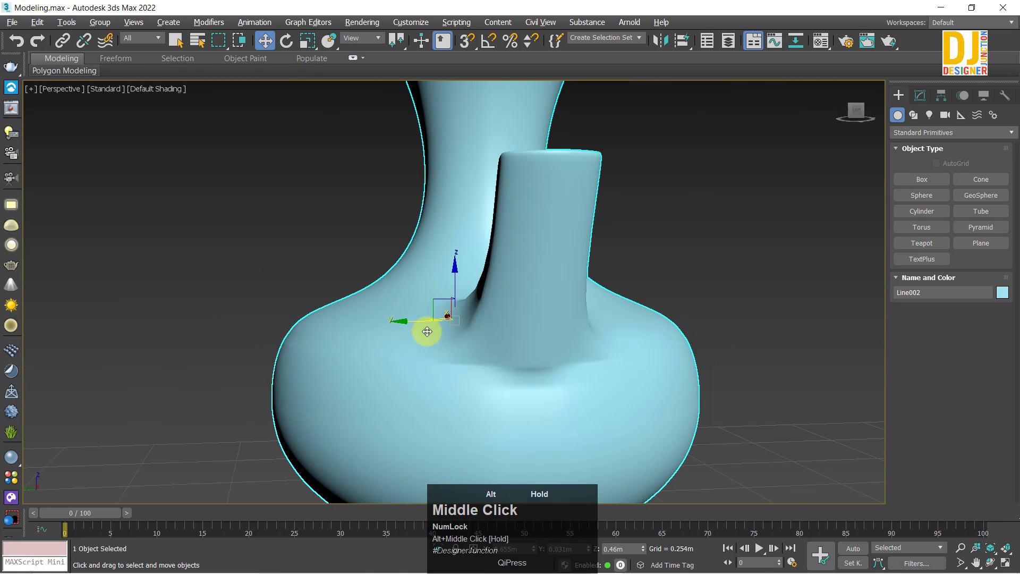
pyautogui.keyDown('alt'); pyautogui.moveTo(531, 353); pyautogui.dragTo(442, 372, button='middle'); pyautogui.keyUp('alt')
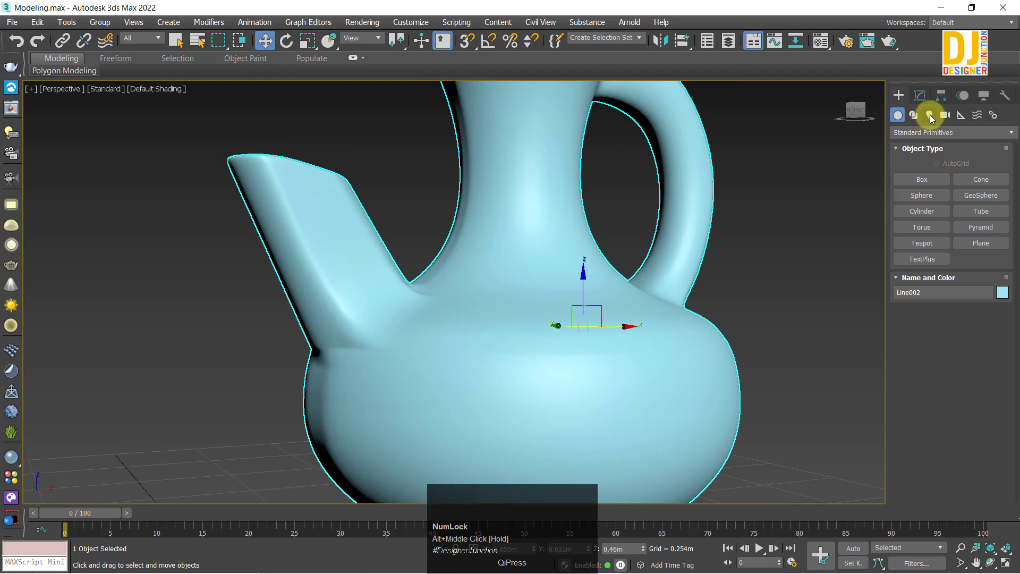
# - Turn off the jug body's Shell and TurboSmooth modifiers and enter Vertex level in its Edit Poly modifier
pyautogui.click(920, 96)
pyautogui.keyDown('alt'); pyautogui.moveTo(448, 285); pyautogui.dragTo(471, 274, button='middle'); pyautogui.keyUp('alt')
pyautogui.click(899, 156)
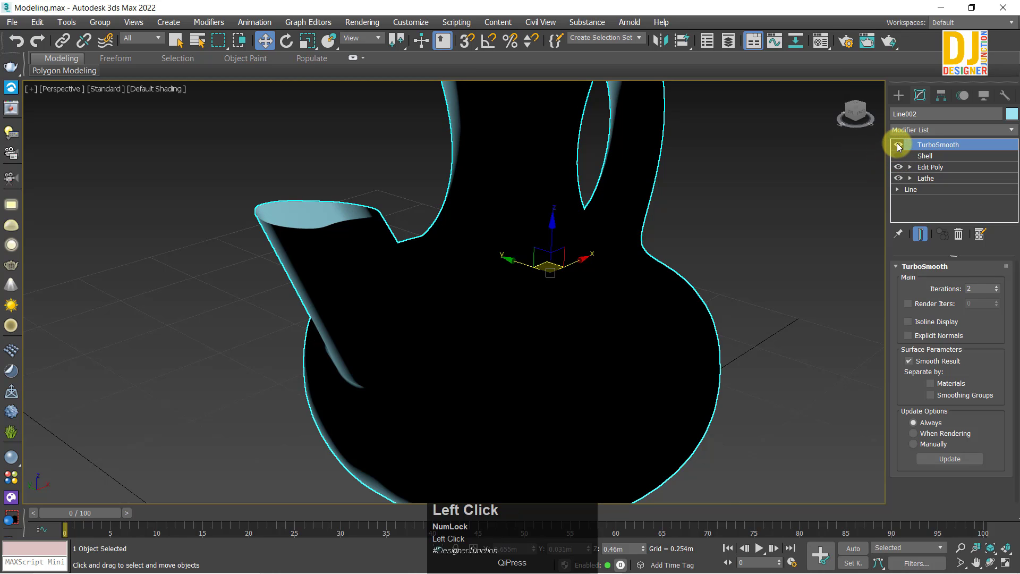
pyautogui.click(899, 145)
pyautogui.keyDown('alt'); pyautogui.moveTo(565, 319); pyautogui.dragTo(610, 349, button='middle'); pyautogui.keyUp('alt')
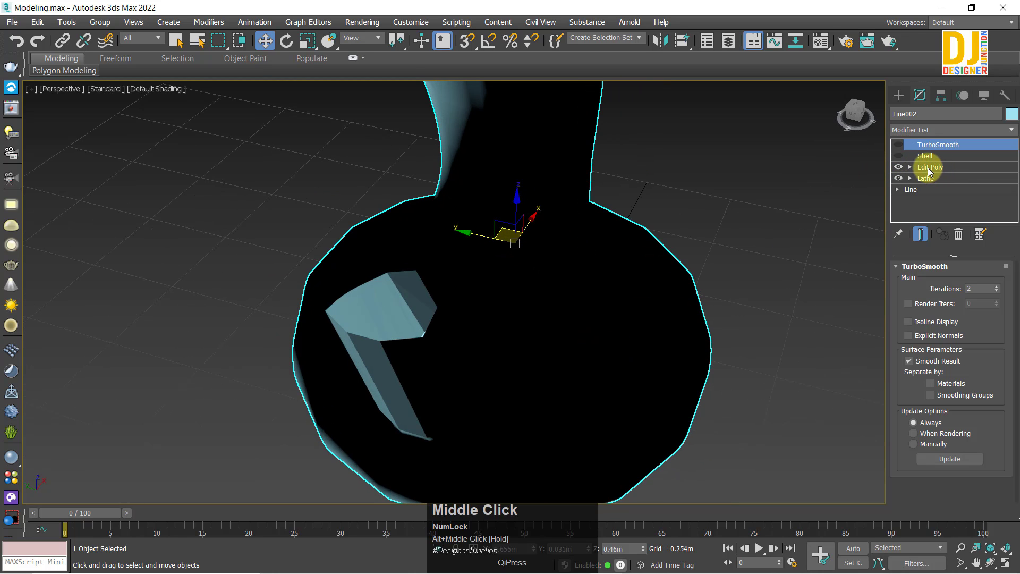
pyautogui.click(930, 168)
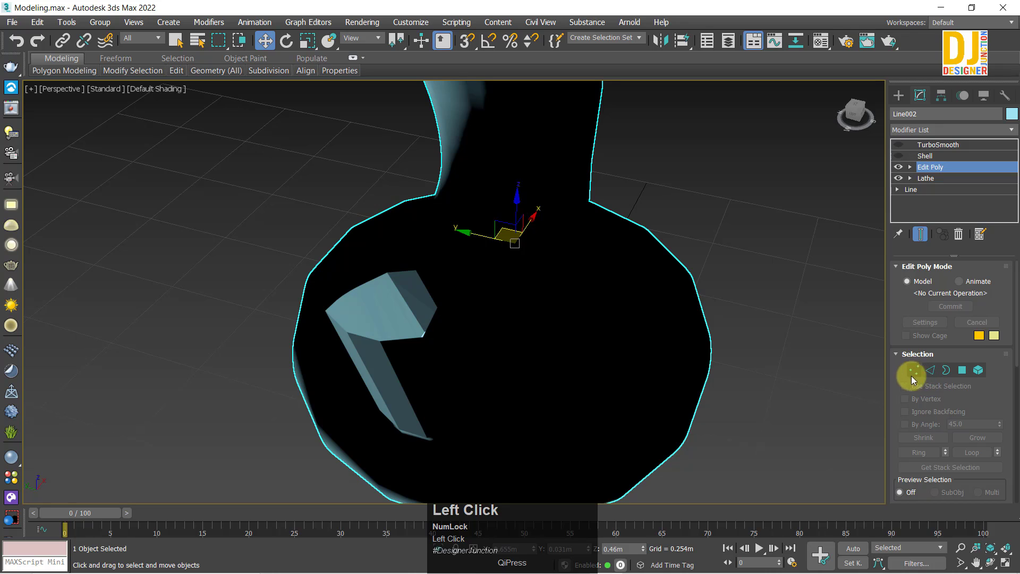
pyautogui.click(914, 375)
# - Display edged faces and examine the spout's vertices around its rim and base
pyautogui.keyDown('alt'); pyautogui.moveTo(485, 440); pyautogui.dragTo(568, 258, button='middle'); pyautogui.keyUp('alt')
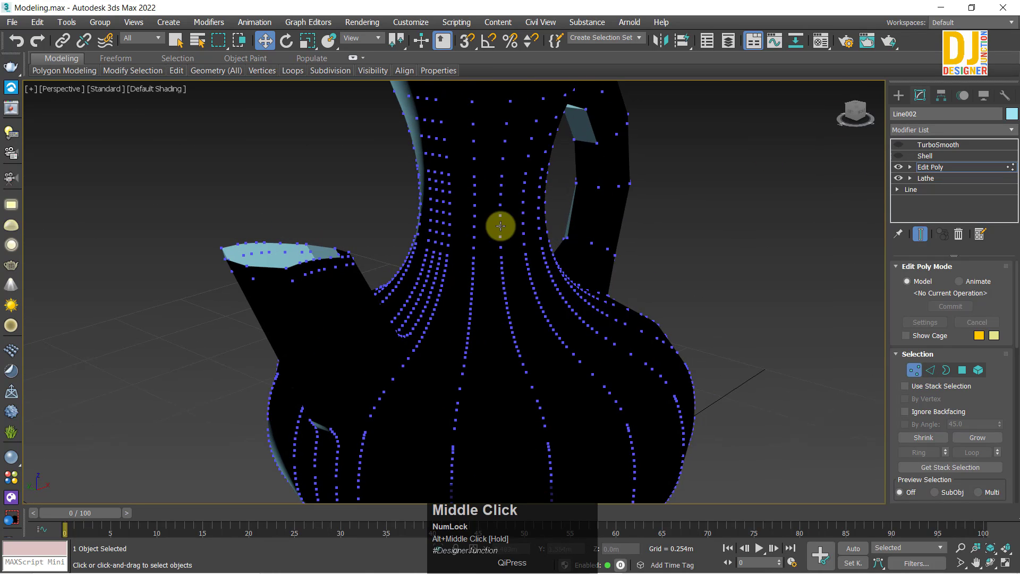
pyautogui.keyDown('alt'); pyautogui.moveTo(501, 226); pyautogui.dragTo(444, 300, button='middle'); pyautogui.keyUp('alt')
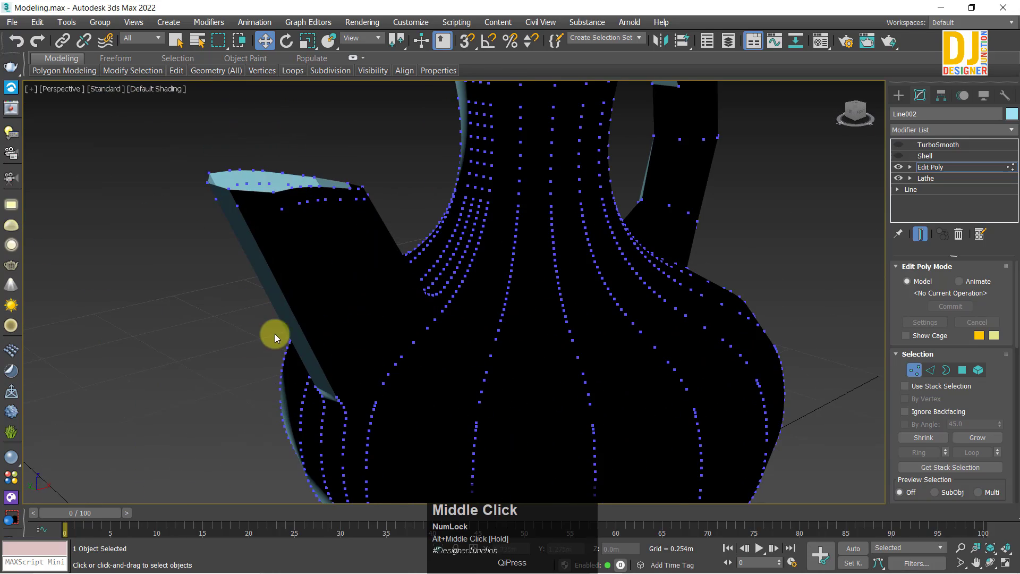
pyautogui.press('F4')
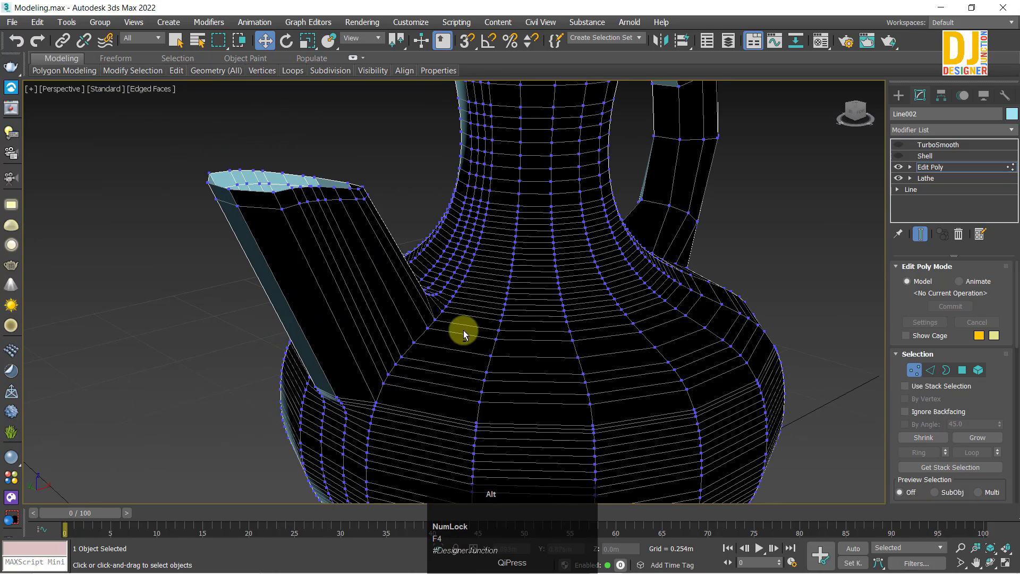
pyautogui.keyDown('alt'); pyautogui.moveTo(462, 333); pyautogui.dragTo(452, 553, button='middle'); pyautogui.keyUp('alt')
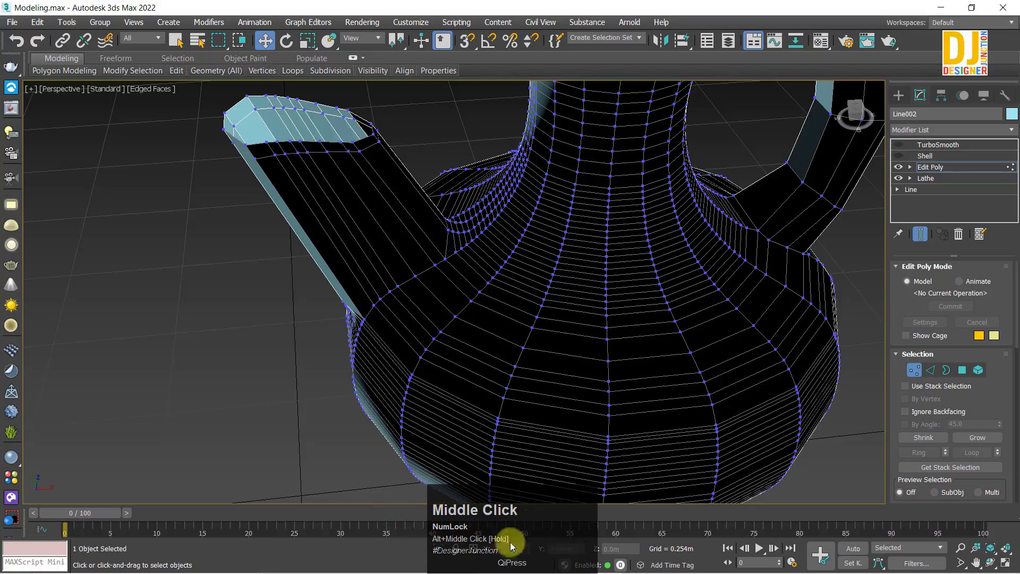
pyautogui.keyDown('alt'); pyautogui.moveTo(603, 373); pyautogui.dragTo(736, 381, button='middle'); pyautogui.keyUp('alt')
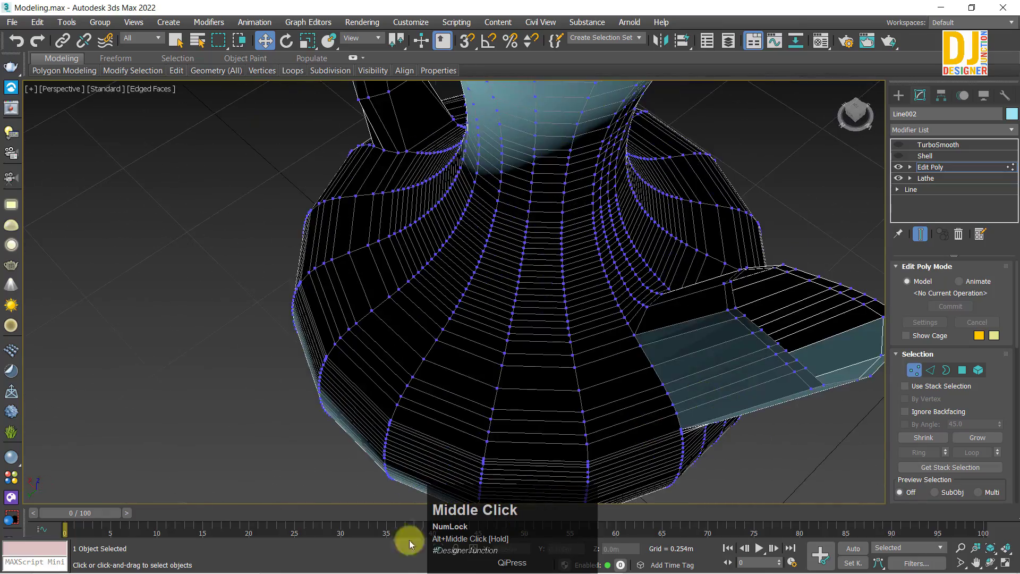
pyautogui.keyDown('alt'); pyautogui.moveTo(620, 327); pyautogui.dragTo(305, 289, button='middle'); pyautogui.keyUp('alt')
pyautogui.scroll(3, 560, 312)
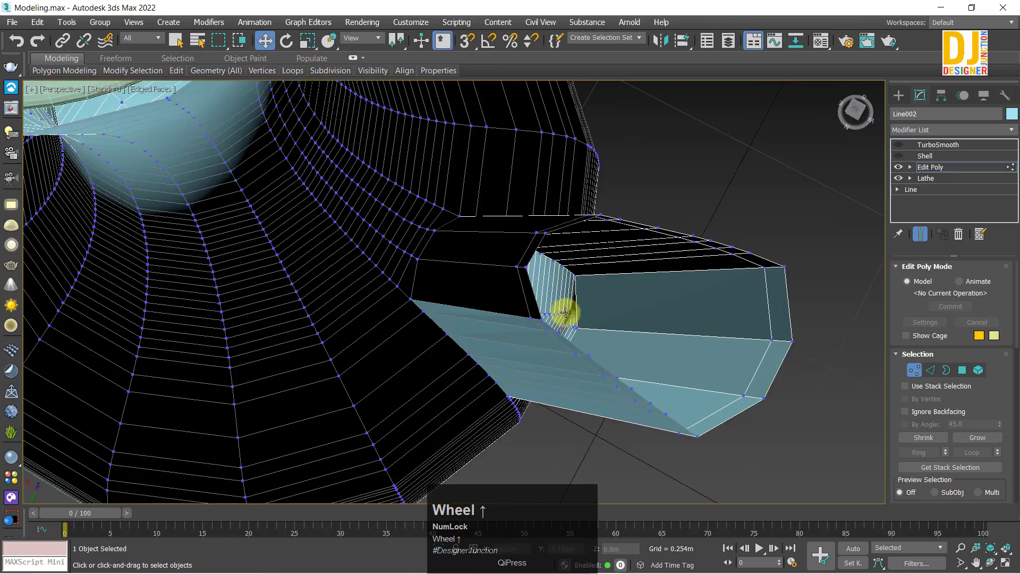
pyautogui.moveTo(560, 312)
pyautogui.keyDown('alt'); pyautogui.mouseDown(button='middle')
pyautogui.moveTo(549, 294)
pyautogui.moveTo(440, 280)
pyautogui.moveTo(568, 299)
pyautogui.mouseUp(button='middle'); pyautogui.keyUp('alt')
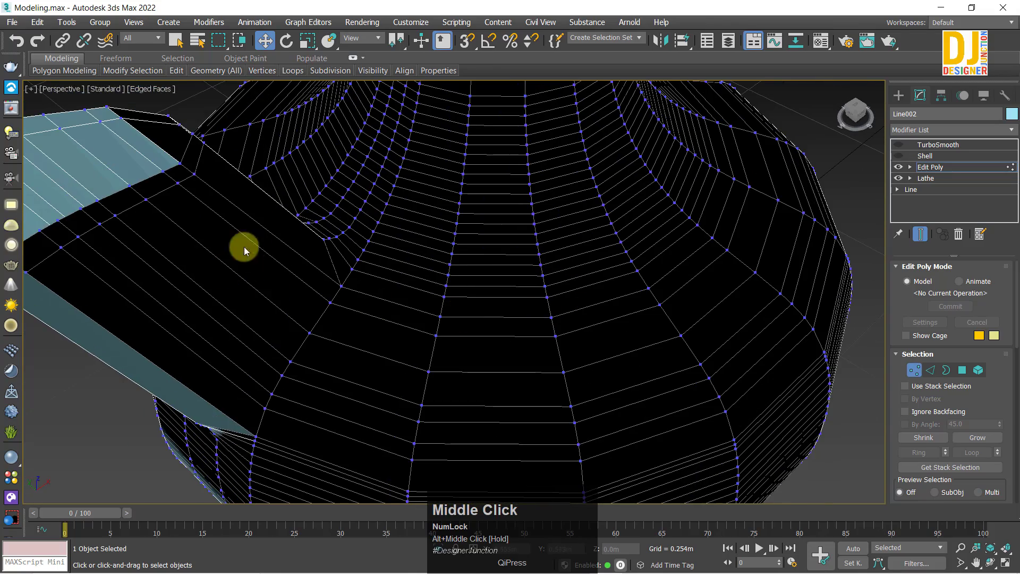
pyautogui.click(338, 284)
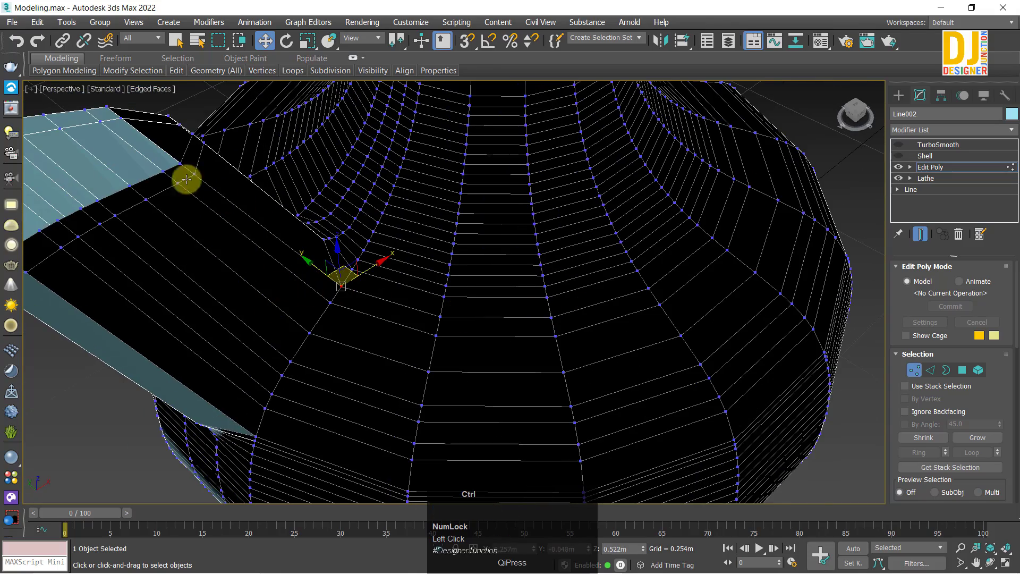
pyautogui.click(163, 174)
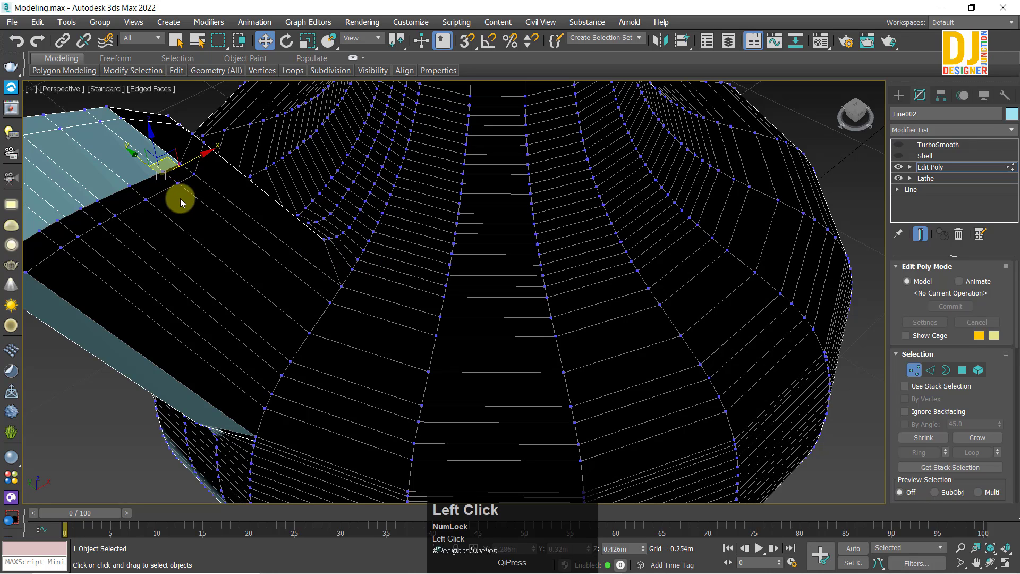
pyautogui.keyDown('ctrl'); pyautogui.click(178, 185); pyautogui.keyUp('ctrl')
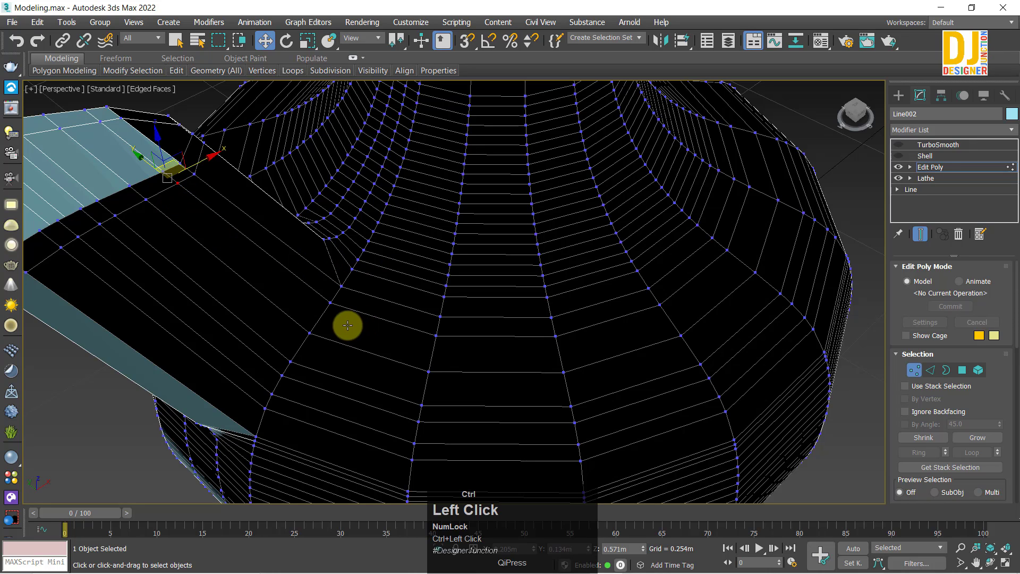
pyautogui.scroll(-3, 542, 371)
pyautogui.keyDown('alt'); pyautogui.moveTo(542, 371); pyautogui.dragTo(520, 346, button='middle'); pyautogui.keyUp('alt')
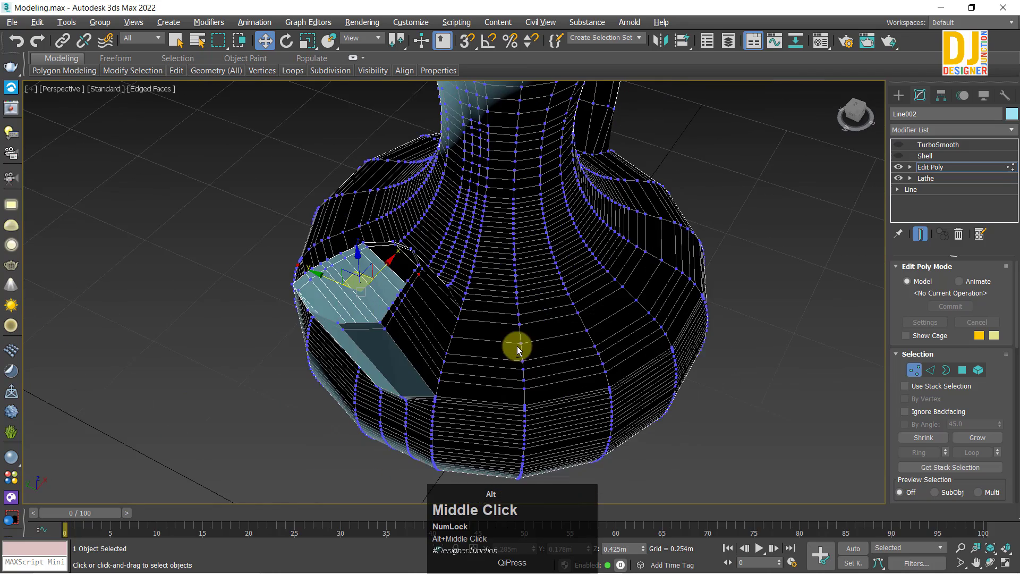
pyautogui.scroll(3, 451, 312)
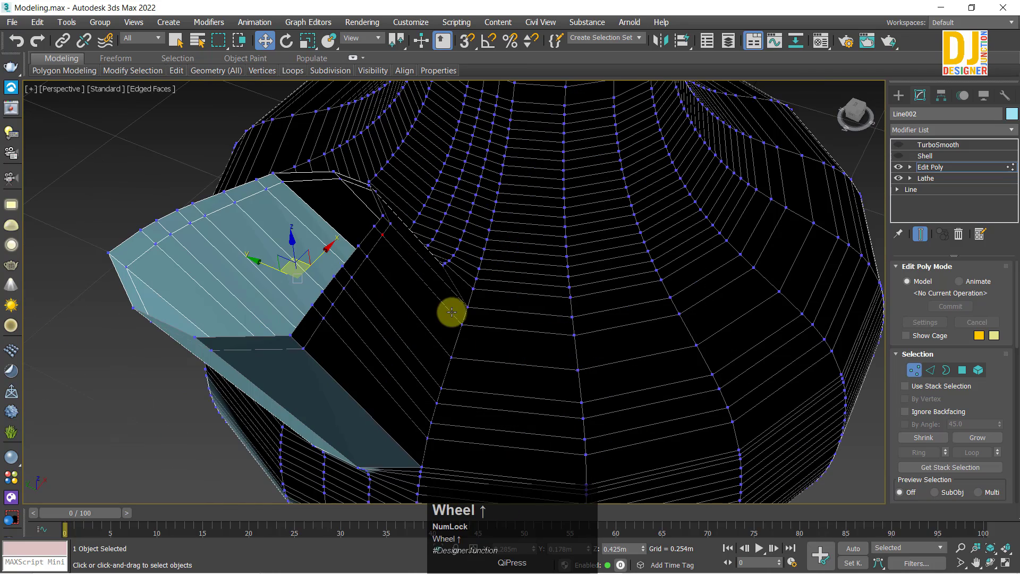
# - Select the two rim vertices and matching base vertex near the spout's neck-side corner and move them outward along Y
pyautogui.click(377, 228)
pyautogui.scroll(3, 381, 235)
pyautogui.keyDown('ctrl'); pyautogui.click(381, 229); pyautogui.keyUp('ctrl')
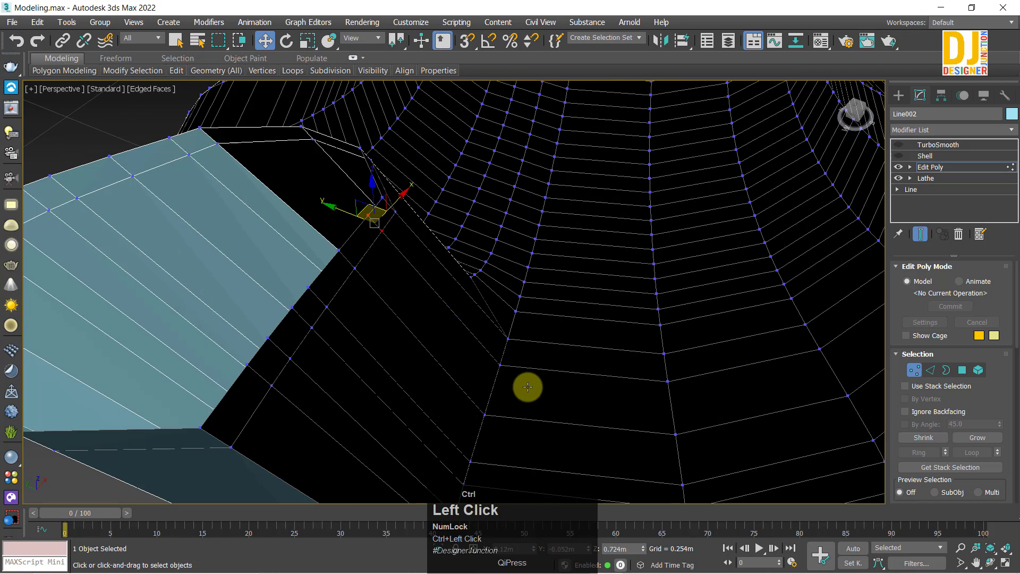
pyautogui.keyDown('ctrl'); pyautogui.click(501, 367); pyautogui.keyUp('ctrl')
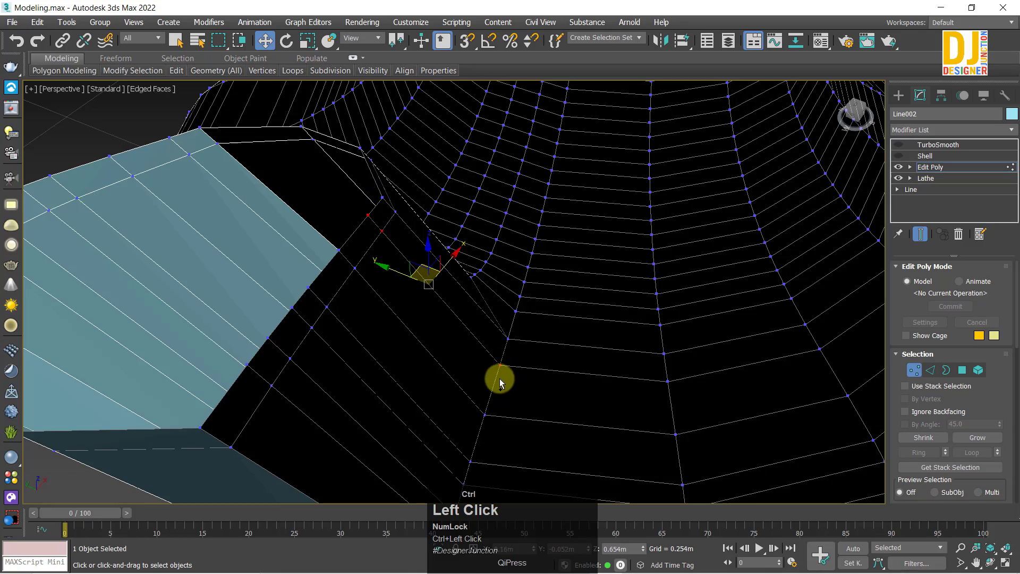
pyautogui.keyDown('alt'); pyautogui.moveTo(443, 332); pyautogui.dragTo(475, 319, button='middle'); pyautogui.keyUp('alt')
pyautogui.scroll(-3, 407, 321)
pyautogui.keyDown('alt'); pyautogui.moveTo(408, 321); pyautogui.dragTo(456, 291, button='middle'); pyautogui.keyUp('alt')
pyautogui.scroll(4, 471, 259)
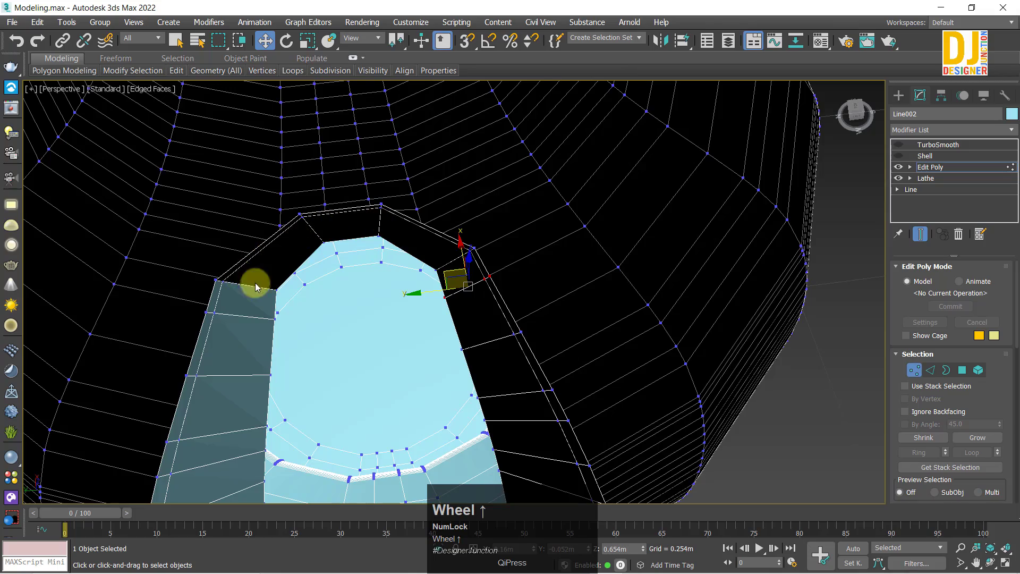
pyautogui.scroll(-3, 257, 286)
pyautogui.moveTo(262, 290); pyautogui.dragTo(299, 173, button='middle')
pyautogui.scroll(3, 430, 160)
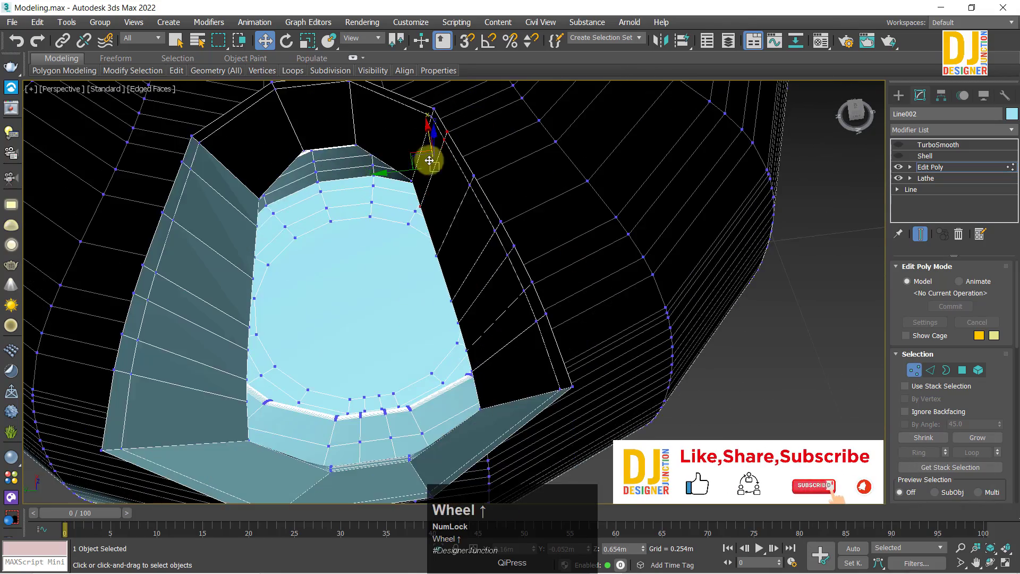
pyautogui.keyDown('alt'); pyautogui.moveTo(430, 159); pyautogui.dragTo(424, 209, button='middle'); pyautogui.keyUp('alt')
pyautogui.moveTo(417, 199); pyautogui.dragTo(485, 274)
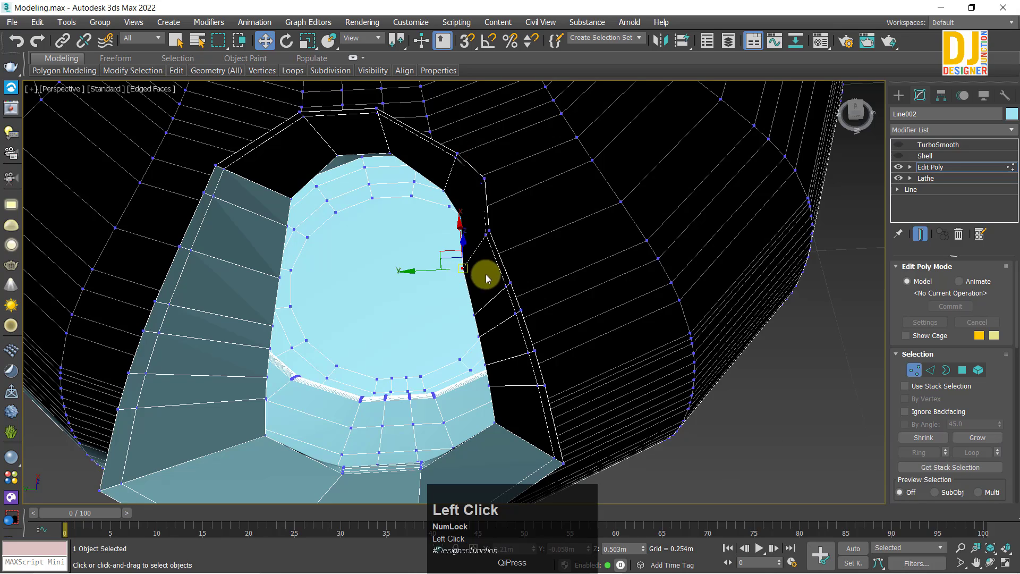
# - Add the matching base vertex to the next spout column's selection and move that column outward along Y
pyautogui.keyDown('alt'); pyautogui.moveTo(519, 244); pyautogui.dragTo(488, 223, button='middle'); pyautogui.keyUp('alt')
pyautogui.keyDown('ctrl'); pyautogui.click(558, 201); pyautogui.keyUp('ctrl')
pyautogui.moveTo(487, 223); pyautogui.dragTo(506, 228)
# - Select the third vertex column on the same spout side, check it in the Front view, and move it outward along Y
pyautogui.keyDown('alt'); pyautogui.moveTo(505, 228); pyautogui.dragTo(470, 247, button='middle'); pyautogui.keyUp('alt')
pyautogui.moveTo(505, 267); pyautogui.dragTo(501, 285)
pyautogui.keyDown('ctrl'); pyautogui.click(535, 311); pyautogui.keyUp('ctrl')
pyautogui.moveTo(537, 328)
pyautogui.keyDown('alt'); pyautogui.mouseDown(button='middle')
pyautogui.moveTo(554, 331)
pyautogui.moveTo(478, 314)
pyautogui.moveTo(542, 328)
pyautogui.mouseUp(button='middle'); pyautogui.keyUp('alt')
pyautogui.hotkey('alt', 'w')
pyautogui.hotkey('alt', 'w')
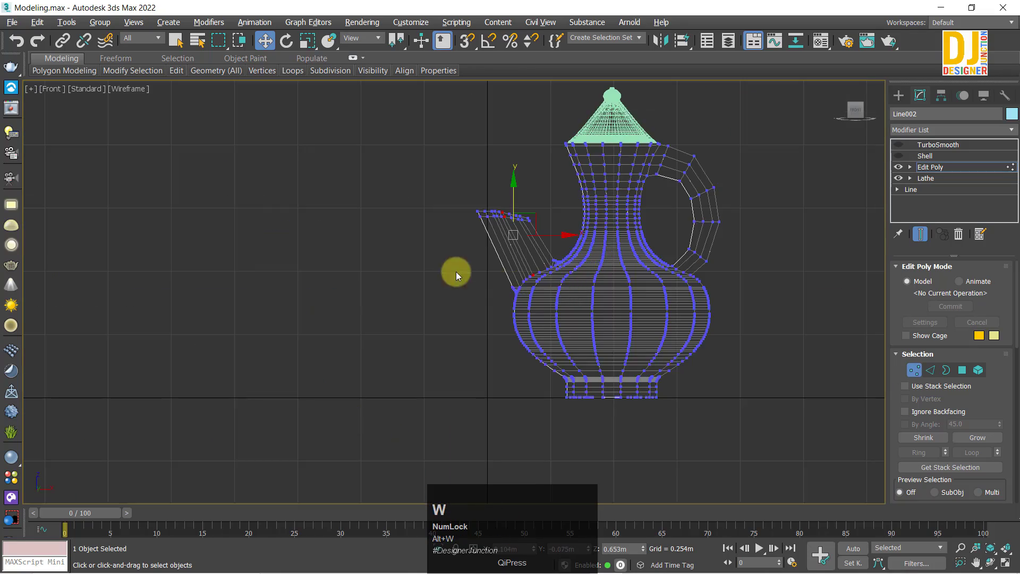
pyautogui.scroll(5, 569, 206)
pyautogui.moveTo(569, 205); pyautogui.dragTo(688, 371, button='middle')
pyautogui.hotkey('alt', 'w')
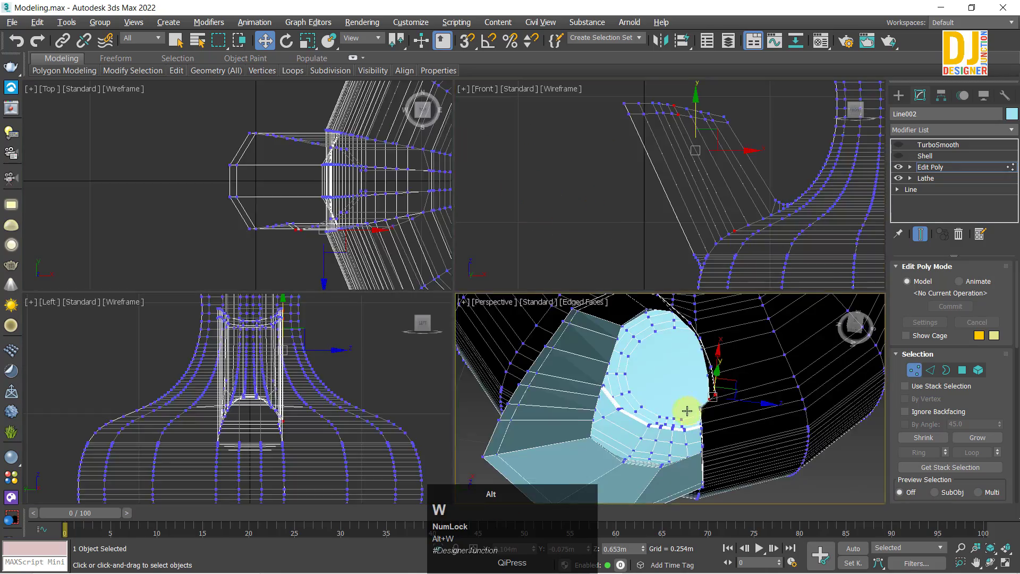
pyautogui.hotkey('alt', 'w')
pyautogui.keyDown('alt'); pyautogui.moveTo(577, 357); pyautogui.dragTo(544, 357, button='middle'); pyautogui.keyUp('alt')
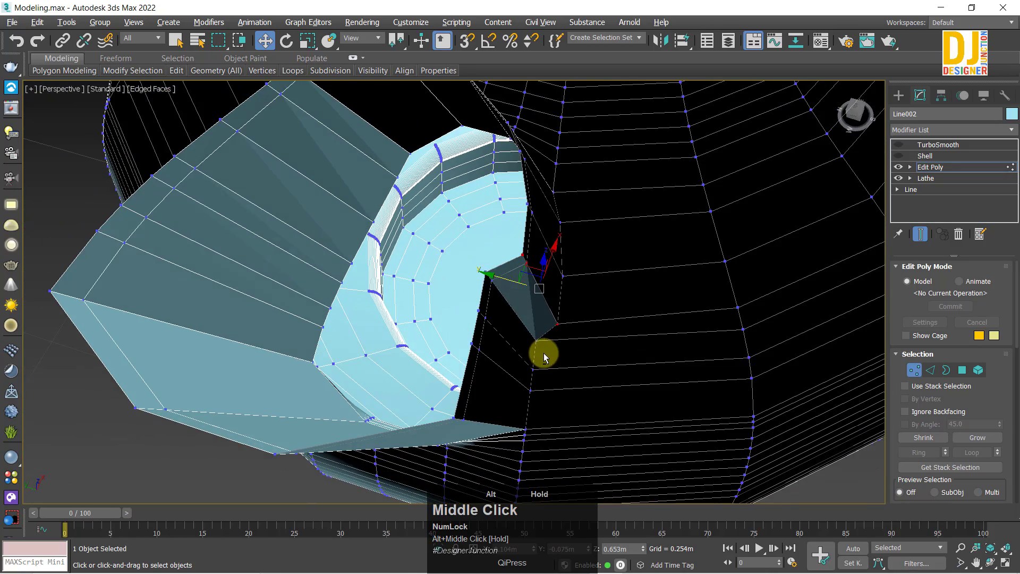
pyautogui.moveTo(475, 253); pyautogui.dragTo(529, 399)
pyautogui.keyDown('ctrl'); pyautogui.click(537, 341); pyautogui.keyUp('ctrl')
pyautogui.keyDown('ctrl'); pyautogui.click(532, 369); pyautogui.keyUp('ctrl')
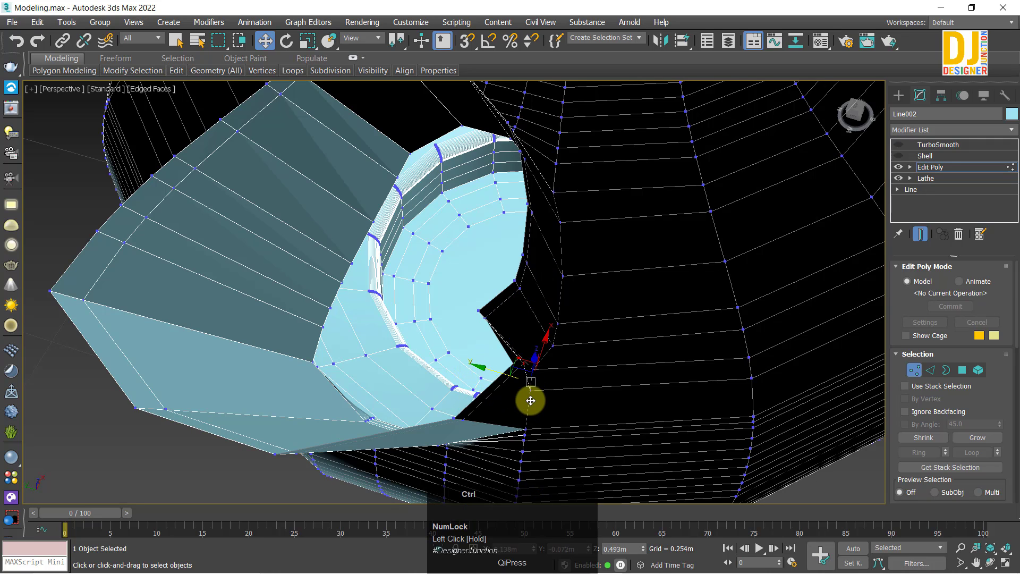
pyautogui.hotkey('ctrl', 'z')
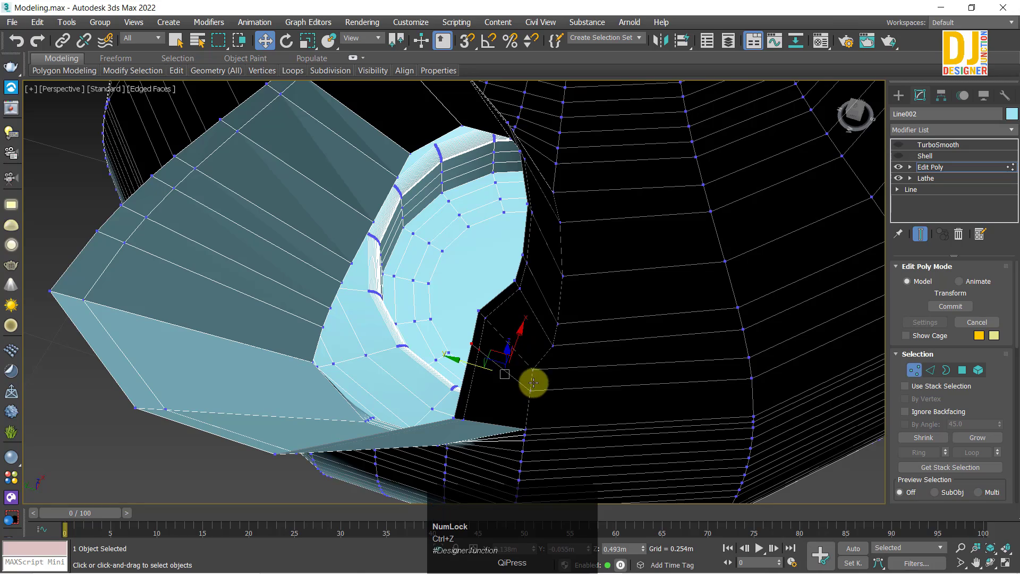
# - Move the selected rim and base vertices near the spout's outer corner outward along Y
pyautogui.keyDown('alt'); pyautogui.moveTo(546, 392); pyautogui.dragTo(579, 367, button='middle'); pyautogui.keyUp('alt')
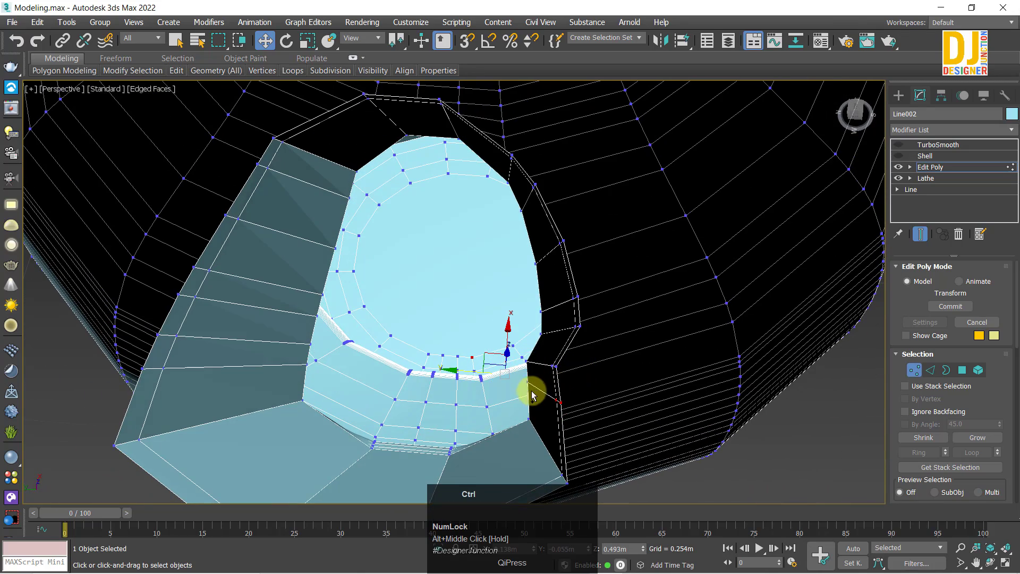
pyautogui.keyDown('alt'); pyautogui.moveTo(568, 403); pyautogui.dragTo(551, 394, button='middle'); pyautogui.keyUp('alt')
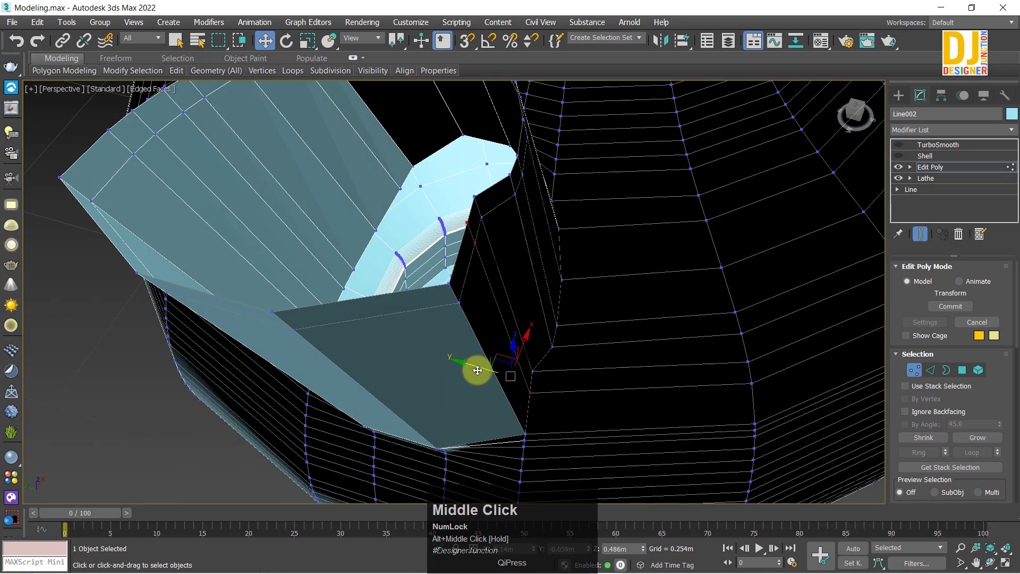
pyautogui.moveTo(477, 371); pyautogui.dragTo(522, 362)
# - Select the remaining inset vertex column on that spout side with its base vertex and move it outward along Y
pyautogui.moveTo(521, 362)
pyautogui.keyDown('alt'); pyautogui.mouseDown(button='middle')
pyautogui.moveTo(510, 375)
pyautogui.moveTo(563, 388)
pyautogui.moveTo(531, 373)
pyautogui.mouseUp(button='middle'); pyautogui.keyUp('alt')
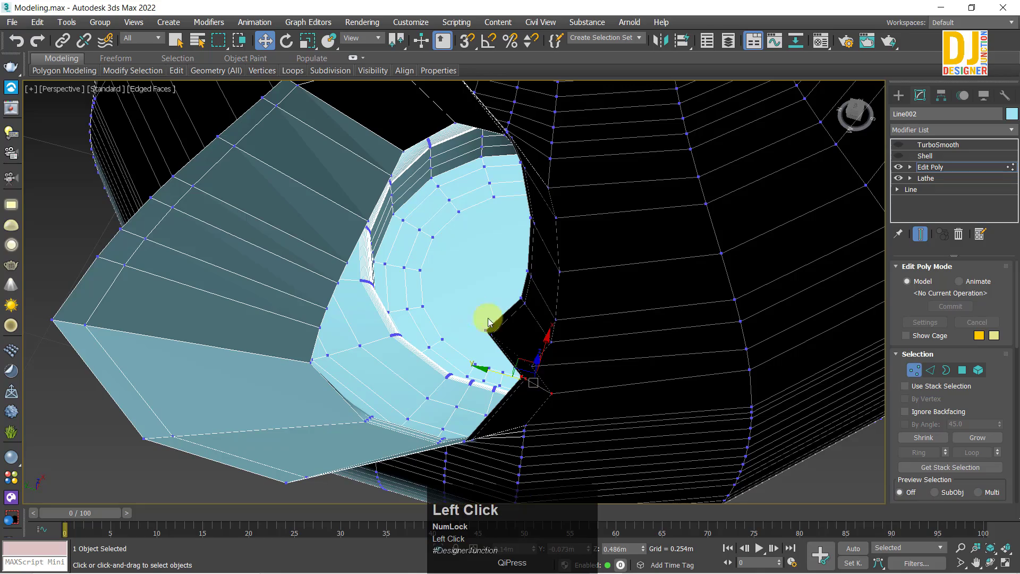
pyautogui.moveTo(504, 349); pyautogui.dragTo(504, 349)
pyautogui.moveTo(570, 372)
pyautogui.keyDown('alt'); pyautogui.mouseDown(button='middle')
pyautogui.moveTo(531, 391)
pyautogui.moveTo(565, 388)
pyautogui.moveTo(556, 380)
pyautogui.mouseUp(button='middle'); pyautogui.keyUp('alt')
pyautogui.keyDown('ctrl'); pyautogui.click(535, 371); pyautogui.keyUp('ctrl')
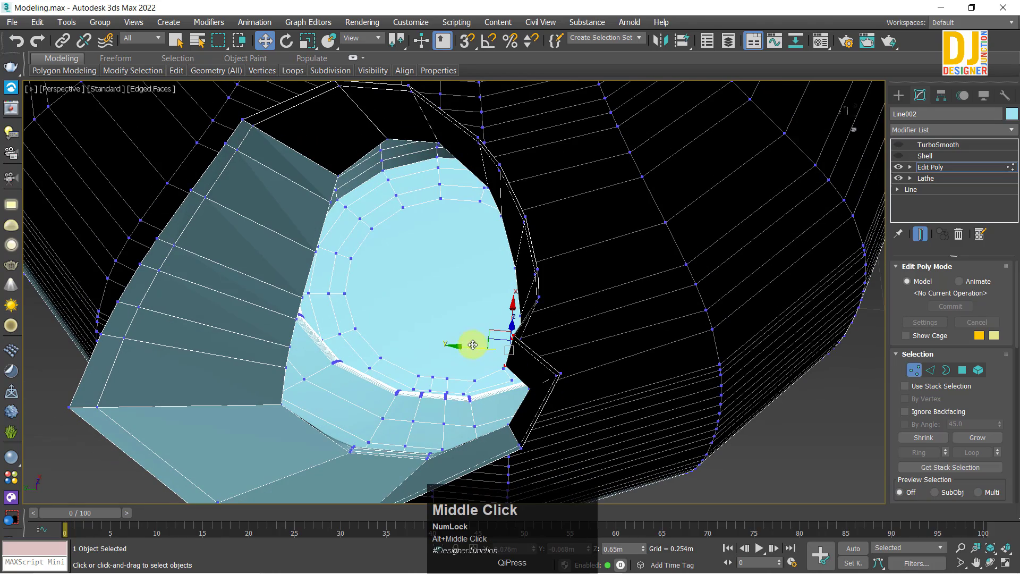
pyautogui.moveTo(462, 345); pyautogui.dragTo(500, 348)
# - Examine the selected spout vertex column from several angles and in the Front view
pyautogui.keyDown('alt'); pyautogui.moveTo(532, 330); pyautogui.dragTo(700, 220, button='middle'); pyautogui.keyUp('alt')
pyautogui.hotkey('alt', 'w')
pyautogui.hotkey('alt', 'w')
pyautogui.scroll(2, 620, 376)
pyautogui.moveTo(648, 301); pyautogui.dragTo(621, 359, button='middle')
pyautogui.scroll(-3, 499, 335)
pyautogui.moveTo(499, 335); pyautogui.dragTo(460, 299, button='middle')
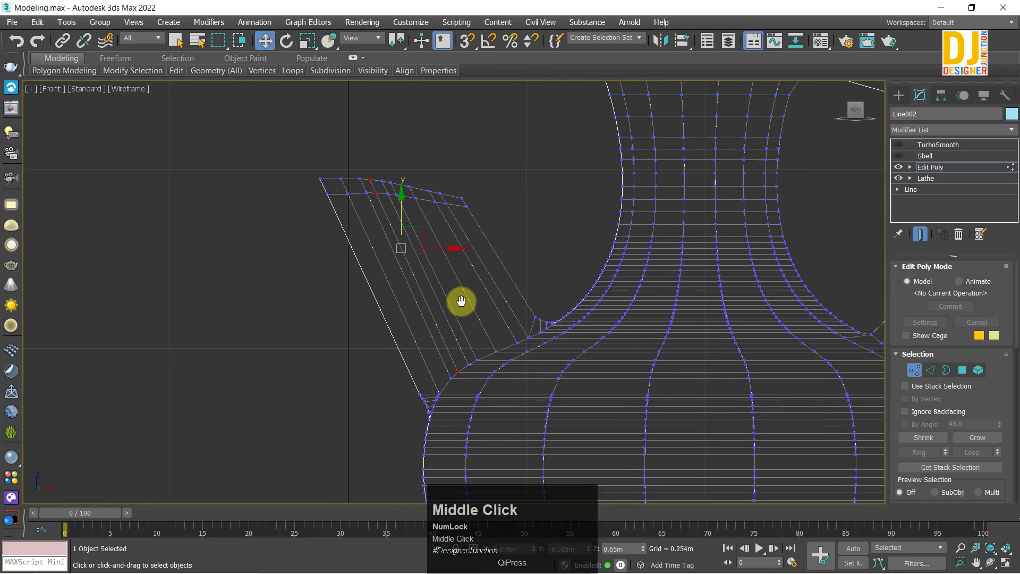
pyautogui.hotkey('alt', 'w')
pyautogui.hotkey('alt', 'w')
# - Add the matching base vertex to the next rim vertices' selection and move that spout column outward along Y
pyautogui.keyDown('alt'); pyautogui.moveTo(553, 362); pyautogui.dragTo(579, 328, button='middle'); pyautogui.keyUp('alt')
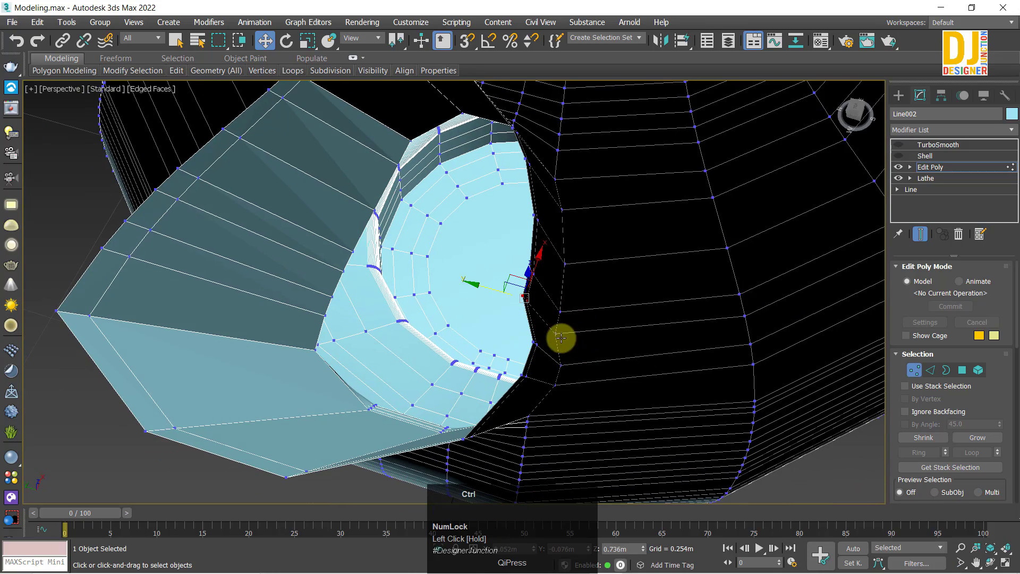
pyautogui.keyDown('ctrl'); pyautogui.click(556, 337); pyautogui.keyUp('ctrl')
pyautogui.keyDown('alt'); pyautogui.moveTo(553, 358); pyautogui.dragTo(527, 338, button='middle'); pyautogui.keyUp('alt')
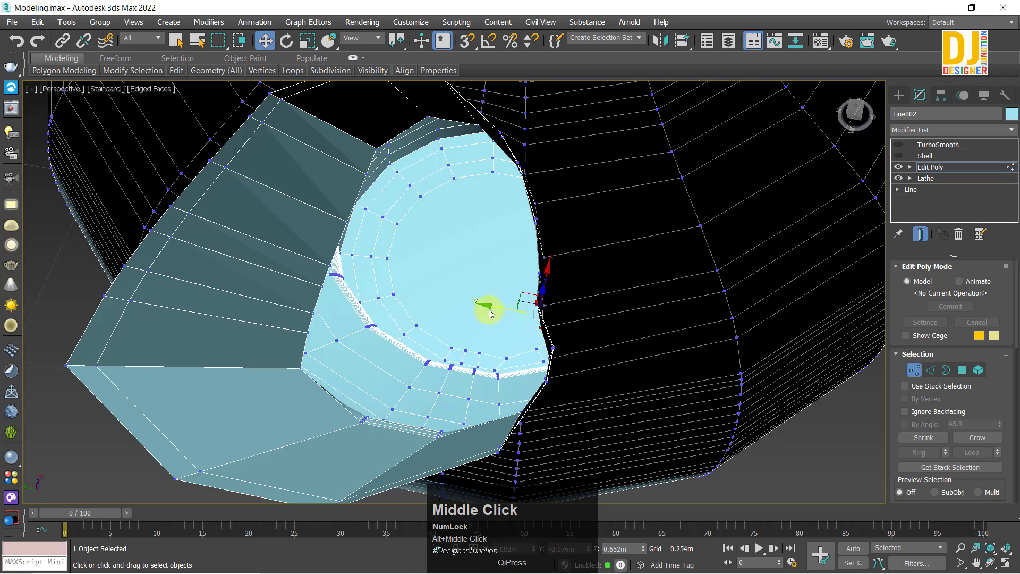
pyautogui.moveTo(490, 312); pyautogui.dragTo(508, 310)
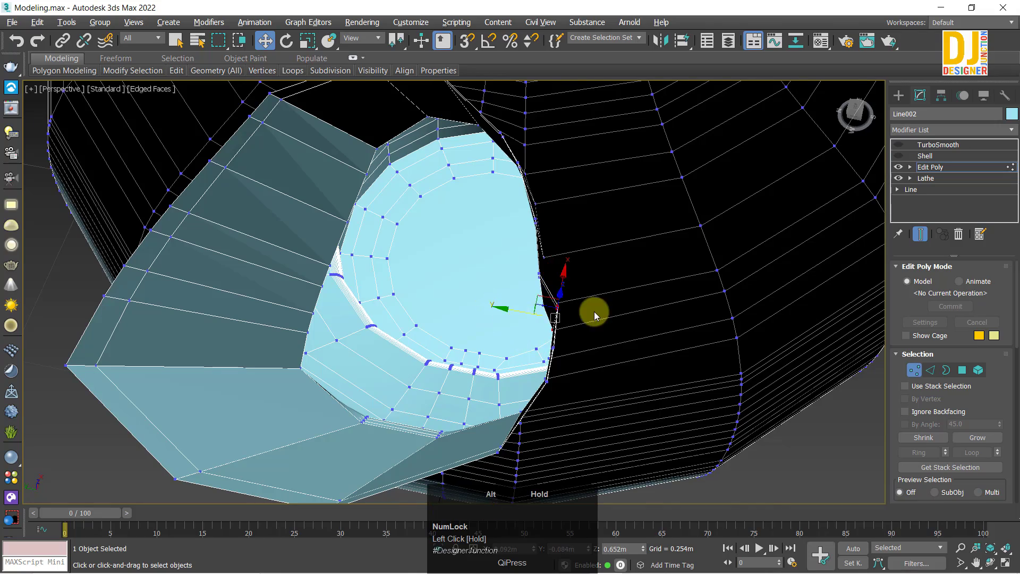
# - Select the neighbouring rim vertices and their base vertex on the same spout side and move them slightly outward along Y
pyautogui.keyDown('alt'); pyautogui.moveTo(592, 312); pyautogui.dragTo(493, 287, button='middle'); pyautogui.keyUp('alt')
pyautogui.moveTo(524, 310); pyautogui.dragTo(525, 314)
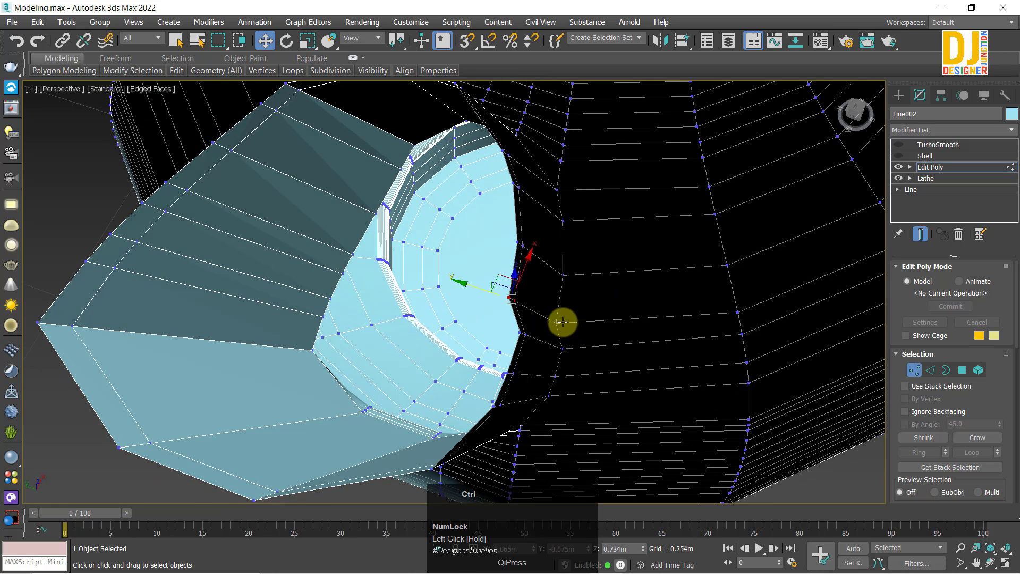
pyautogui.keyDown('alt'); pyautogui.moveTo(557, 323); pyautogui.dragTo(488, 327, button='middle'); pyautogui.keyUp('alt')
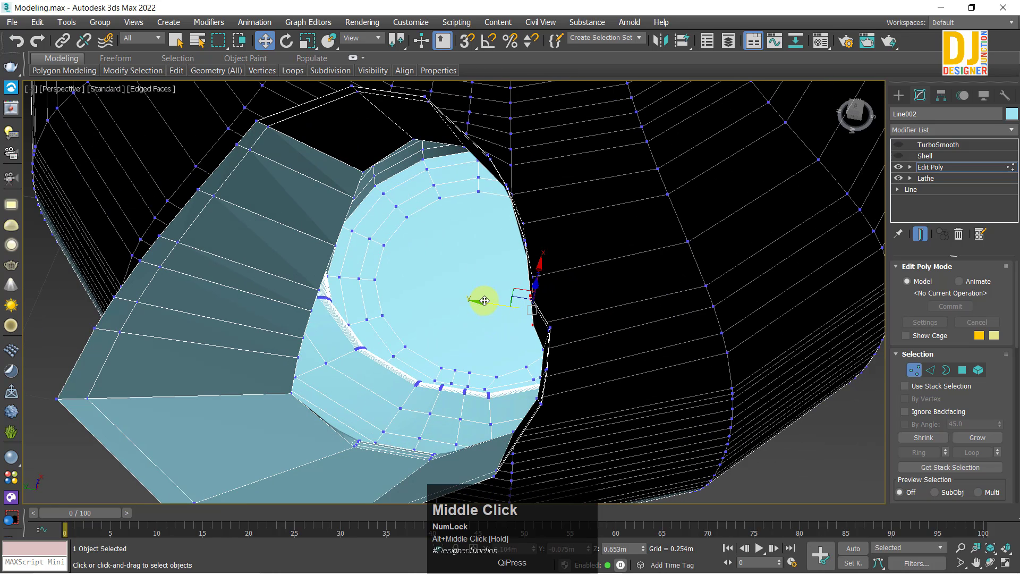
pyautogui.moveTo(485, 300); pyautogui.dragTo(501, 302)
# - Select the following vertex column on this spout side and adjust its position along Y
pyautogui.keyDown('alt'); pyautogui.moveTo(529, 310); pyautogui.dragTo(497, 320, button='middle'); pyautogui.keyUp('alt')
pyautogui.moveTo(461, 279); pyautogui.dragTo(514, 313)
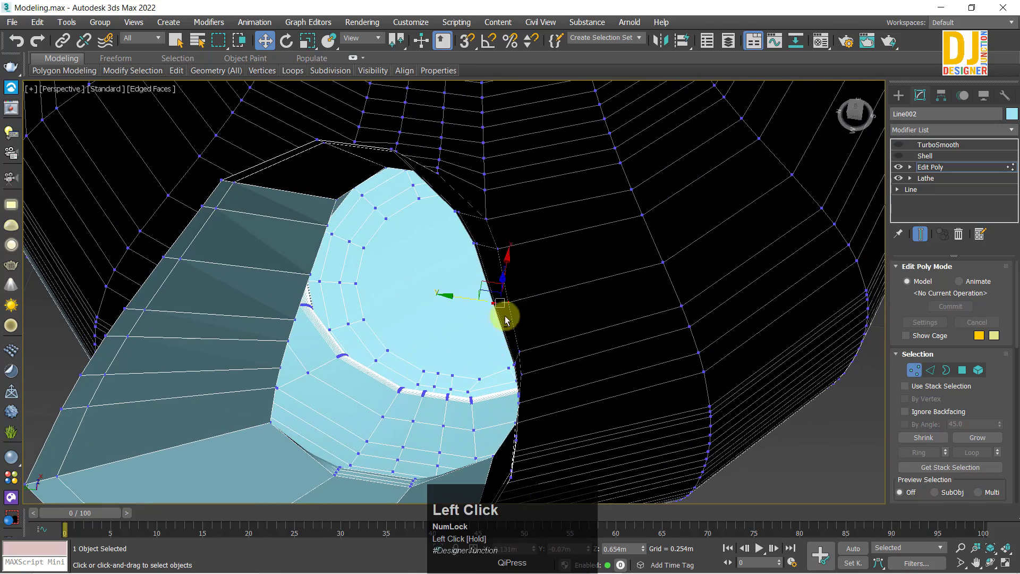
pyautogui.keyDown('alt'); pyautogui.moveTo(506, 319); pyautogui.dragTo(561, 328, button='middle'); pyautogui.keyUp('alt')
pyautogui.click(462, 299)
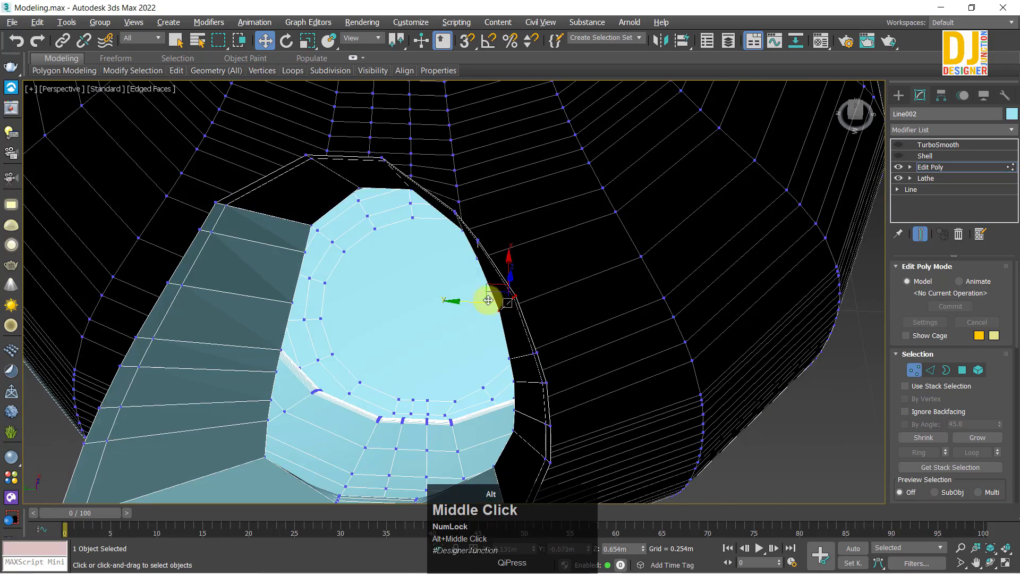
# - On the opposite side of the spout, add the rim vertices to the base vertex's selection and move that column outward along Y
pyautogui.keyDown('alt'); pyautogui.moveTo(488, 301); pyautogui.dragTo(394, 344, button='middle'); pyautogui.keyUp('alt')
pyautogui.scroll(-5, 491, 304)
pyautogui.scroll(4, 567, 292)
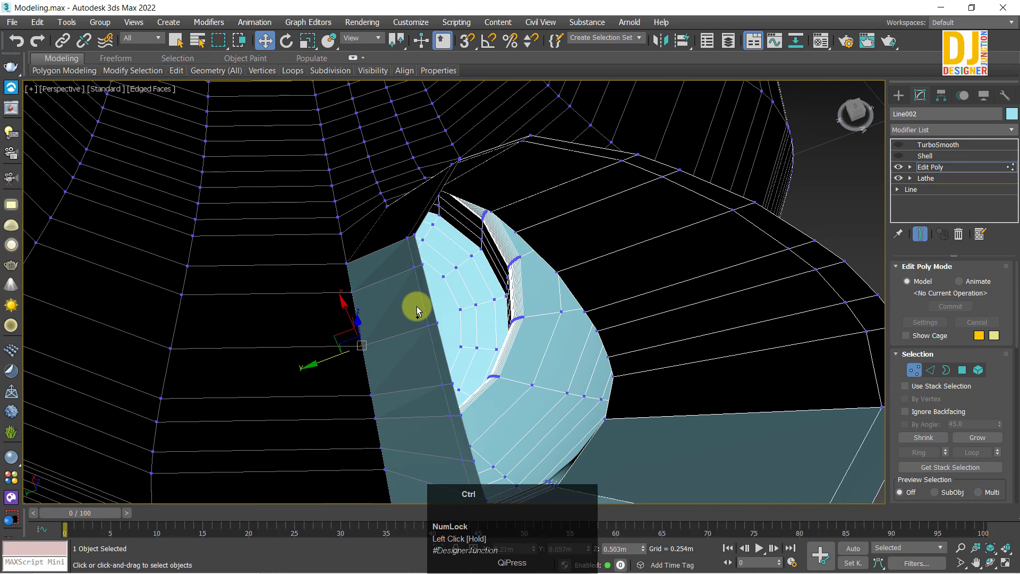
pyautogui.keyDown('ctrl'); pyautogui.moveTo(416, 307); pyautogui.dragTo(441, 345); pyautogui.keyUp('ctrl')
pyautogui.moveTo(350, 359); pyautogui.dragTo(333, 362)
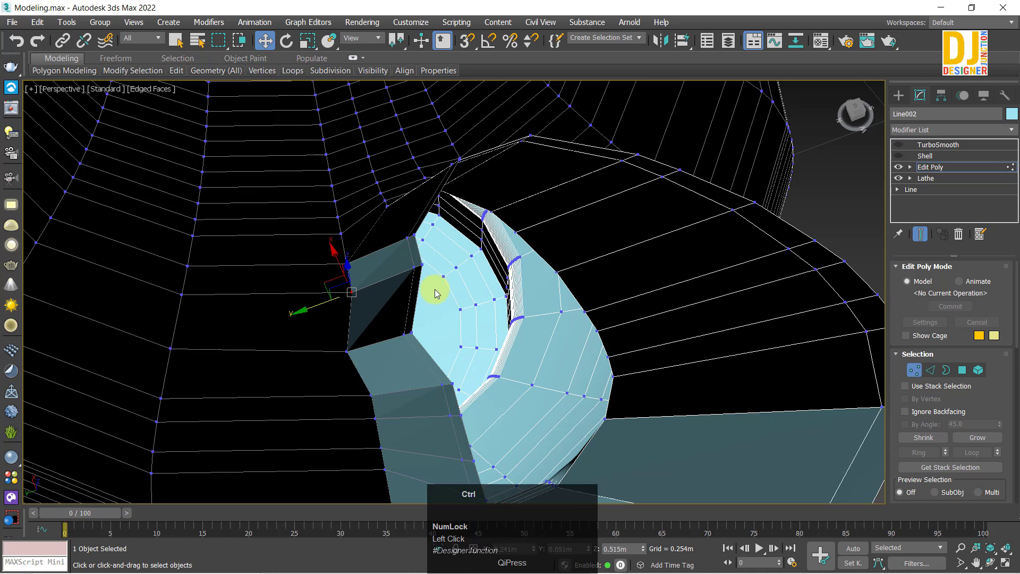
# - Select the adjacent base vertex with its rim vertices on this opposite side and move the column outward along Y
pyautogui.keyDown('alt'); pyautogui.moveTo(434, 294); pyautogui.dragTo(448, 291, button='middle'); pyautogui.keyUp('alt')
pyautogui.keyDown('ctrl'); pyautogui.click(414, 306); pyautogui.keyUp('ctrl')
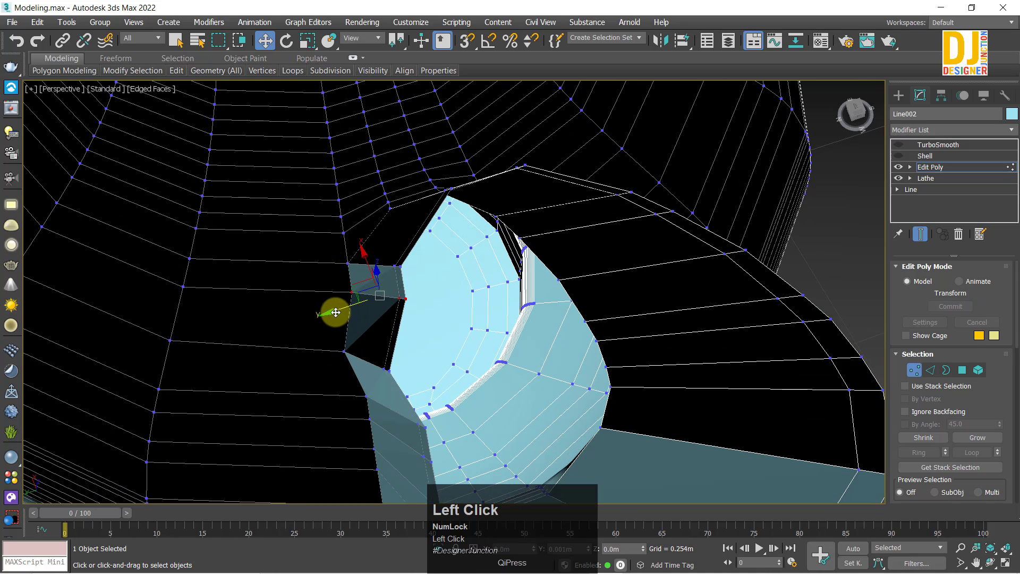
pyautogui.keyDown('alt'); pyautogui.moveTo(325, 313); pyautogui.dragTo(370, 292, button='middle'); pyautogui.keyUp('alt')
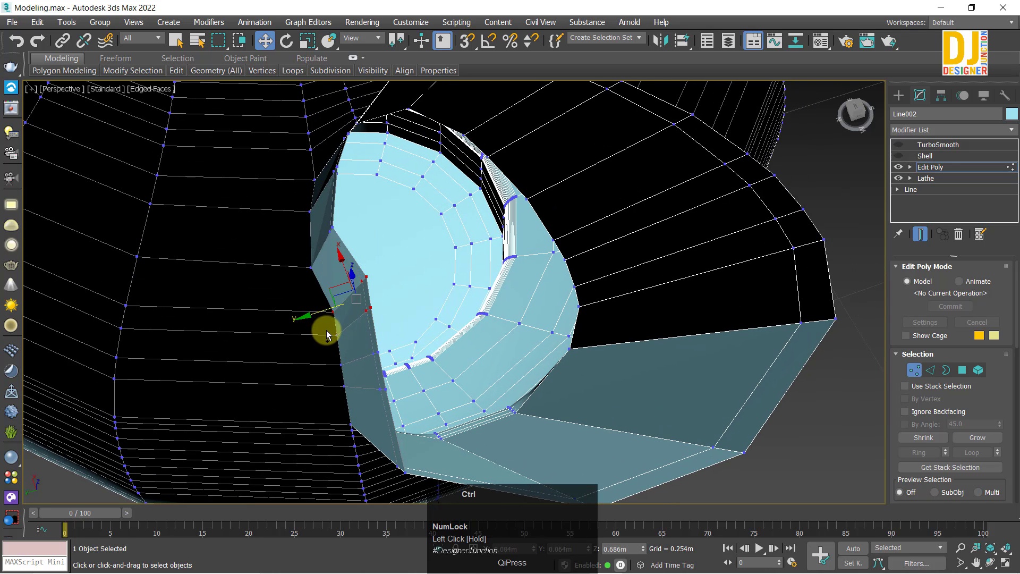
# - Move the next two vertex columns on this spout side outward along Y, each together with its base vertex
pyautogui.keyDown('ctrl'); pyautogui.moveTo(329, 325); pyautogui.dragTo(279, 341); pyautogui.keyUp('ctrl')
pyautogui.keyDown('alt'); pyautogui.moveTo(482, 417); pyautogui.dragTo(475, 407, button='middle'); pyautogui.keyUp('alt')
pyautogui.click(335, 380)
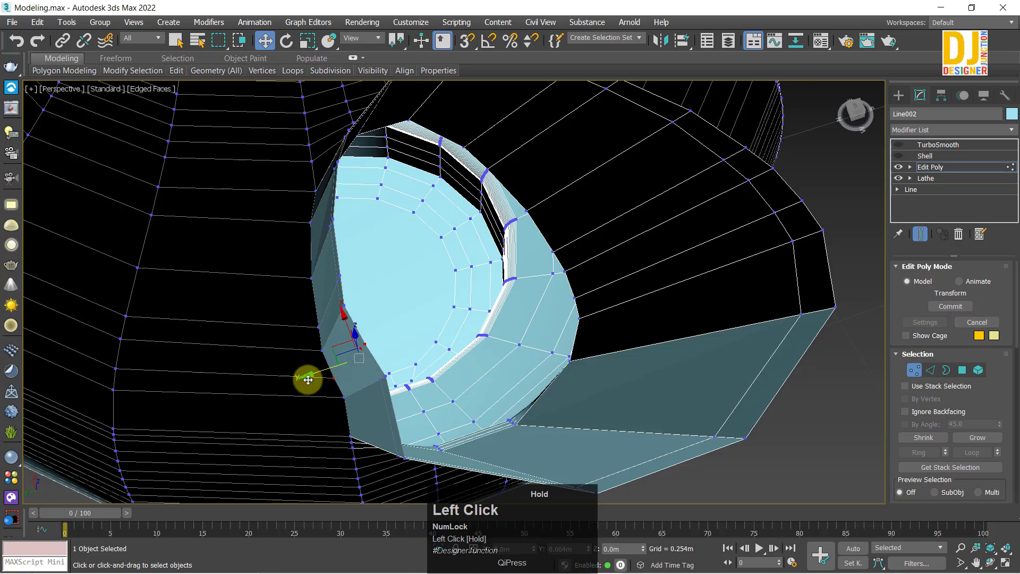
pyautogui.keyDown('alt'); pyautogui.moveTo(410, 346); pyautogui.dragTo(470, 314, button='middle'); pyautogui.keyUp('alt')
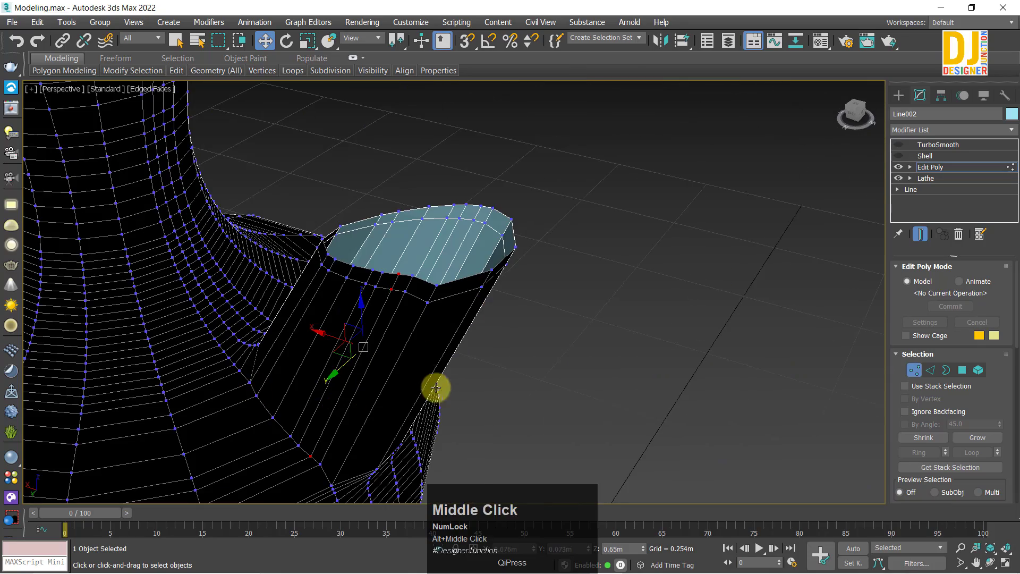
pyautogui.keyDown('alt'); pyautogui.moveTo(432, 388); pyautogui.dragTo(424, 341, button='middle'); pyautogui.keyUp('alt')
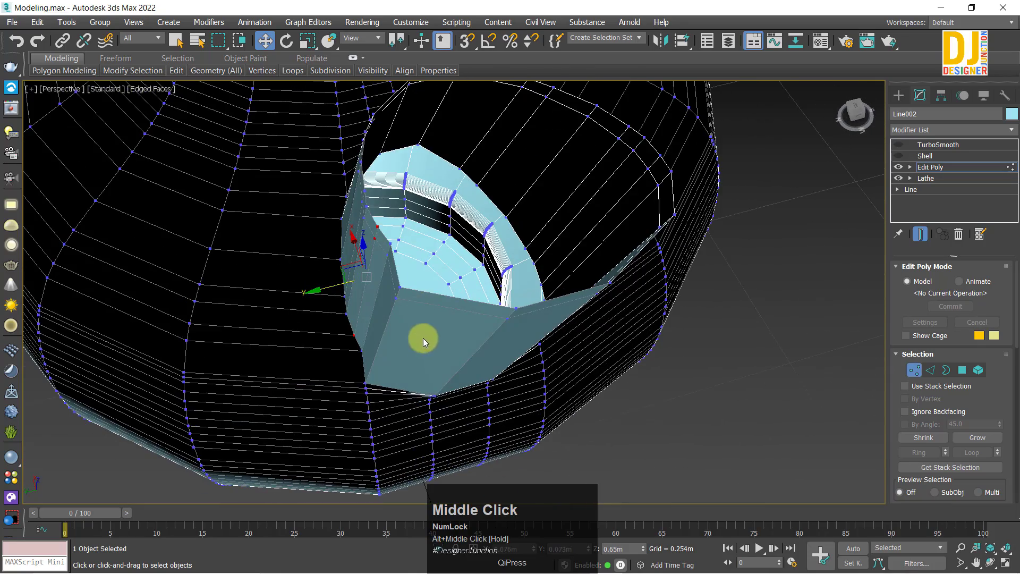
# - Select the vertex column beside the spout's outer corner with its base vertex and move it outward along Y
pyautogui.keyDown('alt'); pyautogui.moveTo(426, 262); pyautogui.dragTo(371, 373, button='middle'); pyautogui.keyUp('alt')
pyautogui.click(384, 380)
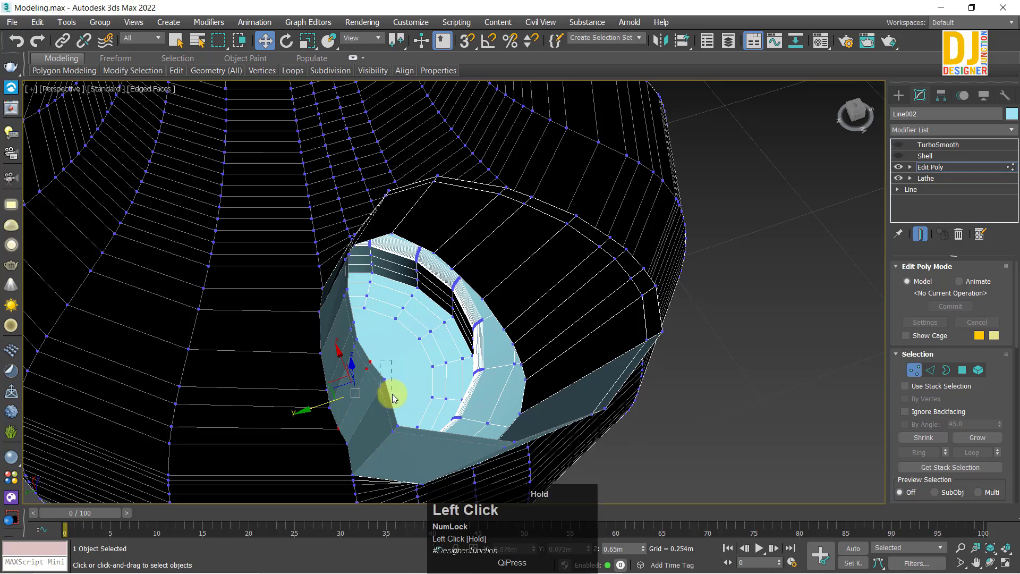
pyautogui.keyDown('ctrl'); pyautogui.click(350, 445); pyautogui.keyUp('ctrl')
pyautogui.scroll(-5, 422, 367)
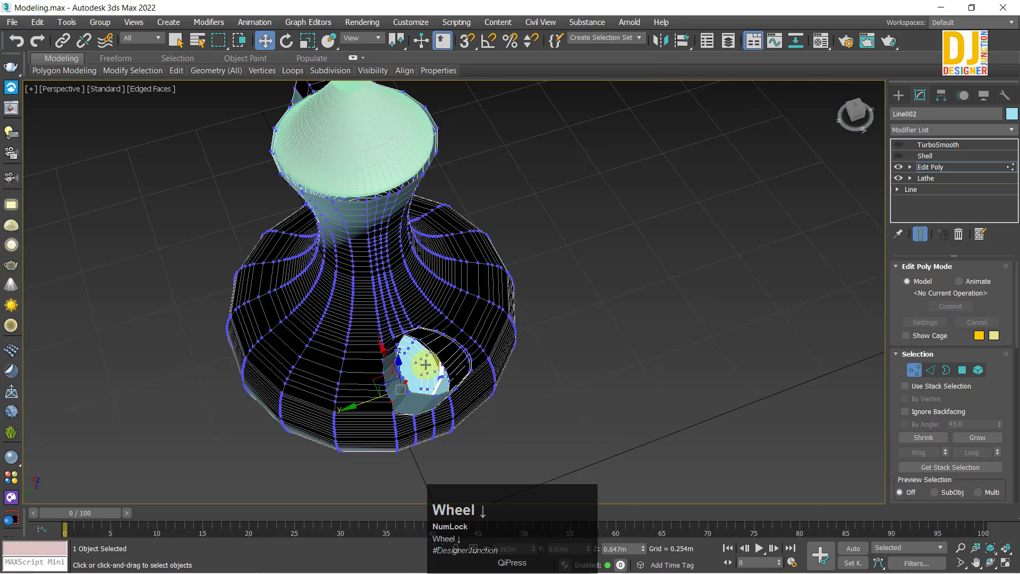
pyautogui.keyDown('alt'); pyautogui.moveTo(421, 367); pyautogui.dragTo(348, 388, button='middle'); pyautogui.keyUp('alt')
pyautogui.scroll(5, 395, 355)
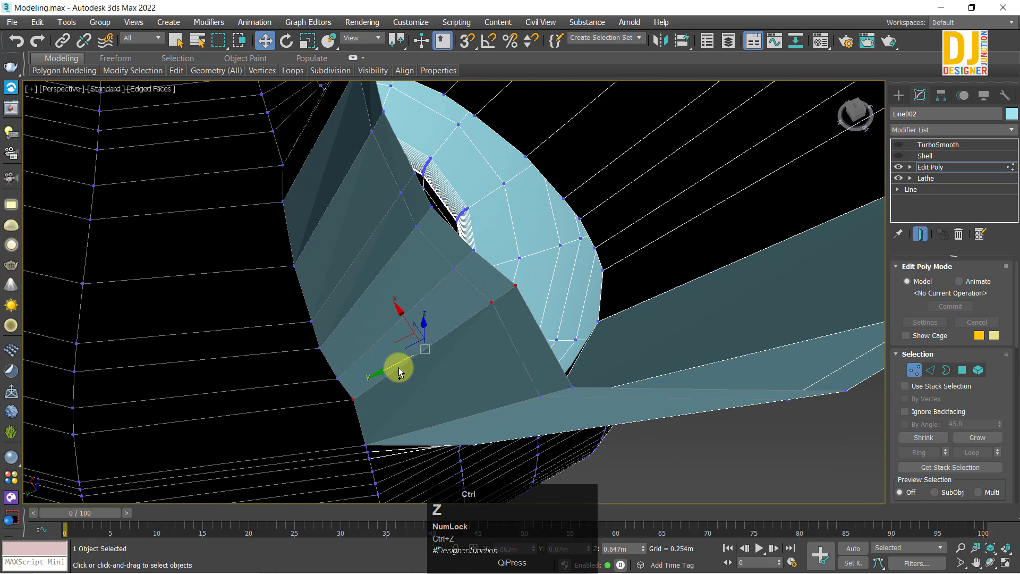
pyautogui.moveTo(386, 368); pyautogui.dragTo(372, 379)
pyautogui.keyDown('alt'); pyautogui.moveTo(376, 376); pyautogui.dragTo(348, 380, button='middle'); pyautogui.keyUp('alt')
pyautogui.keyDown('alt'); pyautogui.scroll(2, 349, 381); pyautogui.keyUp('alt')
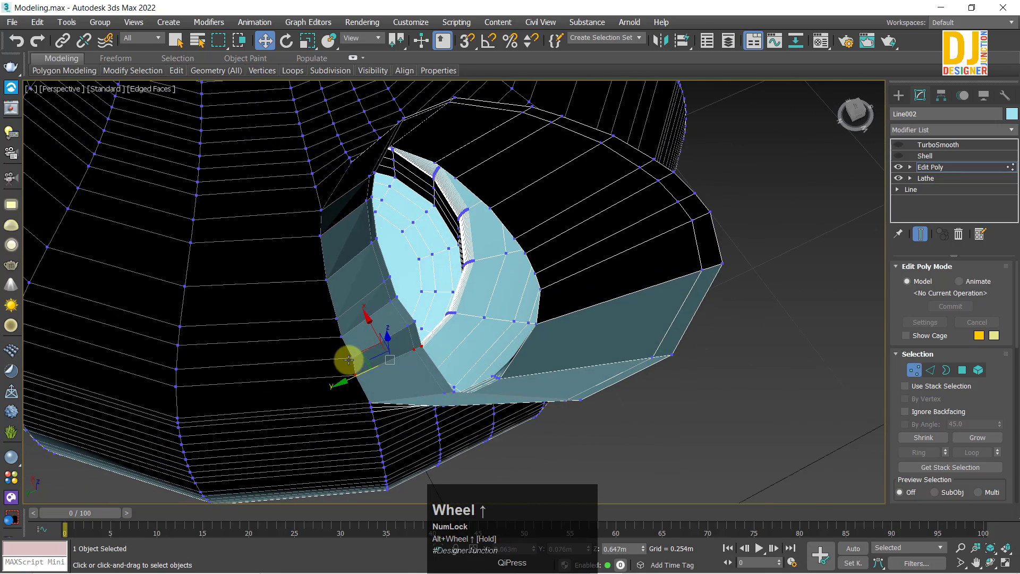
# - Adjust one more vertex column on this spout side along Y and clear the vertex selection
pyautogui.keyDown('alt'); pyautogui.moveTo(412, 332); pyautogui.dragTo(431, 337, button='middle'); pyautogui.keyUp('alt')
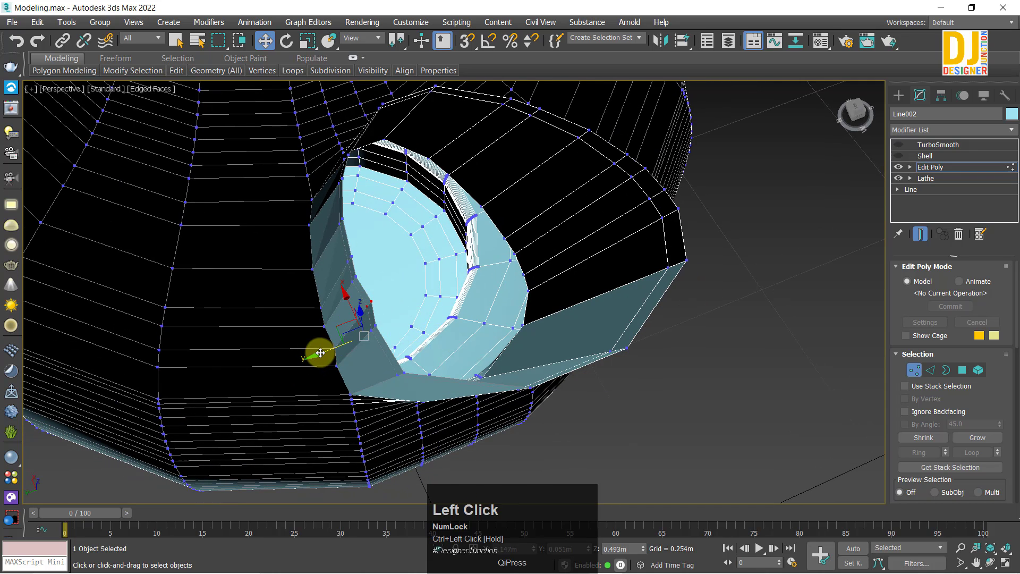
pyautogui.scroll(5, 340, 345)
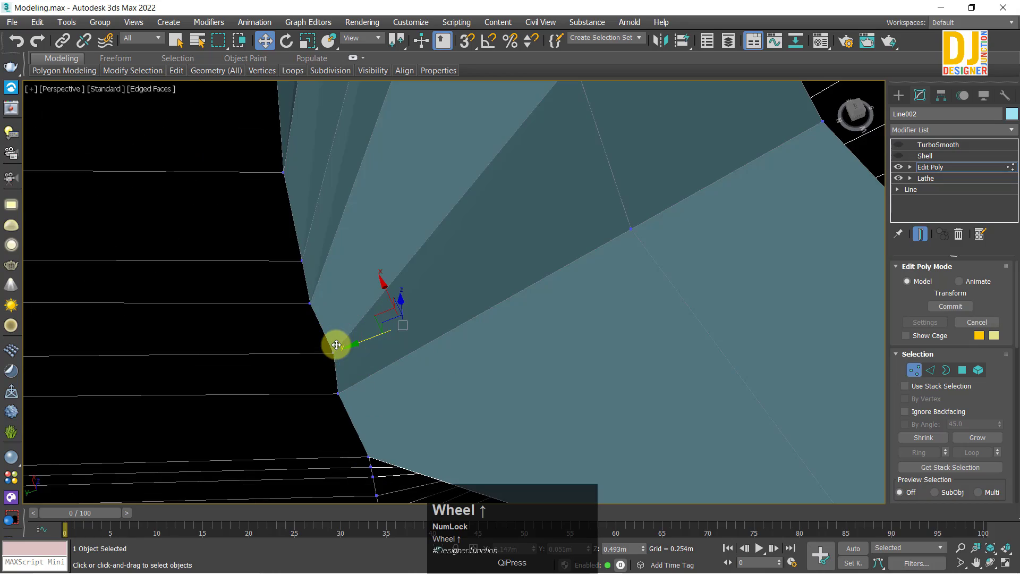
pyautogui.scroll(-10, 353, 344)
pyautogui.scroll(3, 491, 382)
pyautogui.click(491, 381)
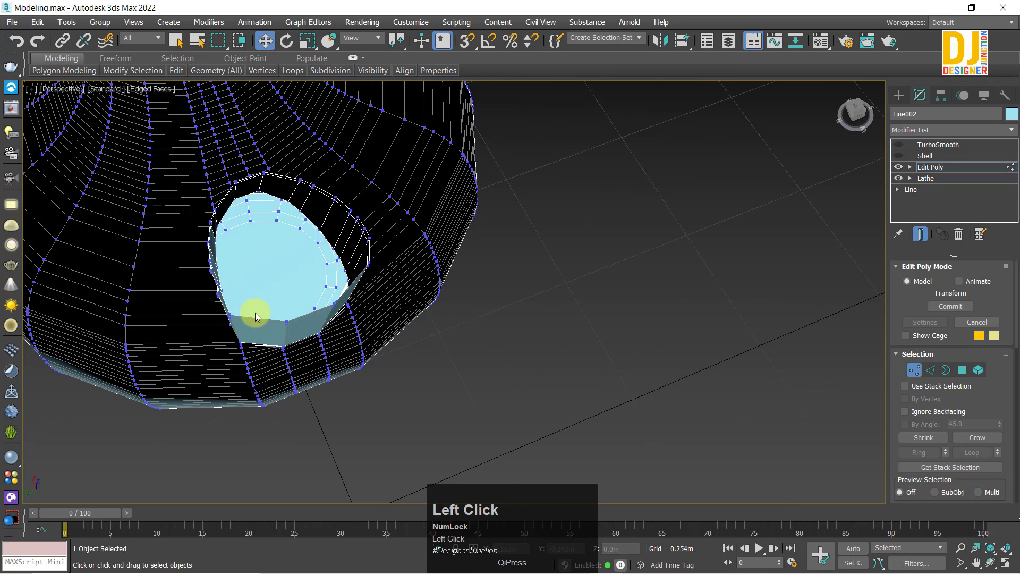
pyautogui.moveTo(255, 313); pyautogui.dragTo(345, 353, button='middle')
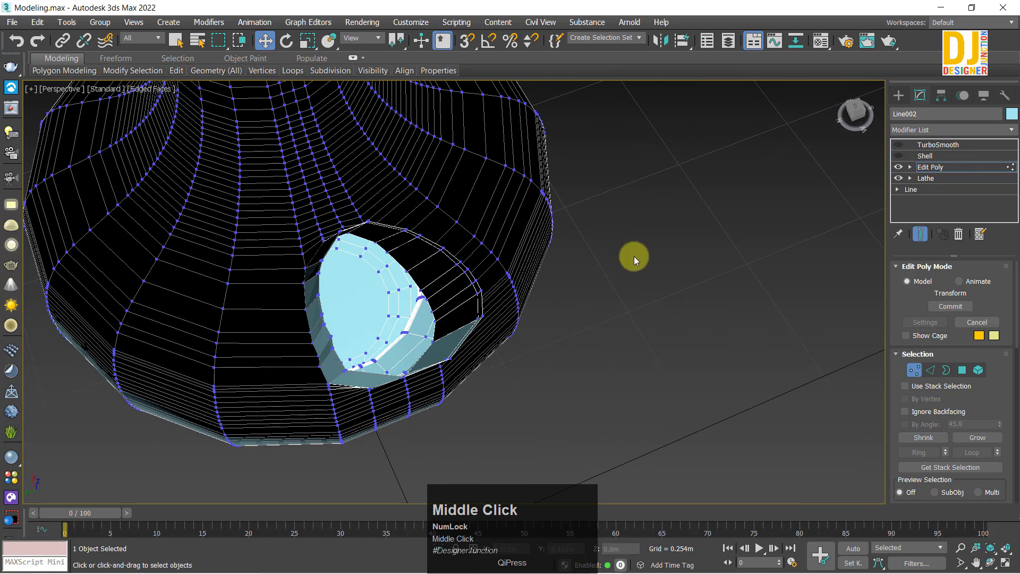
# - Try the Flip Normals and Weld Core options on the jug's Lathe modifier, accepting the topology change
pyautogui.click(926, 180)
pyautogui.click(568, 331)
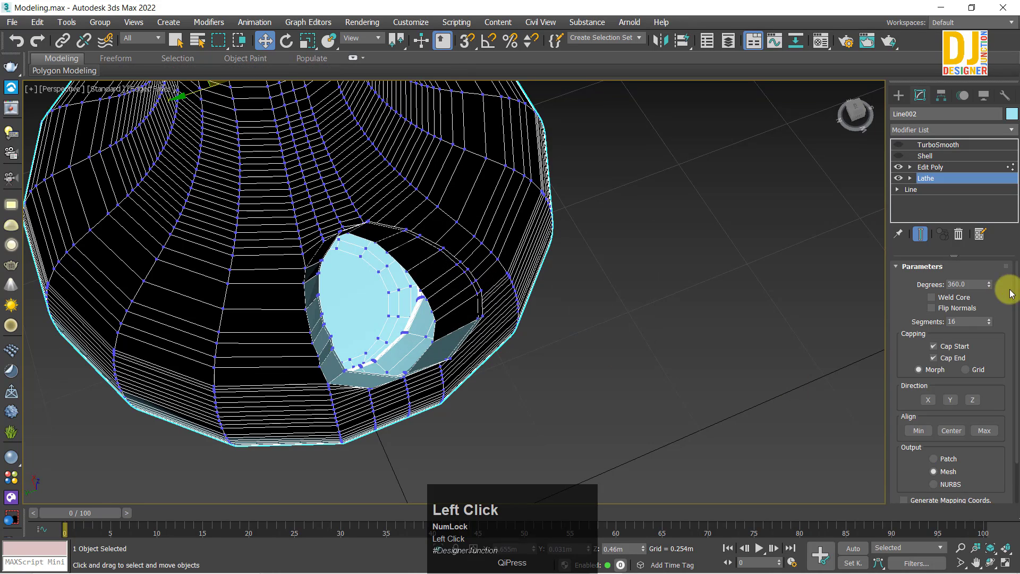
pyautogui.click(931, 309)
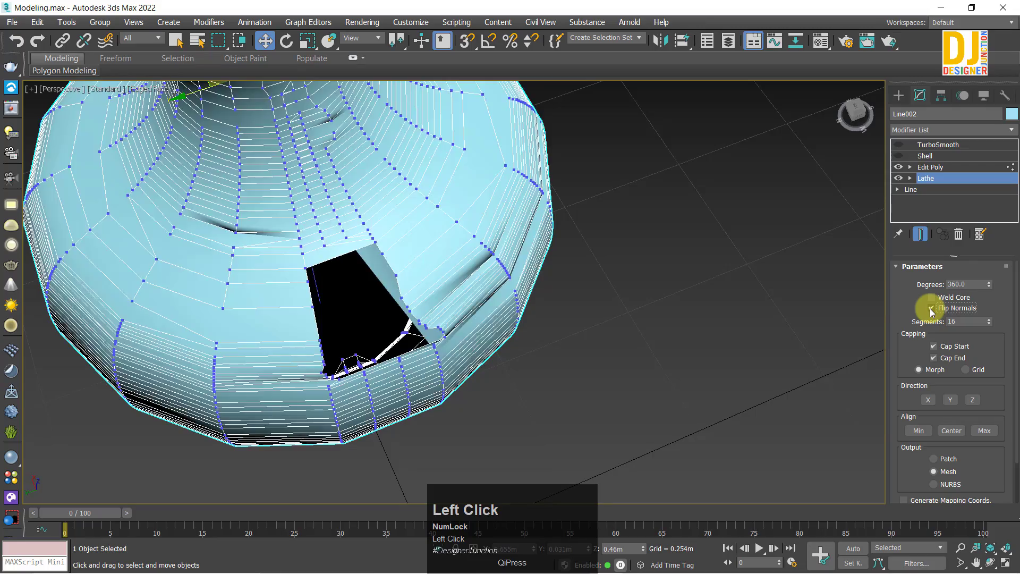
pyautogui.keyDown('alt'); pyautogui.moveTo(306, 256); pyautogui.dragTo(405, 241, button='middle'); pyautogui.keyUp('alt')
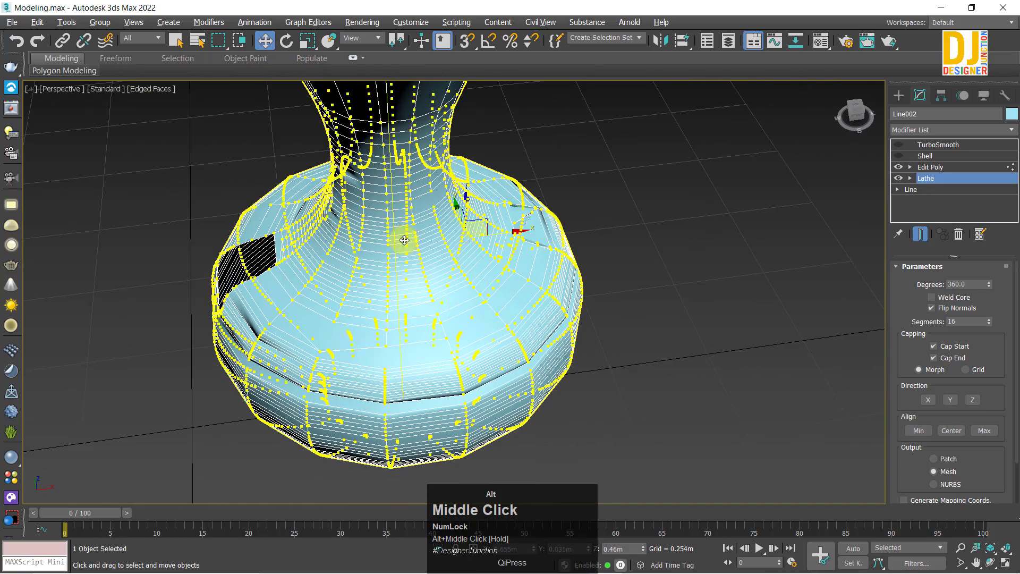
pyautogui.click(939, 301)
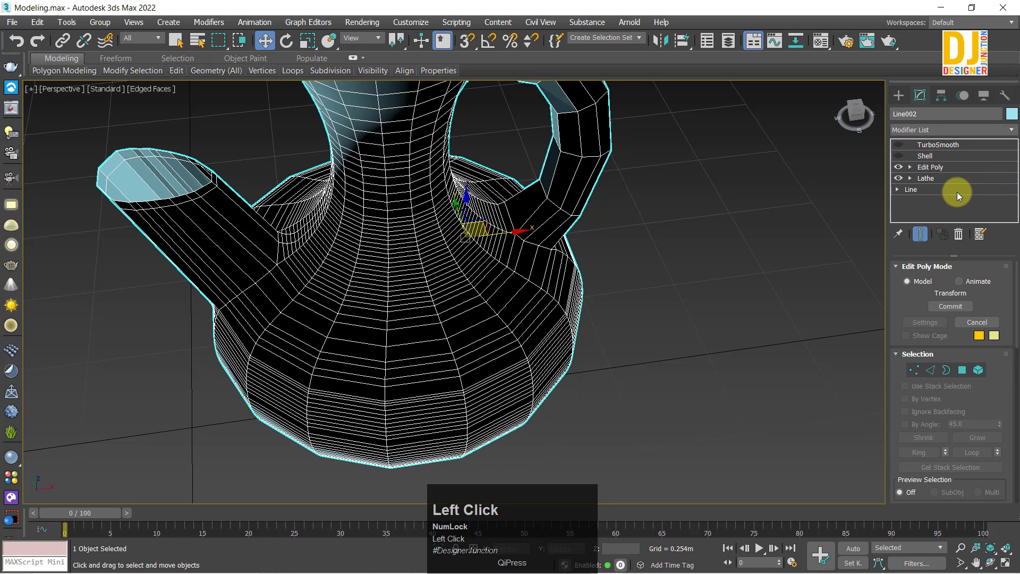
# - Compare the Lathe modifier's Flip Normals and Weld Core options, leaving Flip Normals on and Weld Core off
pyautogui.click(934, 179)
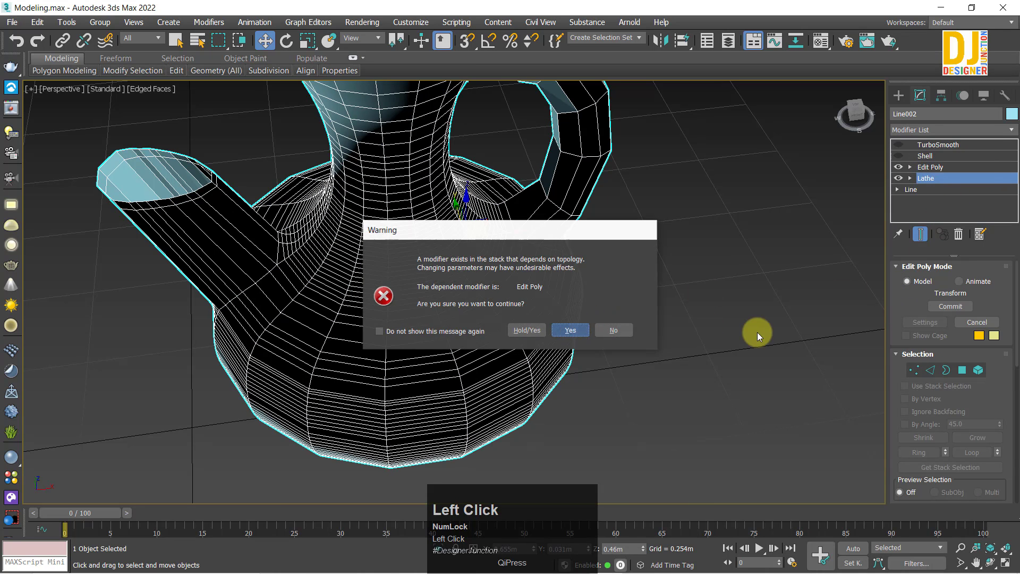
pyautogui.press('Return')
pyautogui.click(931, 309)
pyautogui.click(932, 308)
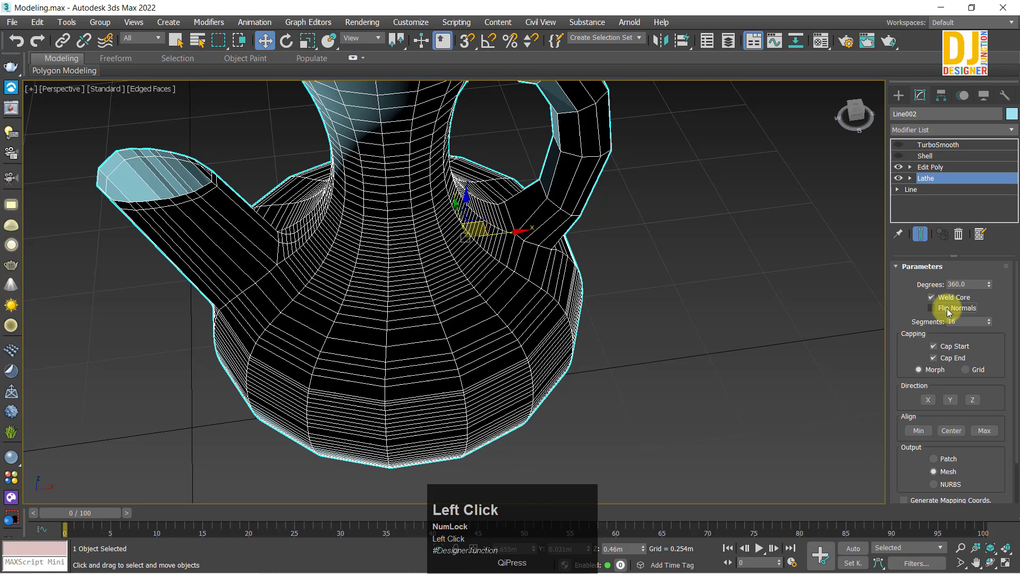
pyautogui.click(932, 308)
pyautogui.click(932, 308)
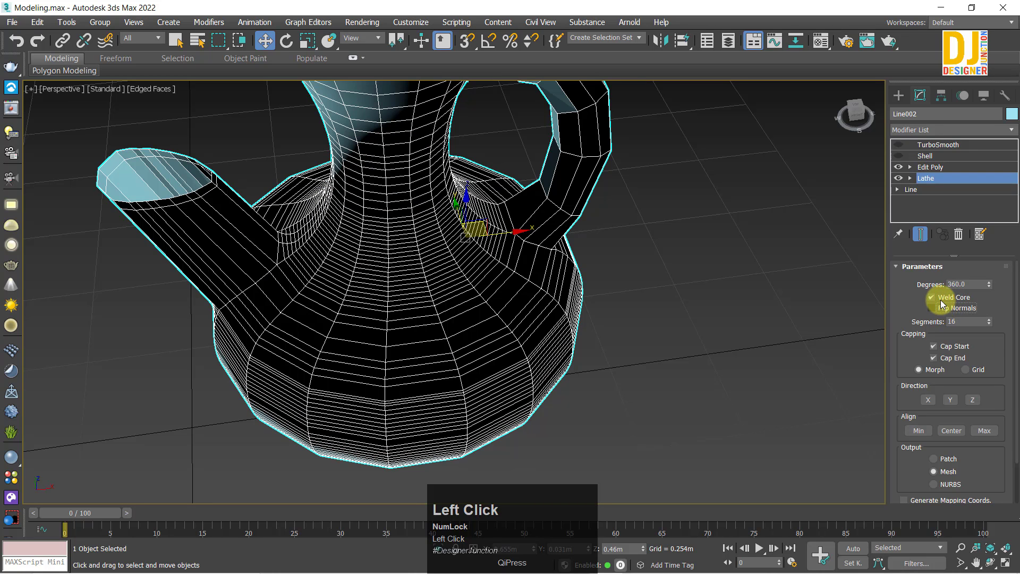
pyautogui.click(932, 308)
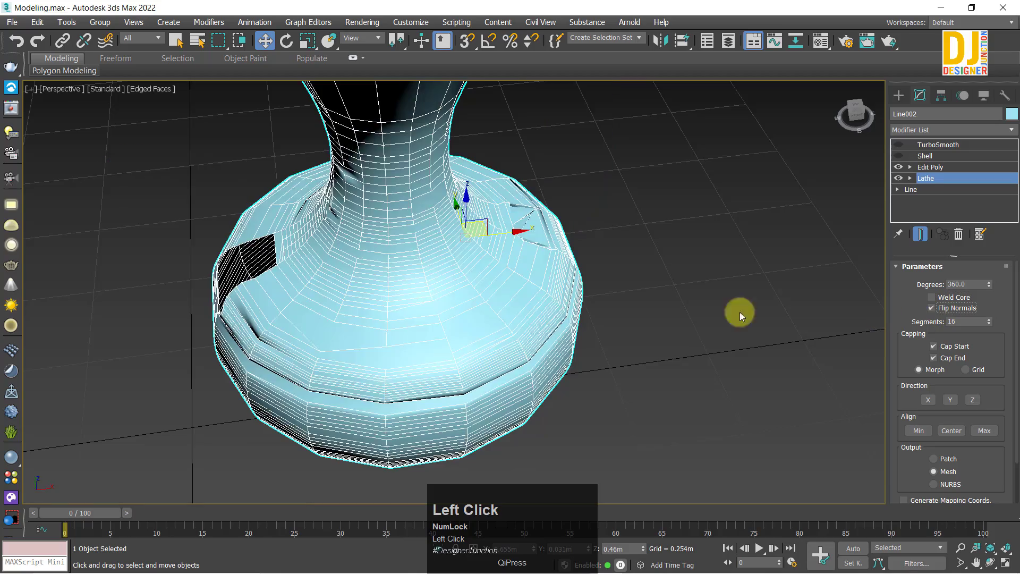
# - Examine the whole jug from several angles with the Lathe normals flipped
pyautogui.press('z')
pyautogui.keyDown('alt'); pyautogui.moveTo(404, 273); pyautogui.dragTo(513, 257, button='middle'); pyautogui.keyUp('alt')
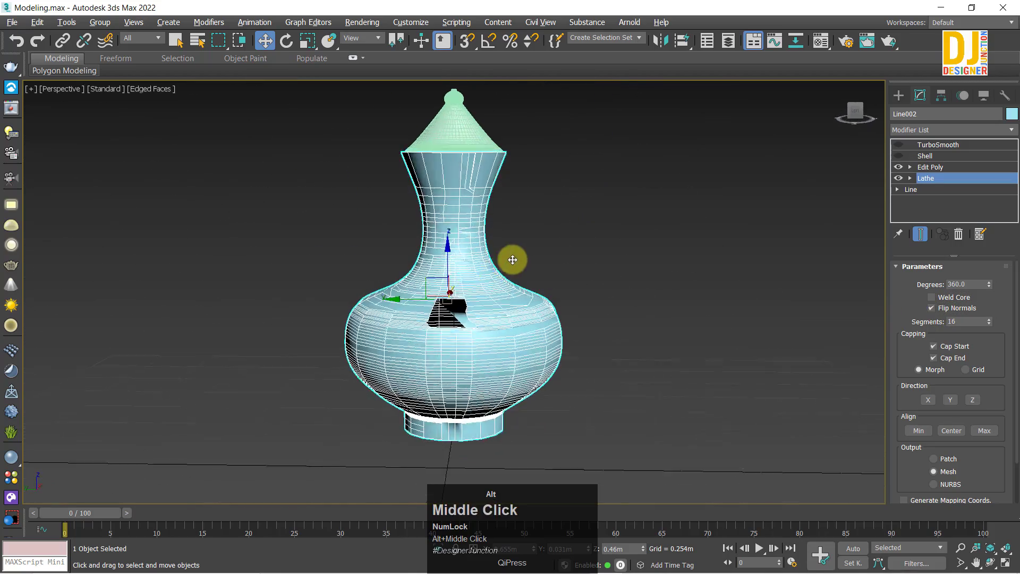
pyautogui.scroll(4, 489, 312)
pyautogui.keyDown('alt'); pyautogui.moveTo(490, 312); pyautogui.dragTo(392, 282, button='middle'); pyautogui.keyUp('alt')
pyautogui.press('z')
pyautogui.scroll(4, 524, 279)
pyautogui.scroll(-4, 391, 282)
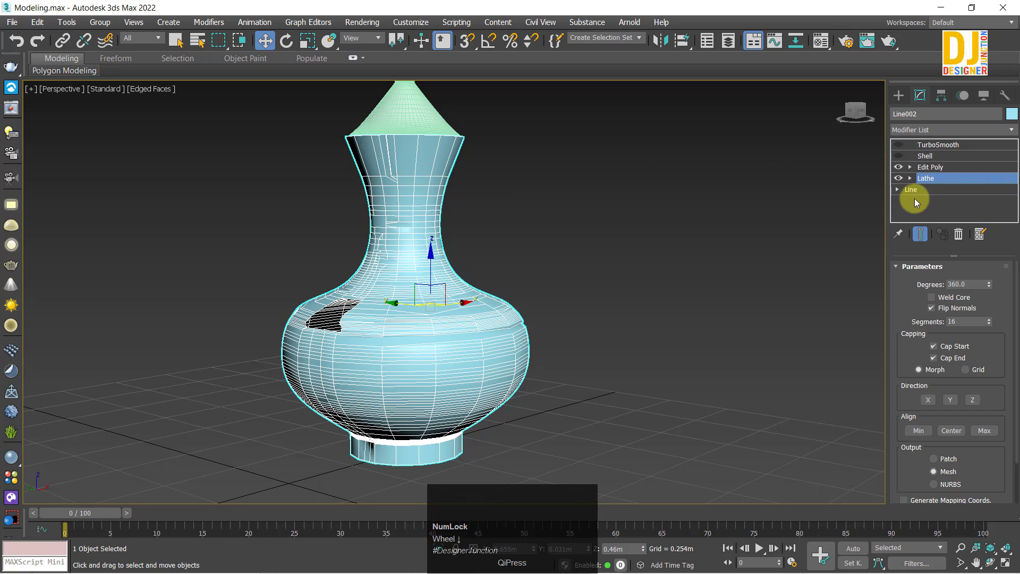
# - Turn off Flip Normals on the jug's Lathe modifier, accepting the topology change
pyautogui.click(945, 168)
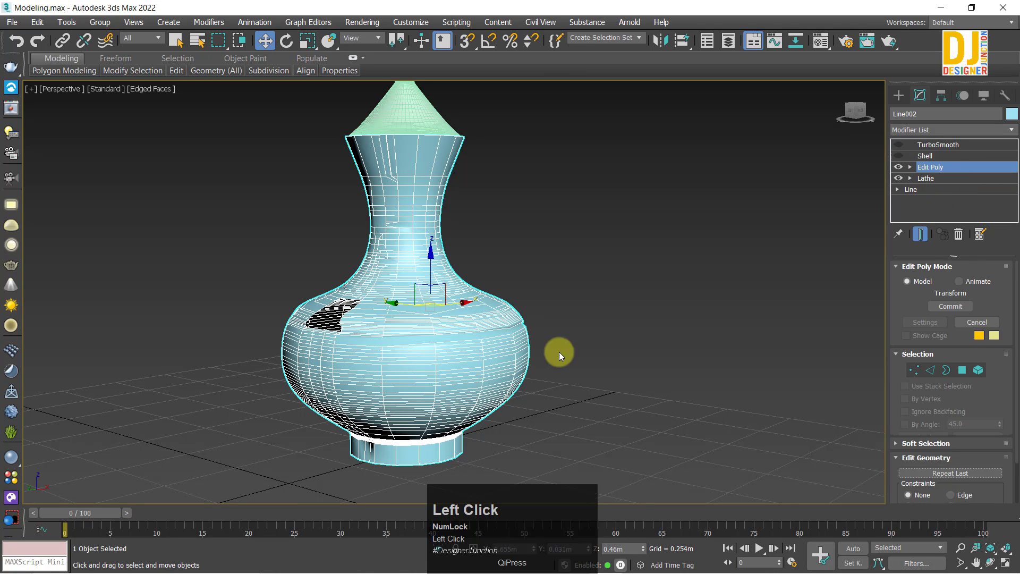
pyautogui.click(922, 179)
pyautogui.click(572, 333)
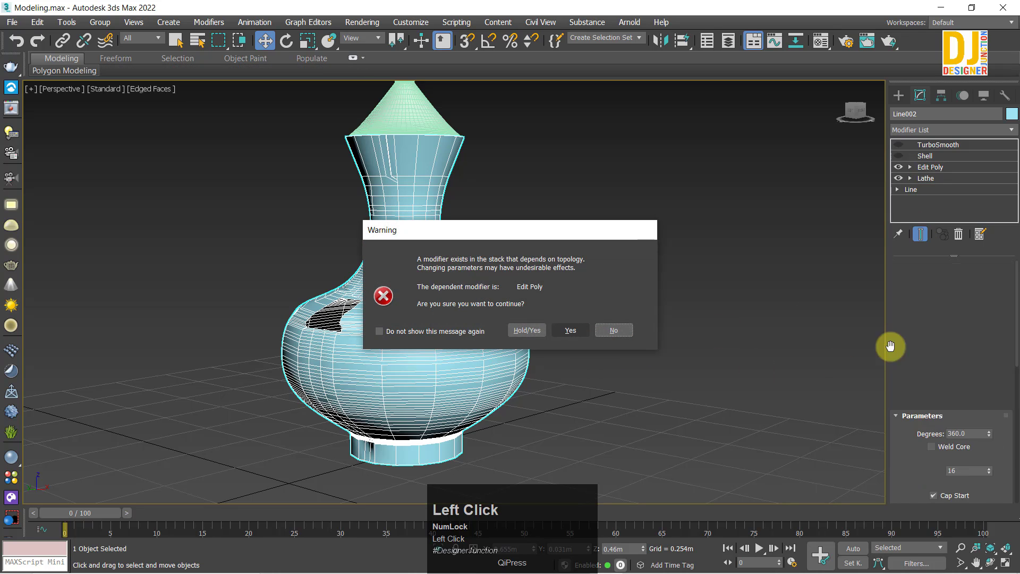
pyautogui.click(938, 311)
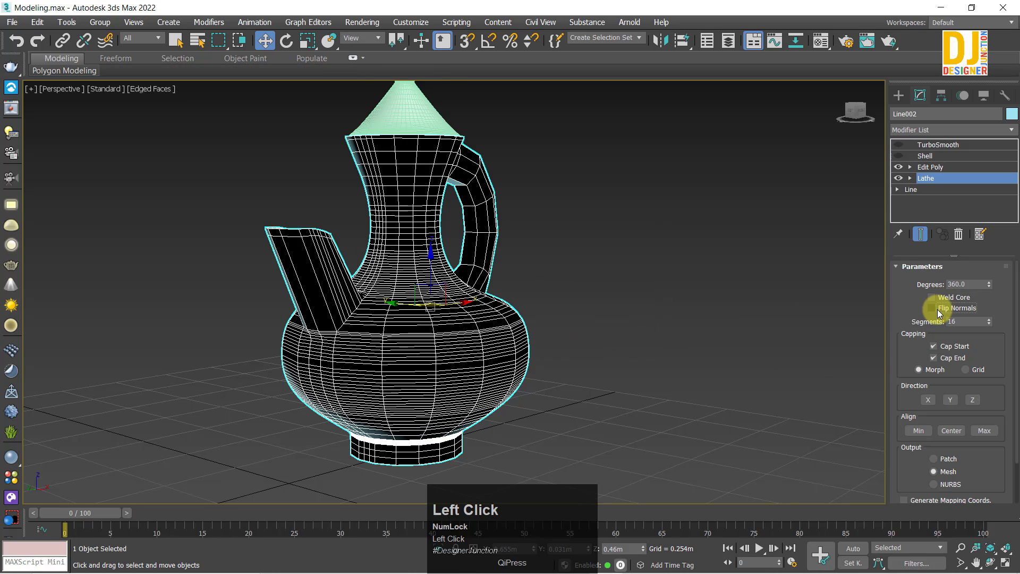
pyautogui.click(938, 311)
pyautogui.click(938, 311)
pyautogui.press('z')
pyautogui.keyDown('alt'); pyautogui.moveTo(401, 350); pyautogui.dragTo(661, 289, button='middle'); pyautogui.keyUp('alt')
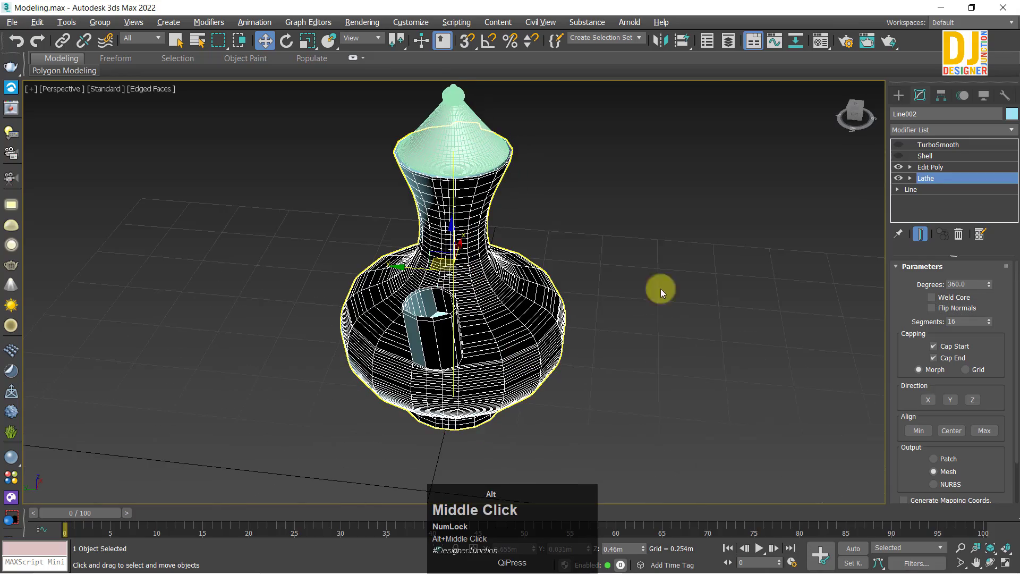
# - Return to the Edit Poly modifier's Vertex level and pick a vertex on the spout's side wall
pyautogui.click(915, 167)
pyautogui.scroll(5, 478, 292)
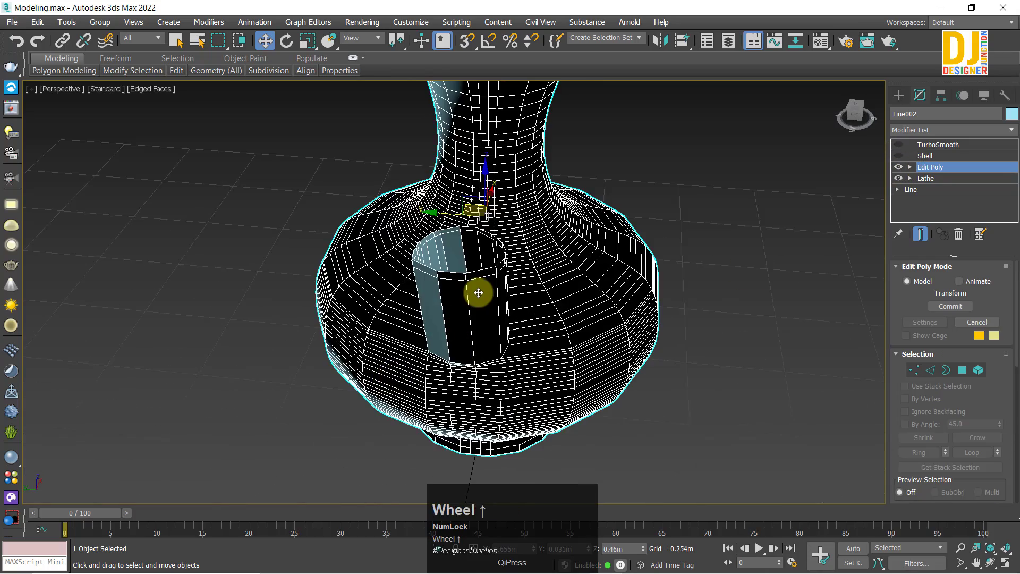
pyautogui.keyDown('alt'); pyautogui.moveTo(485, 303); pyautogui.dragTo(328, 293, button='middle'); pyautogui.keyUp('alt')
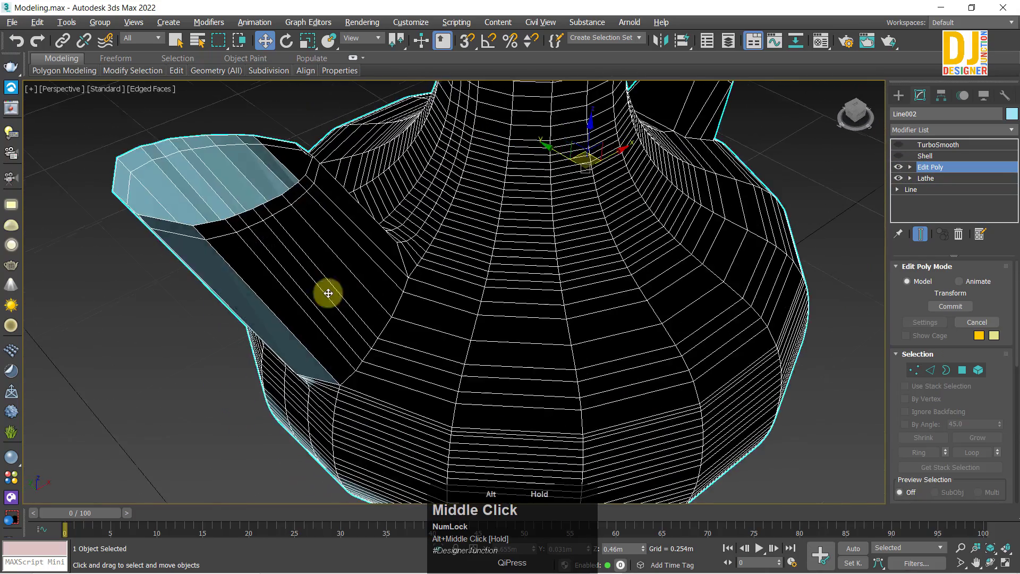
pyautogui.click(916, 367)
pyautogui.keyDown('alt'); pyautogui.moveTo(404, 298); pyautogui.dragTo(615, 347, button='middle'); pyautogui.keyUp('alt')
pyautogui.scroll(3, 415, 371)
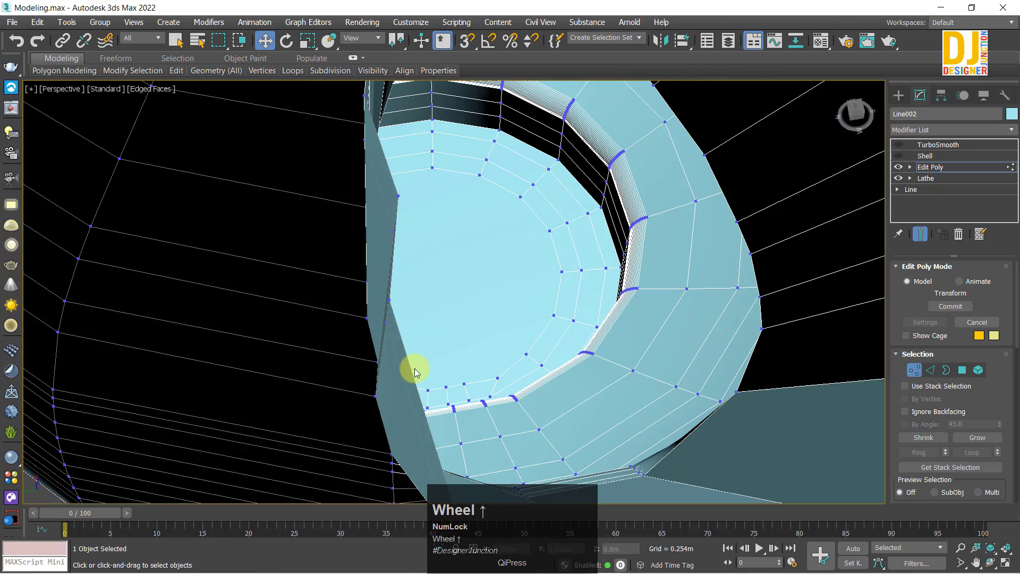
pyautogui.press('z')
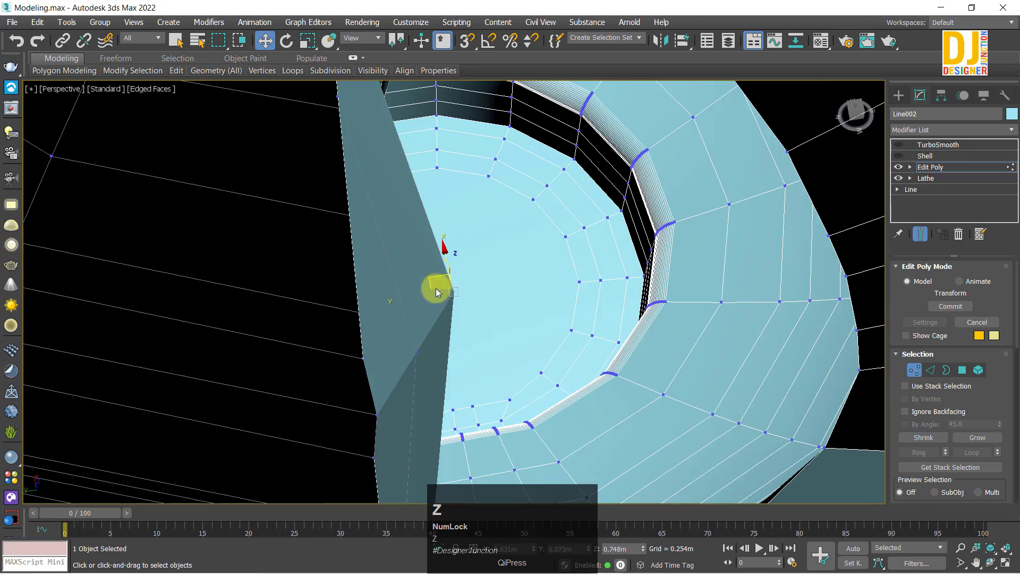
# - Select a vertex column along the spout's side wall and shift it along Y to round the wall
pyautogui.scroll(-5, 483, 291)
pyautogui.moveTo(483, 292); pyautogui.dragTo(505, 304, button='middle')
pyautogui.scroll(5, 468, 349)
pyautogui.scroll(-5, 467, 346)
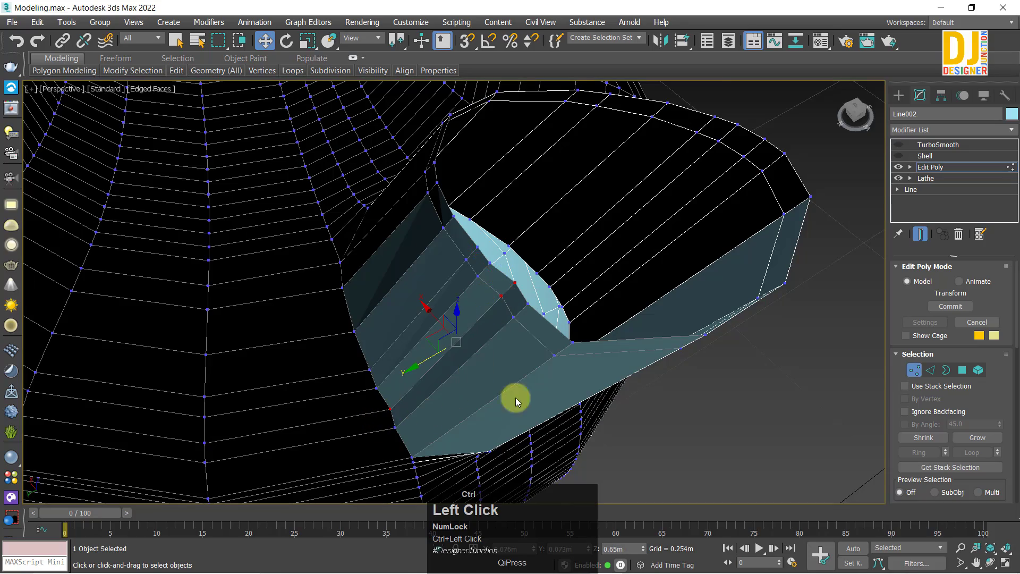
pyautogui.keyDown('alt'); pyautogui.moveTo(516, 402); pyautogui.dragTo(533, 363, button='middle'); pyautogui.keyUp('alt')
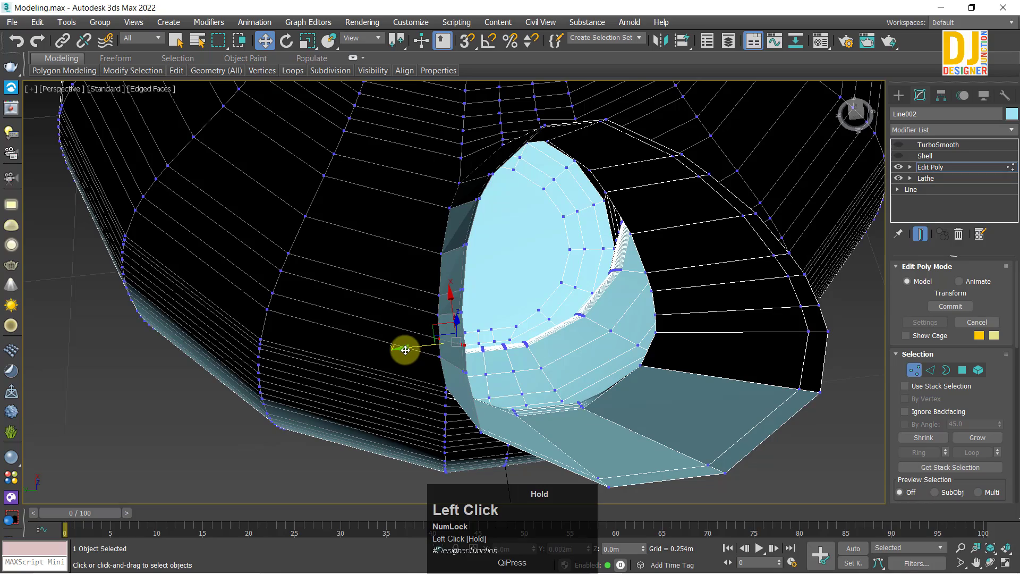
pyautogui.moveTo(403, 351); pyautogui.dragTo(402, 351)
# - Examine the reshaped spout wall and opening from several angles
pyautogui.scroll(4, 489, 325)
pyautogui.keyDown('alt'); pyautogui.moveTo(489, 325); pyautogui.dragTo(454, 304, button='middle'); pyautogui.keyUp('alt')
pyautogui.scroll(-4, 490, 324)
pyautogui.keyDown('alt'); pyautogui.moveTo(415, 257); pyautogui.dragTo(484, 366, button='middle'); pyautogui.keyUp('alt')
pyautogui.scroll(-5, 402, 175)
pyautogui.scroll(6, 455, 365)
pyautogui.scroll(-6, 420, 340)
pyautogui.scroll(4, 451, 326)
# - Turn on the Shell and TurboSmooth modifiers and inspect the smoothed joint between the spout's base and the jug's body
pyautogui.click(926, 157)
pyautogui.click(925, 144)
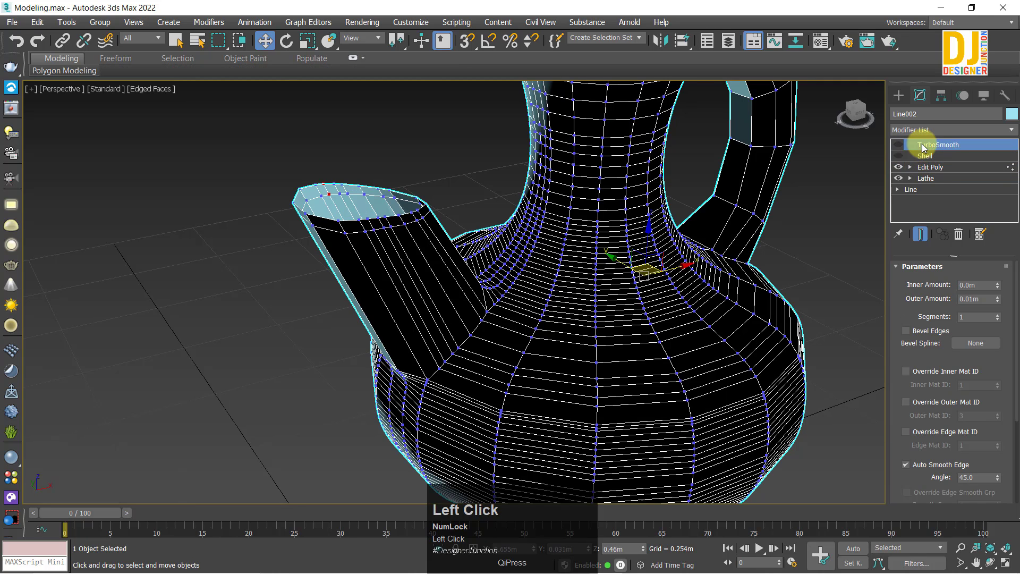
pyautogui.click(927, 168)
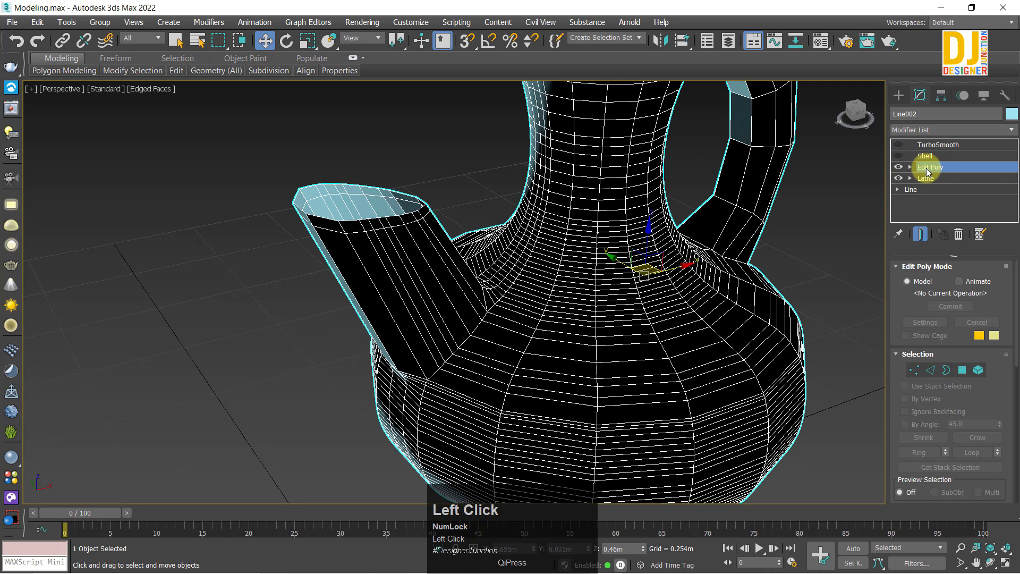
pyautogui.click(939, 145)
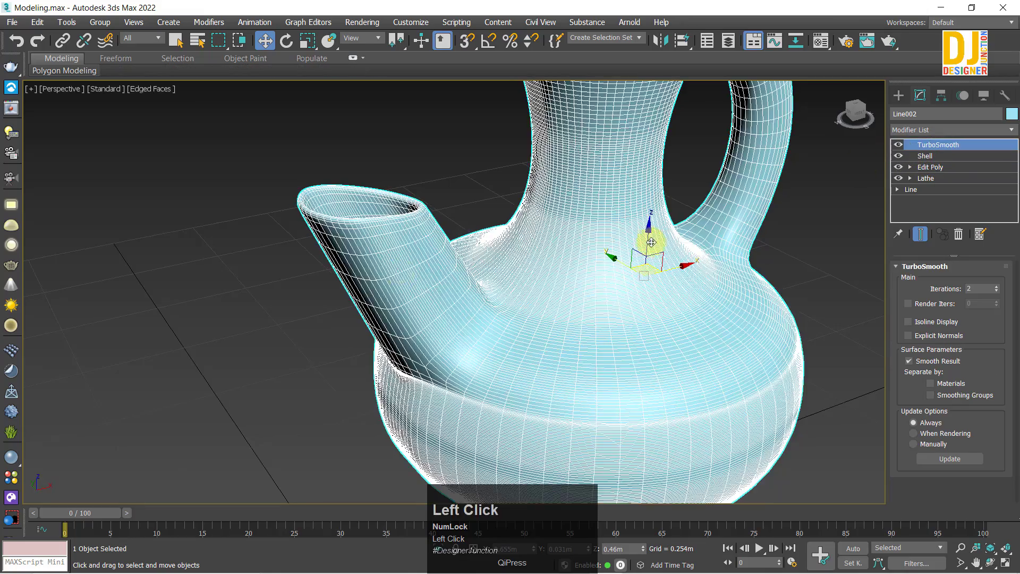
pyautogui.keyDown('alt'); pyautogui.moveTo(651, 242); pyautogui.dragTo(384, 244, button='middle'); pyautogui.keyUp('alt')
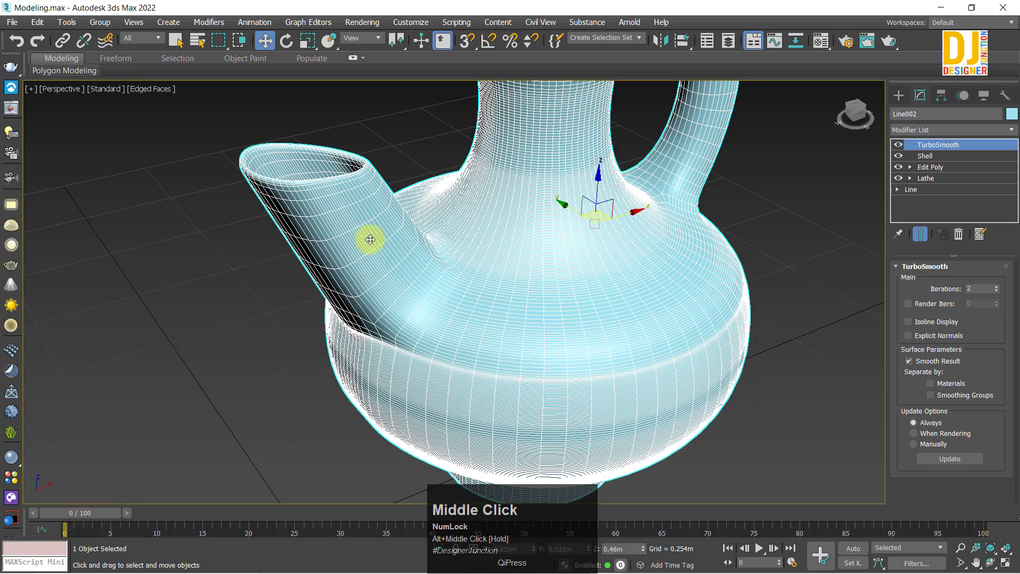
pyautogui.keyDown('alt'); pyautogui.moveTo(363, 346); pyautogui.dragTo(381, 318, button='middle'); pyautogui.keyUp('alt')
pyautogui.scroll(2, 384, 317)
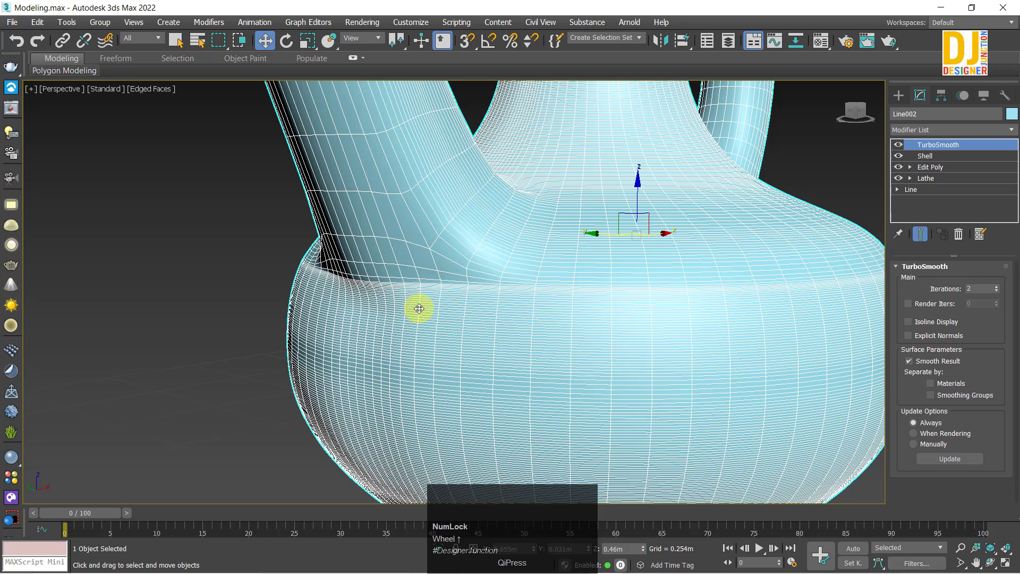
pyautogui.scroll(3, 375, 276)
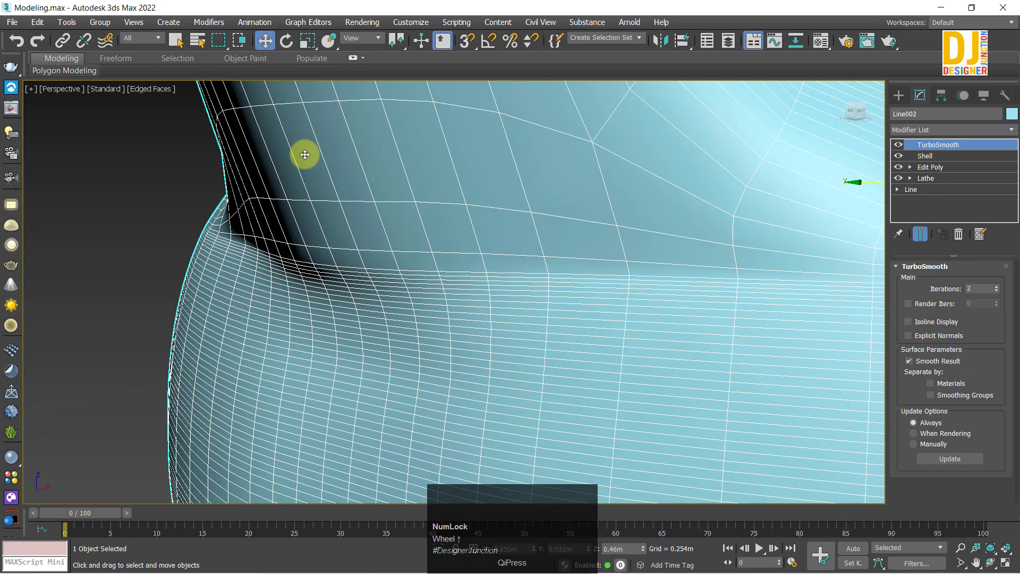
# - Turn off TurboSmooth and Shell, and switch the Edit Poly modifier to Edge level for work at the spout's base
pyautogui.click(898, 144)
pyautogui.click(899, 155)
pyautogui.click(929, 167)
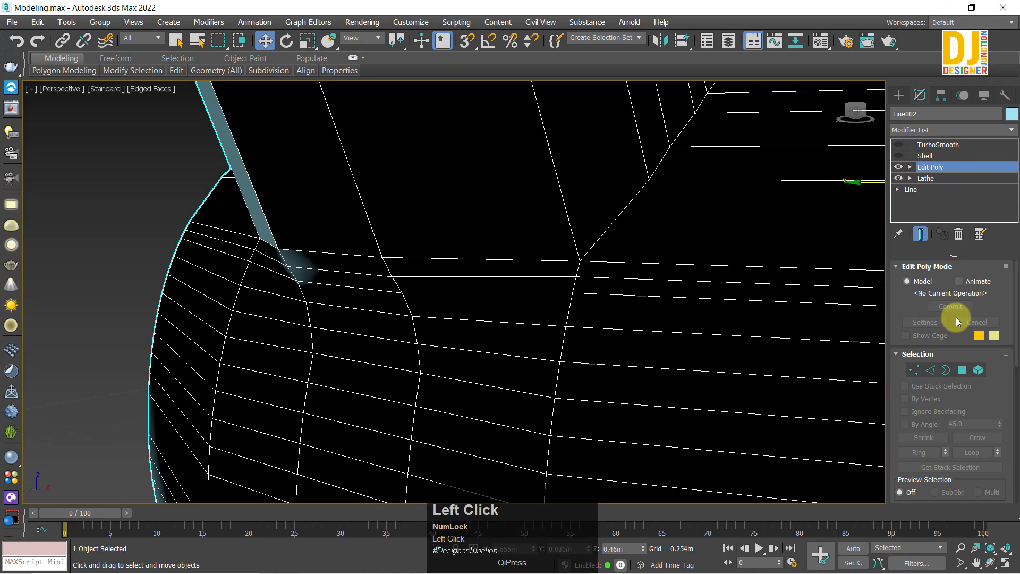
pyautogui.click(930, 372)
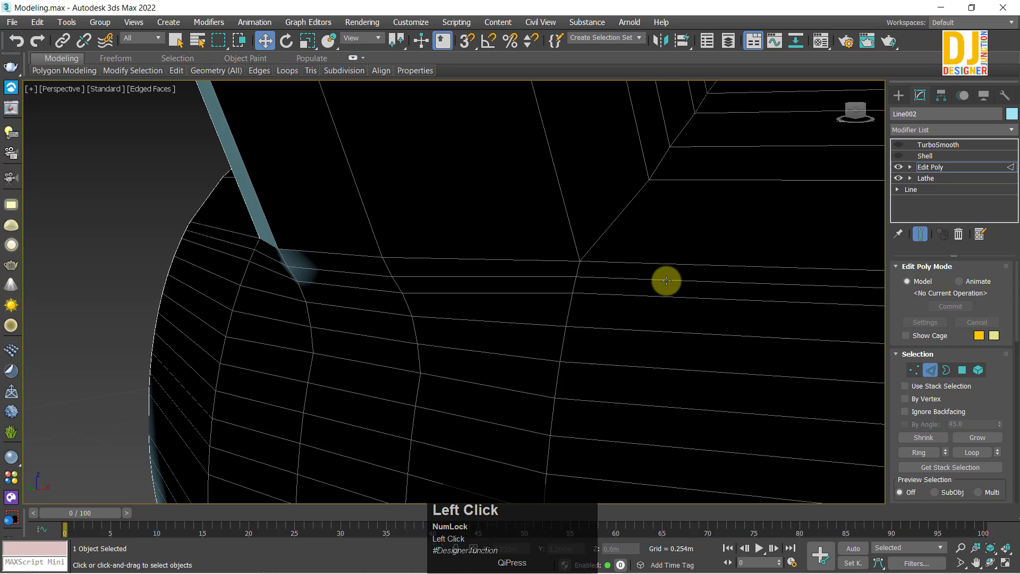
pyautogui.scroll(-5, 510, 309)
pyautogui.keyDown('alt'); pyautogui.moveTo(505, 314); pyautogui.dragTo(730, 328, button='middle'); pyautogui.keyUp('alt')
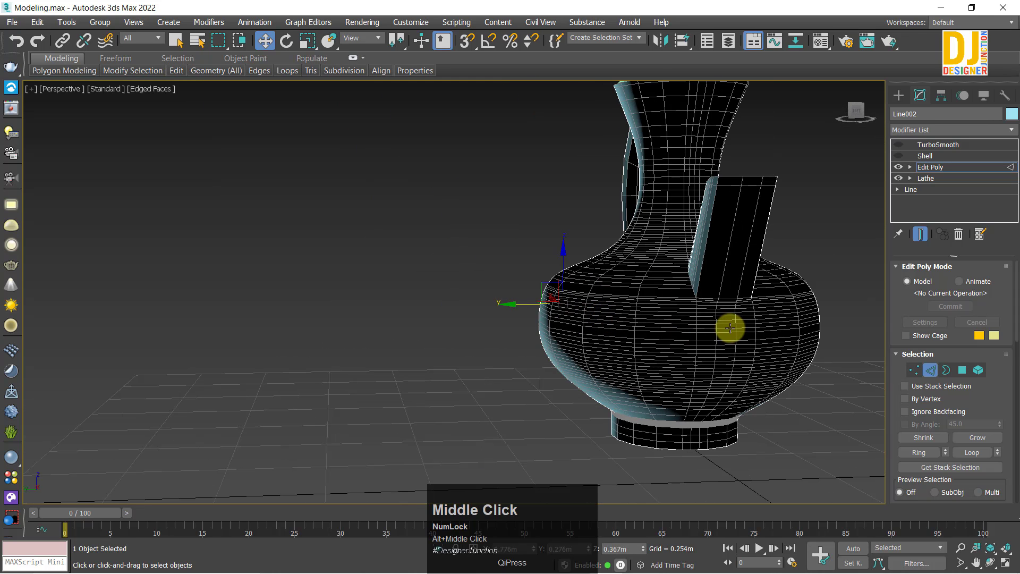
pyautogui.scroll(-5, 590, 312)
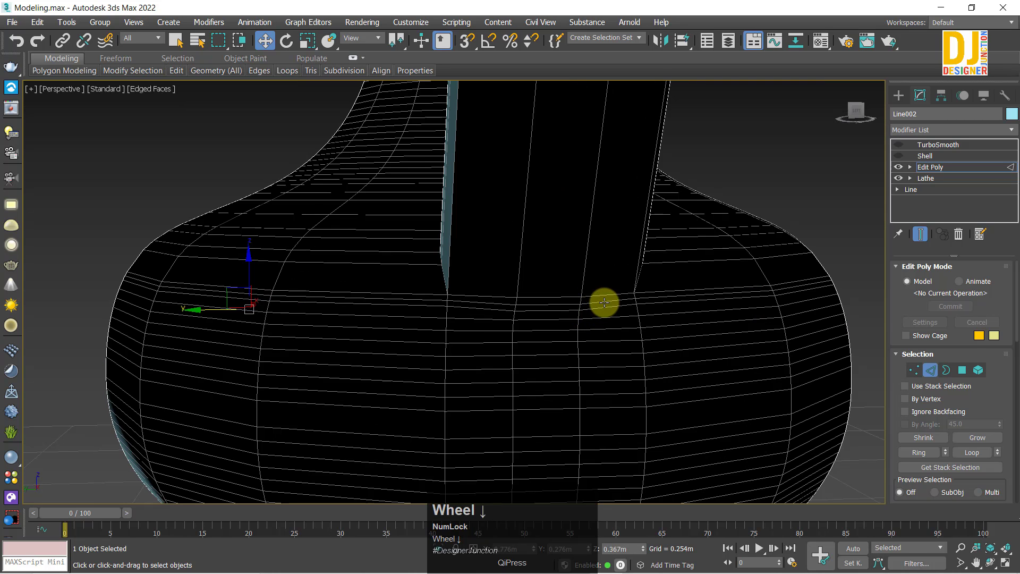
# - Try selecting horizontal body edges beside the spout's base, and clear the selection
pyautogui.click(604, 302)
pyautogui.scroll(-5, 656, 285)
pyautogui.scroll(5, 652, 288)
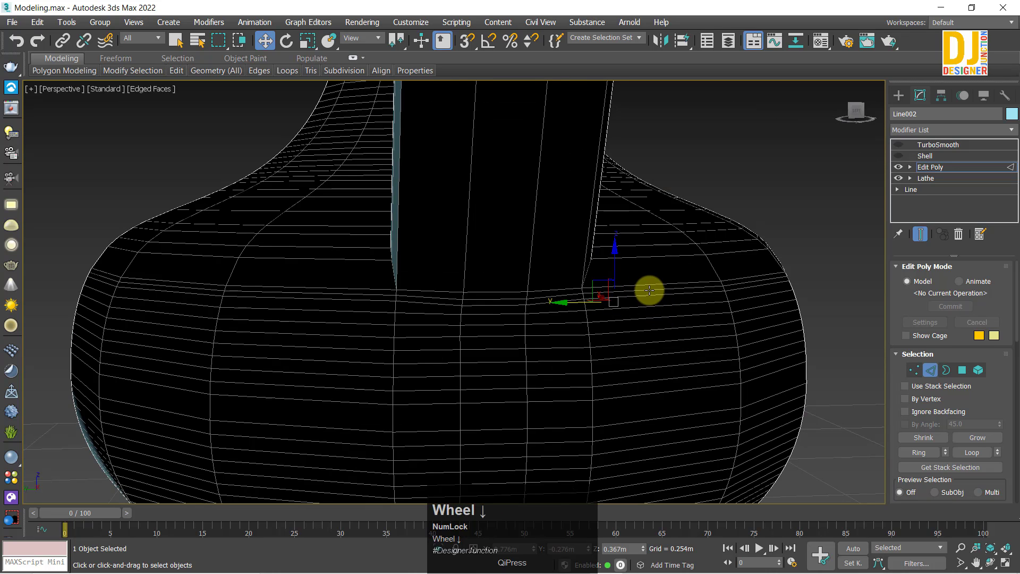
pyautogui.click(651, 289)
pyautogui.scroll(-3, 717, 273)
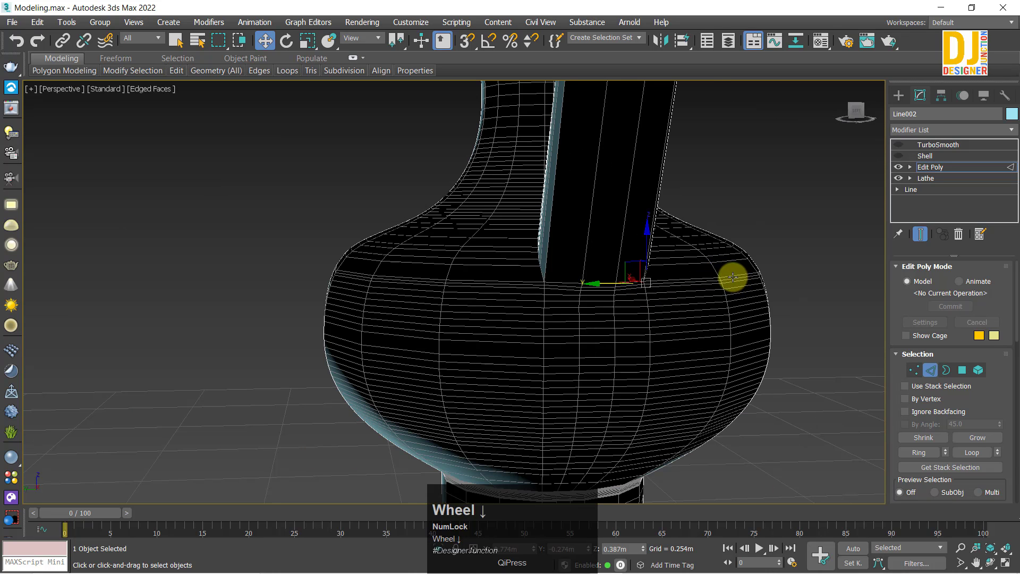
pyautogui.click(809, 337)
pyautogui.scroll(5, 679, 283)
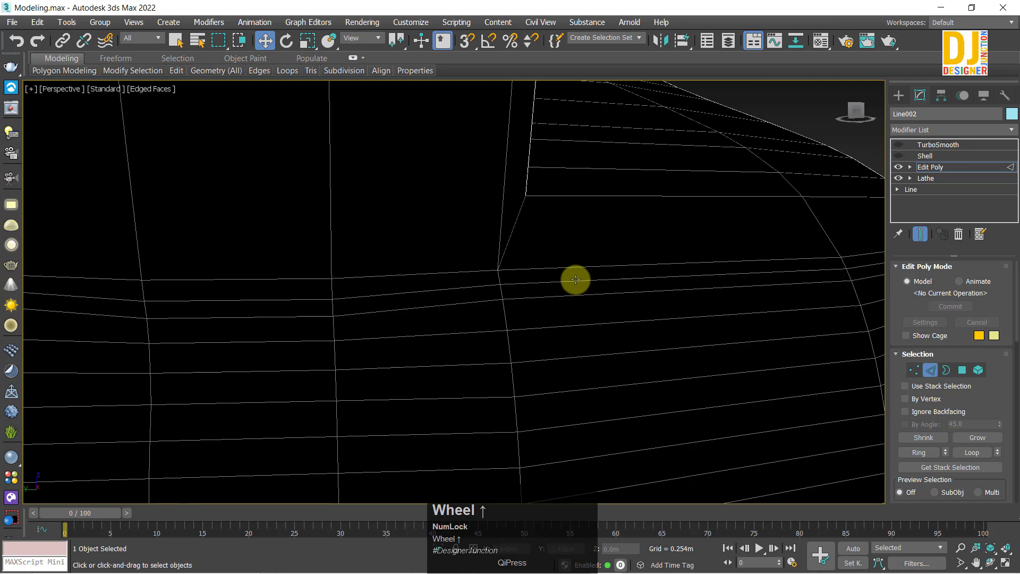
# - Select a short horizontal edge on the body just below the spout's base and check it around the jug
pyautogui.click(574, 279)
pyautogui.scroll(3, 481, 296)
pyautogui.scroll(-3, 505, 282)
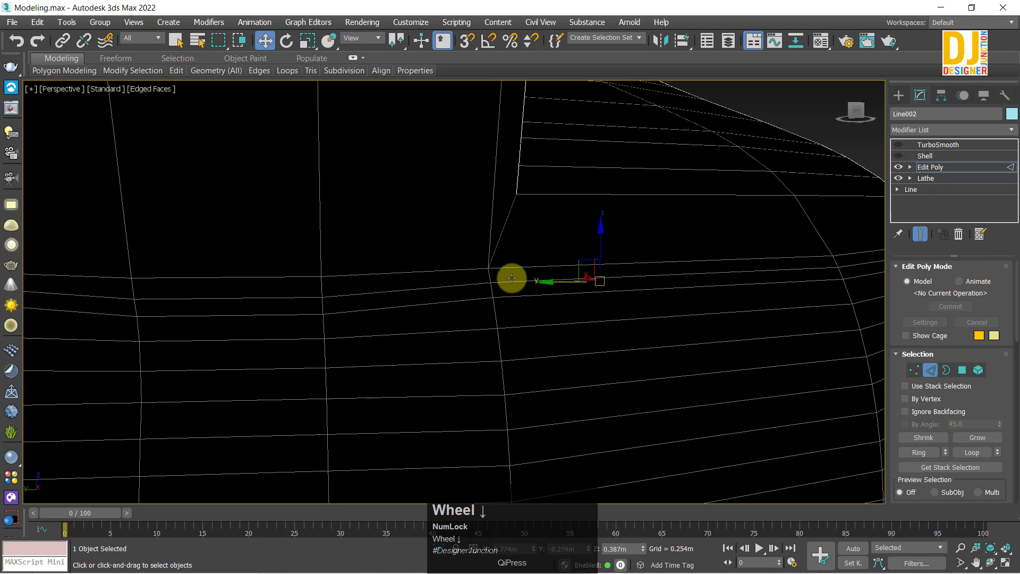
pyautogui.click(510, 282)
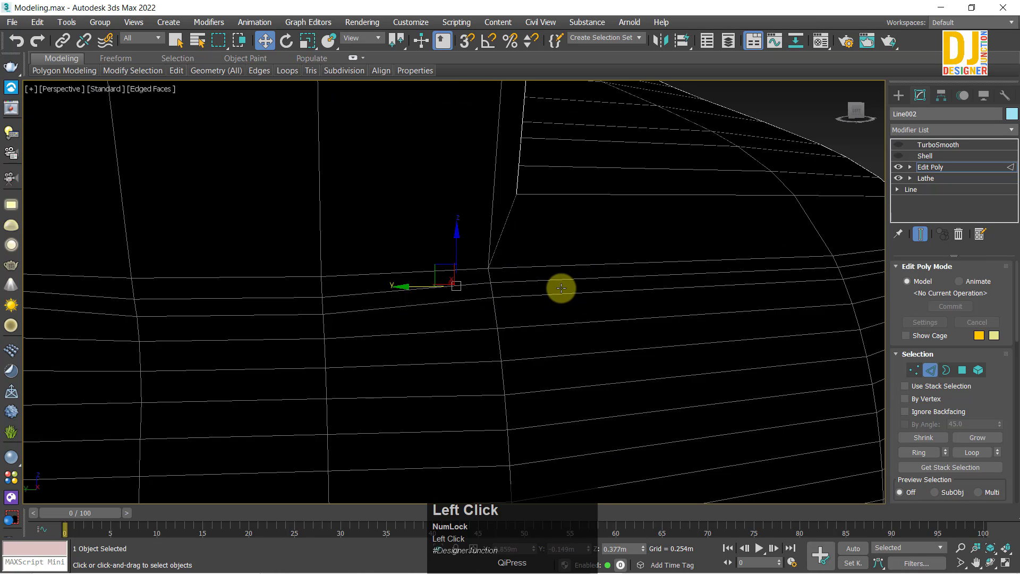
pyautogui.keyDown('alt'); pyautogui.moveTo(561, 287); pyautogui.dragTo(730, 304, button='middle'); pyautogui.keyUp('alt')
pyautogui.press('z')
pyautogui.keyDown('alt'); pyautogui.moveTo(534, 331); pyautogui.dragTo(594, 340, button='middle'); pyautogui.keyUp('alt')
pyautogui.scroll(-10, 584, 336)
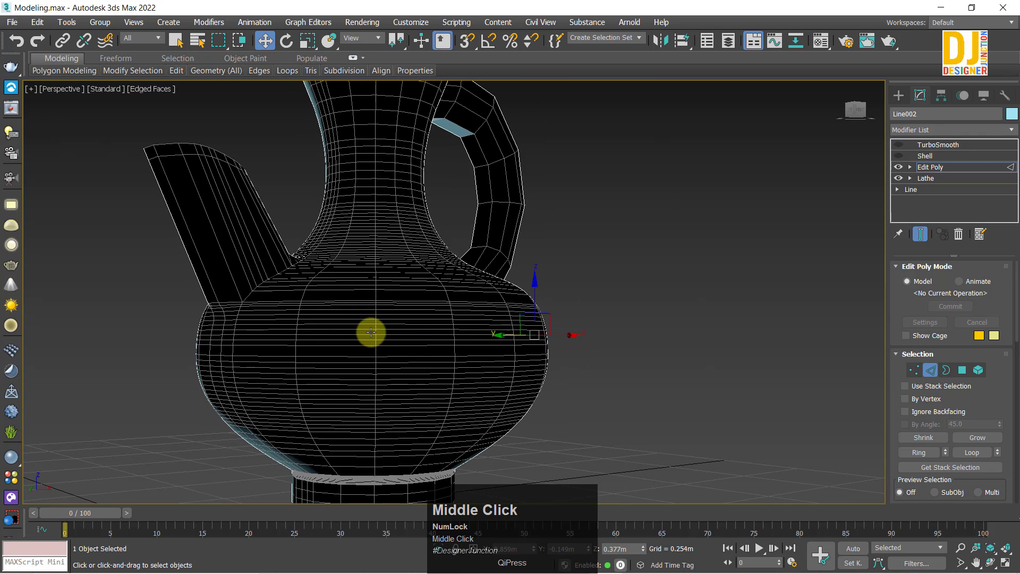
pyautogui.scroll(3, 371, 333)
pyautogui.moveTo(372, 332); pyautogui.dragTo(428, 323, button='middle')
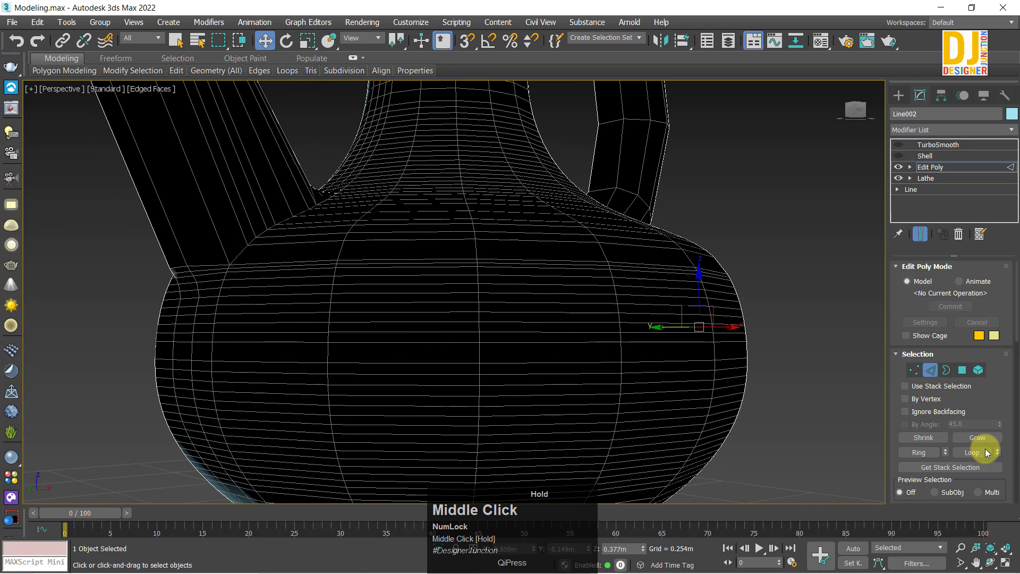
# - Try expanding the body edge selection with Ring and Loop, and undo the expansion
pyautogui.click(917, 453)
pyautogui.click(972, 453)
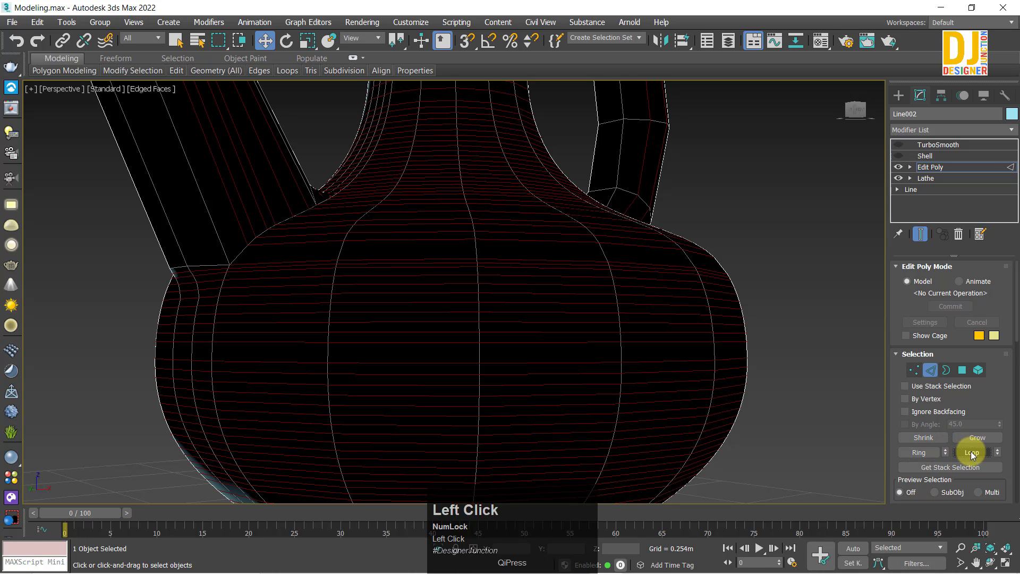
pyautogui.hotkey('ctrl', 'z')
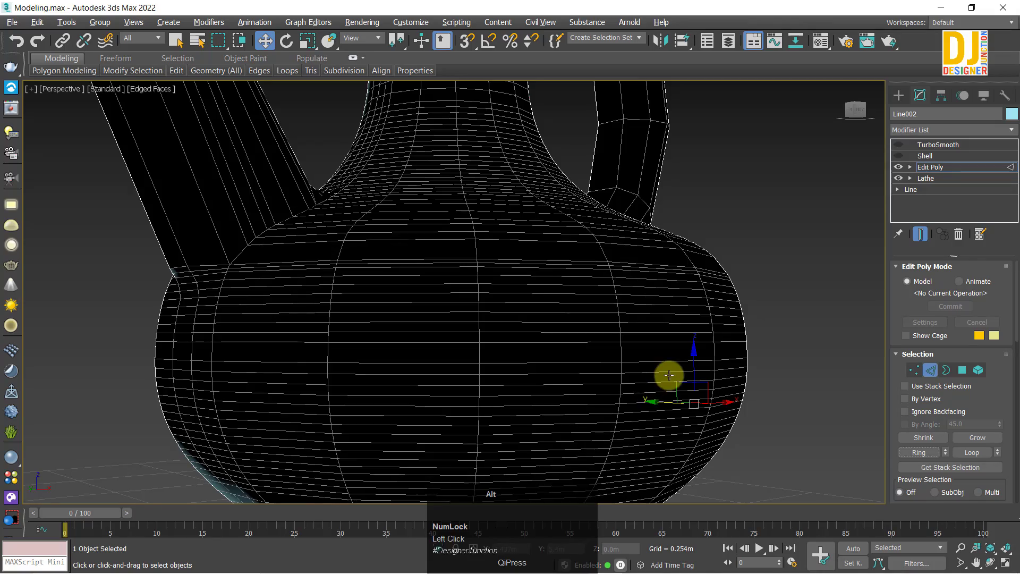
pyautogui.keyDown('alt'); pyautogui.moveTo(668, 372); pyautogui.dragTo(695, 417, button='middle'); pyautogui.keyUp('alt')
pyautogui.hotkey('ctrl', 'z')
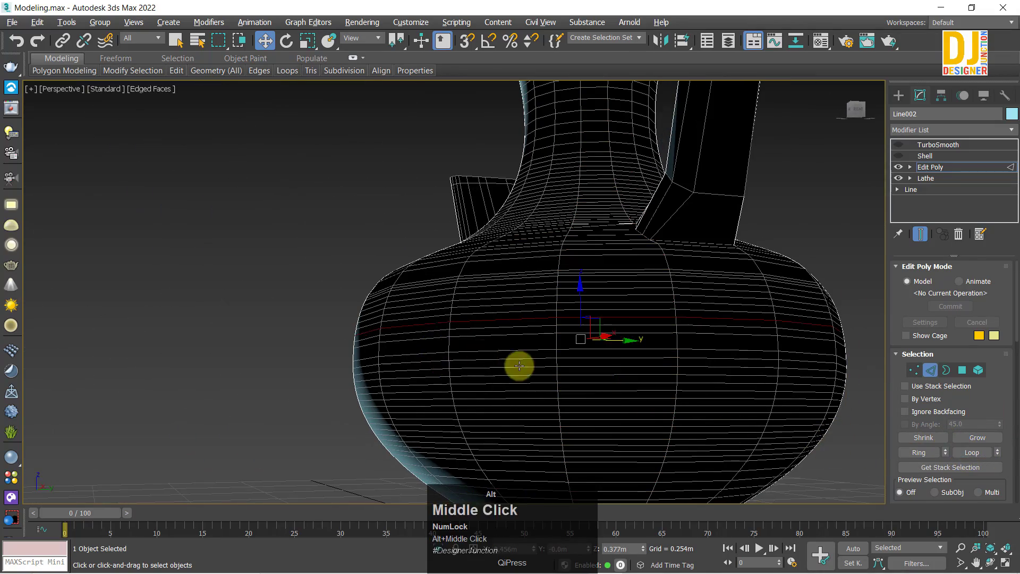
# - Check the selected edge loop on the spout side, pick a single body edge there and clear the selection
pyautogui.keyDown('alt'); pyautogui.moveTo(520, 365); pyautogui.dragTo(631, 369, button='middle'); pyautogui.keyUp('alt')
pyautogui.scroll(3, 519, 348)
pyautogui.moveTo(519, 348); pyautogui.dragTo(323, 328, button='middle')
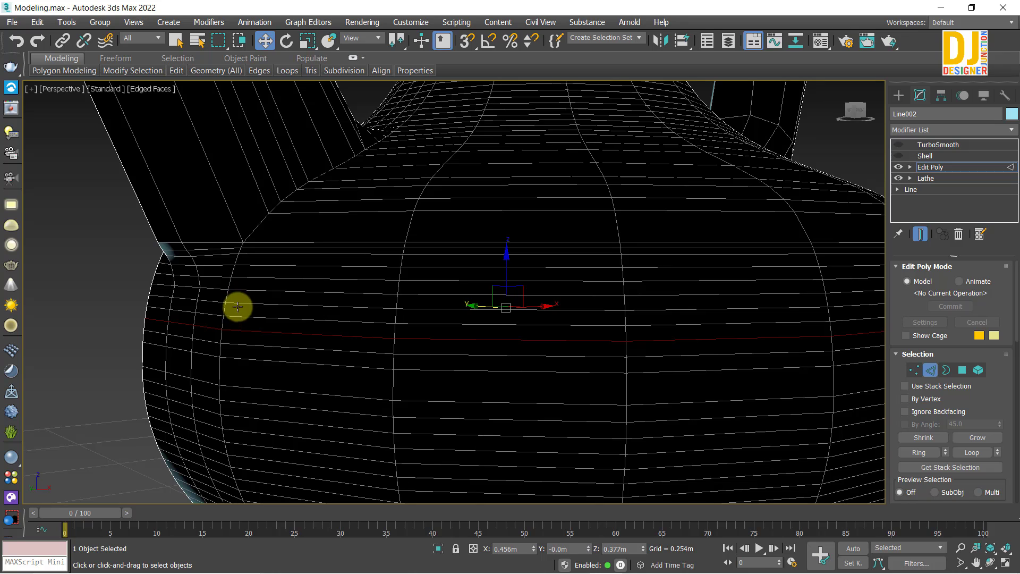
pyautogui.click(206, 322)
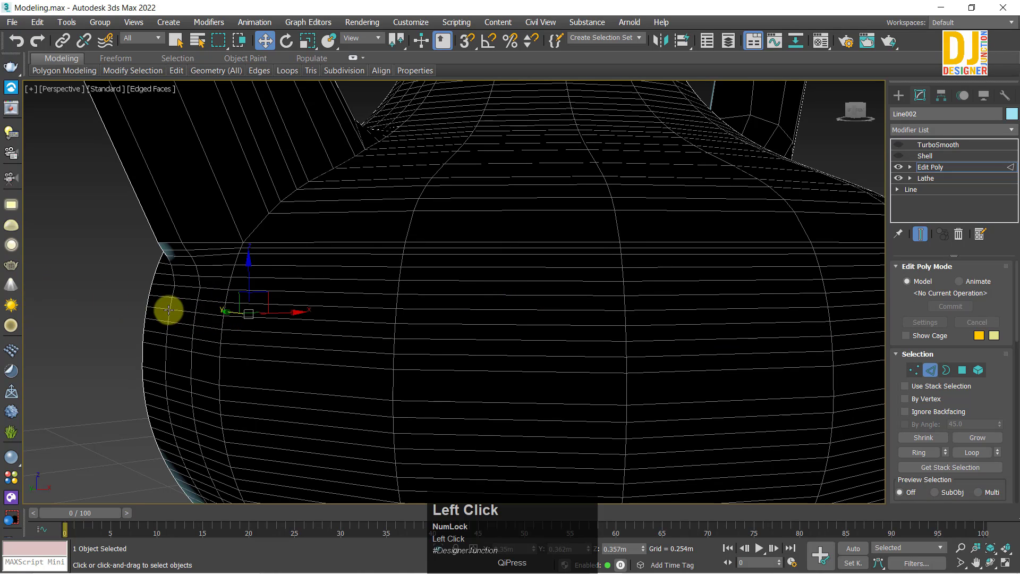
pyautogui.click(122, 285)
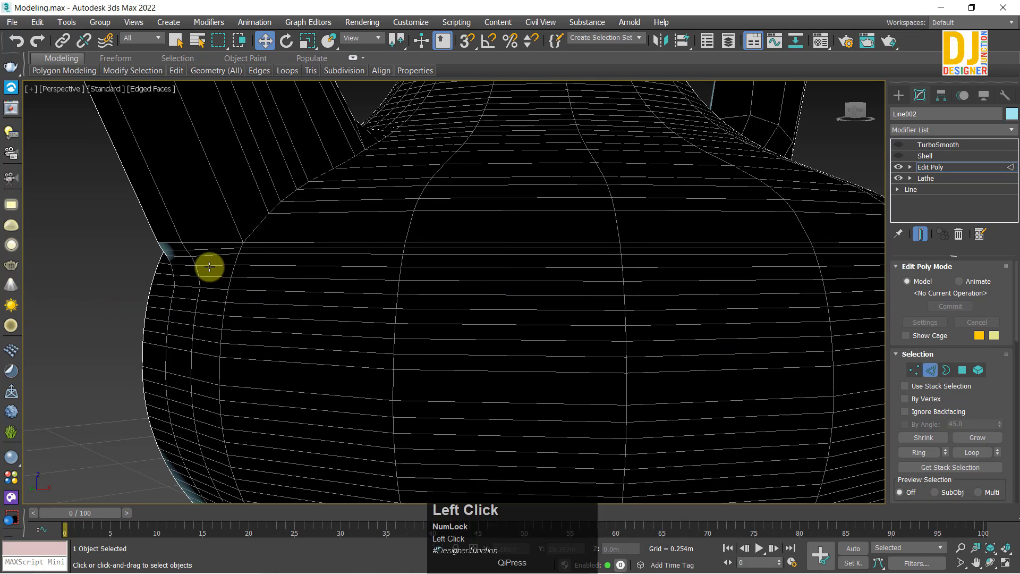
# - Pick horizontal body edges below the spout's base and check the same level around to the handle side
pyautogui.click(209, 267)
pyautogui.scroll(5, 161, 273)
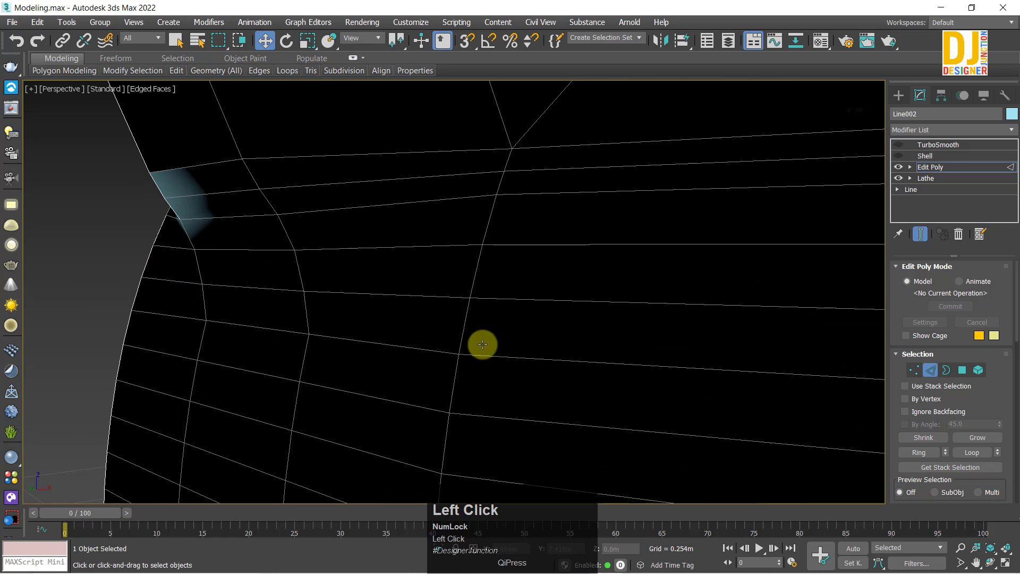
pyautogui.click(594, 308)
pyautogui.click(606, 302)
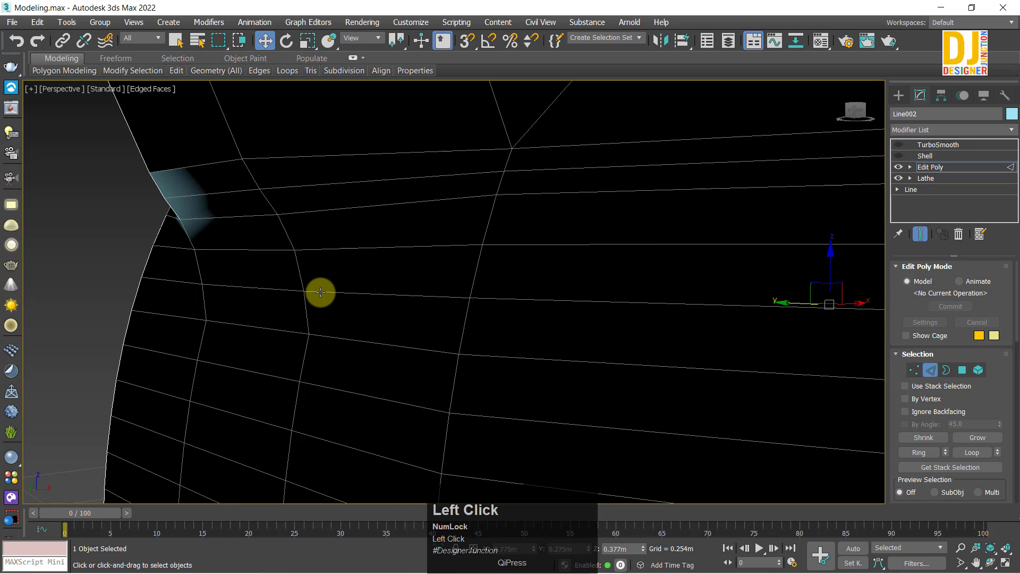
pyautogui.click(320, 292)
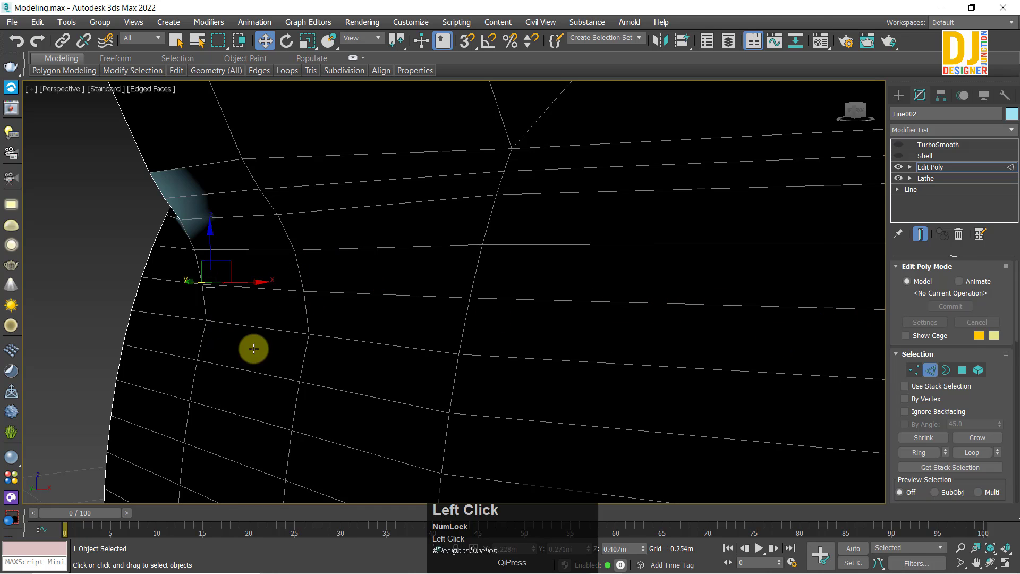
pyautogui.keyDown('alt'); pyautogui.moveTo(253, 349); pyautogui.dragTo(203, 300, button='middle'); pyautogui.keyUp('alt')
pyautogui.scroll(-4, 225, 293)
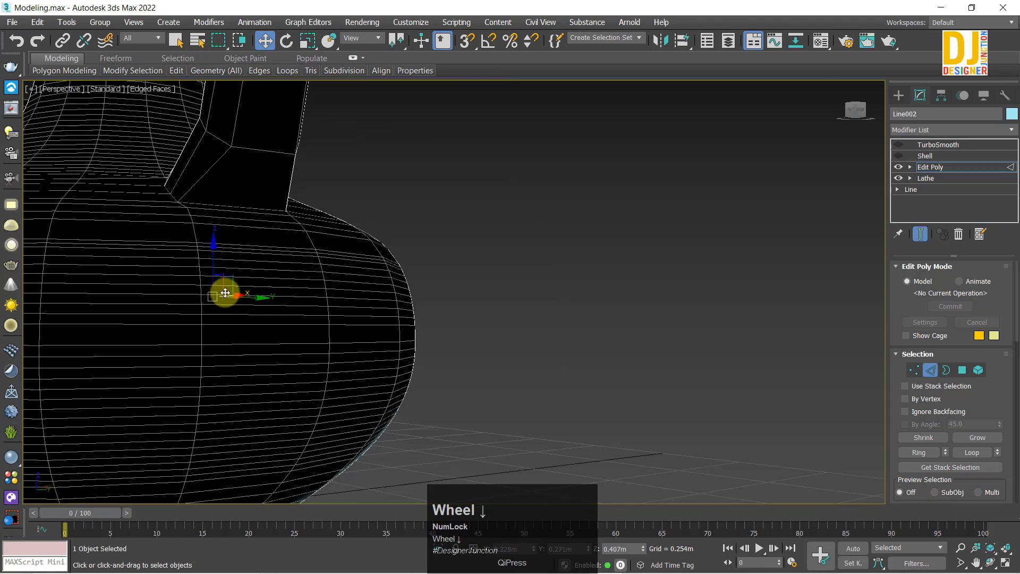
pyautogui.scroll(4, 152, 248)
pyautogui.scroll(-6, 158, 258)
pyautogui.scroll(5, 175, 244)
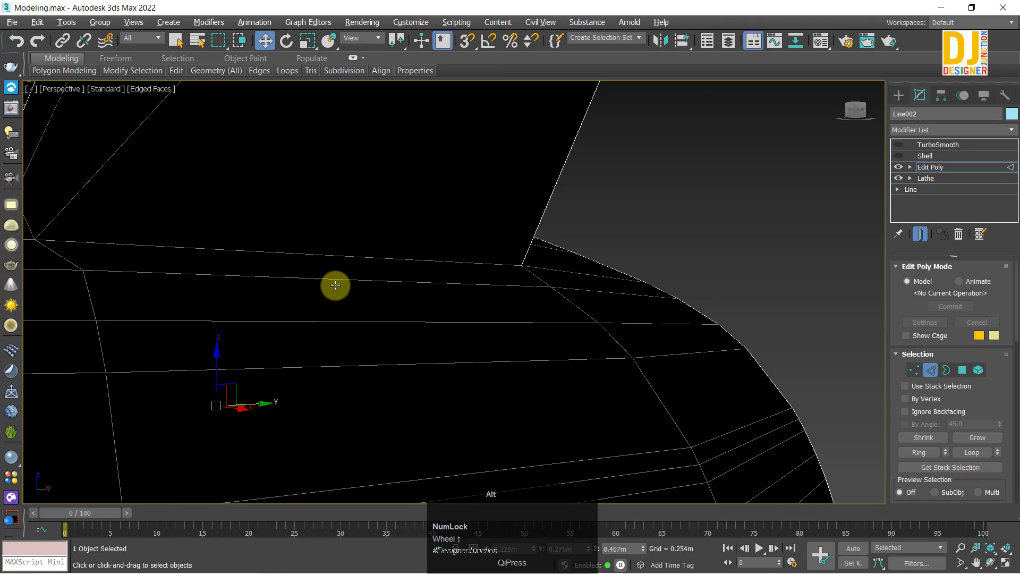
pyautogui.keyDown('alt'); pyautogui.moveTo(336, 286); pyautogui.dragTo(678, 317, button='middle'); pyautogui.keyUp('alt')
pyautogui.keyDown('alt'); pyautogui.moveTo(438, 271); pyautogui.dragTo(1016, 327, button='middle'); pyautogui.keyUp('alt')
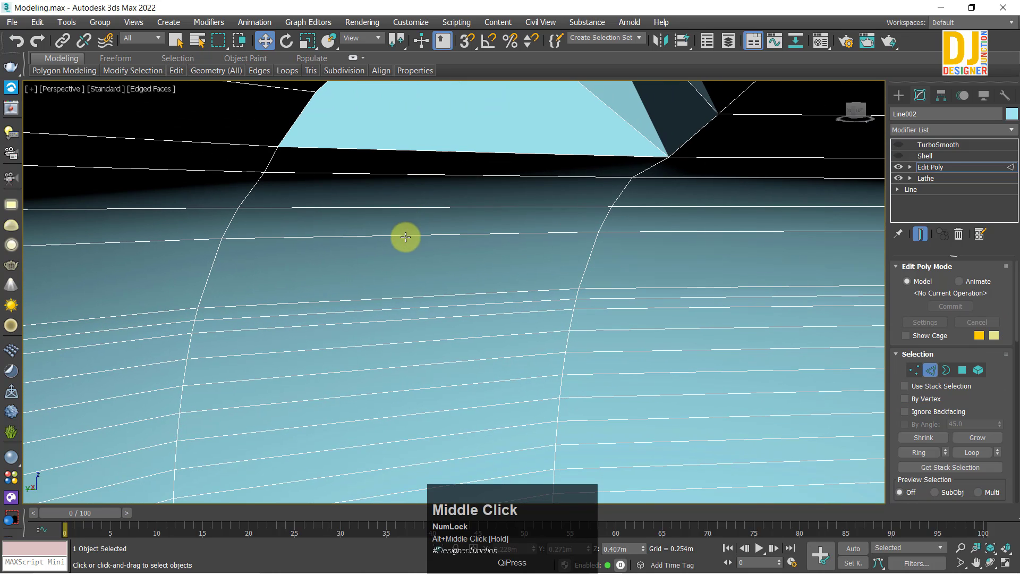
# - Select four horizontal edges on the body below the handle's base and expand them to full edge loops
pyautogui.click(371, 310)
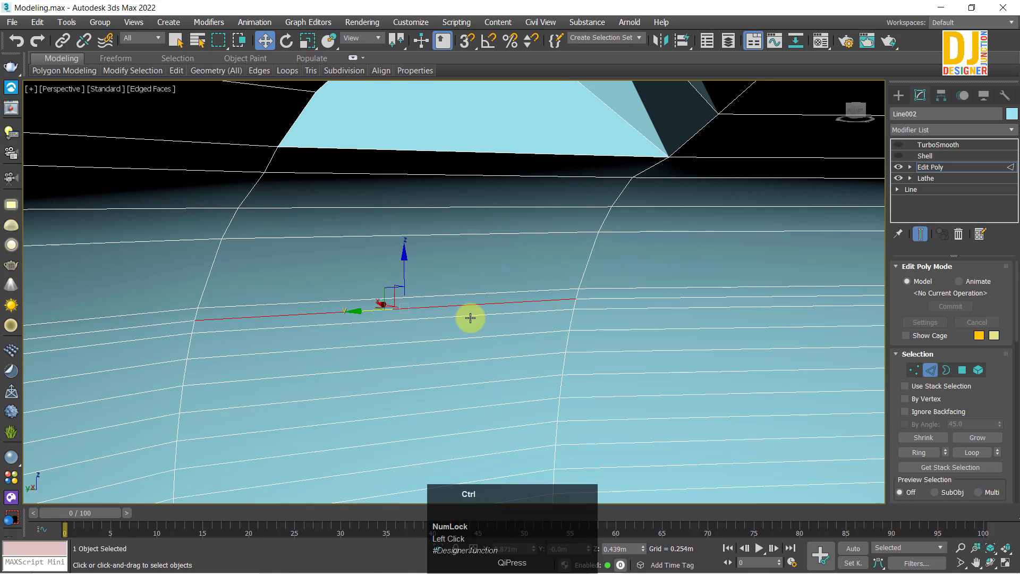
pyautogui.keyDown('ctrl'); pyautogui.click(462, 318); pyautogui.keyUp('ctrl')
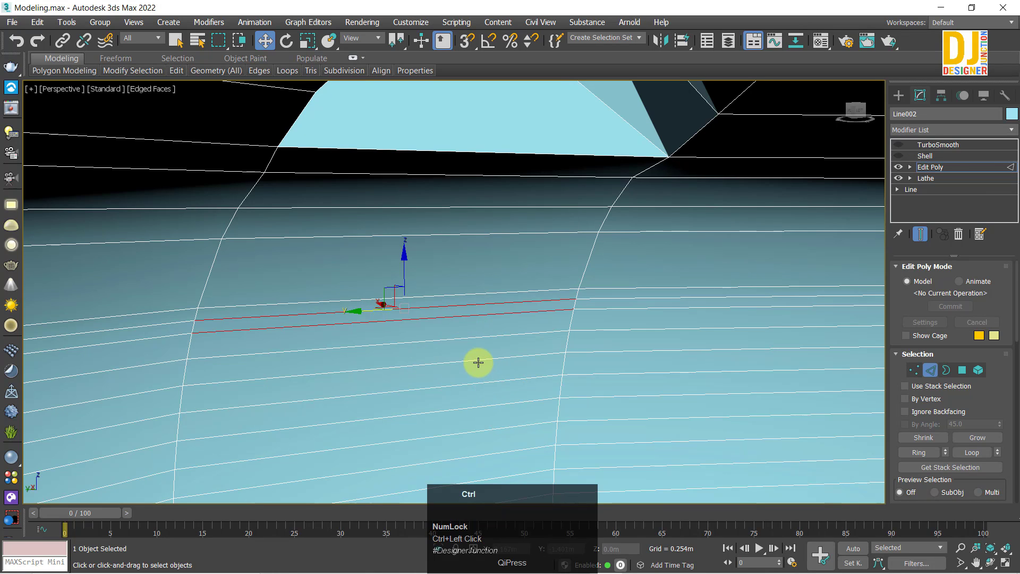
pyautogui.keyDown('ctrl'); pyautogui.click(473, 362); pyautogui.keyUp('ctrl')
pyautogui.keyDown('ctrl'); pyautogui.moveTo(505, 426); pyautogui.dragTo(493, 328, button='middle'); pyautogui.keyUp('ctrl')
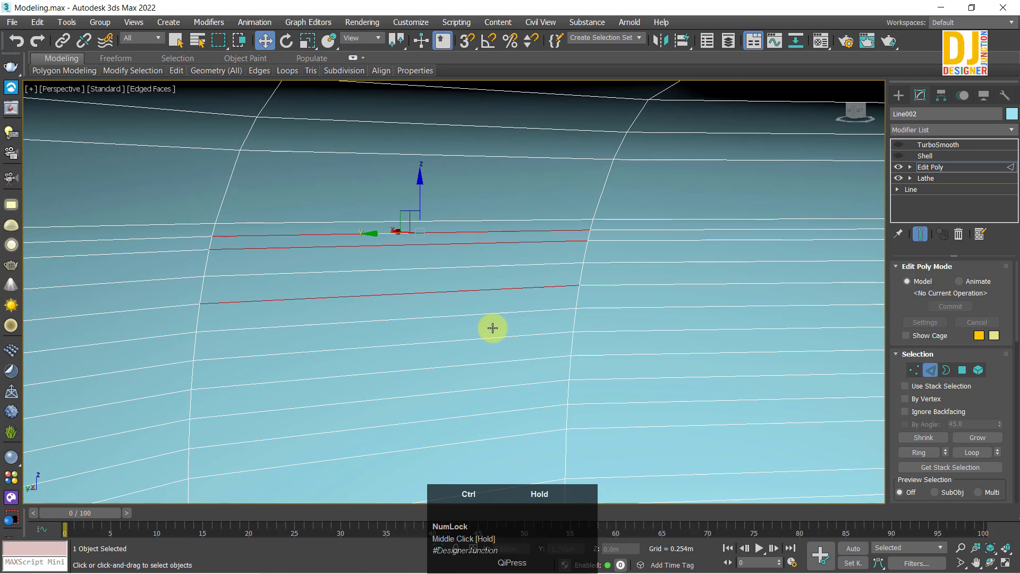
pyautogui.keyDown('ctrl'); pyautogui.click(465, 343); pyautogui.keyUp('ctrl')
pyautogui.keyDown('alt'); pyautogui.moveTo(494, 337); pyautogui.dragTo(492, 314, button='middle'); pyautogui.keyUp('alt')
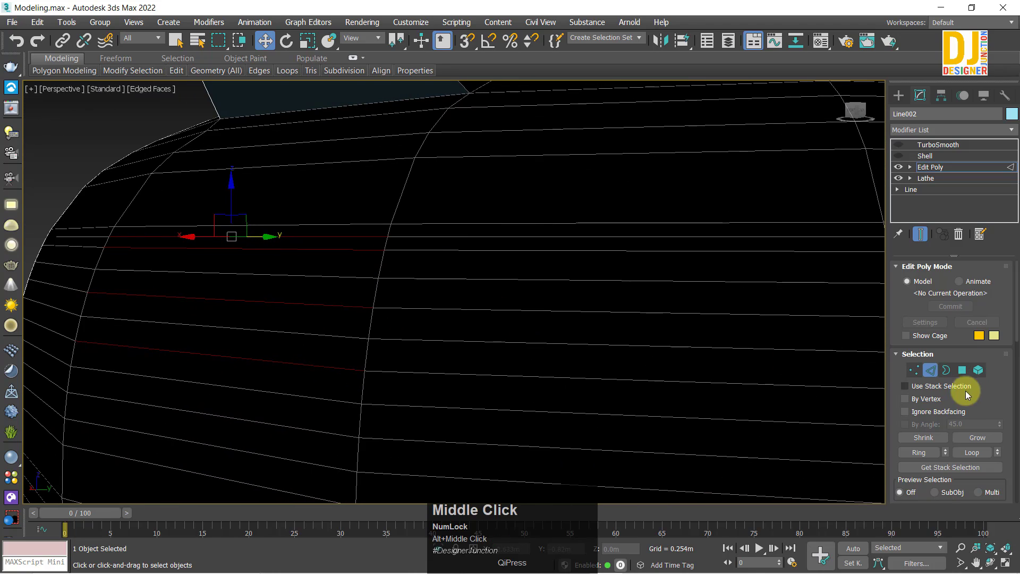
pyautogui.click(968, 452)
# - Remove the four selected edge loops from the body and check the vertices along the thinned area
pyautogui.scroll(-5, 568, 297)
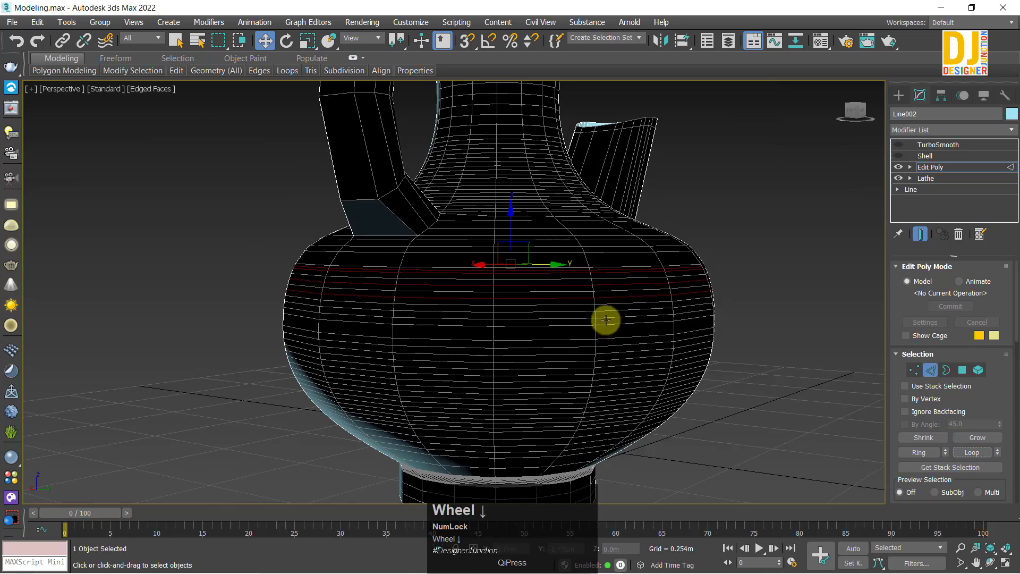
pyautogui.keyDown('alt'); pyautogui.moveTo(605, 320); pyautogui.dragTo(387, 272, button='middle'); pyautogui.keyUp('alt')
pyautogui.keyDown('alt'); pyautogui.scroll(5, 351, 284); pyautogui.keyUp('alt')
pyautogui.scroll(-5, 526, 263)
pyautogui.keyDown('alt'); pyautogui.moveTo(501, 275); pyautogui.dragTo(308, 232, button='middle'); pyautogui.keyUp('alt')
pyautogui.scroll(8, 501, 282)
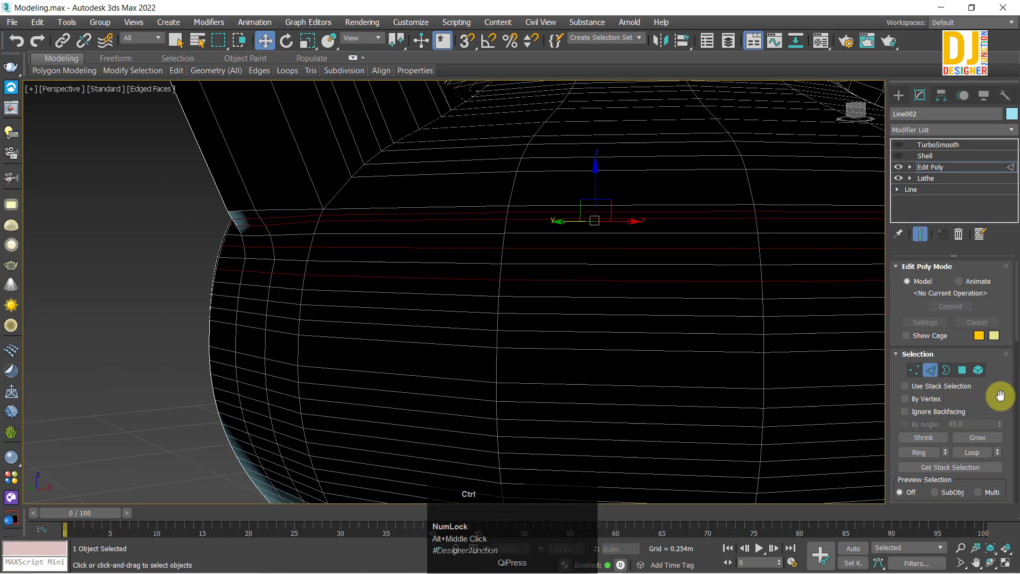
pyautogui.click(856, 378)
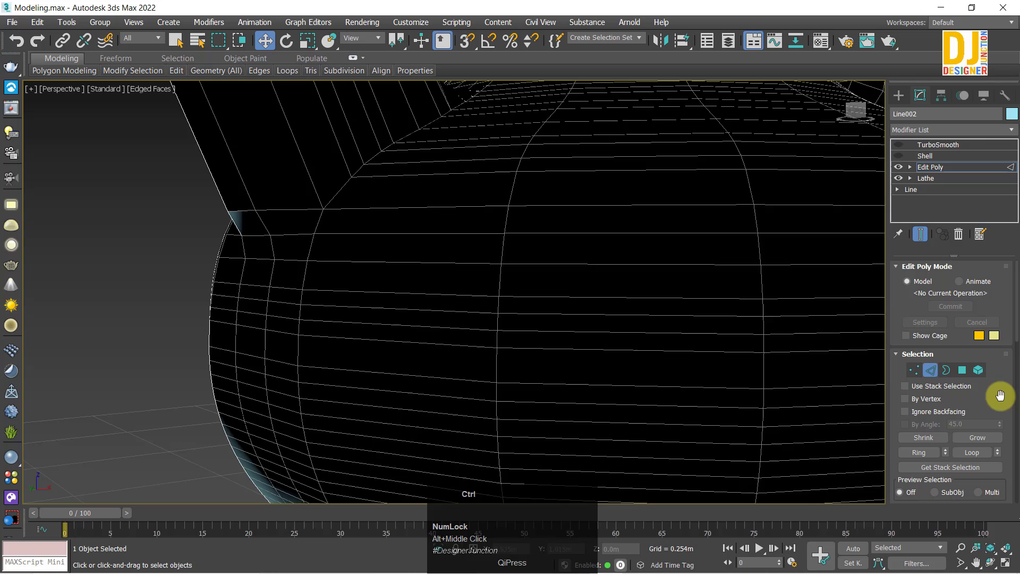
pyautogui.click(915, 371)
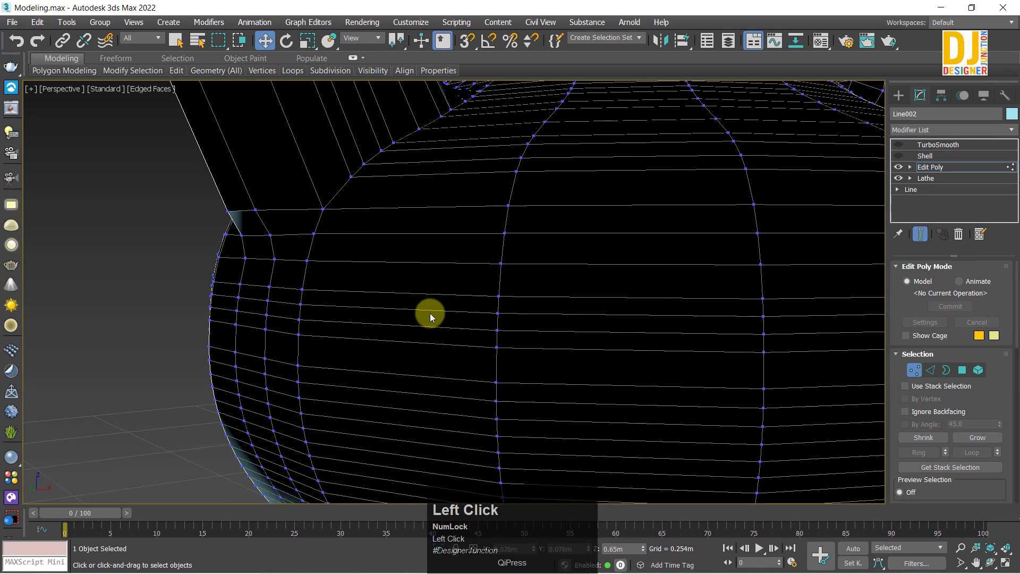
pyautogui.click(936, 371)
# - Pick single horizontal edges on the body's side between the spout and handle and examine them up close
pyautogui.keyDown('alt'); pyautogui.moveTo(433, 329); pyautogui.dragTo(384, 303, button='middle'); pyautogui.keyUp('alt')
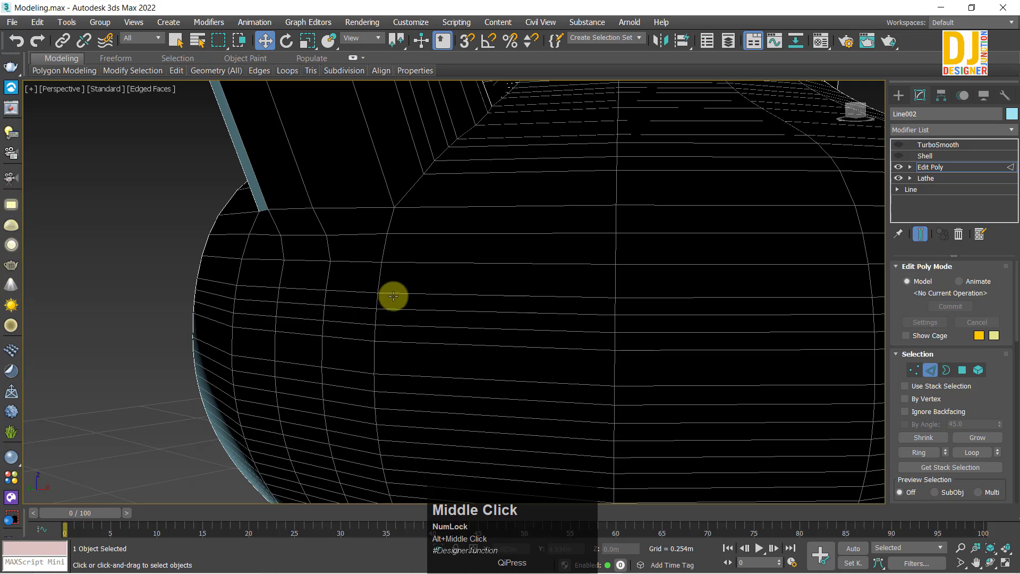
pyautogui.click(394, 308)
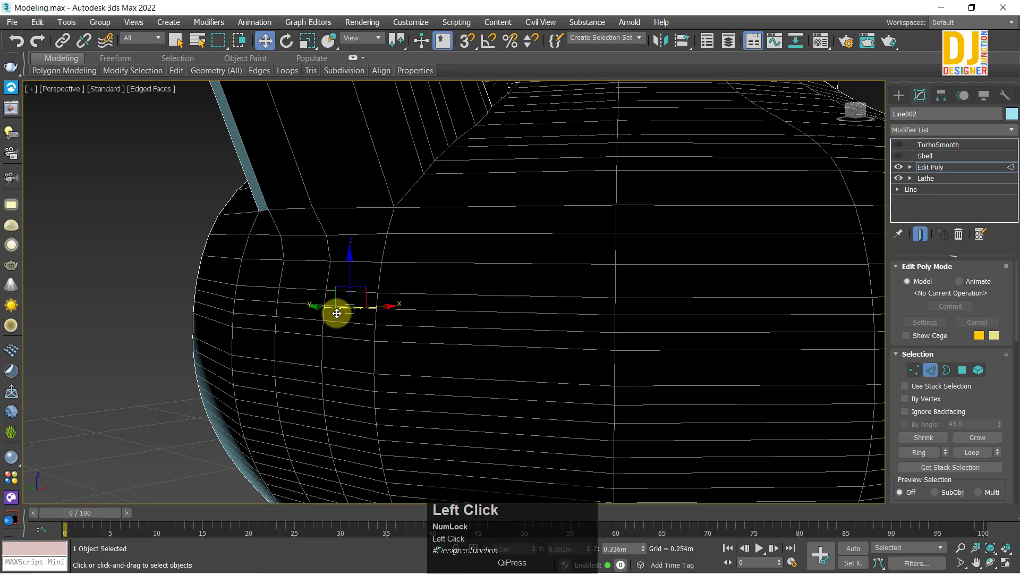
pyautogui.scroll(-3, 349, 234)
pyautogui.keyDown('alt'); pyautogui.moveTo(349, 234); pyautogui.dragTo(371, 201, button='middle'); pyautogui.keyUp('alt')
pyautogui.click(363, 212)
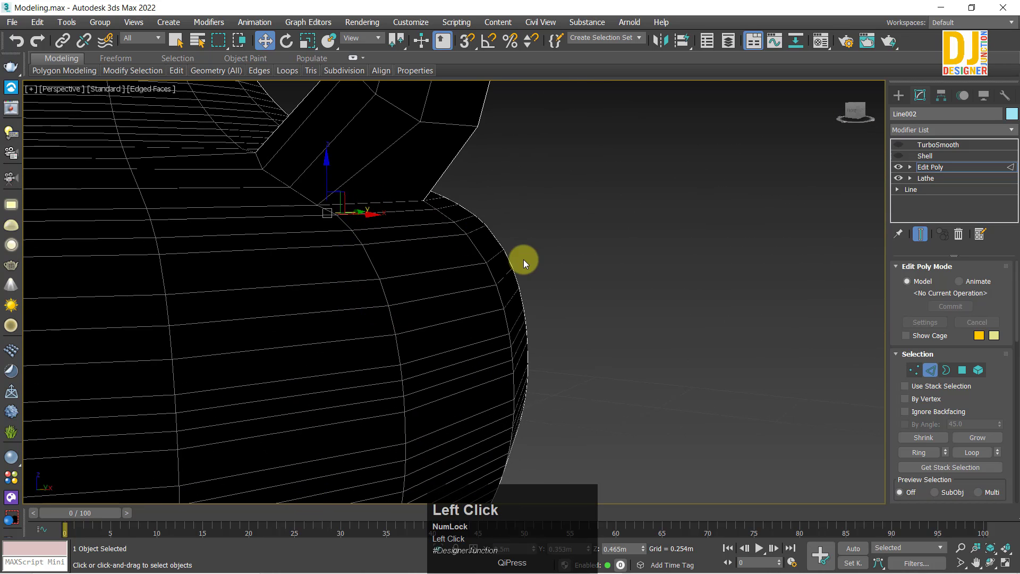
pyautogui.press('z')
pyautogui.keyDown('alt'); pyautogui.moveTo(525, 261); pyautogui.dragTo(308, 297, button='middle'); pyautogui.keyUp('alt')
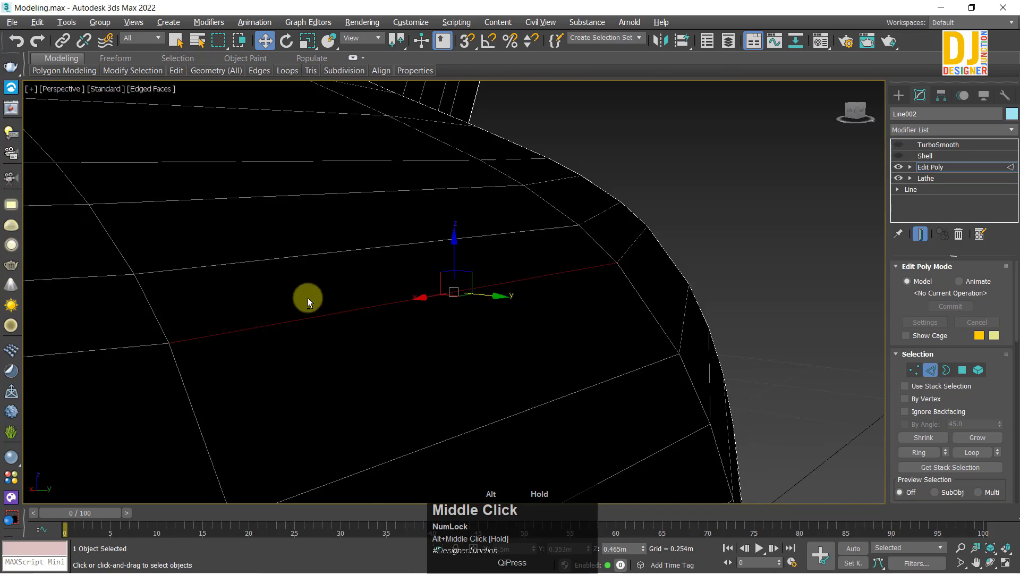
# - Pick the body edge just below the handle's base and examine the area where they meet
pyautogui.scroll(-3, 378, 205)
pyautogui.scroll(3, 415, 187)
pyautogui.moveTo(415, 187); pyautogui.dragTo(219, 238, button='middle')
pyautogui.scroll(-5, 406, 240)
pyautogui.scroll(3, 218, 238)
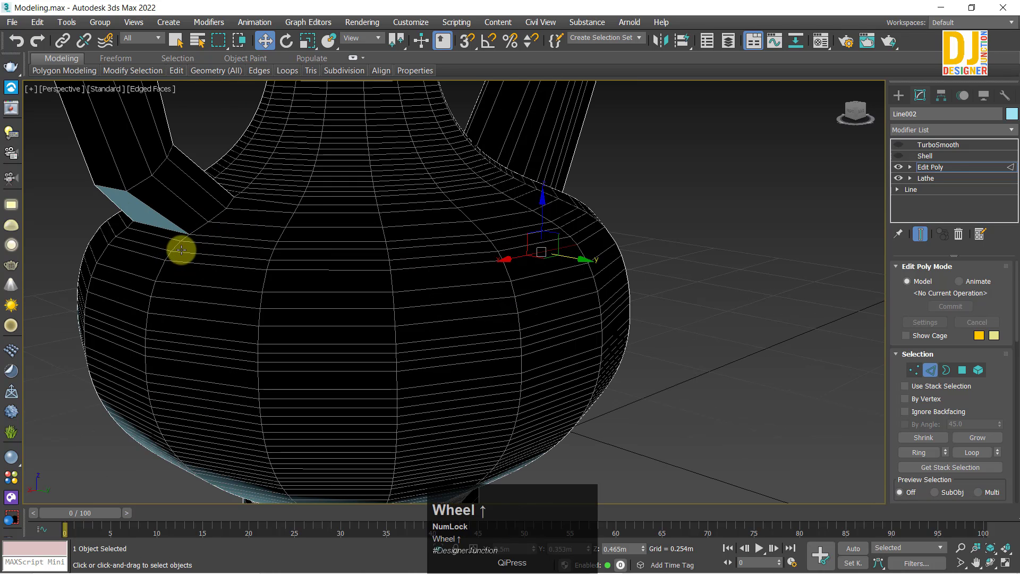
pyautogui.click(159, 245)
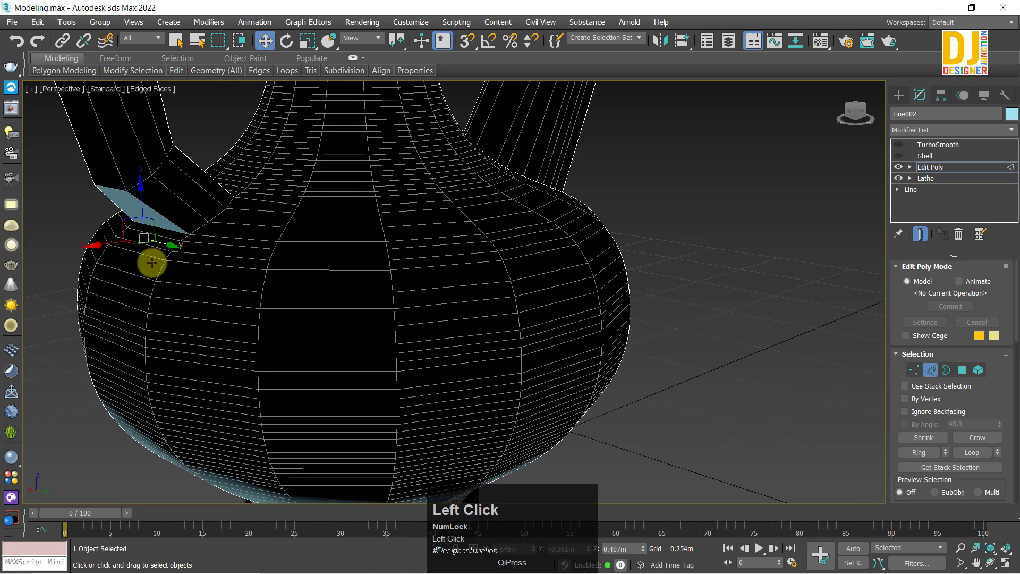
pyautogui.press('z')
pyautogui.scroll(3, 241, 269)
pyautogui.keyDown('alt'); pyautogui.moveTo(242, 269); pyautogui.dragTo(280, 310, button='middle'); pyautogui.keyUp('alt')
# - Select the vertex at the lower corner of the handle's base and examine its connection to the body from inside
pyautogui.click(915, 371)
pyautogui.press('z')
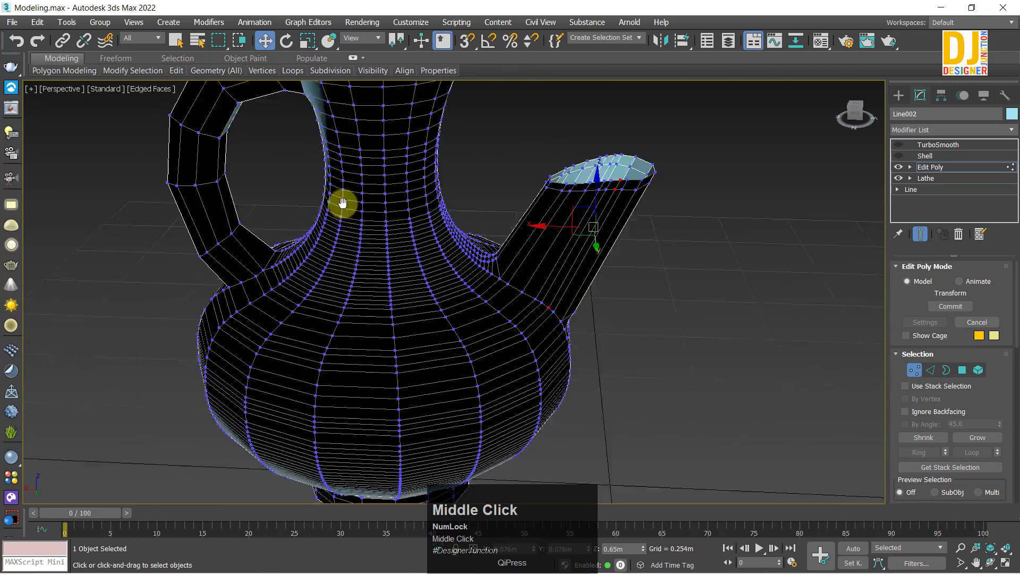
pyautogui.scroll(5, 343, 293)
pyautogui.moveTo(607, 378); pyautogui.dragTo(428, 285, button='middle')
pyautogui.click(424, 282)
pyautogui.press('z')
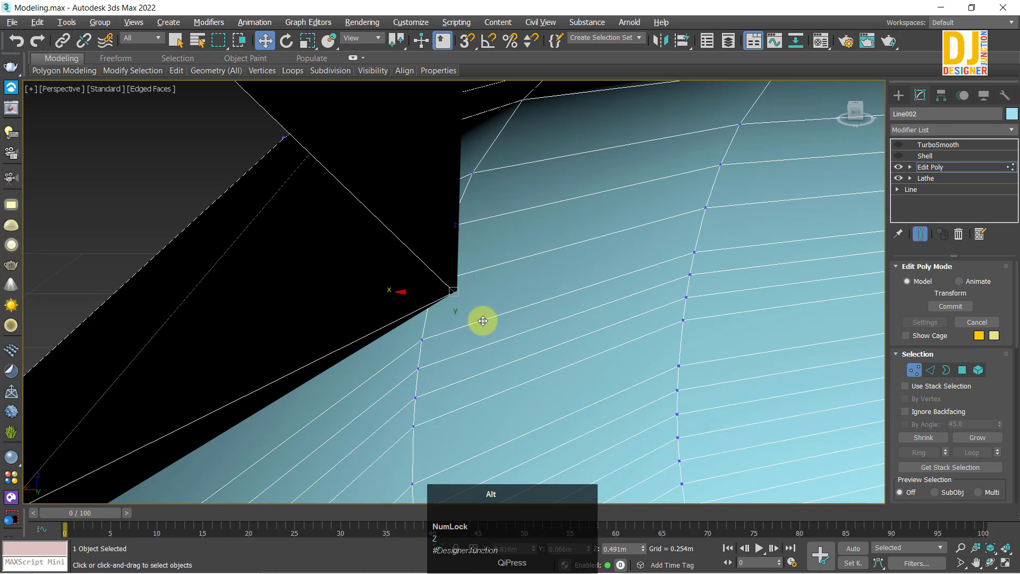
pyautogui.moveTo(483, 319); pyautogui.dragTo(486, 266, button='middle')
pyautogui.scroll(-2, 442, 280)
pyautogui.scroll(-4, 556, 308)
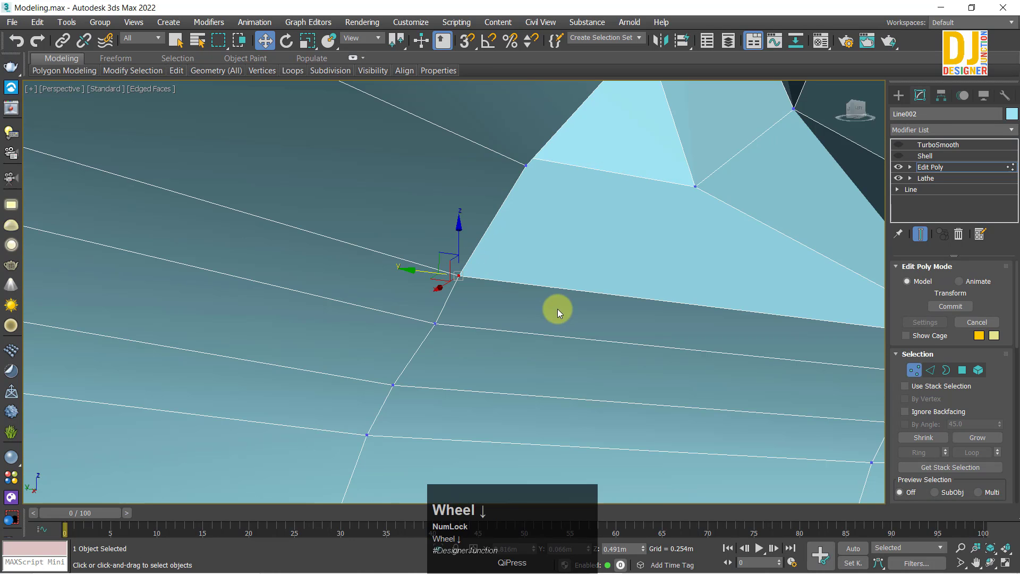
pyautogui.moveTo(567, 308); pyautogui.dragTo(462, 225, button='middle')
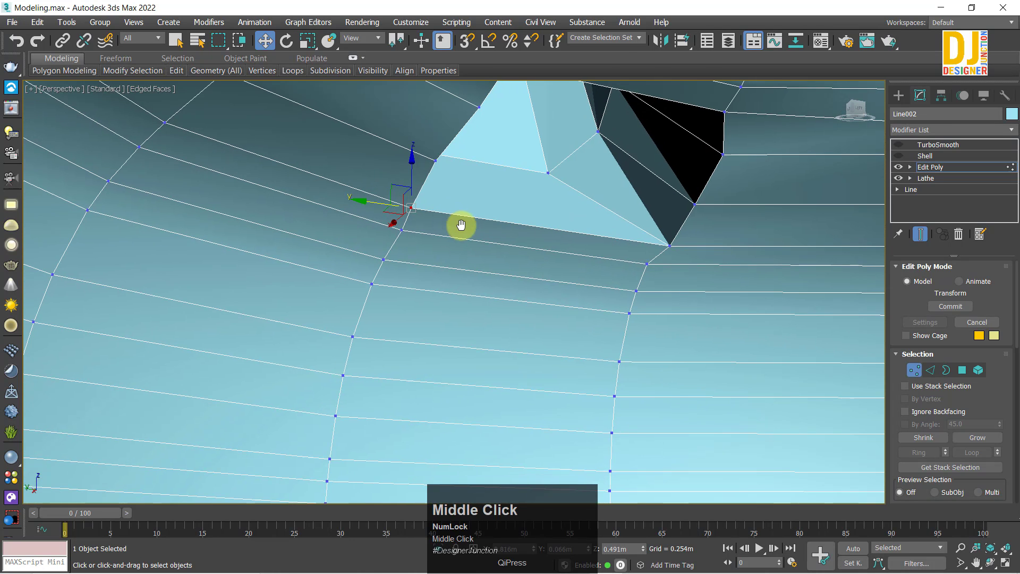
# - Select the horizontal edge just below the handle's base, expand it to a loop and remove it from the body
pyautogui.click(931, 371)
pyautogui.click(500, 244)
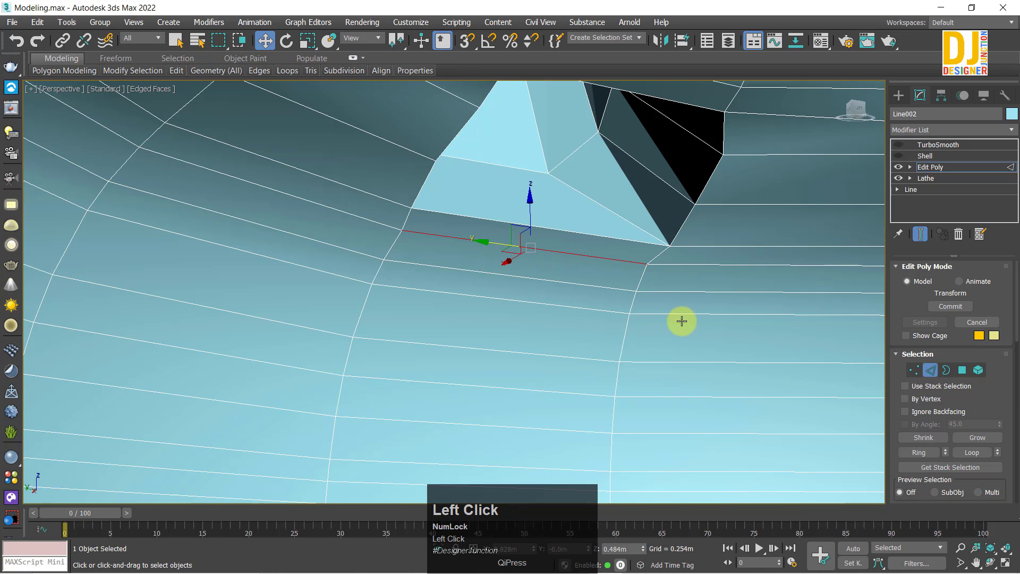
pyautogui.click(972, 452)
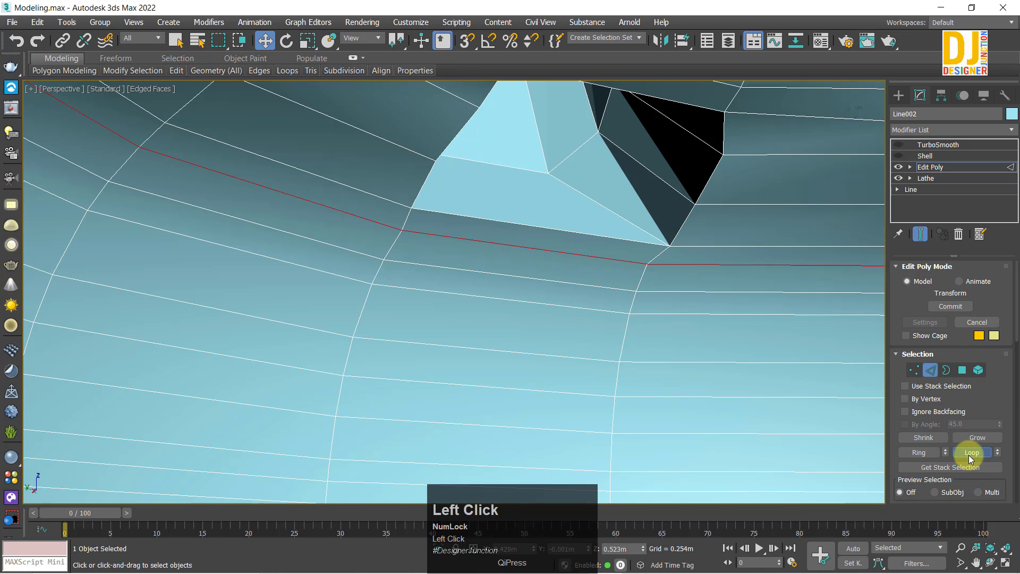
pyautogui.moveTo(301, 241); pyautogui.dragTo(676, 307, button='middle')
pyautogui.scroll(-5, 406, 229)
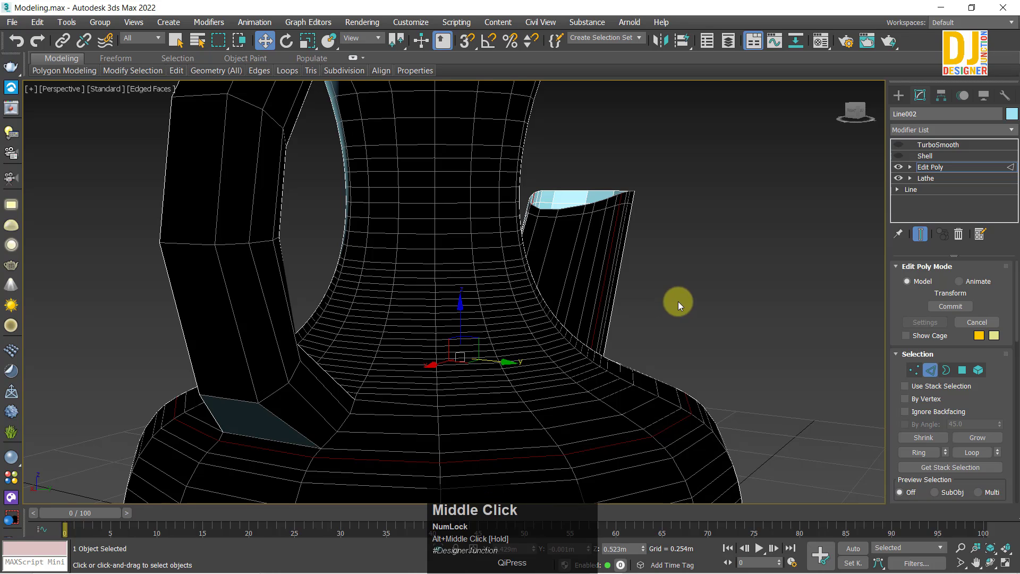
pyautogui.click(682, 301)
# - Turn the jug's Shell and TurboSmooth modifiers back on
pyautogui.moveTo(374, 437); pyautogui.dragTo(292, 395, button='middle')
pyautogui.keyDown('alt'); pyautogui.moveTo(562, 322); pyautogui.dragTo(481, 367, button='middle'); pyautogui.keyUp('alt')
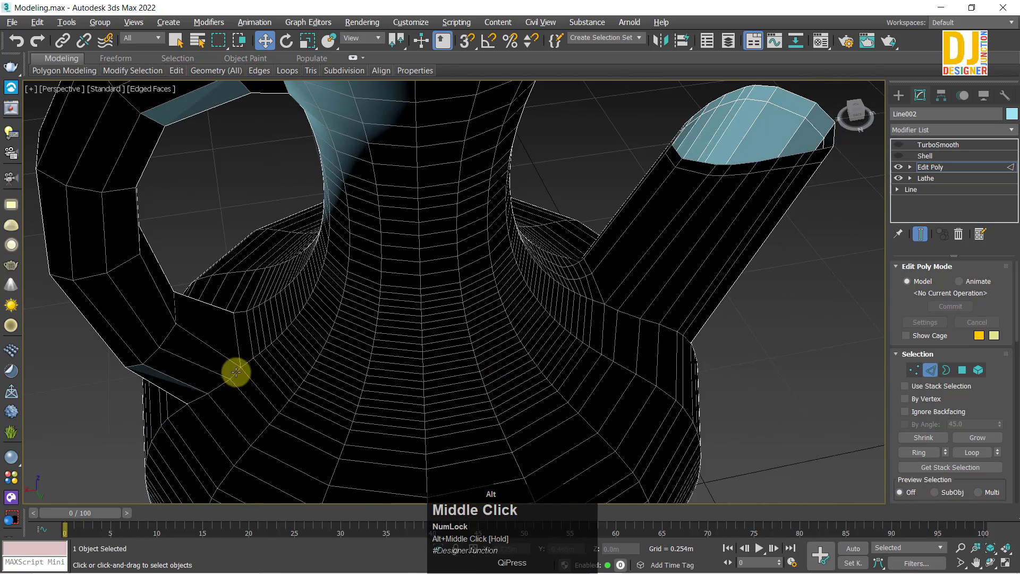
pyautogui.keyDown('alt'); pyautogui.moveTo(236, 373); pyautogui.dragTo(289, 318, button='middle'); pyautogui.keyUp('alt')
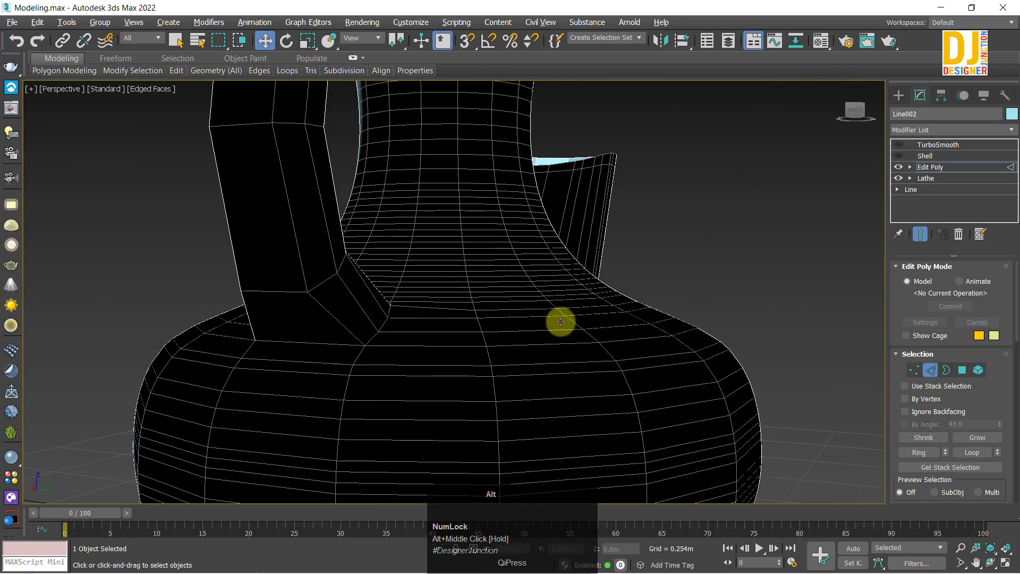
pyautogui.keyDown('alt'); pyautogui.moveTo(558, 321); pyautogui.dragTo(470, 338, button='middle'); pyautogui.keyUp('alt')
pyautogui.keyDown('alt'); pyautogui.moveTo(753, 355); pyautogui.dragTo(563, 316, button='middle'); pyautogui.keyUp('alt')
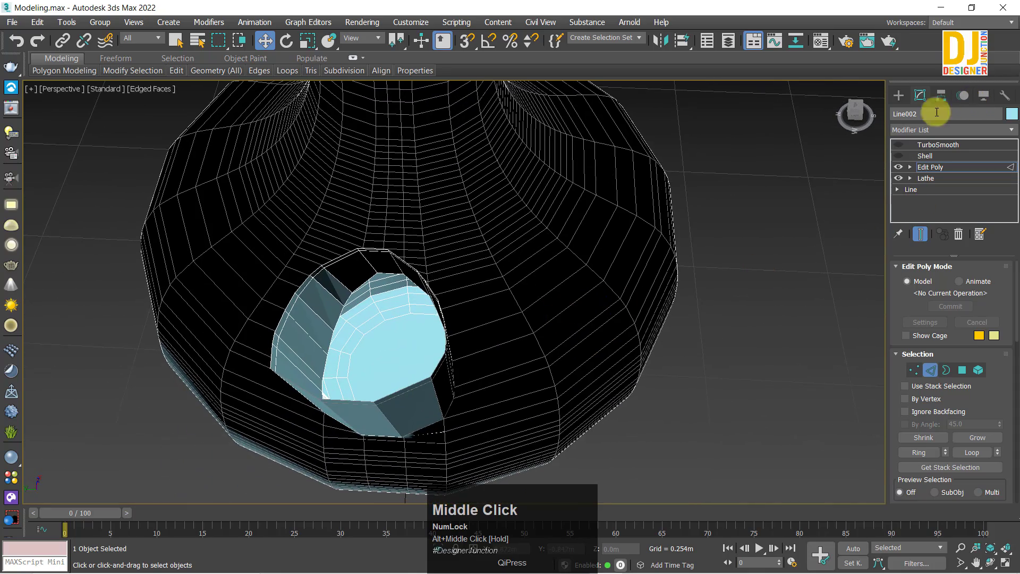
pyautogui.click(926, 156)
pyautogui.click(925, 167)
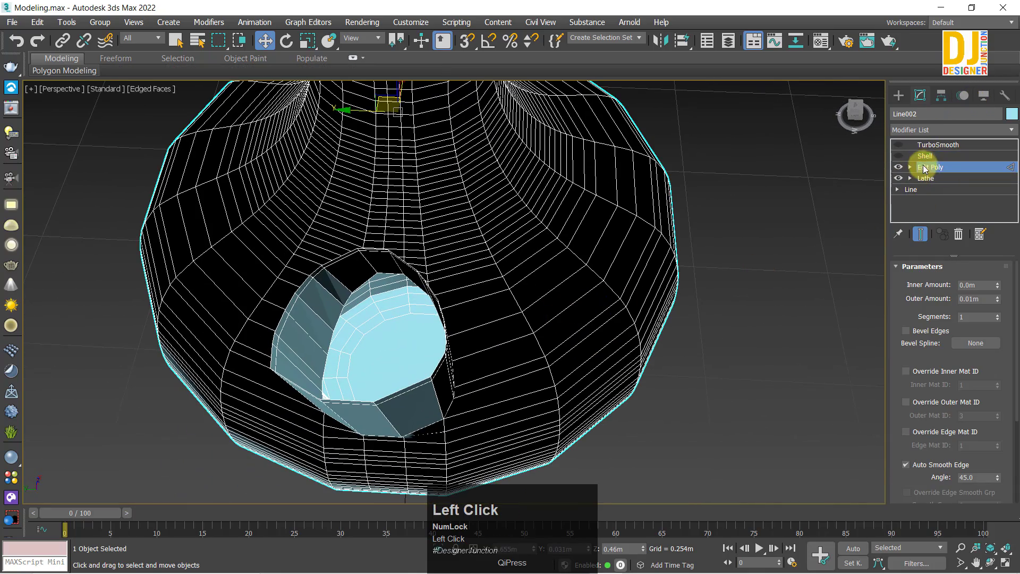
pyautogui.click(922, 169)
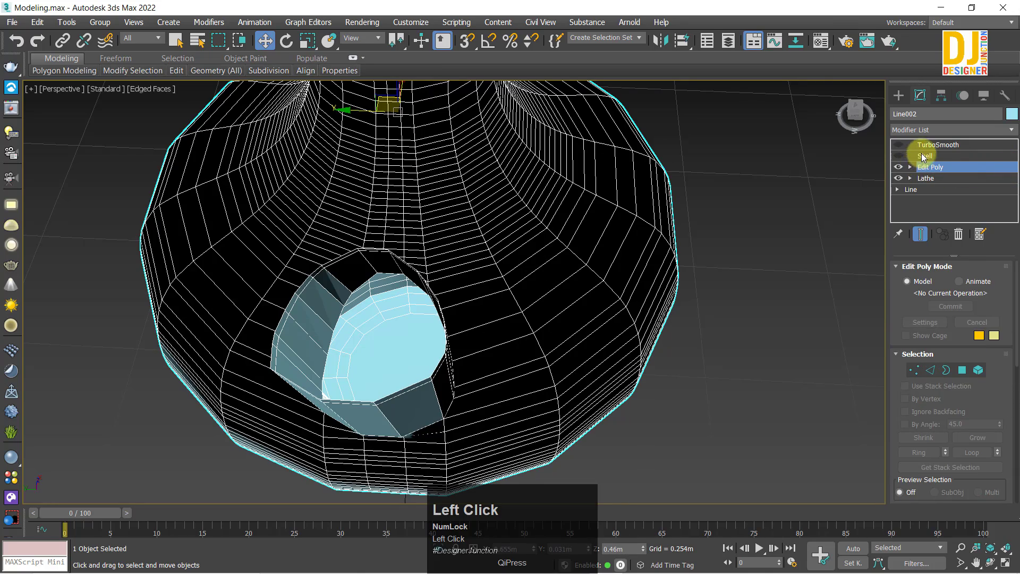
pyautogui.click(924, 156)
pyautogui.click(899, 156)
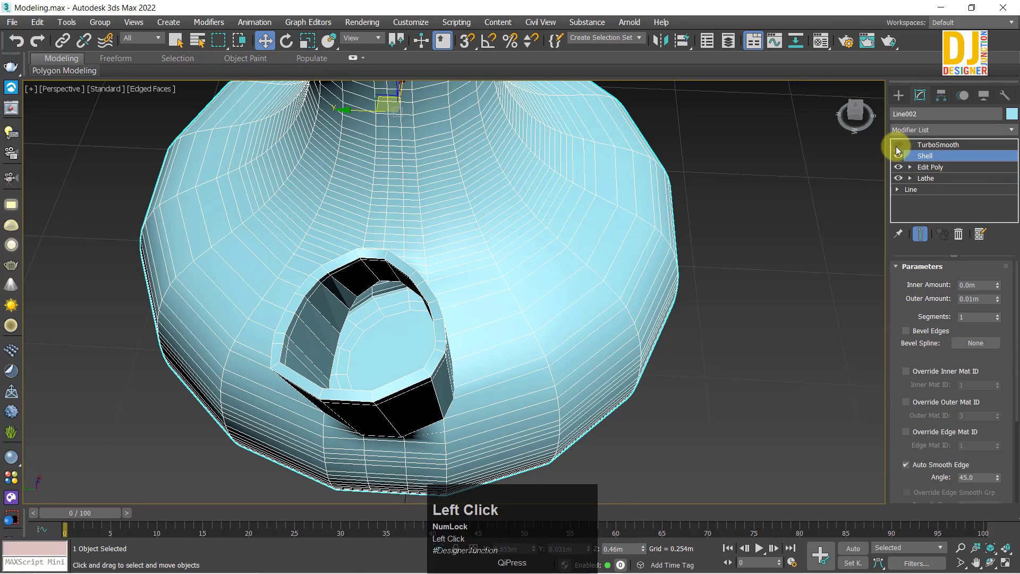
pyautogui.click(898, 145)
# - Deselect the jug and inspect the smoothed surface where the spout meets the body
pyautogui.click(742, 441)
pyautogui.scroll(-5, 617, 371)
pyautogui.keyDown('alt'); pyautogui.moveTo(617, 370); pyautogui.dragTo(515, 326, button='middle'); pyautogui.keyUp('alt')
pyautogui.scroll(3, 409, 327)
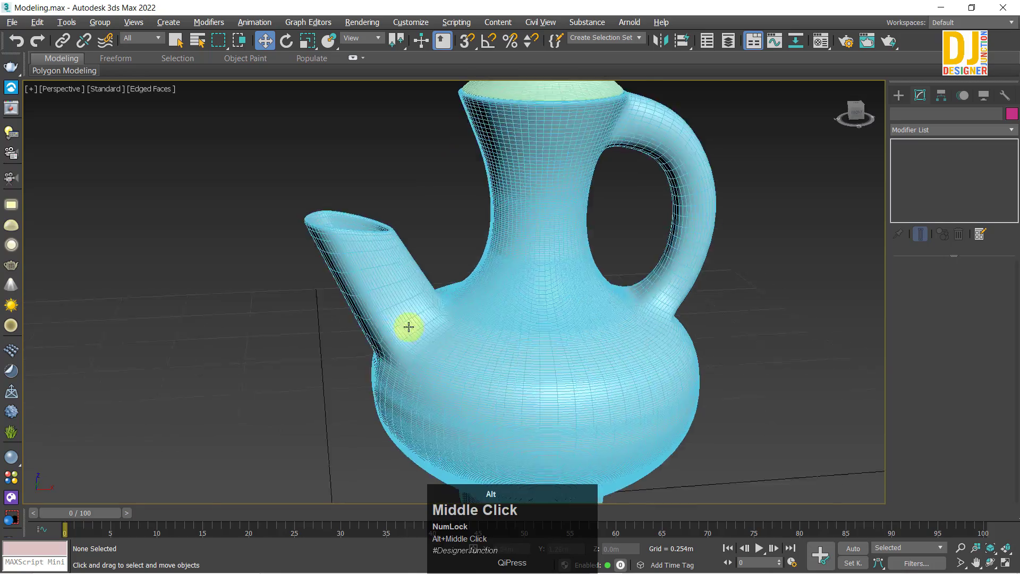
pyautogui.keyDown('alt'); pyautogui.moveTo(409, 327); pyautogui.dragTo(472, 310, button='middle'); pyautogui.keyUp('alt')
pyautogui.scroll(5, 493, 359)
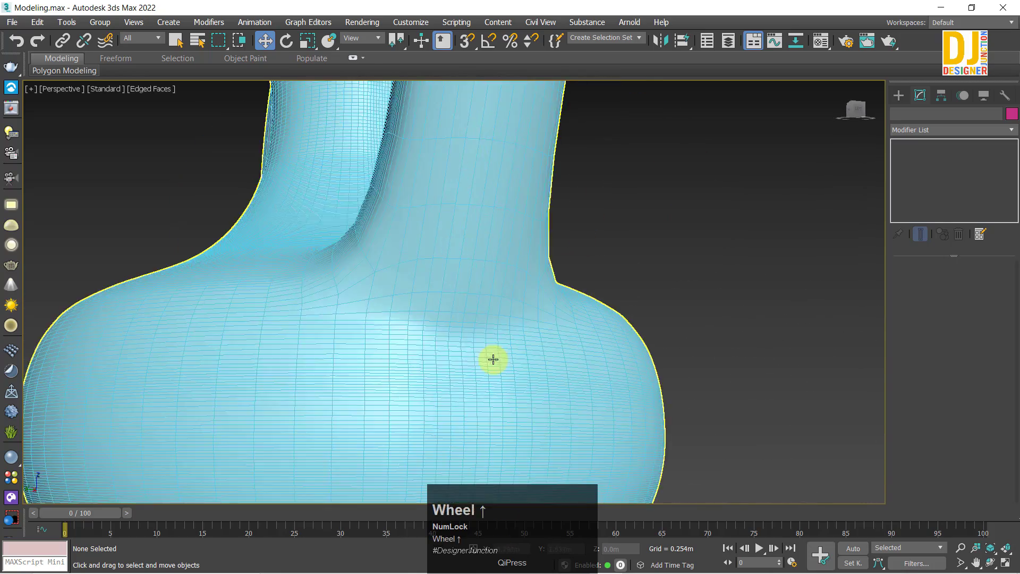
# - Inspect the smoothed spout and handle joins from several sides in plain shading without edged faces
pyautogui.keyDown('alt'); pyautogui.moveTo(493, 359); pyautogui.dragTo(407, 296, button='middle'); pyautogui.keyUp('alt')
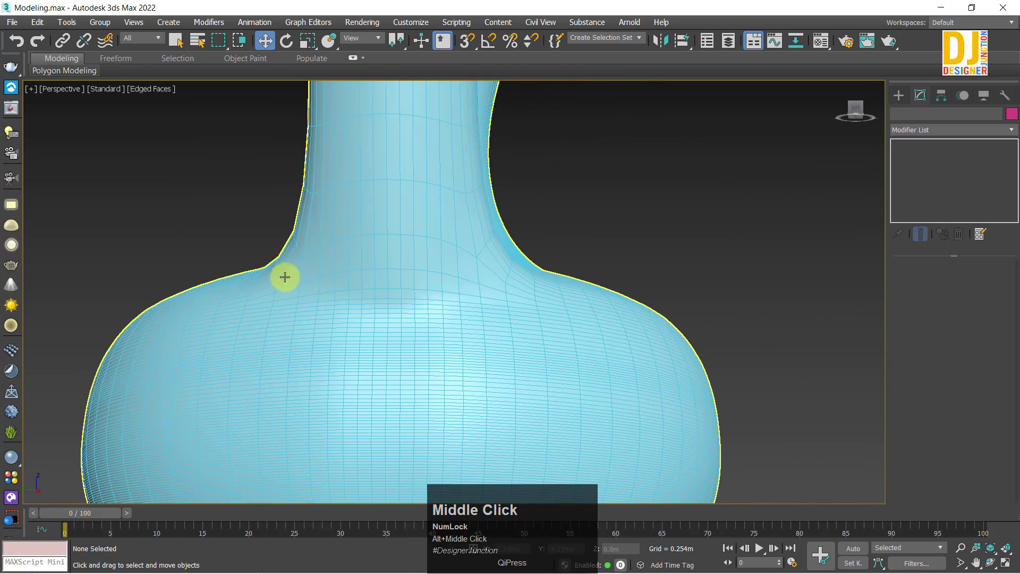
pyautogui.scroll(-5, 479, 308)
pyautogui.keyDown('alt'); pyautogui.moveTo(353, 357); pyautogui.dragTo(487, 354, button='middle'); pyautogui.keyUp('alt')
pyautogui.press('F4')
pyautogui.moveTo(590, 338)
pyautogui.keyDown('alt'); pyautogui.mouseDown(button='middle')
pyautogui.moveTo(749, 314)
pyautogui.moveTo(649, 337)
pyautogui.mouseUp(button='middle'); pyautogui.keyUp('alt')
pyautogui.scroll(6, 506, 289)
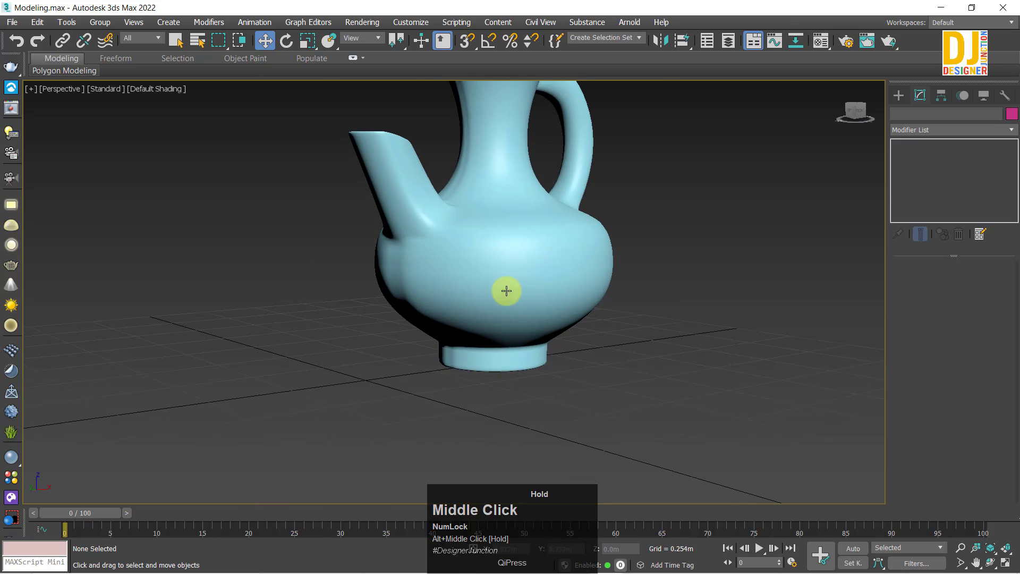
pyautogui.keyDown('alt'); pyautogui.moveTo(471, 307); pyautogui.dragTo(388, 296, button='middle'); pyautogui.keyUp('alt')
# - Select the jug, enter vertex level in its Edit Poly modifier, and turn off Shell and TurboSmooth
pyautogui.click(499, 289)
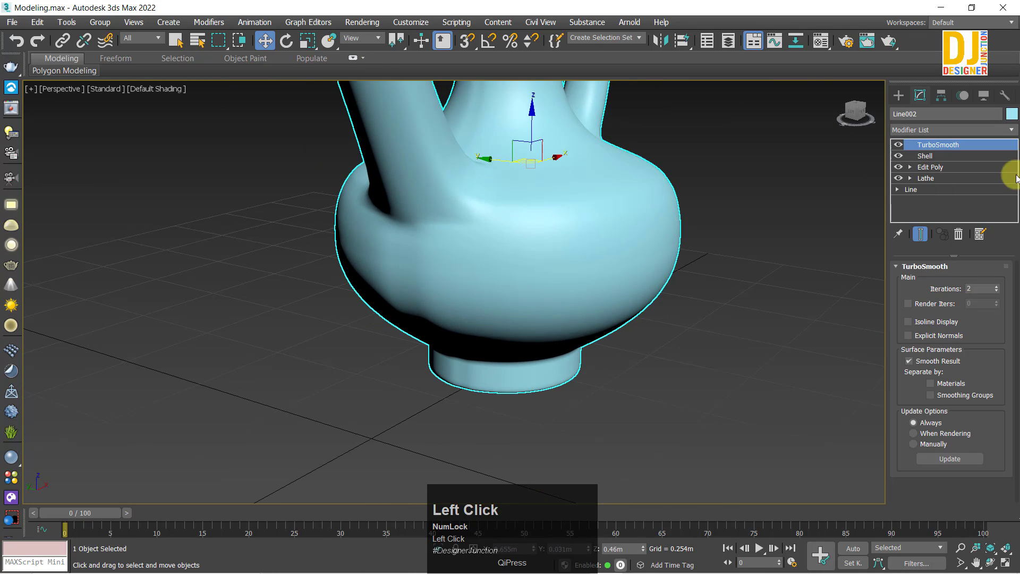
pyautogui.click(924, 167)
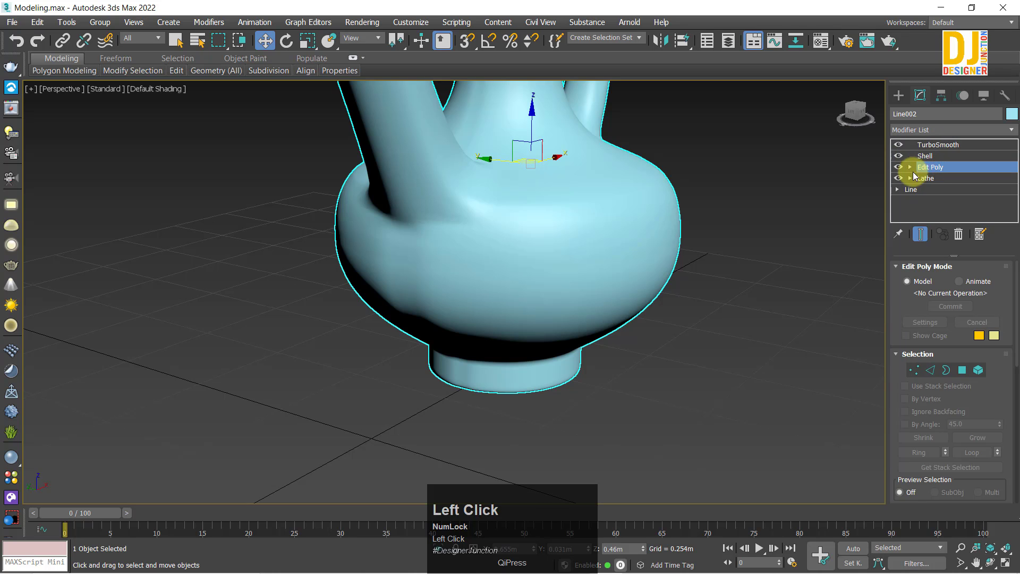
pyautogui.click(912, 370)
pyautogui.click(899, 155)
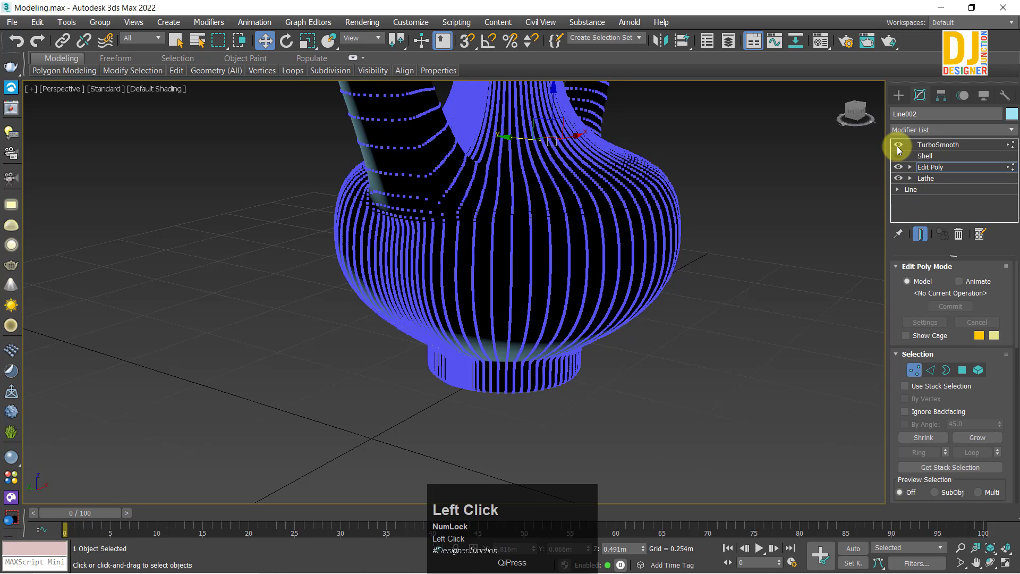
pyautogui.click(898, 145)
# - Examine the jug's unsmoothed mesh with edged faces around the spout, body and foot
pyautogui.keyDown('alt'); pyautogui.moveTo(320, 282); pyautogui.dragTo(337, 364, button='middle'); pyautogui.keyUp('alt')
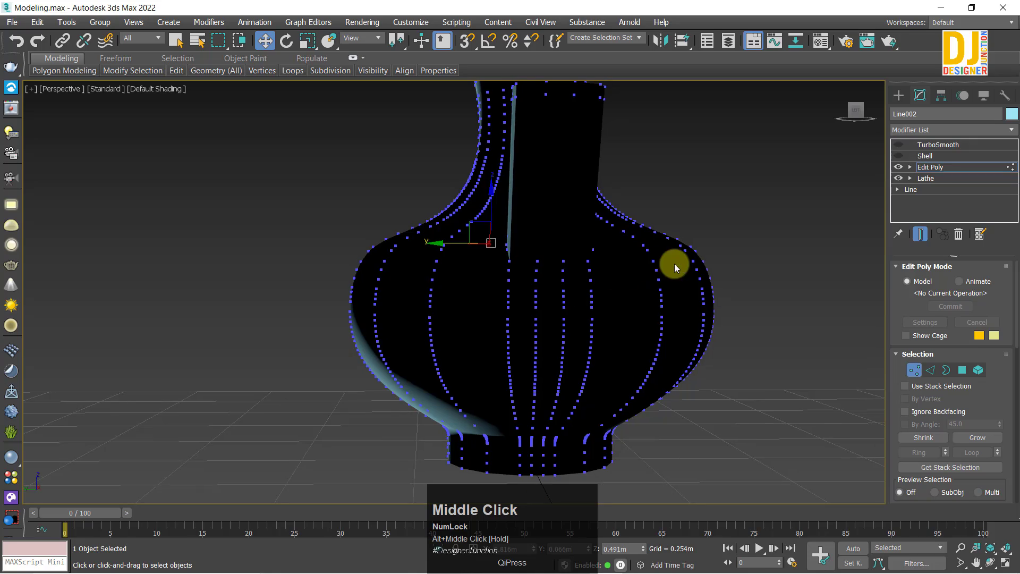
pyautogui.press('F4')
pyautogui.press('F4')
pyautogui.press('F4')
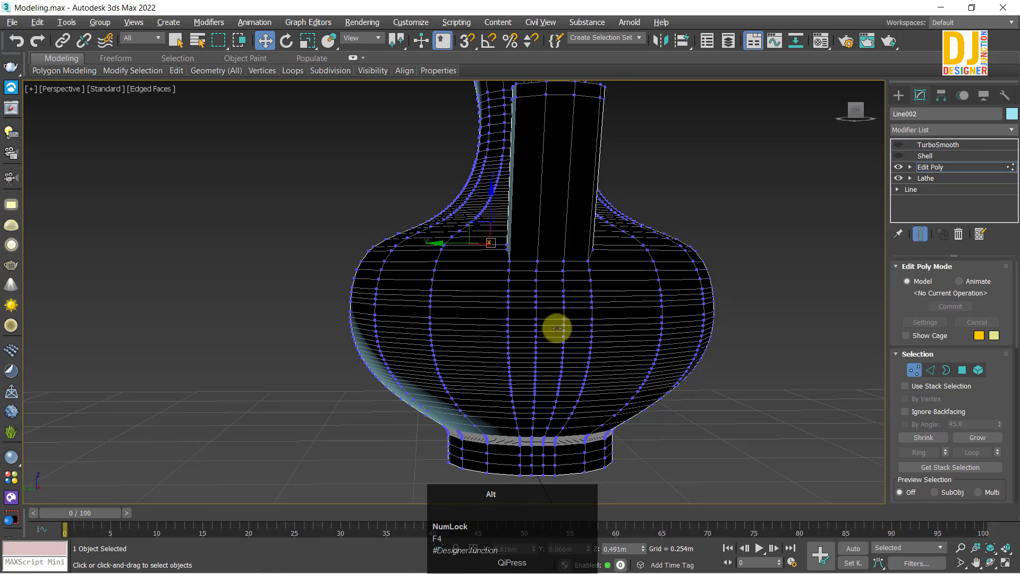
pyautogui.keyDown('alt'); pyautogui.moveTo(557, 328); pyautogui.dragTo(583, 348, button='middle'); pyautogui.keyUp('alt')
pyautogui.keyDown('alt'); pyautogui.moveTo(531, 320); pyautogui.dragTo(596, 224, button='middle'); pyautogui.keyUp('alt')
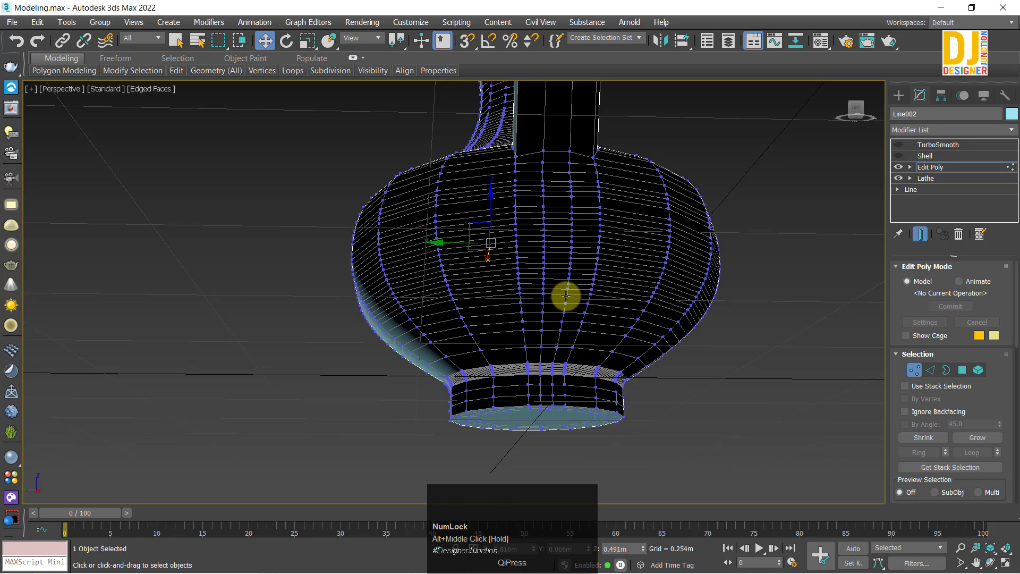
pyautogui.keyDown('alt'); pyautogui.moveTo(563, 164); pyautogui.dragTo(557, 226, button='middle'); pyautogui.keyUp('alt')
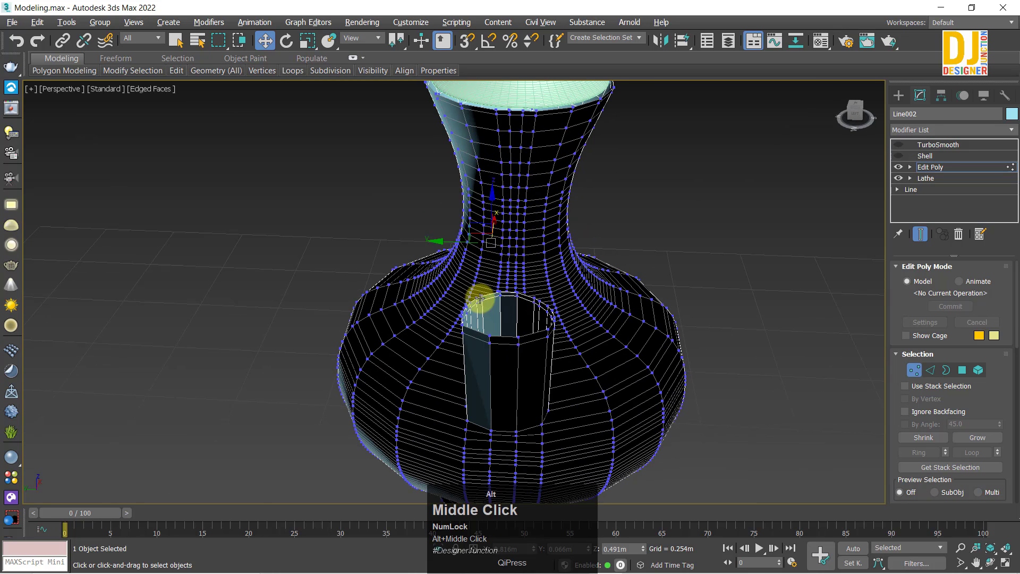
pyautogui.keyDown('alt'); pyautogui.moveTo(480, 300); pyautogui.dragTo(499, 298, button='middle'); pyautogui.keyUp('alt')
# - Turn the jug's Shell and TurboSmooth modifiers back on and deselect the jug
pyautogui.click(925, 156)
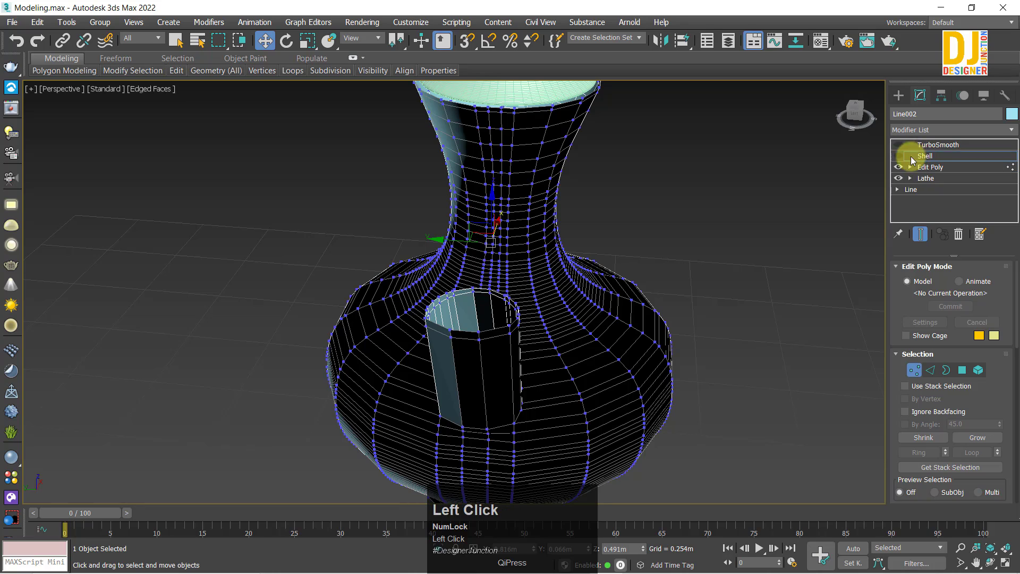
pyautogui.click(901, 155)
pyautogui.click(921, 145)
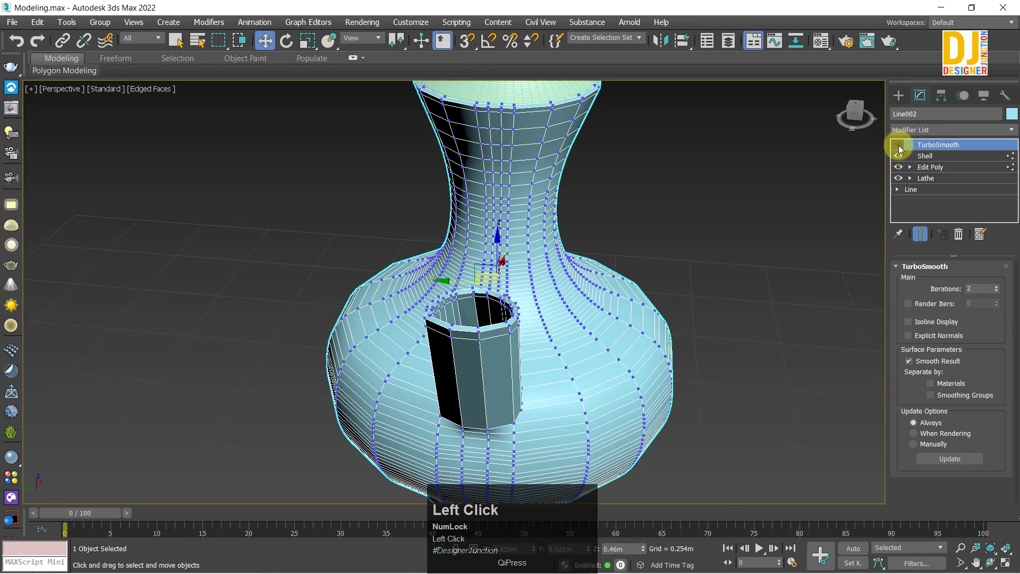
pyautogui.click(899, 145)
pyautogui.press('z')
pyautogui.keyDown('alt'); pyautogui.moveTo(560, 349); pyautogui.dragTo(479, 323, button='middle'); pyautogui.keyUp('alt')
pyautogui.click(603, 297)
pyautogui.press('z')
# - Hide the edged faces and review the whole smoothed jug with its lid
pyautogui.keyDown('alt'); pyautogui.moveTo(604, 298); pyautogui.dragTo(463, 262, button='middle'); pyautogui.keyUp('alt')
pyautogui.scroll(5, 471, 259)
pyautogui.press('F3')
pyautogui.press('F4')
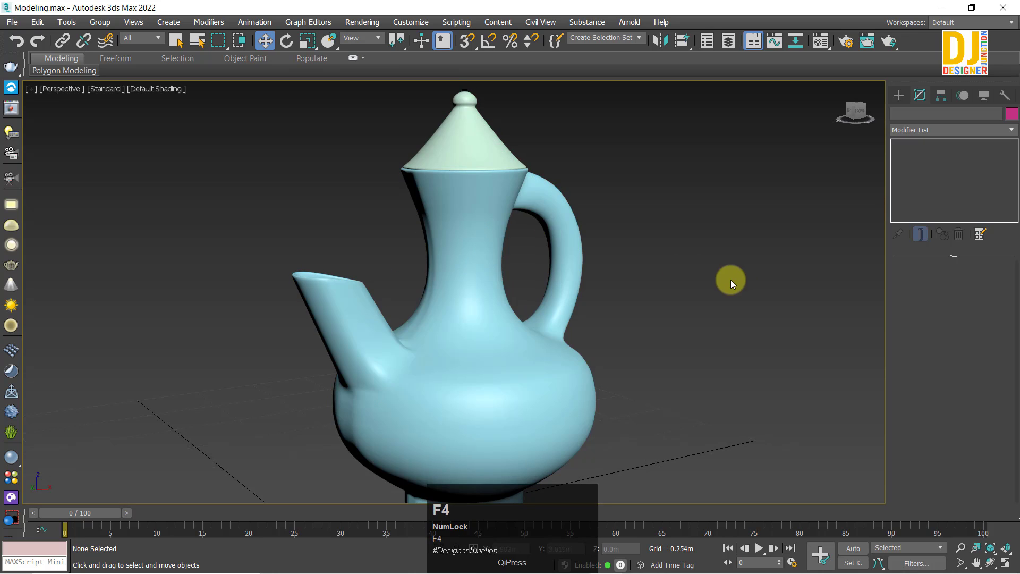
pyautogui.moveTo(729, 278)
pyautogui.keyDown('alt'); pyautogui.mouseDown(button='middle')
pyautogui.moveTo(512, 381)
pyautogui.moveTo(661, 365)
pyautogui.moveTo(692, 408)
pyautogui.moveTo(423, 371)
pyautogui.moveTo(383, 380)
pyautogui.mouseUp(button='middle'); pyautogui.keyUp('alt')
pyautogui.press('z')
pyautogui.moveTo(465, 331)
pyautogui.keyDown('alt'); pyautogui.mouseDown(button='middle')
pyautogui.moveTo(521, 319)
pyautogui.moveTo(353, 319)
pyautogui.moveTo(416, 376)
pyautogui.moveTo(478, 326)
pyautogui.moveTo(333, 392)
pyautogui.moveTo(490, 293)
pyautogui.moveTo(410, 418)
pyautogui.moveTo(549, 365)
pyautogui.moveTo(613, 321)
pyautogui.moveTo(447, 378)
pyautogui.moveTo(399, 372)
pyautogui.moveTo(461, 349)
pyautogui.mouseUp(button='middle'); pyautogui.keyUp('alt')
pyautogui.scroll(3, 524, 332)
# - Select the lid, frame it in the maximized Front view, and open its Lathe modifier's parameters
pyautogui.click(428, 142)
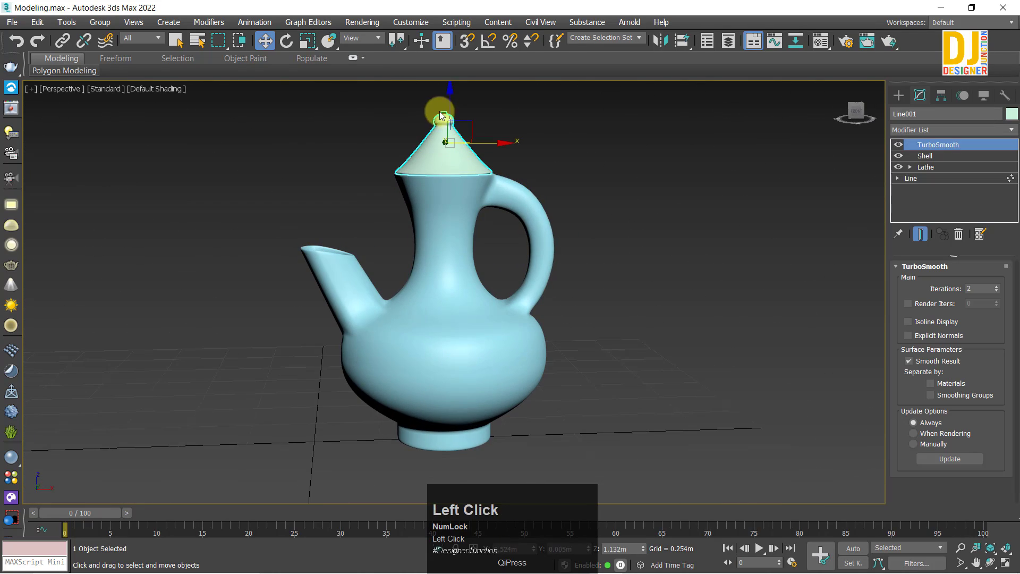
pyautogui.hotkey('alt', 'w')
pyautogui.hotkey('alt', 'w')
pyautogui.press('z')
pyautogui.scroll(2, 493, 130)
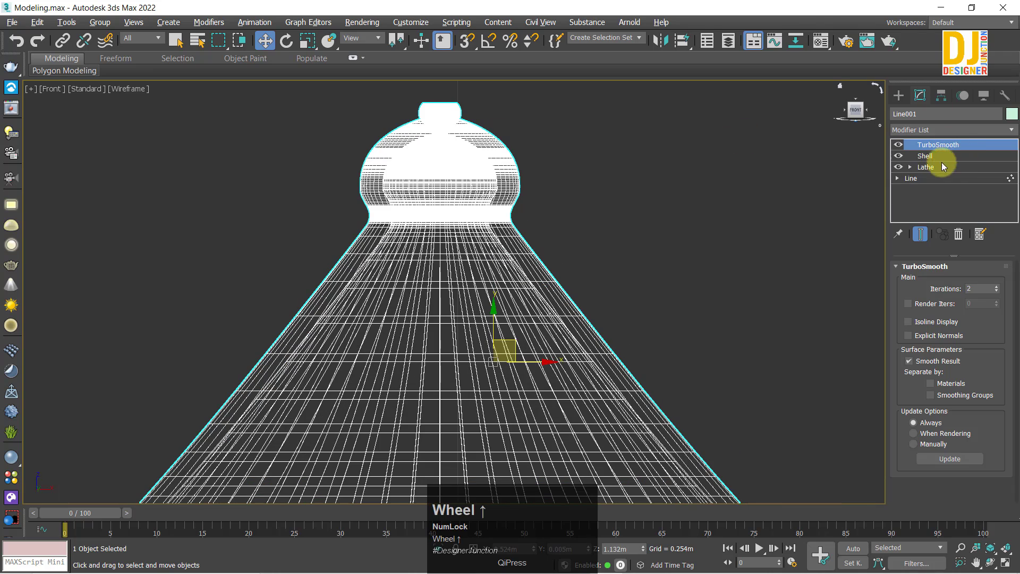
pyautogui.click(914, 168)
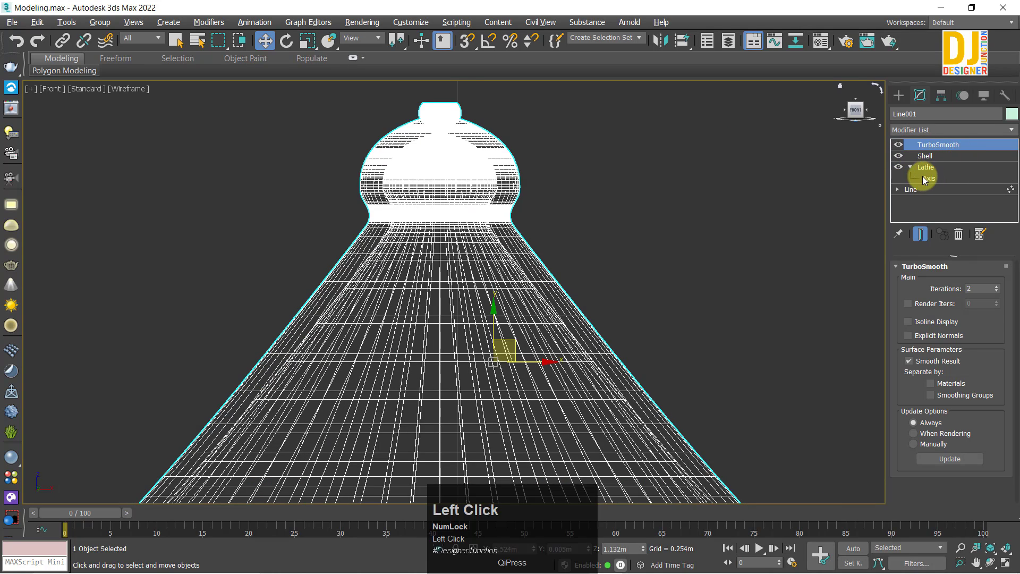
pyautogui.click(927, 156)
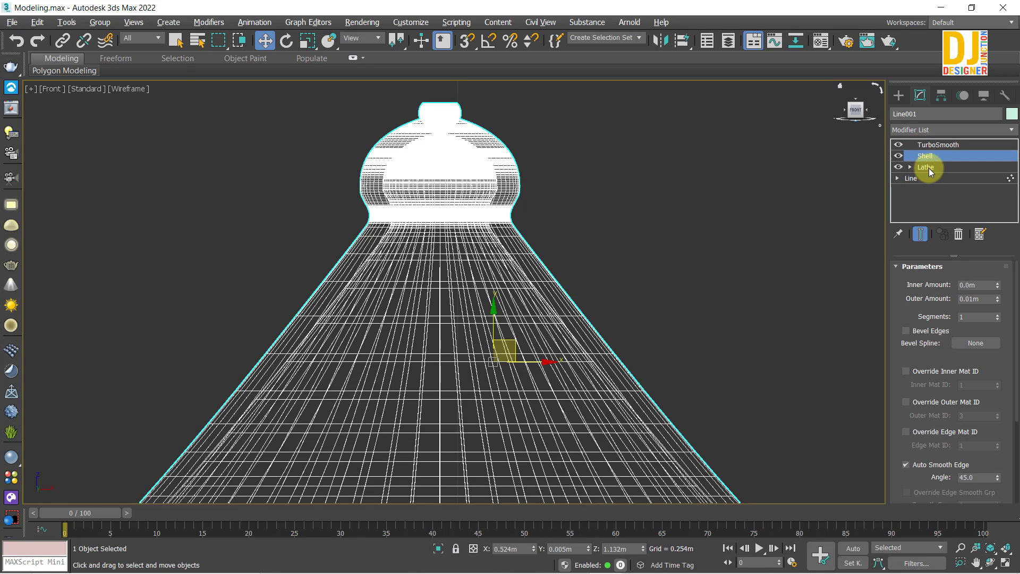
pyautogui.click(927, 168)
pyautogui.scroll(-4, 534, 218)
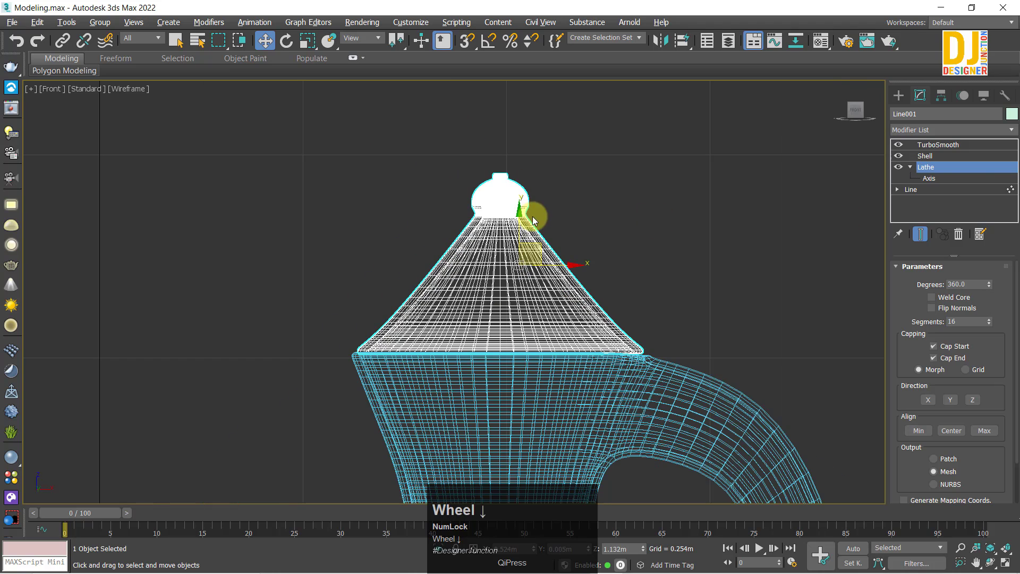
# - Try to shift the lid's Lathe axis slightly along X
pyautogui.click(930, 178)
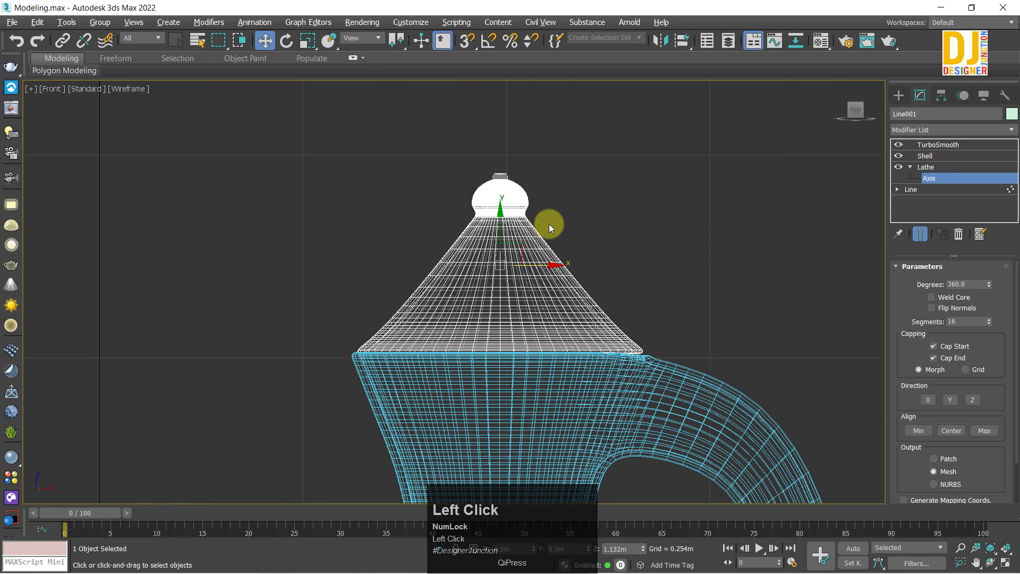
pyautogui.moveTo(554, 264)
pyautogui.mouseDown()
pyautogui.moveTo(615, 269)
pyautogui.moveTo(549, 267)
pyautogui.mouseUp()
pyautogui.hotkey('ctrl', 'z')
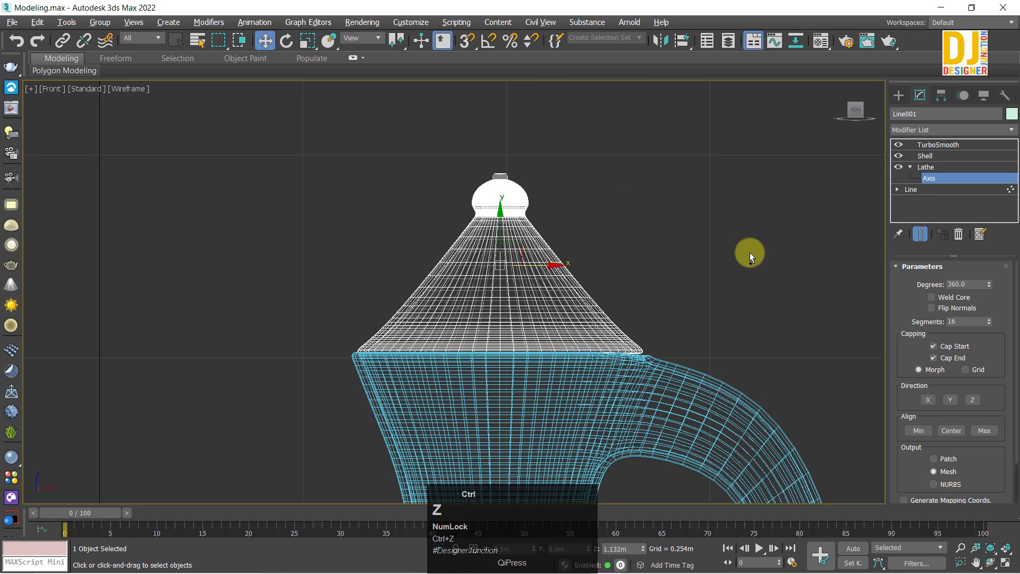
pyautogui.click(914, 167)
pyautogui.click(924, 168)
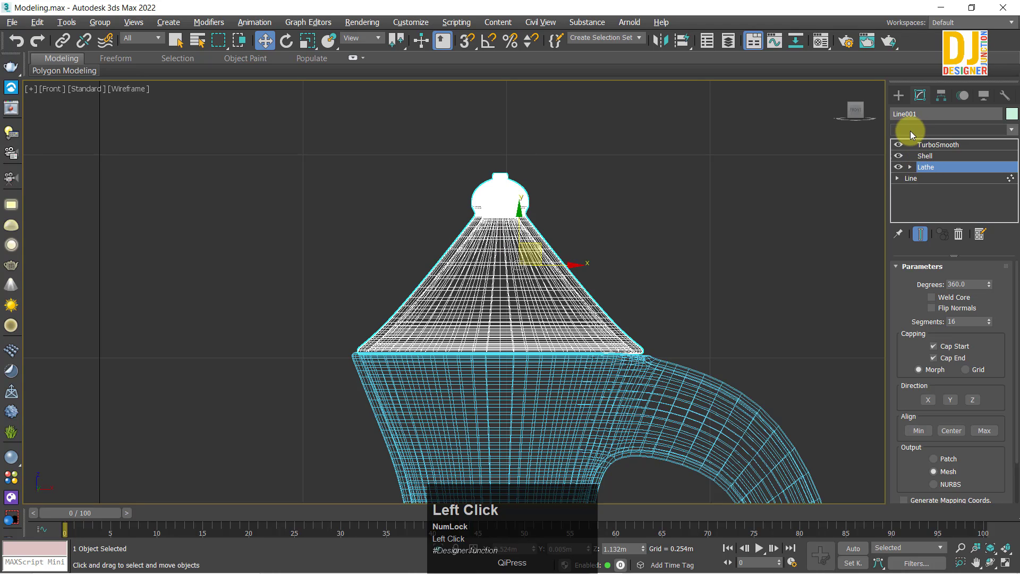
# - Add an Edit Poly modifier above the lid's Lathe modifier and enter vertex level
pyautogui.press('e')
pyautogui.click(919, 177)
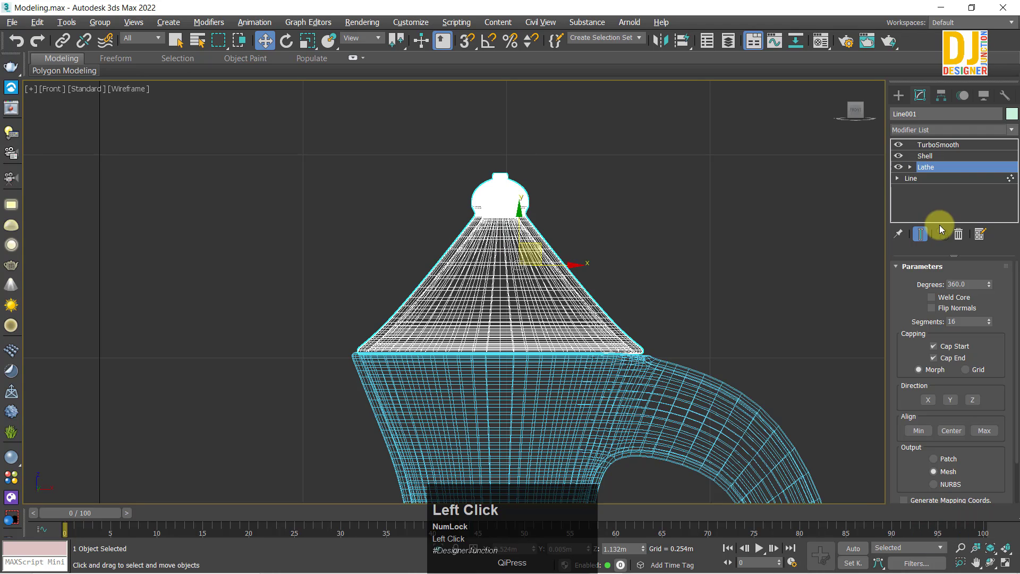
pyautogui.click(916, 370)
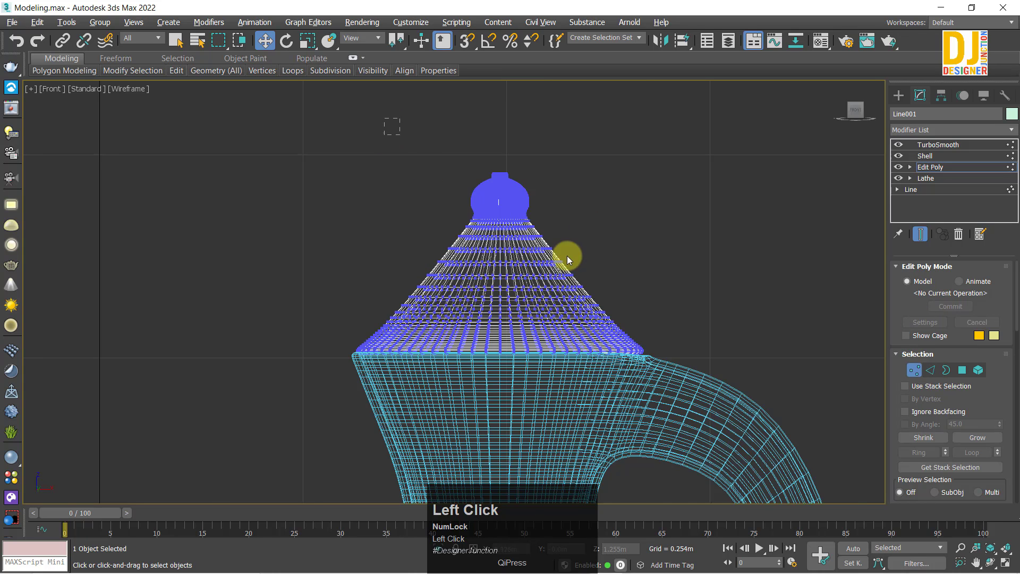
# - Select the vertices of the lid's knob, scale the knob up uniformly, and return to the Perspective view
pyautogui.scroll(3, 499, 212)
pyautogui.click(623, 272)
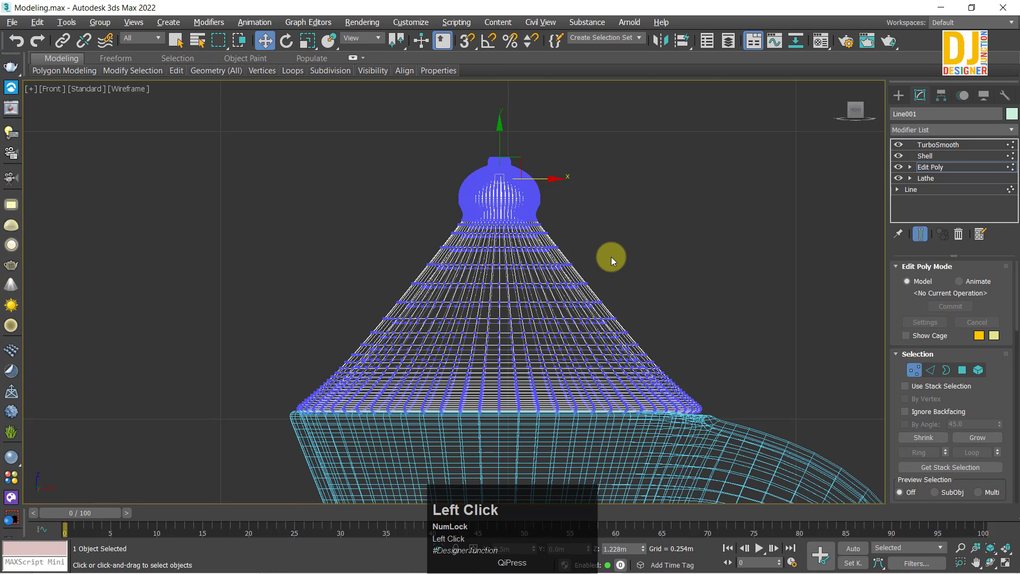
pyautogui.press('r')
pyautogui.moveTo(511, 174)
pyautogui.mouseDown()
pyautogui.moveTo(531, 137)
pyautogui.moveTo(515, 265)
pyautogui.moveTo(583, 119)
pyautogui.moveTo(549, 191)
pyautogui.moveTo(524, 160)
pyautogui.mouseUp()
pyautogui.hotkey('ctrl', 'z')
pyautogui.scroll(2, 516, 168)
pyautogui.press('w')
pyautogui.hotkey('alt', 'w')
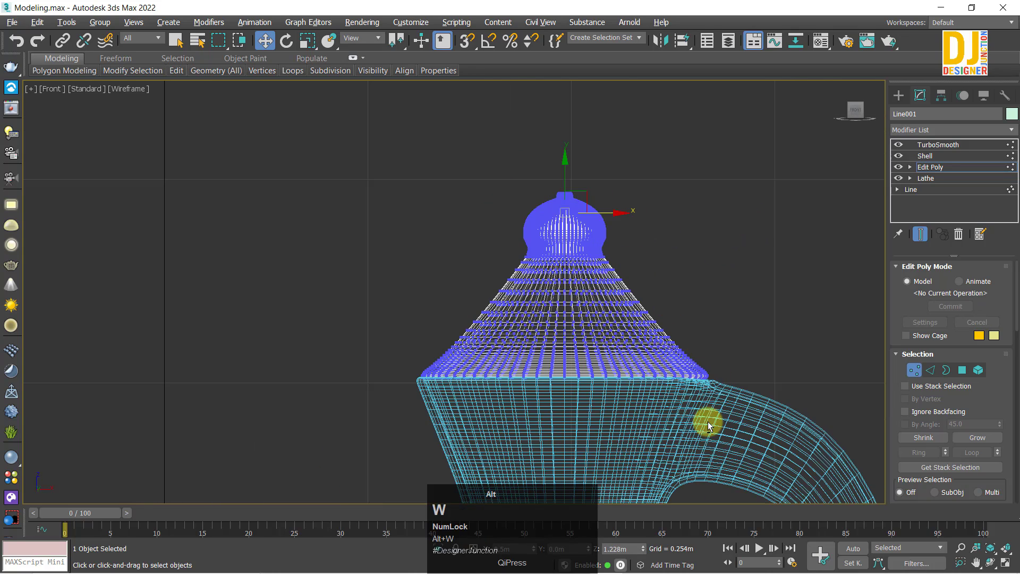
# - Leave vertex editing and examine the enlarged knob and its raised tip up close with edged faces
pyautogui.click(925, 157)
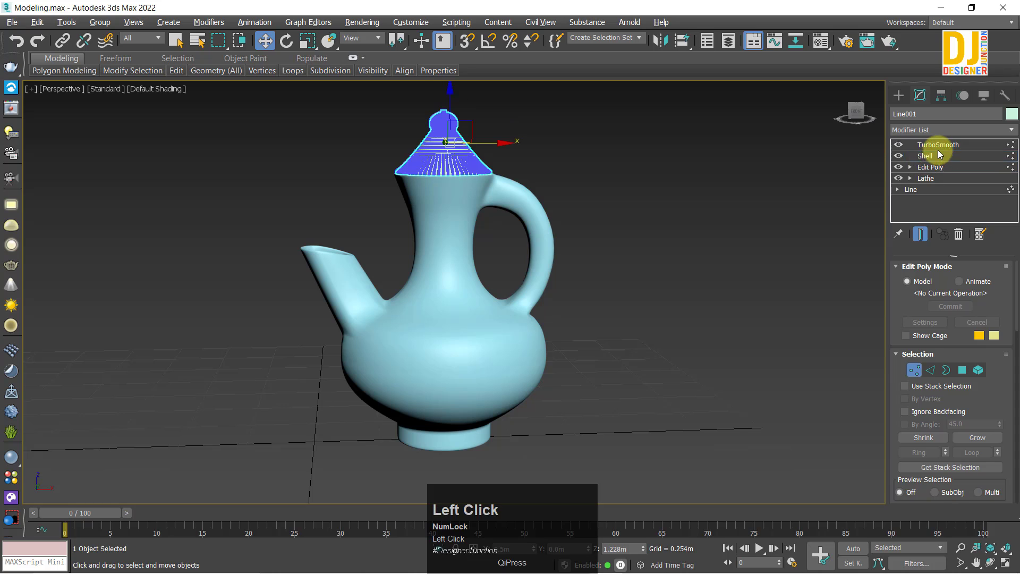
pyautogui.click(455, 131)
pyautogui.keyDown('alt'); pyautogui.moveTo(453, 136); pyautogui.dragTo(483, 114, button='middle'); pyautogui.keyUp('alt')
pyautogui.scroll(4, 466, 160)
pyautogui.moveTo(466, 160); pyautogui.dragTo(462, 230, button='middle')
pyautogui.click(405, 145)
pyautogui.scroll(5, 405, 145)
pyautogui.keyDown('alt'); pyautogui.moveTo(412, 159); pyautogui.dragTo(670, 168, button='middle'); pyautogui.keyUp('alt')
pyautogui.click(669, 169)
pyautogui.click(473, 237)
pyautogui.press('F4')
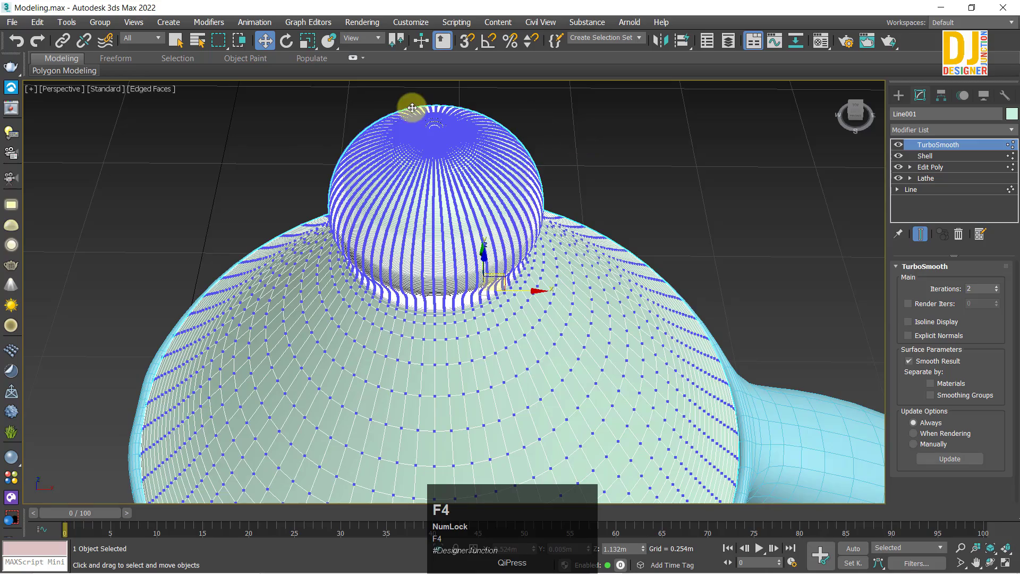
pyautogui.scroll(5, 412, 107)
pyautogui.scroll(-5, 669, 222)
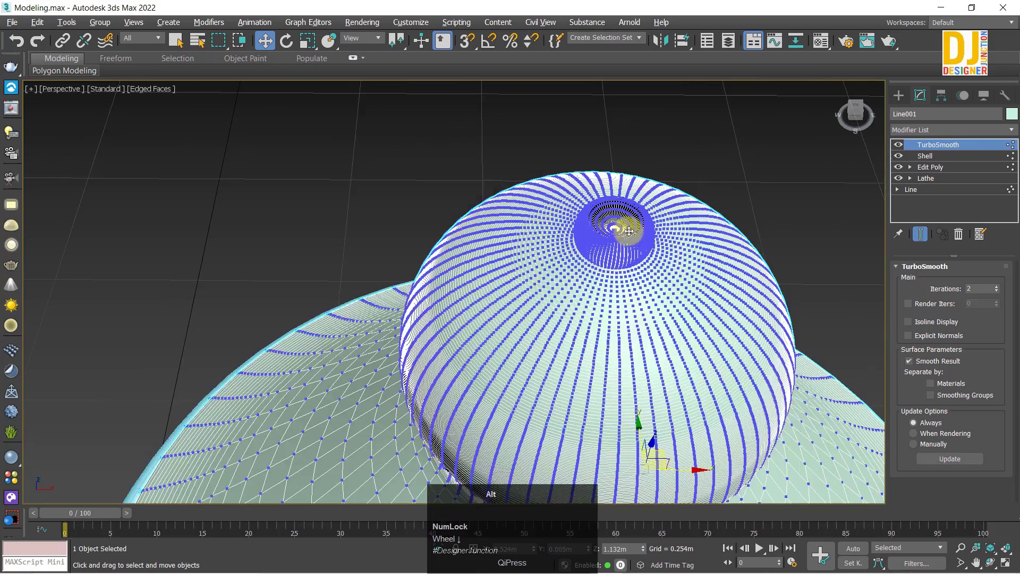
pyautogui.keyDown('alt'); pyautogui.moveTo(626, 231); pyautogui.dragTo(651, 183, button='middle'); pyautogui.keyUp('alt')
# - Delete the Shell modifier from the lid, check the resulting surface, and deselect the lid
pyautogui.click(935, 155)
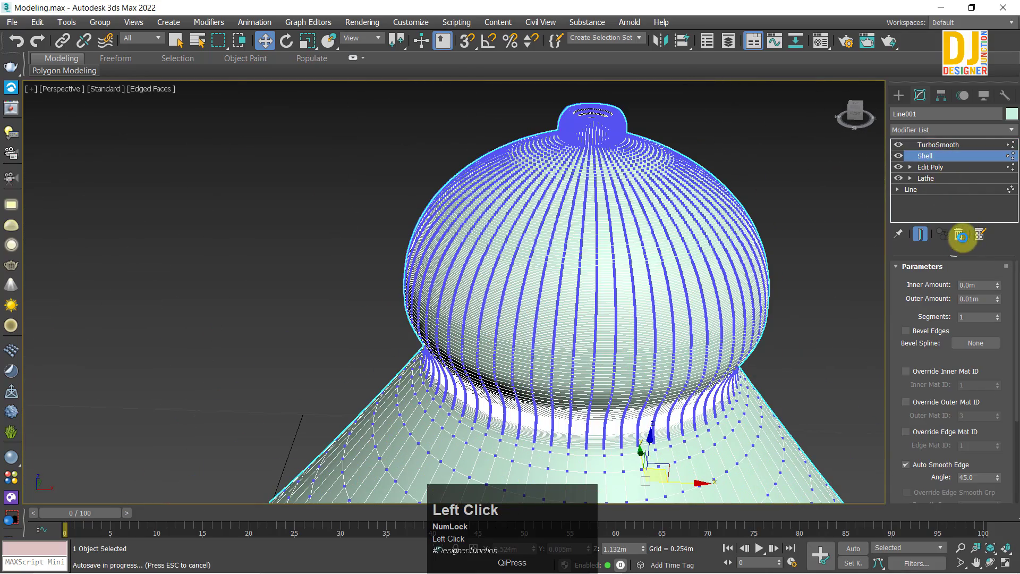
pyautogui.click(959, 234)
pyautogui.press('z')
pyautogui.keyDown('alt'); pyautogui.moveTo(608, 269); pyautogui.dragTo(608, 209, button='middle'); pyautogui.keyUp('alt')
pyautogui.press('F4')
pyautogui.press('F4')
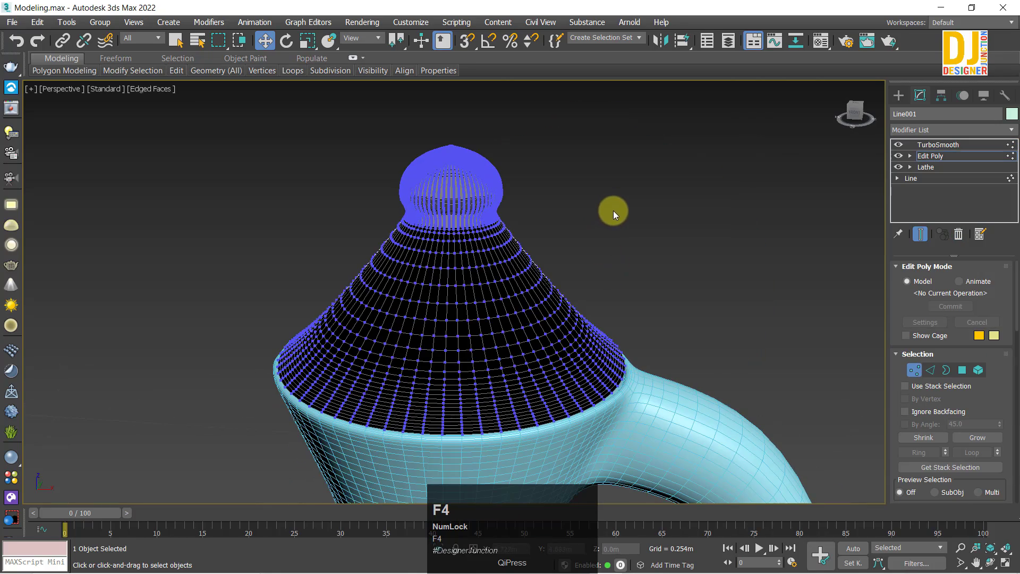
pyautogui.click(936, 145)
pyautogui.click(683, 257)
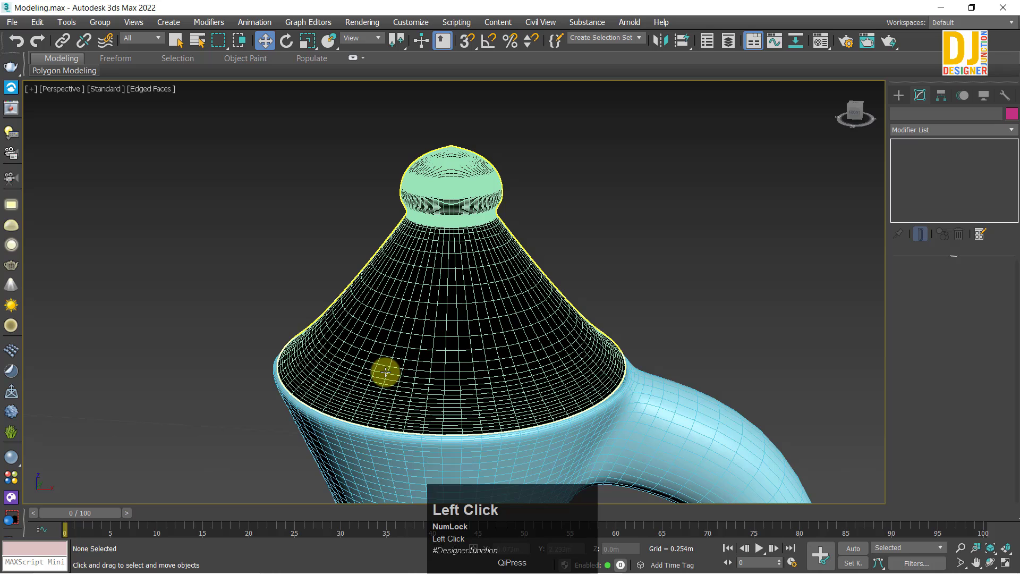
# - Undo the deletion of the lid's Shell modifier
pyautogui.click(521, 298)
pyautogui.hotkey('ctrl', 'z')
pyautogui.hotkey('ctrl', 'z')
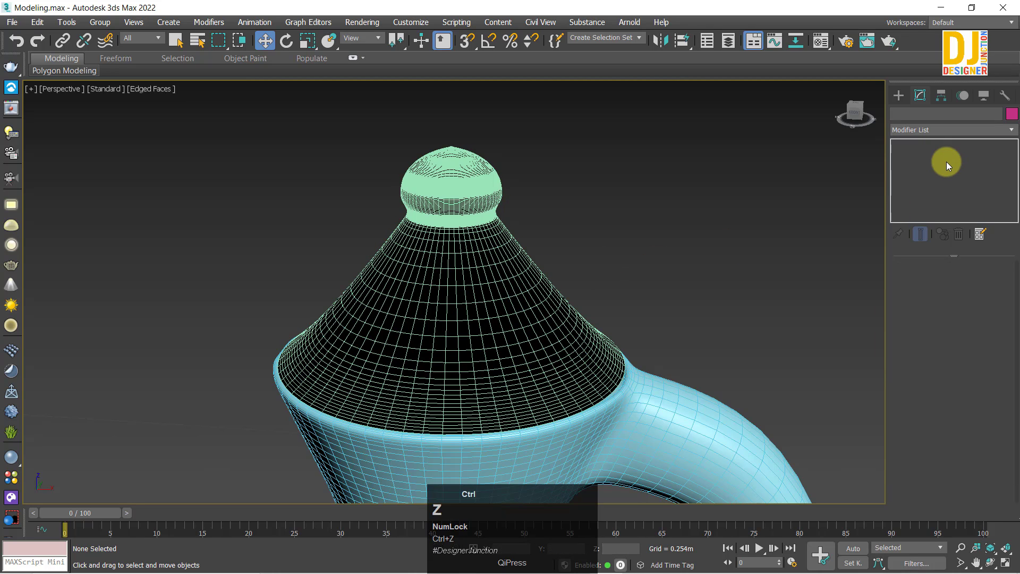
pyautogui.hotkey('ctrl', 'z')
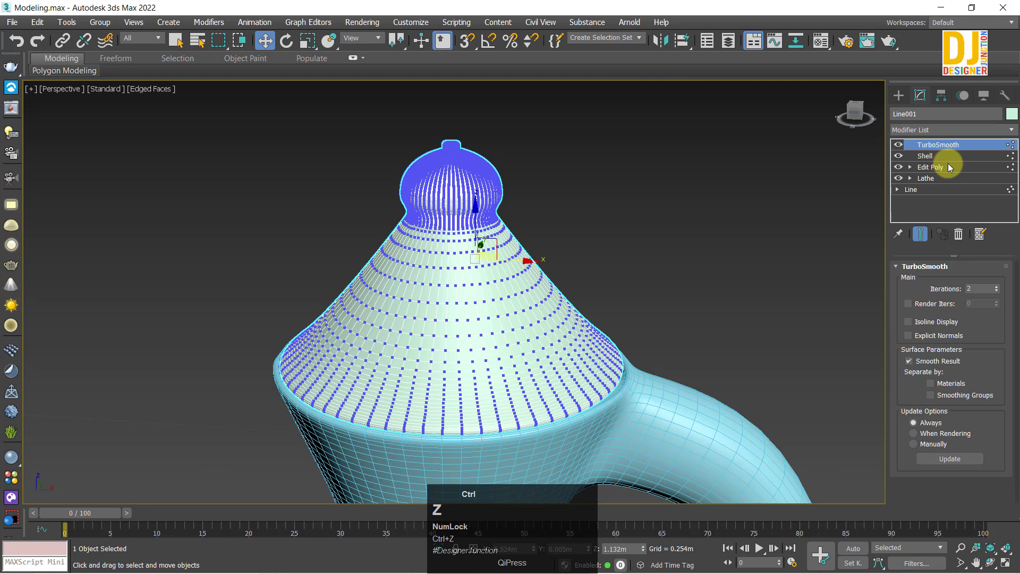
# - Delete the lid's Edit Poly modifier, check the underlying Line profile, and return to the TurboSmooth level
pyautogui.click(964, 235)
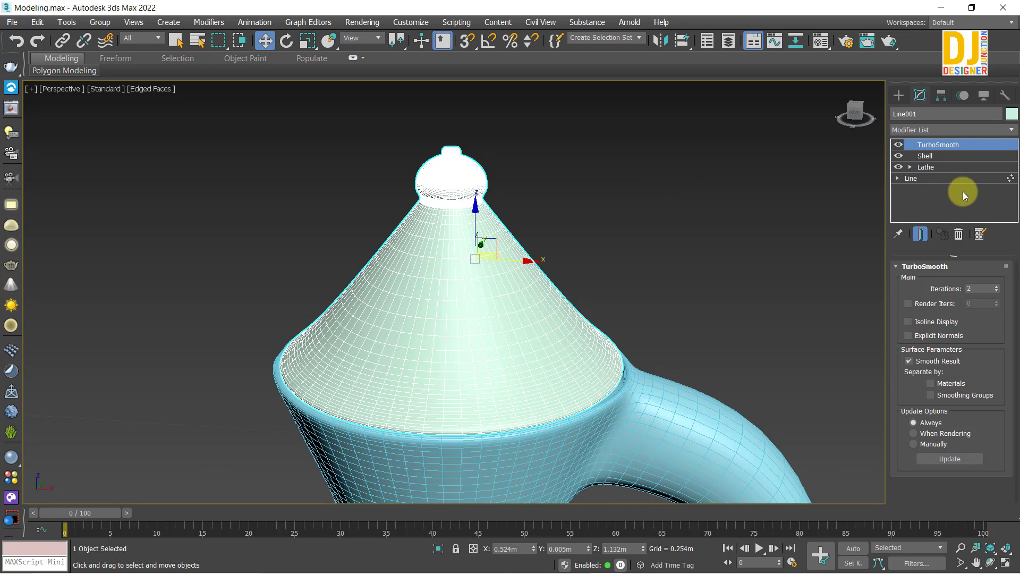
pyautogui.click(929, 168)
pyautogui.click(932, 177)
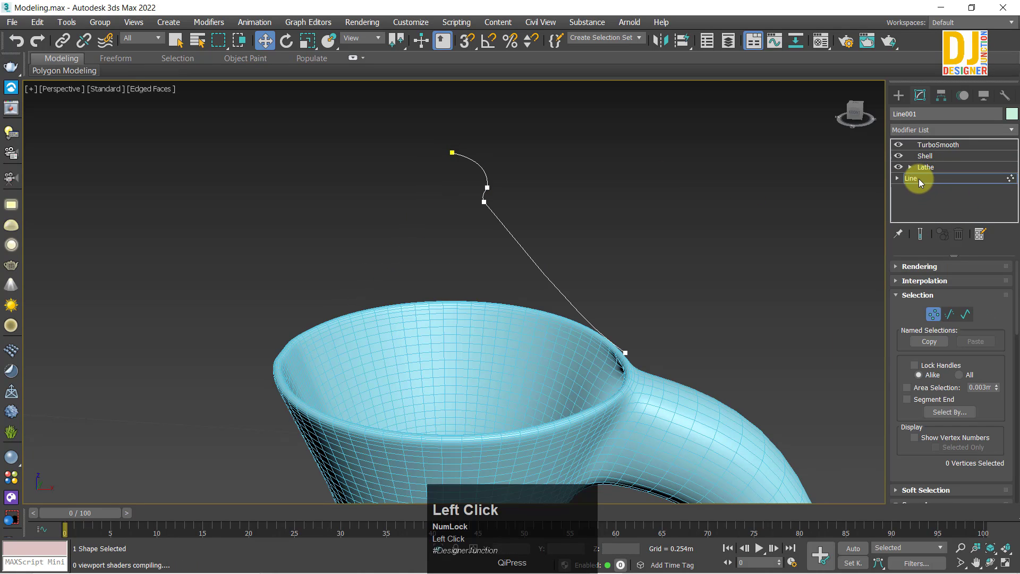
pyautogui.click(934, 167)
pyautogui.click(937, 156)
pyautogui.click(941, 145)
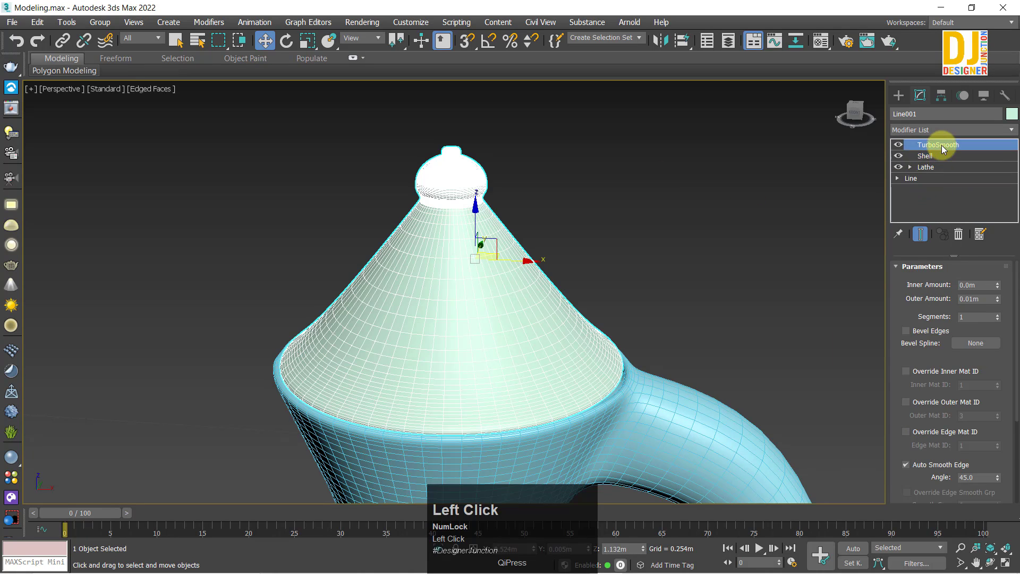
# - Turn off edged faces and examine the lid's knob and its tip up close from the side
pyautogui.click(692, 211)
pyautogui.press('F4')
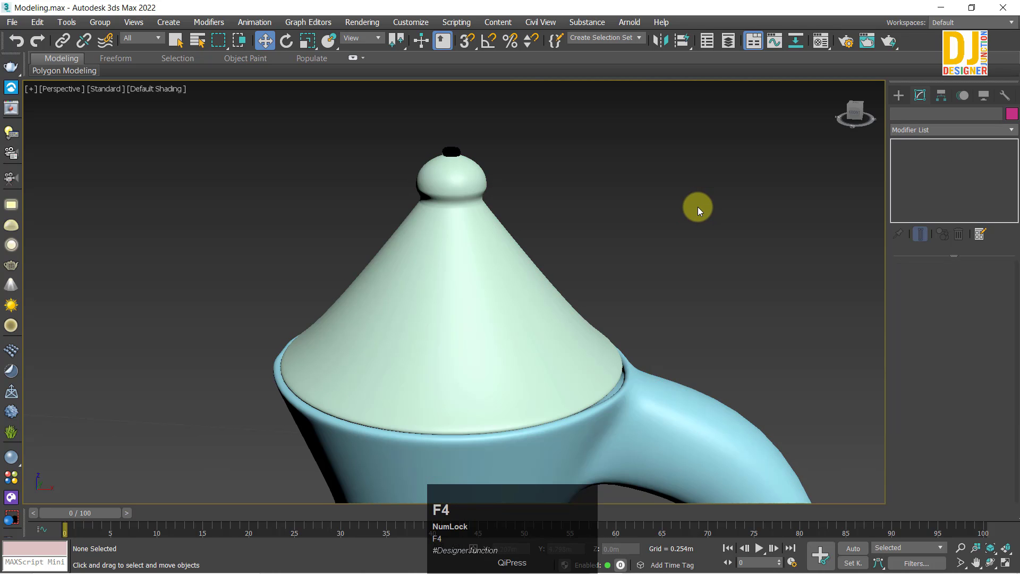
pyautogui.keyDown('alt'); pyautogui.moveTo(598, 242); pyautogui.dragTo(463, 283, button='middle'); pyautogui.keyUp('alt')
pyautogui.click(481, 283)
pyautogui.press('z')
pyautogui.keyDown('alt'); pyautogui.moveTo(463, 235); pyautogui.dragTo(489, 157, button='middle'); pyautogui.keyUp('alt')
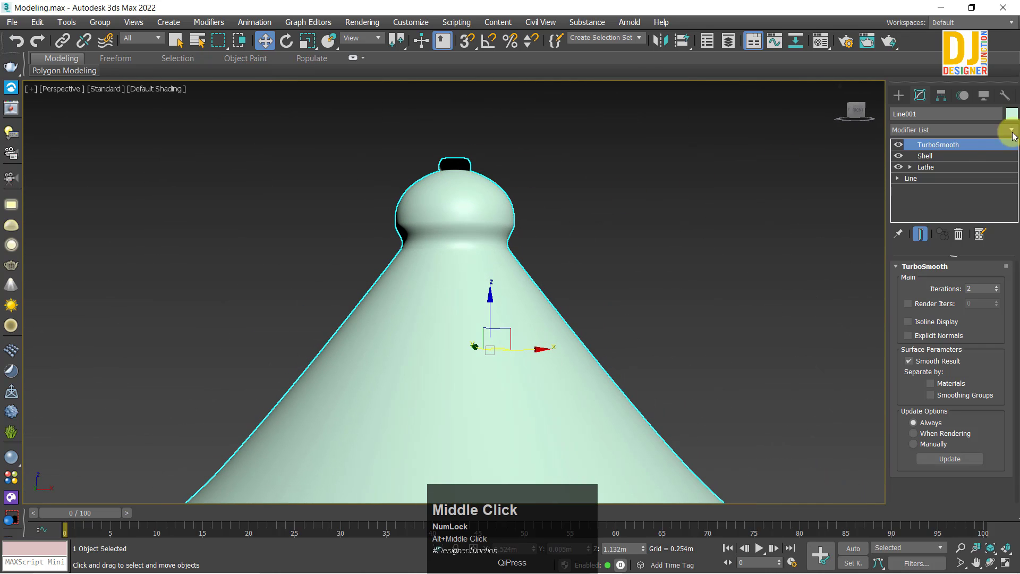
# - In the front view, shift the lid profile's top vertex and the two knob-neck vertices slightly in the positive X direction
pyautogui.click(910, 168)
pyautogui.click(909, 190)
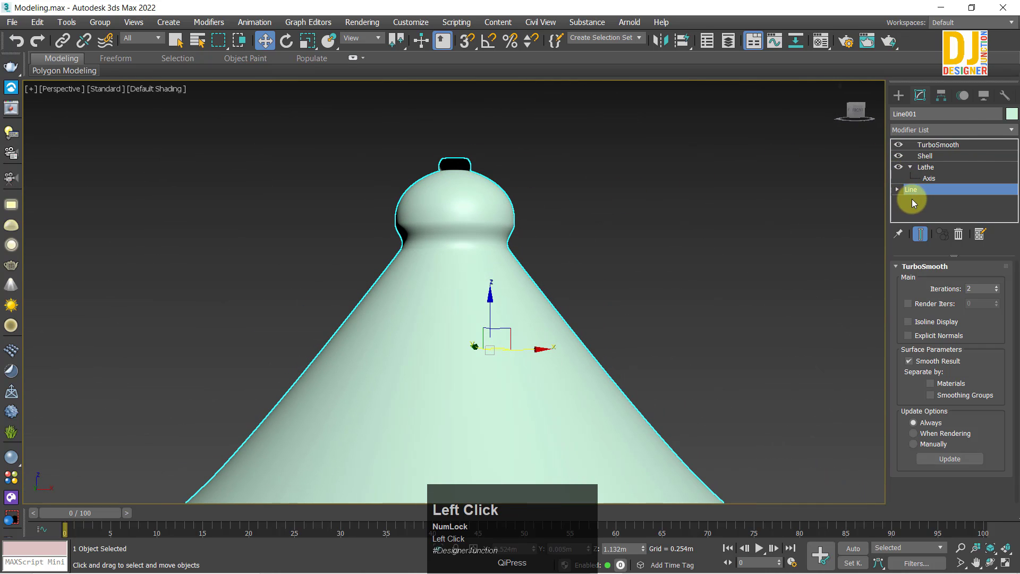
pyautogui.hotkey('alt', 'w')
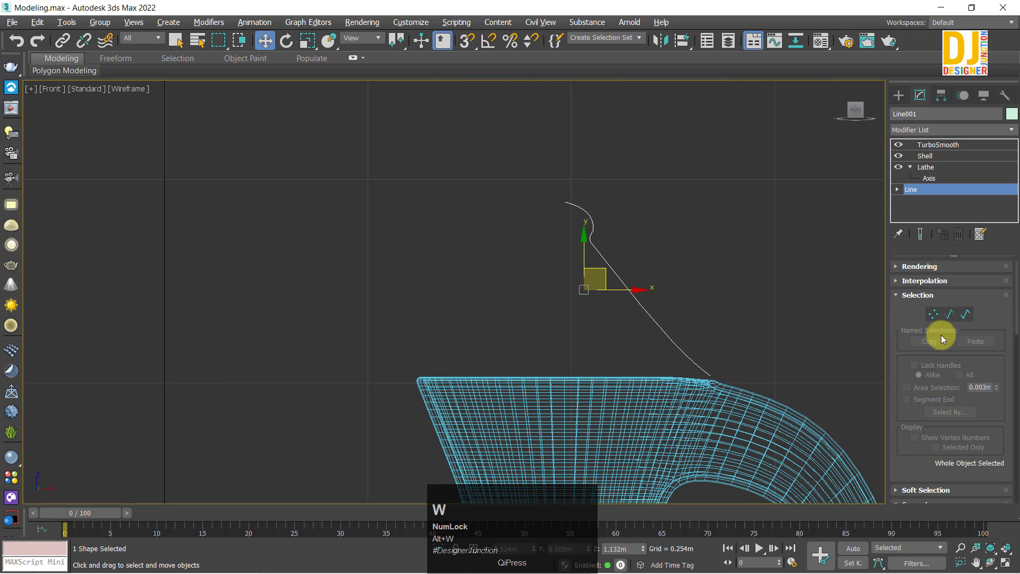
pyautogui.click(933, 315)
pyautogui.scroll(2, 577, 228)
pyautogui.click(566, 184)
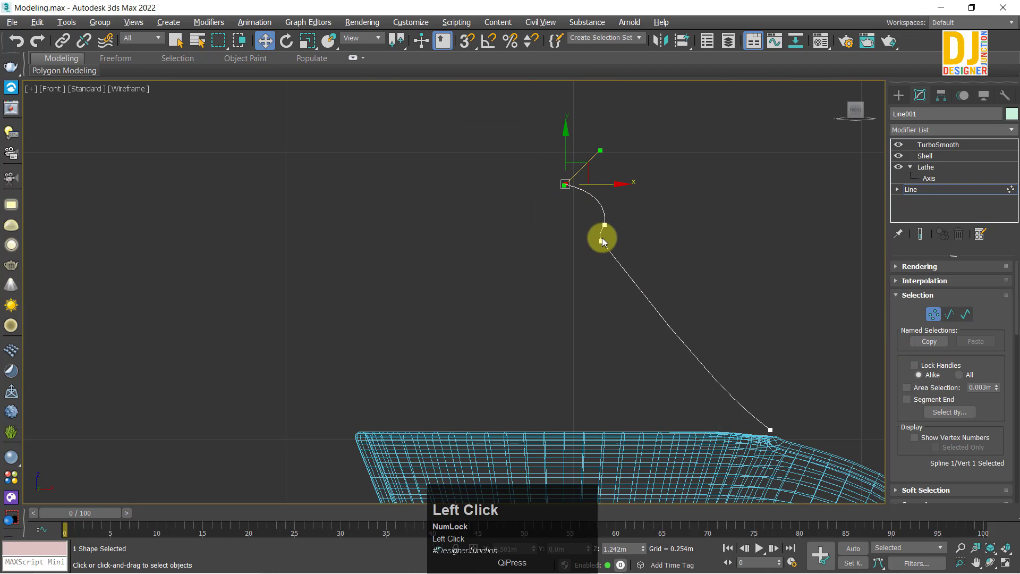
pyautogui.moveTo(608, 184); pyautogui.dragTo(615, 185)
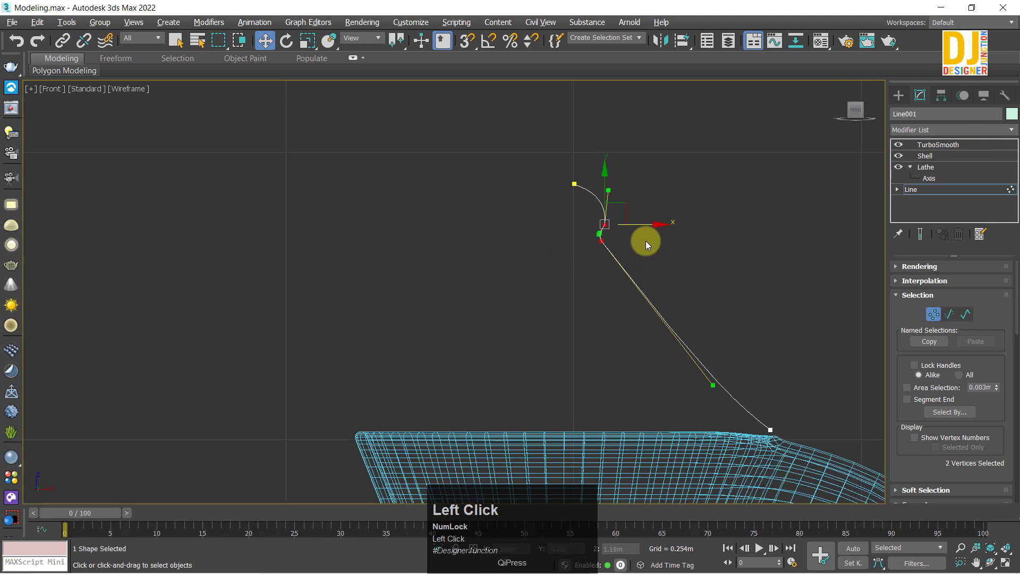
pyautogui.moveTo(649, 225); pyautogui.dragTo(660, 225)
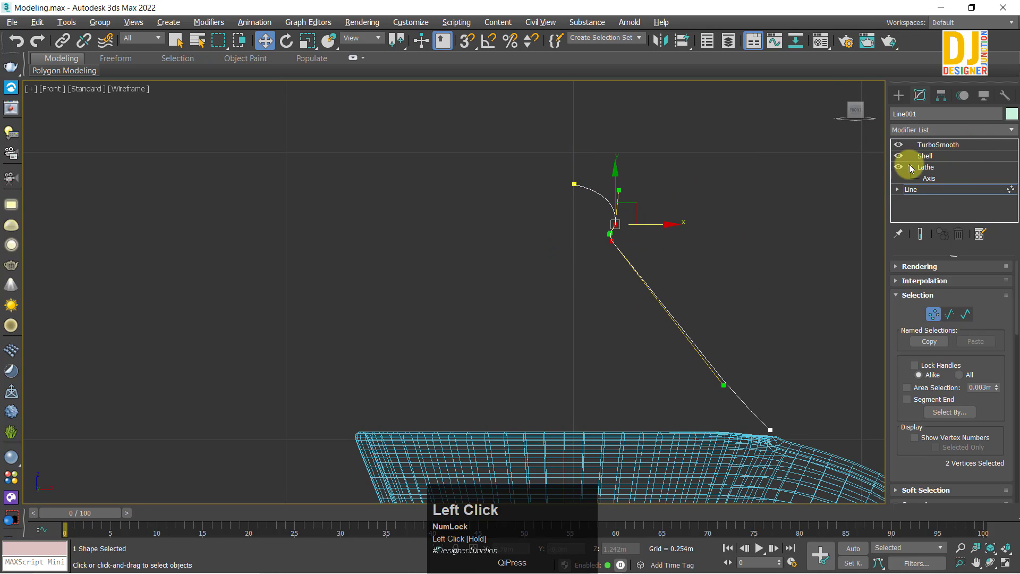
# - Leave vertex editing, return the lid to its TurboSmooth level, and frame the whole jug in the perspective view
pyautogui.click(914, 190)
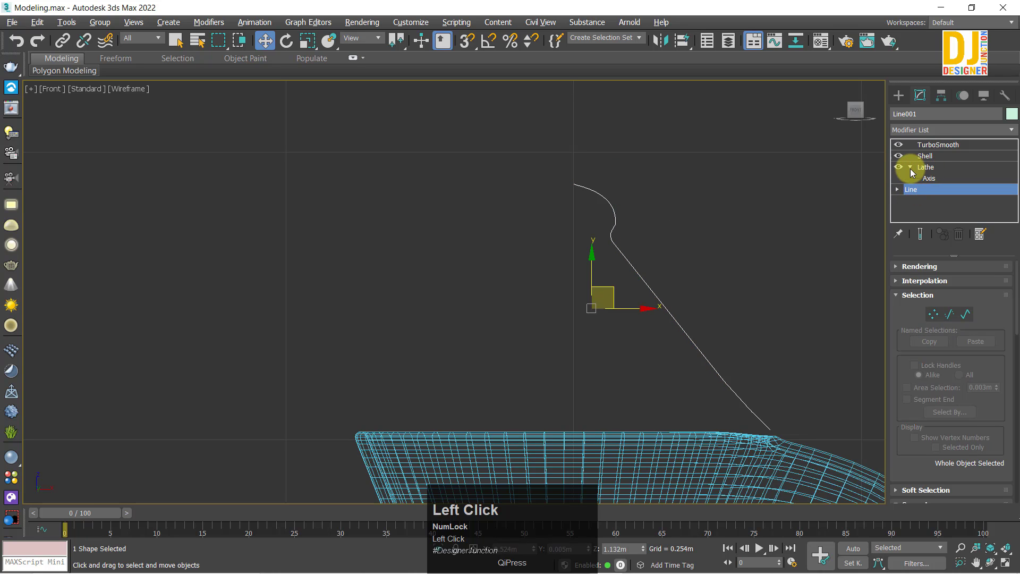
pyautogui.click(910, 168)
pyautogui.click(924, 156)
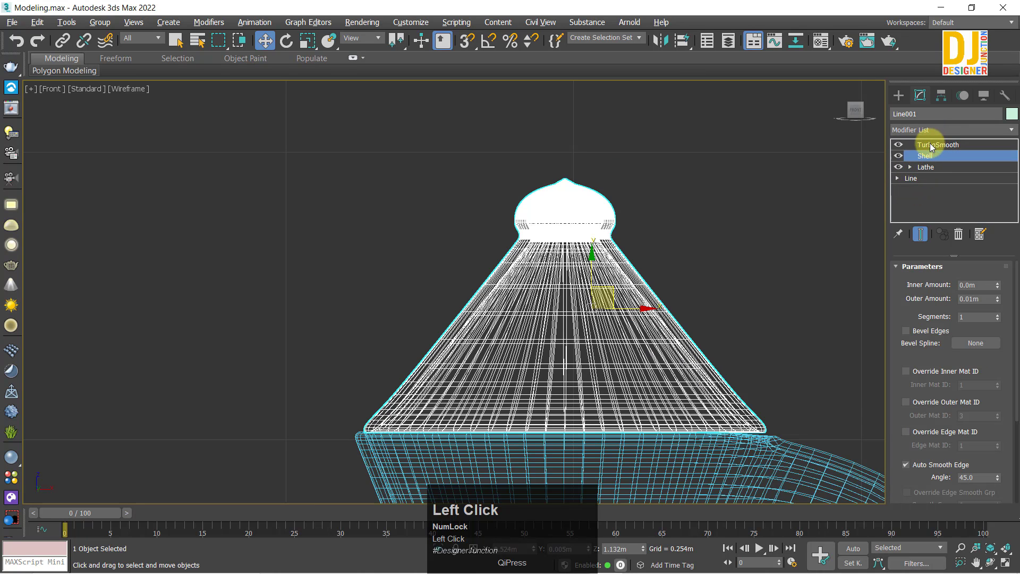
pyautogui.click(930, 143)
pyautogui.click(696, 257)
pyautogui.hotkey('alt', 'w')
pyautogui.hotkey('alt', 'w')
pyautogui.keyDown('alt'); pyautogui.moveTo(587, 295); pyautogui.dragTo(801, 104, button='middle'); pyautogui.keyUp('alt')
pyautogui.press('z')
# - Open the Material Editor, wait for the program to respond, and place the editor window beside the jug
pyautogui.click(821, 41)
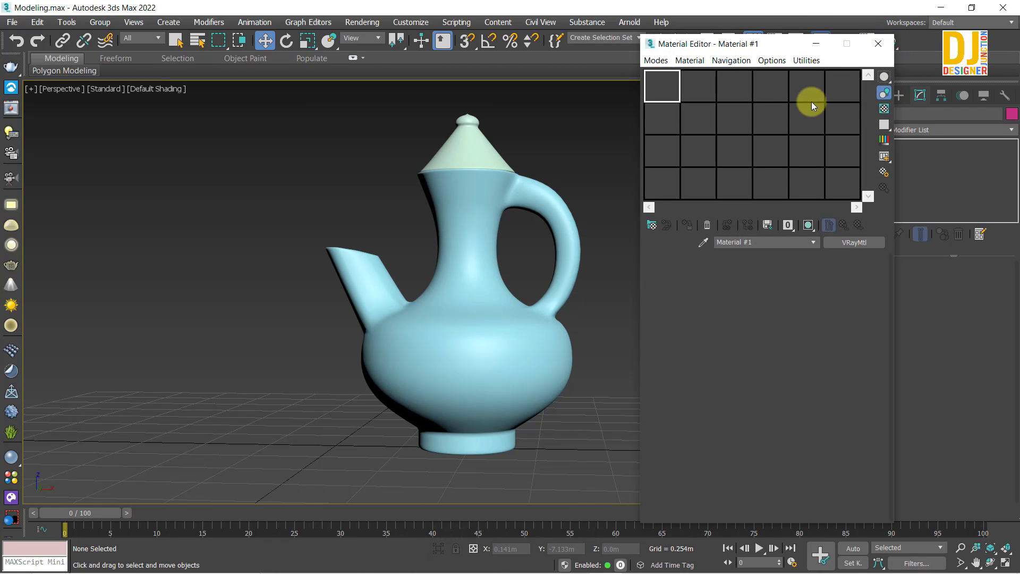
pyautogui.click(879, 47)
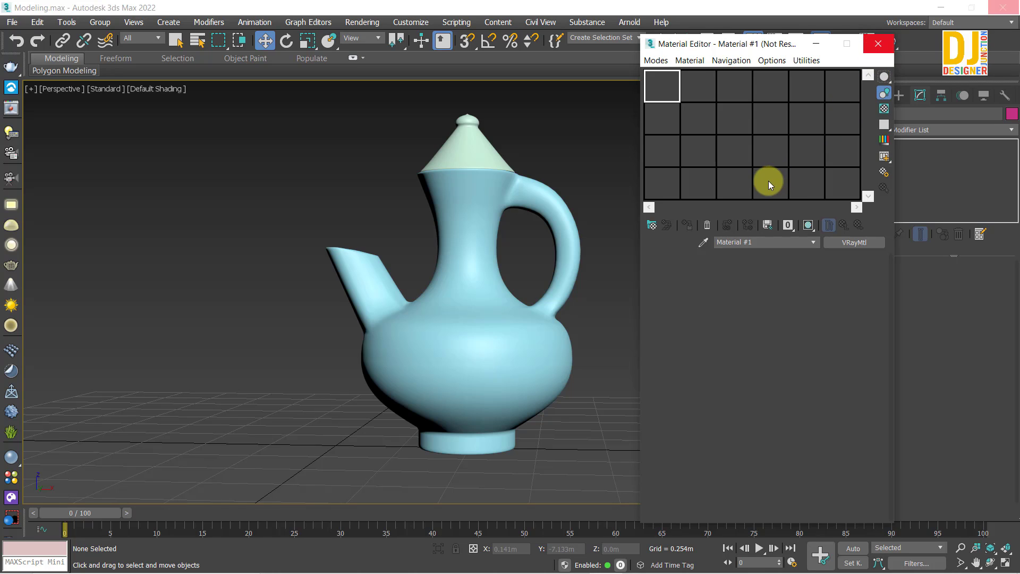
pyautogui.click(879, 43)
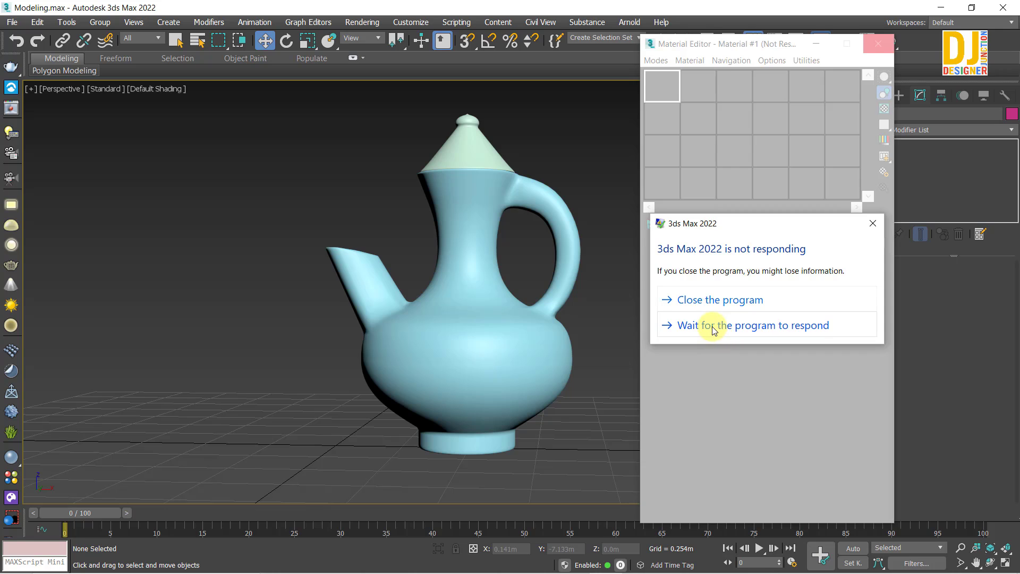
pyautogui.click(713, 327)
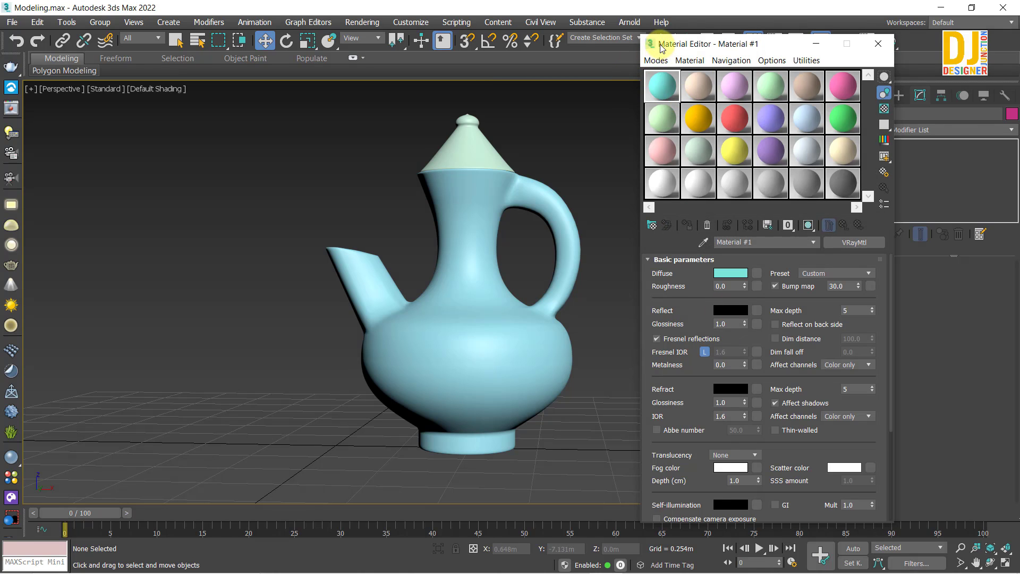
pyautogui.moveTo(661, 48); pyautogui.dragTo(685, 107)
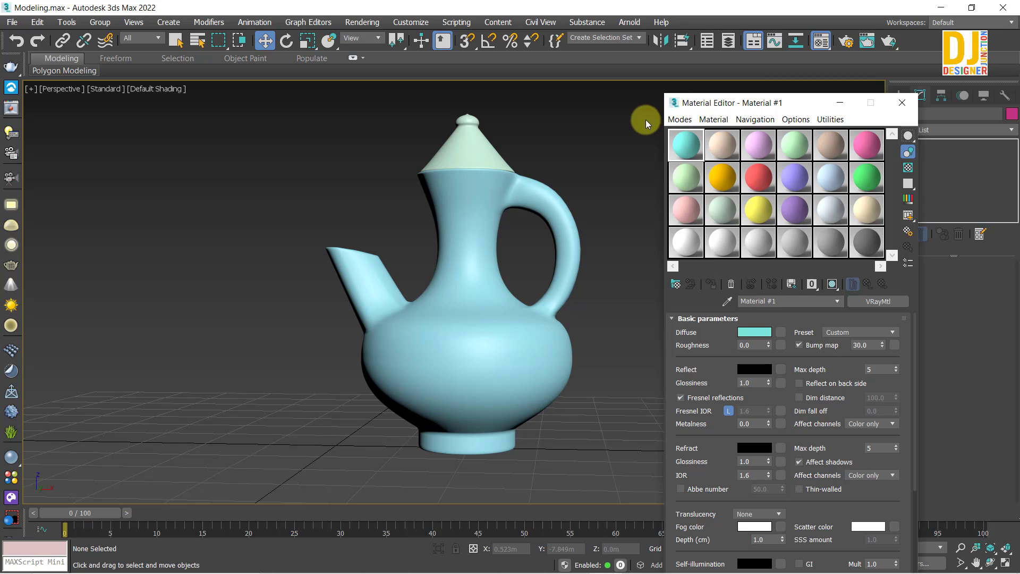
pyautogui.moveTo(680, 102); pyautogui.dragTo(670, 59)
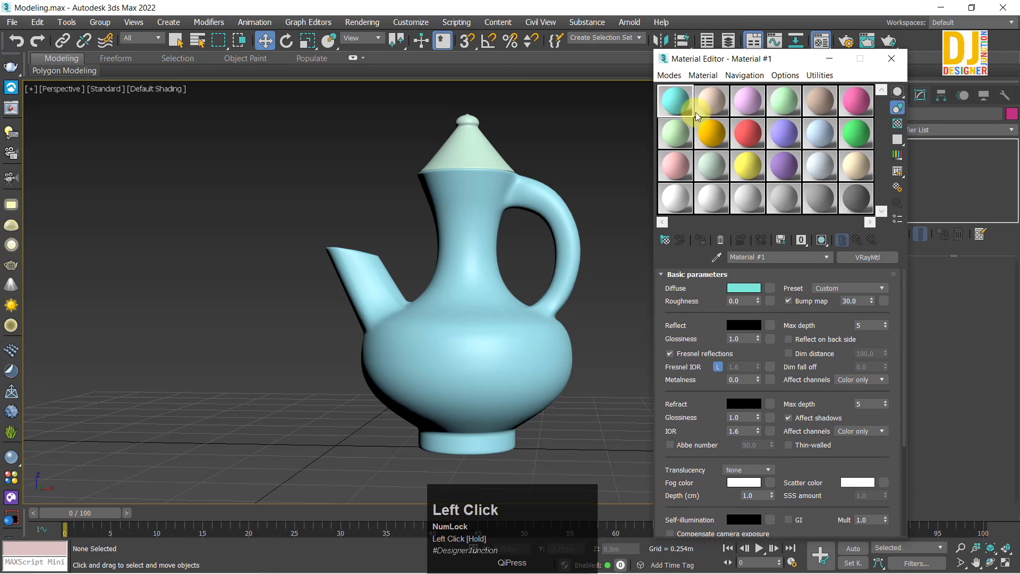
# - Select the jug and its lid together and assign them the turquoise Material #1
pyautogui.scroll(-3, 377, 159)
pyautogui.moveTo(268, 116); pyautogui.dragTo(622, 423)
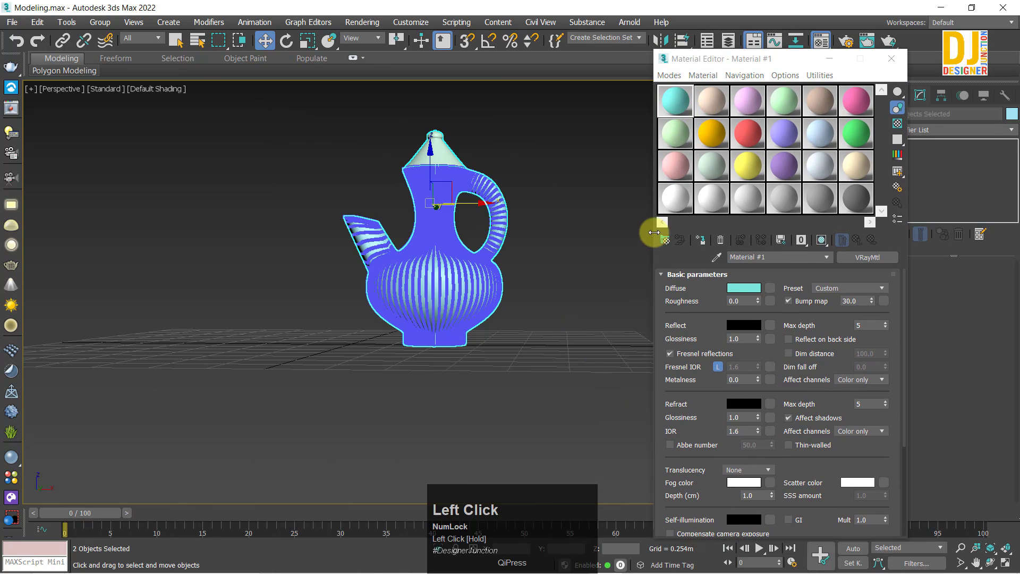
pyautogui.click(701, 242)
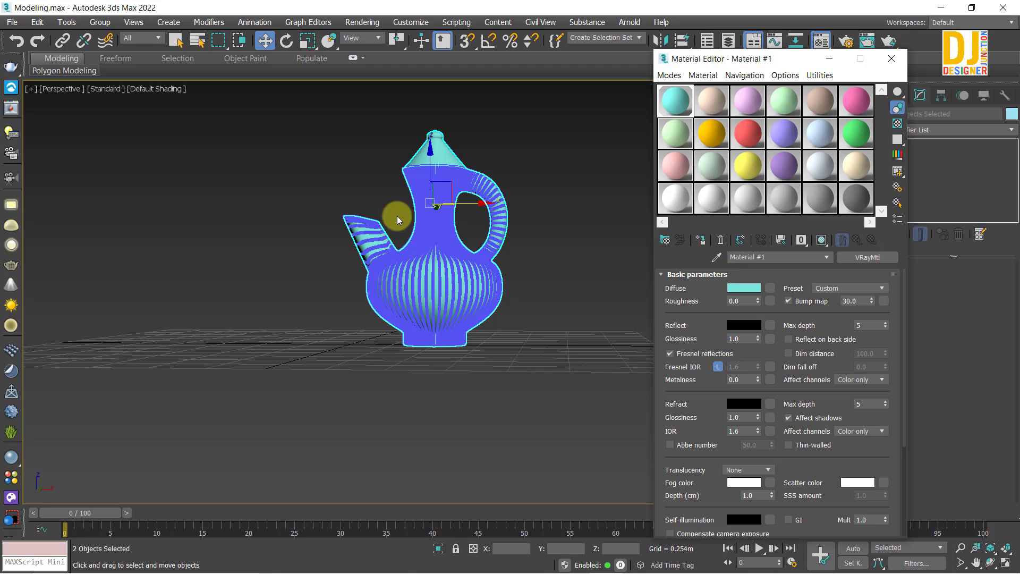
# - Deselect the jug and lid and inspect the turquoise model from several angles
pyautogui.moveTo(397, 216); pyautogui.dragTo(540, 376, button='middle')
pyautogui.press('z')
pyautogui.click(260, 259)
pyautogui.press('z')
pyautogui.press('z')
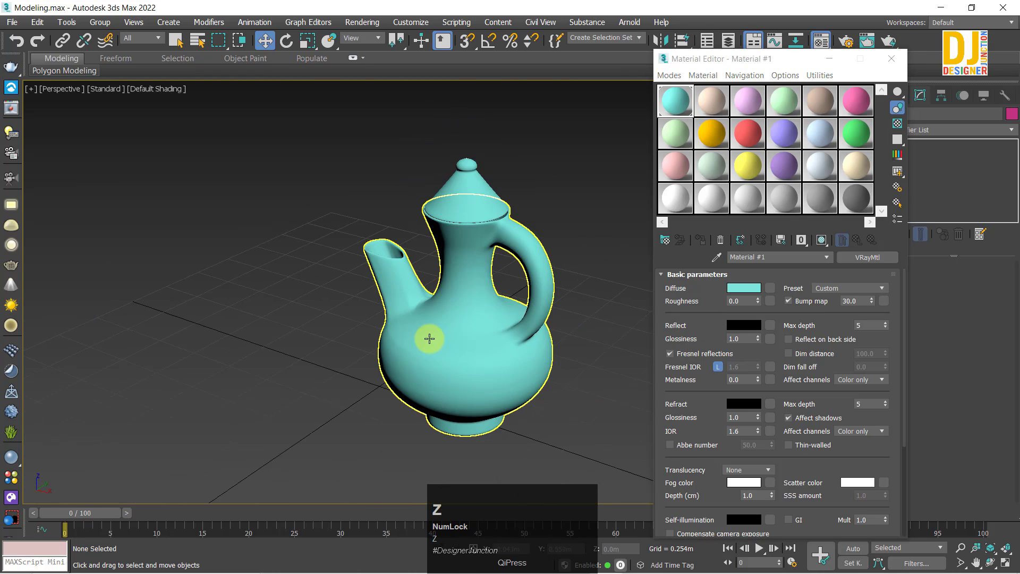
pyautogui.moveTo(430, 339)
pyautogui.keyDown('alt'); pyautogui.mouseDown(button='middle')
pyautogui.moveTo(558, 307)
pyautogui.moveTo(433, 327)
pyautogui.mouseUp(button='middle'); pyautogui.keyUp('alt')
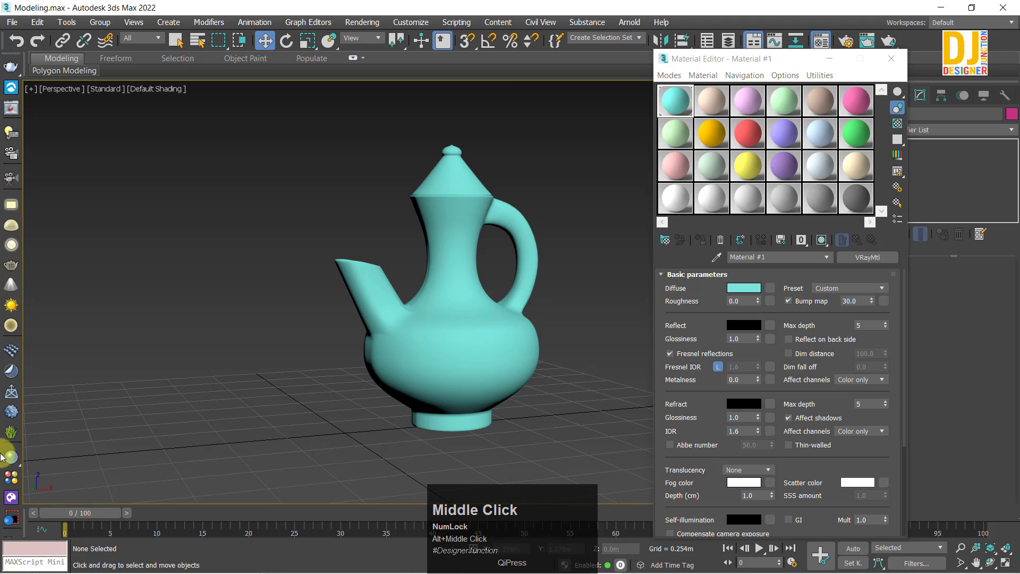
# - Add a VRayPlane on the ground near the jug's base and assign it the grey Material #23
pyautogui.click(11, 392)
pyautogui.click(348, 445)
pyautogui.rightClick(519, 398)
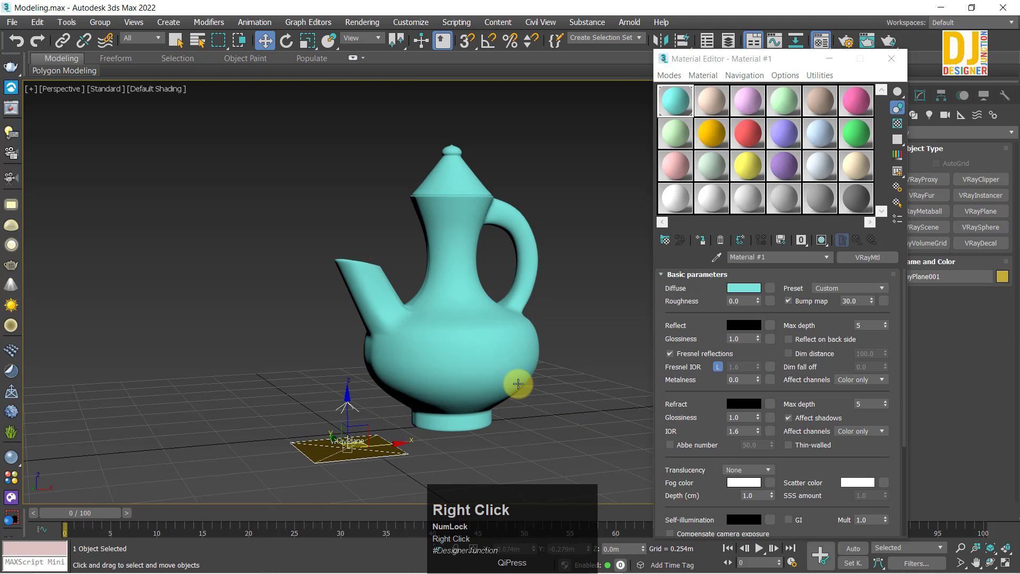
pyautogui.keyDown('alt'); pyautogui.moveTo(519, 399); pyautogui.dragTo(550, 313, button='middle'); pyautogui.keyUp('alt')
pyautogui.click(820, 198)
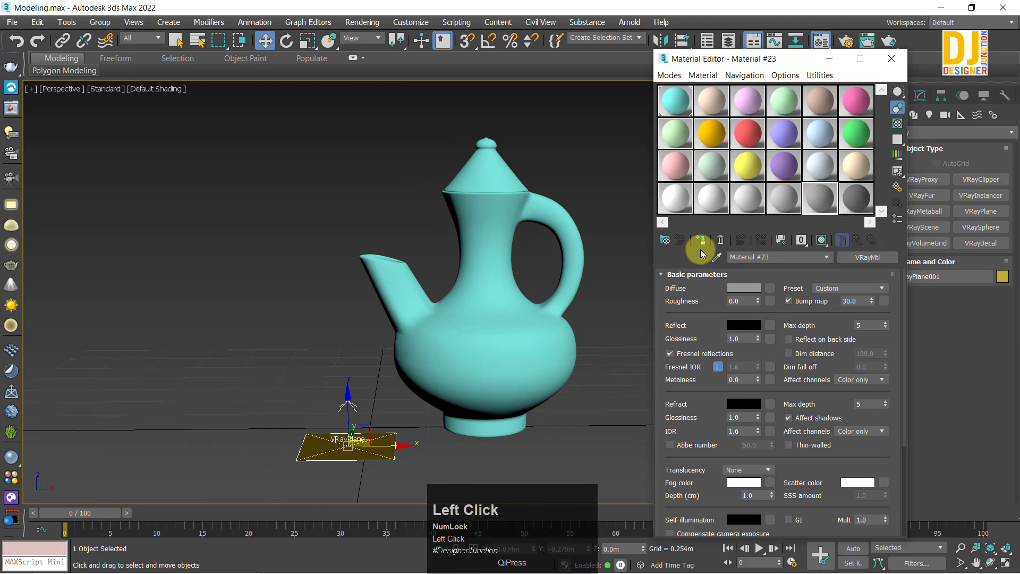
# - Make a copy of the VRayPlane and place it on the ground behind the jug
pyautogui.keyDown('alt'); pyautogui.moveTo(413, 349); pyautogui.dragTo(319, 426, button='middle'); pyautogui.keyUp('alt')
pyautogui.keyDown('shift'); pyautogui.click(143, 399); pyautogui.keyUp('shift')
pyautogui.keyDown('shift'); pyautogui.moveTo(142, 399); pyautogui.dragTo(170, 398); pyautogui.keyUp('shift')
pyautogui.click(511, 349)
# - Undo a freehand rotation of the copied VRayPlane, turn on Angle Snap, and rotate the plane upright to face the jug
pyautogui.press('e')
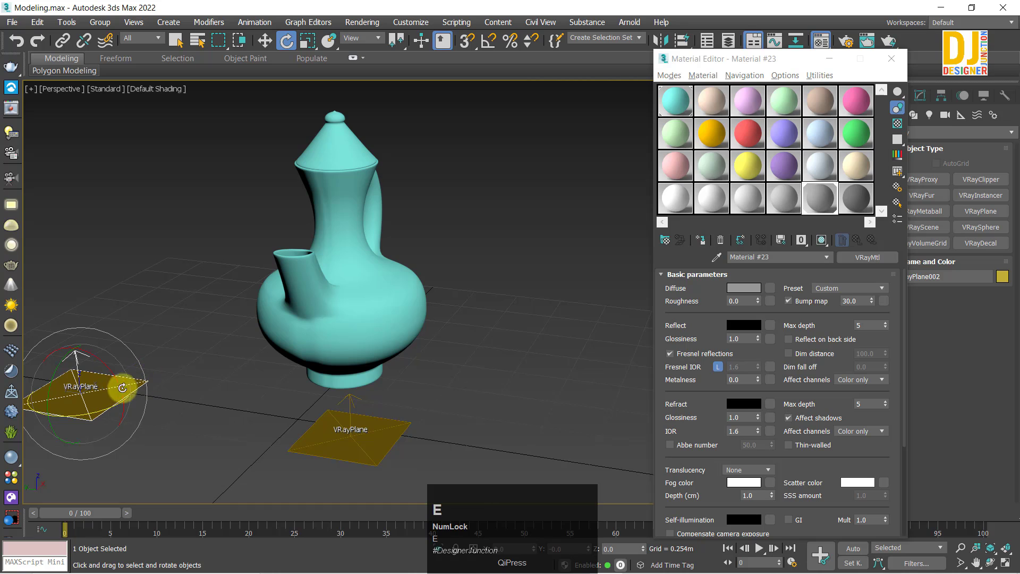
pyautogui.moveTo(115, 383); pyautogui.dragTo(138, 418)
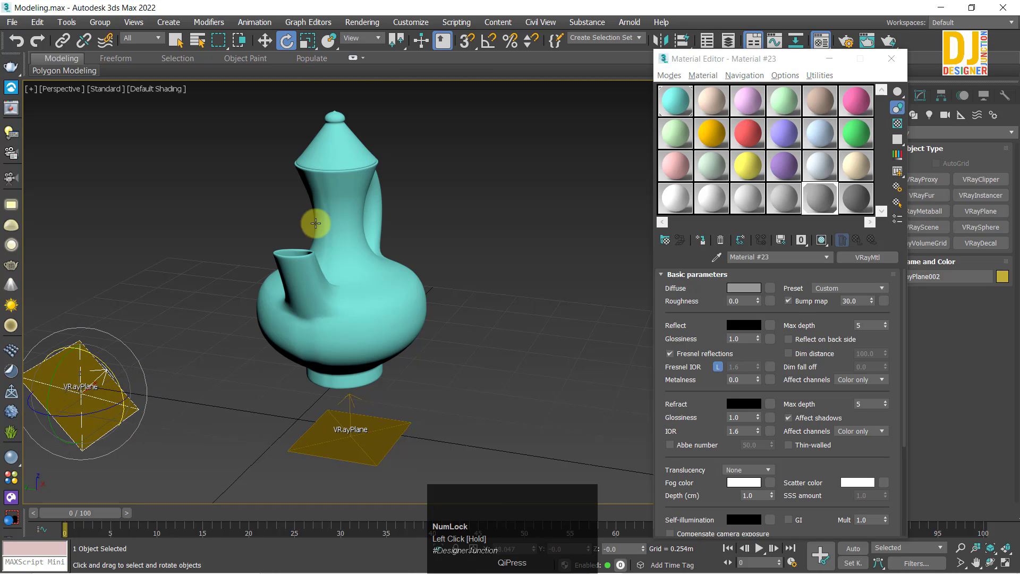
pyautogui.hotkey('ctrl', 'z')
pyautogui.click(486, 46)
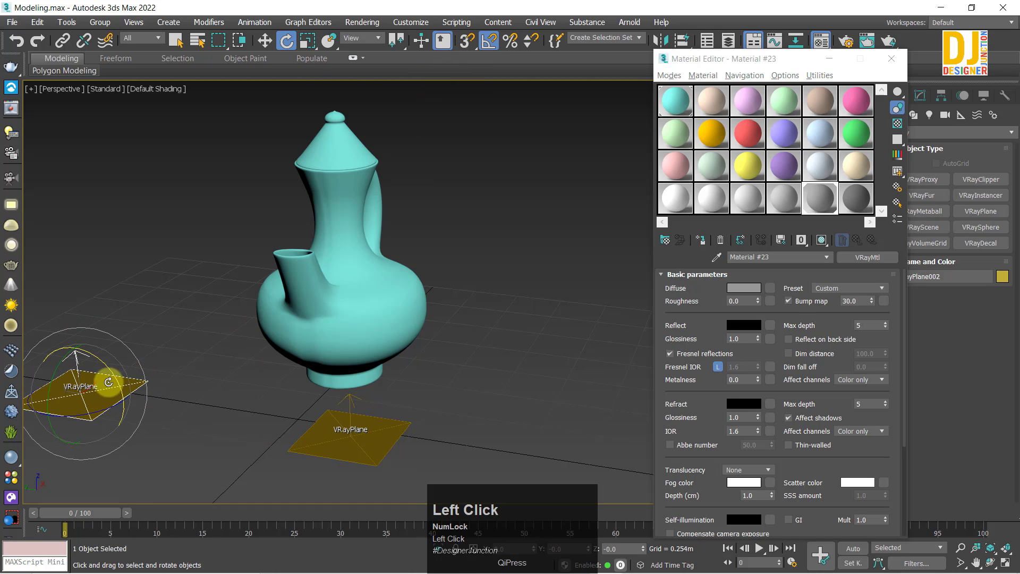
pyautogui.moveTo(109, 382); pyautogui.dragTo(127, 421)
# - Check the upright VRayPlane's orientation and position in the left, top, perspective and front views
pyautogui.press('l')
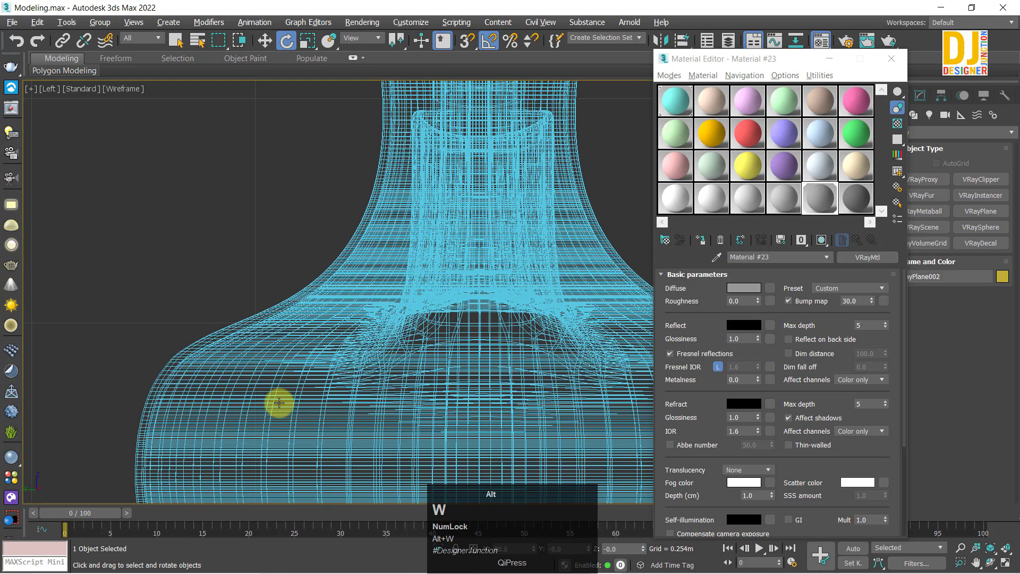
pyautogui.press('z')
pyautogui.scroll(5, 477, 305)
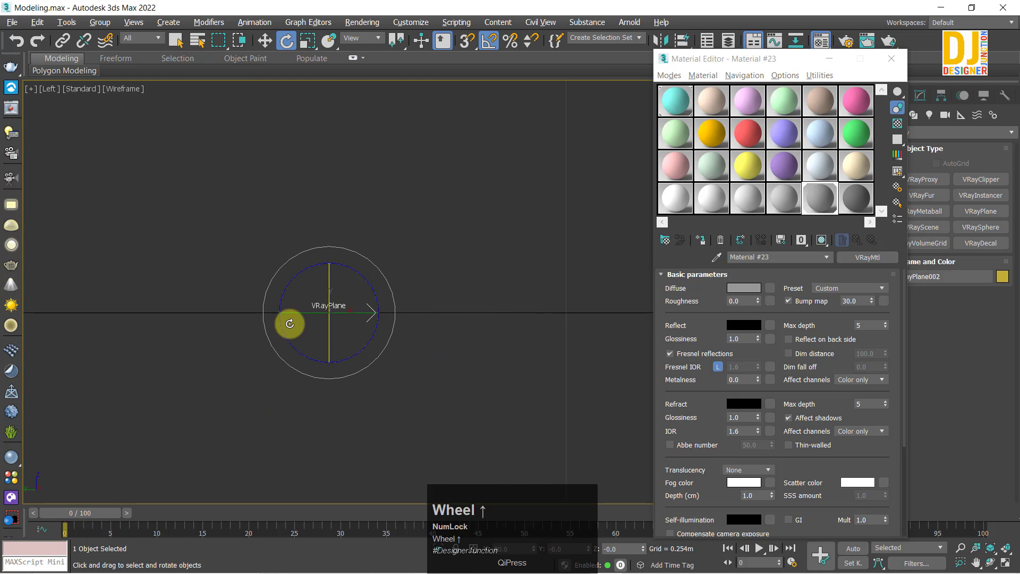
pyautogui.scroll(5, 287, 326)
pyautogui.press('z')
pyautogui.hotkey('alt', 'w')
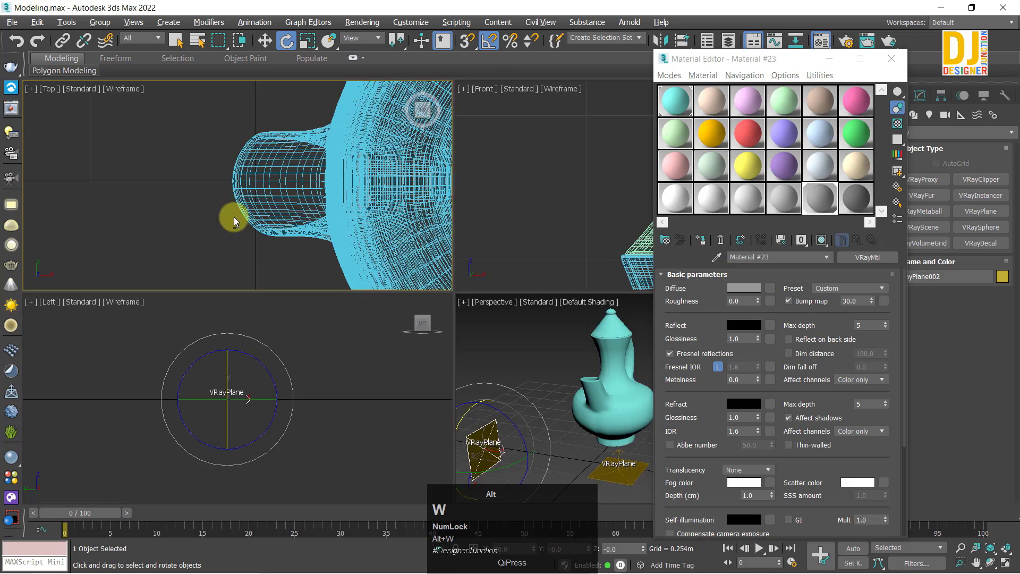
pyautogui.middleClick(234, 217)
pyautogui.hotkey('alt', 'w')
pyautogui.press('z')
pyautogui.hotkey('alt', 'w')
pyautogui.middleClick(538, 385)
pyautogui.hotkey('alt', 'w')
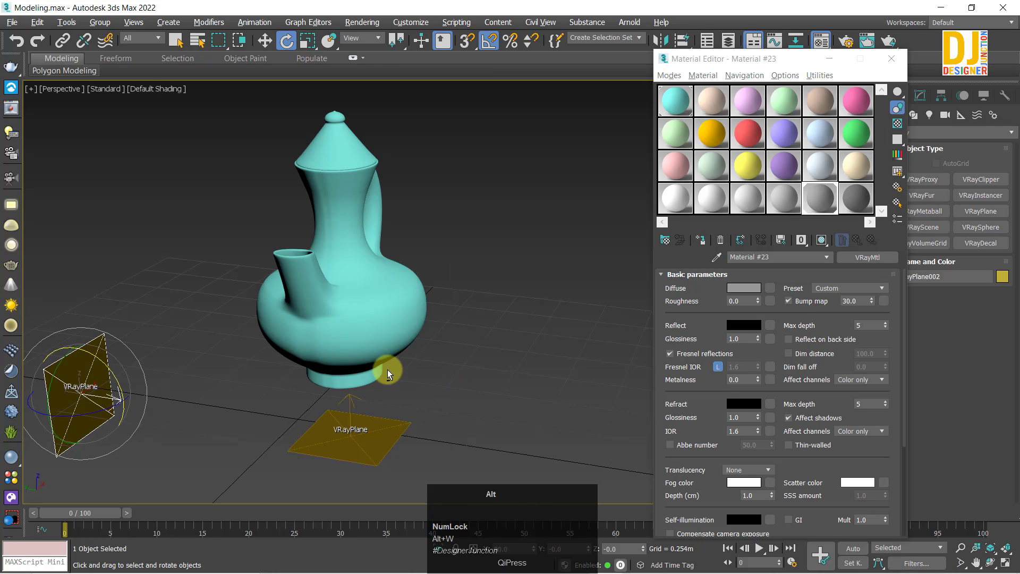
pyautogui.keyDown('alt'); pyautogui.moveTo(387, 369); pyautogui.dragTo(412, 348, button='middle'); pyautogui.keyUp('alt')
pyautogui.hotkey('alt', 'w')
pyautogui.middleClick(485, 221)
pyautogui.hotkey('alt', 'w')
pyautogui.press('z')
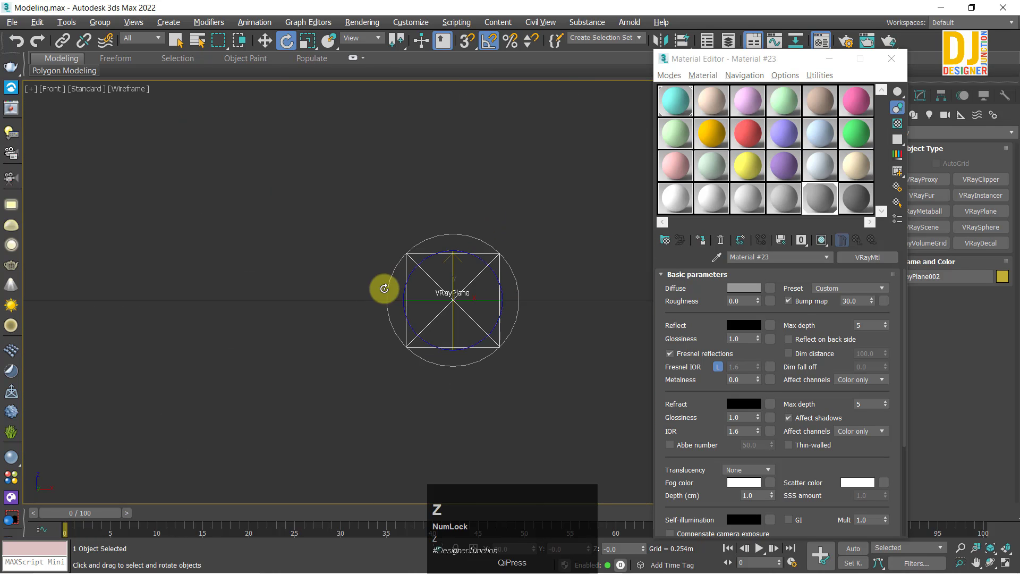
pyautogui.scroll(-4, 383, 288)
pyautogui.hotkey('alt', 'w')
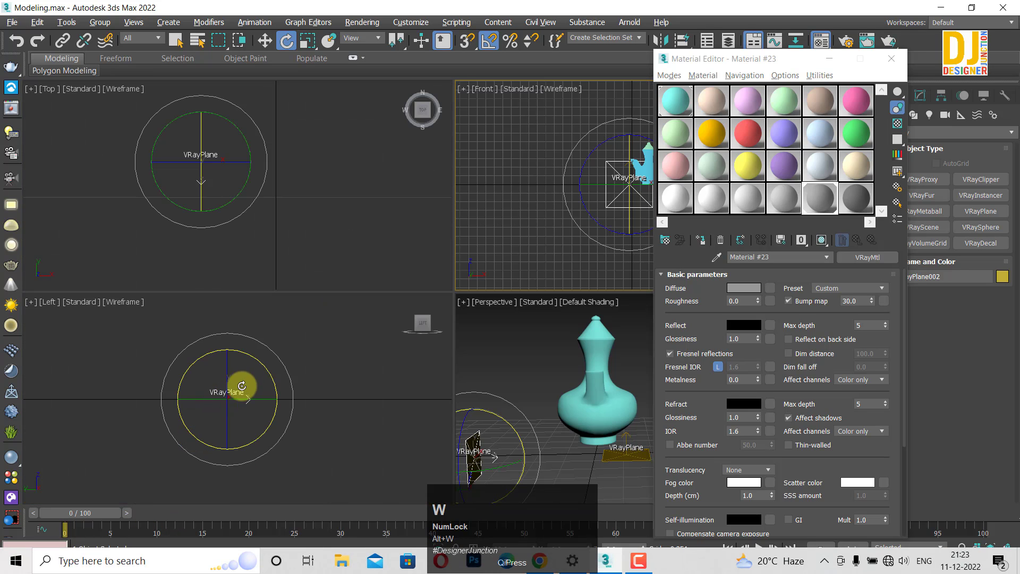
# - In the left view, move the upright VRayPlane higher and slightly farther behind the jug, then deselect it
pyautogui.scroll(-3, 255, 384)
pyautogui.hotkey('alt', 'w')
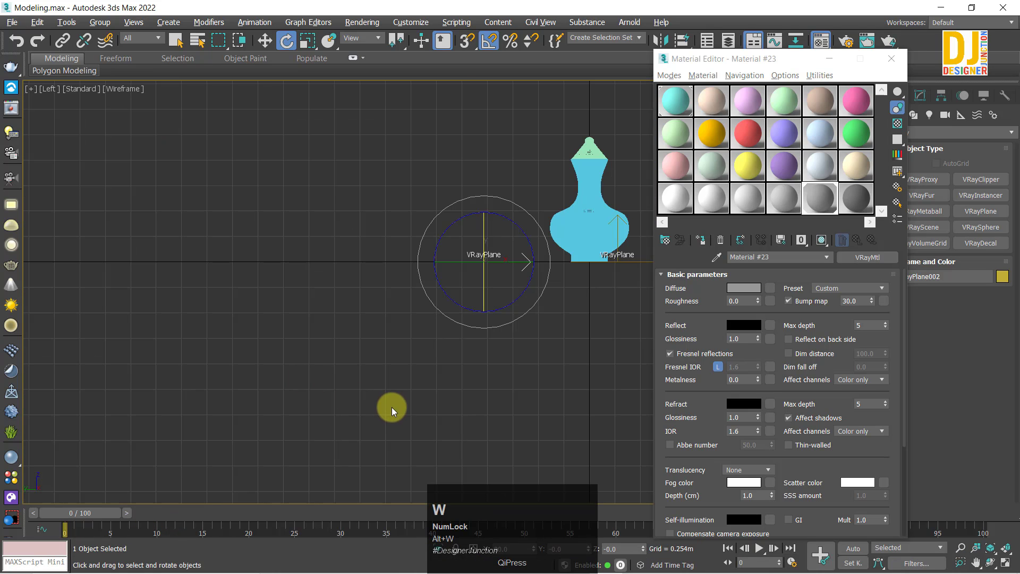
pyautogui.press('w')
pyautogui.moveTo(410, 401); pyautogui.dragTo(276, 395, button='middle')
pyautogui.scroll(2, 298, 334)
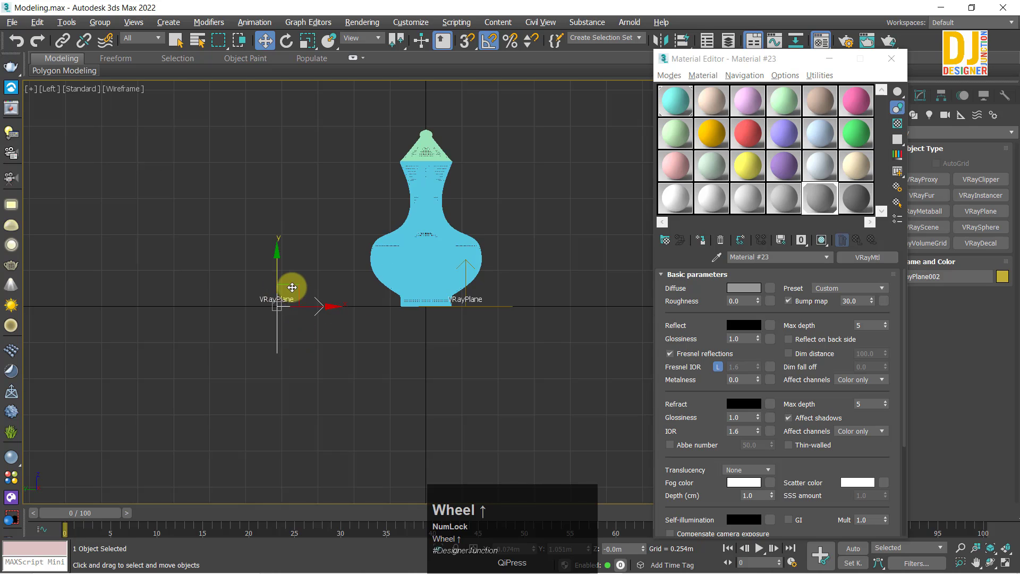
pyautogui.moveTo(290, 289); pyautogui.dragTo(270, 217)
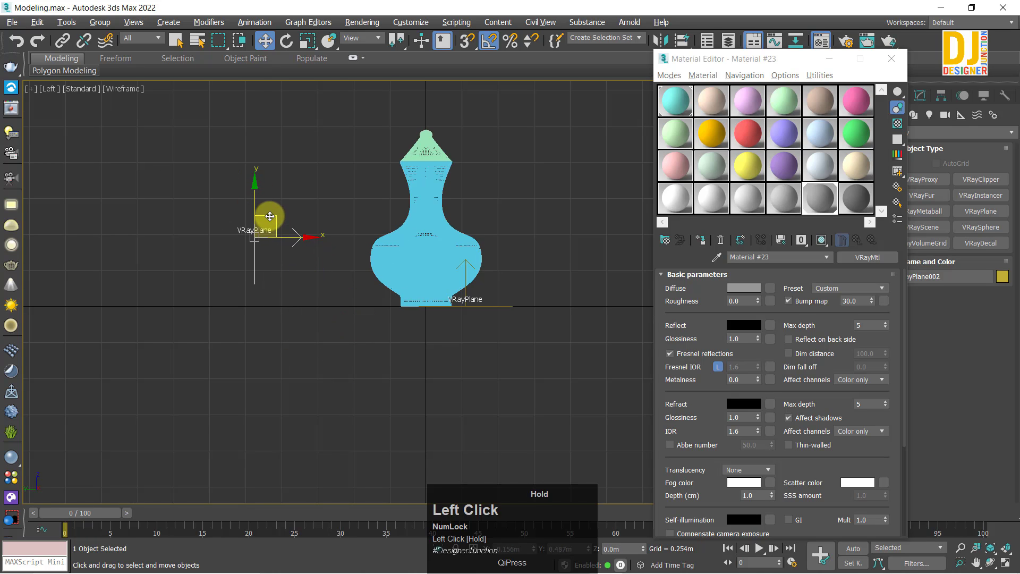
pyautogui.click(328, 427)
# - Frame the jug and both planes from the side in the perspective view and reposition the Material Editor window
pyautogui.hotkey('alt', 'w')
pyautogui.hotkey('alt', 'w')
pyautogui.press('z')
pyautogui.keyDown('alt'); pyautogui.moveTo(525, 341); pyautogui.dragTo(376, 339, button='middle'); pyautogui.keyUp('alt')
pyautogui.scroll(-2, 285, 233)
pyautogui.click(635, 183)
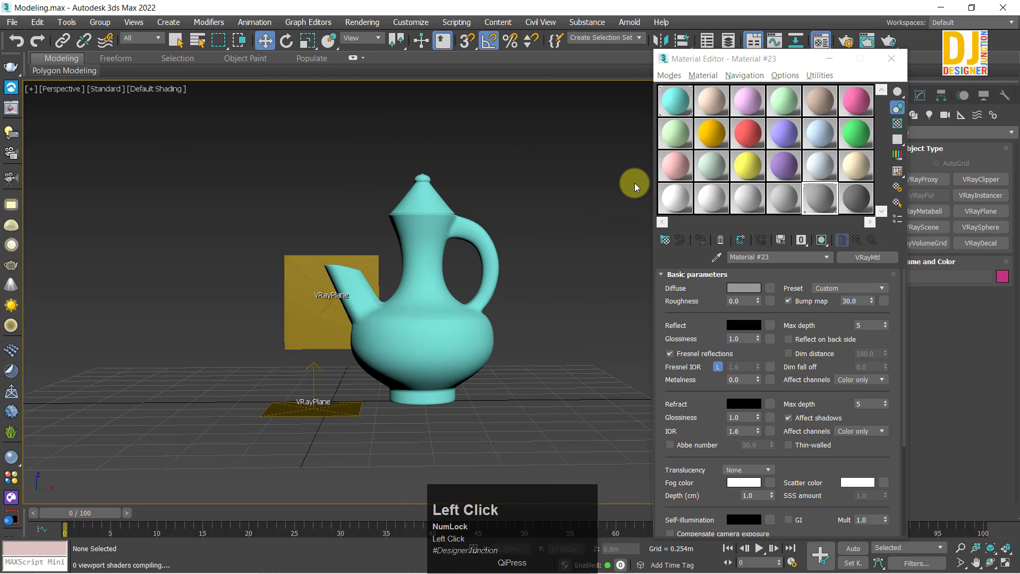
pyautogui.moveTo(679, 62); pyautogui.dragTo(629, 93)
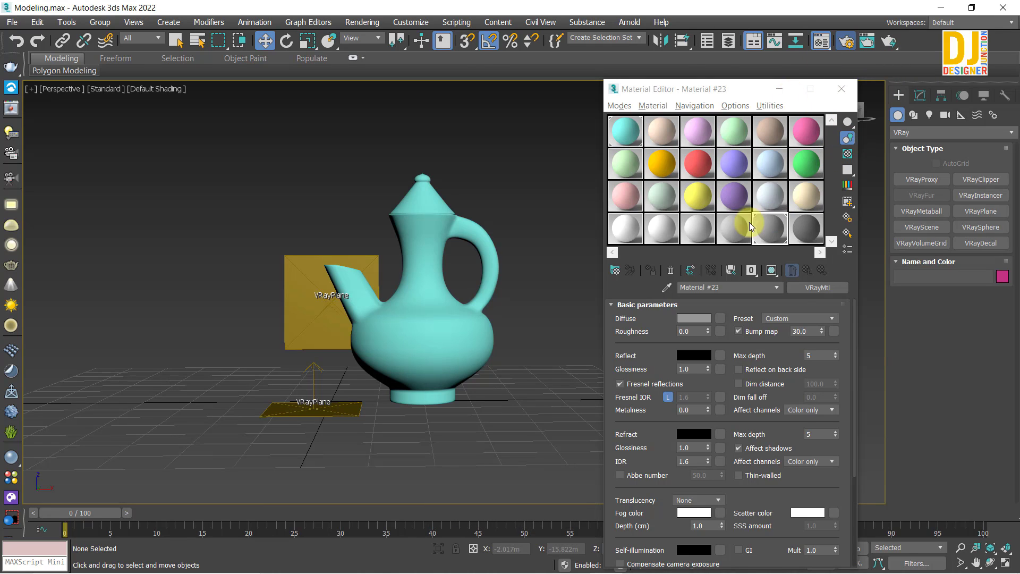
# - In the render setup, set the image sampler type to Bucket with a max subdivs of 4
pyautogui.press('F10')
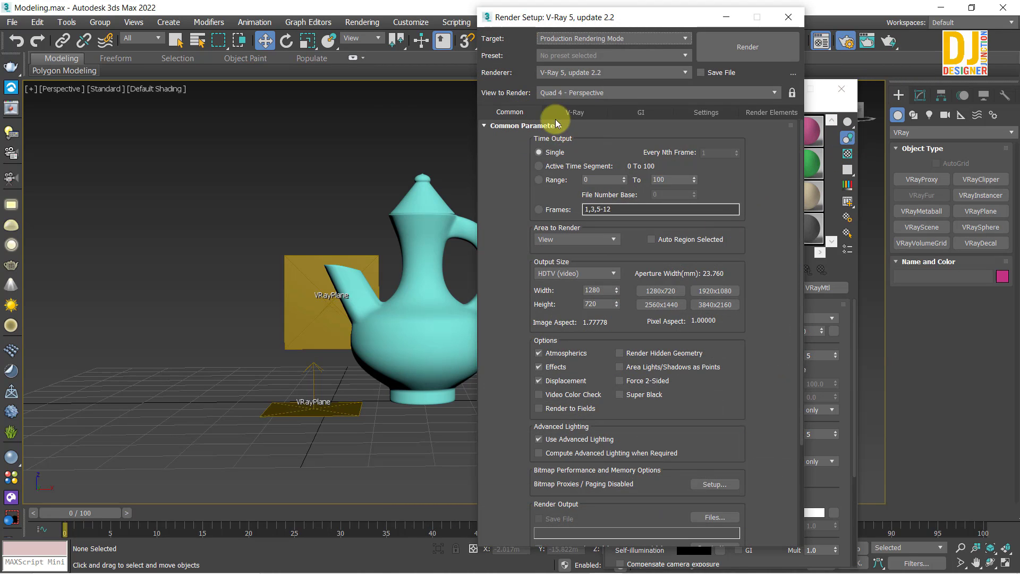
pyautogui.click(574, 114)
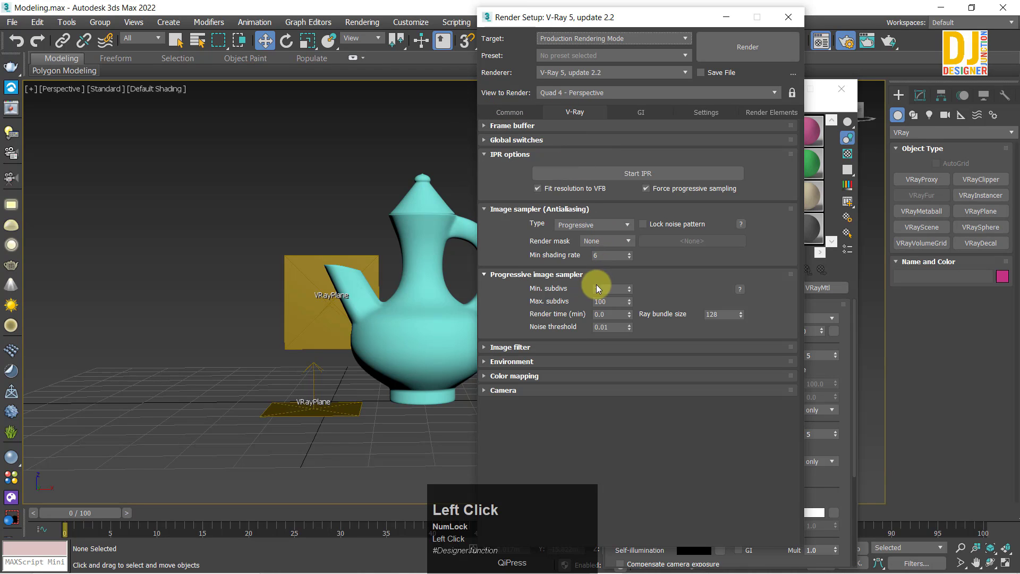
pyautogui.click(601, 225)
pyautogui.click(596, 233)
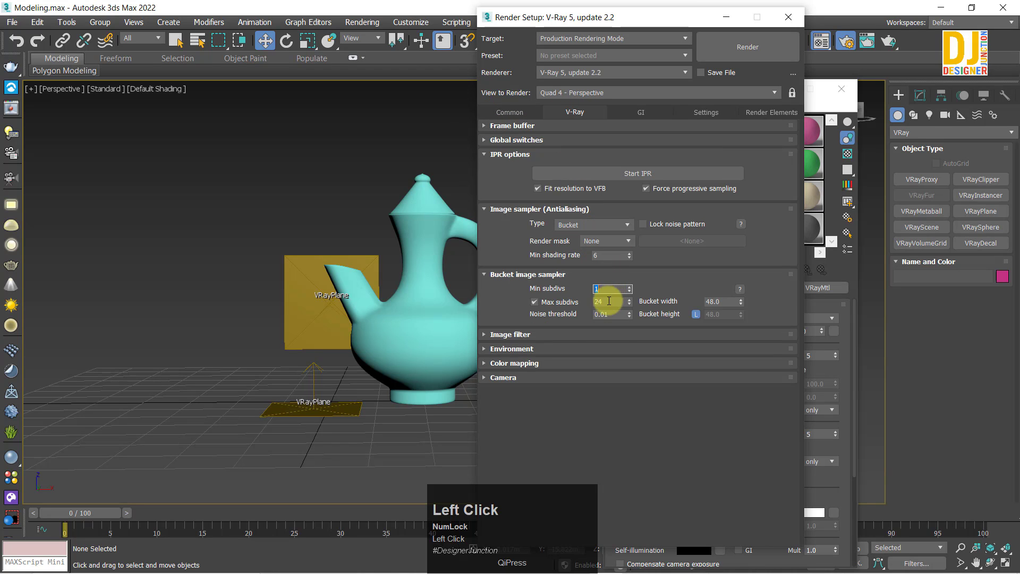
pyautogui.doubleClick(604, 306)
pyautogui.write('4')
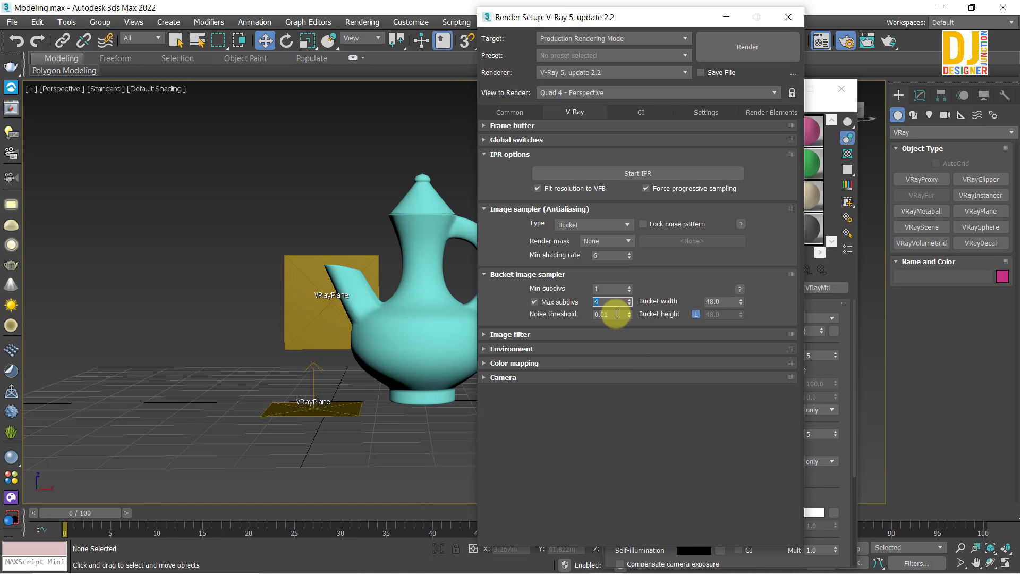
# - Set the V-Ray image filter to Mitchell-Netravali
pyautogui.click(527, 335)
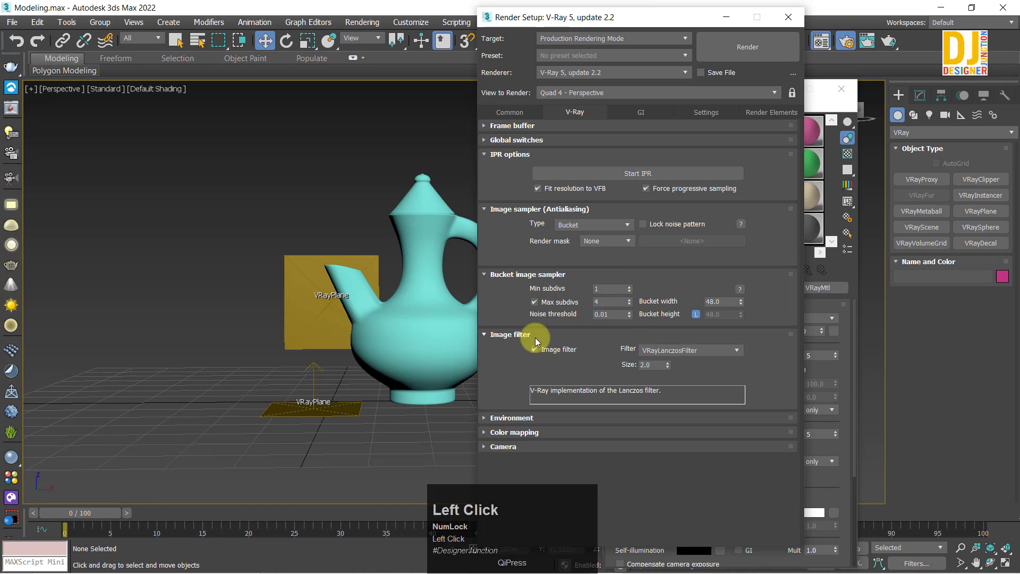
pyautogui.click(664, 363)
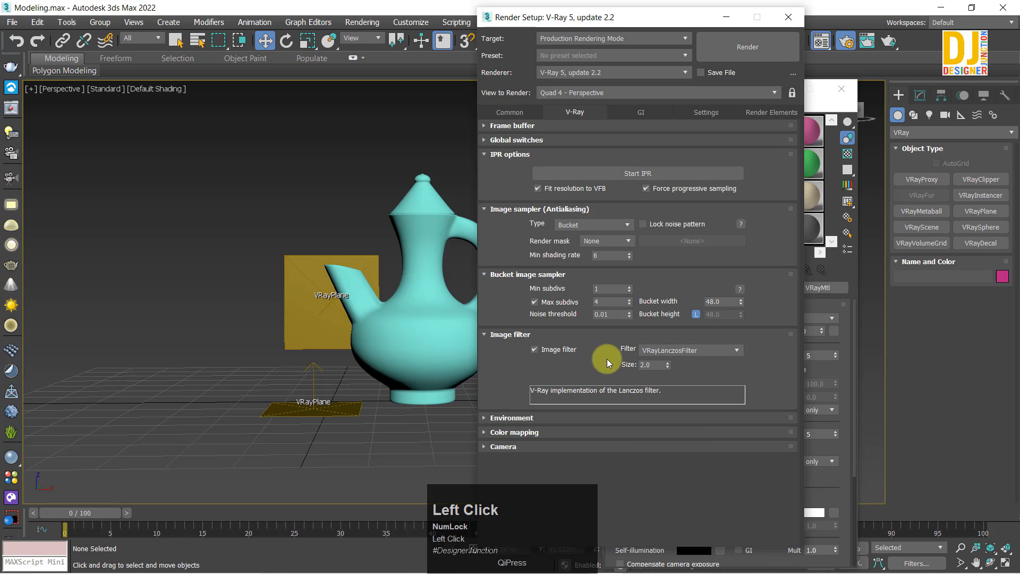
pyautogui.click(512, 335)
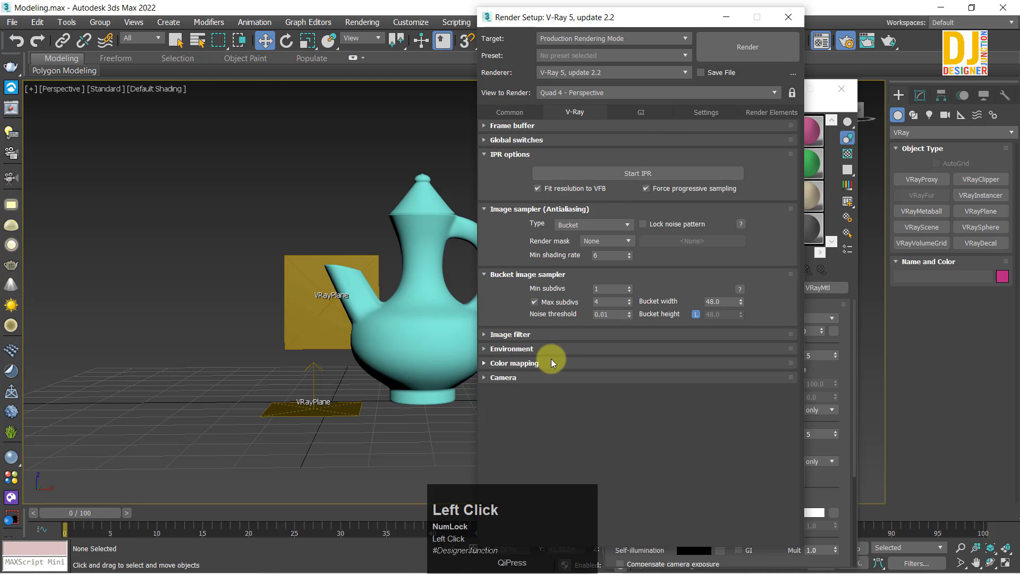
pyautogui.click(534, 336)
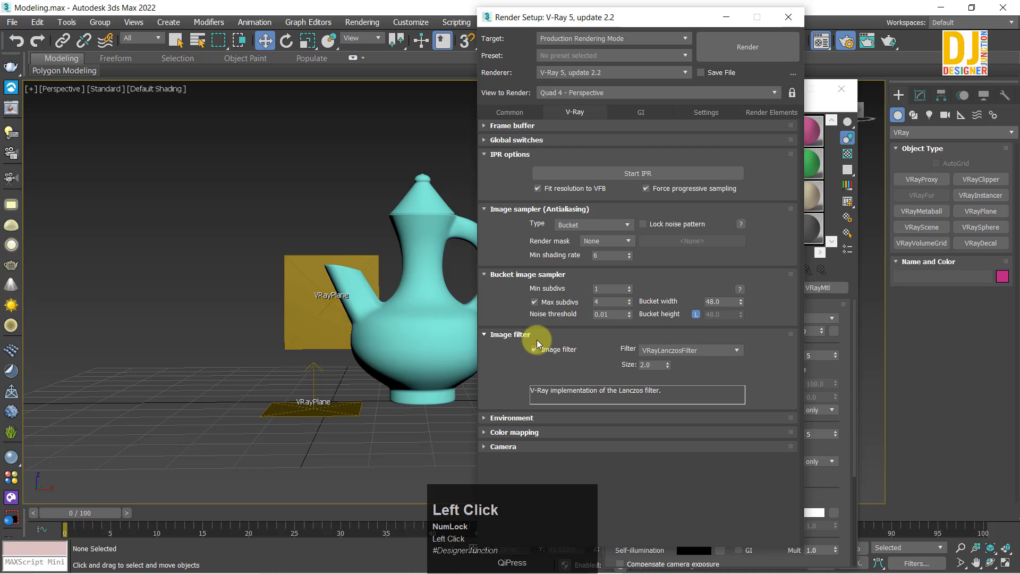
pyautogui.click(675, 353)
pyautogui.click(661, 463)
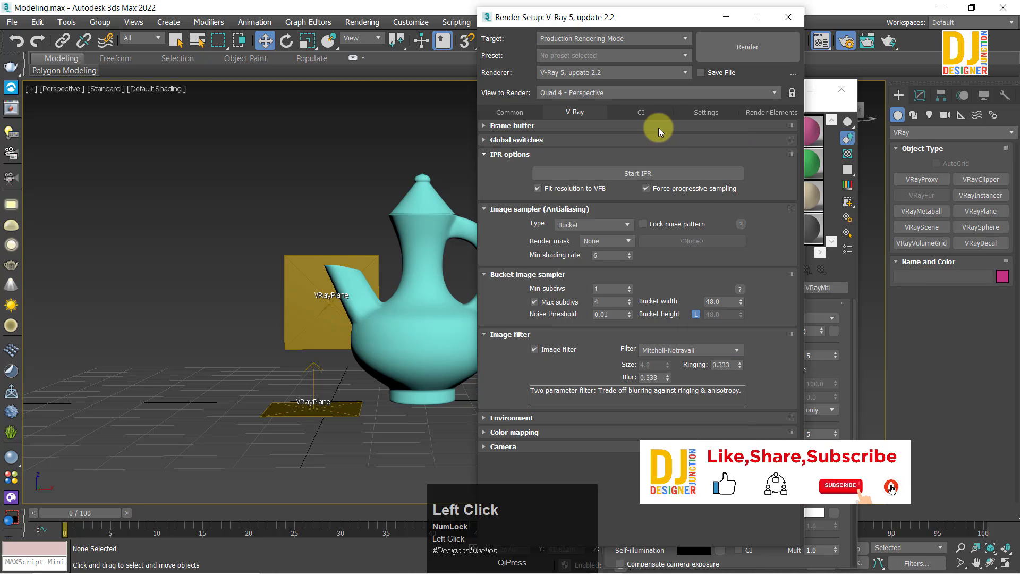
# - Set the primary GI engine to Irradiance map and choose the Low preset for it
pyautogui.click(642, 111)
pyautogui.click(630, 154)
pyautogui.click(622, 161)
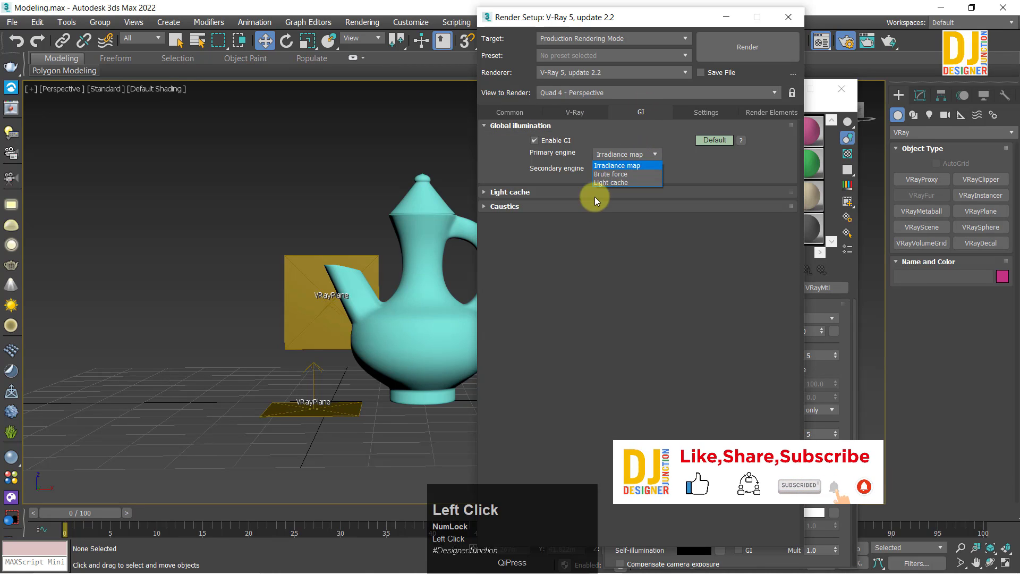
pyautogui.click(615, 211)
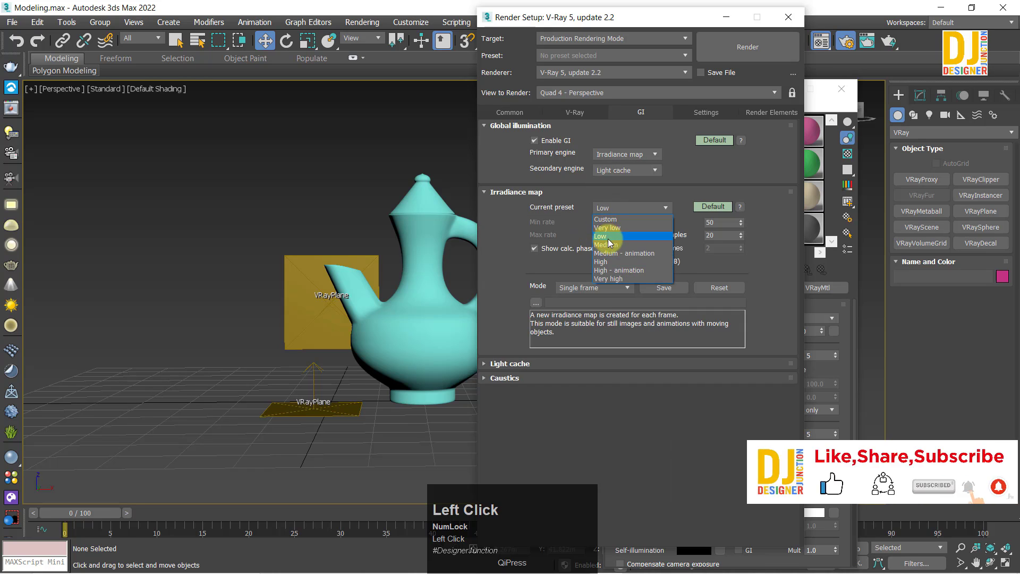
pyautogui.click(610, 244)
pyautogui.click(535, 193)
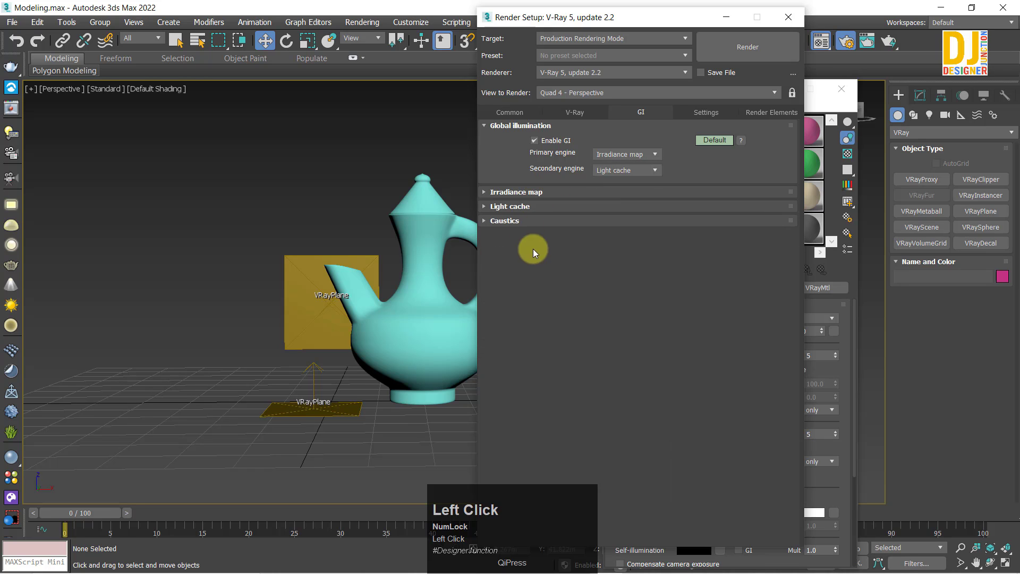
# - Set the light cache subdivs to 200
pyautogui.click(525, 207)
pyautogui.doubleClick(603, 235)
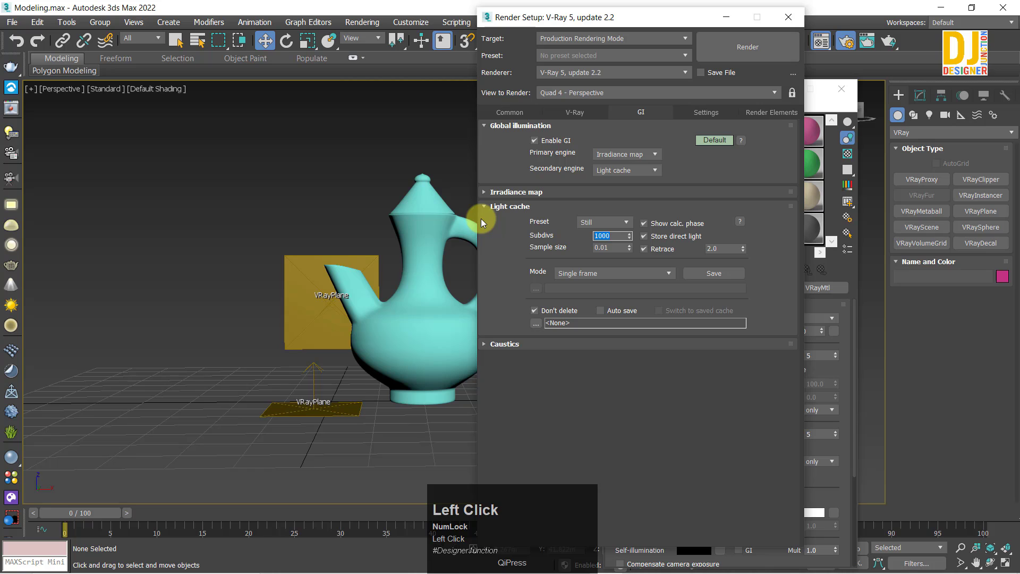
pyautogui.write('200')
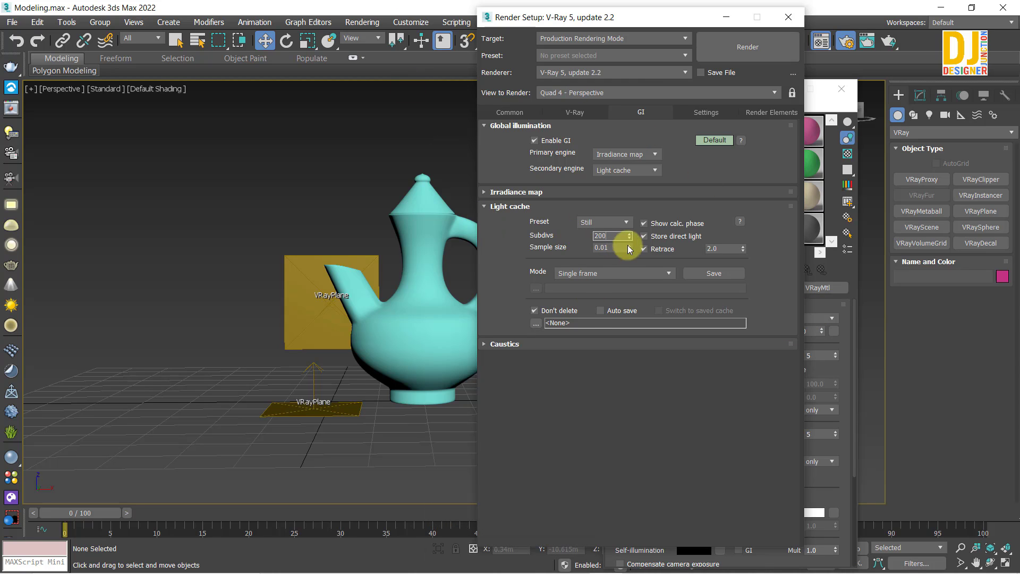
# - Look through the system settings, render elements, common, V-Ray and GI settings, and close the render setup
pyautogui.click(706, 114)
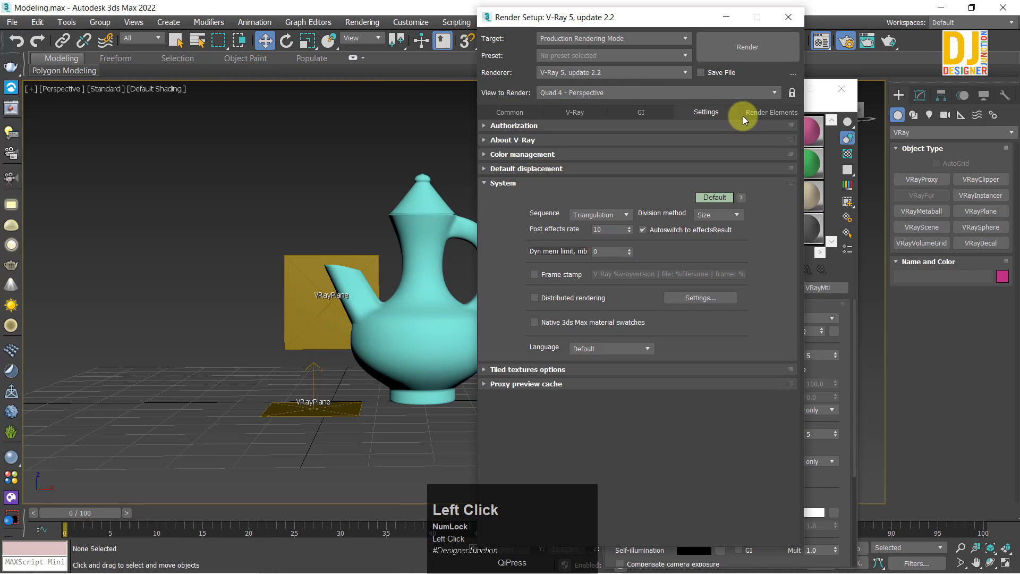
pyautogui.click(744, 113)
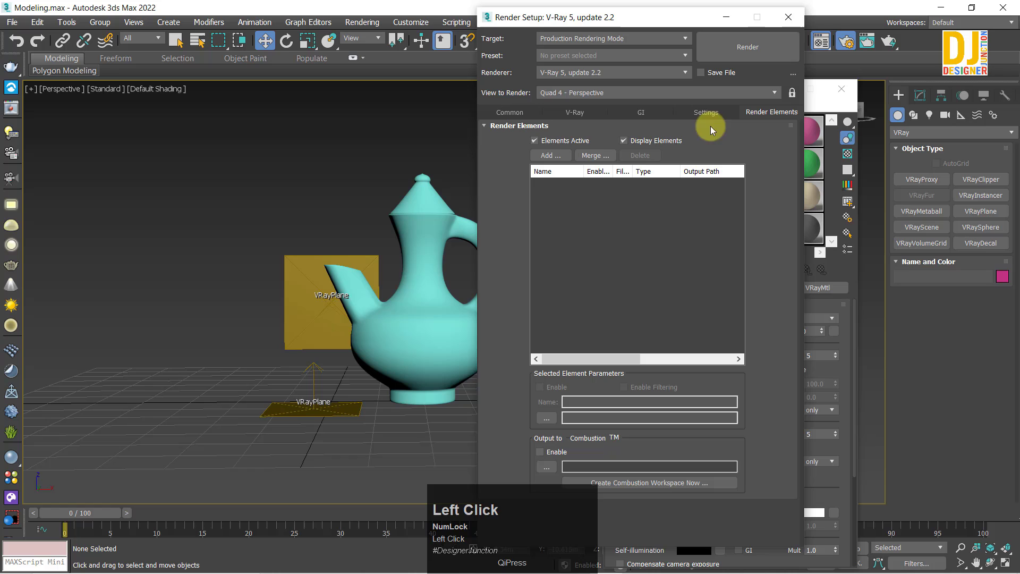
pyautogui.click(504, 113)
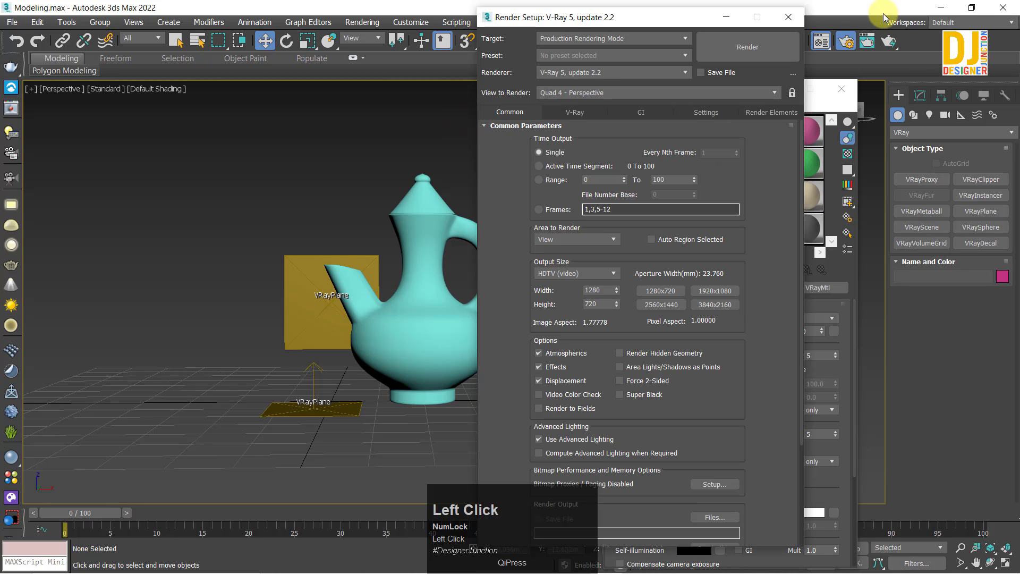
pyautogui.click(569, 112)
pyautogui.click(640, 112)
pyautogui.click(699, 112)
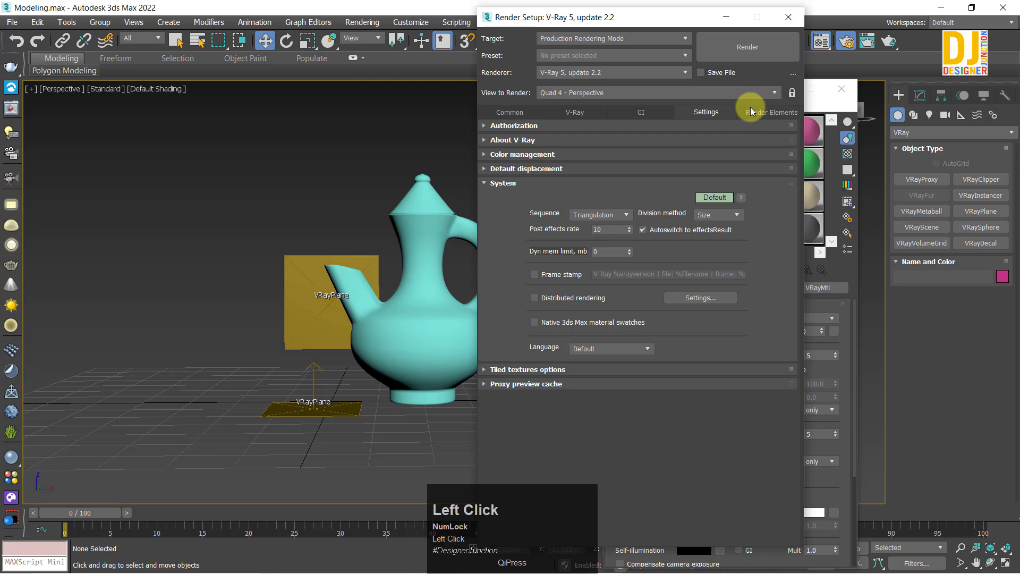
pyautogui.click(749, 111)
pyautogui.click(496, 113)
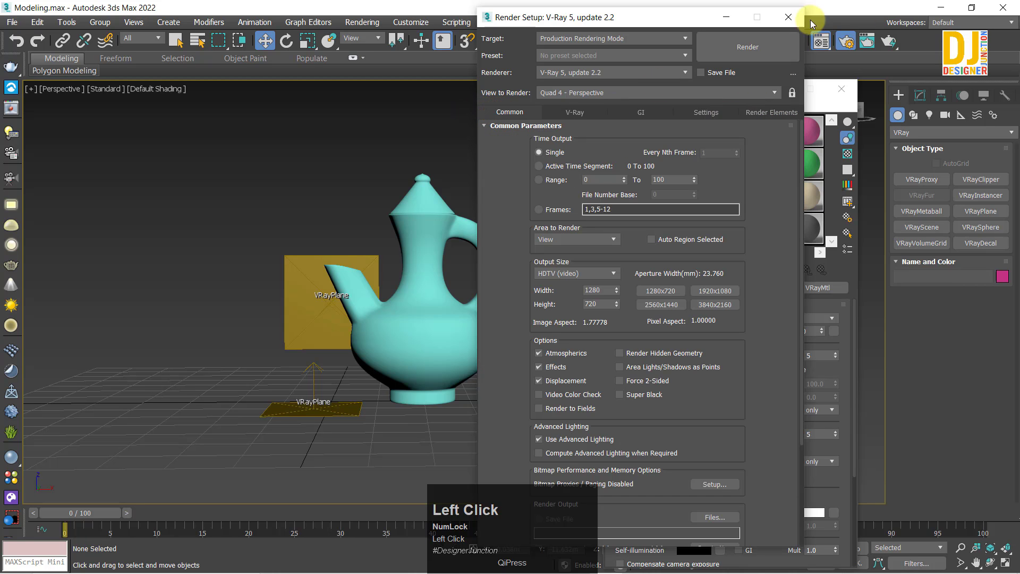
pyautogui.click(789, 20)
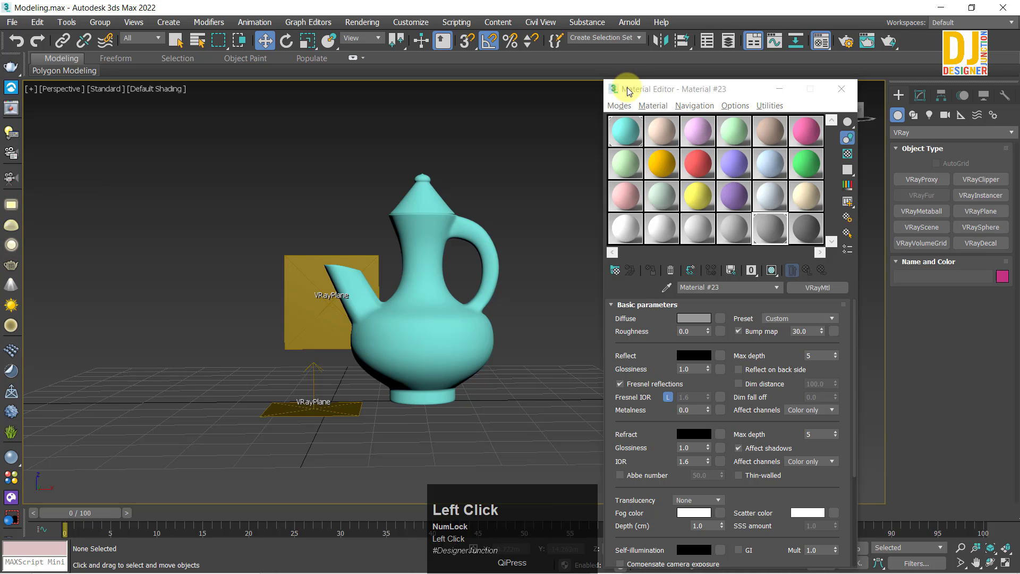
# - Close the Material Editor and draw a V-Ray plane light about 1.68 by 1.60 m around the jug in the top view
pyautogui.moveTo(632, 88); pyautogui.dragTo(736, 214)
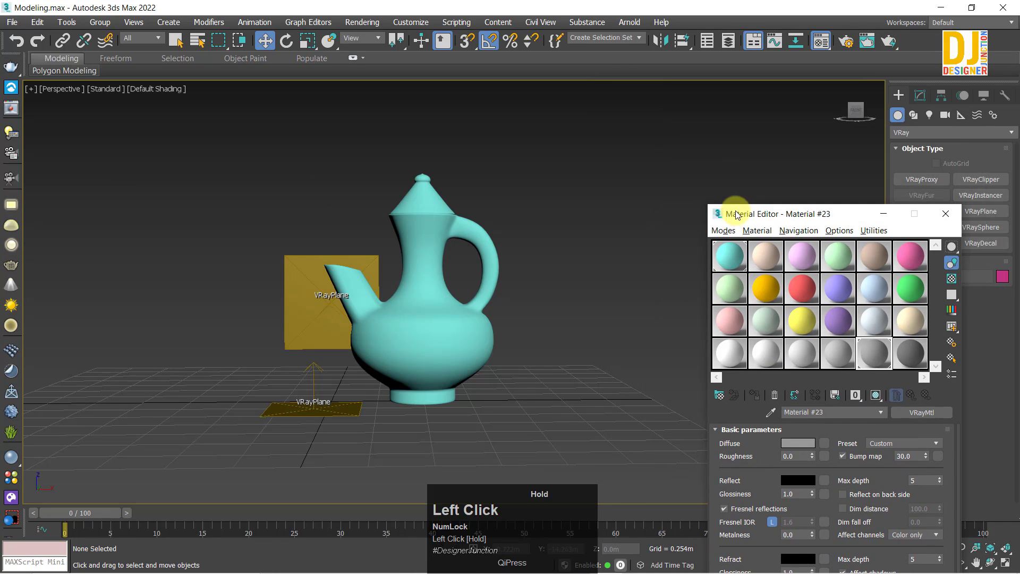
pyautogui.click(623, 203)
pyautogui.click(6, 210)
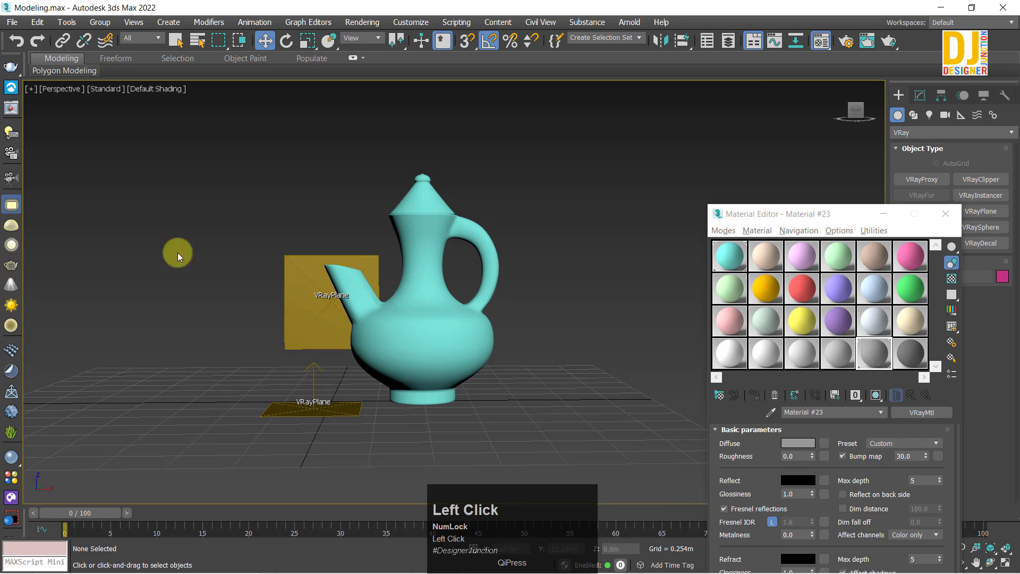
pyautogui.scroll(-3, 336, 231)
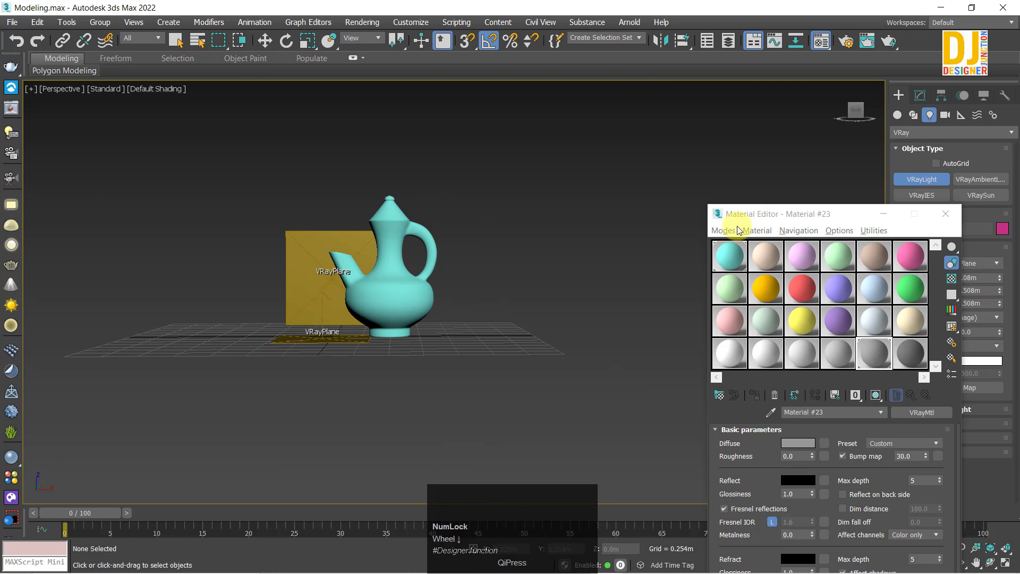
pyautogui.click(946, 214)
pyautogui.hotkey('alt', 'w')
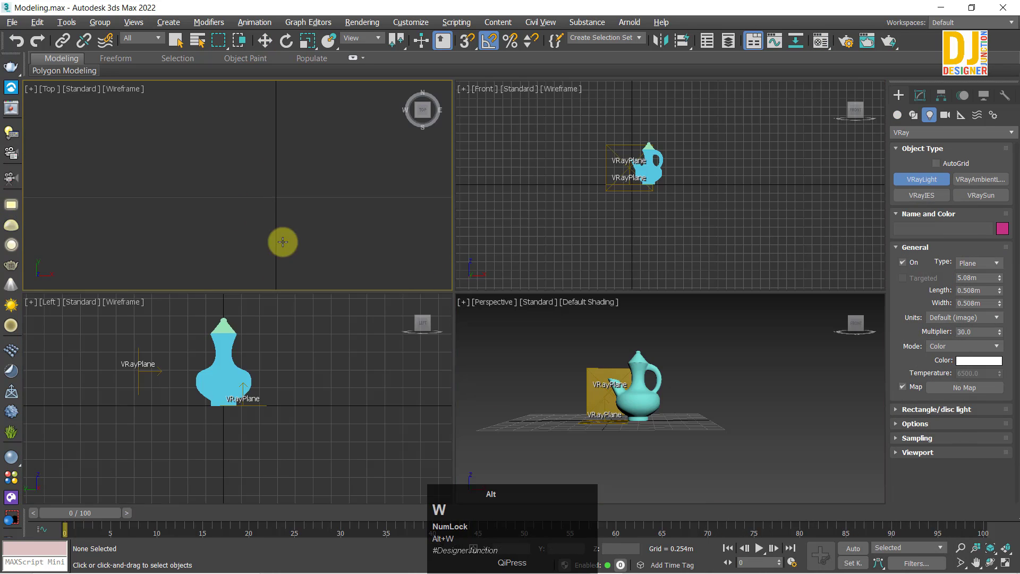
pyautogui.hotkey('alt', 'w')
pyautogui.press('z')
pyautogui.scroll(-3, 474, 303)
pyautogui.scroll(4, 411, 281)
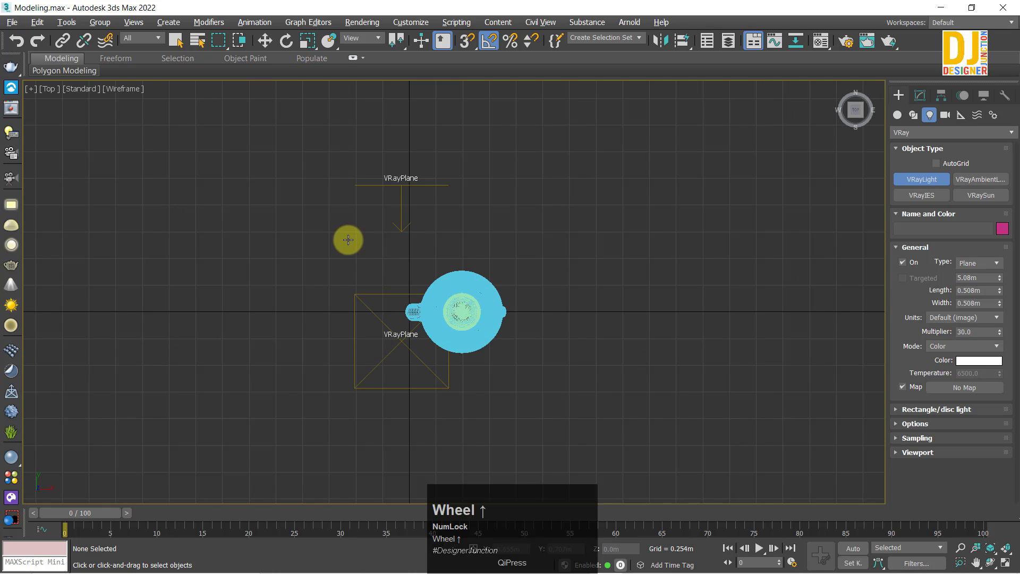
pyautogui.moveTo(381, 235); pyautogui.dragTo(557, 402)
pyautogui.press('w')
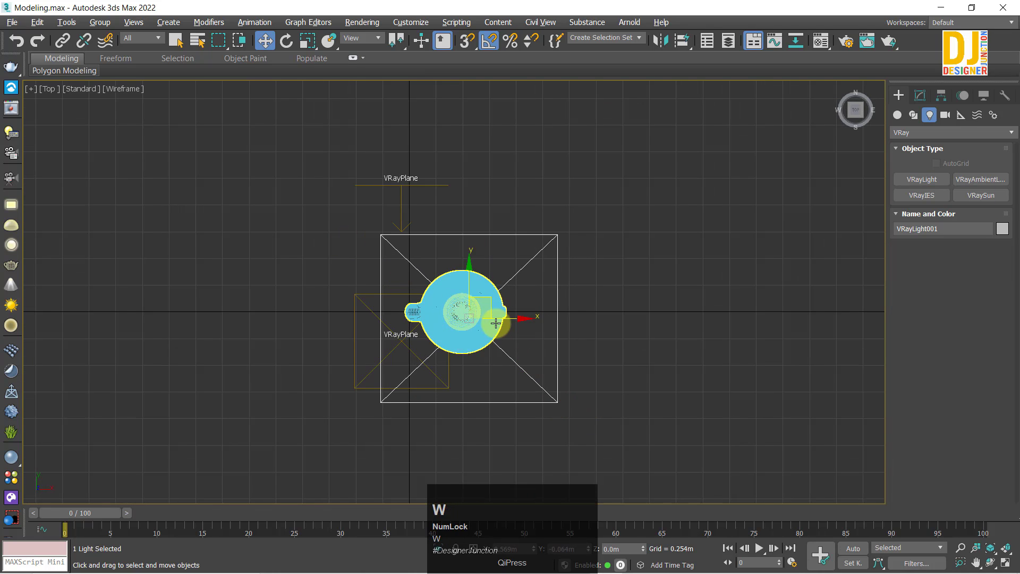
# - Move the plane light in the top view so that it is centred on the jug's lid
pyautogui.press('z')
pyautogui.scroll(-3, 473, 292)
pyautogui.moveTo(477, 270); pyautogui.dragTo(460, 310)
pyautogui.press('z')
pyautogui.scroll(3, 458, 291)
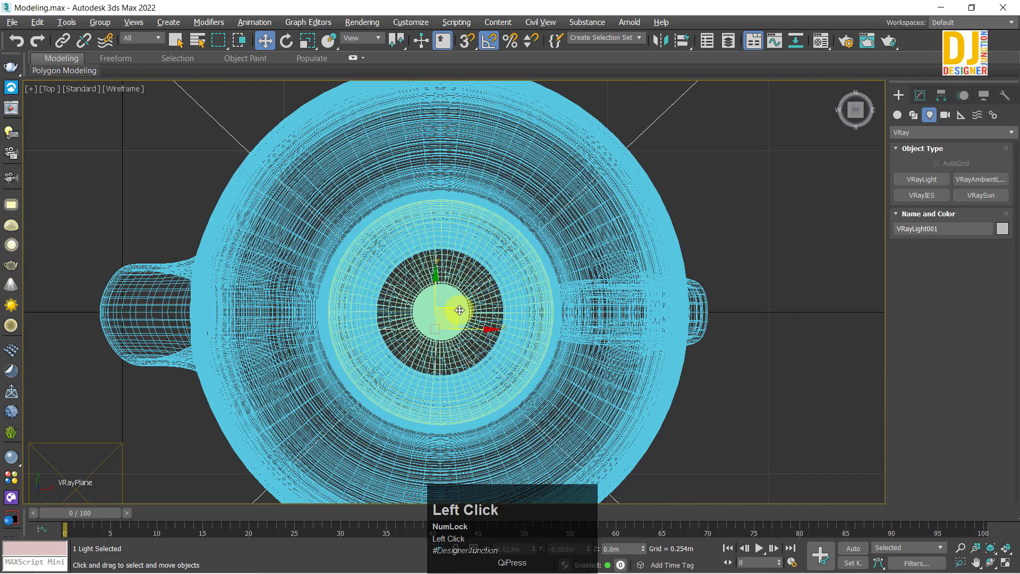
# - In the front view, raise the plane light above the jug to a height of about 2.0 m
pyautogui.hotkey('alt', 'w')
pyautogui.hotkey('alt', 'w')
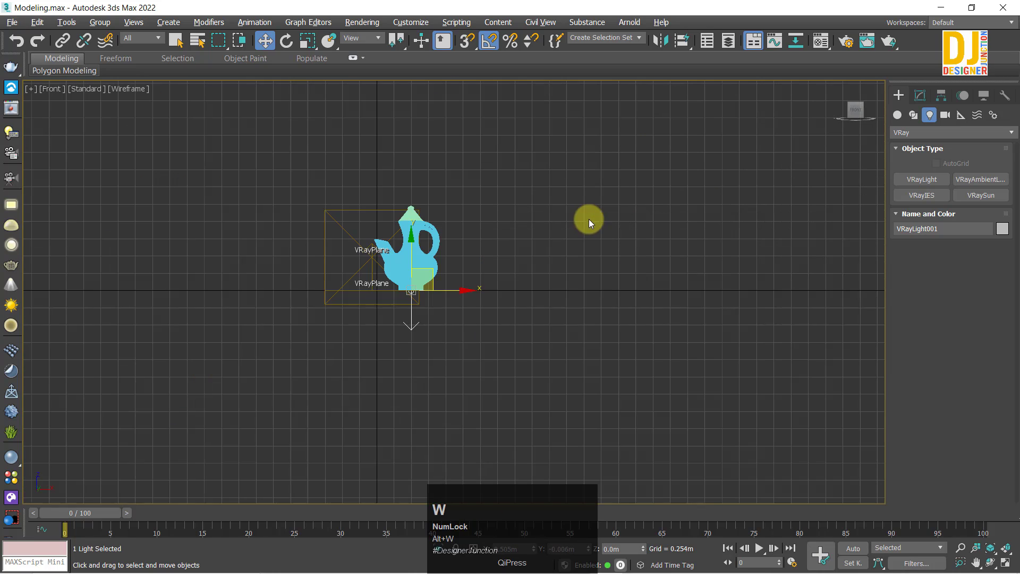
pyautogui.scroll(-2, 435, 239)
pyautogui.moveTo(432, 239); pyautogui.dragTo(467, 322, button='middle')
pyautogui.moveTo(456, 322); pyautogui.dragTo(478, 232)
pyautogui.scroll(2, 453, 303)
pyautogui.scroll(2, 456, 257)
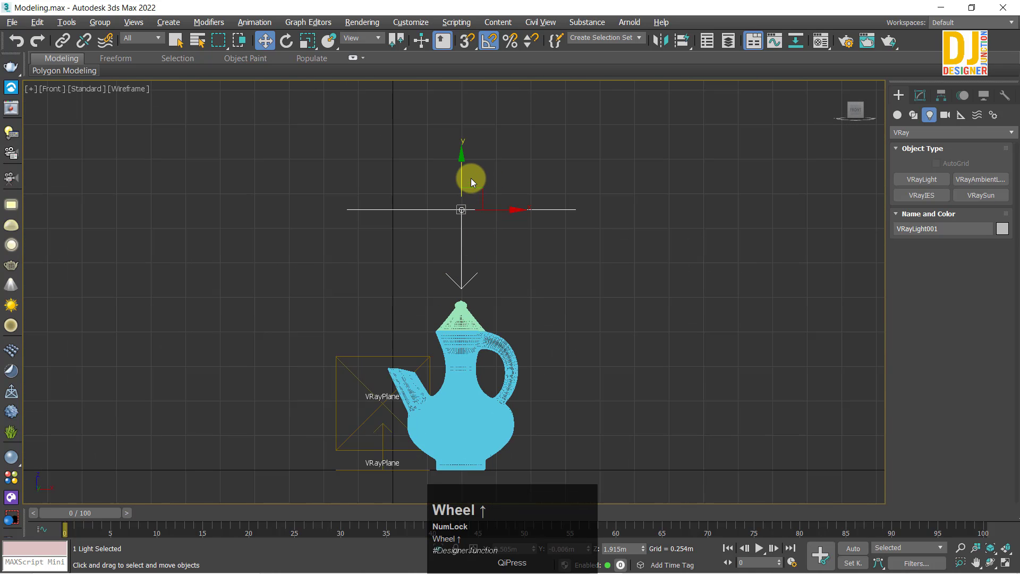
pyautogui.moveTo(463, 175); pyautogui.dragTo(484, 164)
# - Check the light from the top and in perspective, set its multiplier to 1.0 and turn on its Invisible option
pyautogui.hotkey('alt', 'w')
pyautogui.hotkey('alt', 'w')
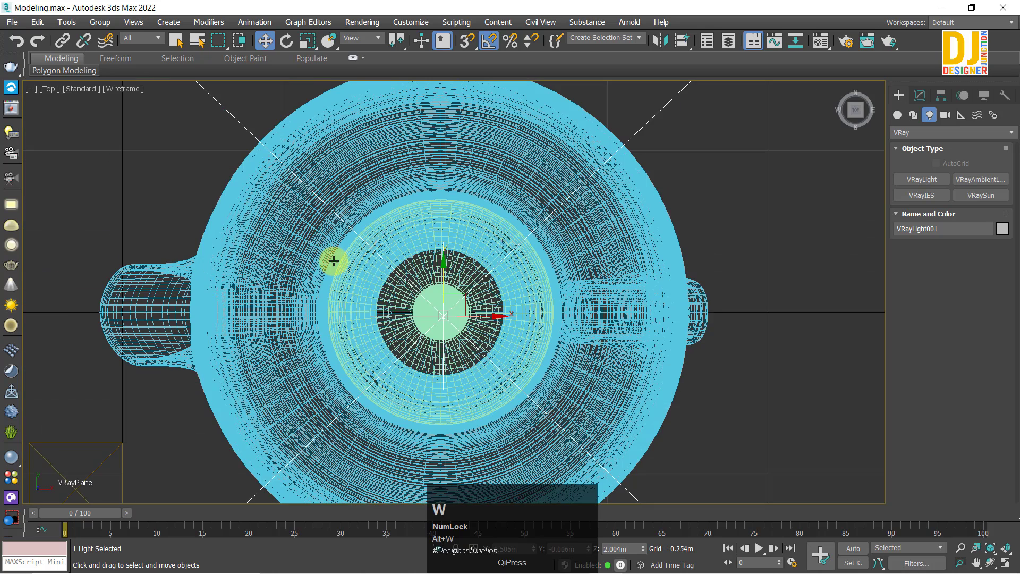
pyautogui.press('z')
pyautogui.hotkey('alt', 'w')
pyautogui.hotkey('alt', 'w')
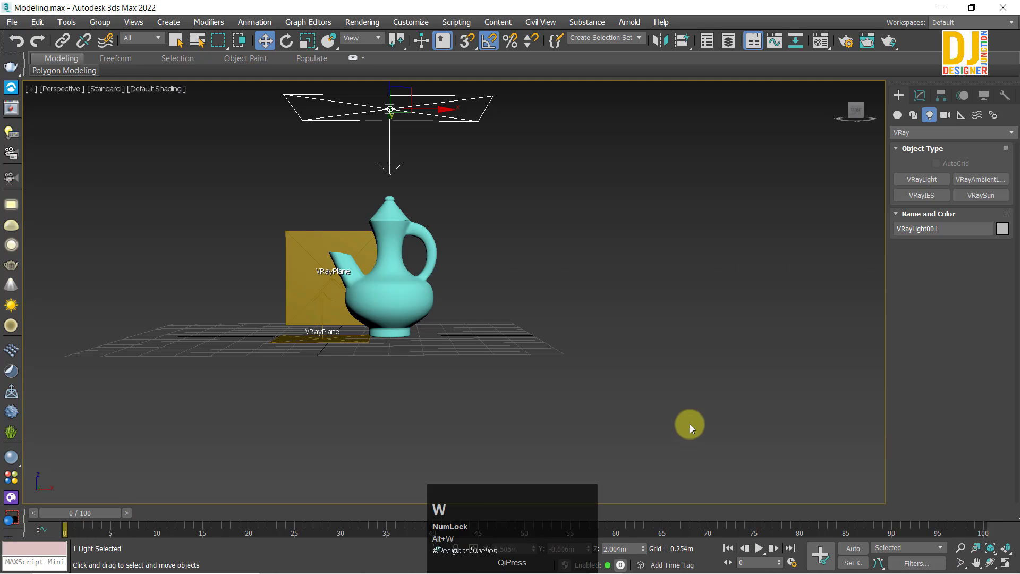
pyautogui.click(920, 96)
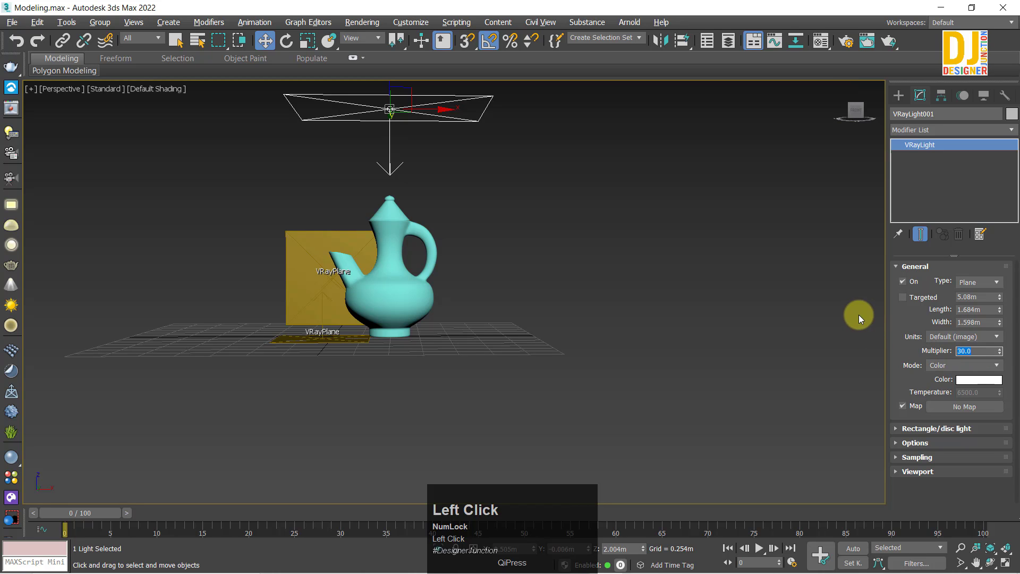
pyautogui.write('1')
pyautogui.press('Return')
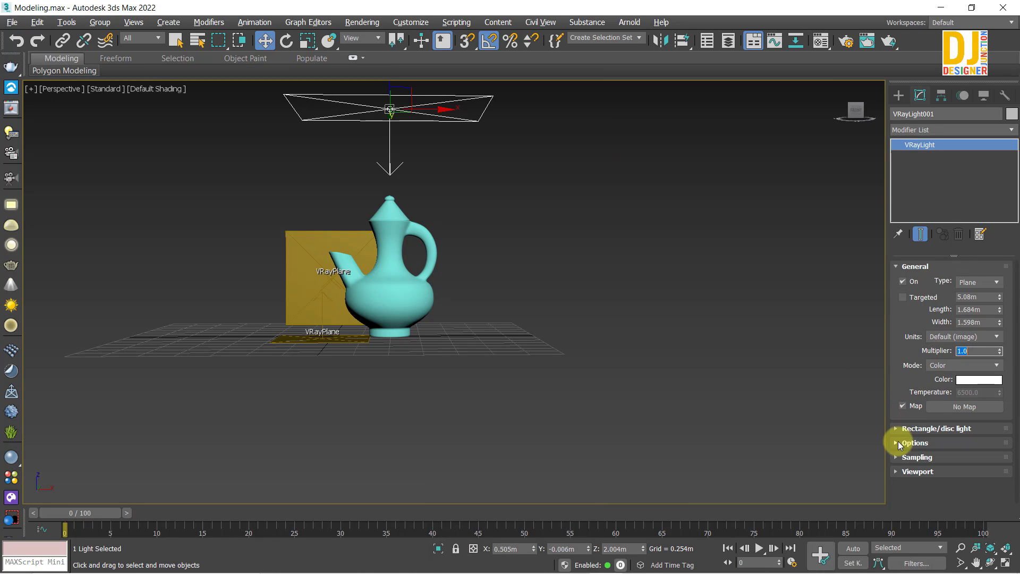
pyautogui.click(912, 443)
# - Turn on safe frames in the perspective view
pyautogui.moveTo(490, 366); pyautogui.dragTo(474, 319, button='middle')
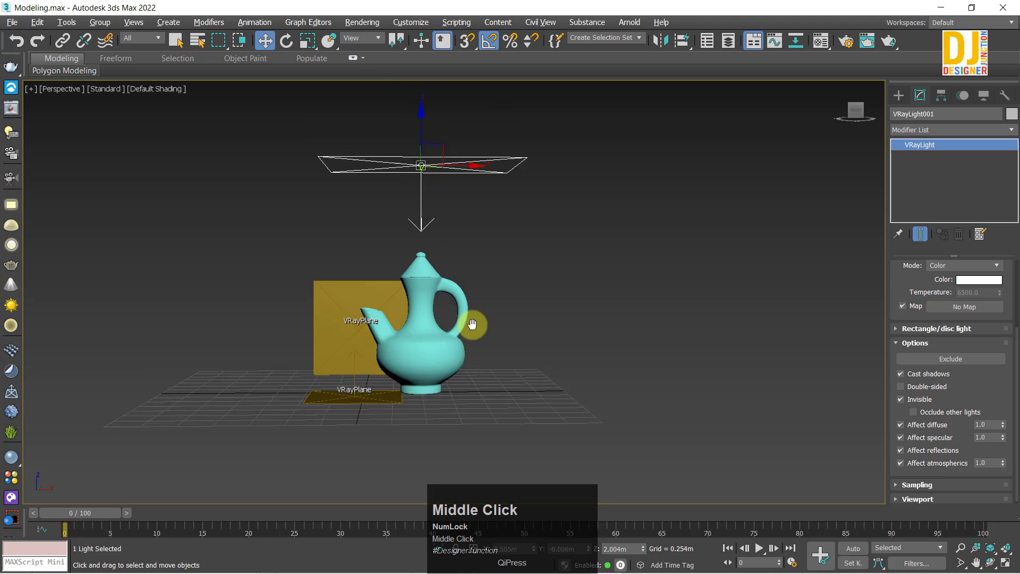
pyautogui.click(606, 291)
pyautogui.keyDown('alt'); pyautogui.moveTo(439, 235); pyautogui.dragTo(465, 239, button='middle'); pyautogui.keyUp('alt')
pyautogui.rightClick(44, 91)
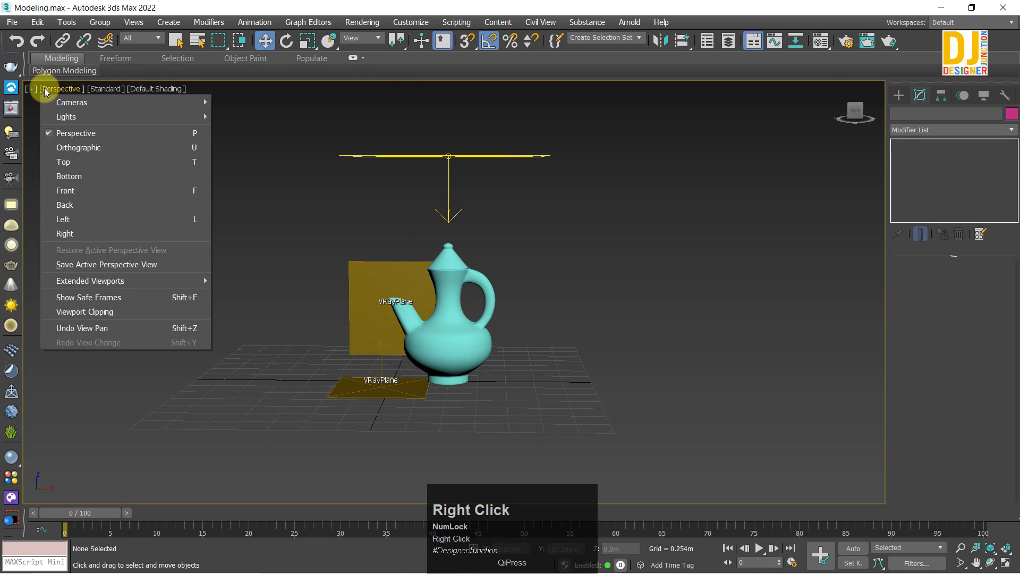
pyautogui.click(59, 299)
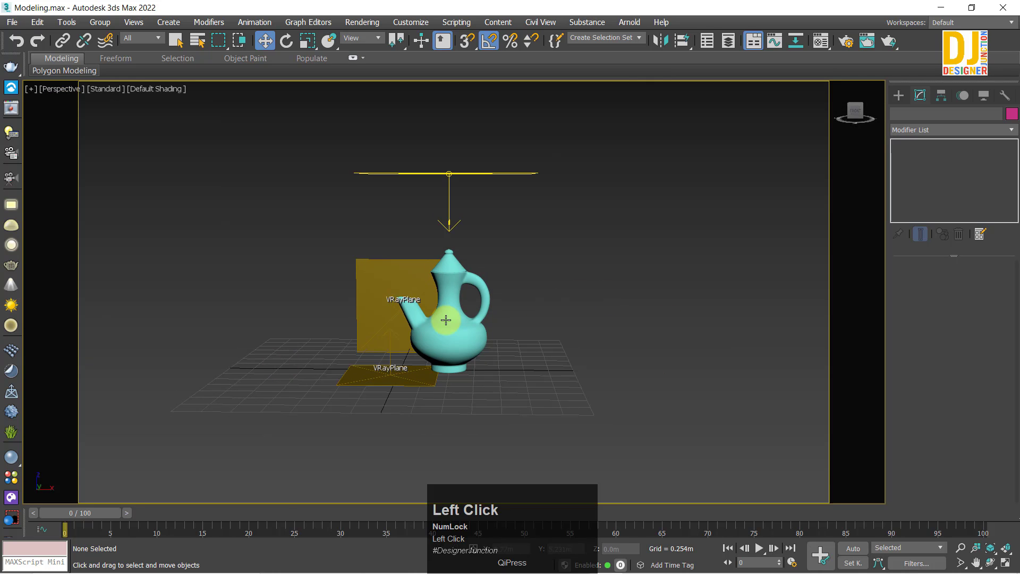
# - Frame the whole jug from the front in perspective and create a physical camera from that view
pyautogui.scroll(5, 478, 319)
pyautogui.keyDown('alt'); pyautogui.middleClick(468, 309); pyautogui.keyUp('alt')
pyautogui.keyDown('alt'); pyautogui.moveTo(469, 308); pyautogui.dragTo(382, 314, button='middle'); pyautogui.keyUp('alt')
pyautogui.moveTo(403, 311); pyautogui.dragTo(437, 327, button='middle')
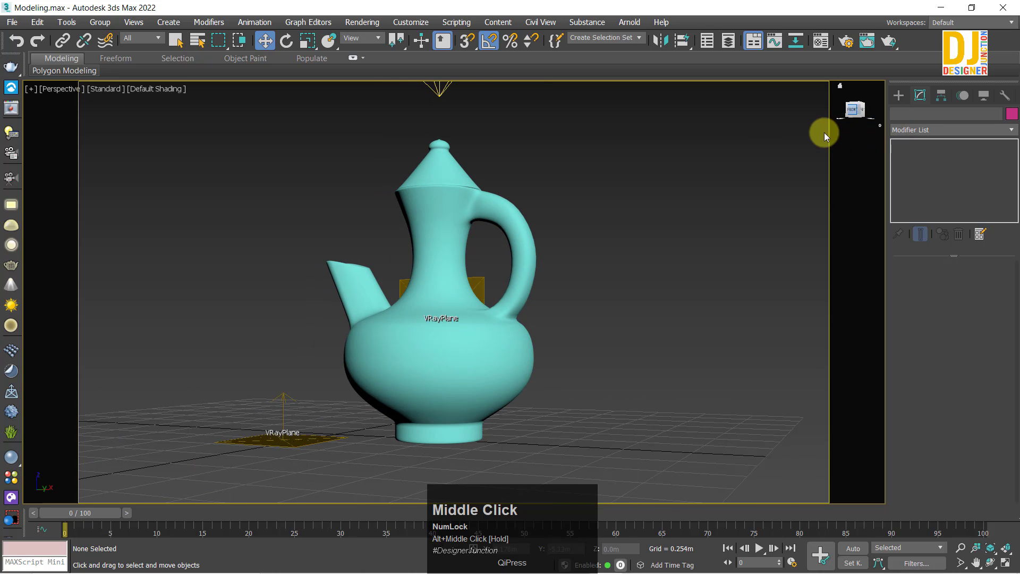
pyautogui.click(851, 112)
pyautogui.click(492, 380)
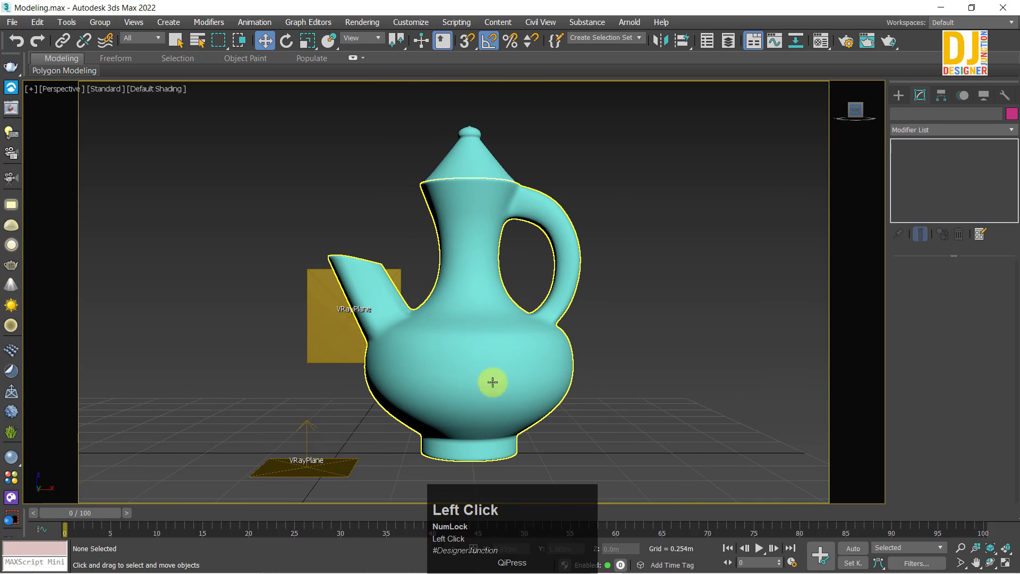
pyautogui.moveTo(471, 265); pyautogui.dragTo(464, 262, button='middle')
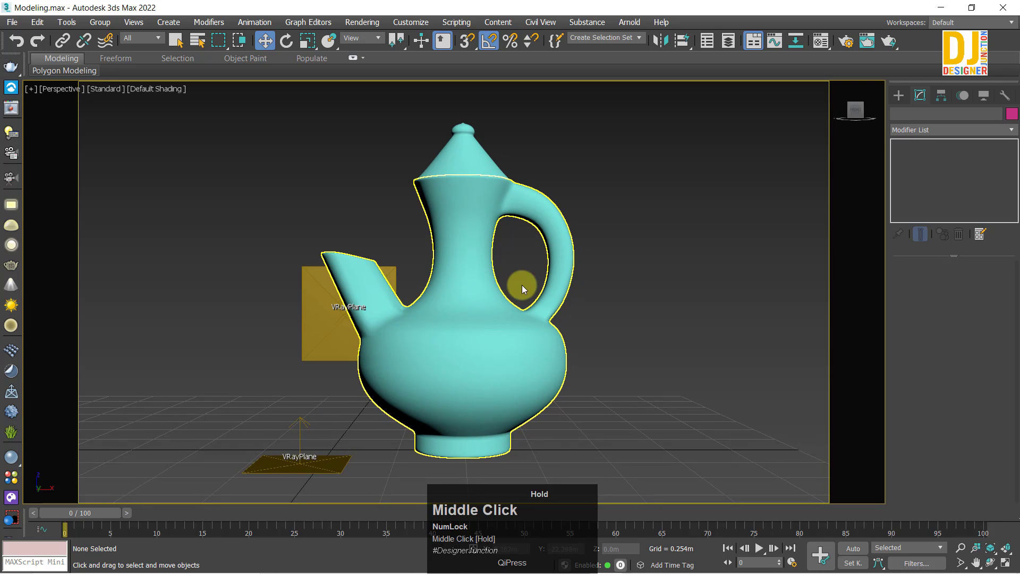
pyautogui.hotkey('ctrl', 'c')
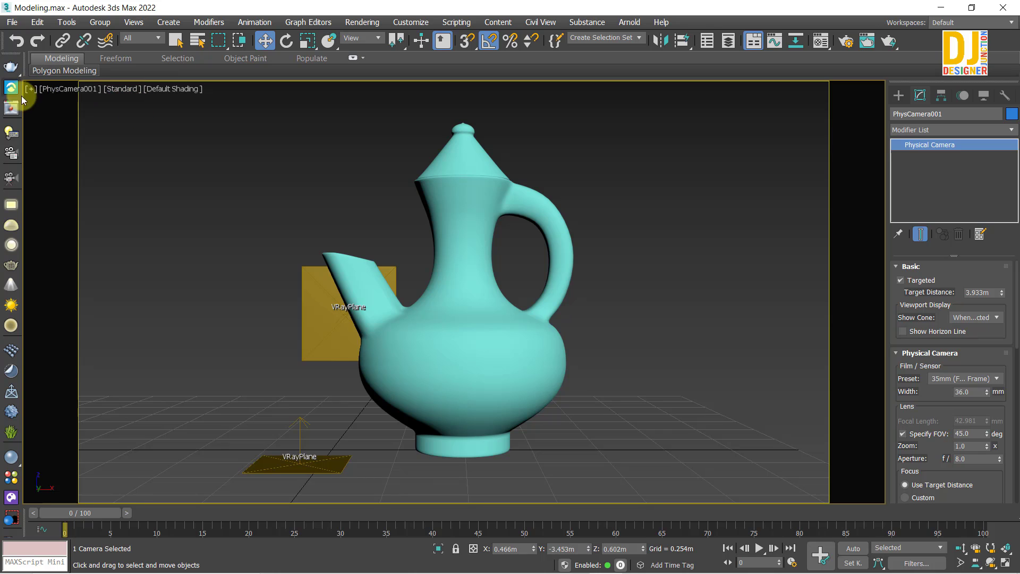
# - In the top view, move the physical camera's target onto the centre of the jug
pyautogui.hotkey('alt', 'w')
pyautogui.hotkey('alt', 'w')
pyautogui.press('z')
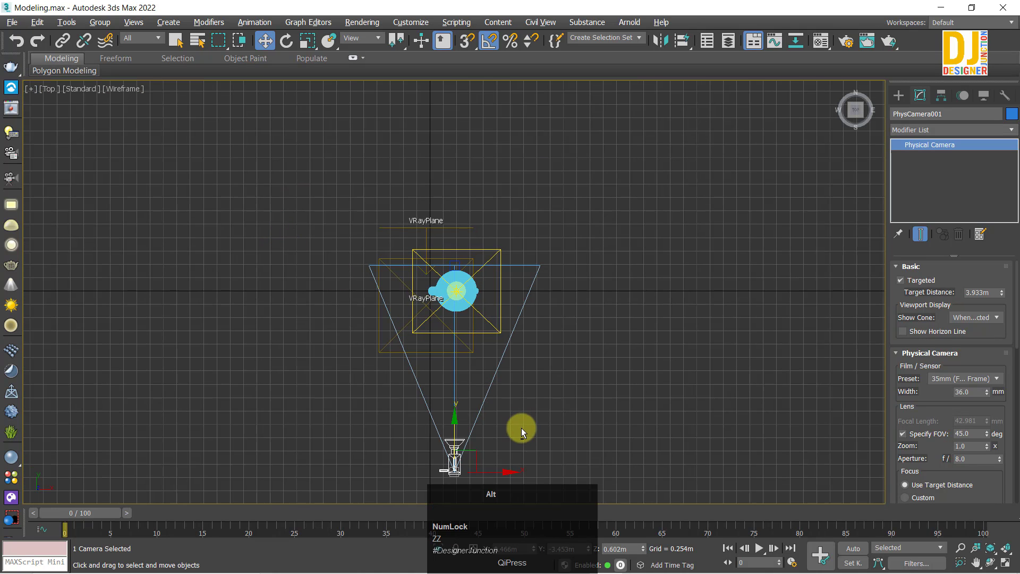
pyautogui.scroll(4, 465, 319)
pyautogui.click(436, 186)
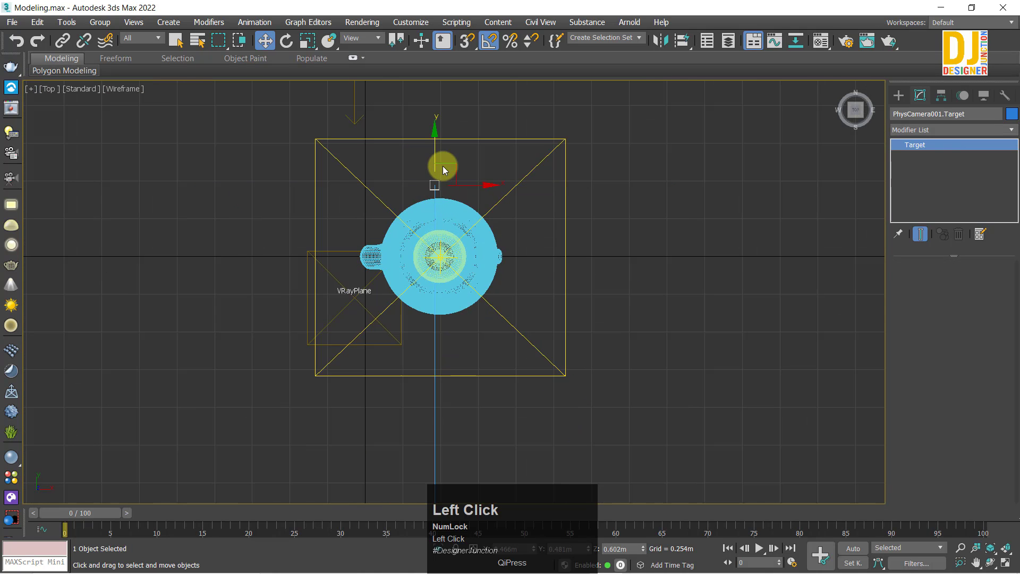
pyautogui.moveTo(437, 172); pyautogui.dragTo(465, 233)
pyautogui.scroll(5, 432, 263)
pyautogui.scroll(-8, 461, 227)
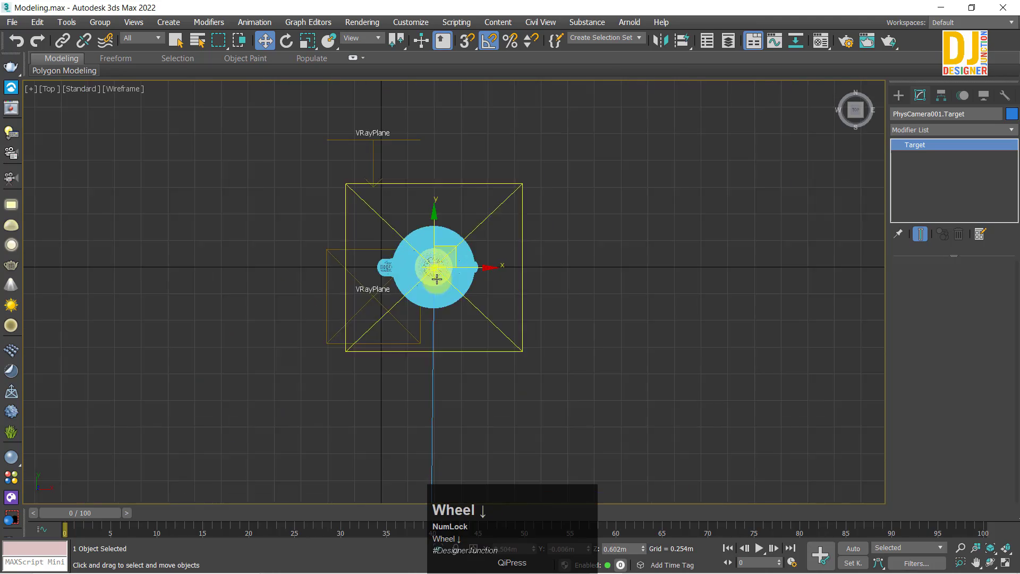
# - Select the physical camera and move it sideways in the top view to X about 2.65 m for an angled shot
pyautogui.scroll(4, 428, 292)
pyautogui.moveTo(428, 292); pyautogui.dragTo(500, 453, button='middle')
pyautogui.scroll(-2, 440, 353)
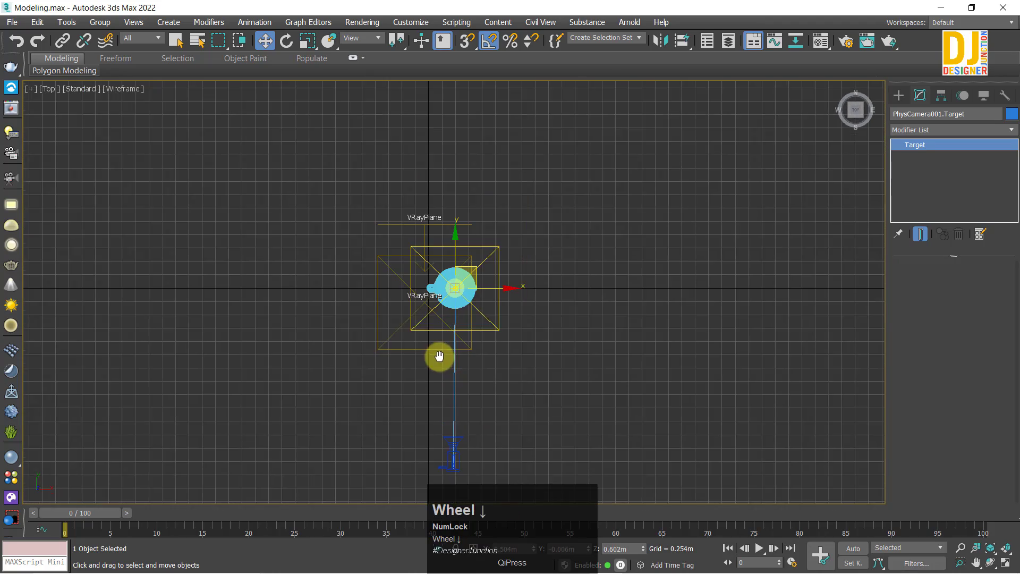
pyautogui.moveTo(440, 353); pyautogui.dragTo(380, 250, button='middle')
pyautogui.moveTo(316, 293); pyautogui.dragTo(568, 519)
pyautogui.moveTo(237, 311); pyautogui.dragTo(459, 432)
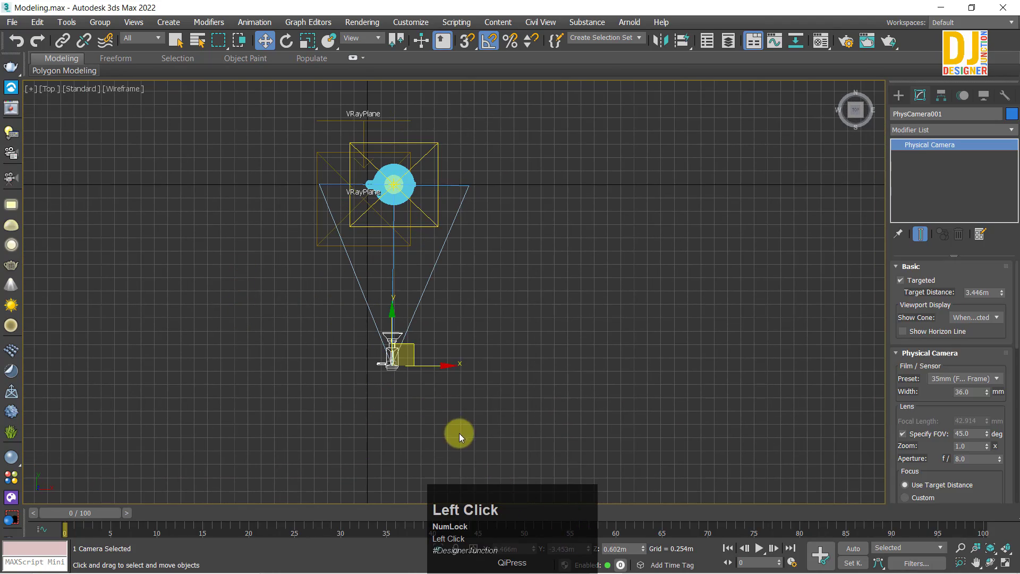
pyautogui.click(459, 432)
pyautogui.moveTo(282, 289); pyautogui.dragTo(490, 425)
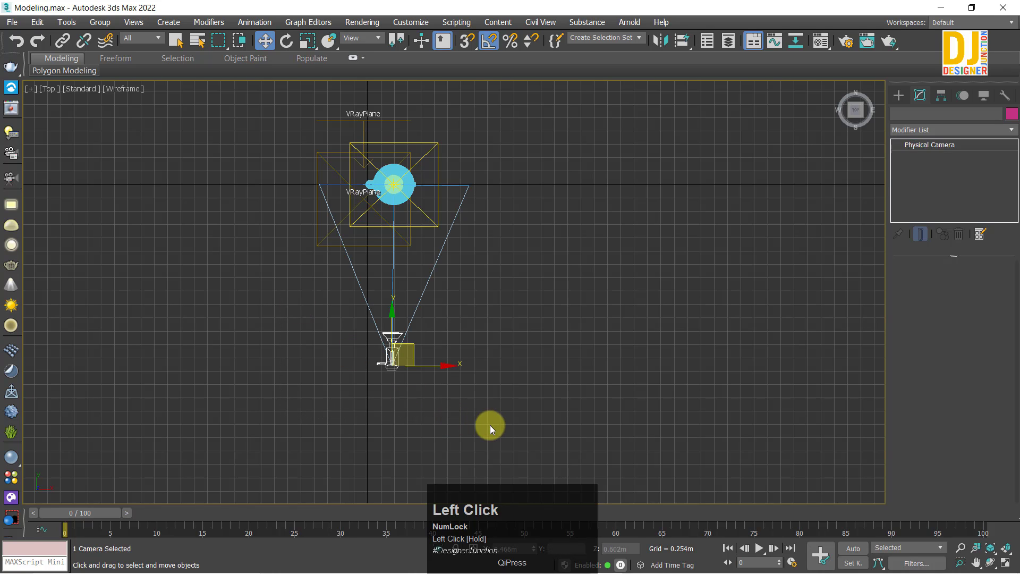
pyautogui.click(401, 397)
pyautogui.moveTo(304, 307); pyautogui.dragTo(485, 404)
pyautogui.hotkey('alt', 'w')
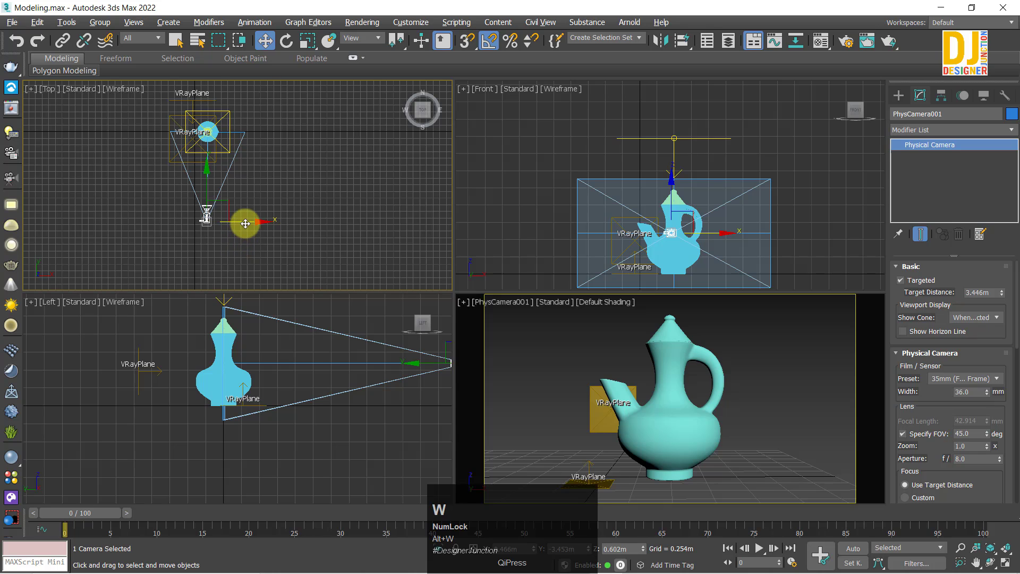
pyautogui.moveTo(248, 221); pyautogui.dragTo(314, 231)
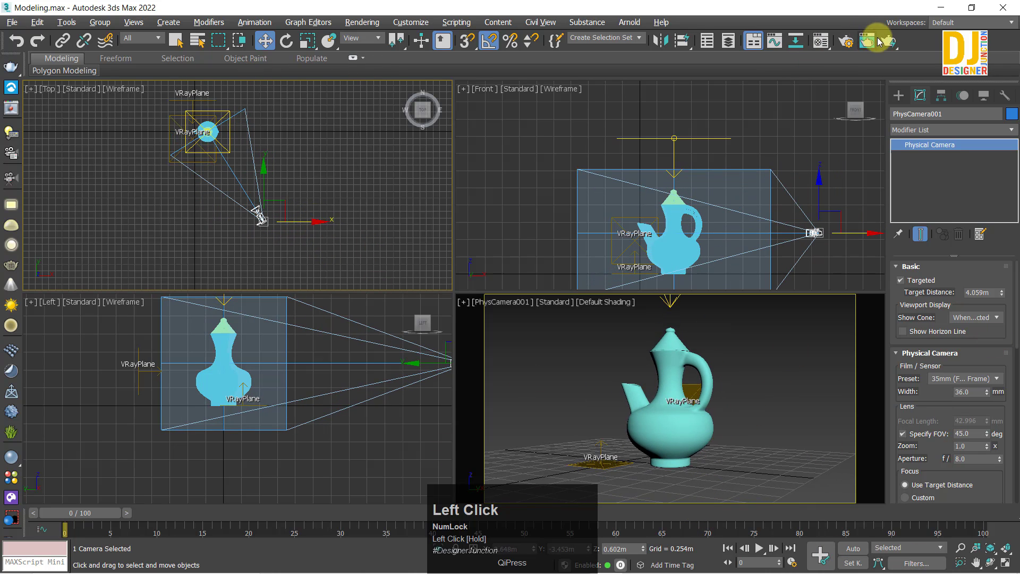
# - Hide the time slider and move the camera closer to the jug in the top view, to a target distance of about 3.46 m
pyautogui.rightClick(823, 24)
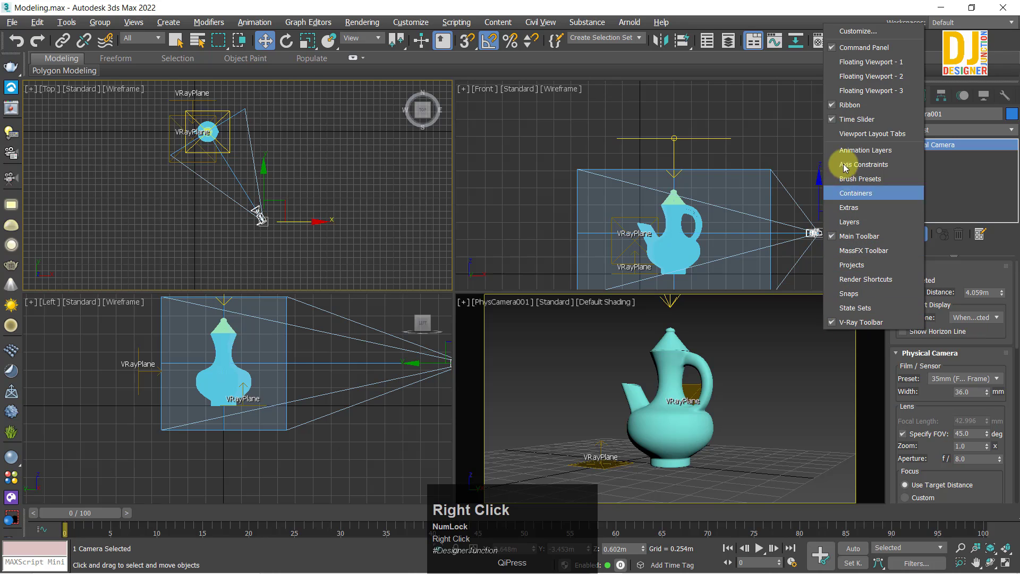
pyautogui.click(857, 119)
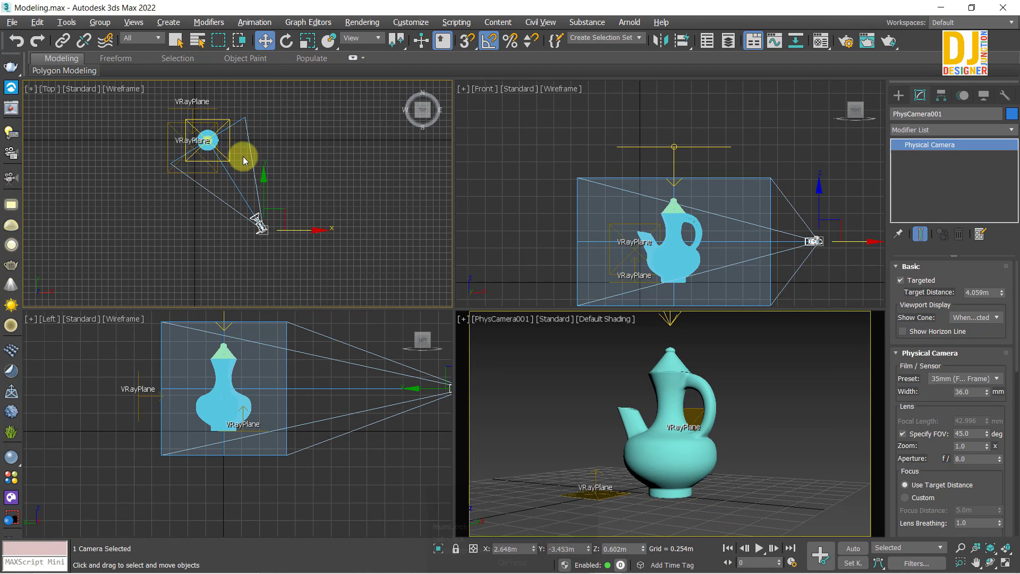
pyautogui.scroll(2, 243, 159)
pyautogui.moveTo(245, 159); pyautogui.dragTo(321, 275, button='middle')
pyautogui.moveTo(328, 294); pyautogui.dragTo(273, 230)
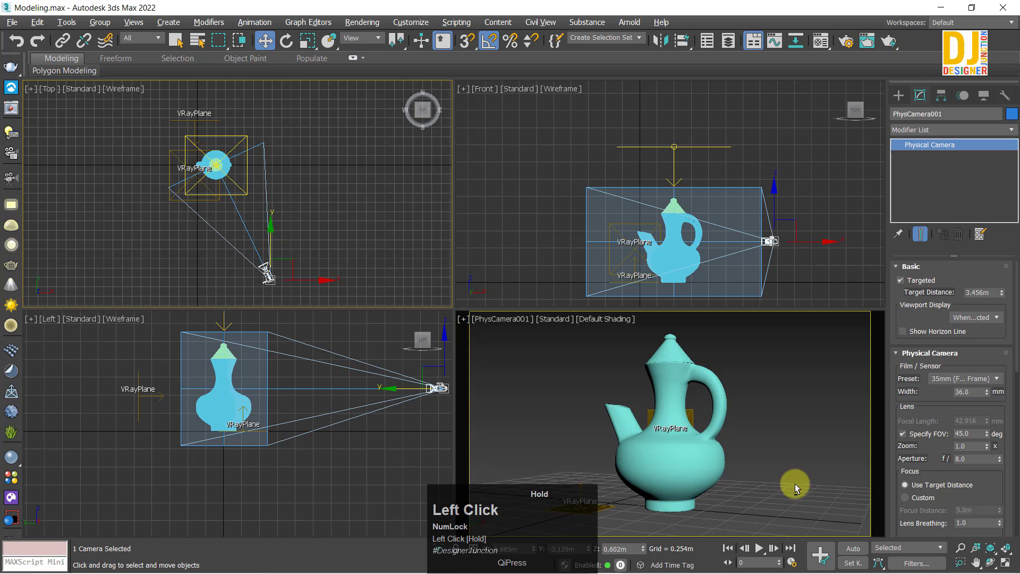
# - Deselect the camera, check its framing against the top view and start a V-Ray test render of the camera view
pyautogui.hotkey('alt', 'w')
pyautogui.click(662, 411)
pyautogui.hotkey('alt', 'w')
pyautogui.hotkey('alt', 'w')
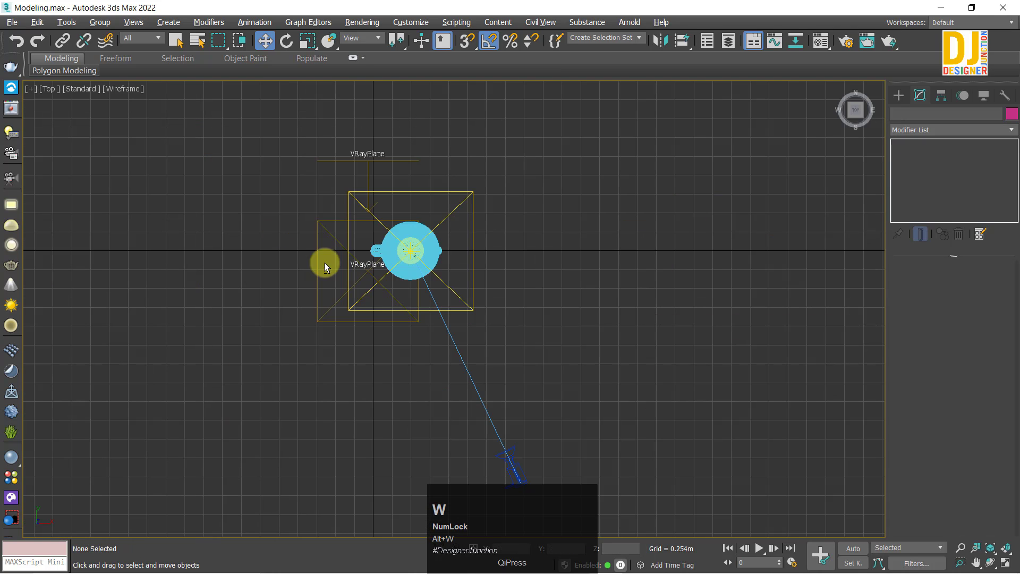
pyautogui.hotkey('alt', 'w')
pyautogui.click(712, 425)
pyautogui.hotkey('alt', 'w')
pyautogui.hotkey('shift', 'q')
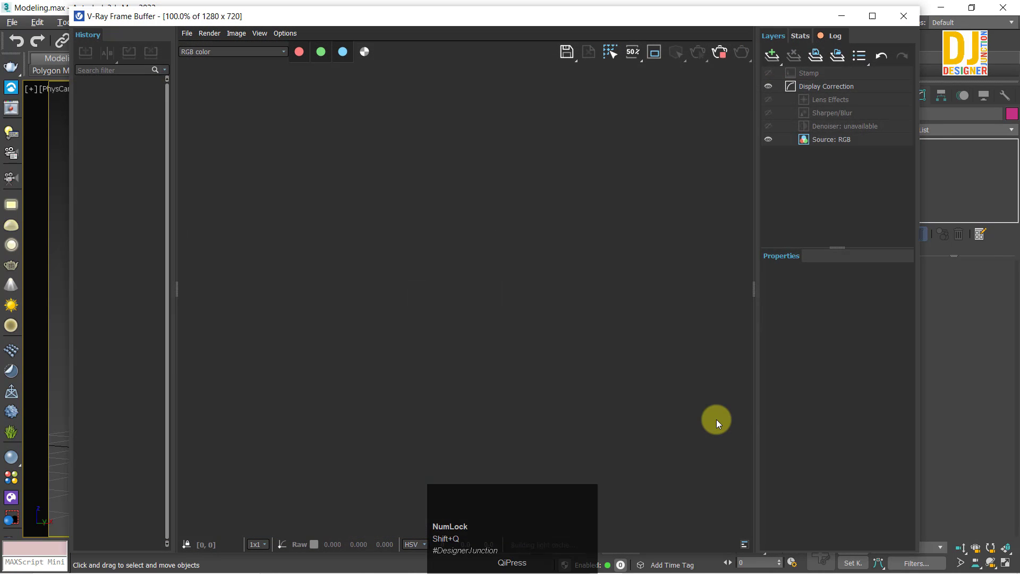
# - Examine the lighting and noise on the jug in the test render and close the V-Ray Frame Buffer
pyautogui.scroll(-1, 531, 308)
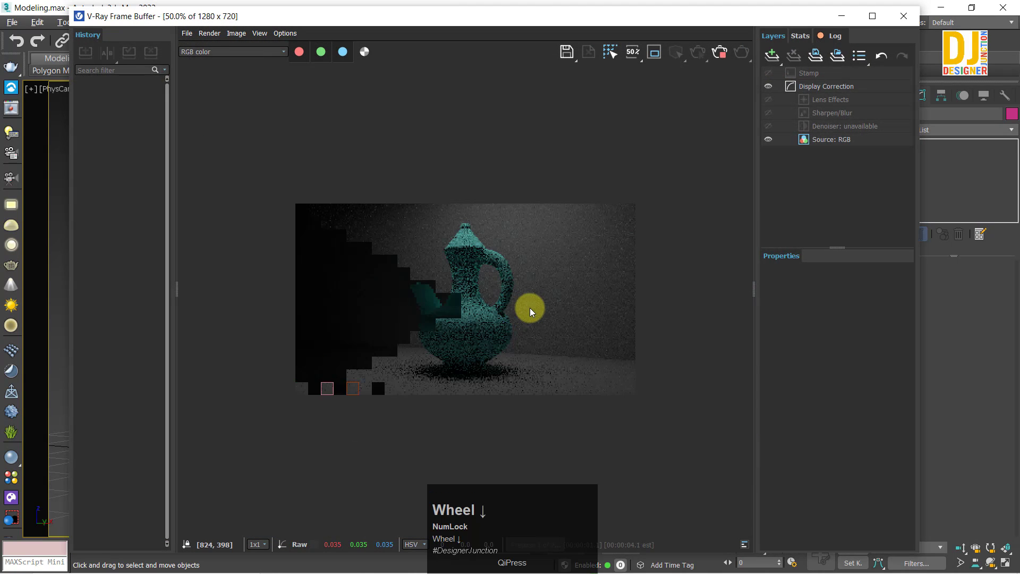
pyautogui.scroll(1, 531, 308)
pyautogui.scroll(-1, 441, 283)
pyautogui.scroll(1, 441, 283)
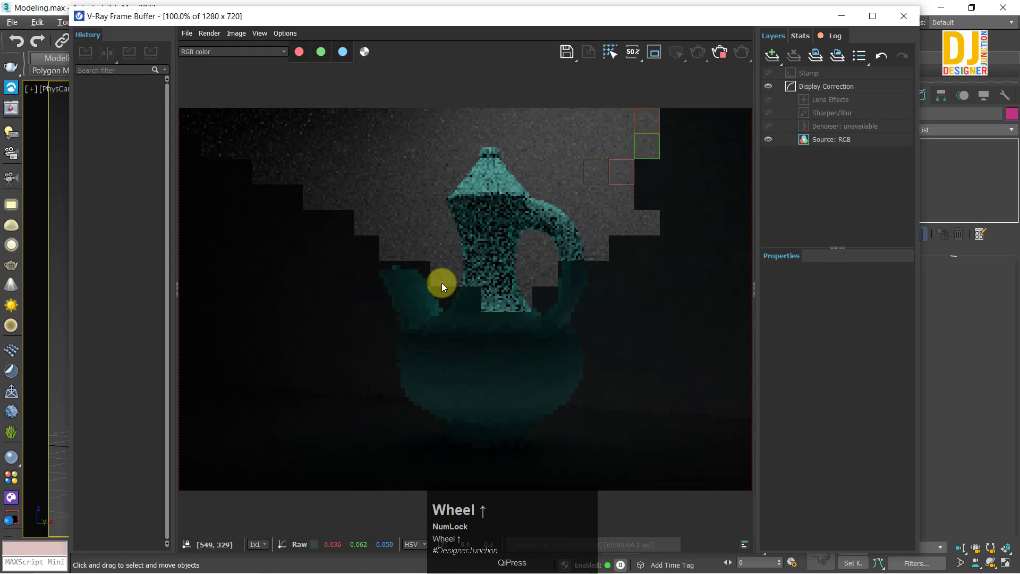
pyautogui.scroll(-1, 451, 252)
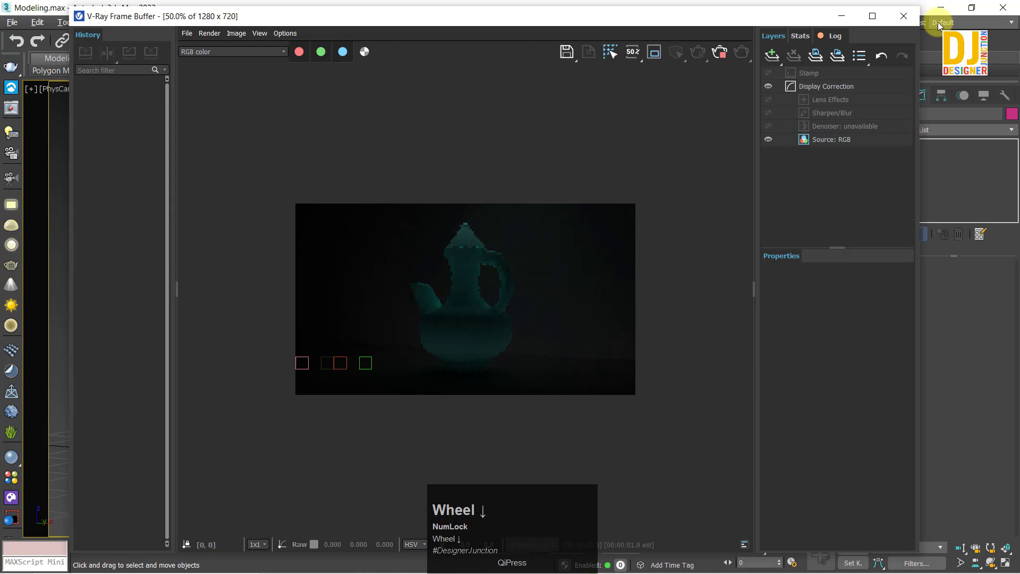
pyautogui.click(907, 20)
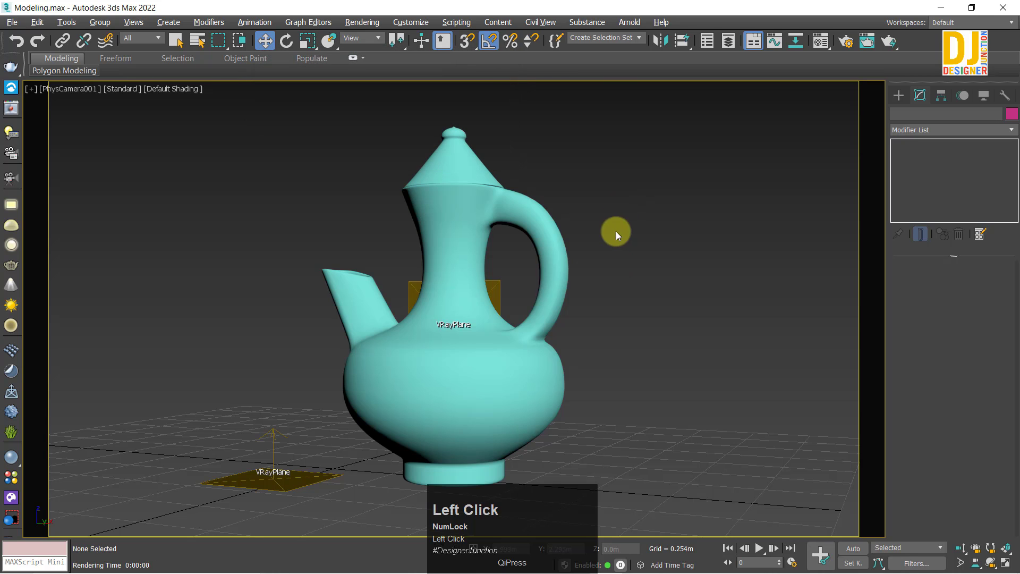
# - Select the overhead V-Ray plane light and turn on its Targeted option
pyautogui.hotkey('alt', 'w')
pyautogui.moveTo(400, 289); pyautogui.dragTo(410, 206, button='middle')
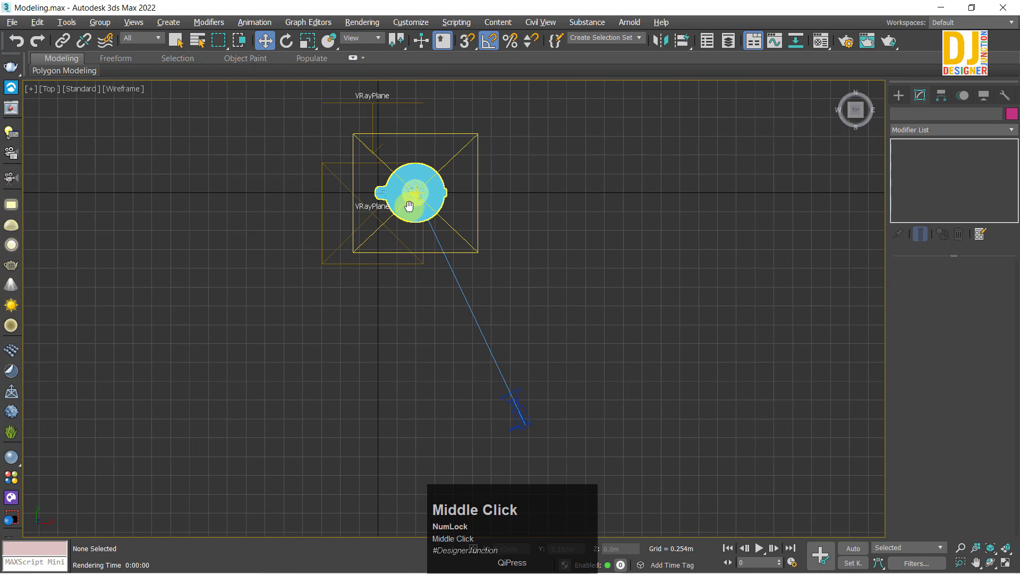
pyautogui.click(431, 166)
pyautogui.hotkey('alt', 'w')
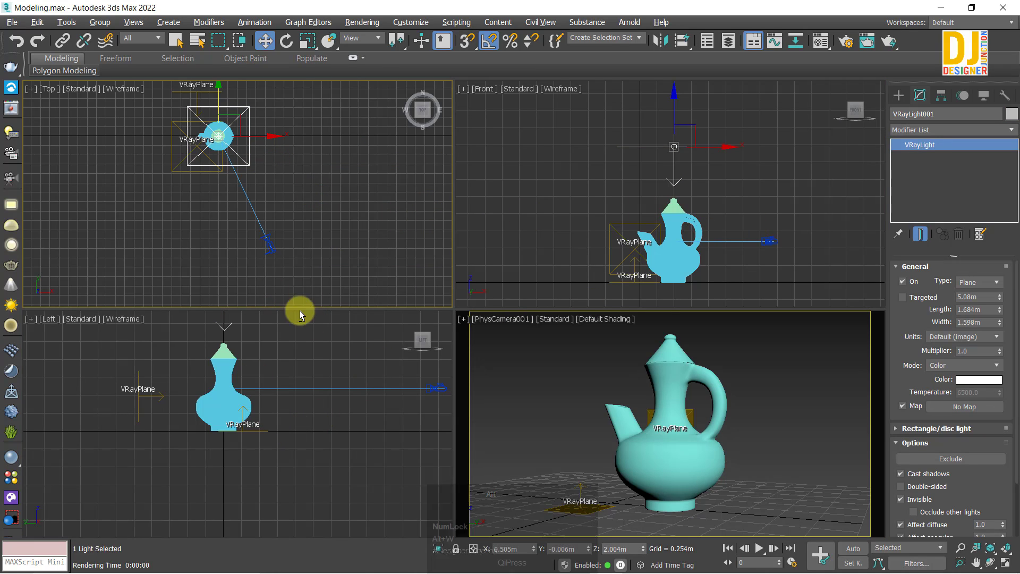
pyautogui.click(904, 297)
# - In the front view, raise the overhead light's target into the jug, about 1.46 m below the light
pyautogui.middleClick(697, 236)
pyautogui.hotkey('alt', 'w')
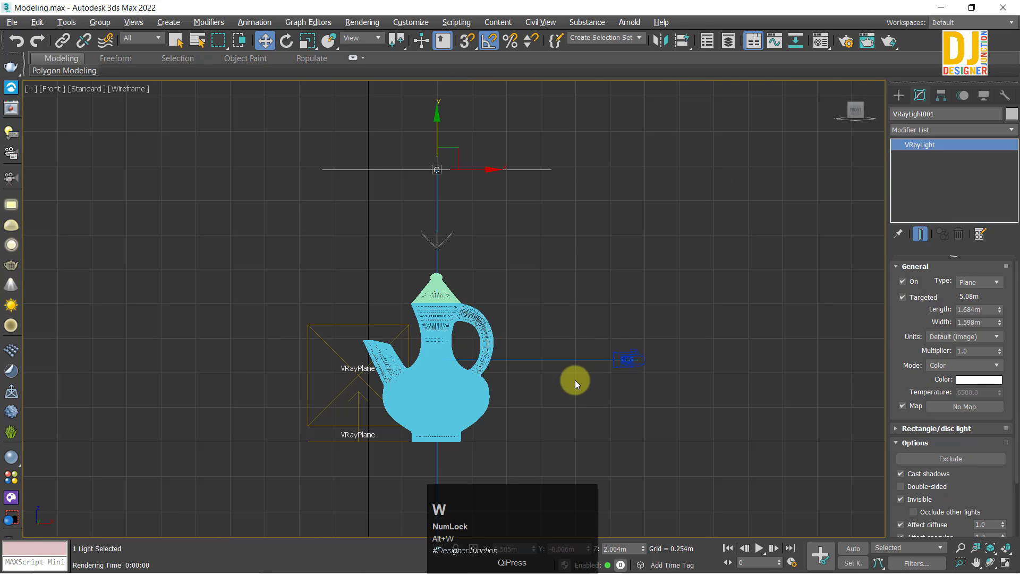
pyautogui.scroll(-3, 577, 381)
pyautogui.moveTo(500, 335); pyautogui.dragTo(479, 203, button='middle')
pyautogui.click(448, 335)
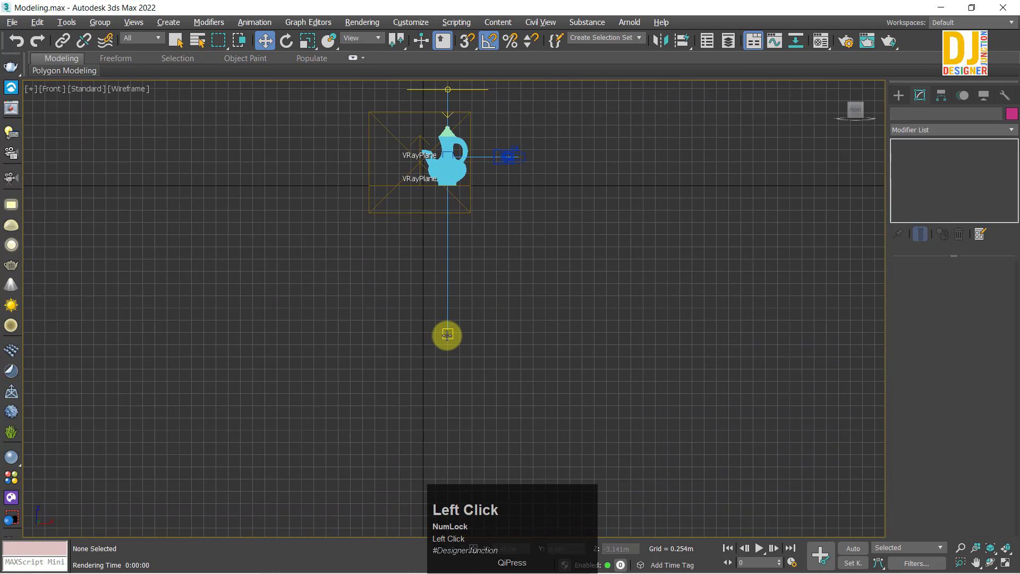
pyautogui.click(449, 335)
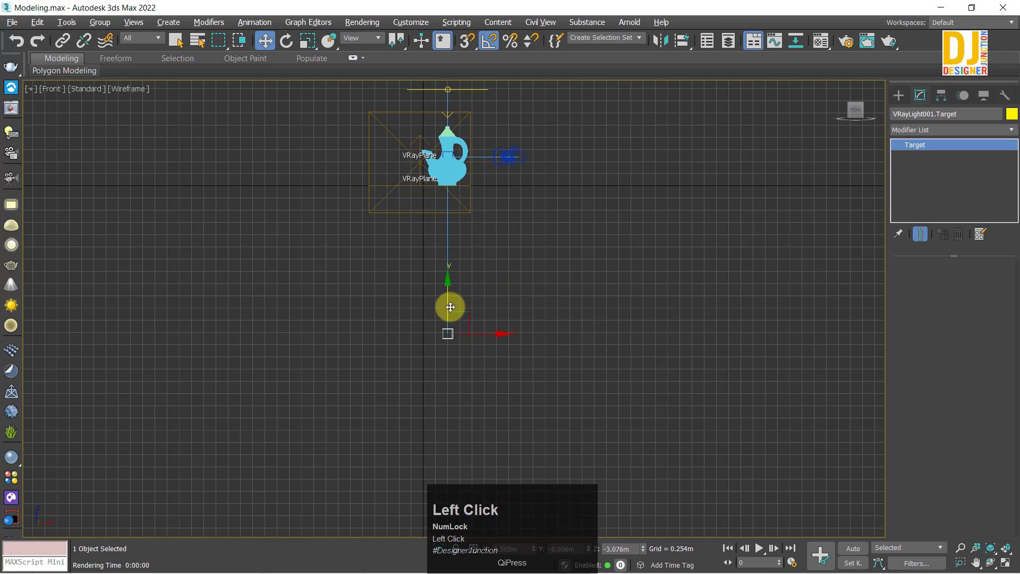
pyautogui.moveTo(448, 307); pyautogui.dragTo(475, 144)
pyautogui.scroll(4, 474, 144)
pyautogui.moveTo(474, 145); pyautogui.dragTo(483, 319, button='middle')
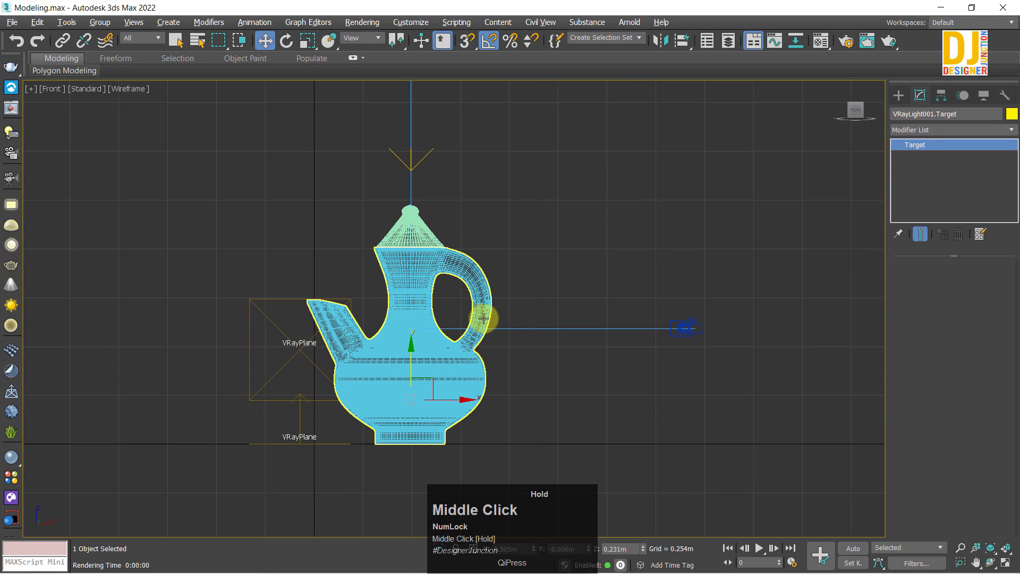
pyautogui.scroll(-3, 480, 329)
pyautogui.scroll(1, 459, 335)
pyautogui.moveTo(458, 336); pyautogui.dragTo(493, 296)
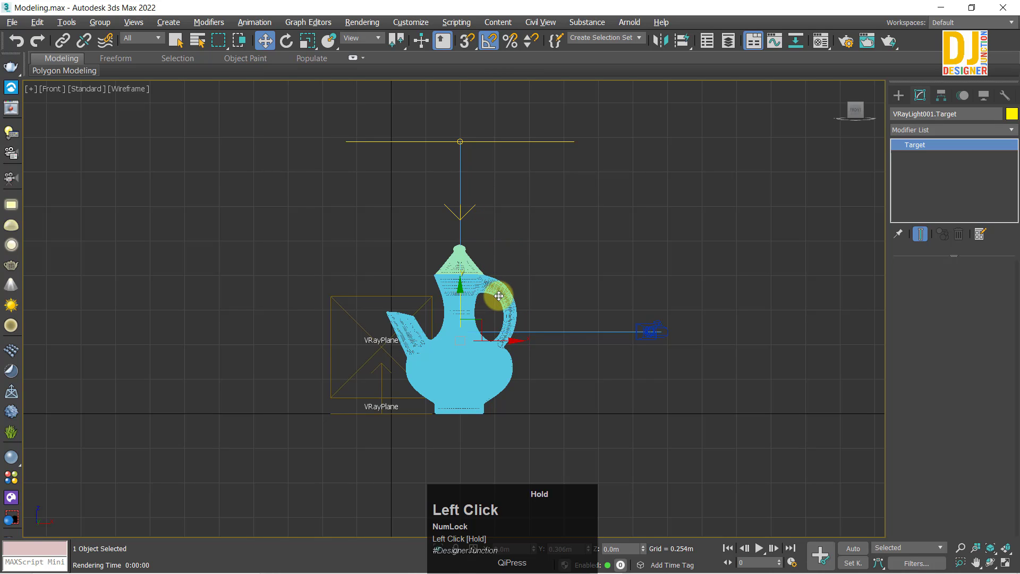
# - In the front view, clone the overhead light to the spout side of the jug at a height of about 0.78 m and check its placement
pyautogui.click(460, 141)
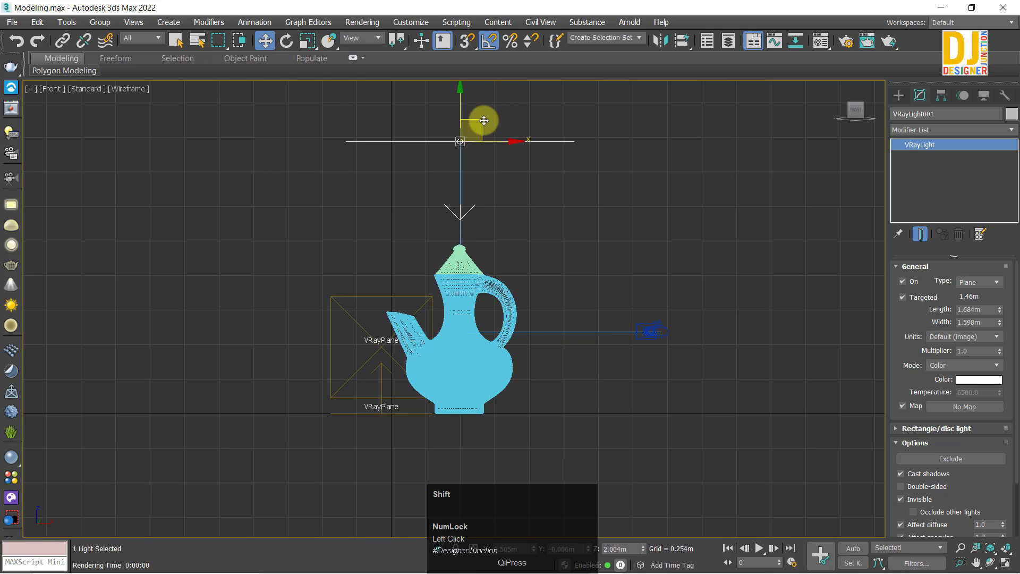
pyautogui.moveTo(484, 121)
pyautogui.keyDown('shift'); pyautogui.mouseDown()
pyautogui.moveTo(444, 136)
pyautogui.moveTo(298, 241)
pyautogui.moveTo(296, 280)
pyautogui.moveTo(282, 294)
pyautogui.moveTo(292, 285)
pyautogui.moveTo(306, 318)
pyautogui.mouseUp(); pyautogui.keyUp('shift')
pyautogui.click(500, 350)
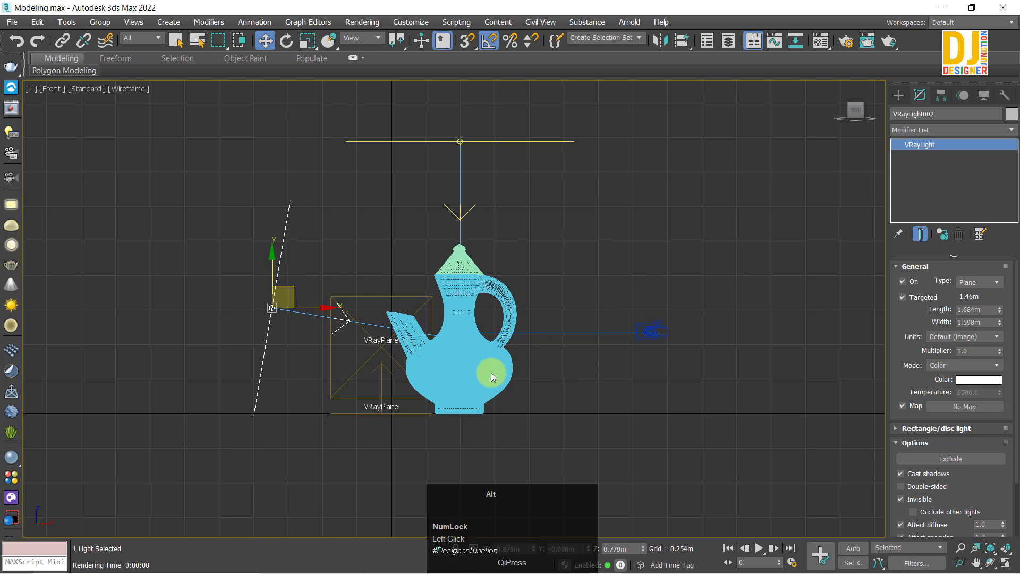
pyautogui.hotkey('alt', 'w')
pyautogui.hotkey('alt', 'w')
pyautogui.scroll(3, 360, 159)
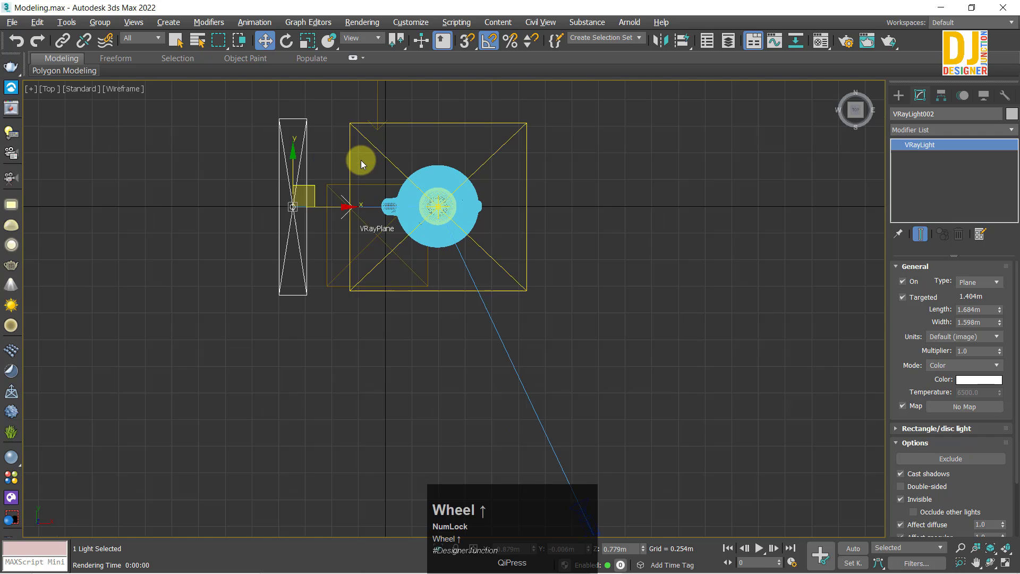
pyautogui.hotkey('alt', 'w')
pyautogui.hotkey('alt', 'w')
pyautogui.hotkey('alt', 'w')
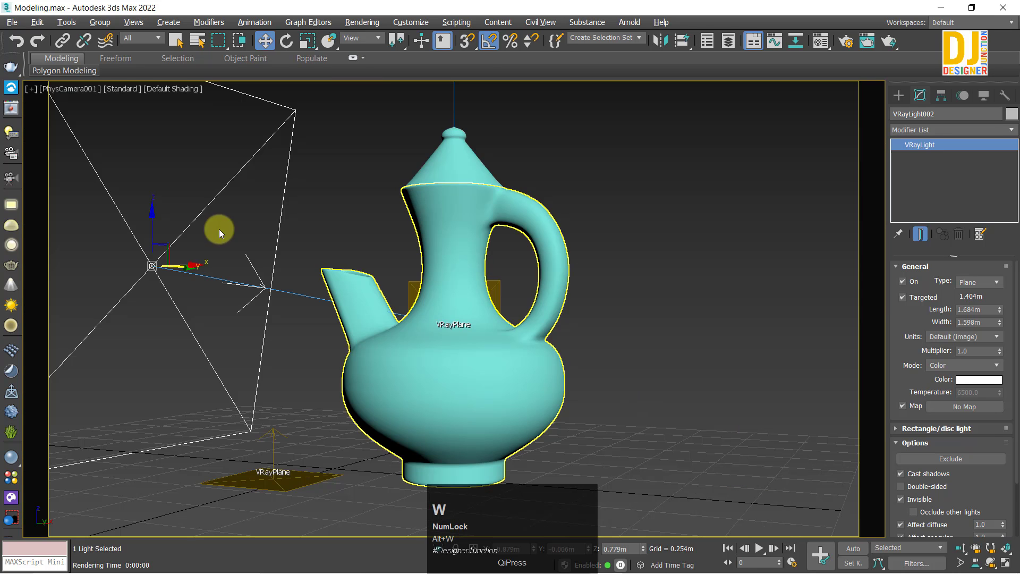
# - In the top view, move the spout-side light diagonally to the camera side of the jug, about 2.45 m from its target
pyautogui.hotkey('alt', 'w')
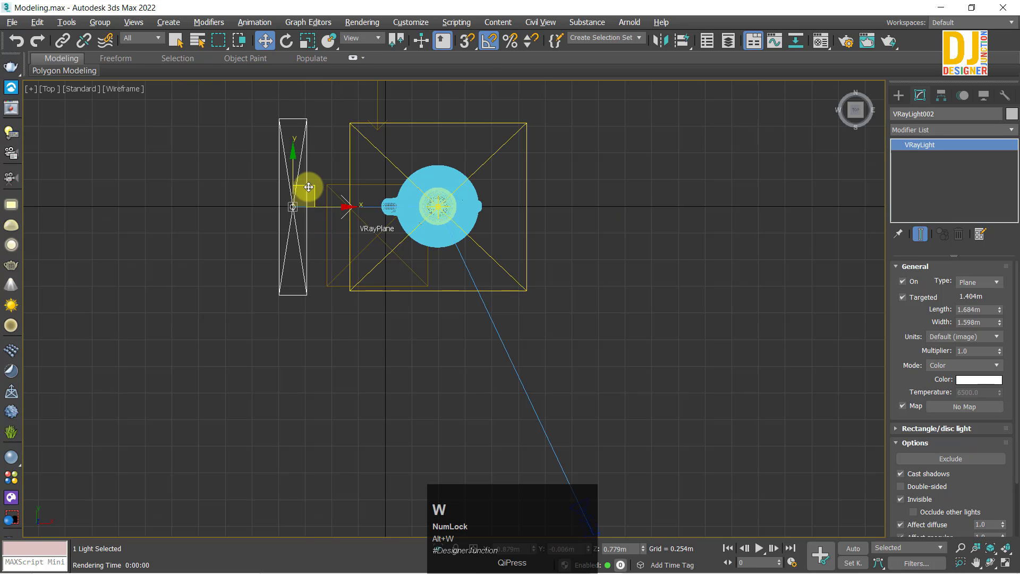
pyautogui.moveTo(308, 187); pyautogui.dragTo(246, 343)
pyautogui.hotkey('alt', 'w')
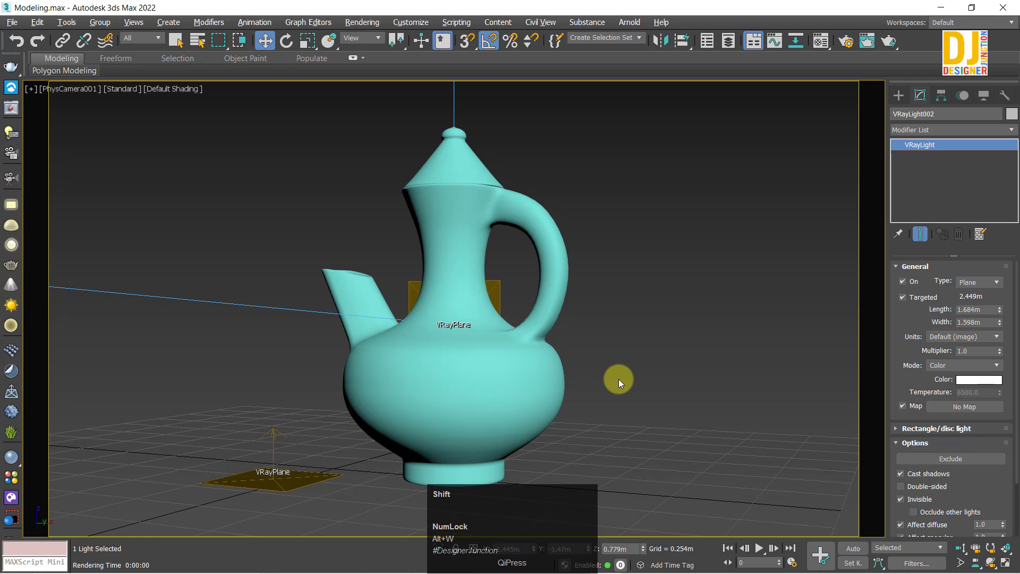
# - Test render the camera view with the repositioned side light, enlarge the V-Ray Frame Buffer, and close it
pyautogui.hotkey('shift', 'q')
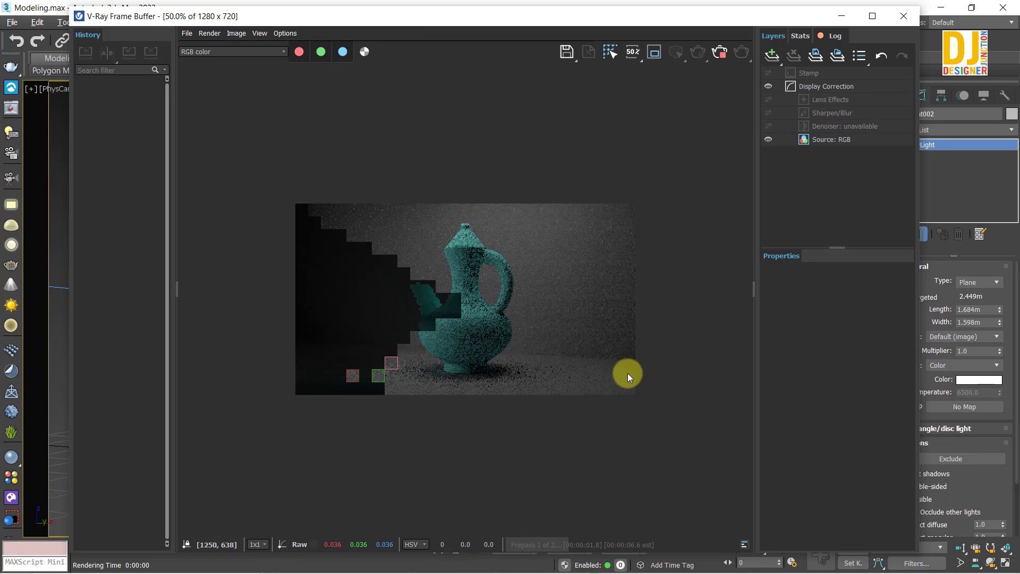
pyautogui.click(872, 16)
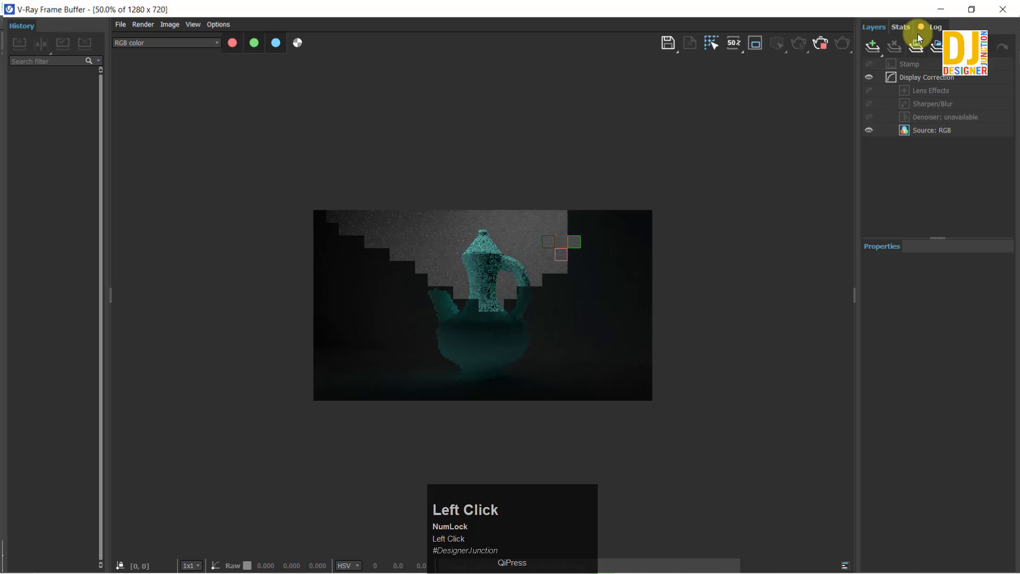
pyautogui.click(998, 7)
# - In the top view, move the side light farther from the jug, to about 2.75 m from its target
pyautogui.hotkey('alt', 'w')
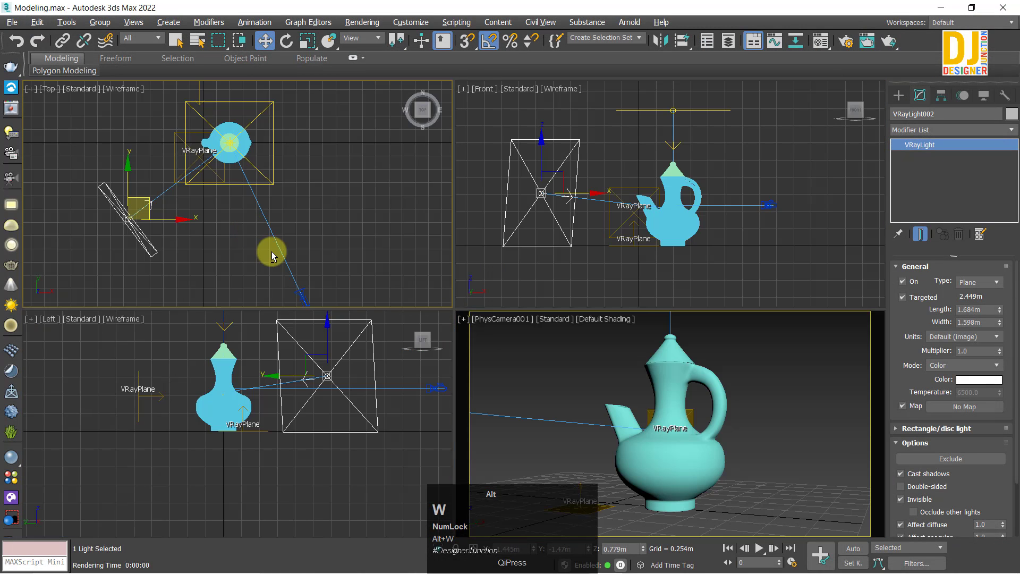
pyautogui.hotkey('alt', 'w')
pyautogui.moveTo(251, 344); pyautogui.dragTo(236, 371)
pyautogui.hotkey('alt', 'w')
pyautogui.hotkey('alt', 'w')
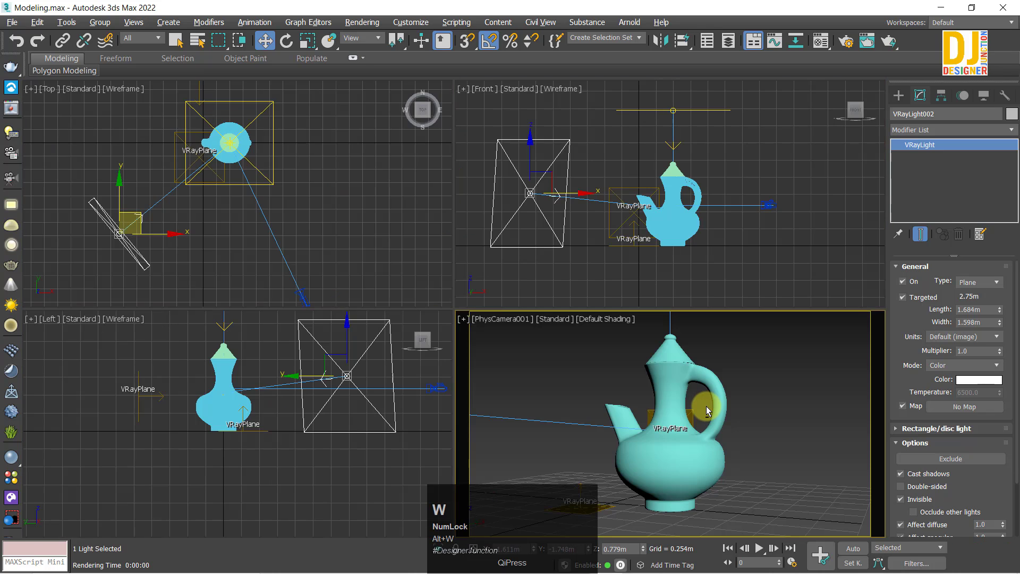
# - Set the side light's multiplier to 2.0 and start a test render of the camera view
pyautogui.click(981, 351)
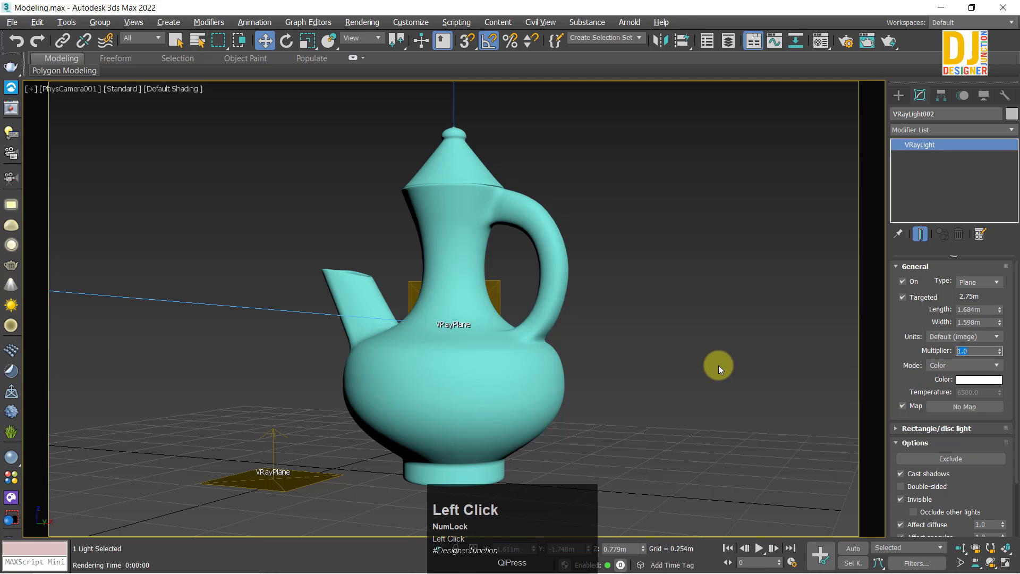
pyautogui.click(228, 158)
pyautogui.hotkey('shift', 'q')
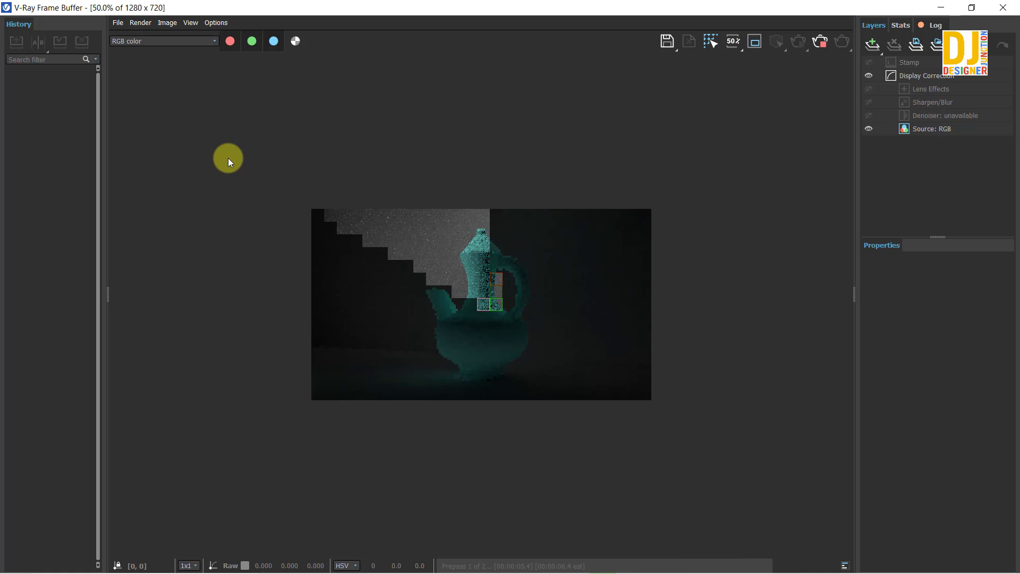
# - Examine the jug's shading, ground shadow and backdrop in the test render up close and close the V-Ray Frame Buffer
pyautogui.scroll(1, 439, 292)
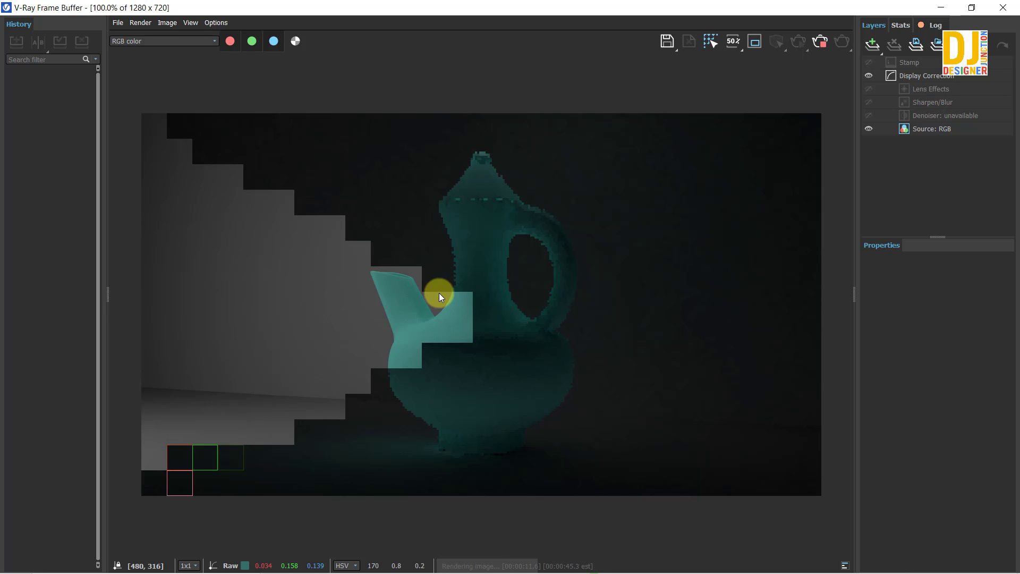
pyautogui.scroll(2, 360, 375)
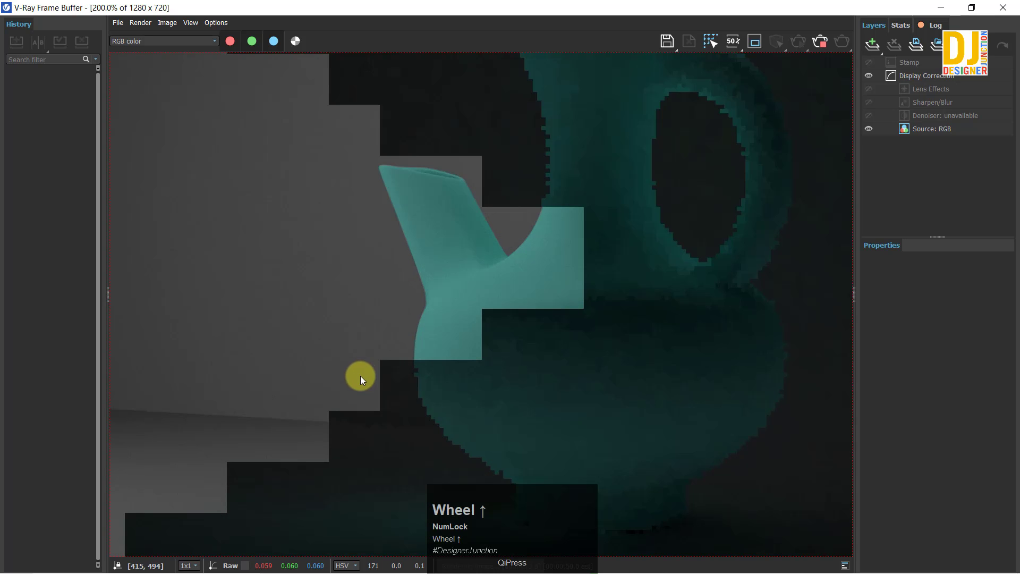
pyautogui.moveTo(333, 330); pyautogui.dragTo(391, 234, button='middle')
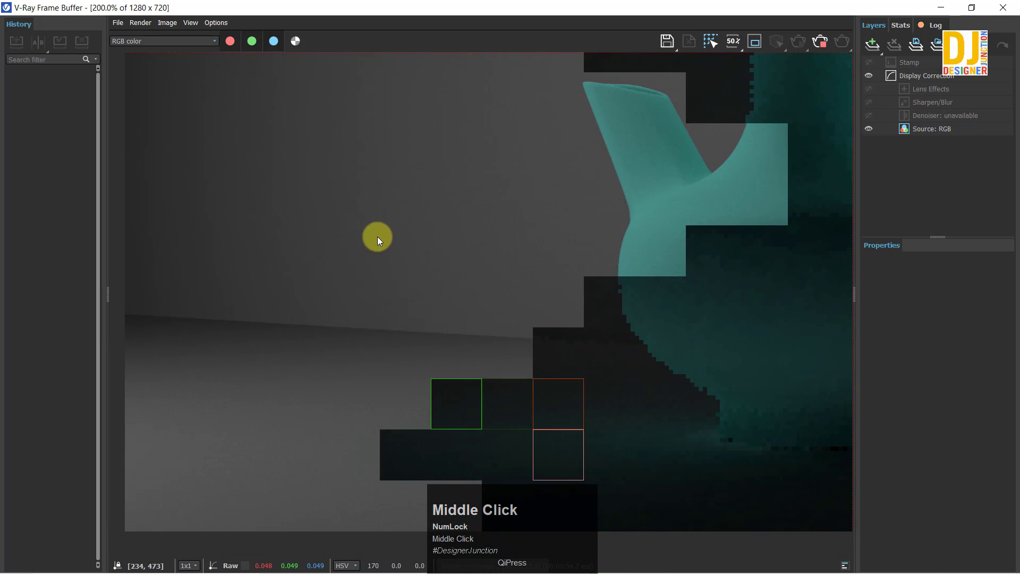
pyautogui.scroll(-2, 399, 234)
pyautogui.scroll(2, 486, 234)
pyautogui.moveTo(404, 403); pyautogui.dragTo(378, 264, button='middle')
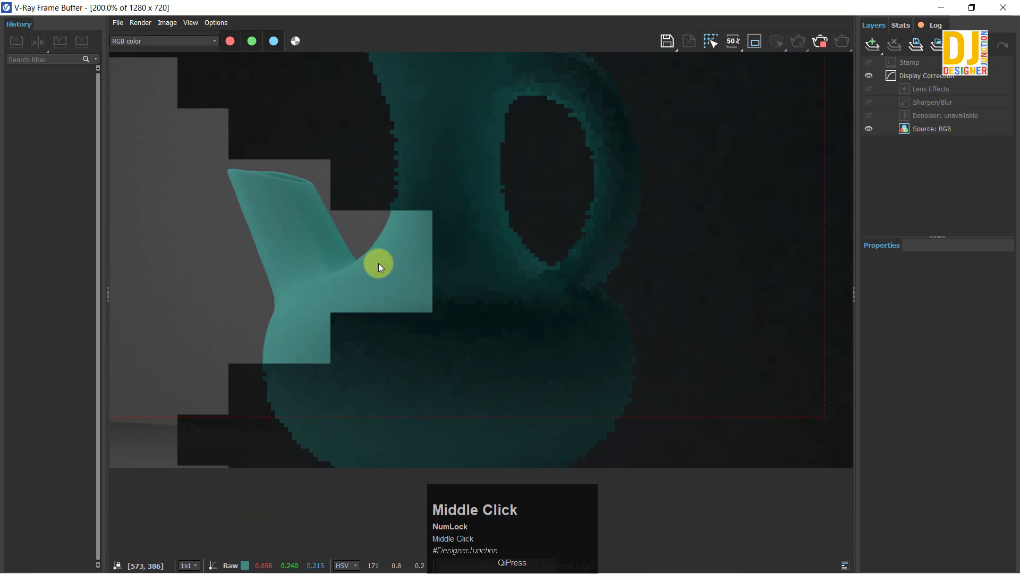
pyautogui.scroll(1, 279, 253)
pyautogui.scroll(1, 279, 254)
pyautogui.scroll(-1, 279, 253)
pyautogui.scroll(-1, 279, 253)
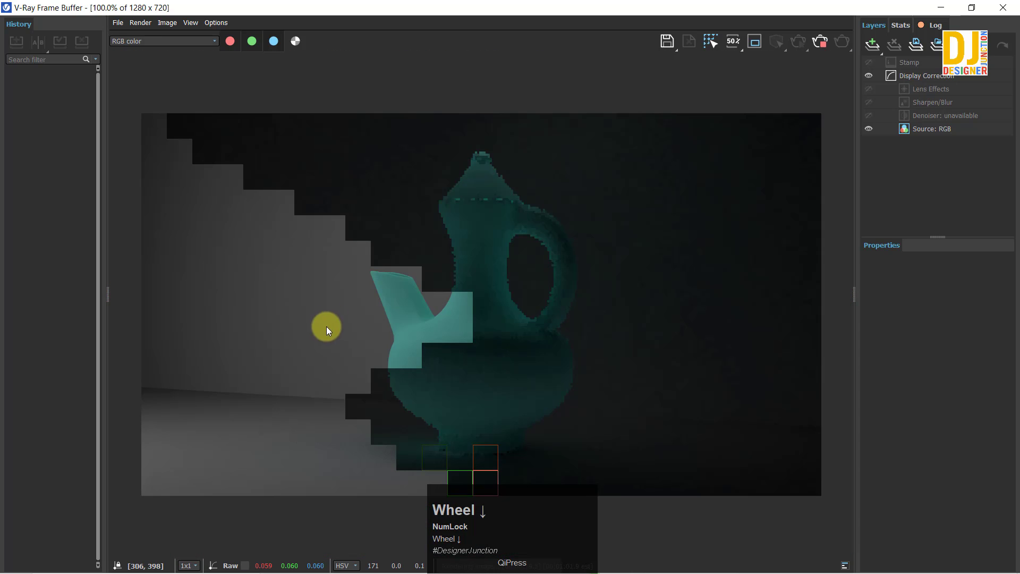
pyautogui.scroll(1, 483, 461)
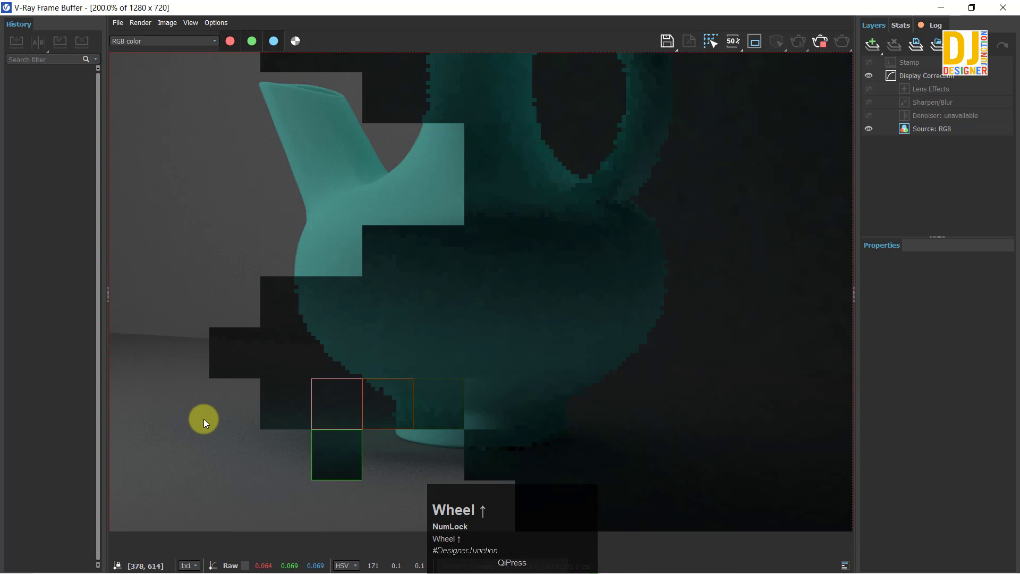
pyautogui.moveTo(203, 422); pyautogui.dragTo(359, 433, button='middle')
pyautogui.scroll(-1, 337, 417)
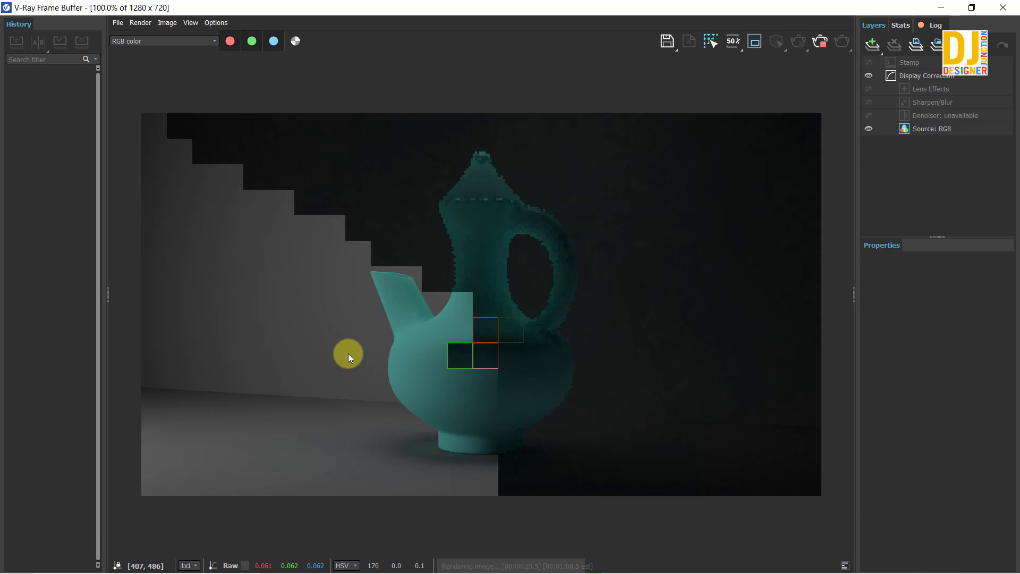
pyautogui.scroll(1, 393, 377)
pyautogui.scroll(-1, 393, 372)
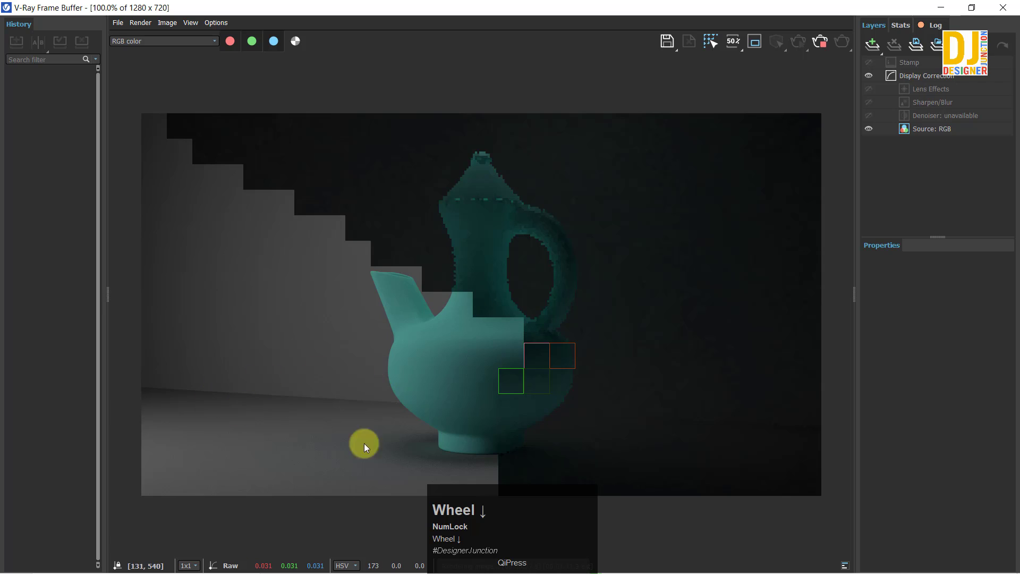
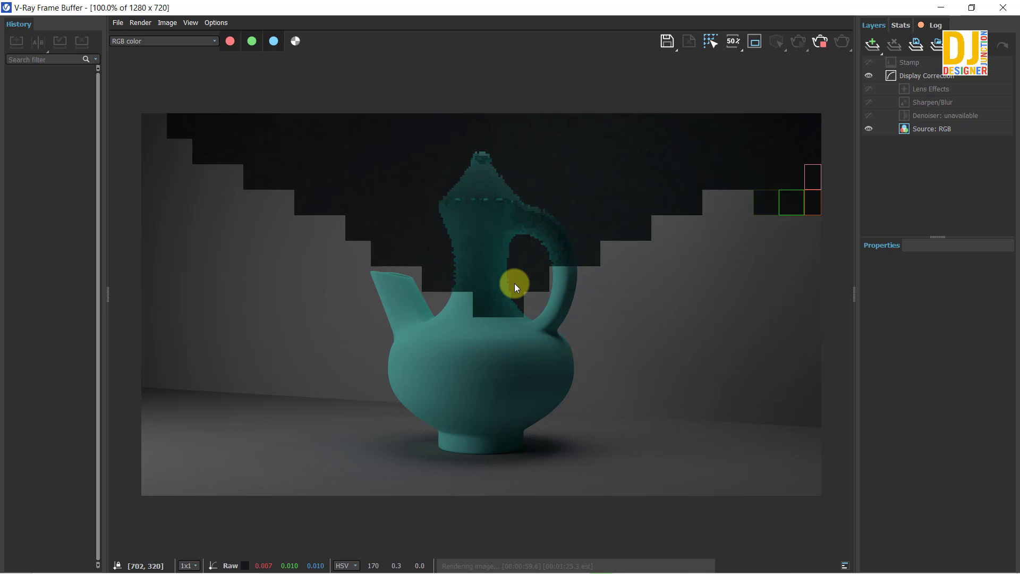
pyautogui.scroll(1, 514, 283)
pyautogui.scroll(-1, 515, 283)
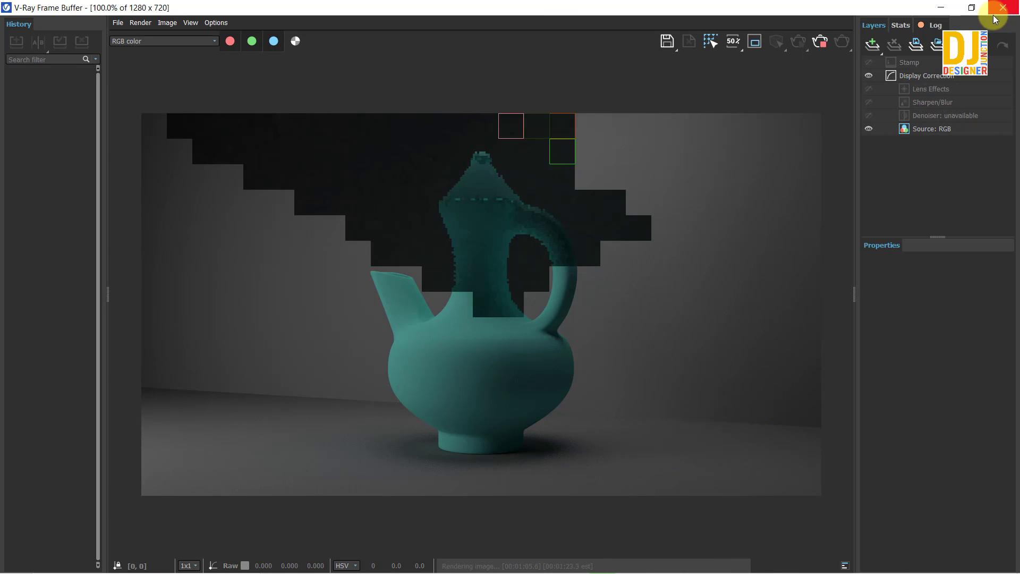
pyautogui.scroll(1, 613, 438)
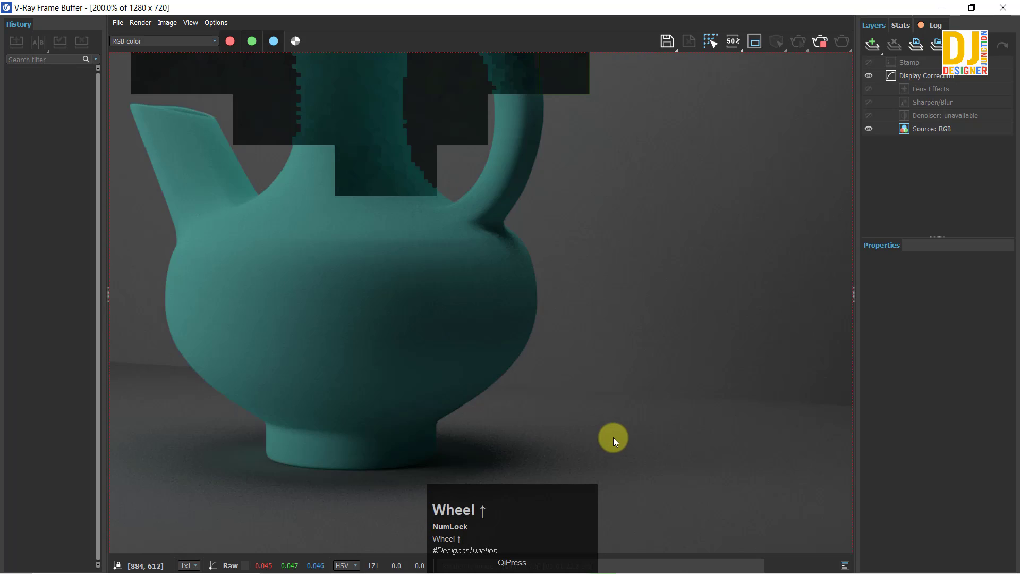
pyautogui.scroll(-1, 613, 438)
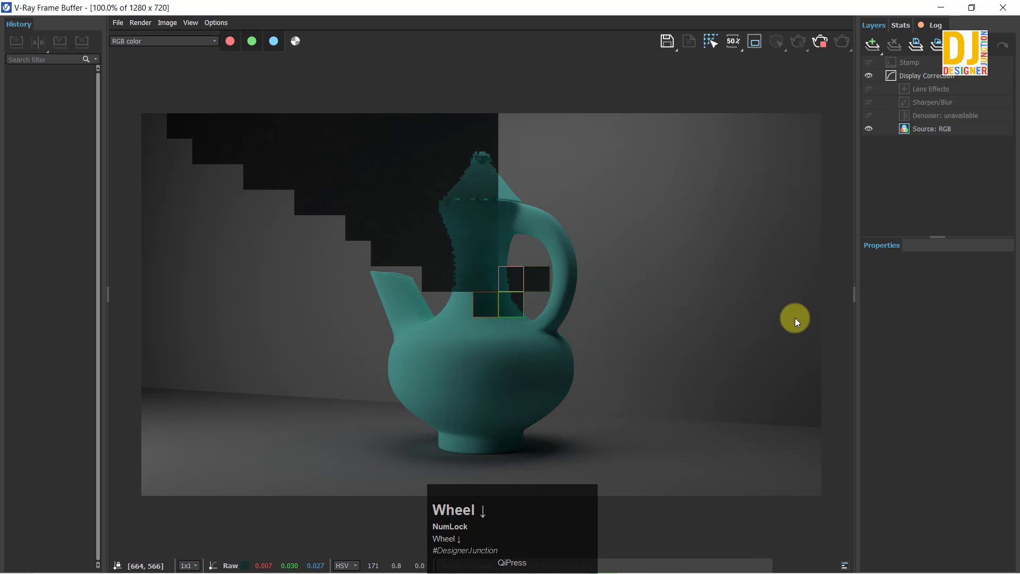
pyautogui.click(1004, 10)
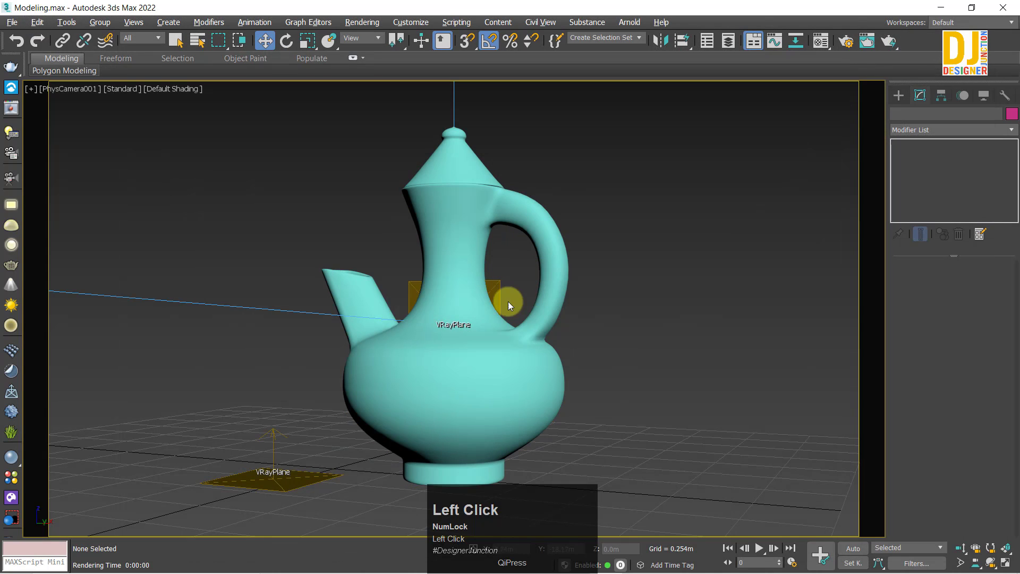
# - Set the side light's direction preview to Selected, raise its Directional value to 0.61, and check the beam's coverage in the front view
pyautogui.hotkey('alt', 'w')
pyautogui.moveTo(196, 419); pyautogui.dragTo(196, 419)
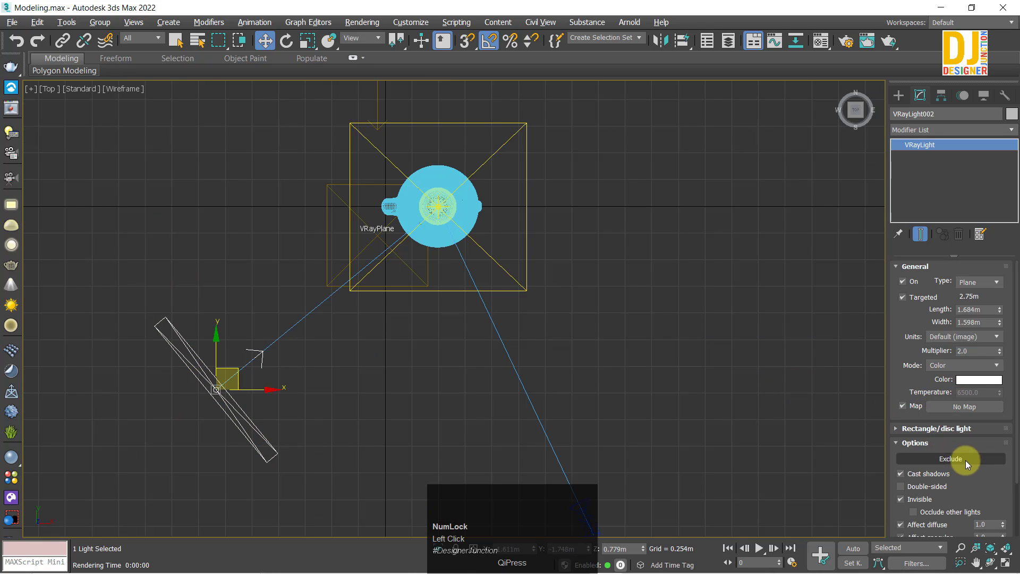
pyautogui.click(949, 429)
pyautogui.click(962, 429)
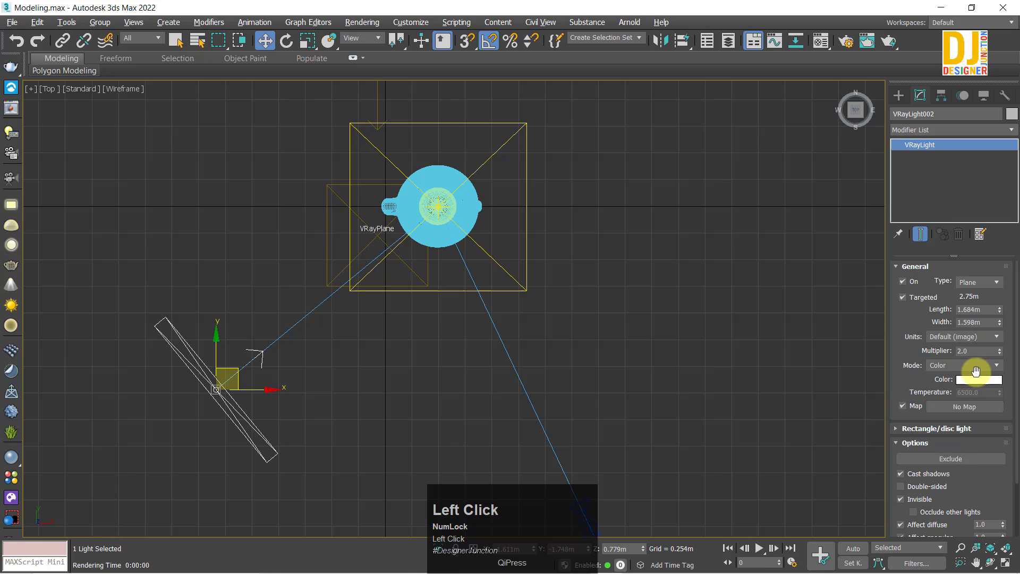
pyautogui.click(957, 430)
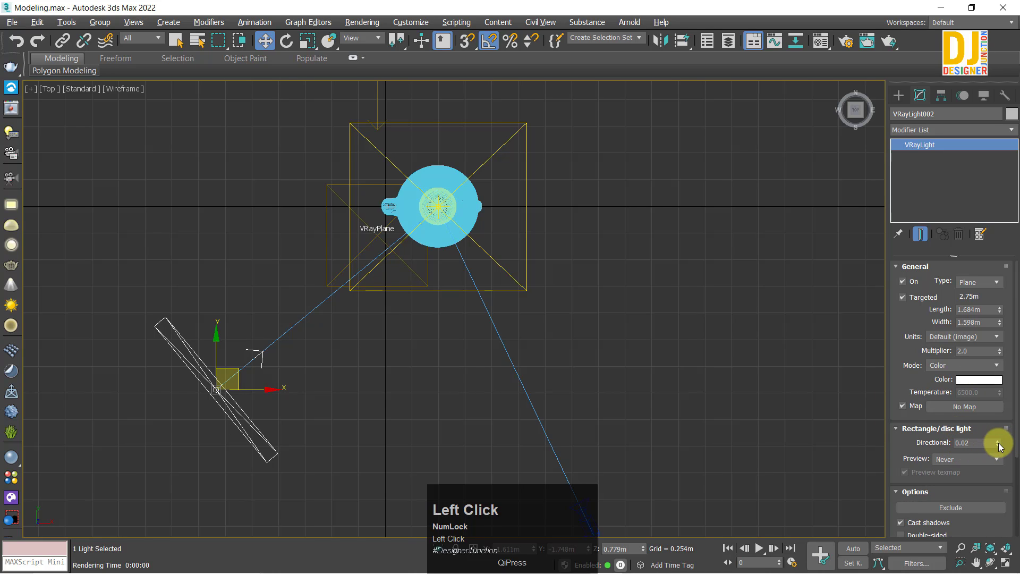
pyautogui.click(951, 477)
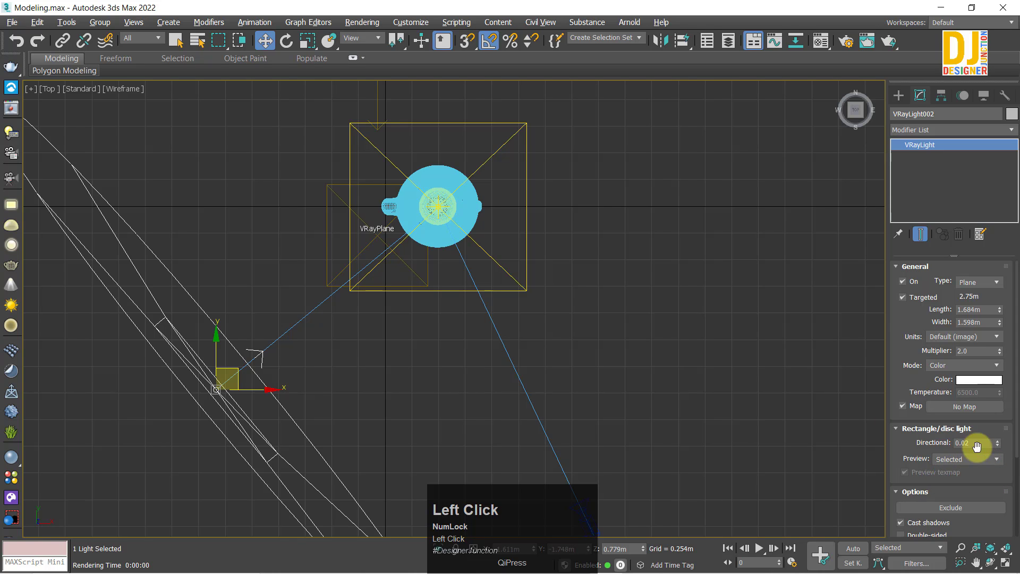
pyautogui.moveTo(999, 444); pyautogui.dragTo(1003, 411)
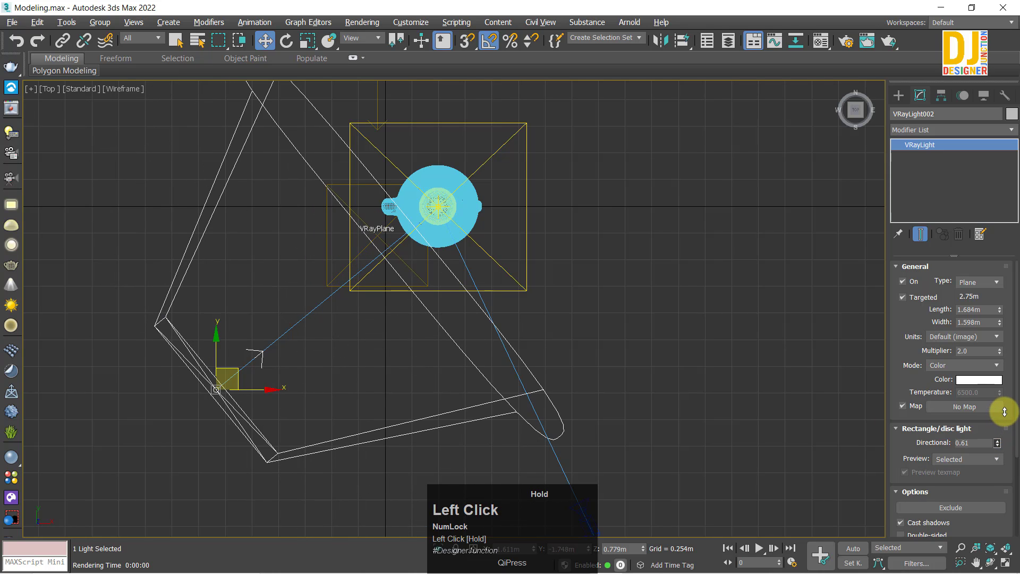
pyautogui.hotkey('alt', 'w')
pyautogui.hotkey('alt', 'w')
pyautogui.scroll(-3, 503, 267)
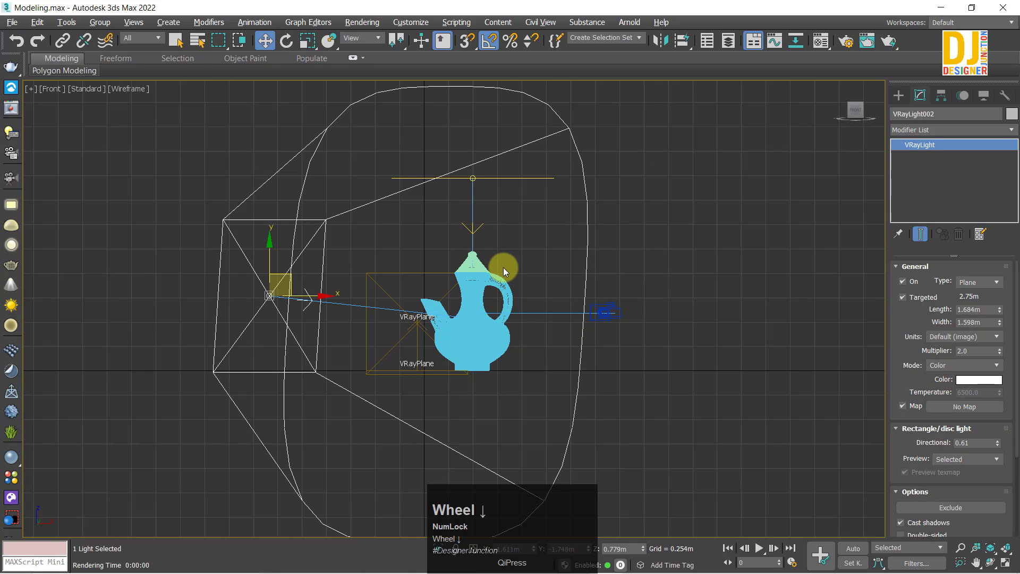
# - Test render the camera view with the more directional side light and close the V-Ray Frame Buffer
pyautogui.hotkey('alt', 'w')
pyautogui.hotkey('alt', 'w')
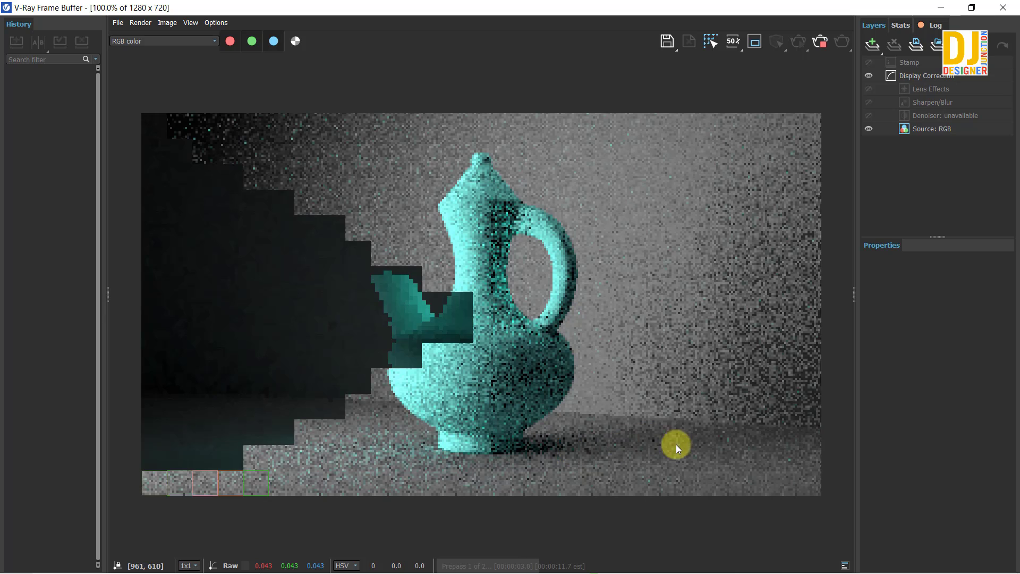
pyautogui.click(1004, 8)
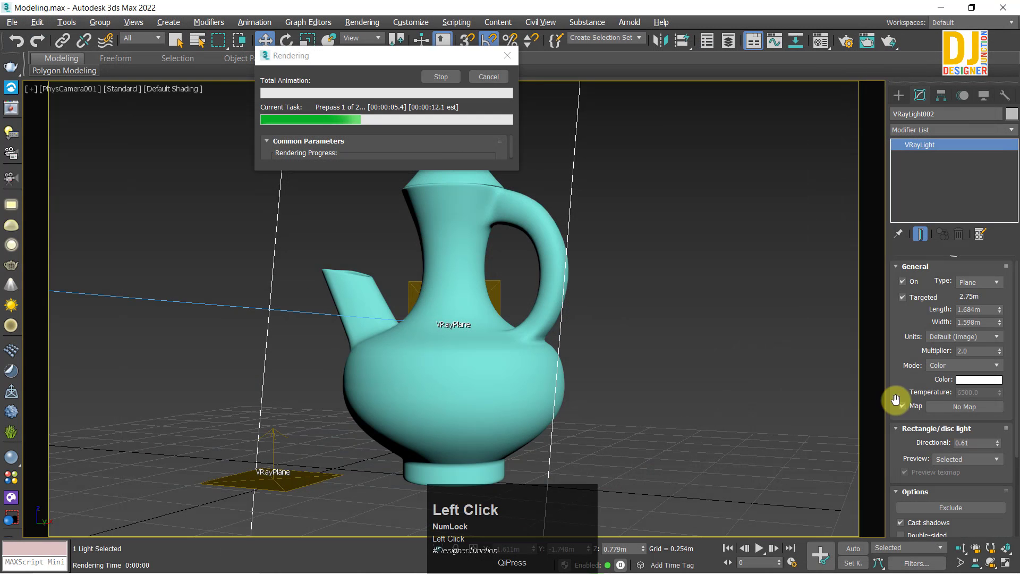
# - Set the side light's Directional value to 0.8
pyautogui.click(978, 445)
pyautogui.write('.8')
pyautogui.press('Return')
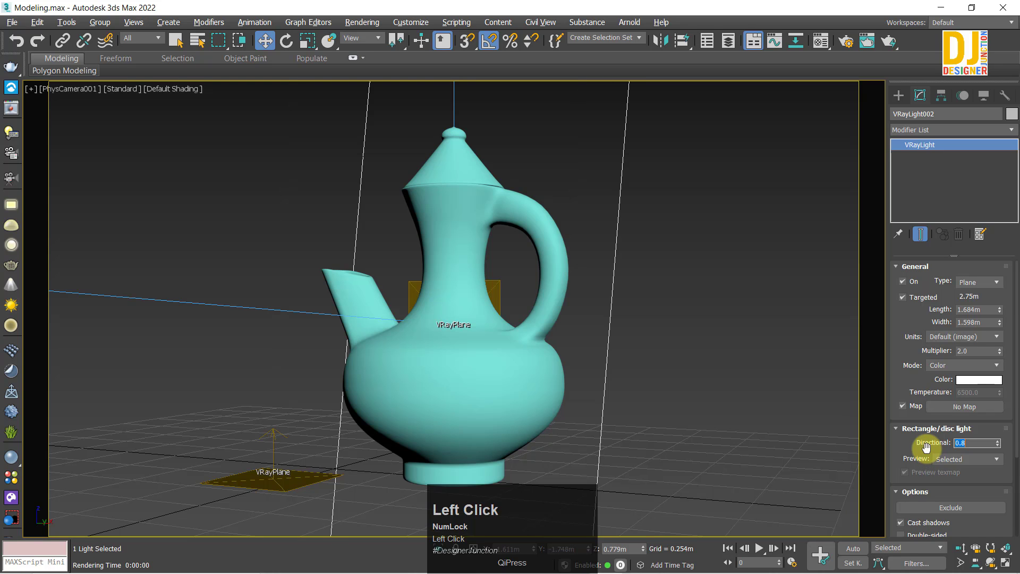
# - Check the side light's beam preview in the top view and raise its Directional value to 1.0
pyautogui.hotkey('alt', 'w')
pyautogui.click(234, 202)
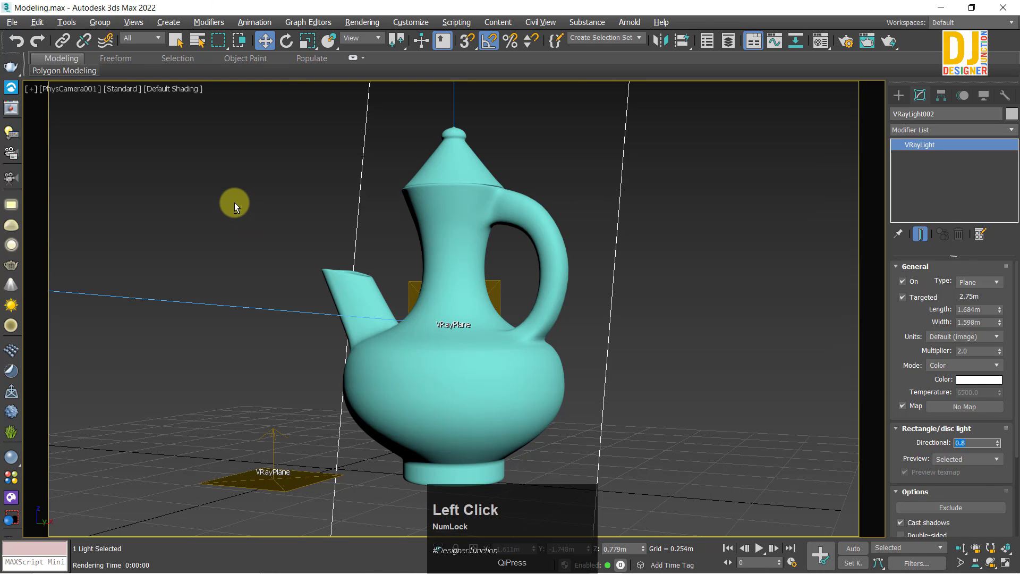
pyautogui.hotkey('alt', 'w')
pyautogui.hotkey('alt', 'w')
pyautogui.click(217, 391)
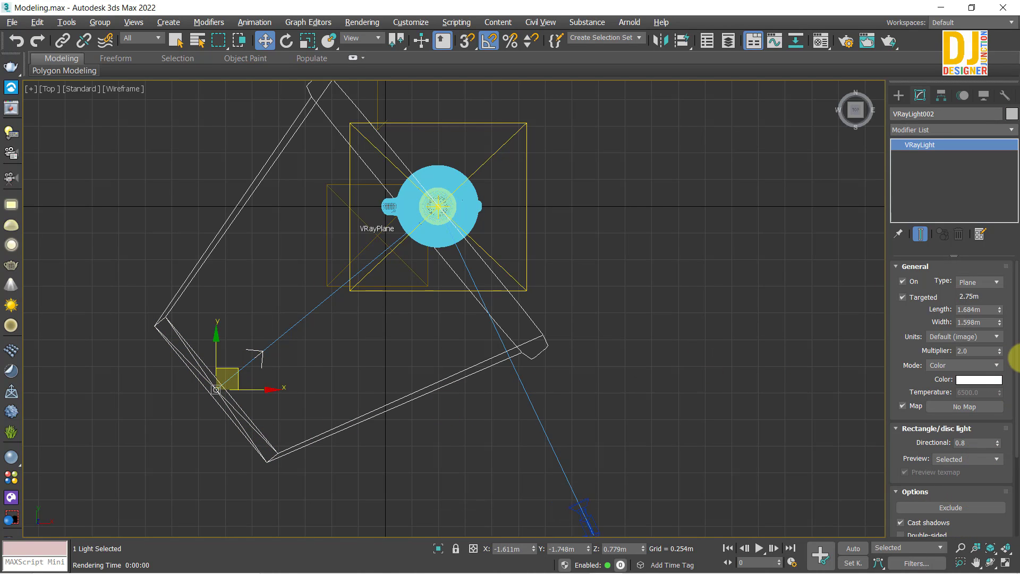
pyautogui.moveTo(998, 443); pyautogui.dragTo(999, 415)
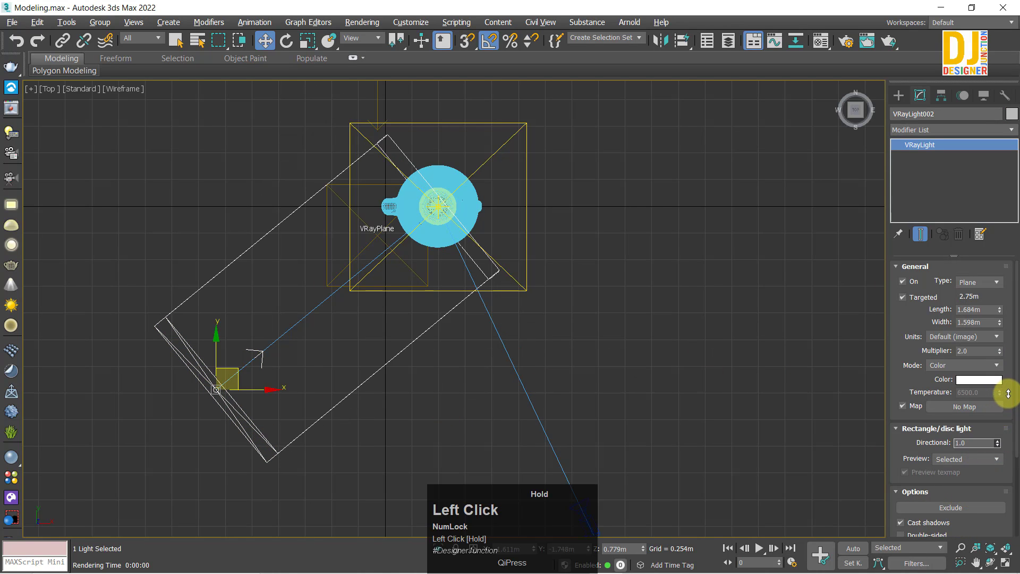
# - Test render the camera view with the fully directional side light and close the V-Ray Frame Buffer
pyautogui.hotkey('alt', 'w')
pyautogui.hotkey('alt', 'w')
pyautogui.hotkey('shift', 'q')
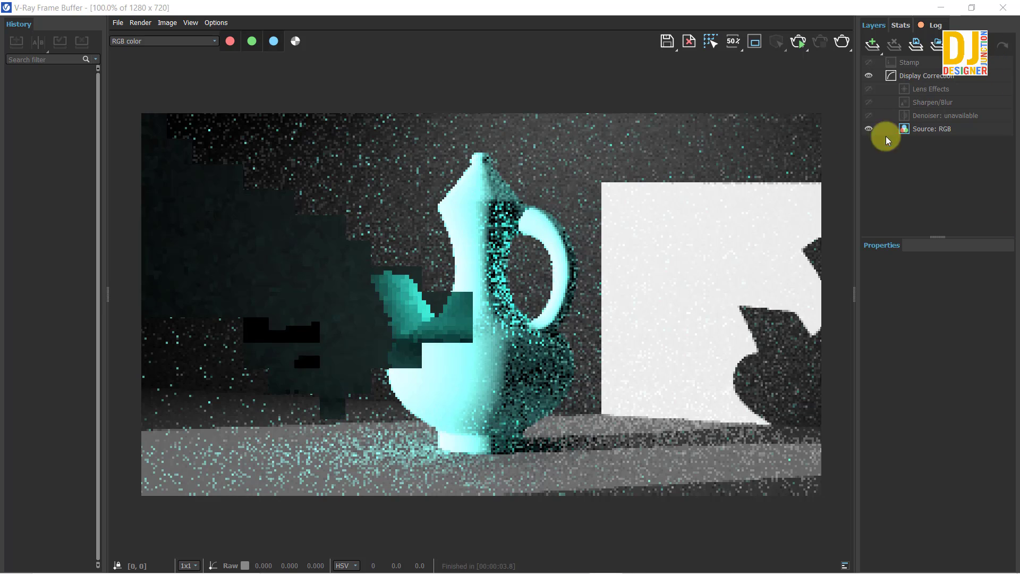
pyautogui.click(1003, 8)
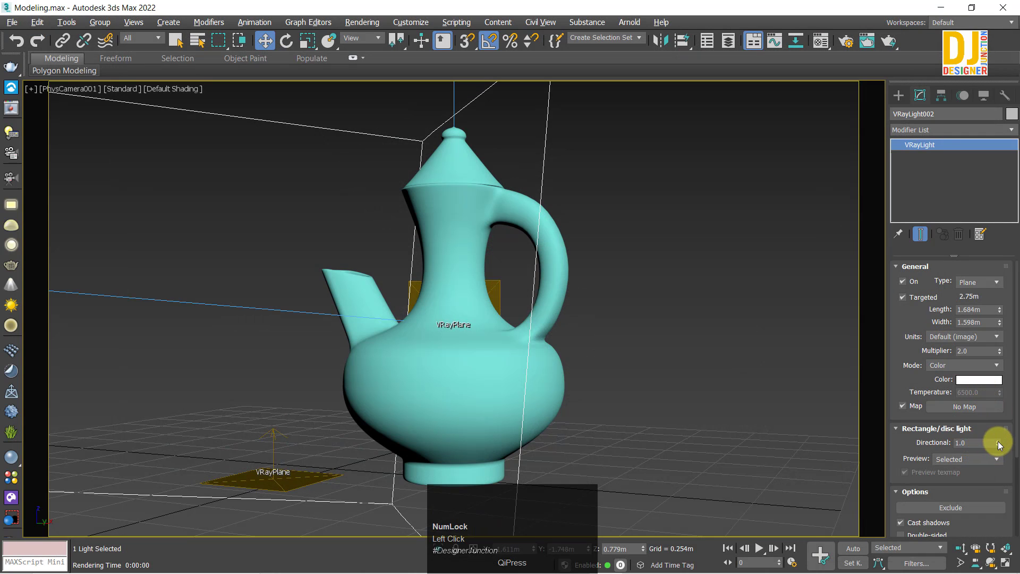
# - Lower the side light's Directional value to about 0.77, test render the camera view and close the V-Ray Frame Buffer
pyautogui.moveTo(998, 447); pyautogui.dragTo(999, 447)
pyautogui.click(445, 342)
pyautogui.hotkey('shift', 'q')
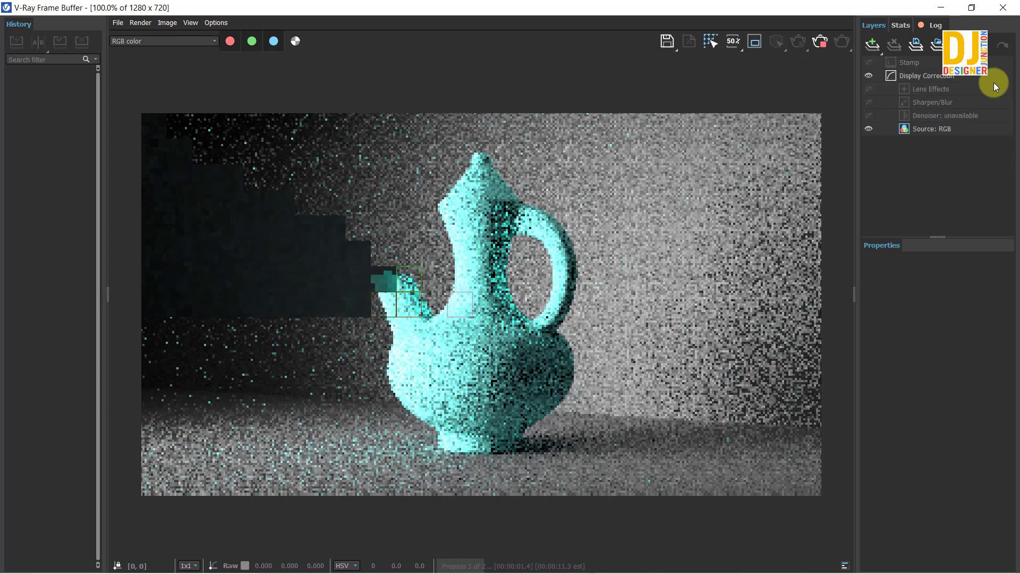
pyautogui.click(1004, 7)
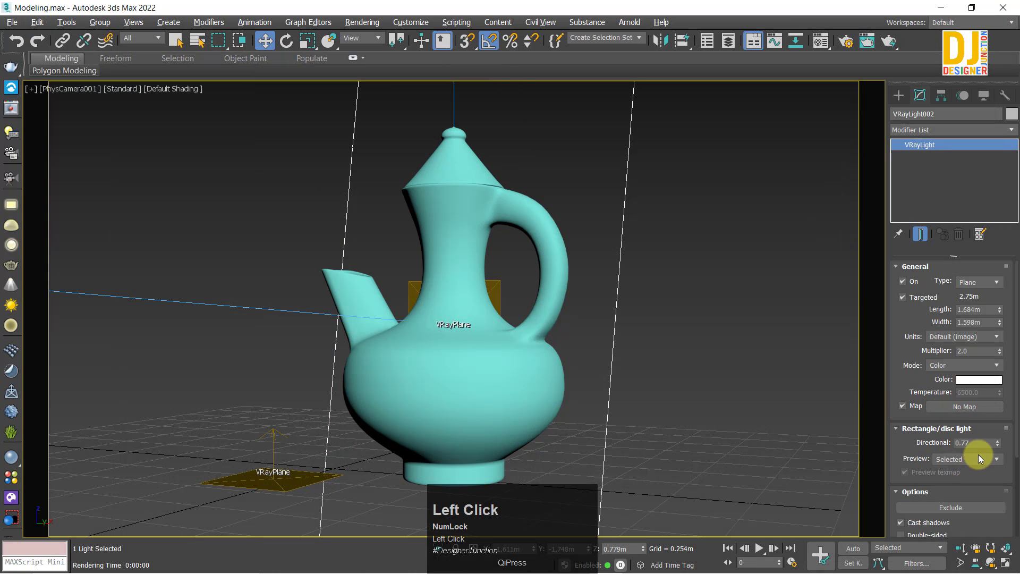
# - Set the side light's Directional value to 0.8 and test render the camera view
pyautogui.write('0.8')
pyautogui.press('Return')
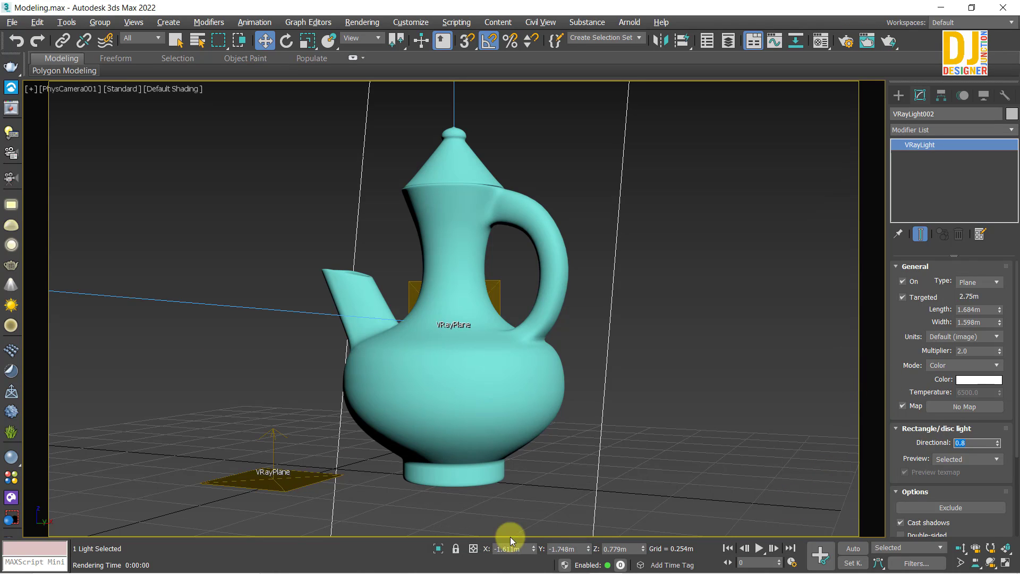
pyautogui.hotkey('shift', 'q')
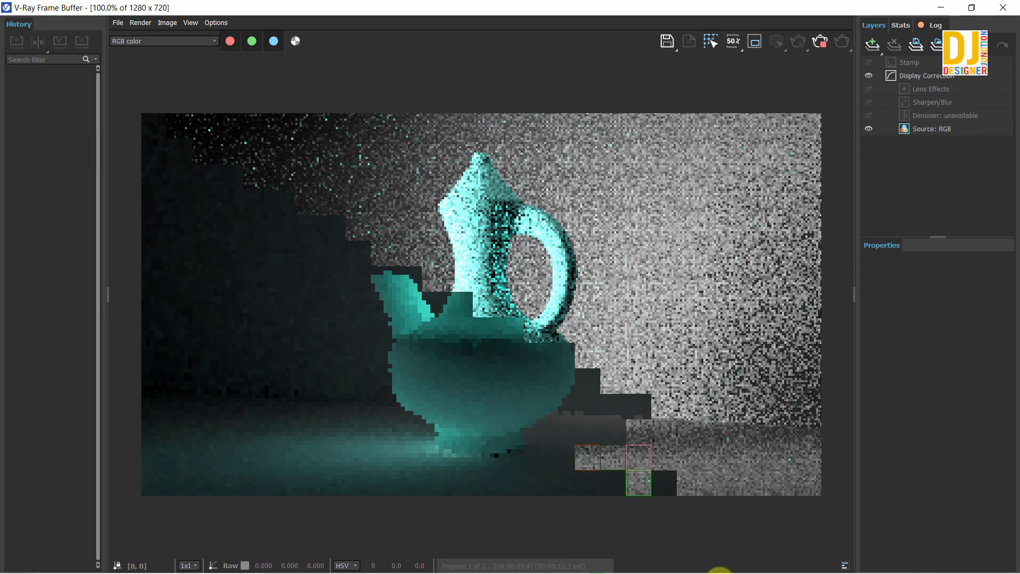
pyautogui.click(457, 216)
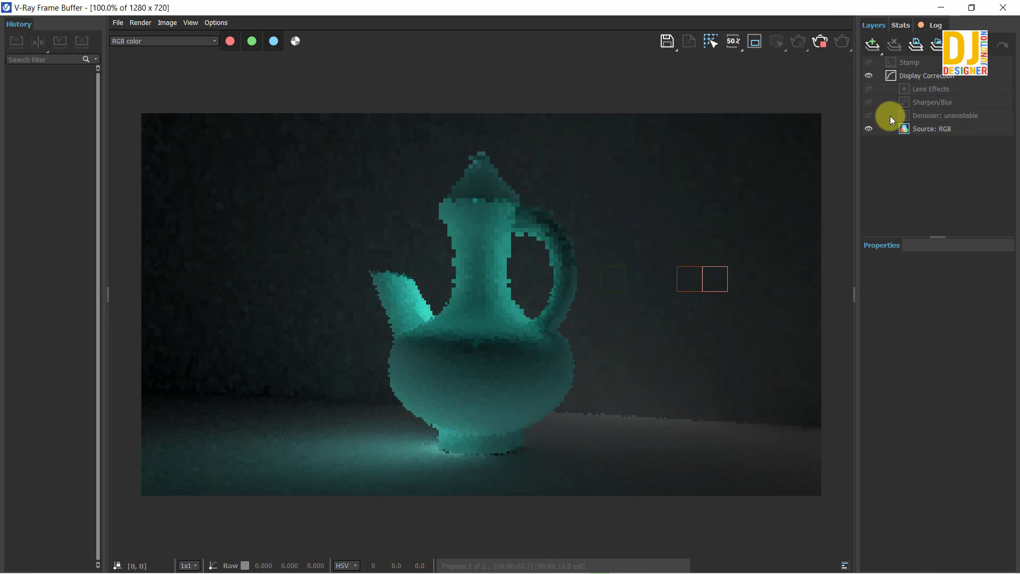
# - Add an Exposure correction layer to the render and inspect the jug's spout and body up close
pyautogui.click(873, 49)
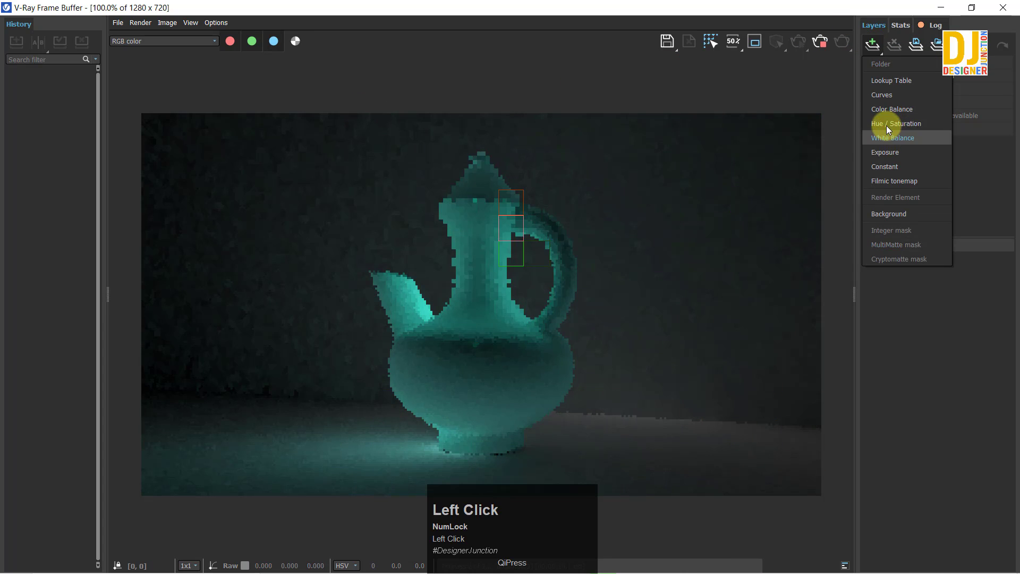
pyautogui.click(873, 152)
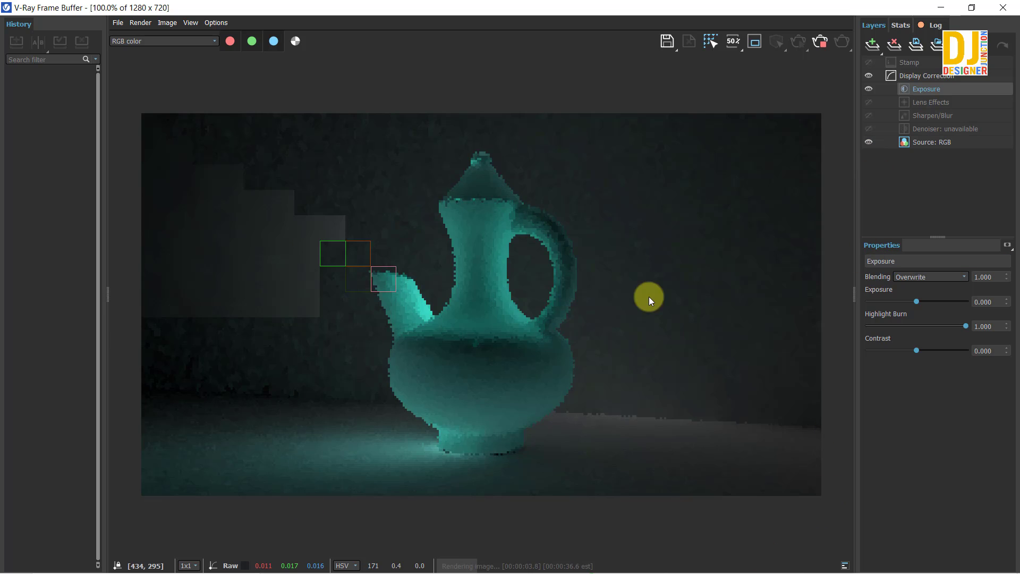
pyautogui.click(454, 217)
pyautogui.scroll(1, 451, 286)
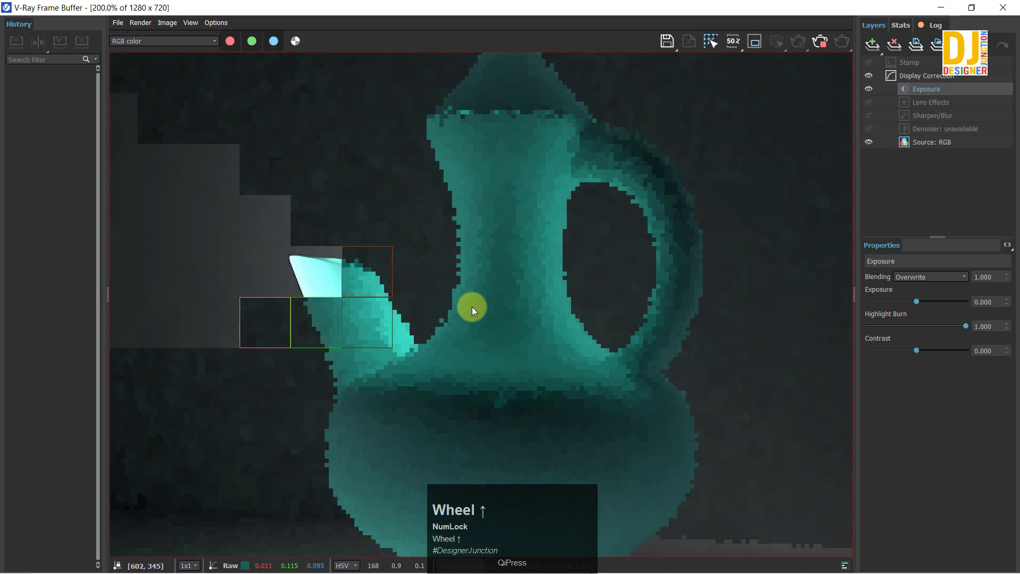
pyautogui.moveTo(494, 207); pyautogui.dragTo(489, 155, button='middle')
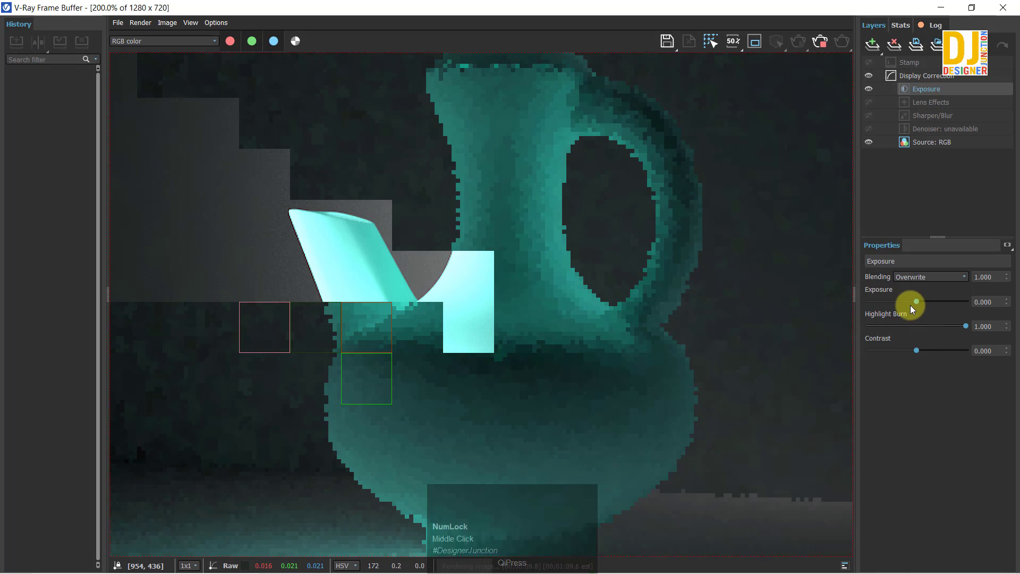
pyautogui.scroll(-1, 416, 356)
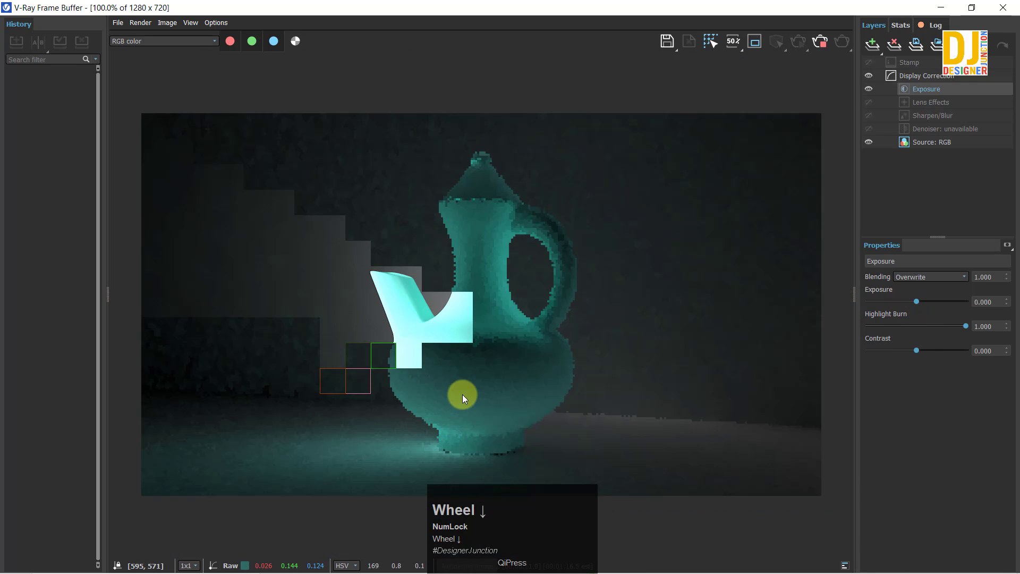
# - Darken the overexposed jug by lowering the Exposure layer's exposure to about -1.757
pyautogui.scroll(1, 457, 387)
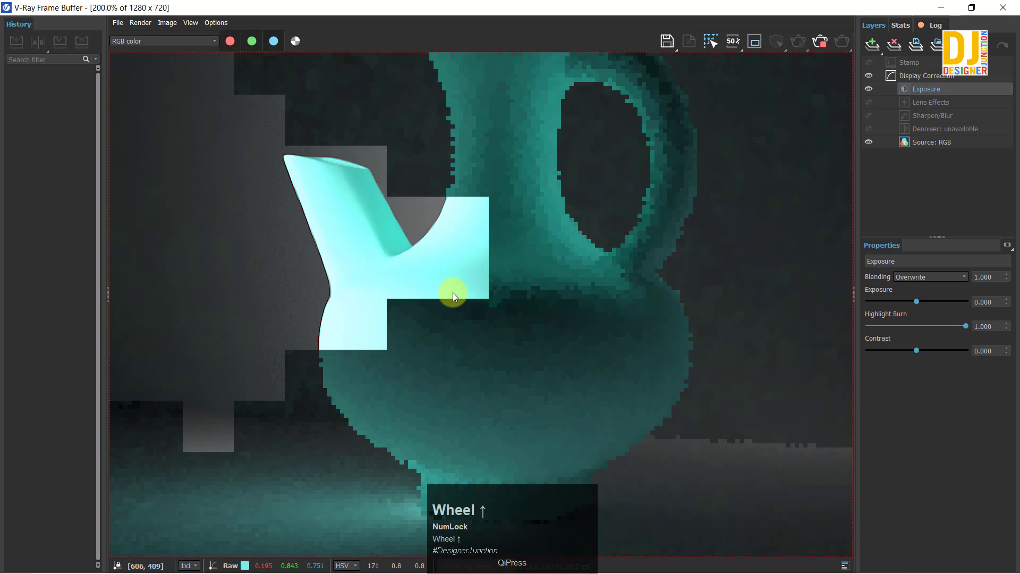
pyautogui.click(892, 302)
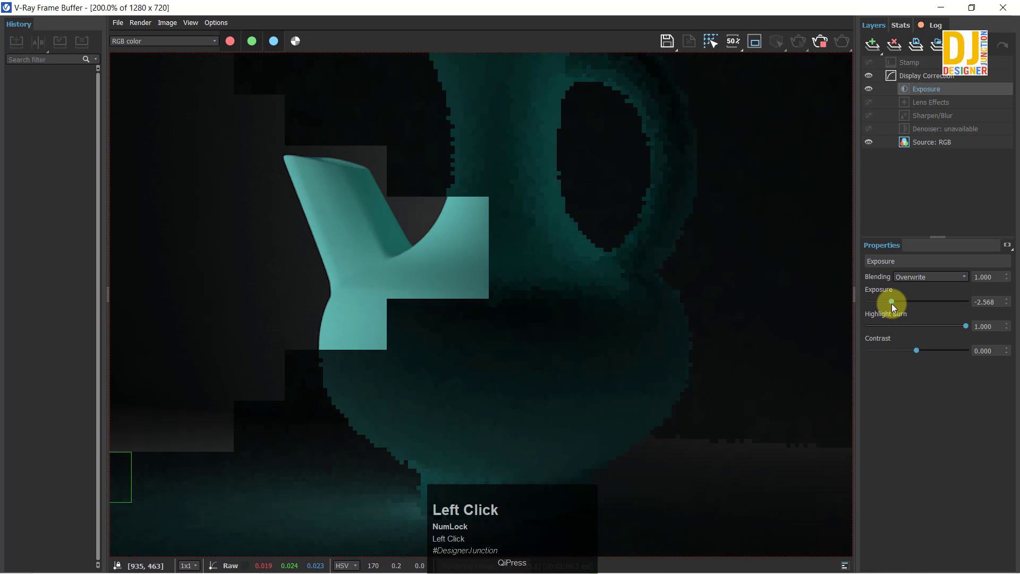
pyautogui.moveTo(892, 304)
pyautogui.mouseDown()
pyautogui.moveTo(918, 302)
pyautogui.moveTo(900, 312)
pyautogui.mouseUp()
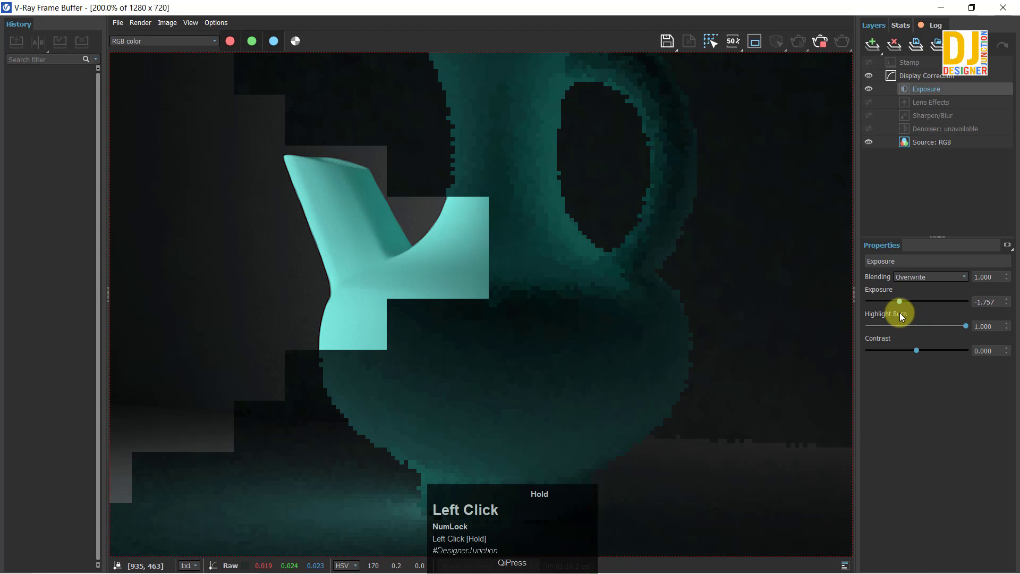
# - Reset the Exposure layer's exposure value to 0
pyautogui.scroll(-2, 439, 313)
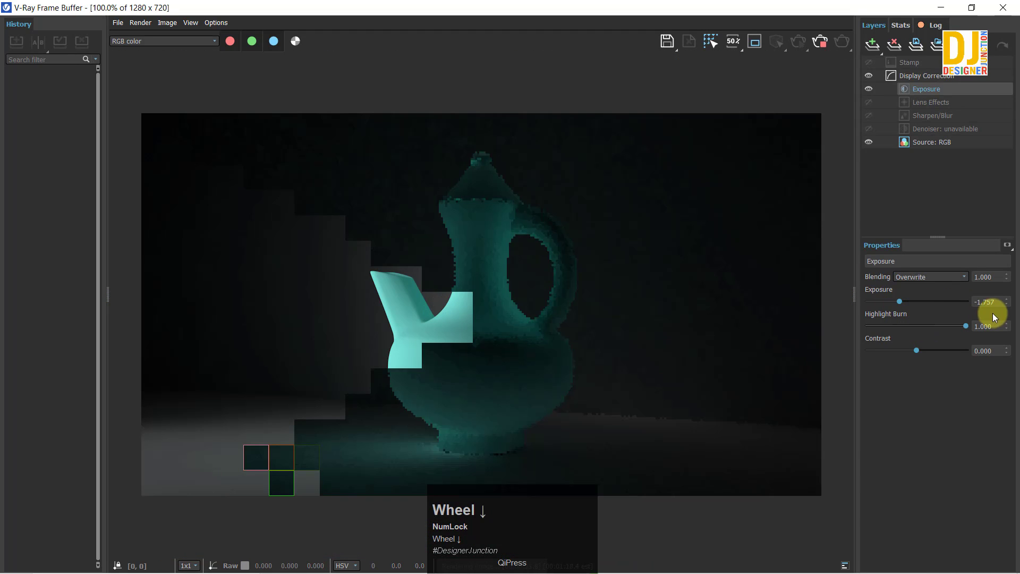
pyautogui.moveTo(994, 302); pyautogui.dragTo(960, 288)
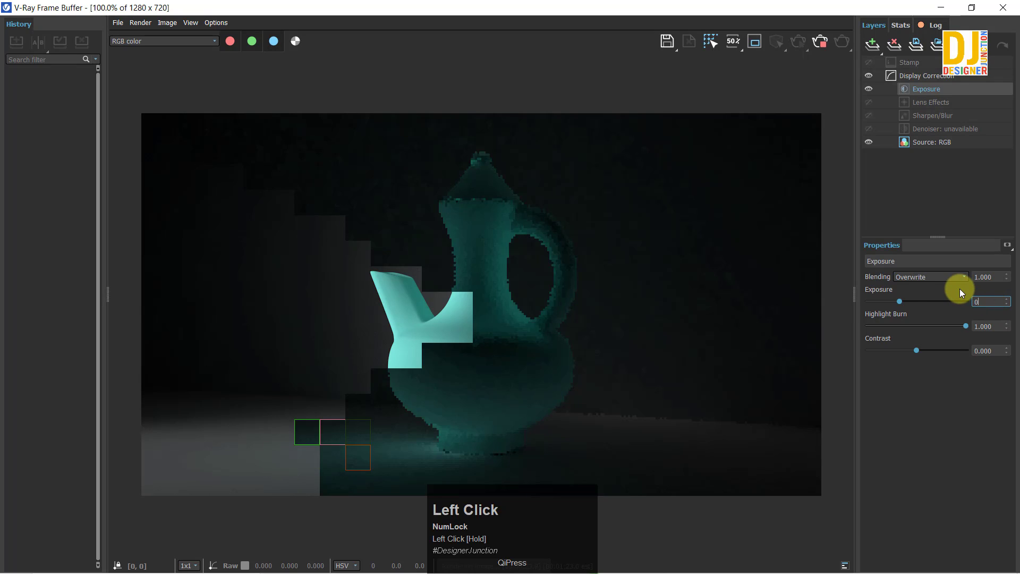
# - Set the Exposure correction to 0 in the frame buffer and close the render window
pyautogui.write('0')
pyautogui.press('Return')
pyautogui.click(764, 385)
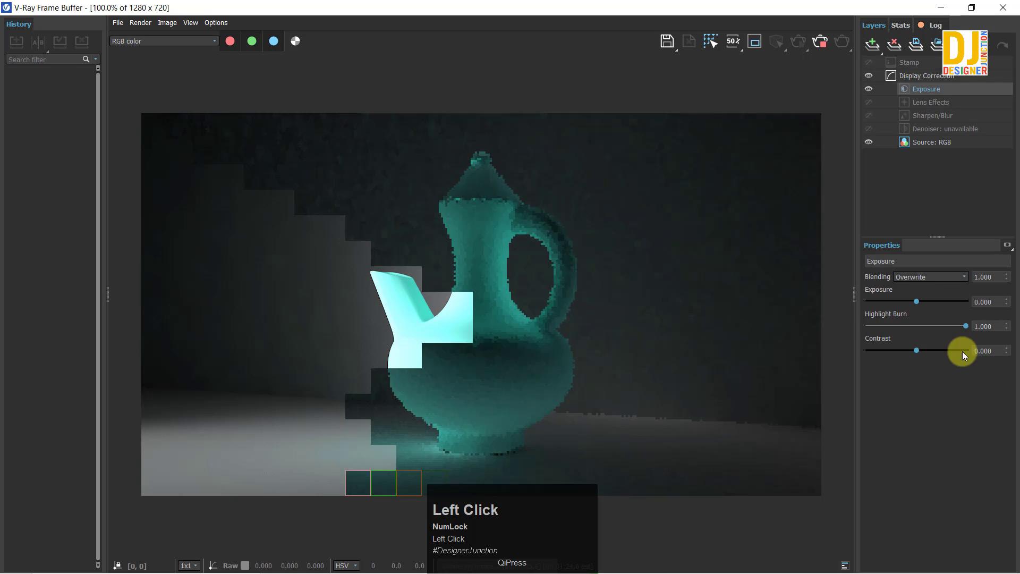
pyautogui.click(1003, 7)
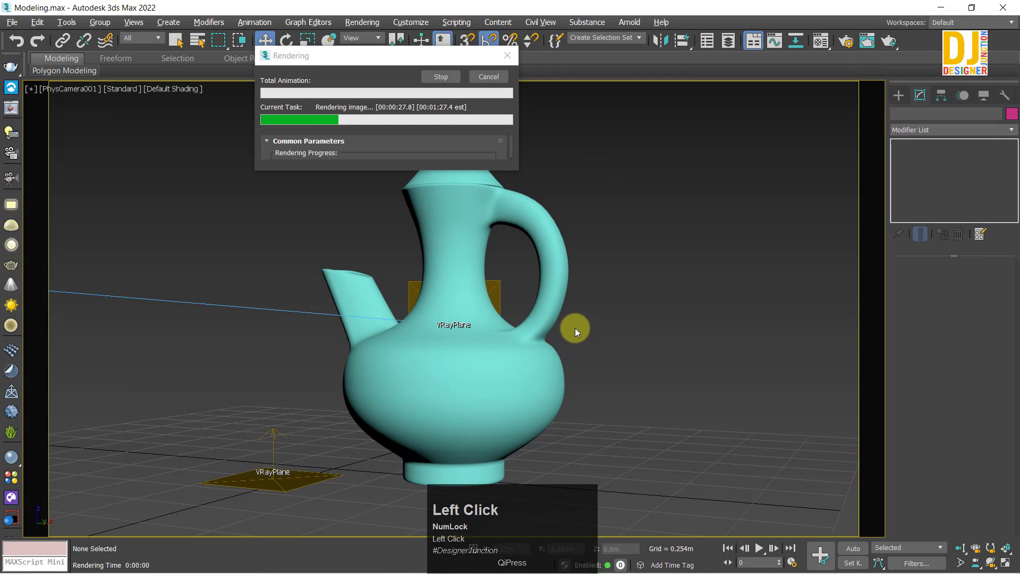
# - Set the multiplier of the angled side light VRayLight002 to 1
pyautogui.hotkey('alt', 'w')
pyautogui.hotkey('alt', 'w')
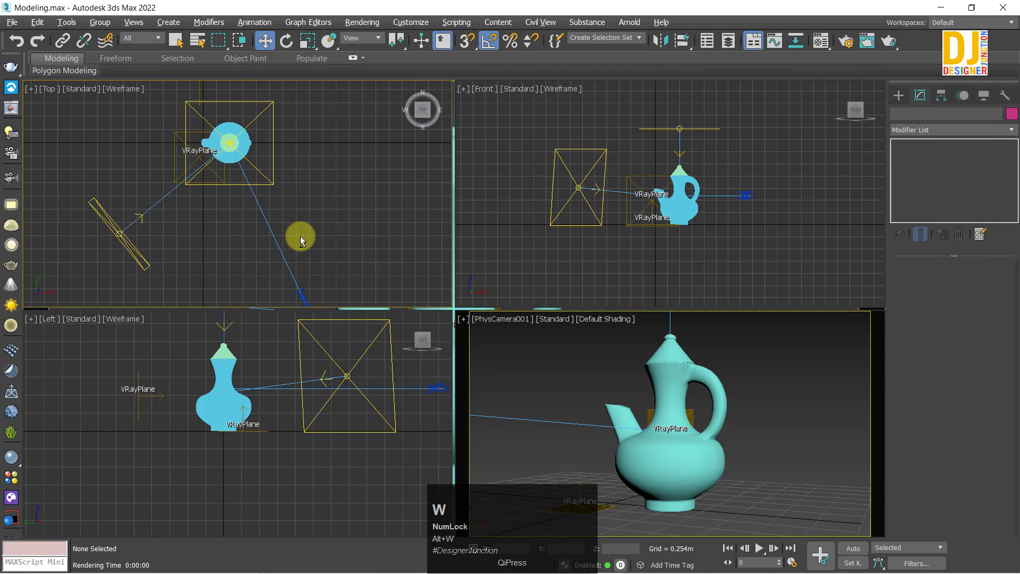
pyautogui.click(248, 438)
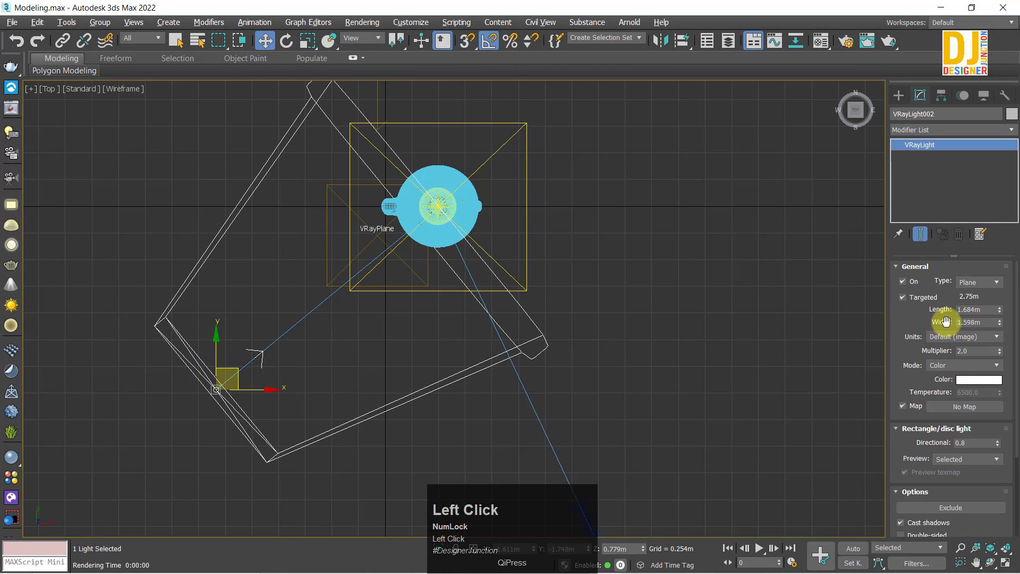
pyautogui.click(978, 351)
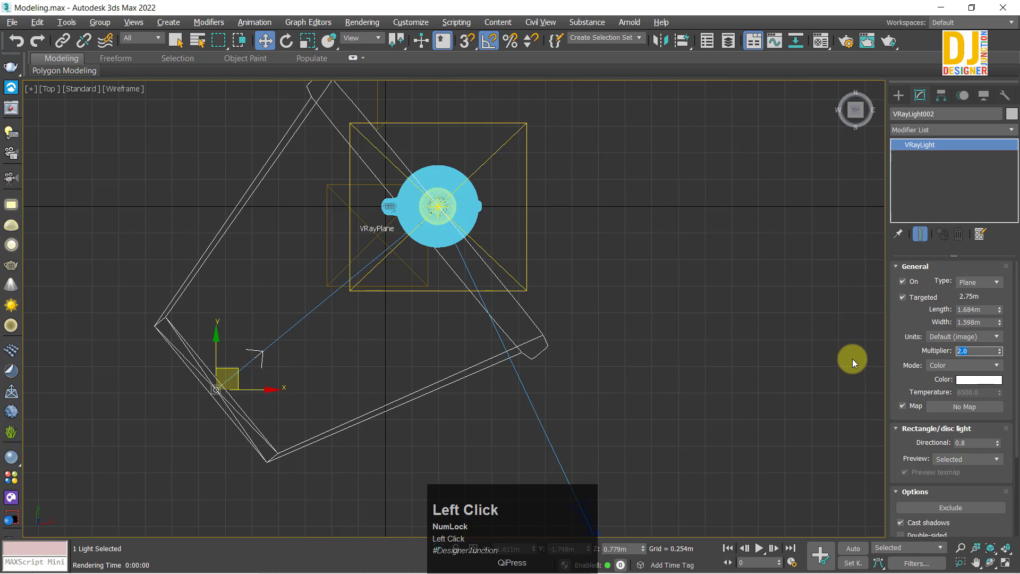
pyautogui.write('1')
pyautogui.press('Return')
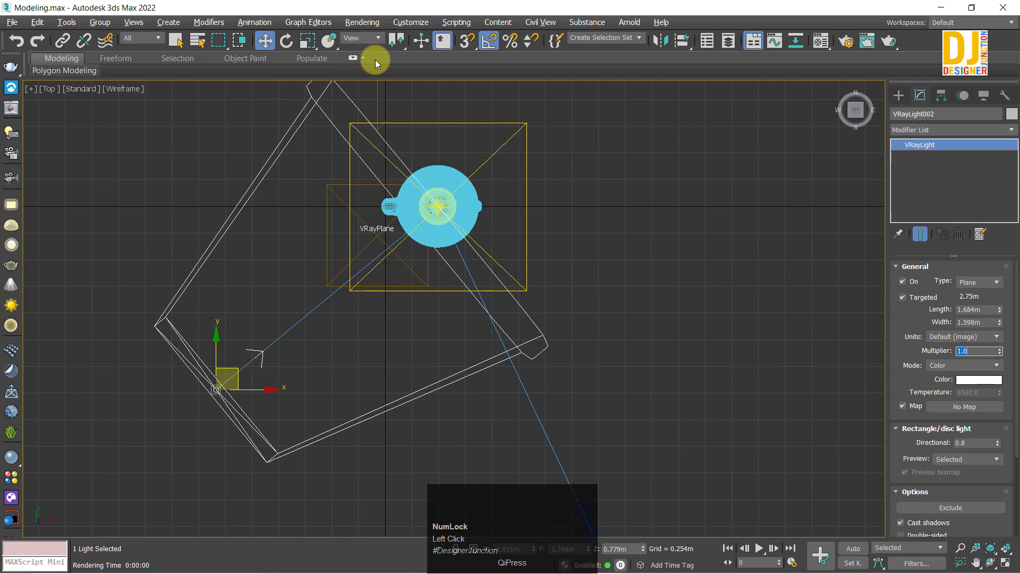
# - Clone the overhead VRay light as a copy and place it upright behind the pot, about 0.53 m from its target
pyautogui.moveTo(474, 177); pyautogui.dragTo(467, 218, button='middle')
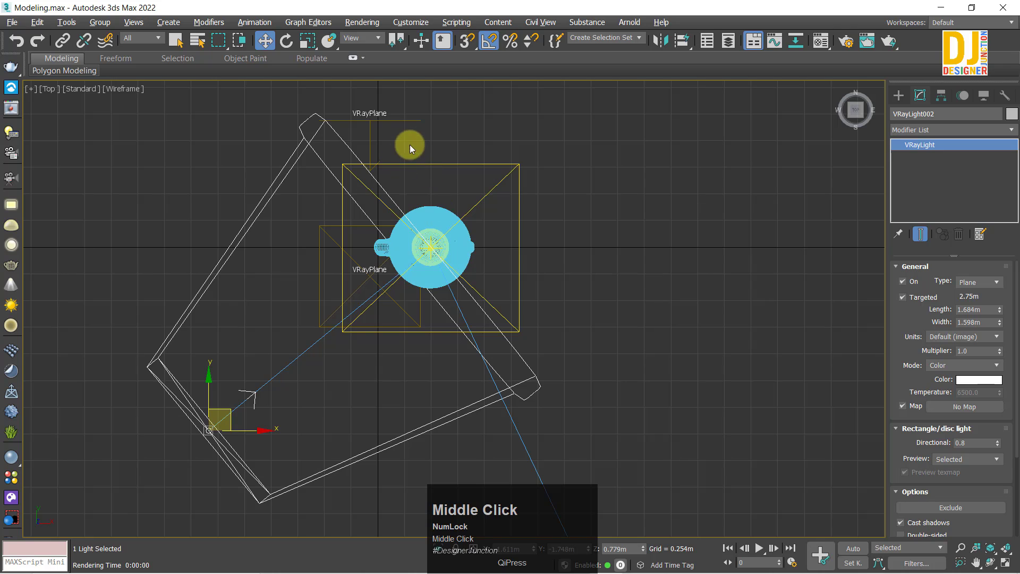
pyautogui.click(453, 200)
pyautogui.hotkey('alt', 'w')
pyautogui.hotkey('alt', 'w')
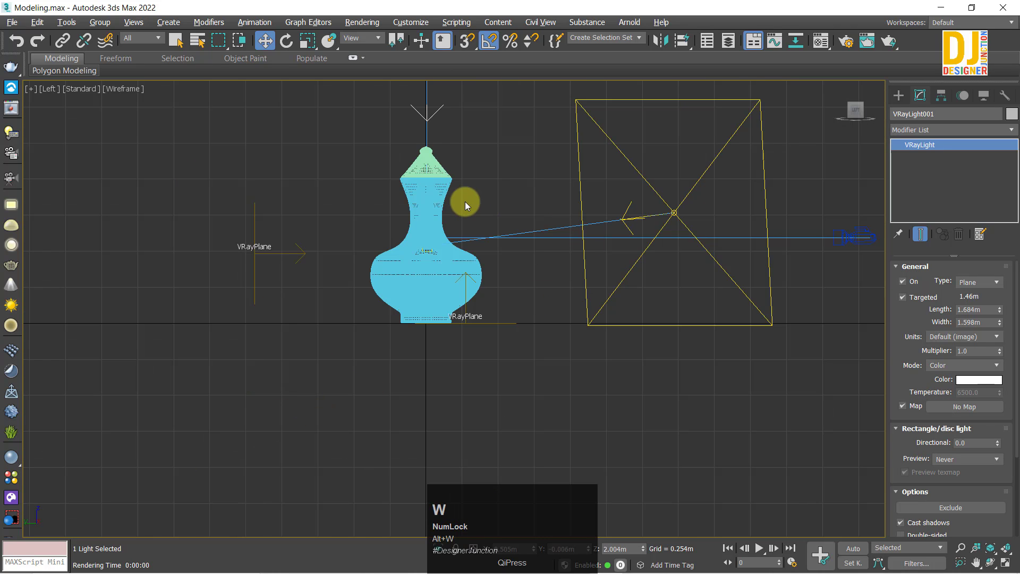
pyautogui.moveTo(465, 203); pyautogui.dragTo(478, 319, button='middle')
pyautogui.moveTo(458, 133)
pyautogui.keyDown('shift'); pyautogui.mouseDown()
pyautogui.moveTo(346, 328)
pyautogui.moveTo(364, 312)
pyautogui.moveTo(382, 333)
pyautogui.moveTo(374, 357)
pyautogui.moveTo(370, 340)
pyautogui.mouseUp(); pyautogui.keyUp('shift')
pyautogui.click(496, 348)
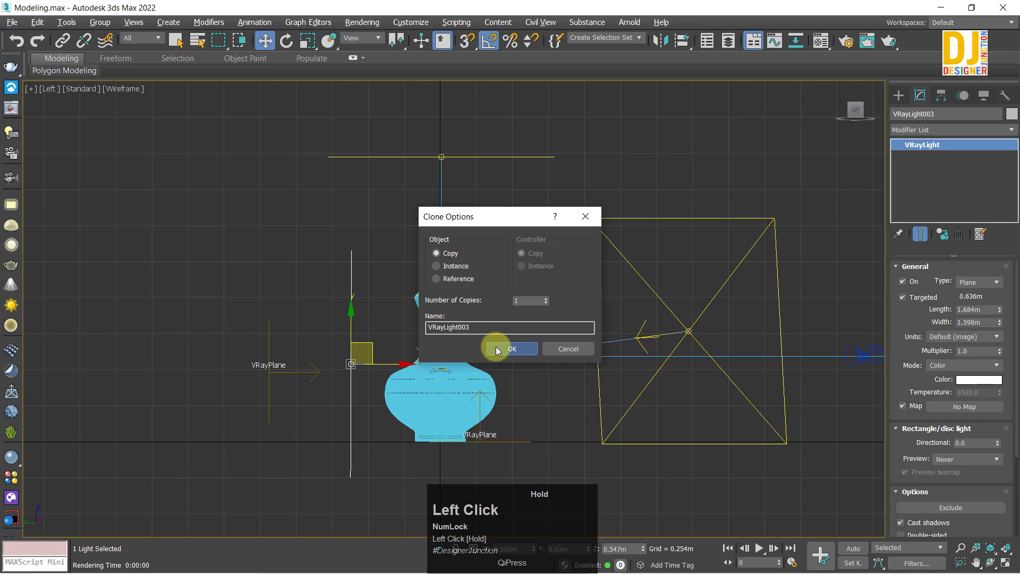
pyautogui.moveTo(389, 365); pyautogui.dragTo(402, 368)
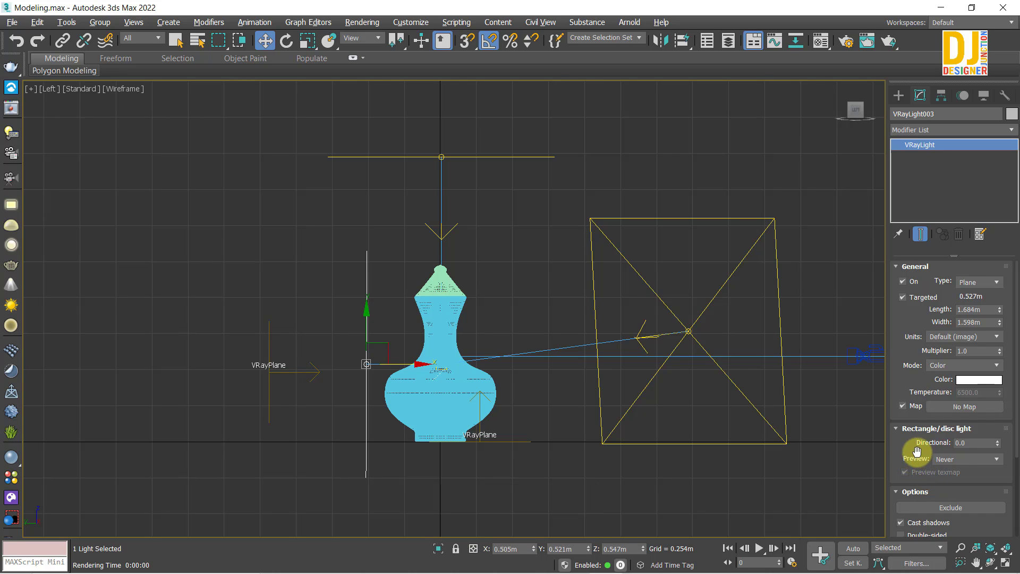
# - Exclude VRayPlane001 and VRayPlane002 from the copied back light's illumination and shadow casting
pyautogui.click(944, 509)
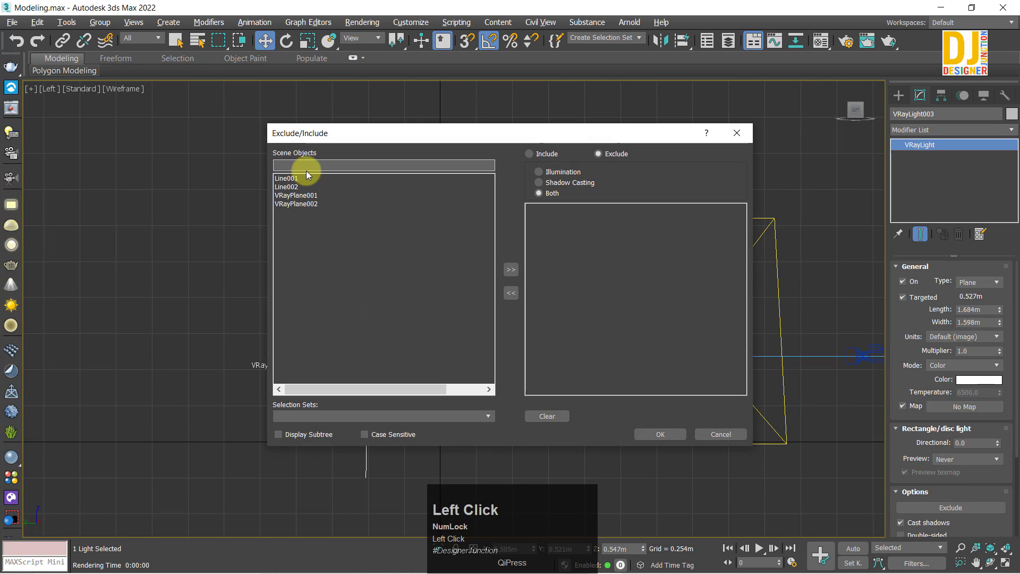
pyautogui.click(280, 204)
pyautogui.keyDown('ctrl'); pyautogui.click(290, 196); pyautogui.keyUp('ctrl')
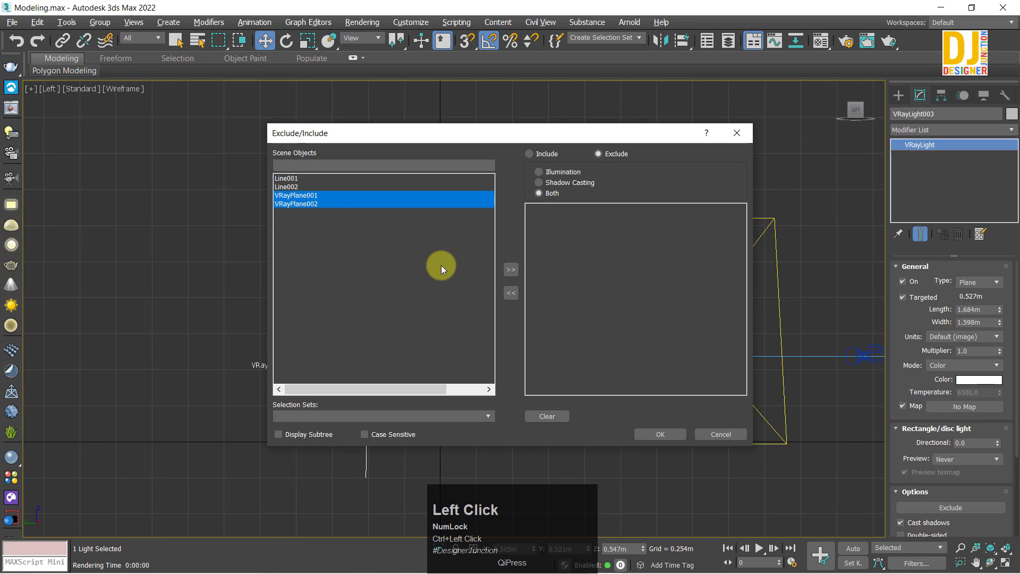
pyautogui.click(511, 270)
pyautogui.click(651, 435)
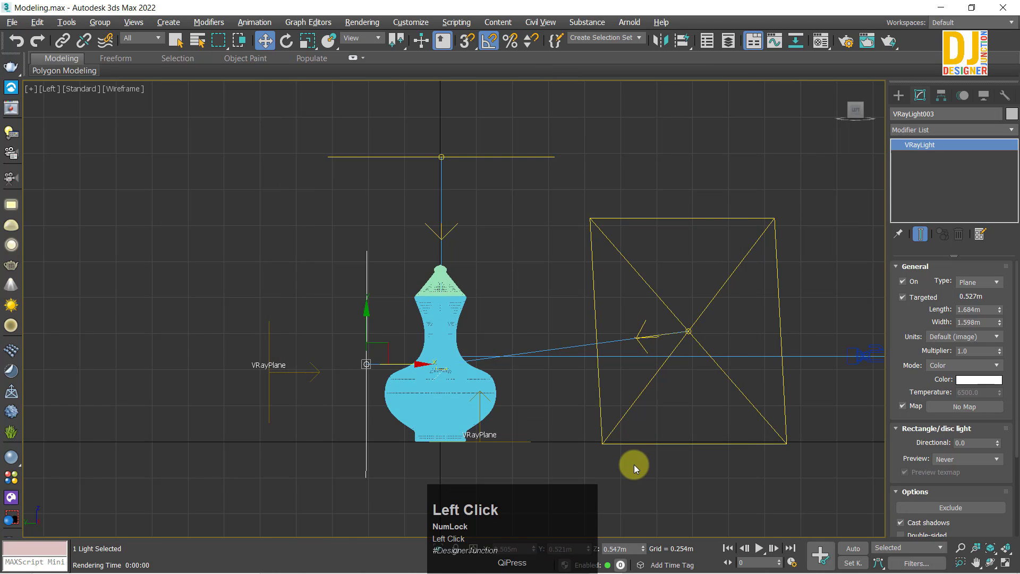
# - Run a test render of the camera view and close the frame buffer
pyautogui.hotkey('alt', 'w')
pyautogui.hotkey('alt', 'w')
pyautogui.hotkey('shift', 'q')
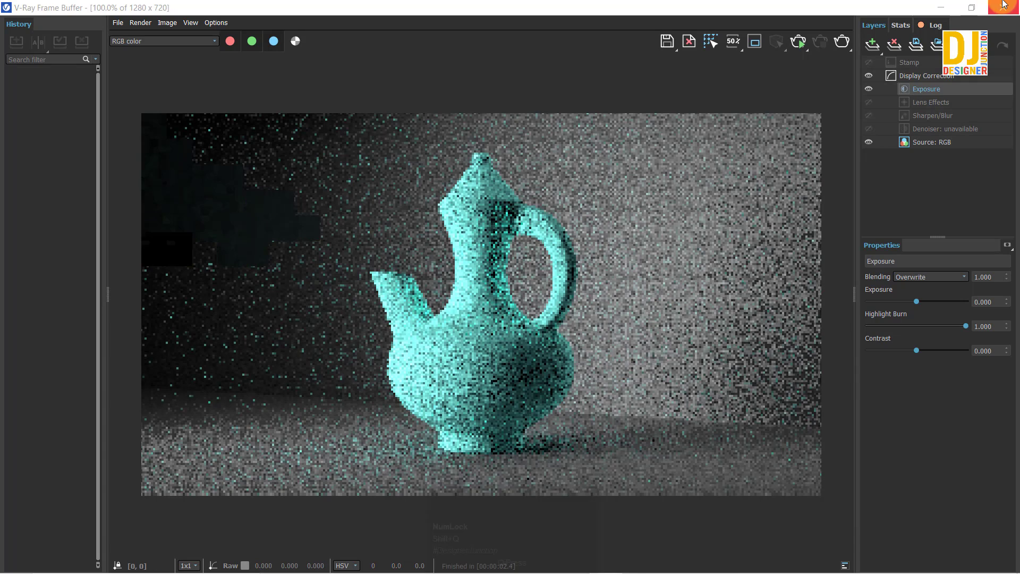
pyautogui.click(1004, 11)
# - Nudge the back light slightly closer to the pot in the Left view, about 0.52 m from its target
pyautogui.hotkey('alt', 'w')
pyautogui.hotkey('alt', 'w')
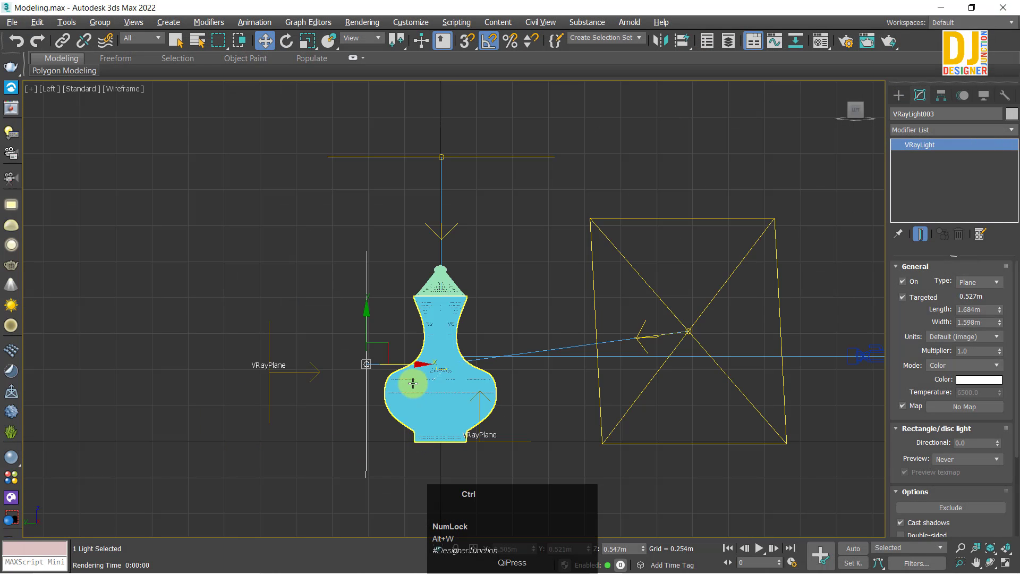
pyautogui.moveTo(411, 368); pyautogui.dragTo(410, 364)
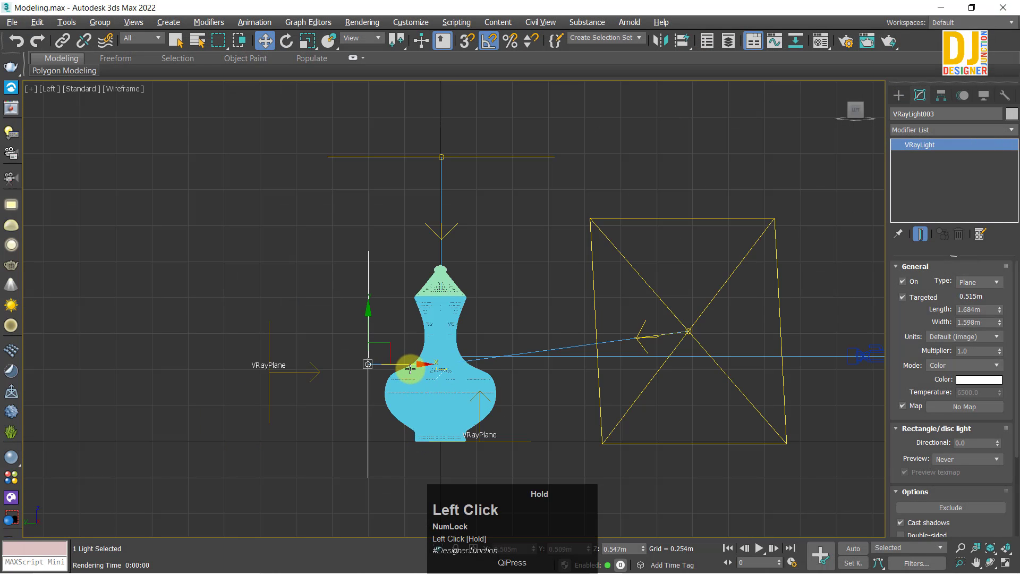
pyautogui.hotkey('alt', 'w')
pyautogui.hotkey('alt', 'w')
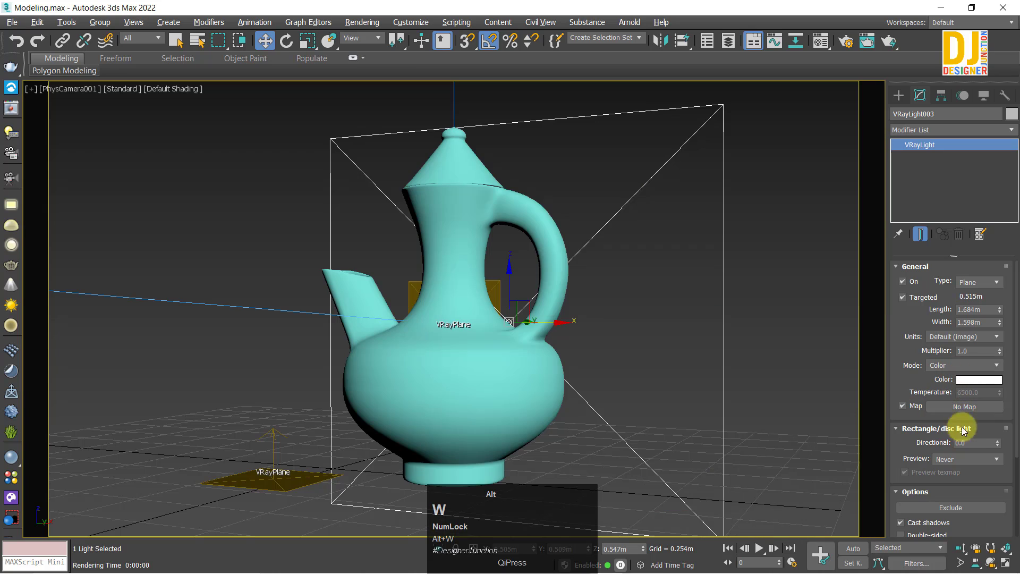
# - Remove VRayPlane001 and VRayPlane002 from the back light's exclusion list and test render the camera view
pyautogui.click(946, 509)
pyautogui.click(549, 218)
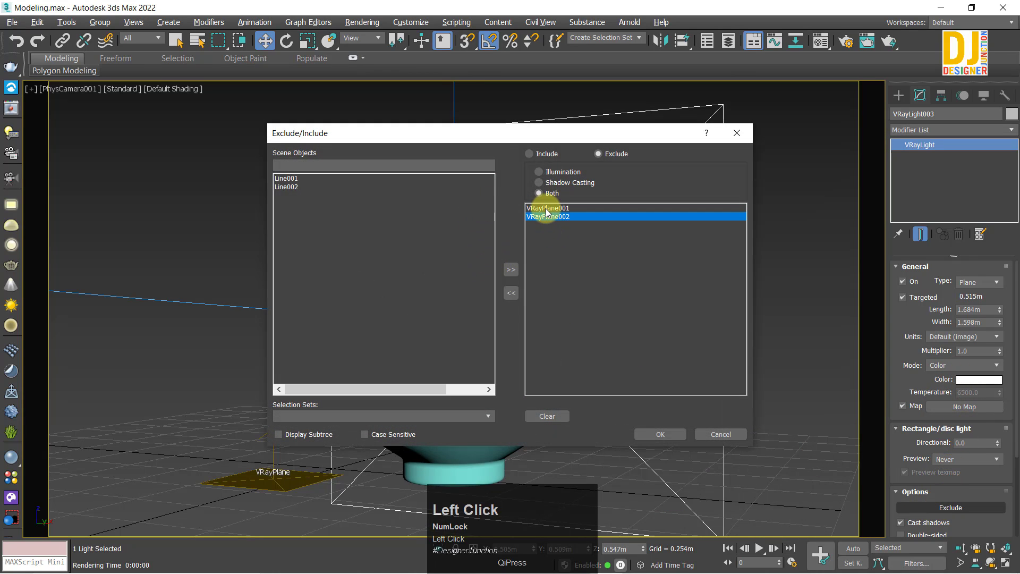
pyautogui.keyDown('ctrl'); pyautogui.click(547, 208); pyautogui.keyUp('ctrl')
pyautogui.click(513, 292)
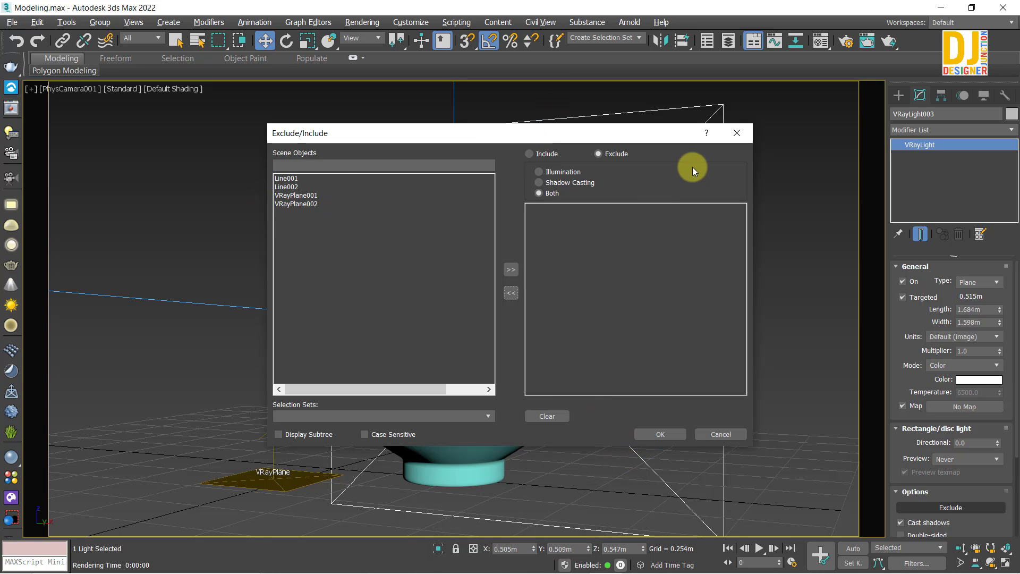
pyautogui.click(659, 434)
pyautogui.hotkey('shift', 'q')
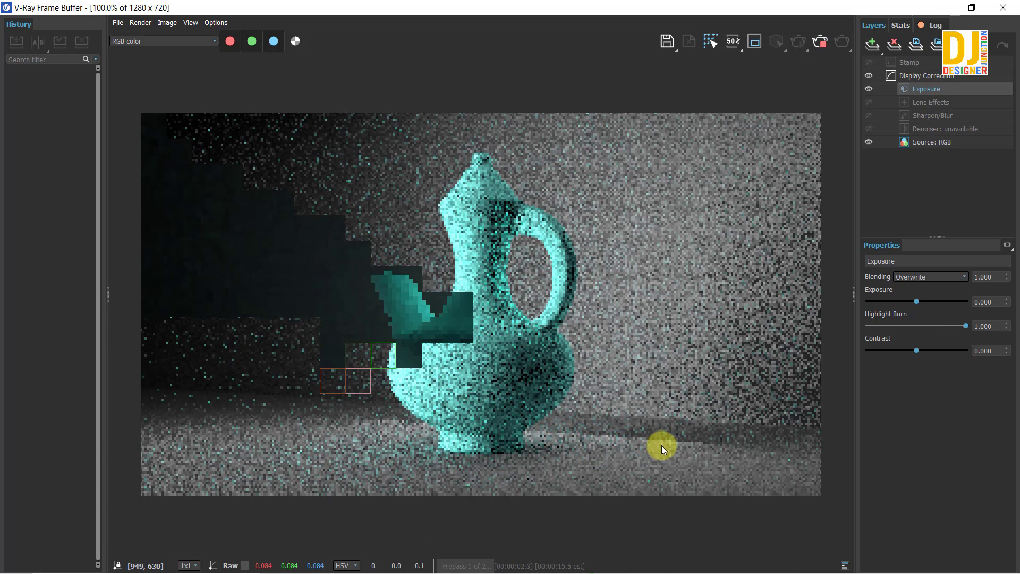
pyautogui.click(1002, 10)
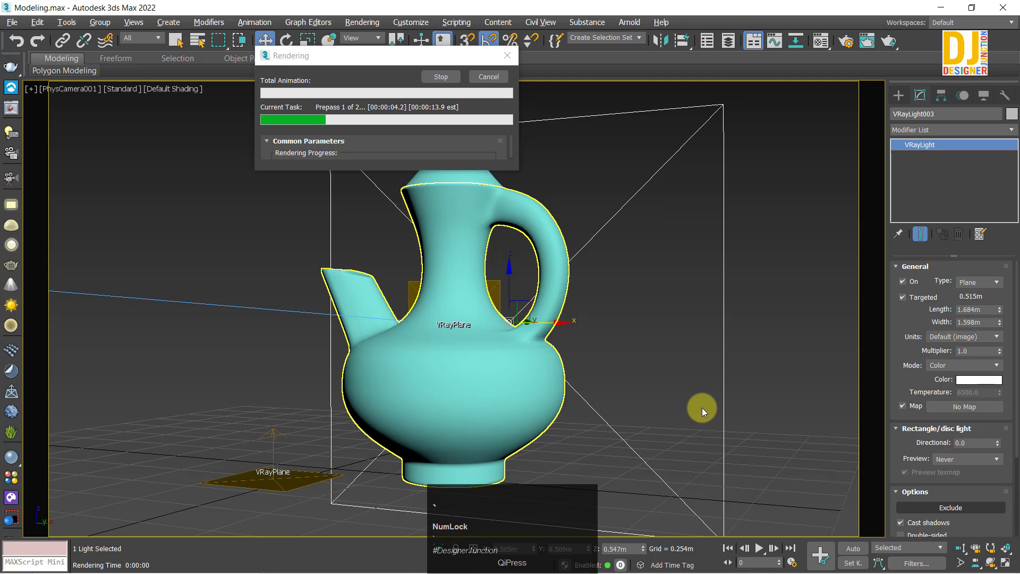
# - Set the back light's multiplier to 6 and run another test render of the camera view
pyautogui.click(984, 351)
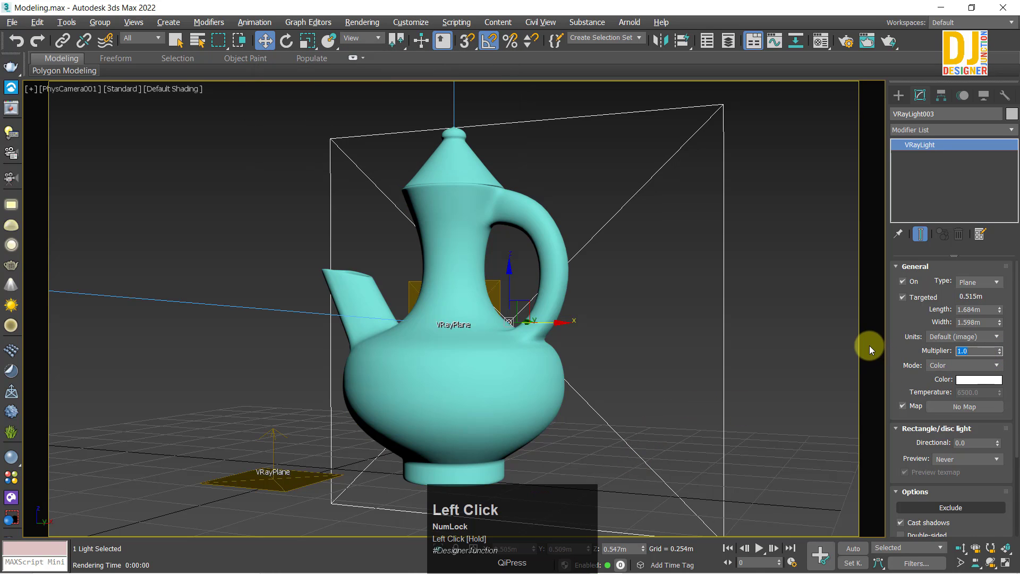
pyautogui.write('6.0')
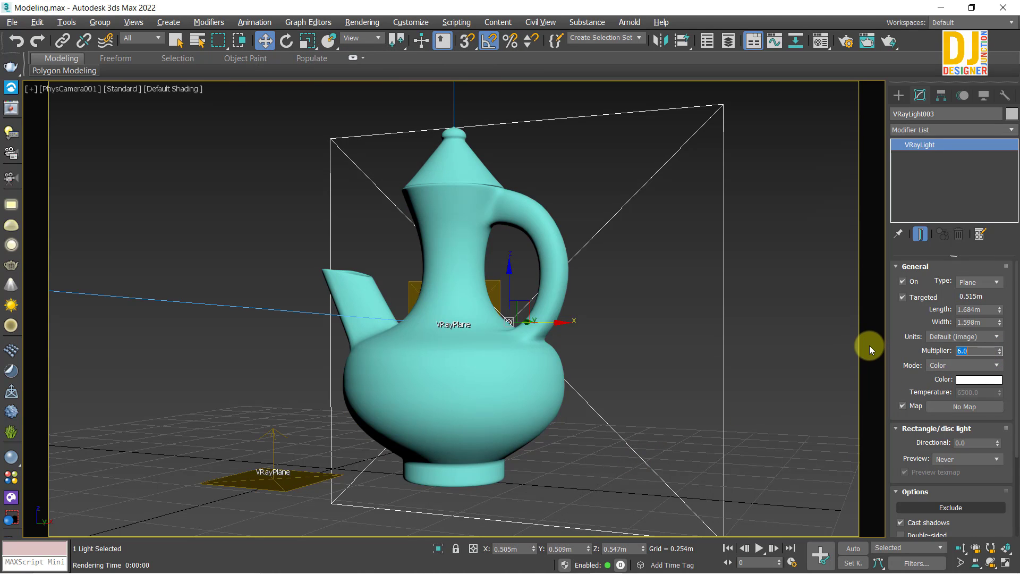
pyautogui.click(200, 202)
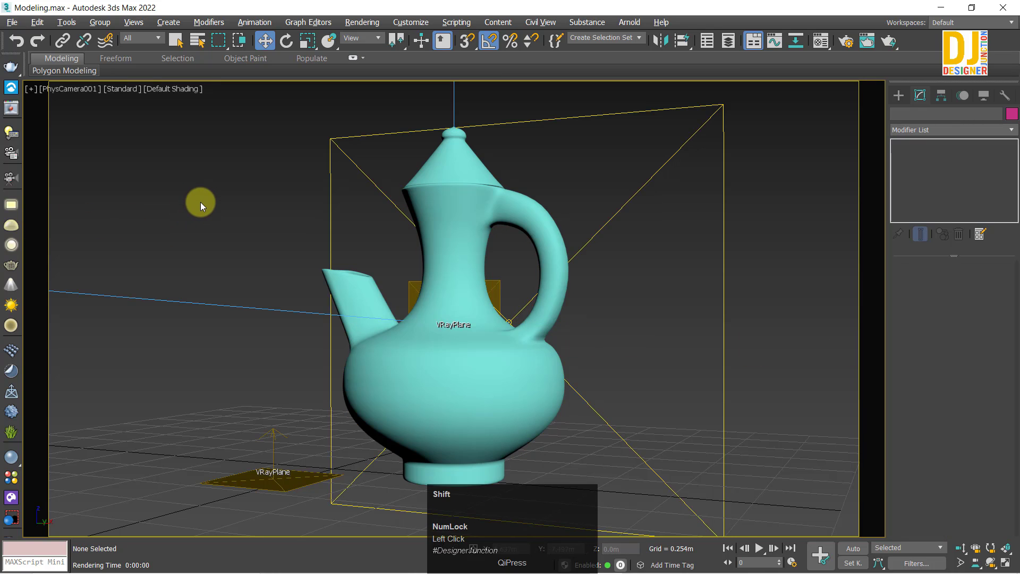
pyautogui.hotkey('shift', 'q')
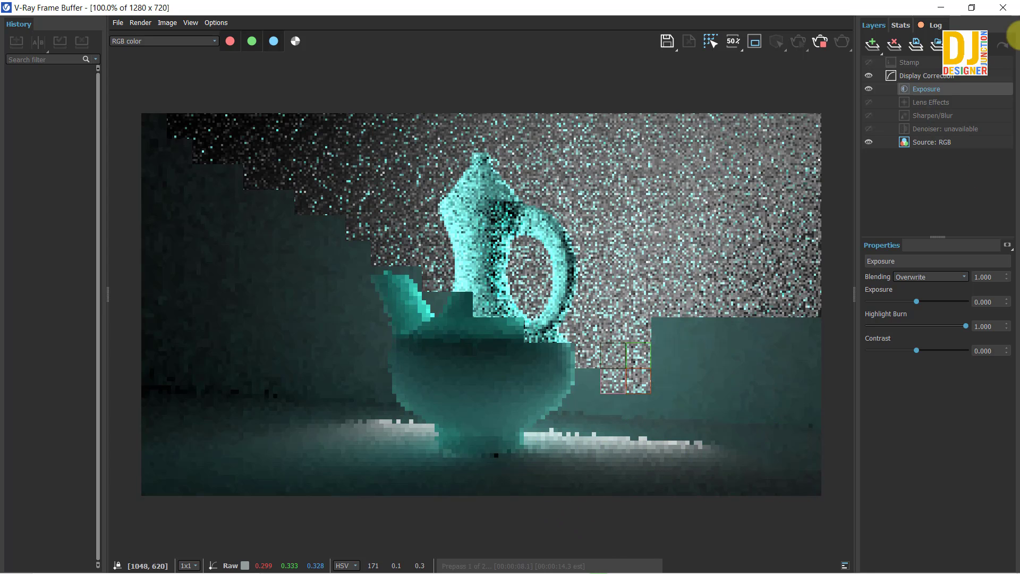
pyautogui.click(1003, 7)
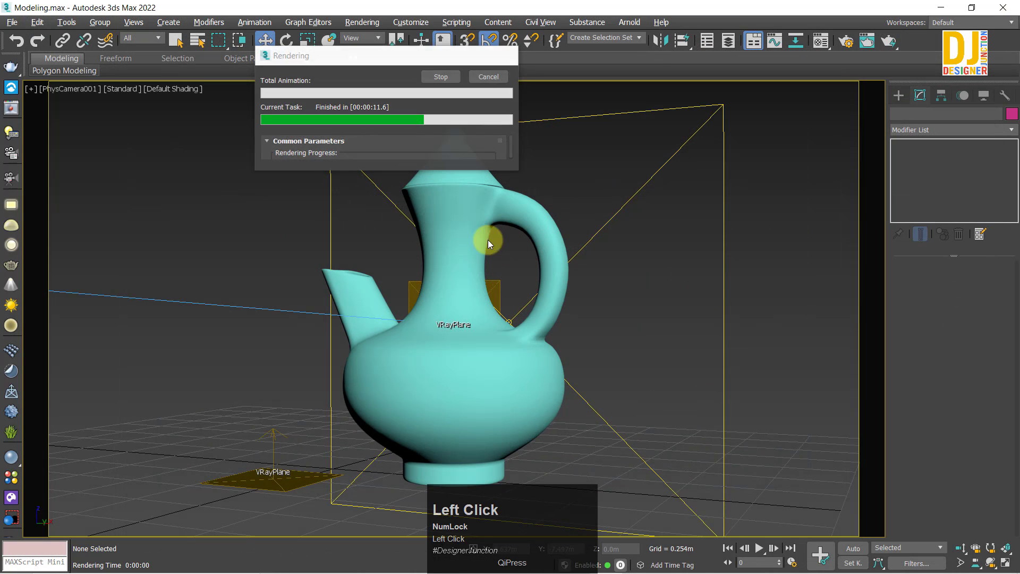
# - Move the back light away from the pot in the Left view, about 0.77 m from its target
pyautogui.moveTo(366, 191); pyautogui.dragTo(366, 192)
pyautogui.press('w')
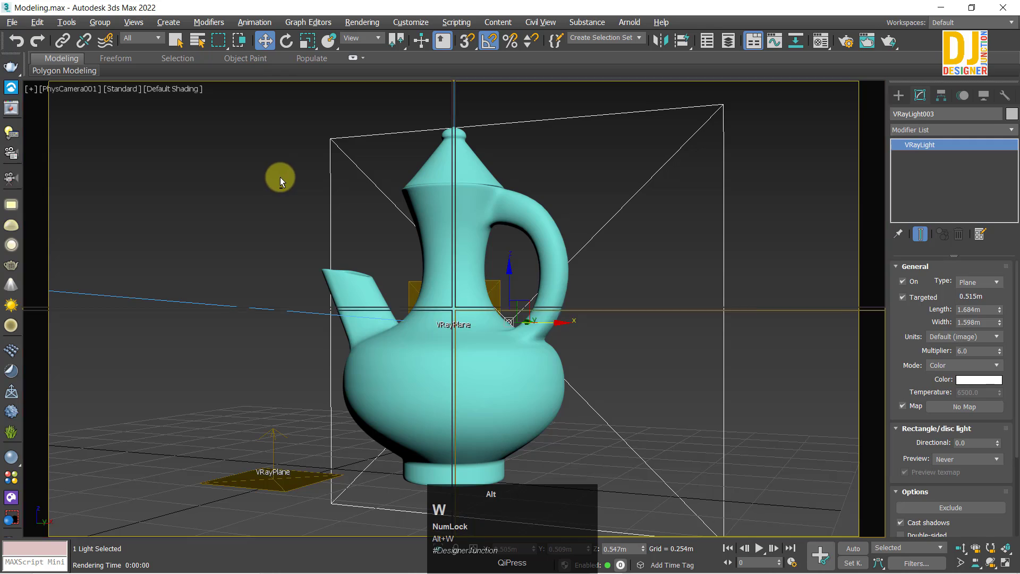
pyautogui.scroll(2, 400, 193)
pyautogui.hotkey('alt', 'w')
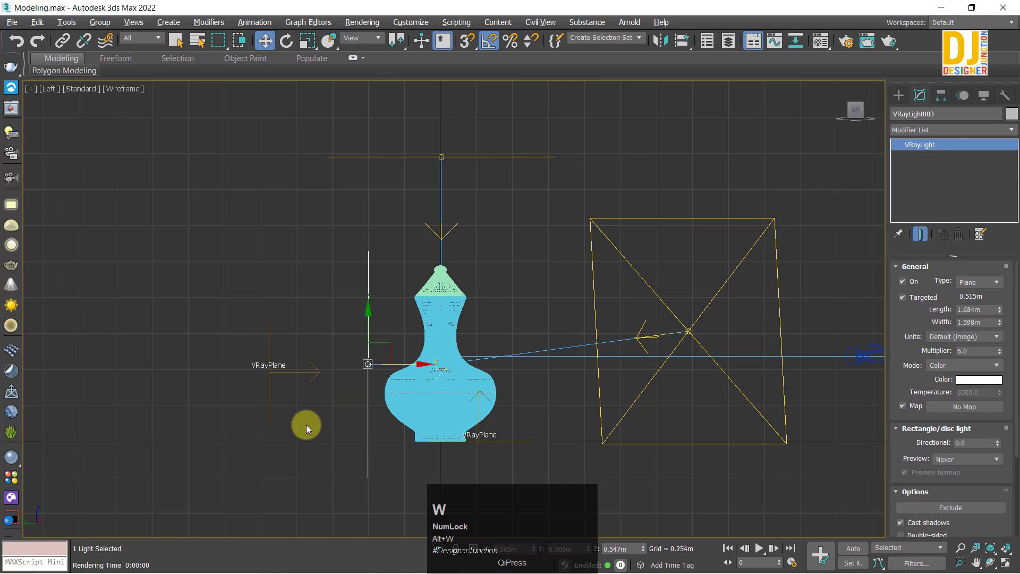
pyautogui.moveTo(408, 365); pyautogui.dragTo(368, 372)
pyautogui.hotkey('alt', 'w')
pyautogui.hotkey('alt', 'w')
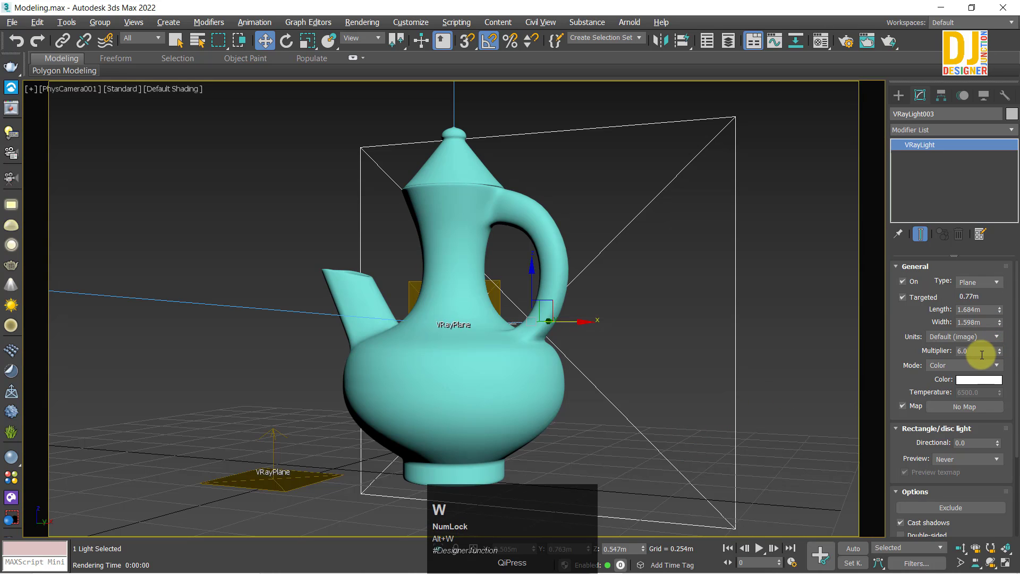
pyautogui.click(963, 352)
# - Scale the back light narrower along its horizontal axis in the Front view and return to the camera view
pyautogui.press('w')
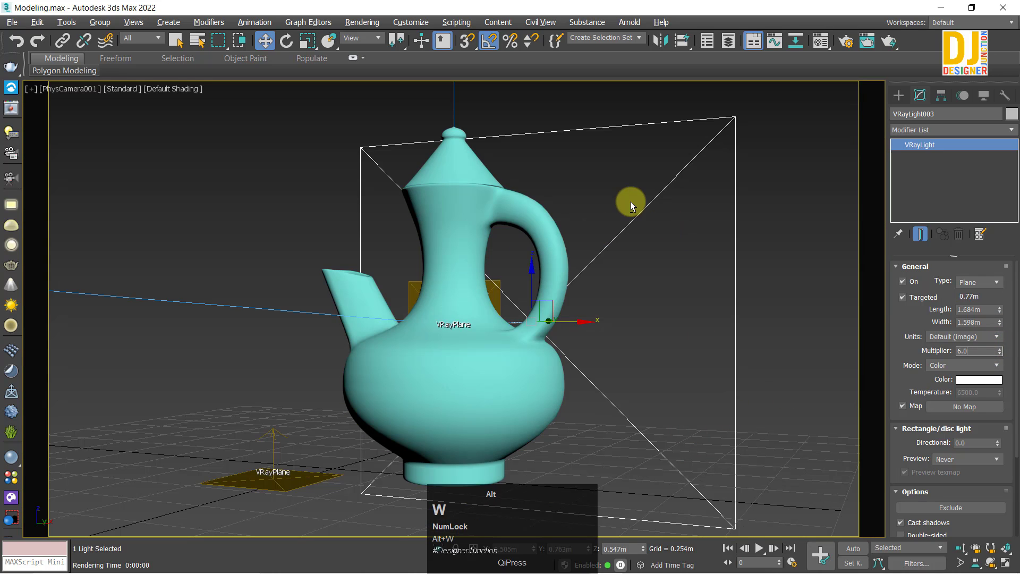
pyautogui.hotkey('alt', 'w')
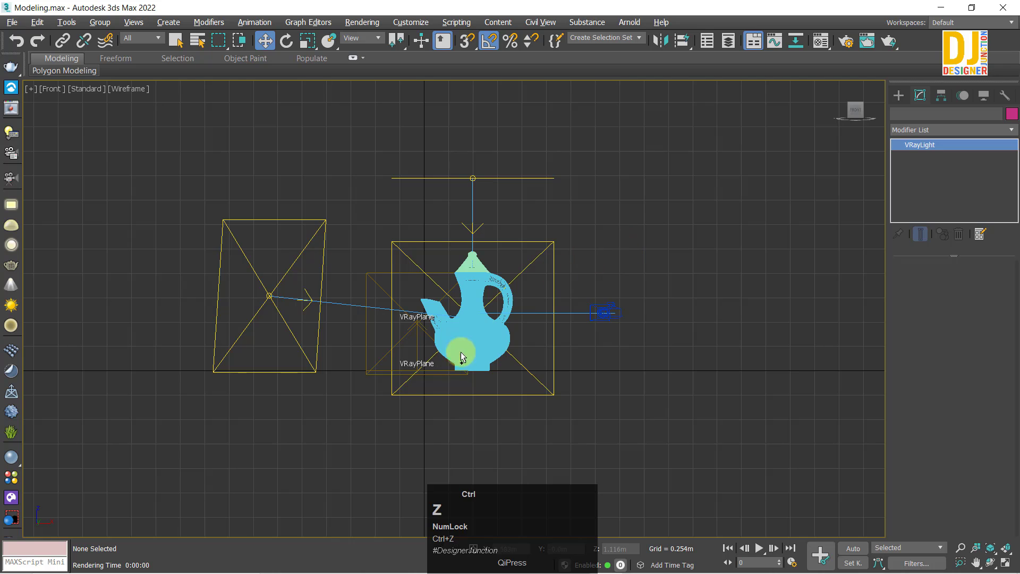
pyautogui.scroll(2, 479, 326)
pyautogui.scroll(2, 479, 326)
pyautogui.press('r')
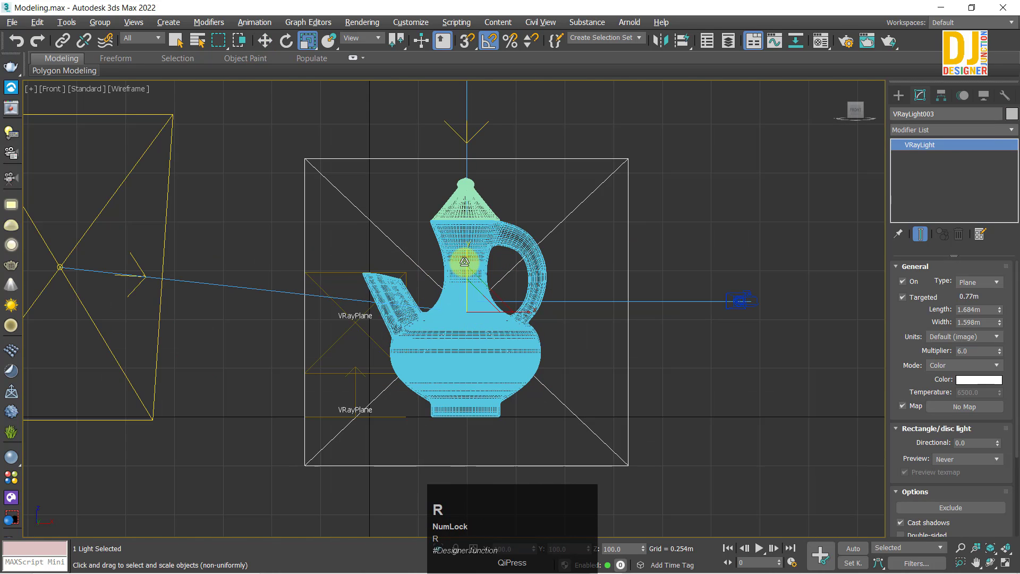
pyautogui.moveTo(524, 313); pyautogui.dragTo(514, 314)
pyautogui.press('w')
pyautogui.hotkey('alt', 'w')
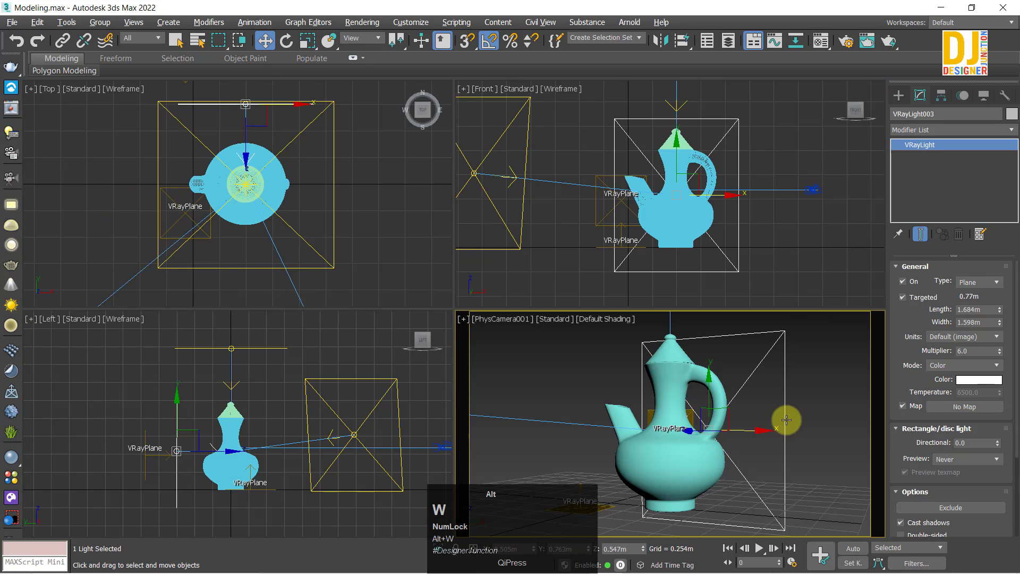
pyautogui.rightClick(787, 417)
pyautogui.hotkey('alt', 'w')
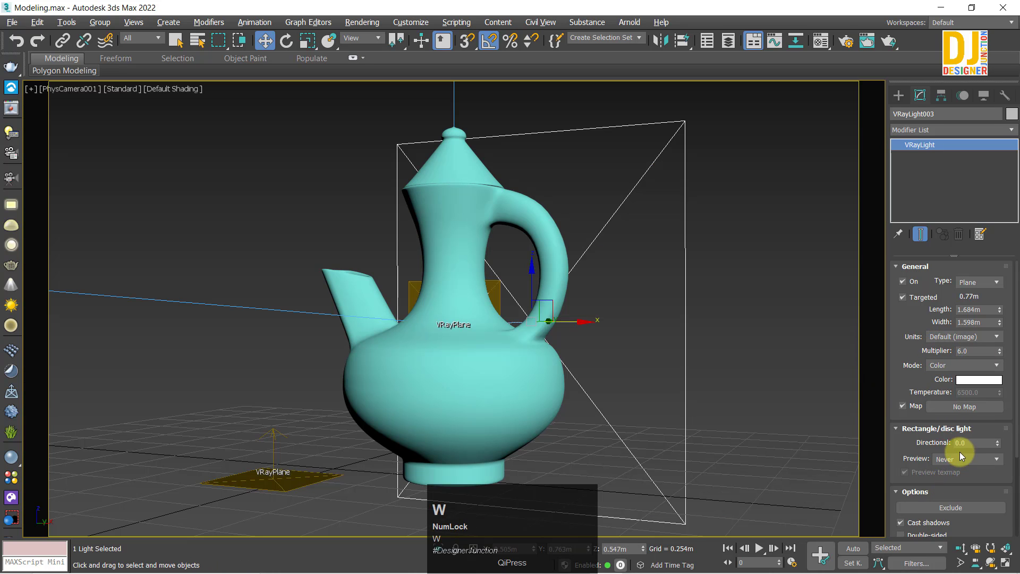
pyautogui.click(969, 369)
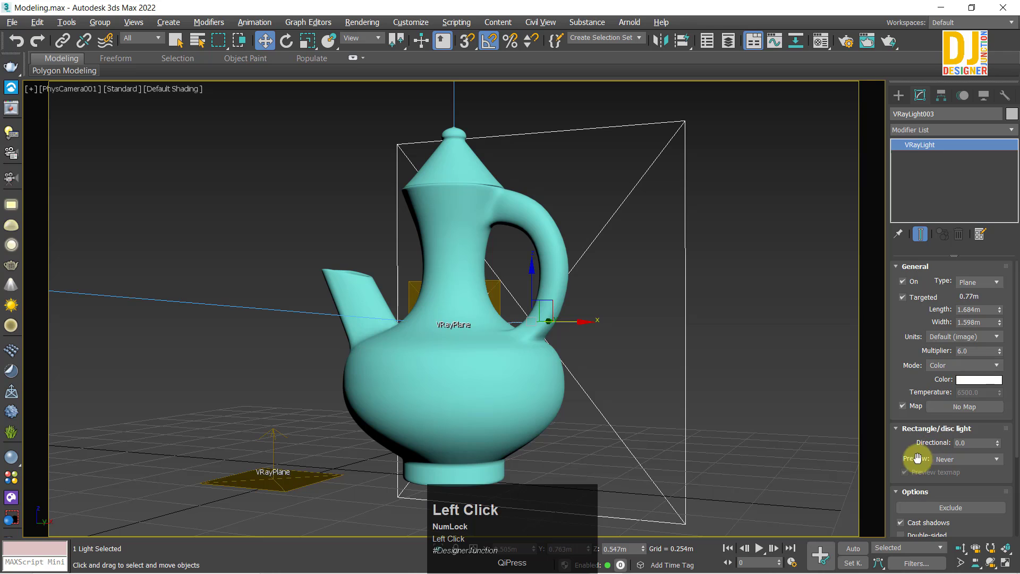
# - Exclude VRayPlane001 and VRayPlane002 from the back light's illumination and shadow casting
pyautogui.moveTo(916, 407); pyautogui.dragTo(940, 471)
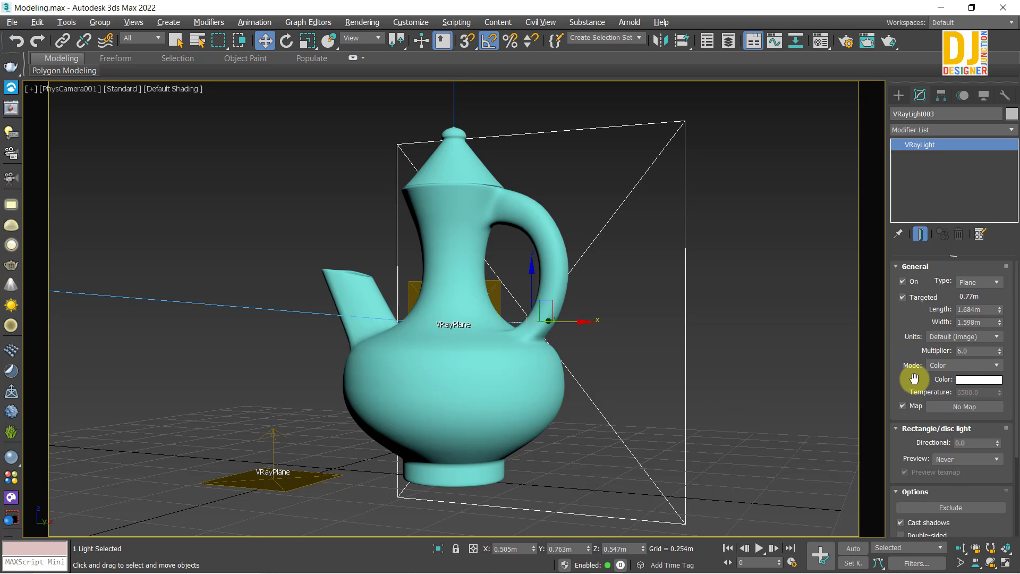
pyautogui.click(949, 507)
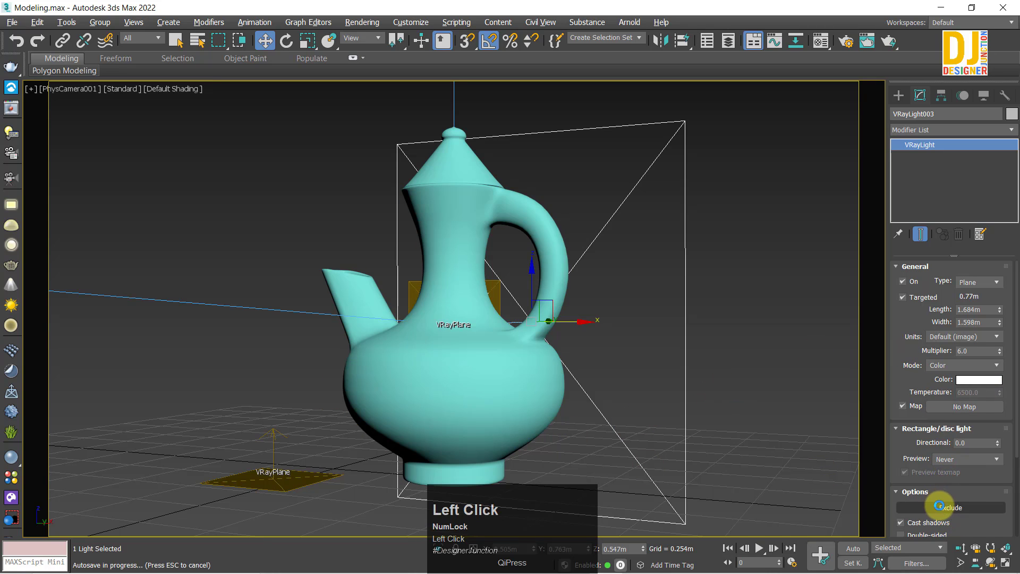
pyautogui.click(284, 204)
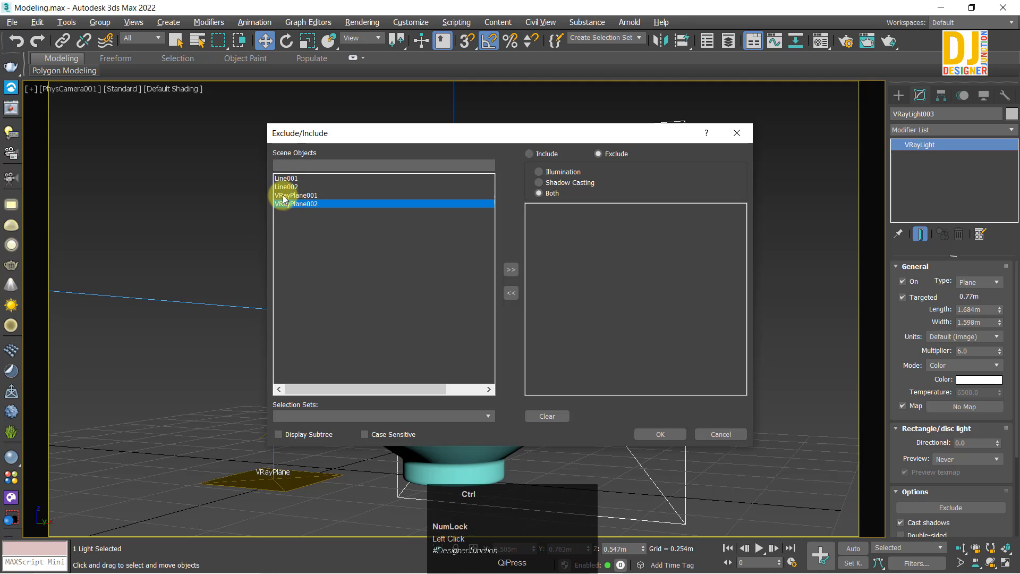
pyautogui.keyDown('ctrl'); pyautogui.click(282, 195); pyautogui.keyUp('ctrl')
pyautogui.click(510, 271)
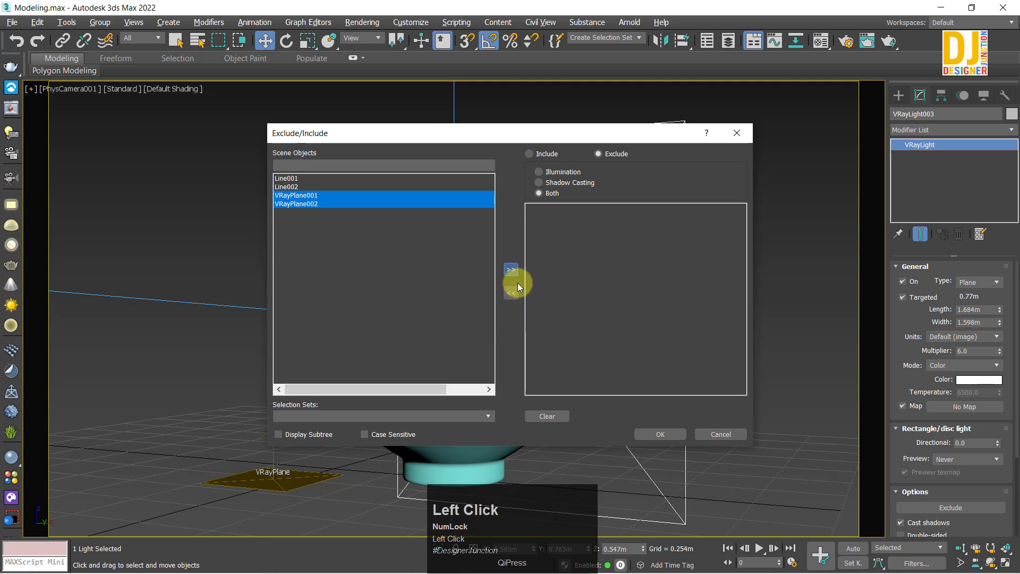
pyautogui.click(643, 433)
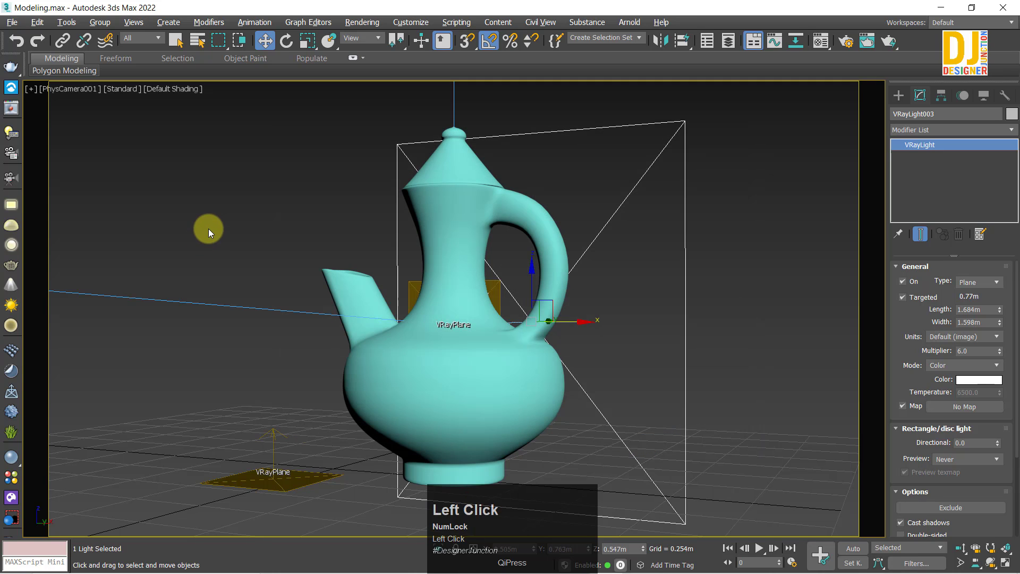
# - Test render the camera view with the render buckets following the pointer over the spout and neck
pyautogui.hotkey('shift', 'q')
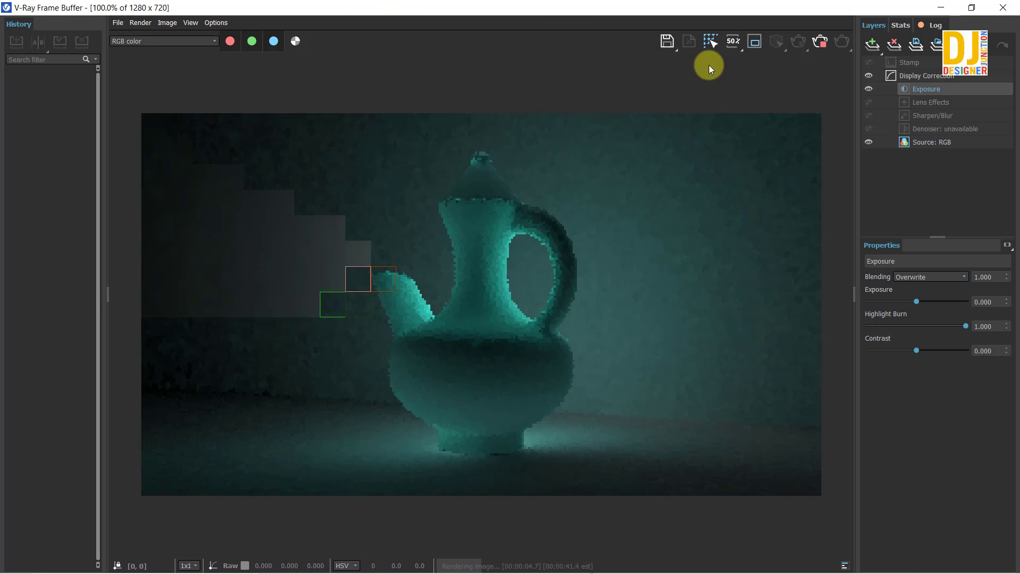
pyautogui.click(711, 42)
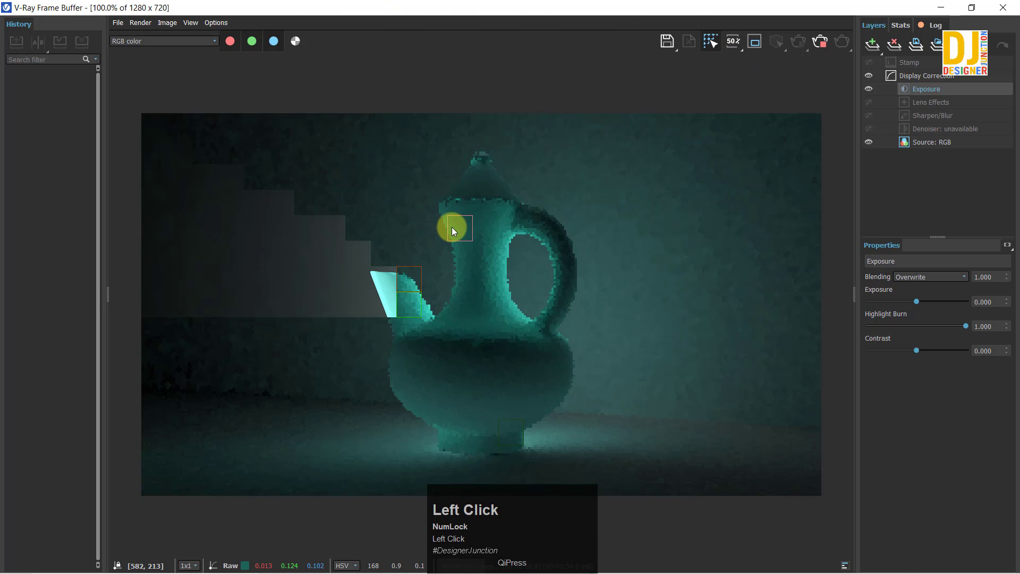
pyautogui.scroll(1, 480, 249)
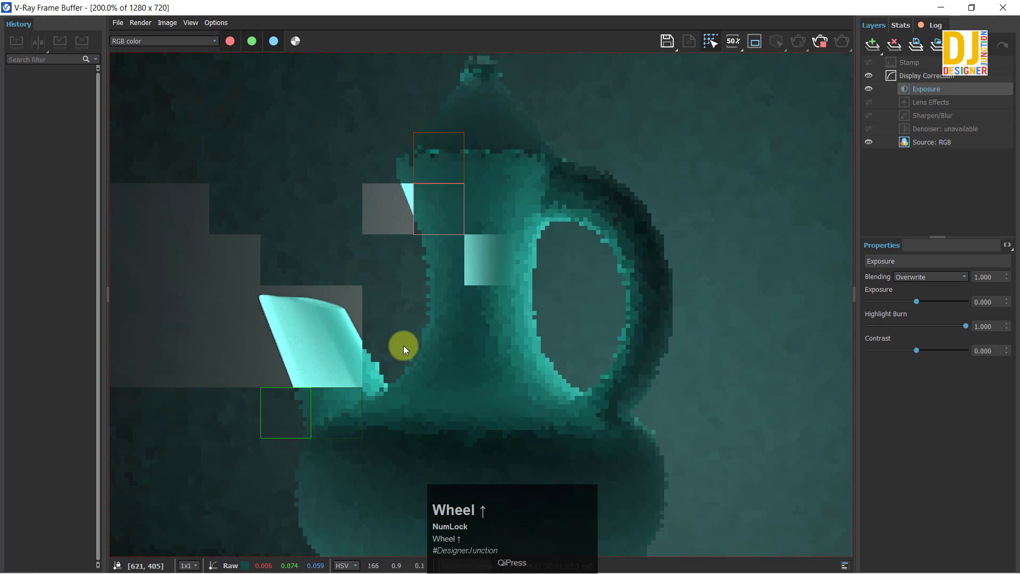
pyautogui.moveTo(403, 345); pyautogui.dragTo(458, 248, button='middle')
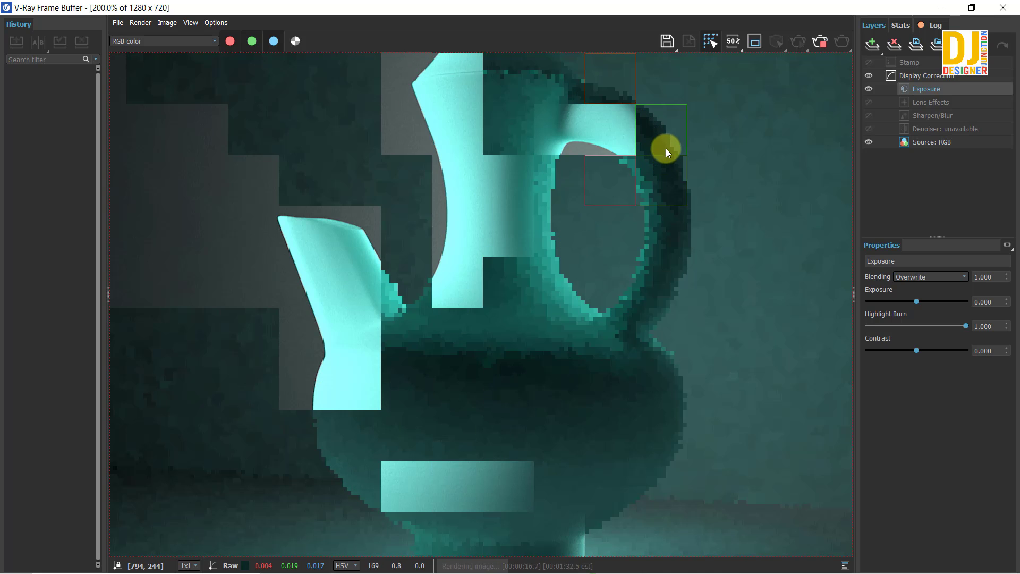
# - Examine the light along the edges of the handle, lid and body in the test render
pyautogui.scroll(1, 658, 127)
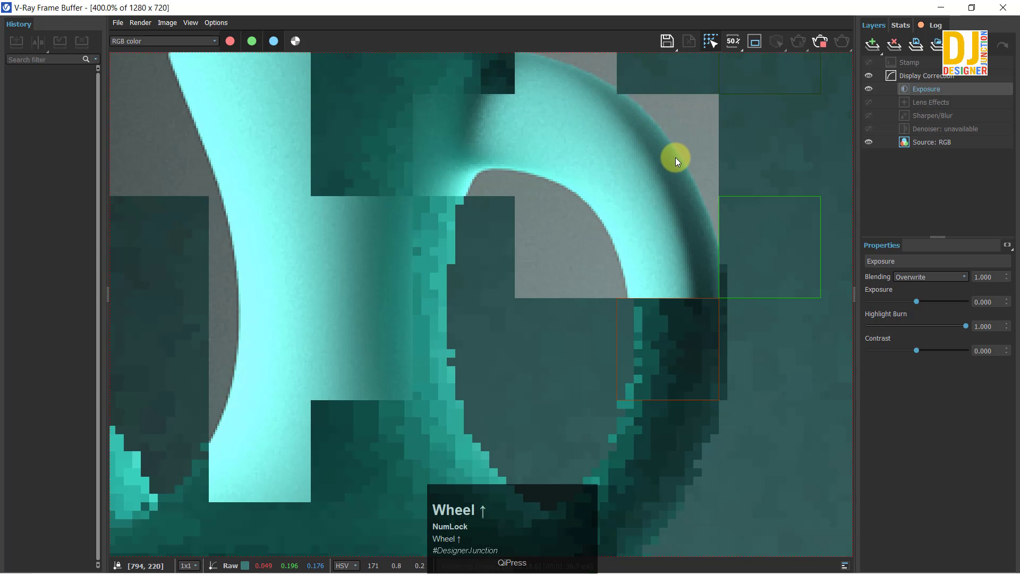
pyautogui.scroll(2, 682, 166)
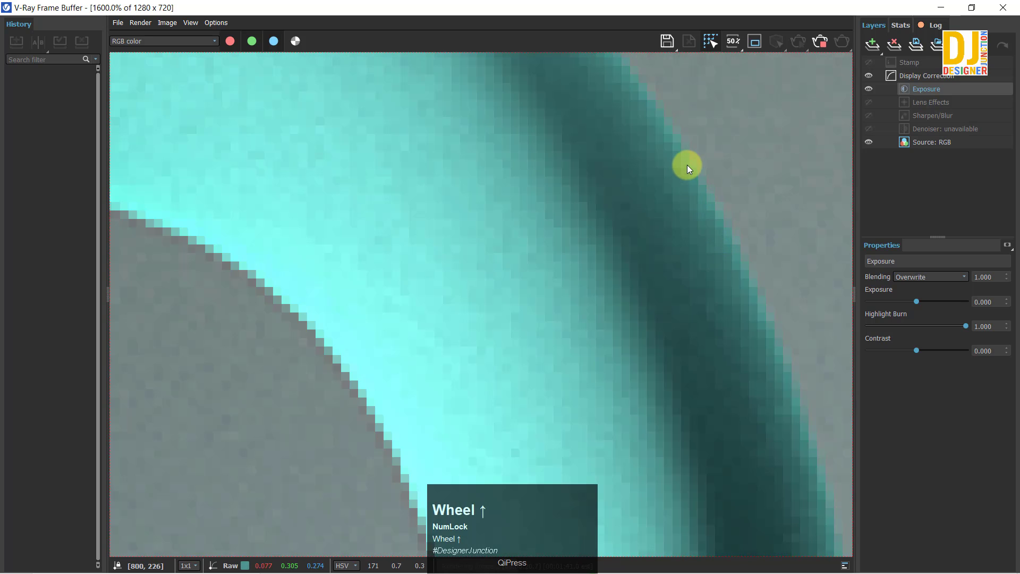
pyautogui.scroll(-3, 669, 157)
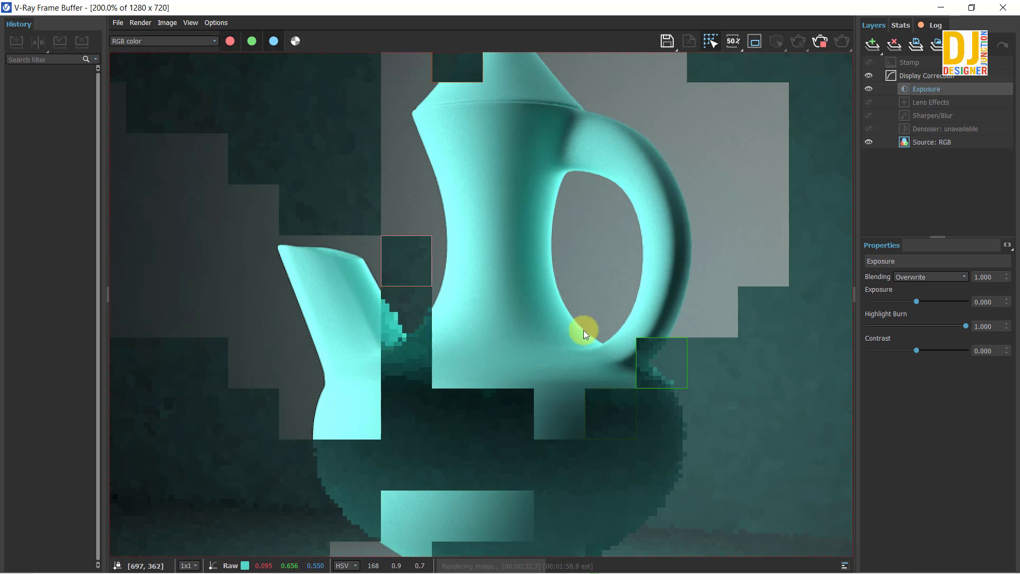
pyautogui.scroll(1, 626, 128)
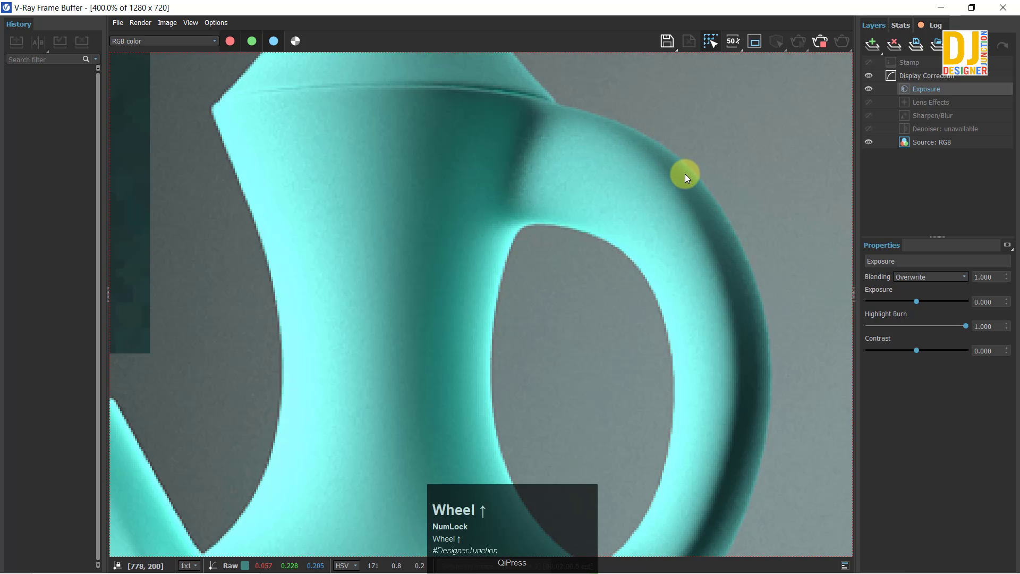
pyautogui.moveTo(618, 136); pyautogui.dragTo(517, 246)
pyautogui.scroll(-2, 528, 257)
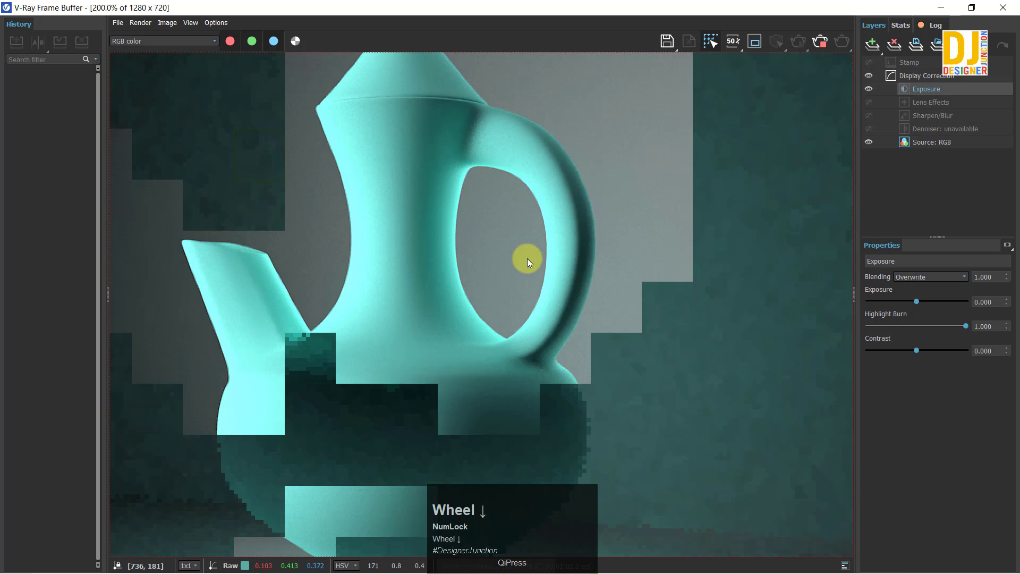
pyautogui.scroll(2, 501, 163)
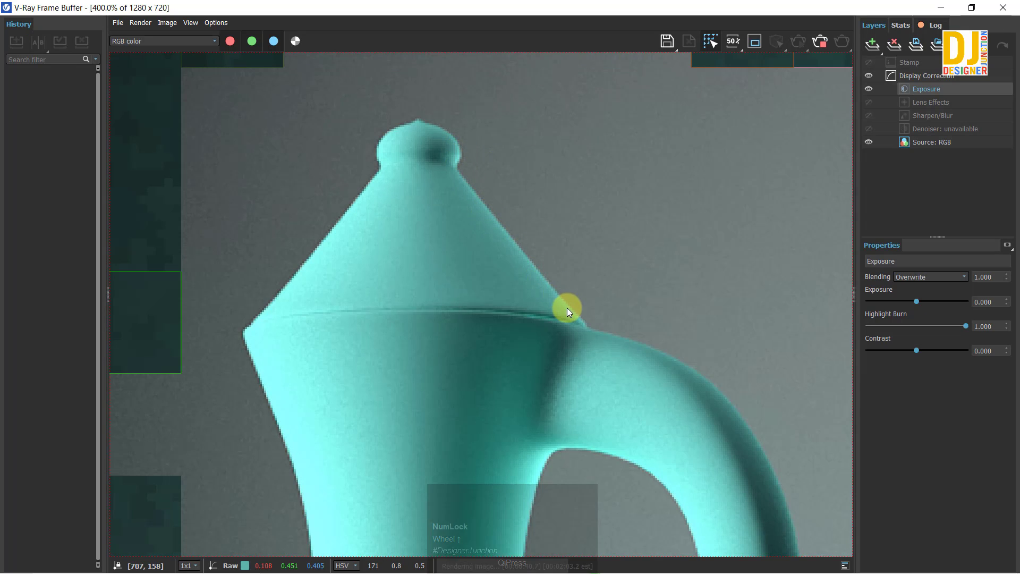
pyautogui.click(394, 258)
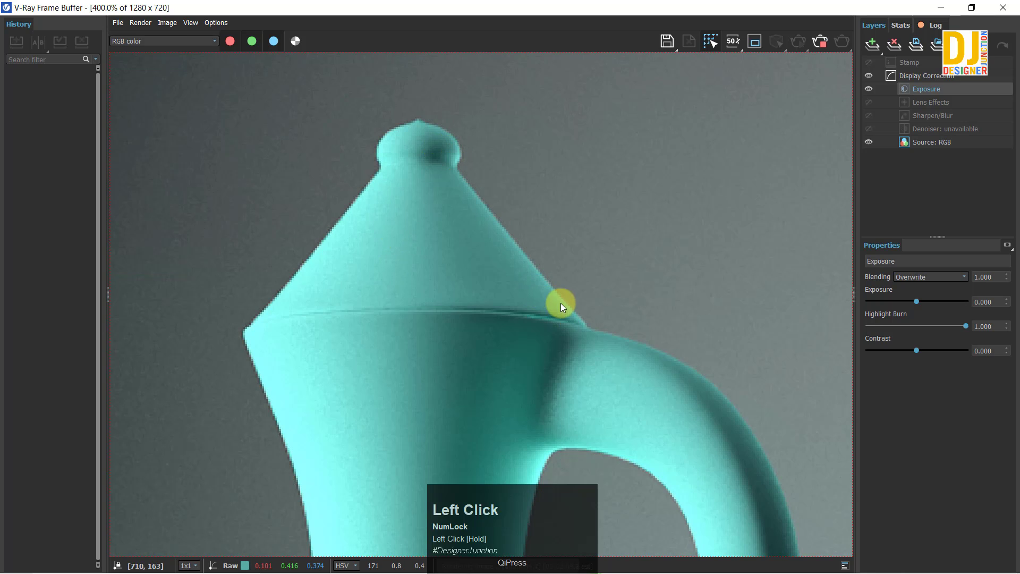
pyautogui.scroll(-2, 585, 433)
pyautogui.scroll(1, 585, 432)
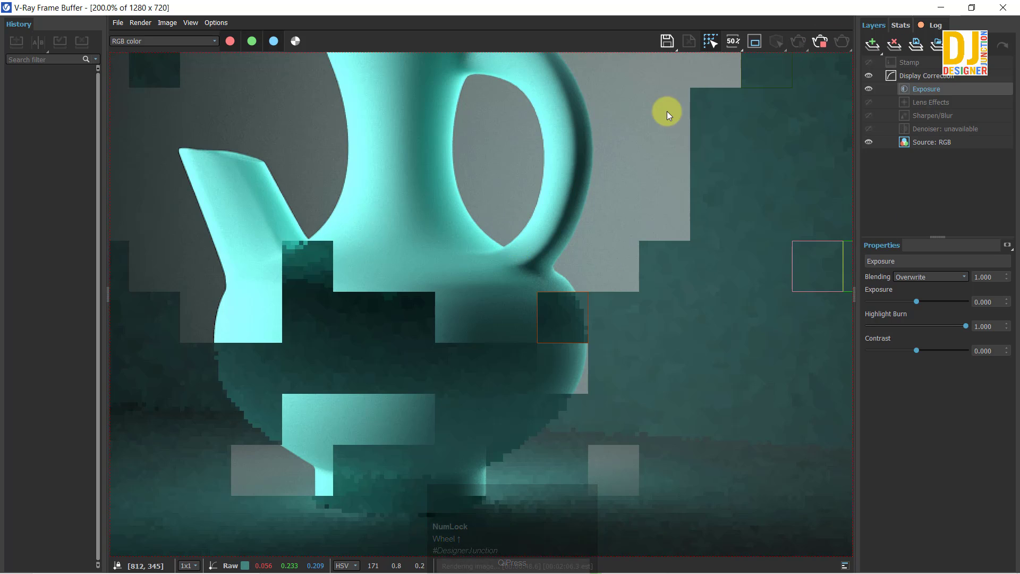
pyautogui.click(495, 353)
pyautogui.scroll(-1, 508, 136)
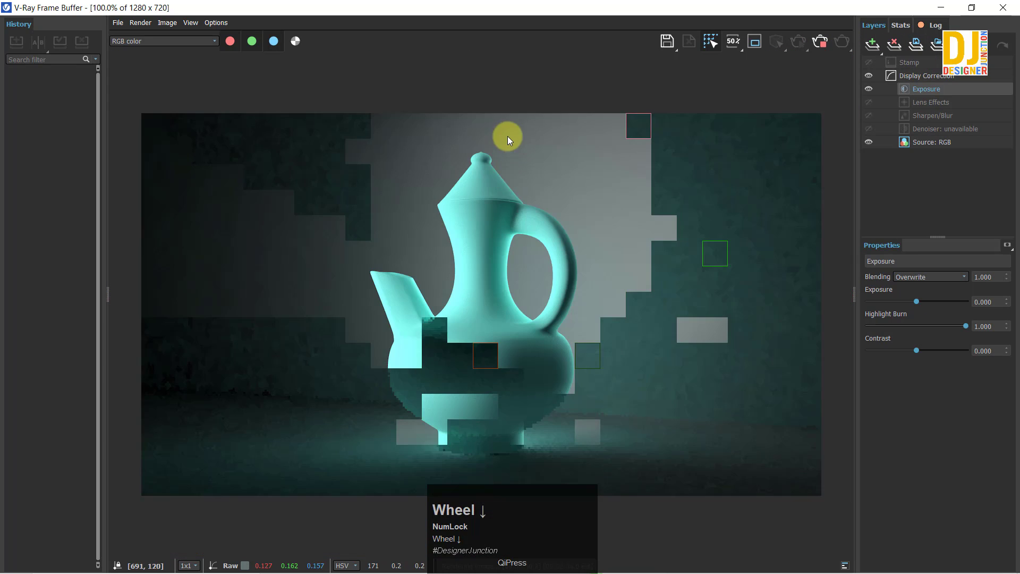
pyautogui.scroll(1, 507, 179)
# - Re-render only a region around the pot's handle with the back light's Targeted option turned off
pyautogui.click(754, 40)
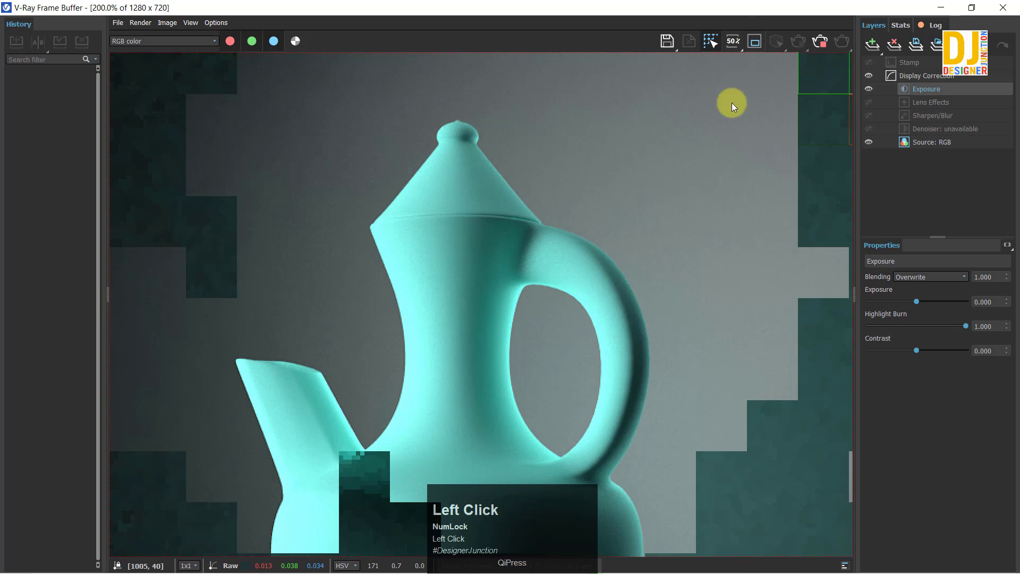
pyautogui.moveTo(497, 149); pyautogui.dragTo(679, 488)
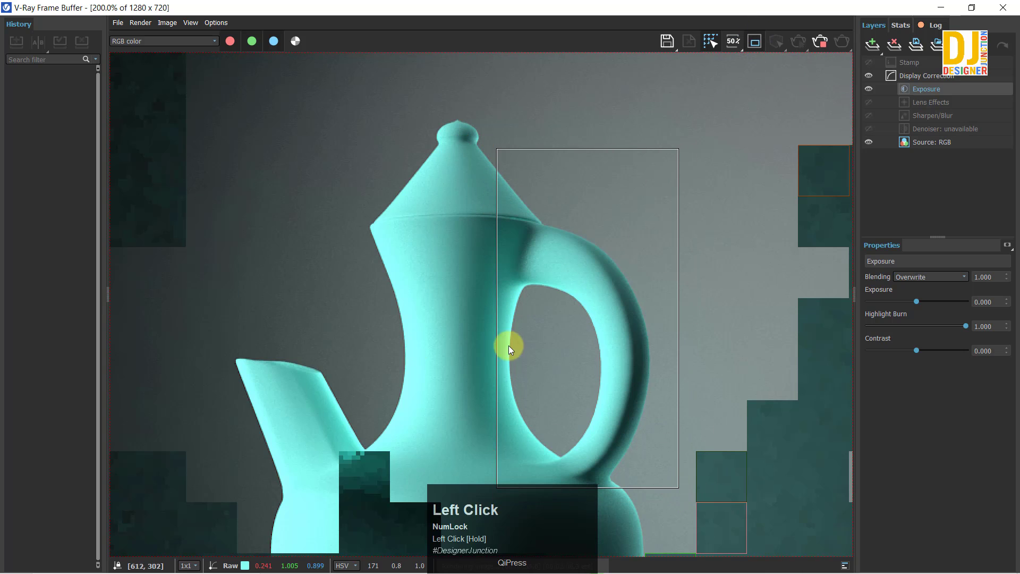
pyautogui.doubleClick(587, 10)
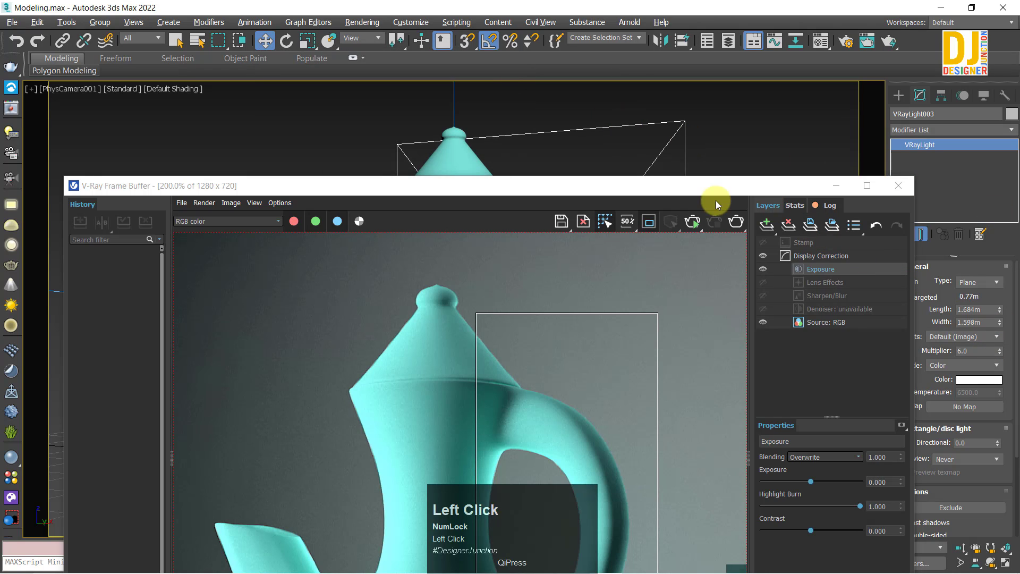
pyautogui.moveTo(78, 188); pyautogui.dragTo(37, 45)
pyautogui.click(912, 299)
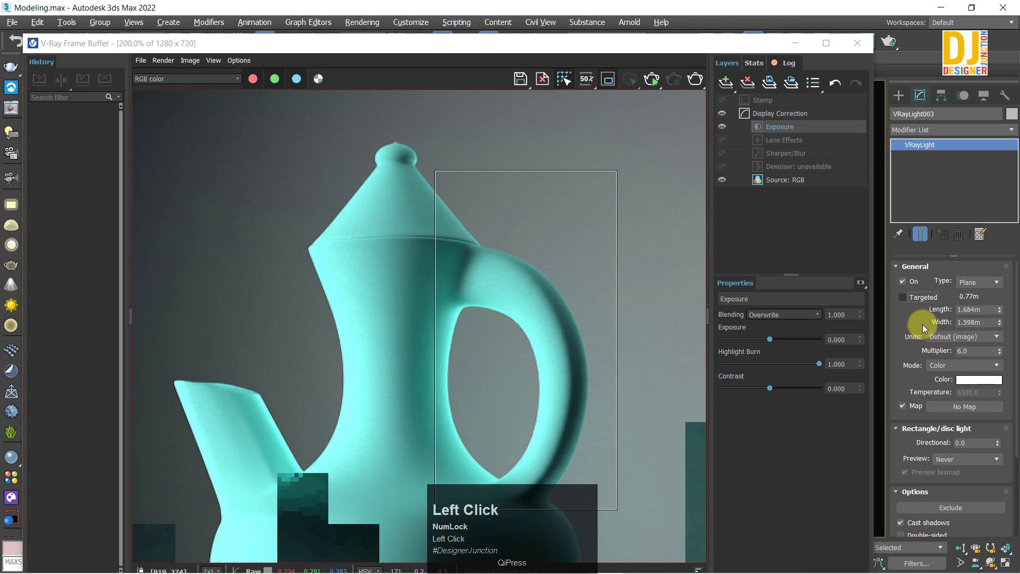
pyautogui.click(693, 82)
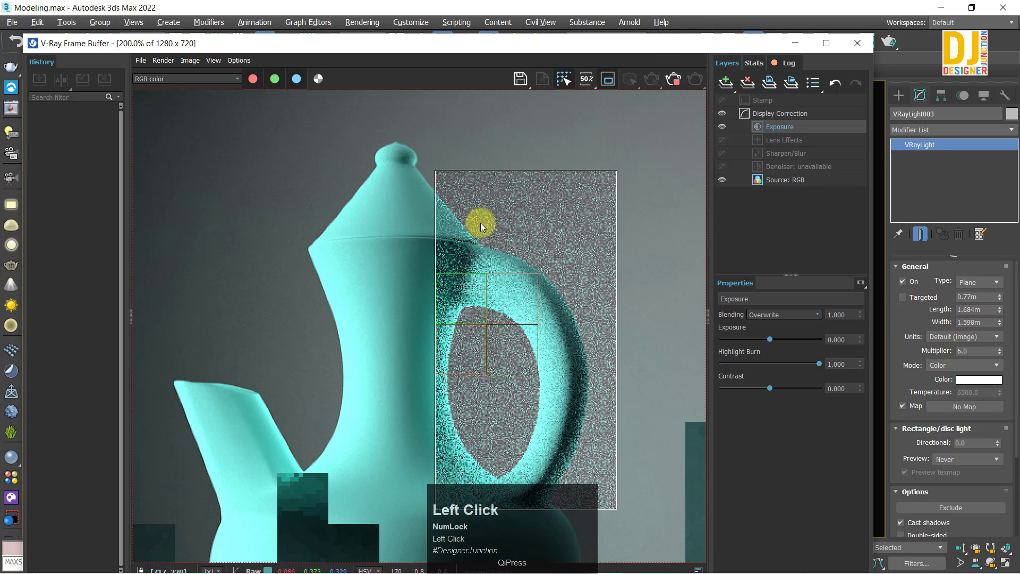
# - Examine the re-rendered handle region and compare its edge lighting with the rest of the pot
pyautogui.scroll(1, 446, 212)
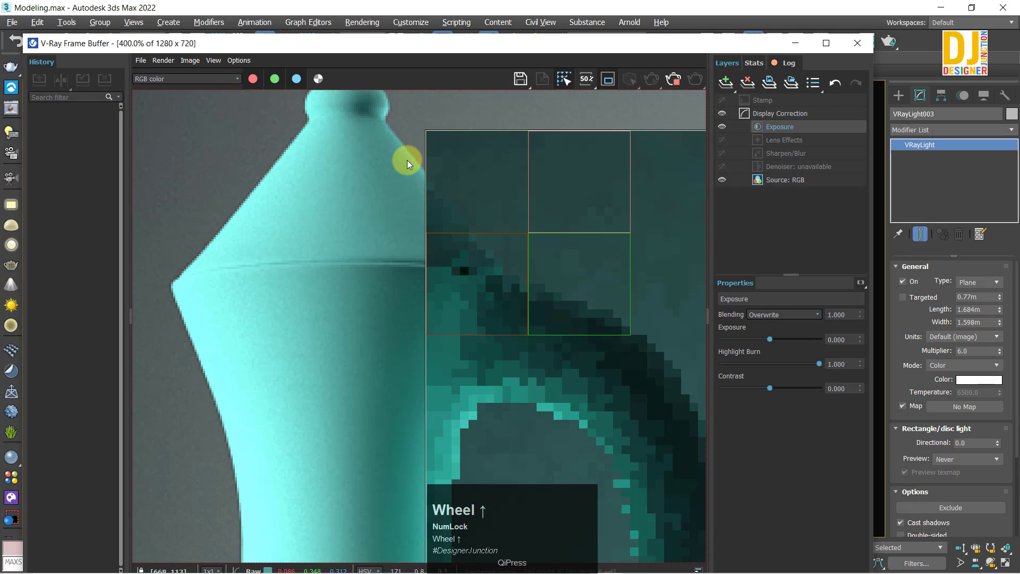
pyautogui.scroll(-1, 585, 367)
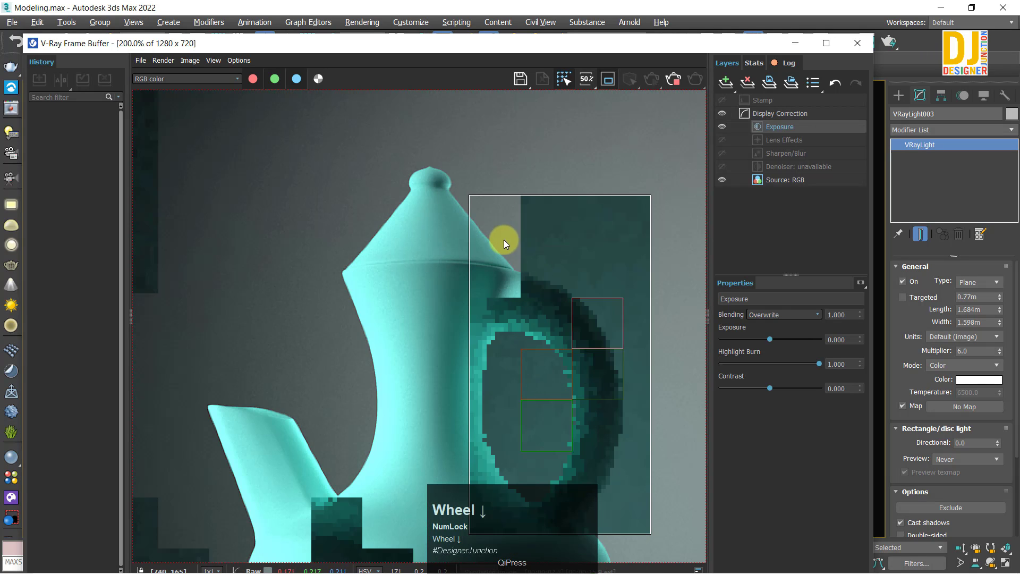
pyautogui.scroll(1, 503, 239)
pyautogui.moveTo(506, 296); pyautogui.dragTo(454, 100, button='middle')
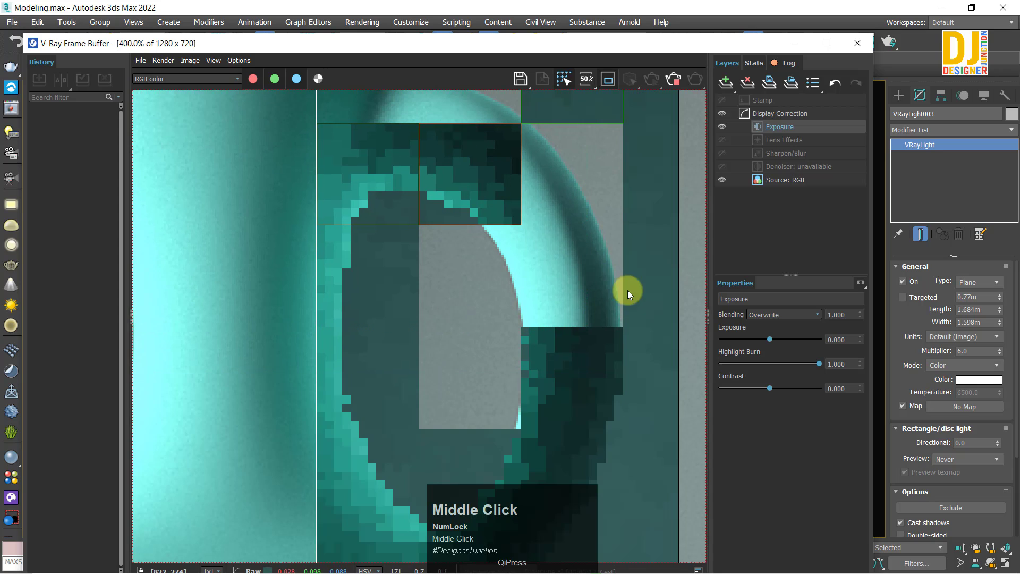
pyautogui.scroll(1, 582, 254)
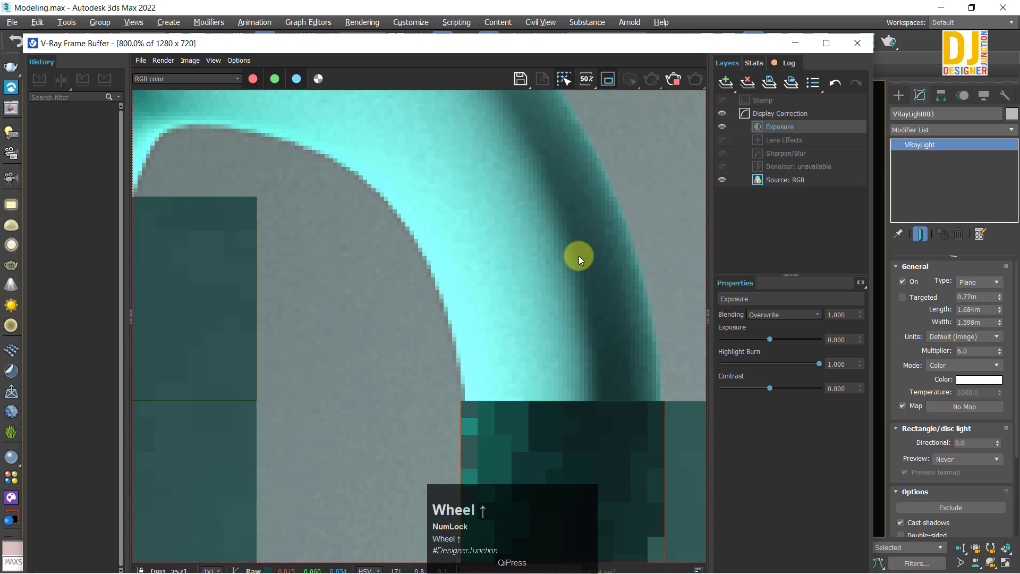
pyautogui.scroll(-1, 577, 258)
pyautogui.scroll(-1, 573, 259)
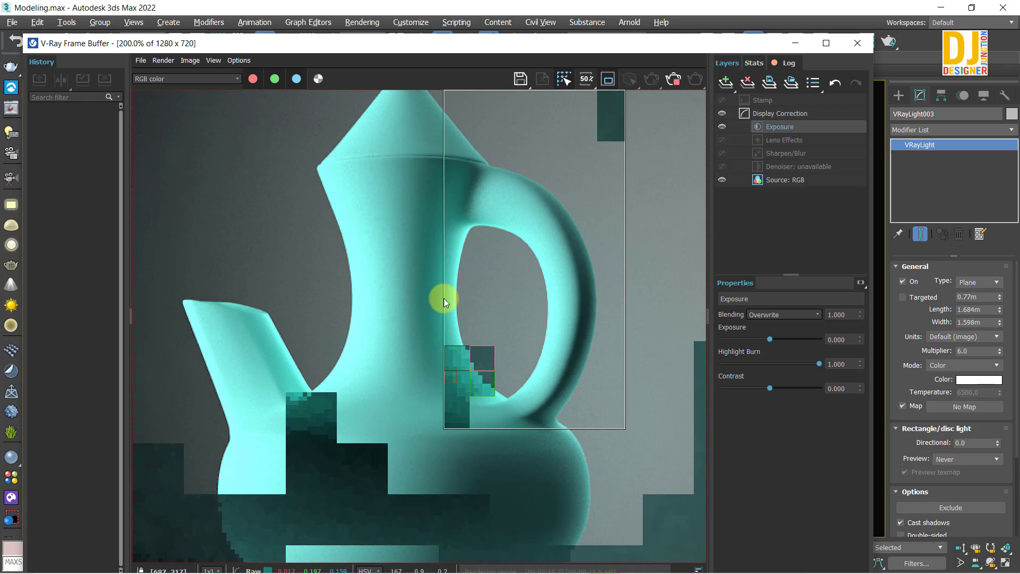
pyautogui.moveTo(562, 495); pyautogui.dragTo(563, 442, button='middle')
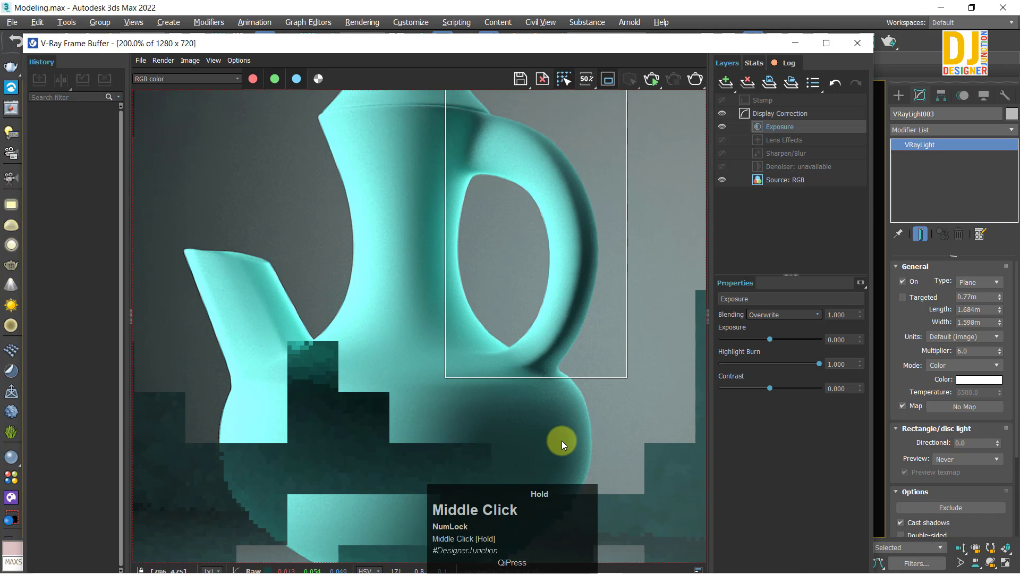
pyautogui.scroll(1, 562, 434)
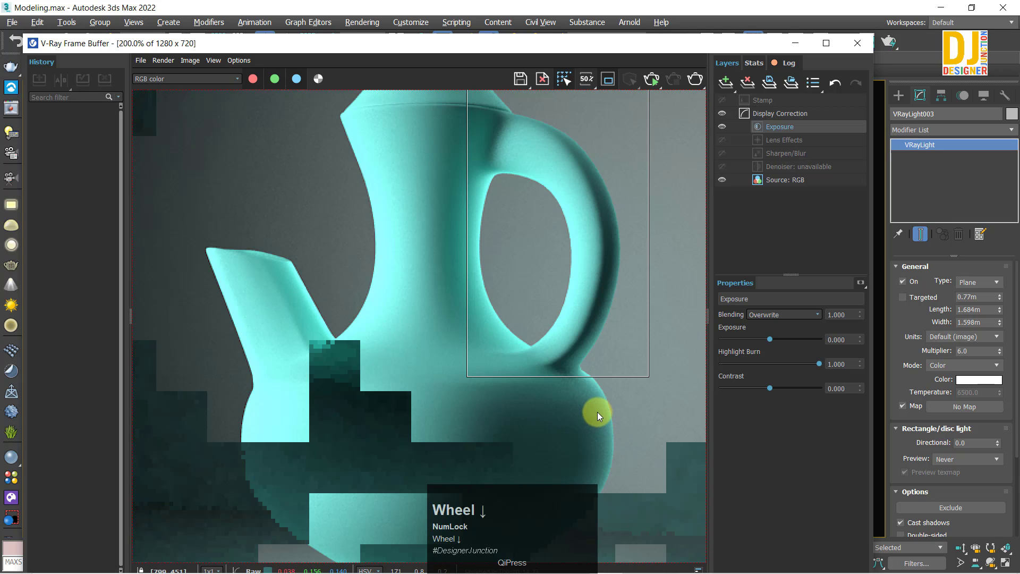
pyautogui.scroll(-1, 512, 253)
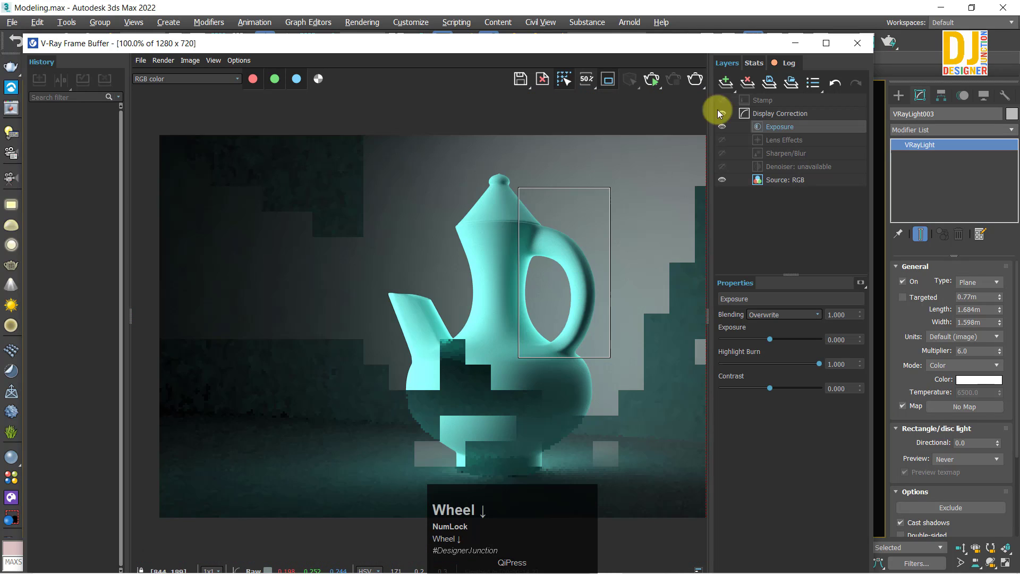
# - Turn off the render region, and back in the scene re-enable the back light's Targeted option
pyautogui.click(610, 80)
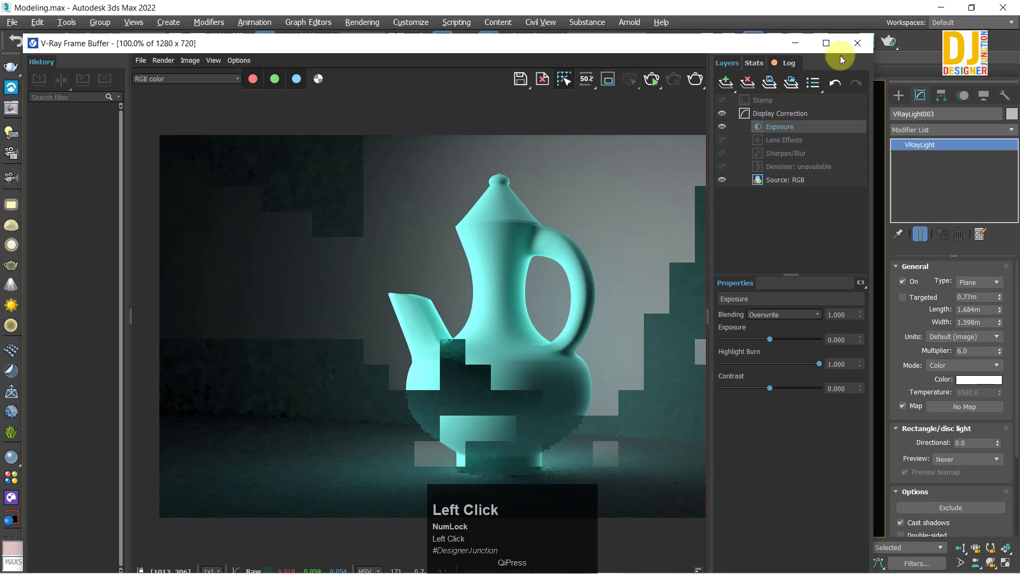
pyautogui.click(857, 44)
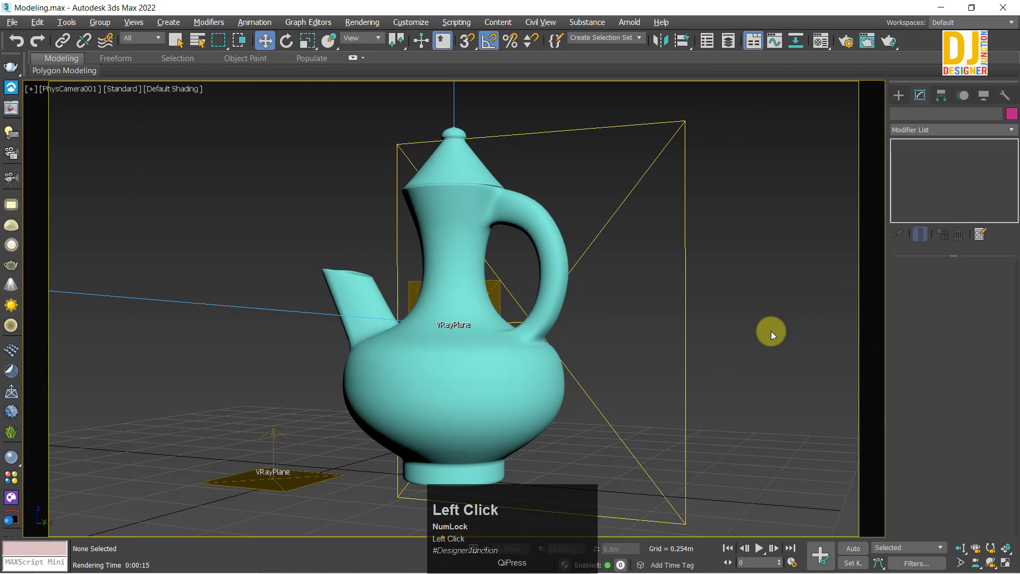
pyautogui.click(413, 153)
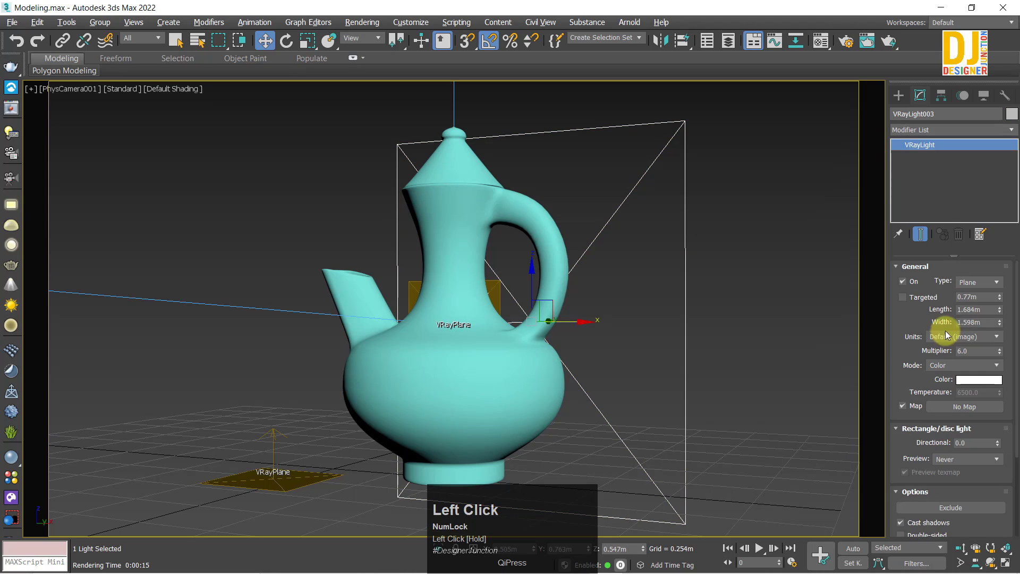
pyautogui.click(904, 296)
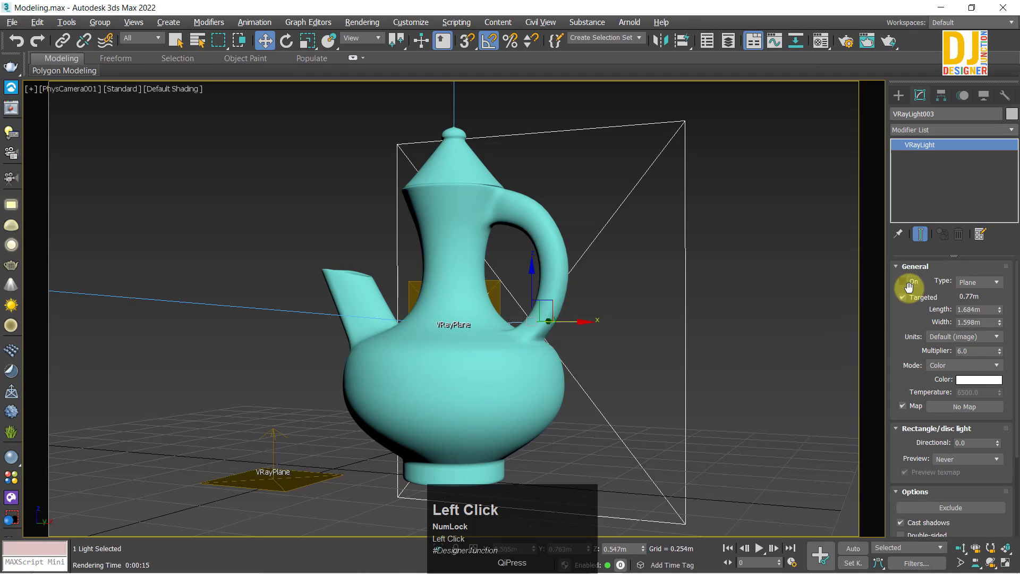
# - Re-render only a region around the pot's handle with the back light turned off
pyautogui.click(10, 108)
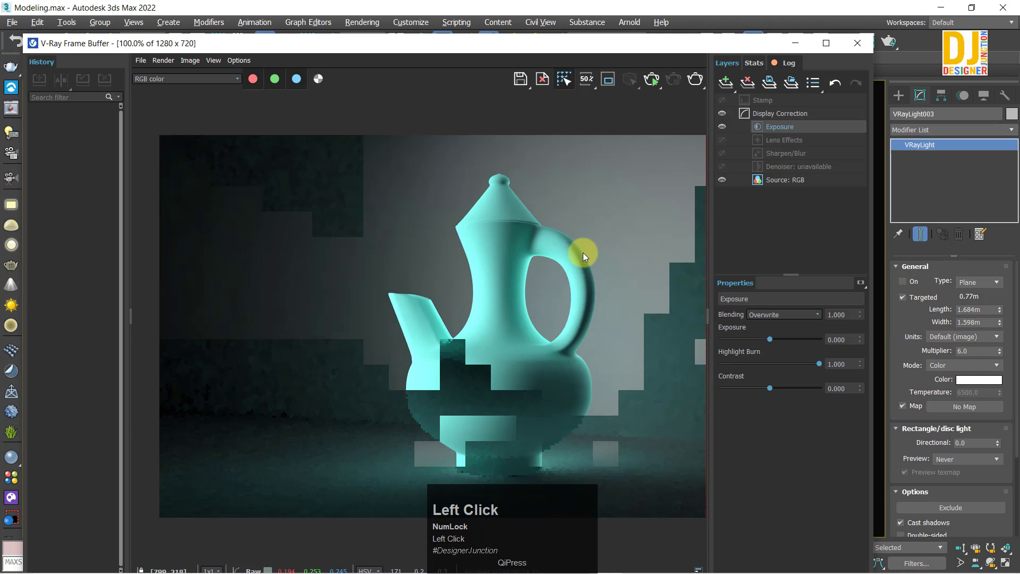
pyautogui.scroll(1, 582, 253)
pyautogui.click(608, 79)
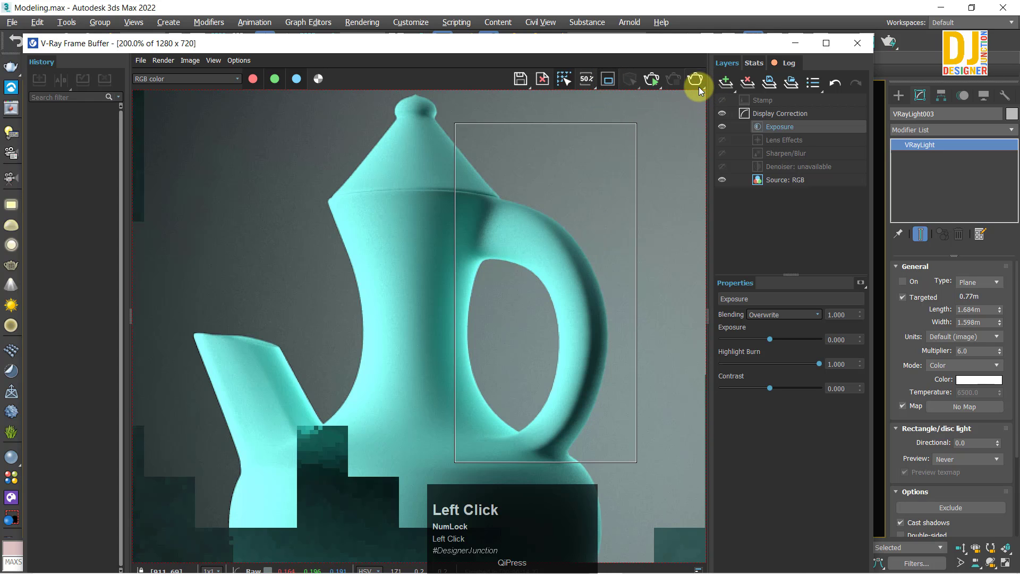
pyautogui.click(698, 86)
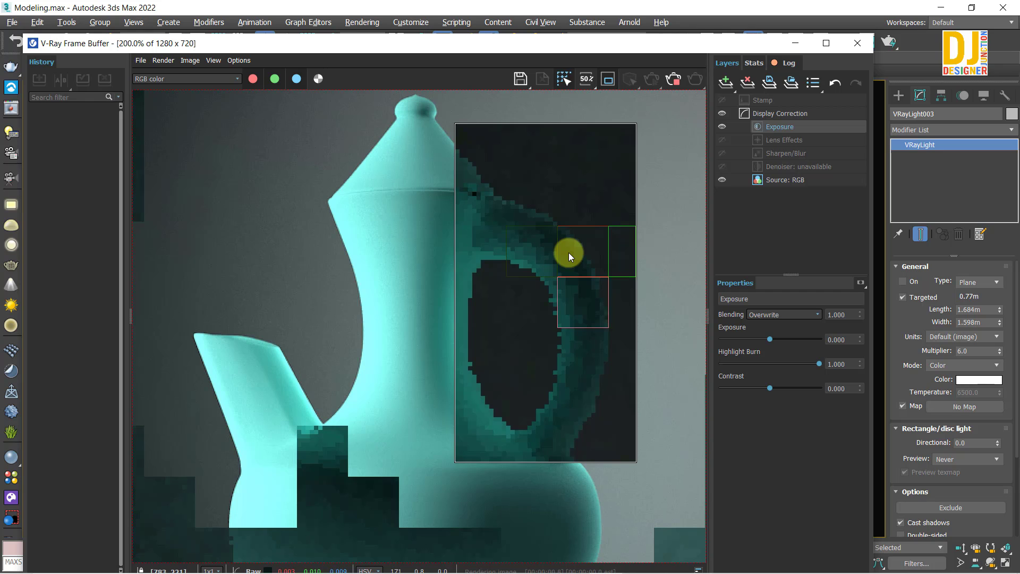
# - Examine the edges of the handle, lid and knob, comparing the re-rendered region with the surrounding earlier render
pyautogui.scroll(1, 588, 275)
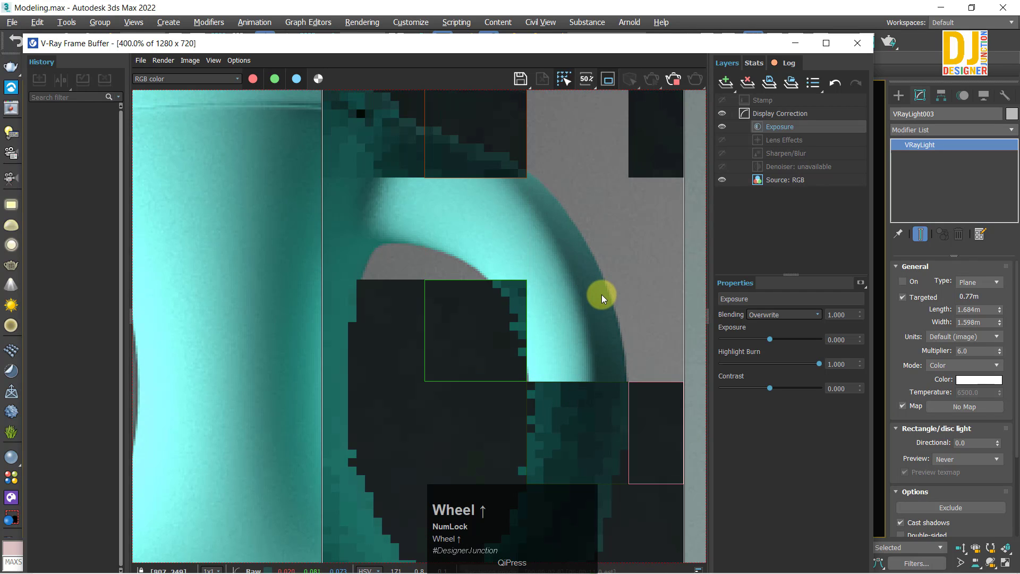
pyautogui.moveTo(436, 108); pyautogui.dragTo(525, 332, button='middle')
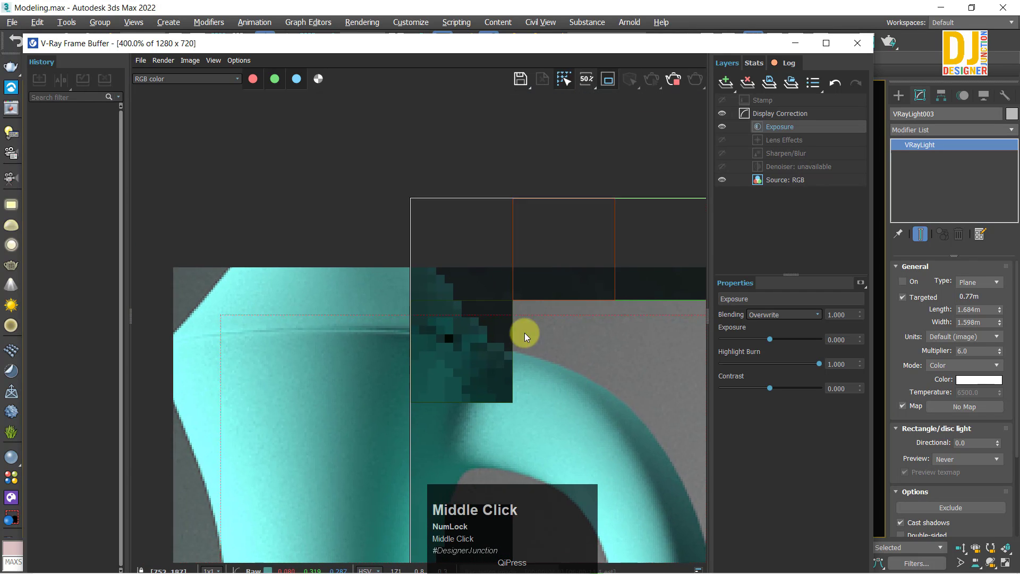
pyautogui.scroll(1, 434, 239)
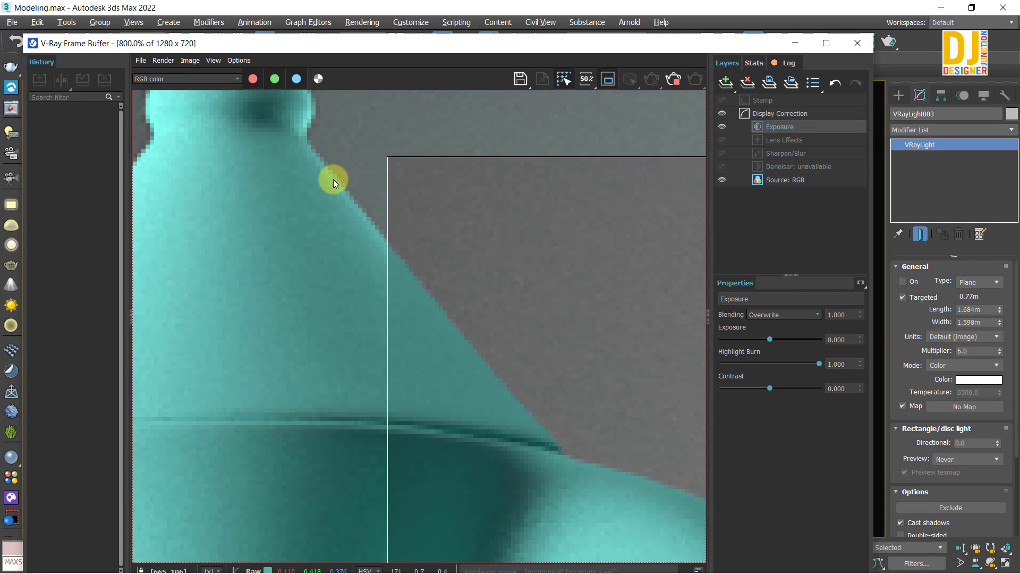
pyautogui.moveTo(298, 129); pyautogui.dragTo(308, 164, button='middle')
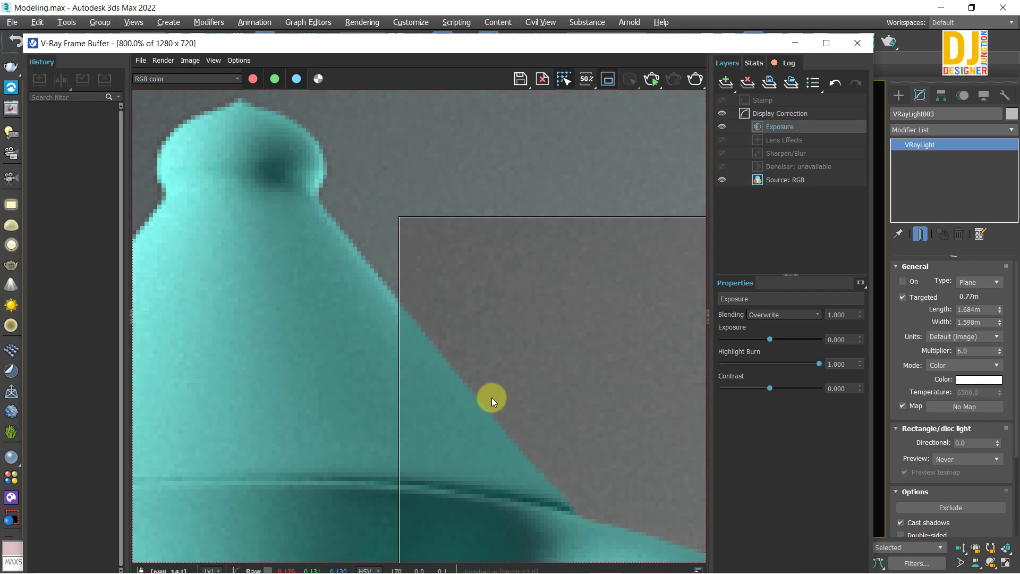
pyautogui.moveTo(485, 381); pyautogui.dragTo(453, 278, button='middle')
pyautogui.scroll(-5, 478, 351)
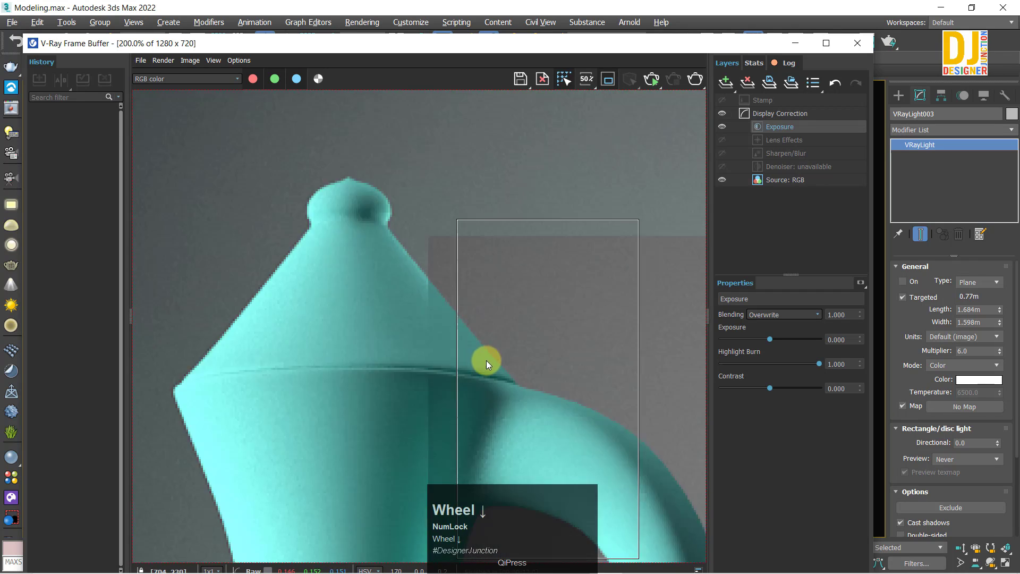
pyautogui.scroll(1, 526, 319)
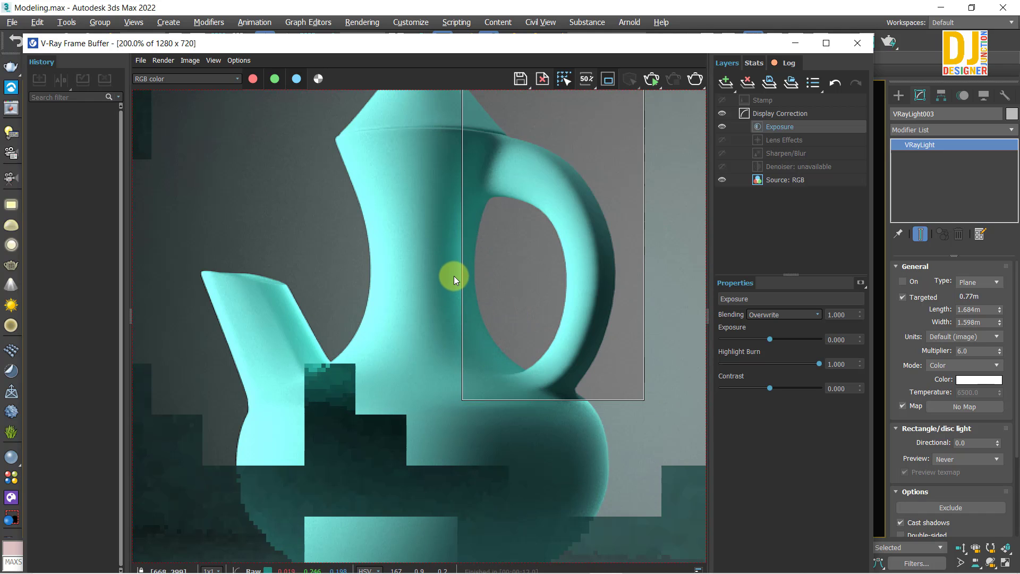
# - Re-render a smaller region covering the pot's neck and the inner side of the handle
pyautogui.moveTo(425, 175); pyautogui.dragTo(555, 399)
pyautogui.click(694, 82)
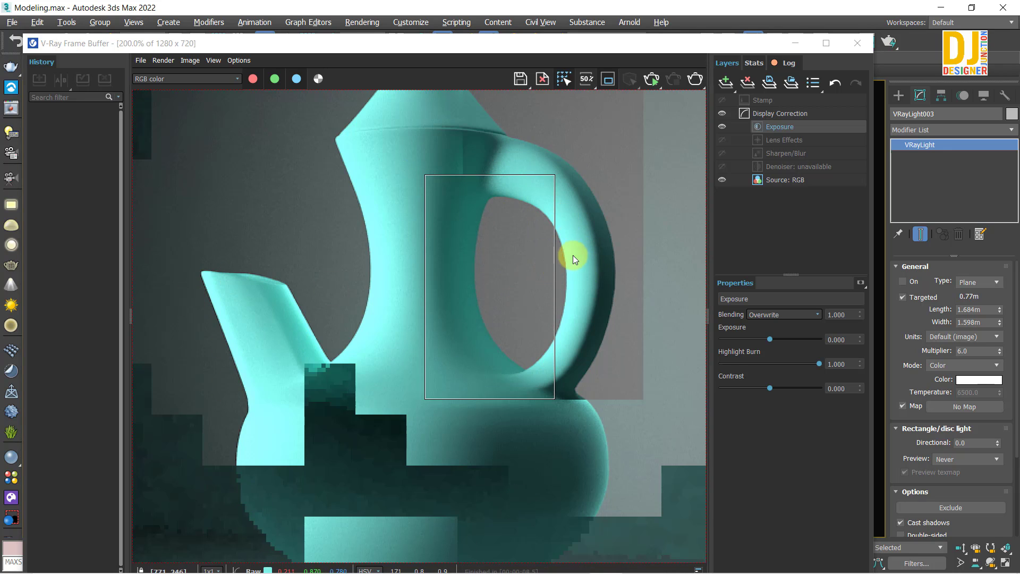
# - Turn off the render region, and back in the scene switch the back light on again
pyautogui.click(618, 90)
pyautogui.scroll(-2, 426, 317)
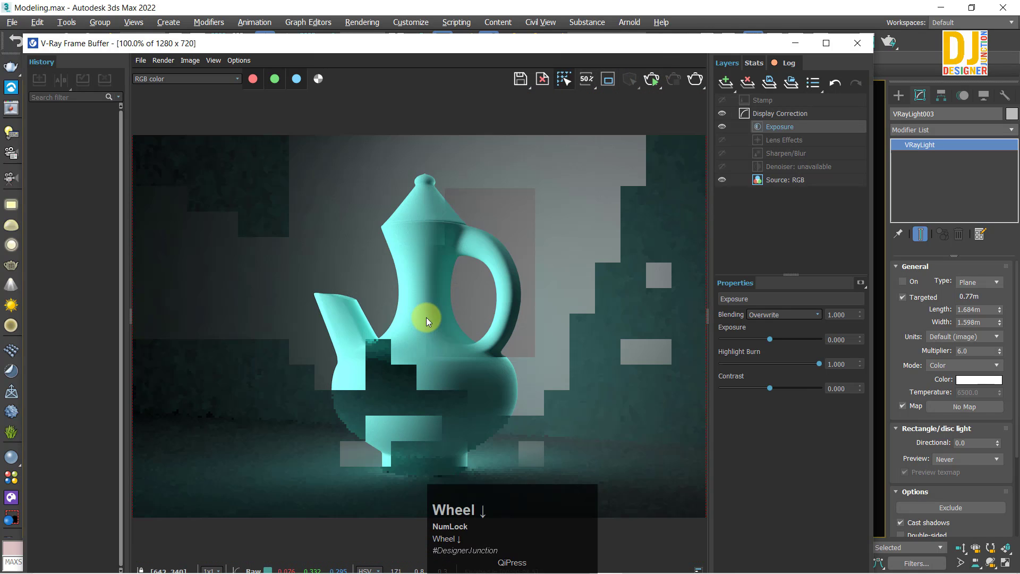
pyautogui.click(847, 46)
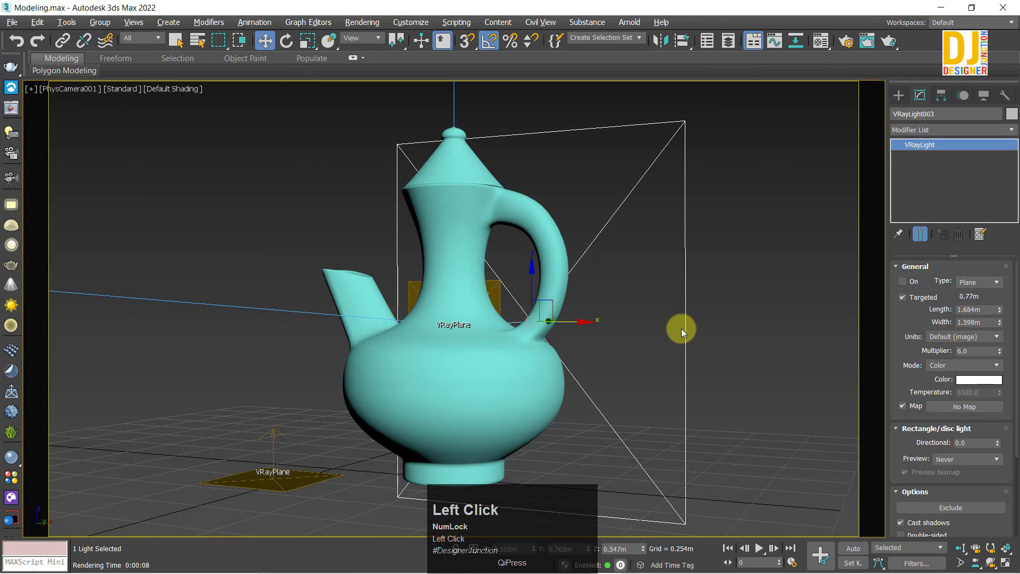
pyautogui.click(761, 358)
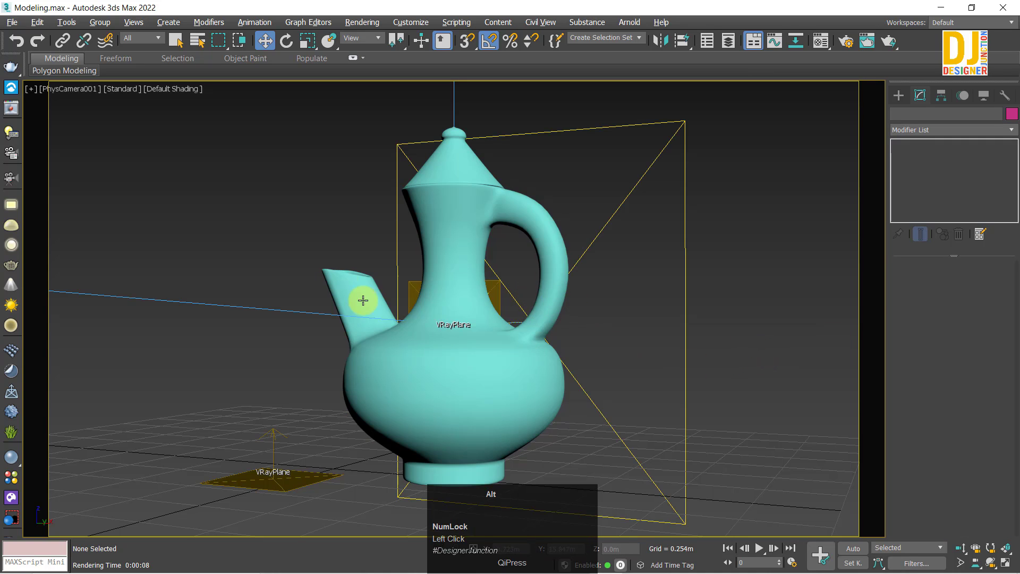
# - Review the placement of the top, side and back lights around the pot in the Top view
pyautogui.hotkey('alt', 'w')
pyautogui.scroll(-3, 337, 198)
pyautogui.hotkey('alt', 'w')
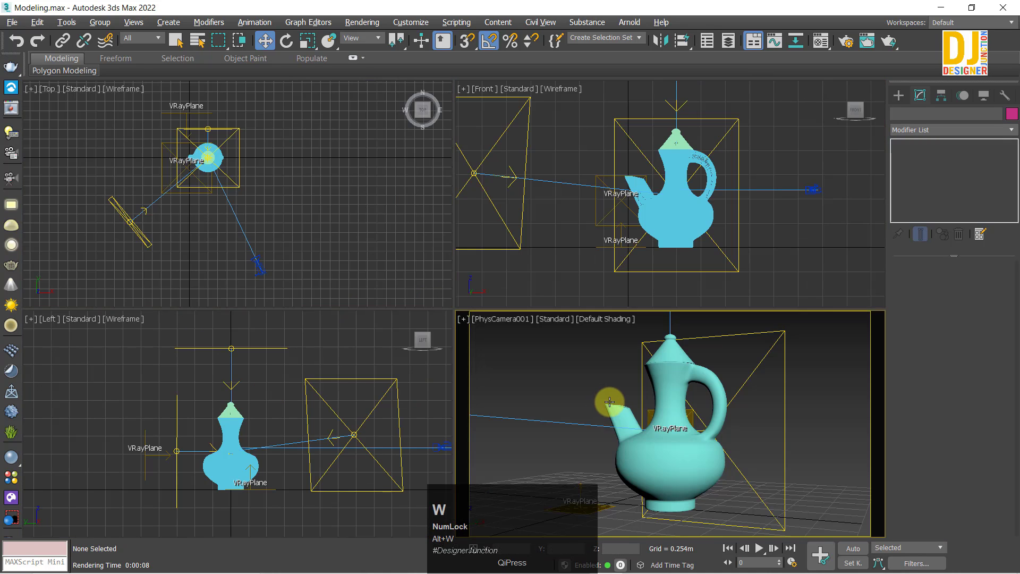
pyautogui.hotkey('alt', 'w')
pyautogui.scroll(3, 292, 157)
pyautogui.moveTo(275, 144); pyautogui.dragTo(381, 173)
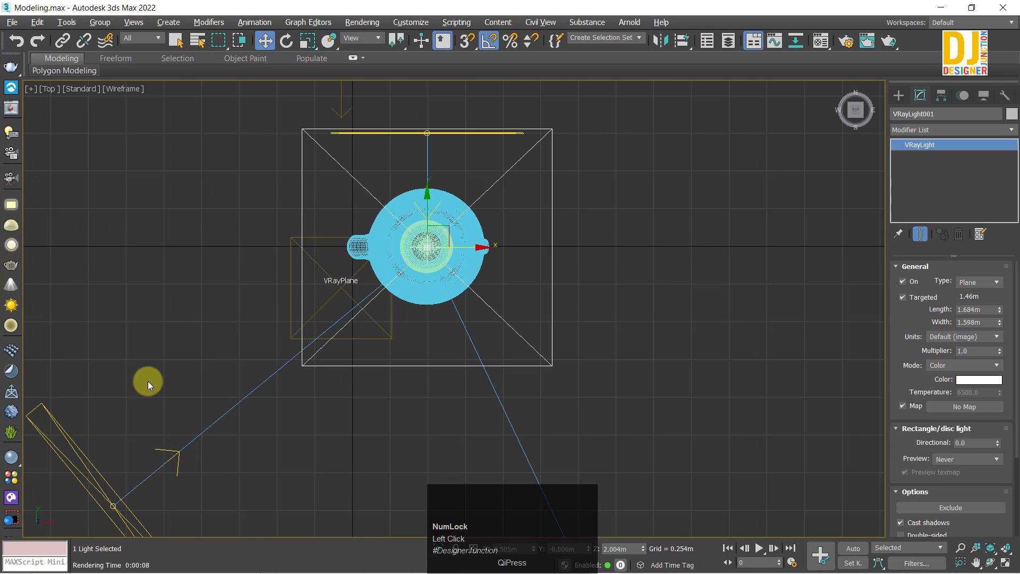
pyautogui.scroll(-2, 342, 250)
pyautogui.click(178, 426)
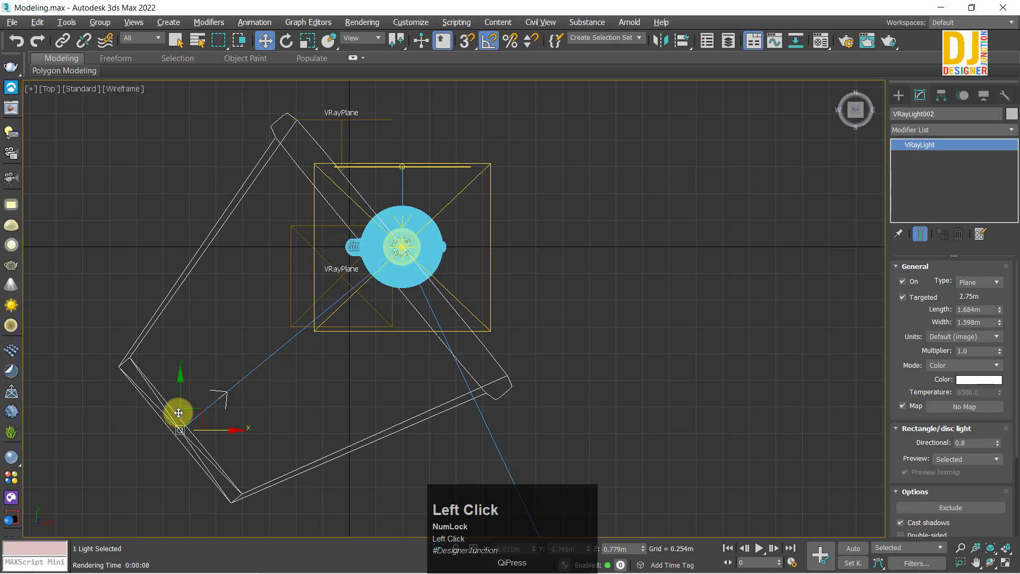
pyautogui.click(401, 181)
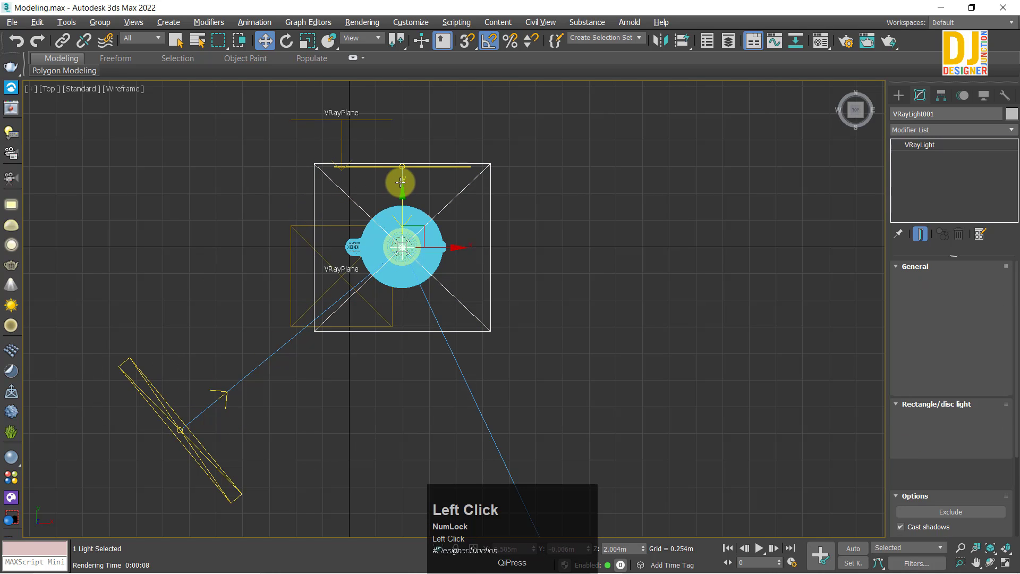
pyautogui.click(401, 216)
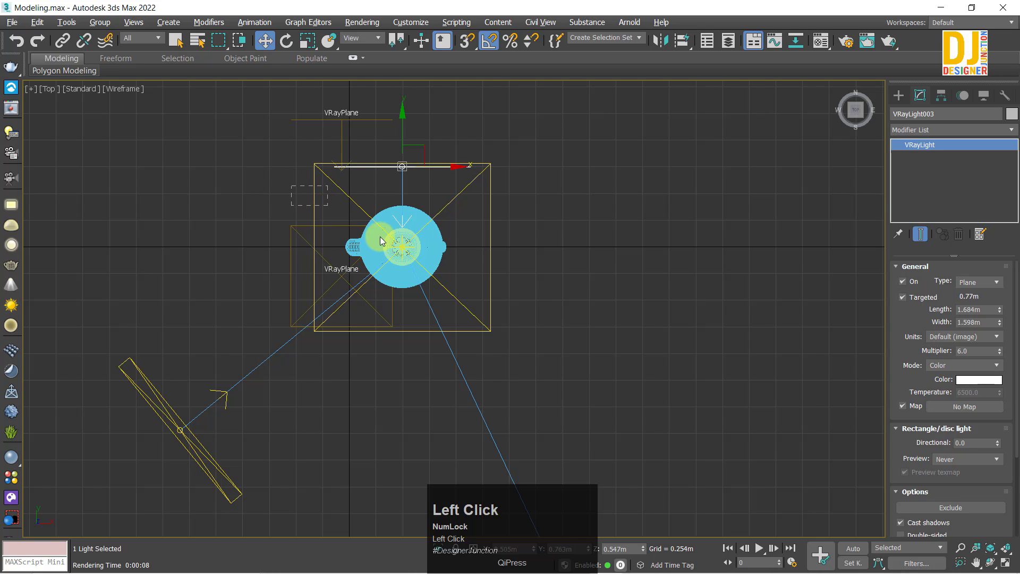
pyautogui.click(412, 285)
pyautogui.hotkey('alt', 'w')
pyautogui.hotkey('alt', 'w')
pyautogui.hotkey('alt', 'w')
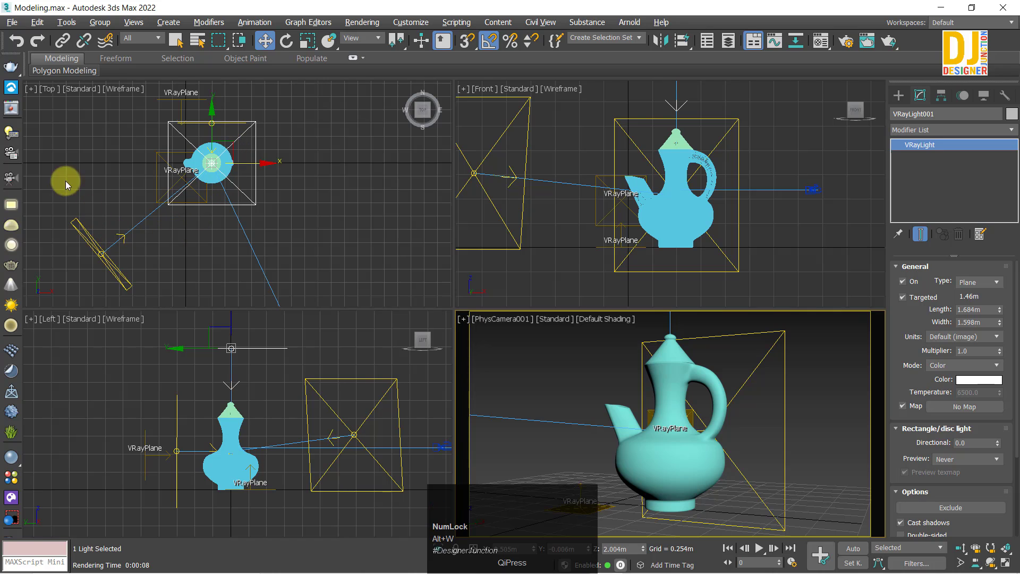
# - Try a single copy of the side light on the opposite side of the pot, in front and slightly behind
pyautogui.click(209, 227)
pyautogui.hotkey('alt', 'w')
pyautogui.moveTo(101, 297)
pyautogui.mouseDown()
pyautogui.moveTo(182, 428)
pyautogui.moveTo(198, 406)
pyautogui.moveTo(223, 426)
pyautogui.moveTo(597, 444)
pyautogui.moveTo(759, 262)
pyautogui.moveTo(736, 362)
pyautogui.mouseUp()
pyautogui.click(523, 353)
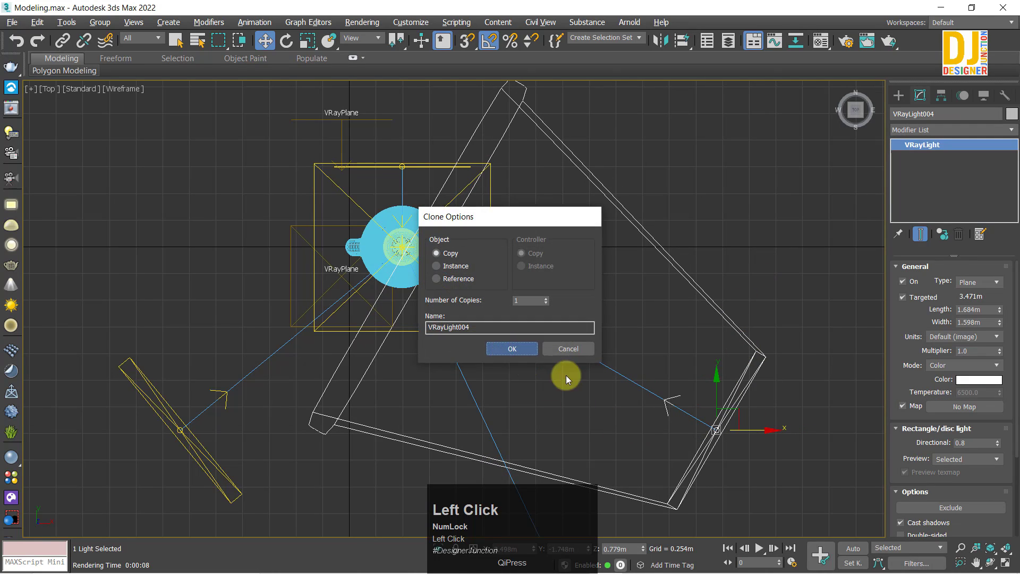
pyautogui.moveTo(735, 411)
pyautogui.mouseDown()
pyautogui.moveTo(814, 130)
pyautogui.moveTo(788, 110)
pyautogui.moveTo(705, 143)
pyautogui.moveTo(326, 141)
pyautogui.moveTo(409, 169)
pyautogui.mouseUp()
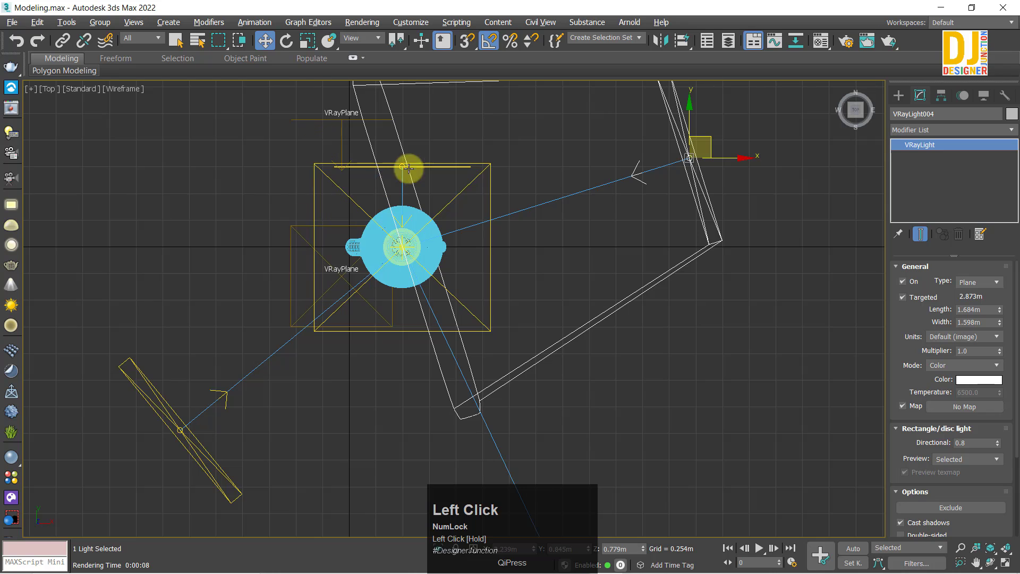
pyautogui.click(779, 346)
# - Start a test render of the pot from the camera view and return to the scene
pyautogui.hotkey('alt', 'w')
pyautogui.click(714, 431)
pyautogui.hotkey('alt', 'w')
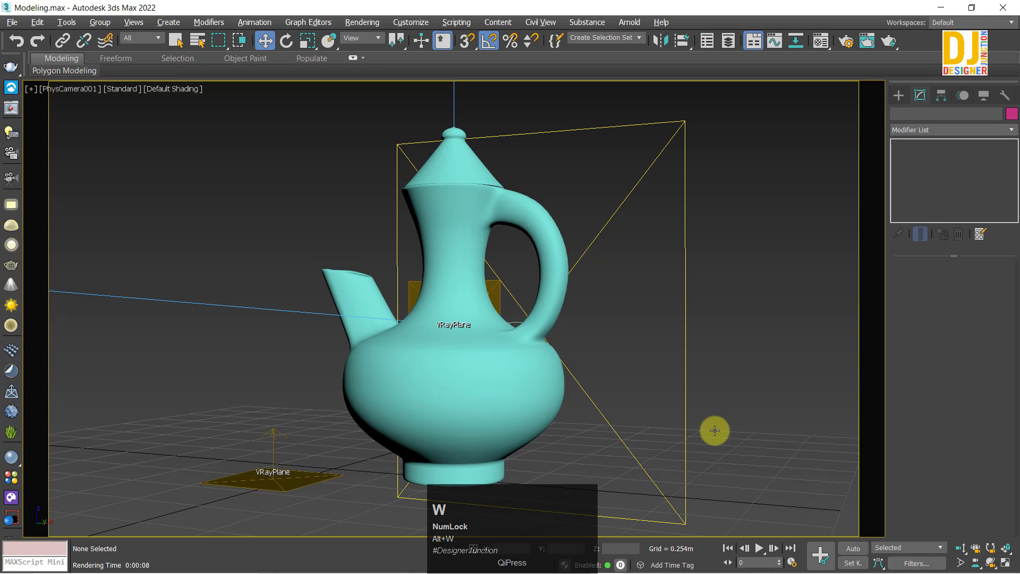
pyautogui.hotkey('shift', 'q')
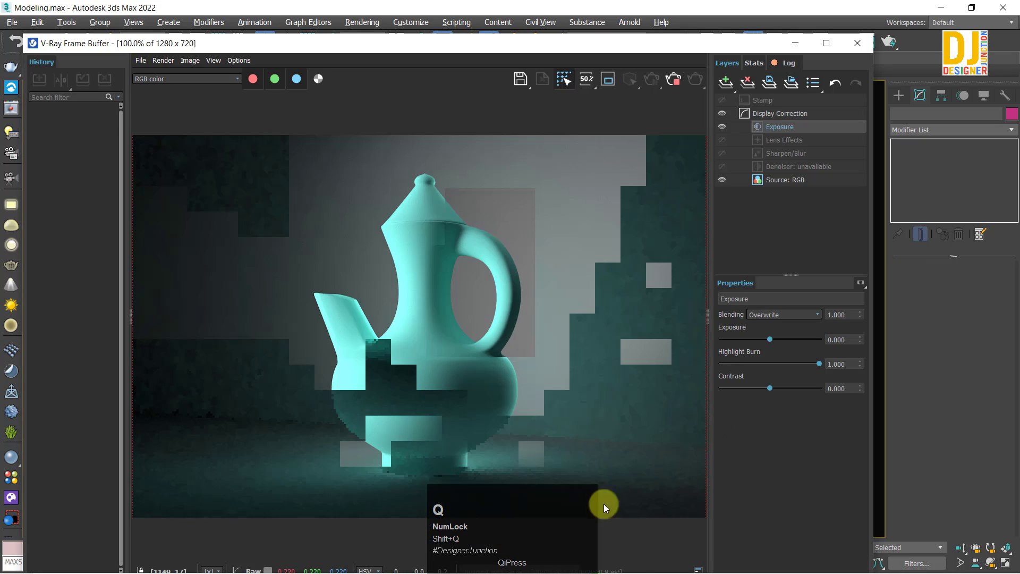
pyautogui.click(858, 43)
# - Set the multiplier of the plane light above the pot to 0.5
pyautogui.hotkey('alt', 'w')
pyautogui.hotkey('alt', 'w')
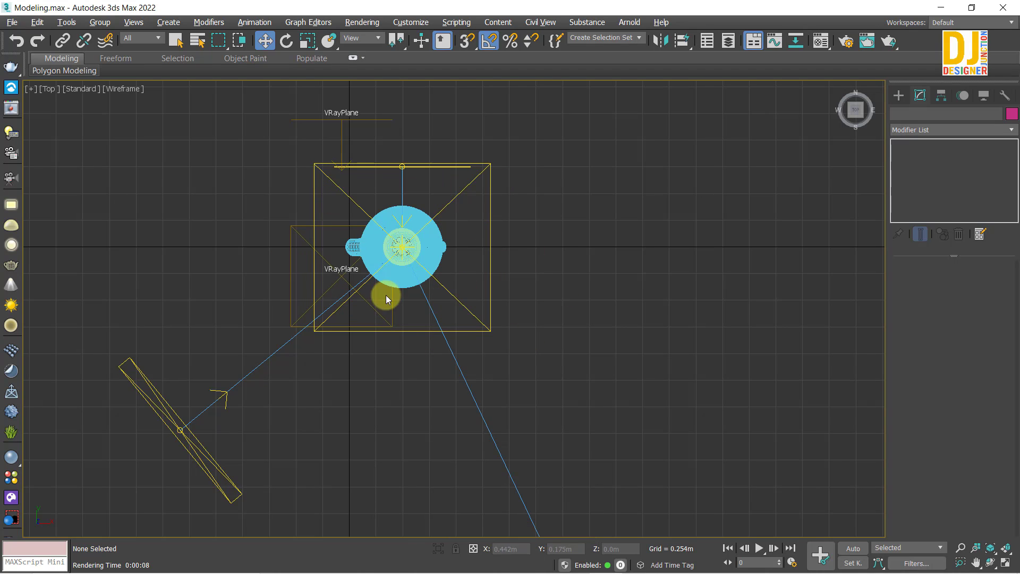
pyautogui.hotkey('alt', 'w')
pyautogui.hotkey('alt', 'w')
pyautogui.scroll(-1, 427, 292)
pyautogui.scroll(-2, 427, 292)
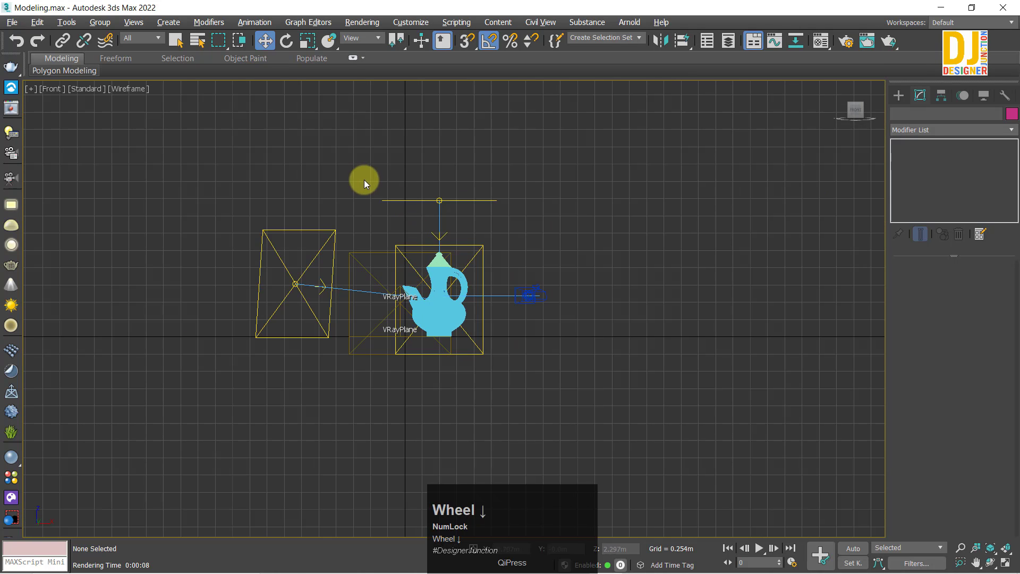
pyautogui.click(431, 223)
pyautogui.scroll(2, 425, 226)
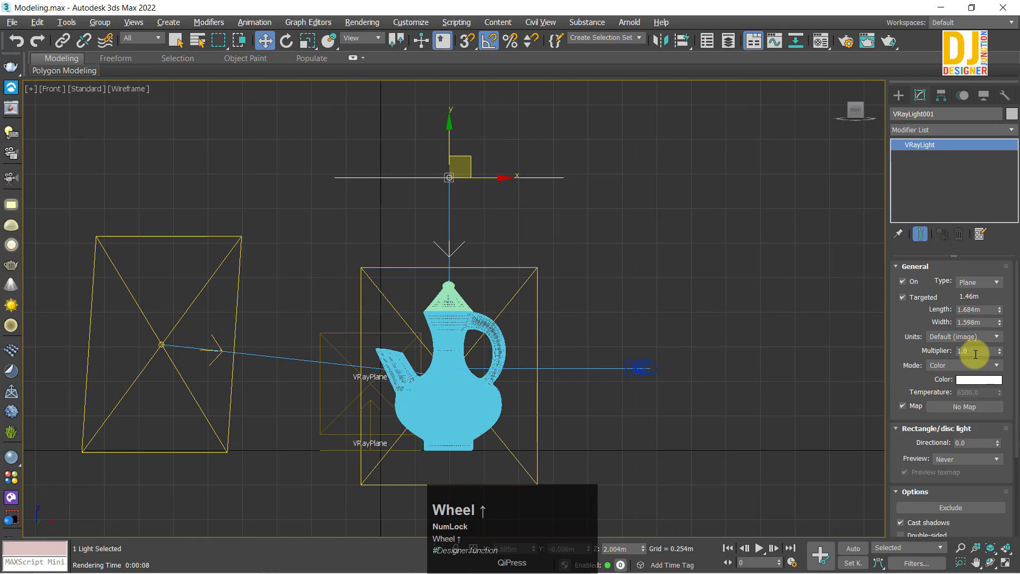
pyautogui.click(976, 352)
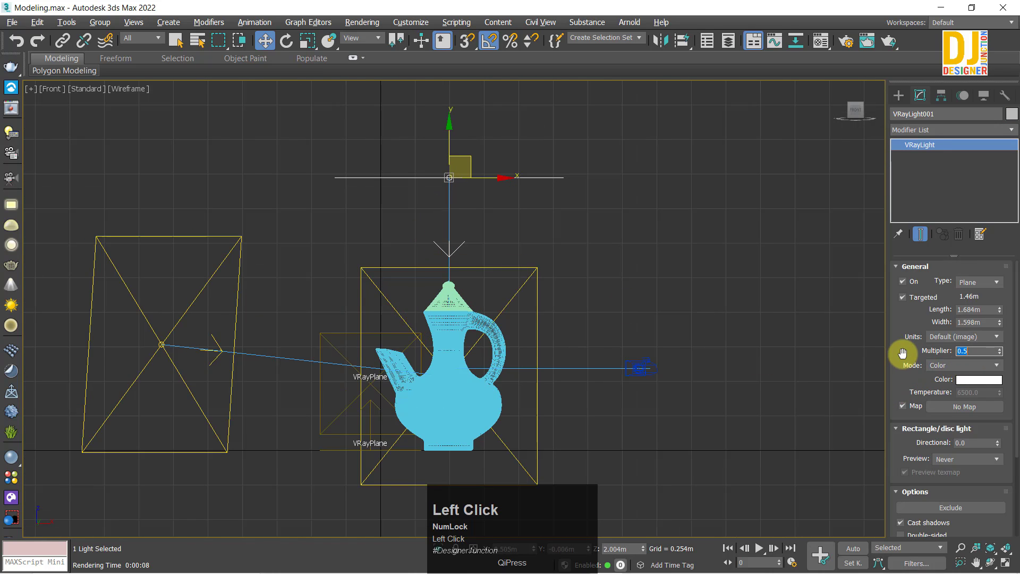
pyautogui.click(604, 279)
# - Test-render the camera view with the dimmed top light and close the render
pyautogui.hotkey('alt', 'w')
pyautogui.hotkey('alt', 'w')
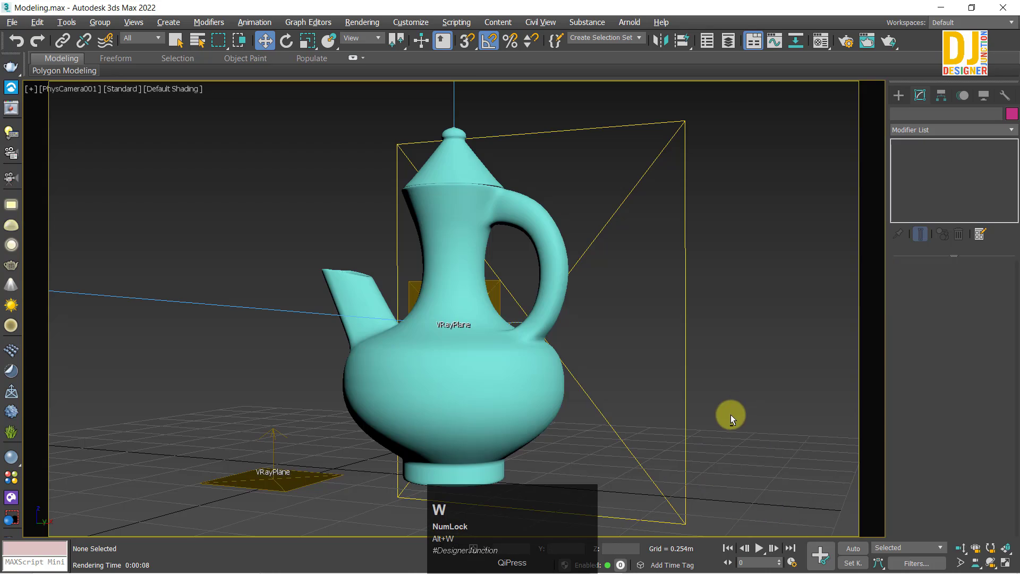
pyautogui.hotkey('shift', 'q')
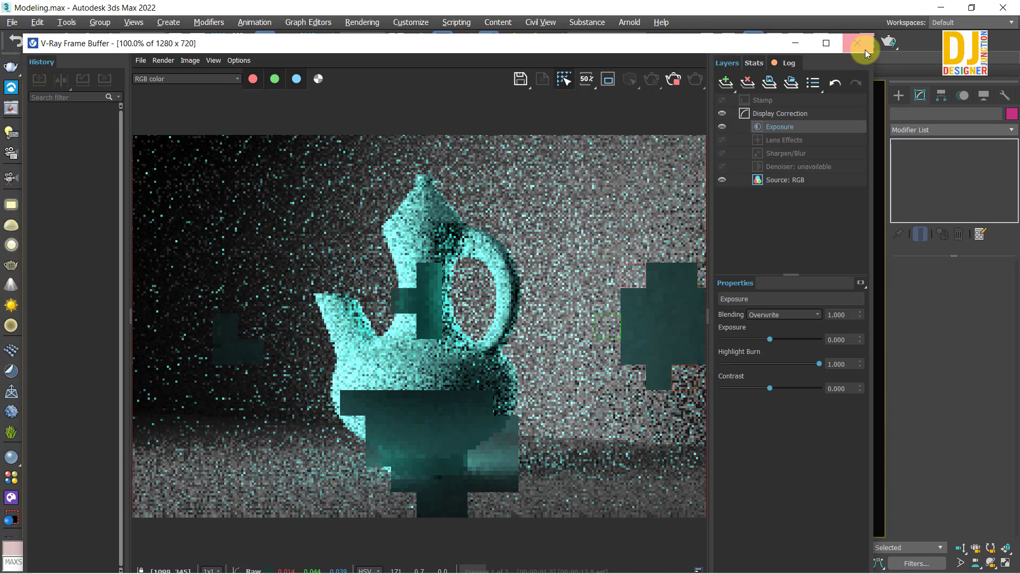
pyautogui.click(857, 43)
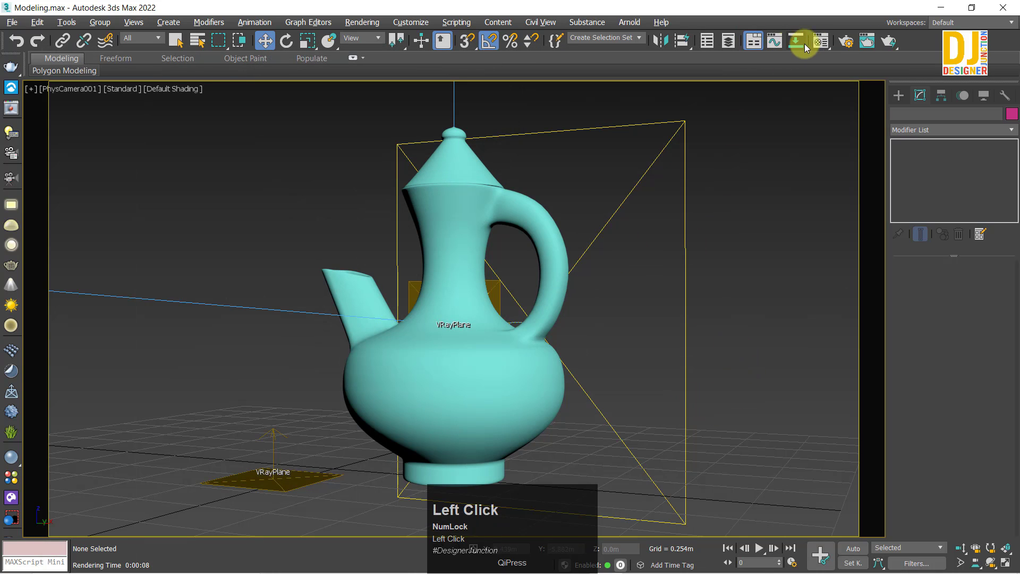
# - Open the turquoise pot material for editing and set its reflection colour to a light grey with value 224
pyautogui.press('m')
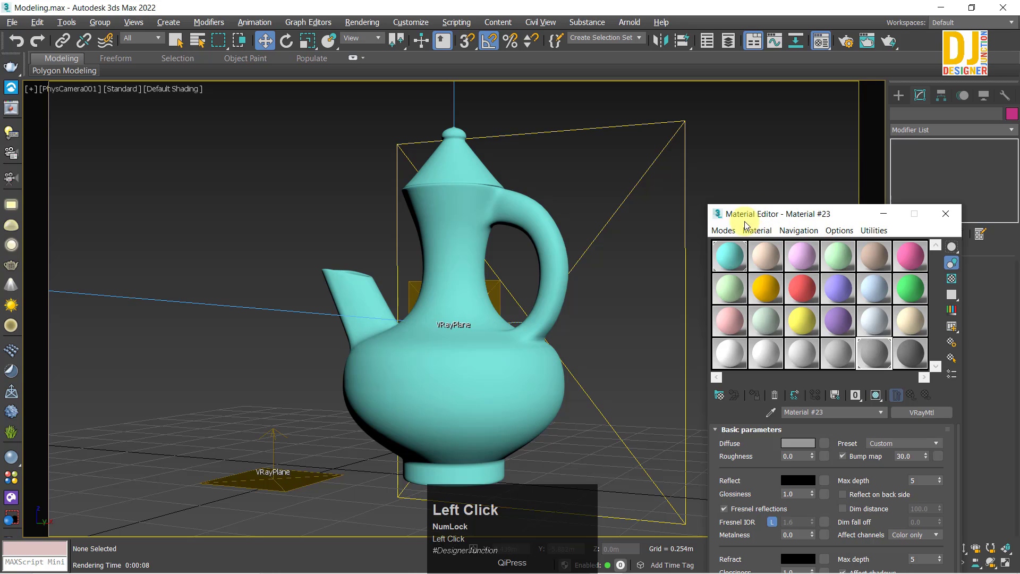
pyautogui.moveTo(736, 215); pyautogui.dragTo(678, 60)
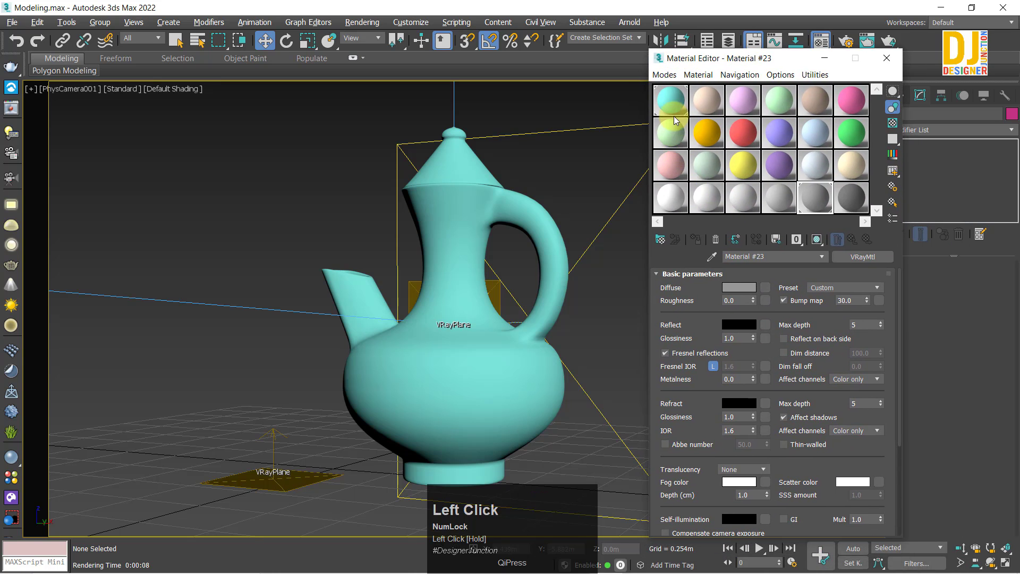
pyautogui.click(766, 288)
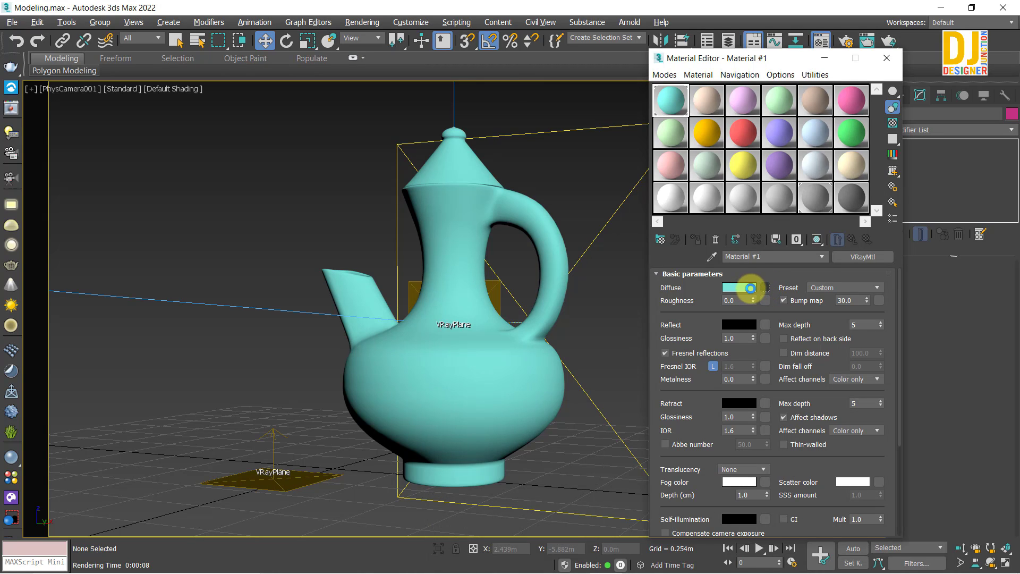
pyautogui.click(502, 10)
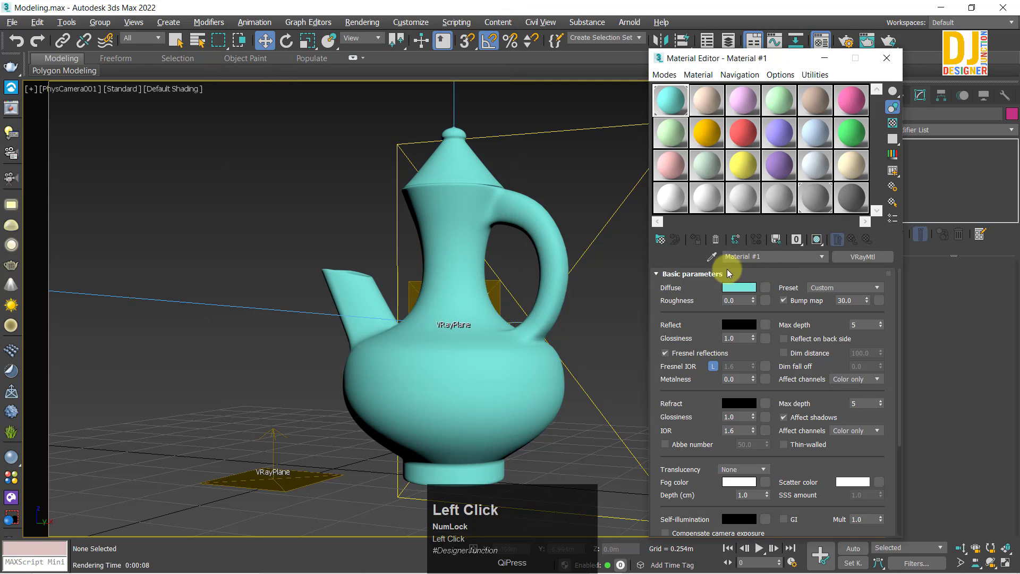
pyautogui.click(739, 323)
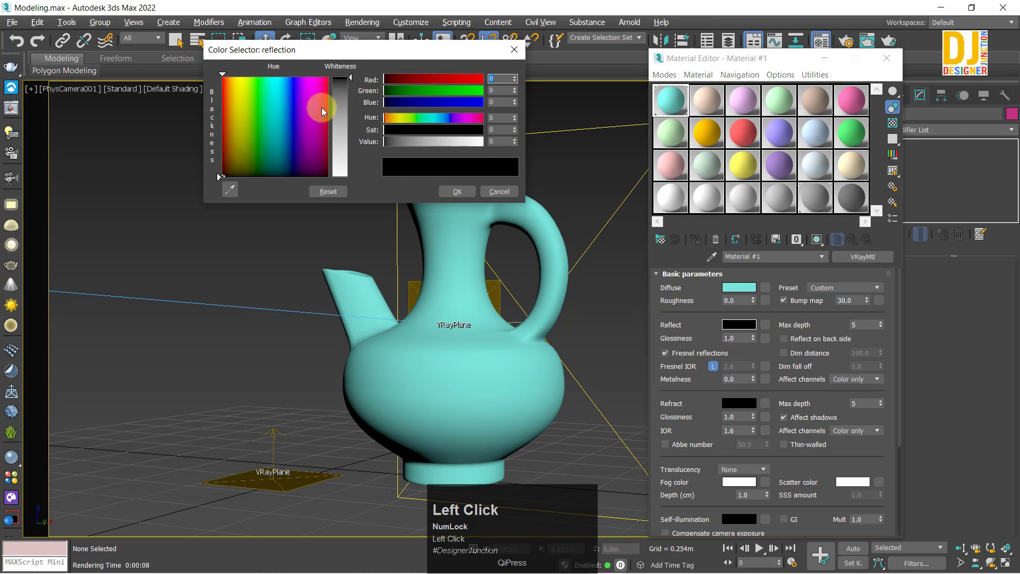
pyautogui.moveTo(341, 115)
pyautogui.mouseDown()
pyautogui.moveTo(349, 141)
pyautogui.moveTo(350, 79)
pyautogui.moveTo(356, 149)
pyautogui.moveTo(370, 166)
pyautogui.mouseUp()
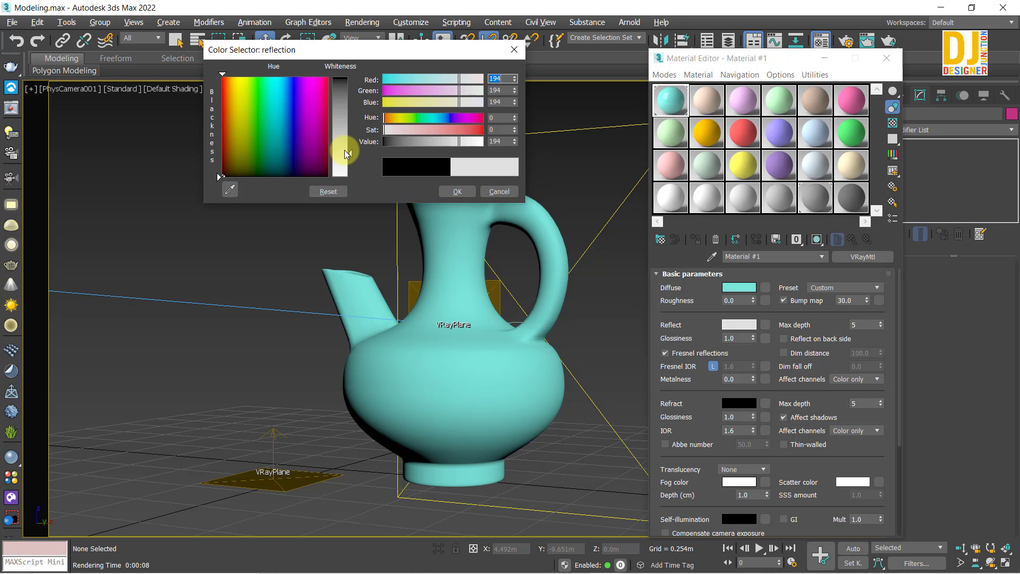
pyautogui.moveTo(344, 150); pyautogui.dragTo(353, 165)
pyautogui.click(458, 188)
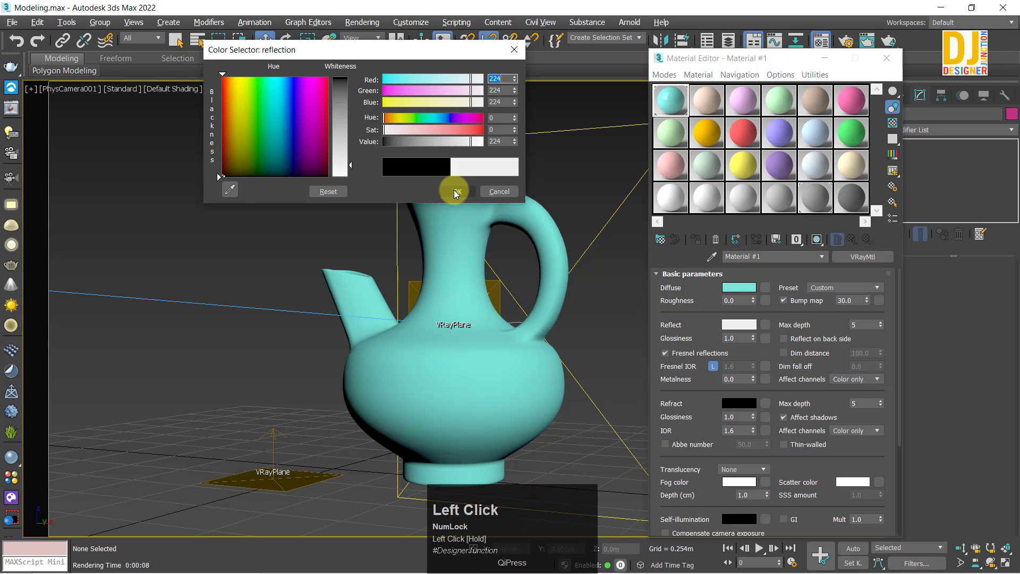
pyautogui.click(446, 193)
pyautogui.click(733, 338)
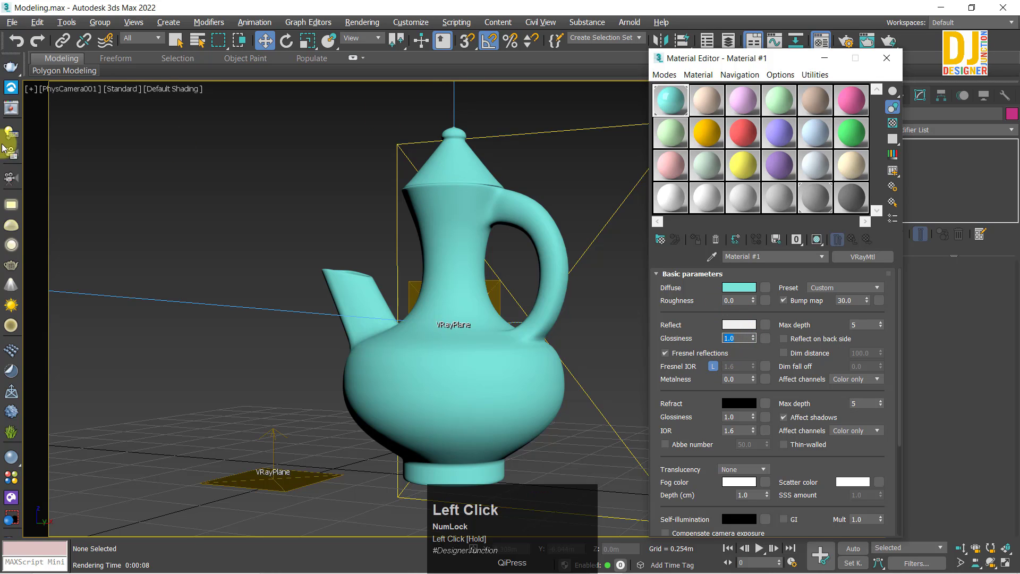
# - Start an interactive render of the camera view and arrange the frame buffer beside the Material Editor
pyautogui.click(11, 108)
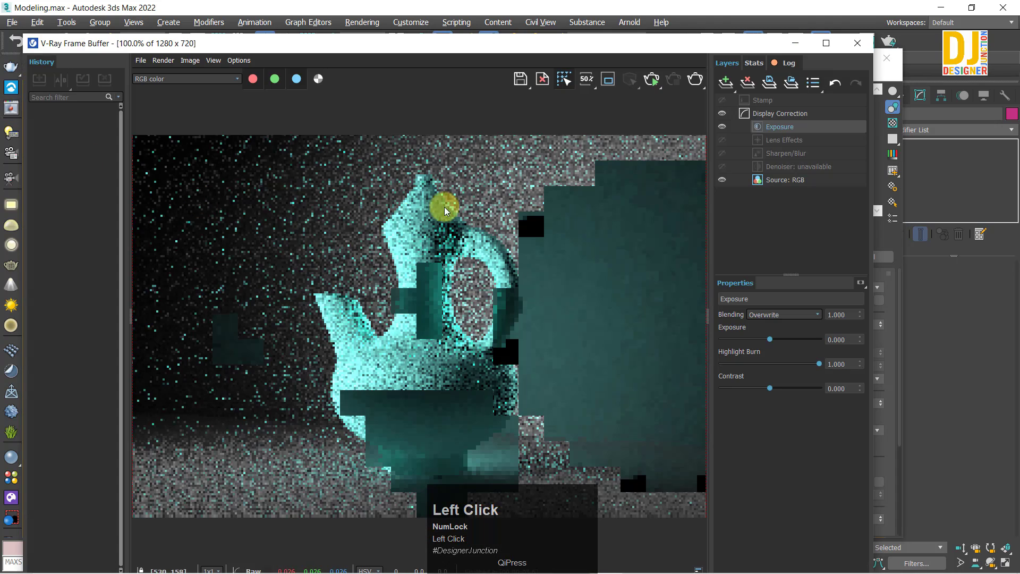
pyautogui.click(652, 81)
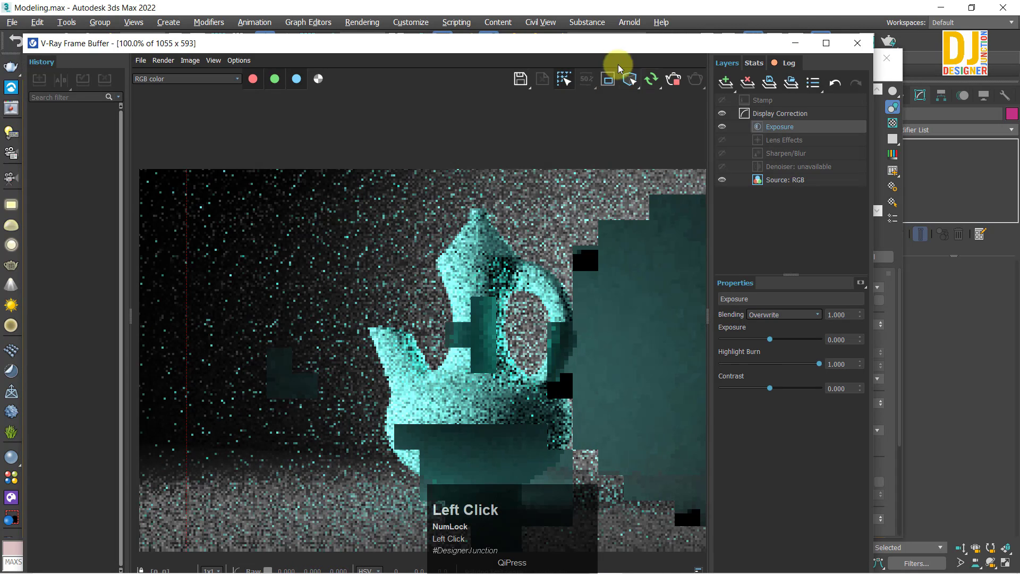
pyautogui.moveTo(529, 43); pyautogui.dragTo(467, 34)
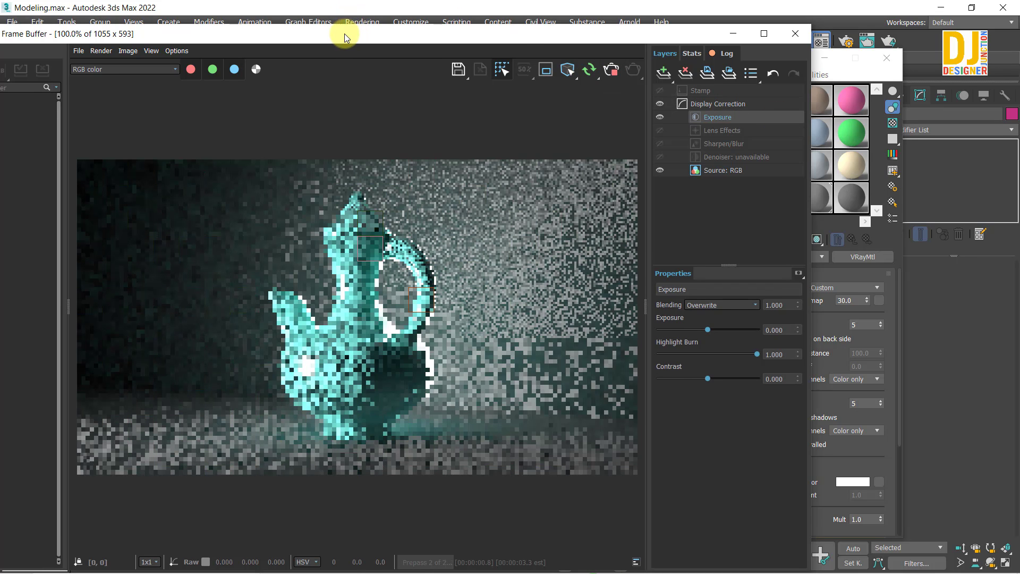
pyautogui.moveTo(348, 33); pyautogui.dragTo(271, 27)
pyautogui.moveTo(786, 62); pyautogui.dragTo(845, 61)
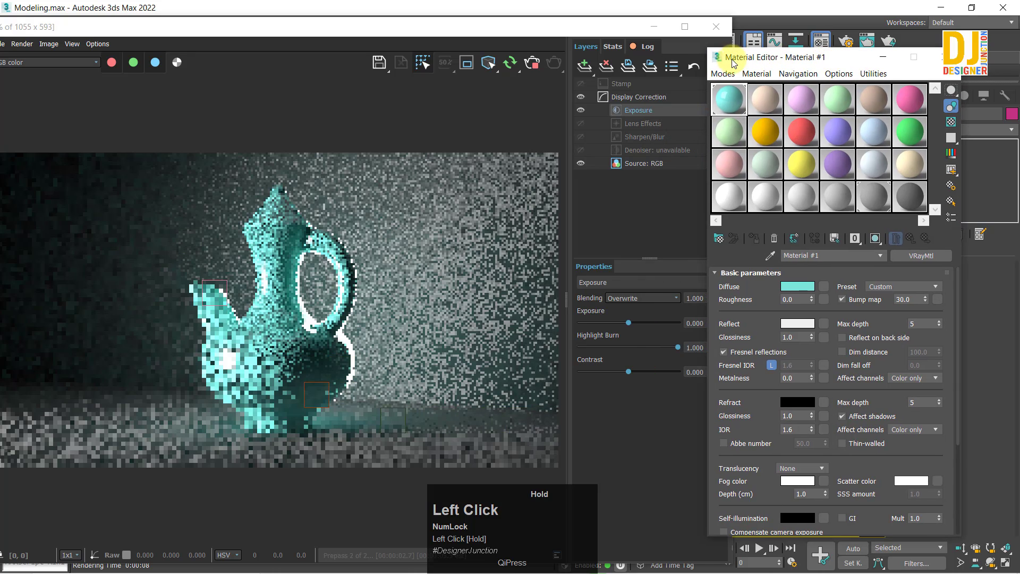
pyautogui.moveTo(729, 60); pyautogui.dragTo(647, 36)
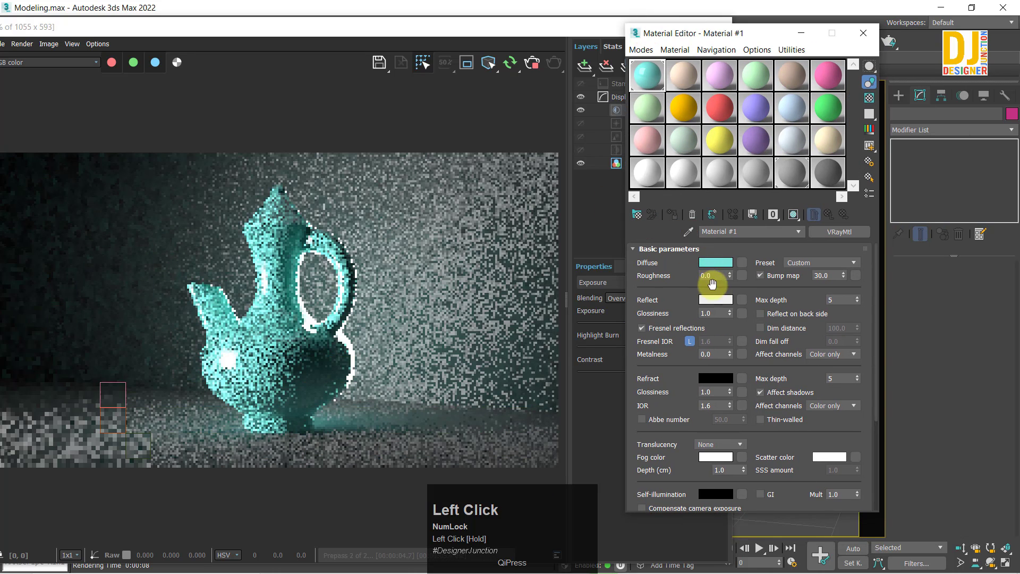
# - Try reflection glossiness values of 0.8 and 0.6 on the pot's material
pyautogui.click(714, 313)
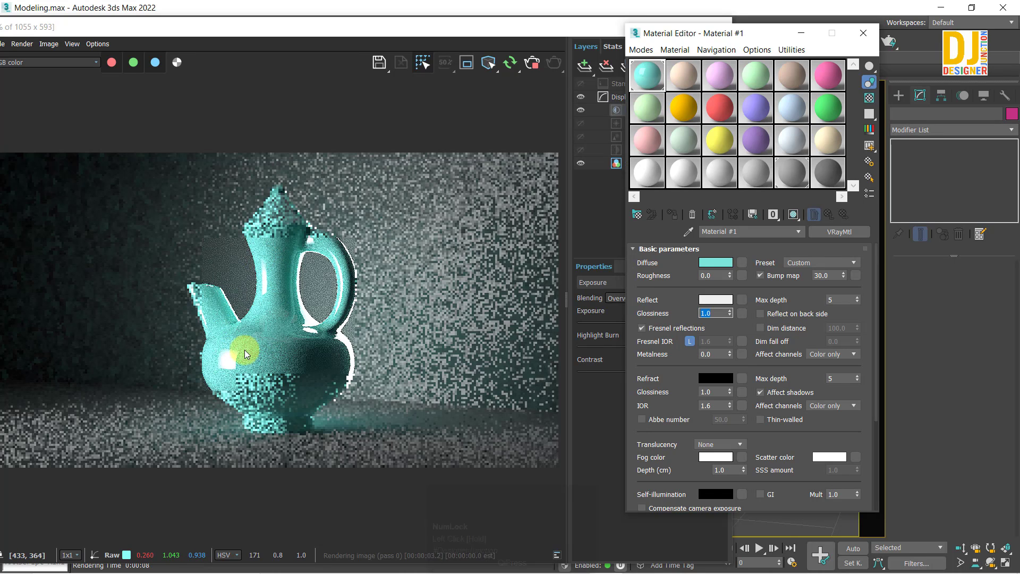
pyautogui.scroll(3, 257, 362)
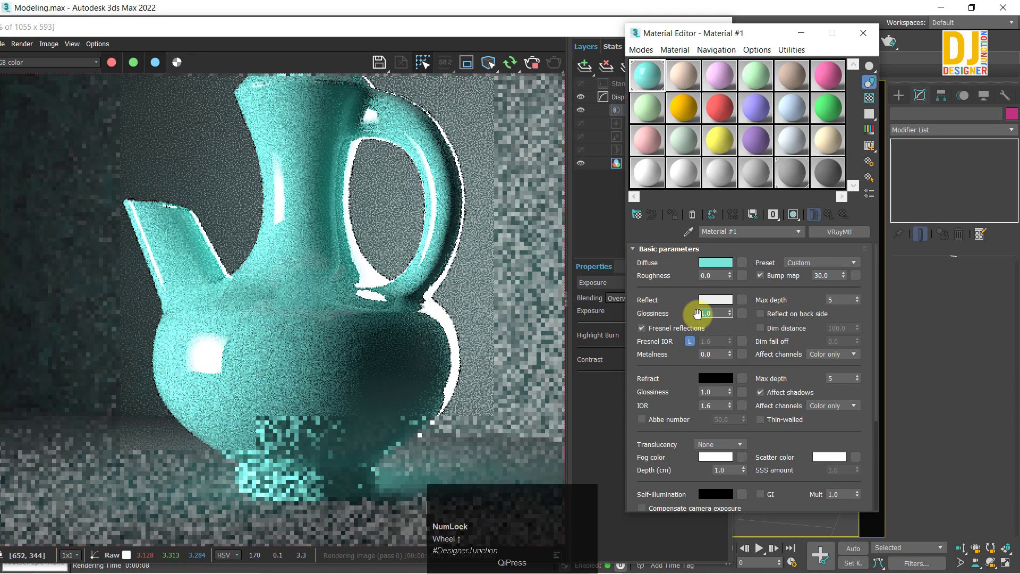
pyautogui.press('BackSpace')
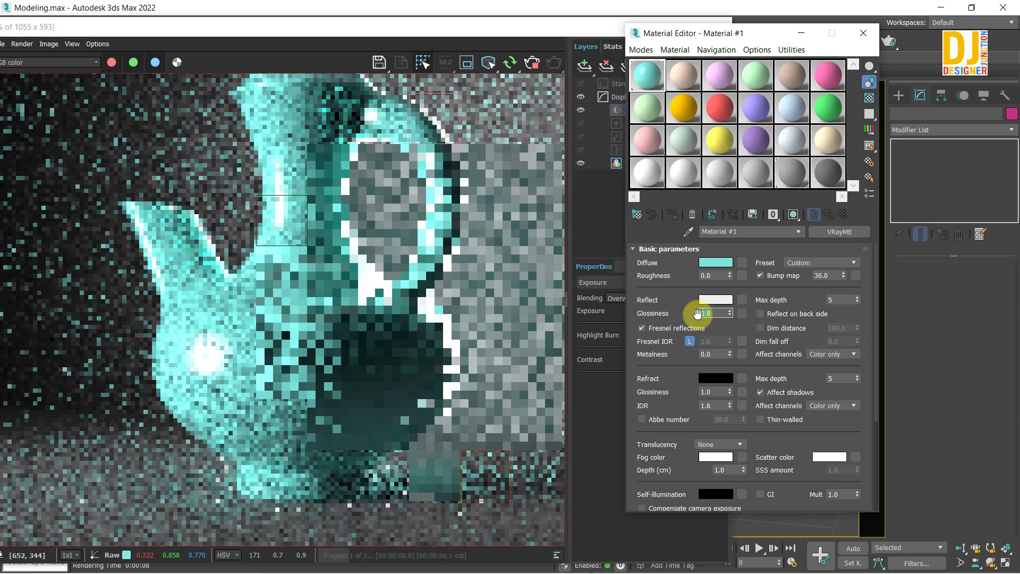
pyautogui.write('.6')
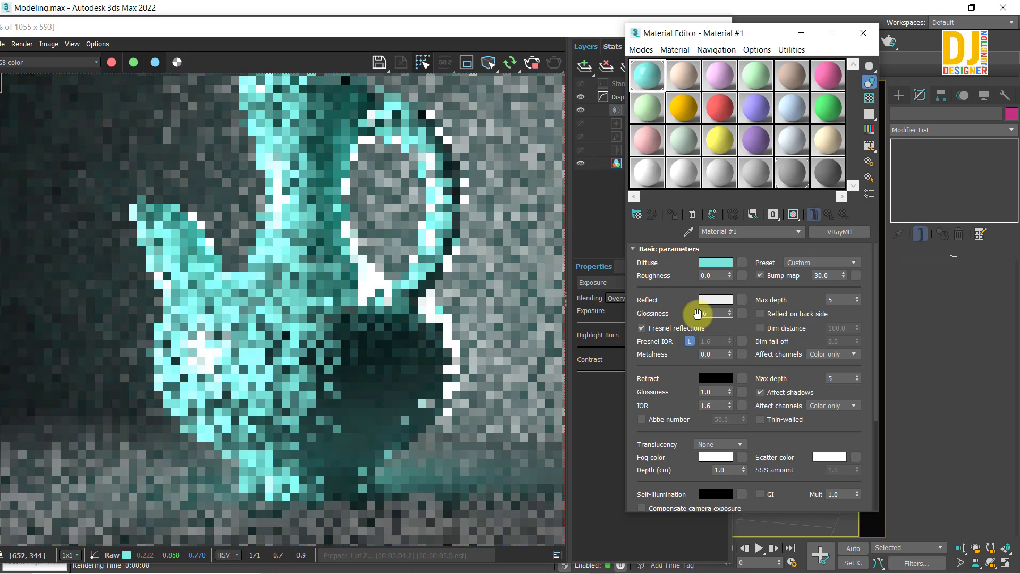
pyautogui.press('Return')
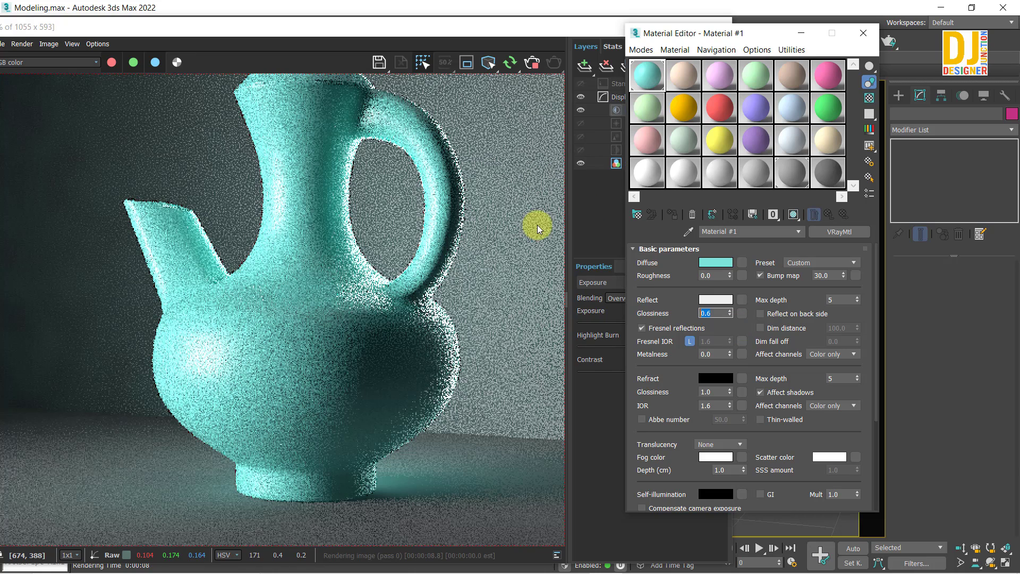
# - Examine the blurred highlights on the pot's body and handle in the interactive render, close up and as a whole
pyautogui.scroll(-2, 352, 356)
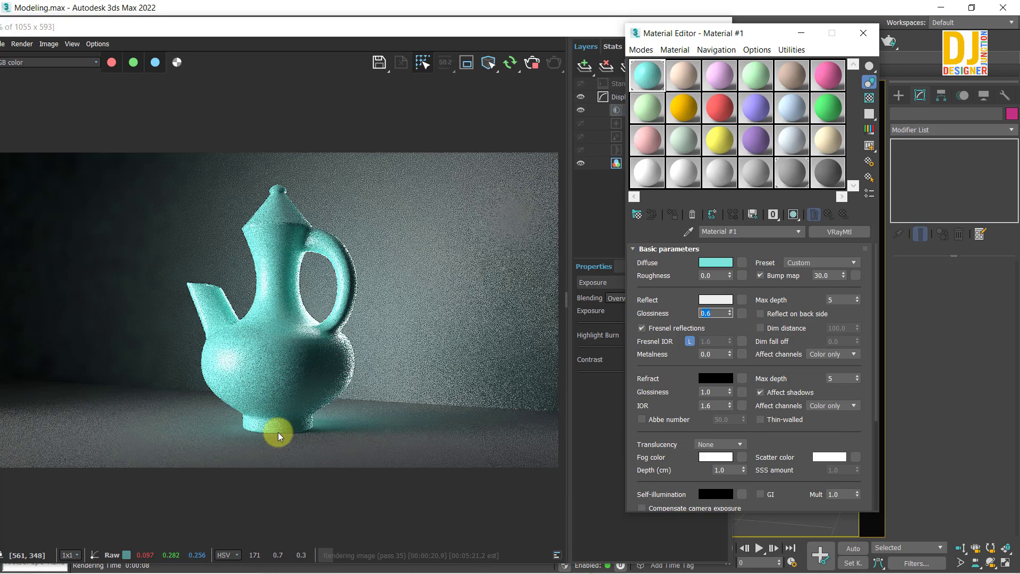
pyautogui.scroll(1, 253, 377)
pyautogui.scroll(-1, 253, 377)
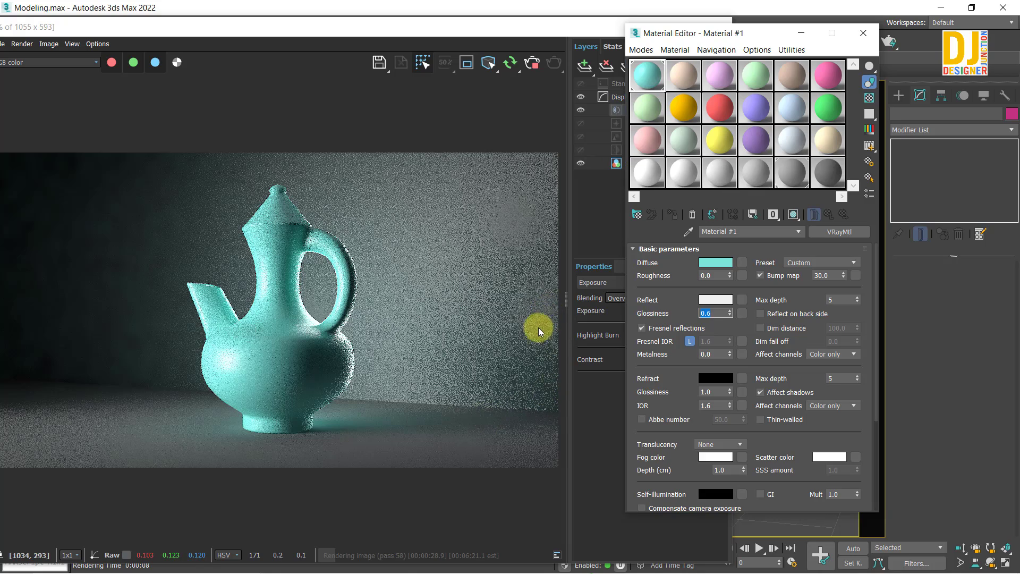
pyautogui.scroll(1, 416, 410)
pyautogui.middleClick(314, 317)
pyautogui.moveTo(196, 320); pyautogui.dragTo(318, 329, button='middle')
pyautogui.scroll(-1, 318, 329)
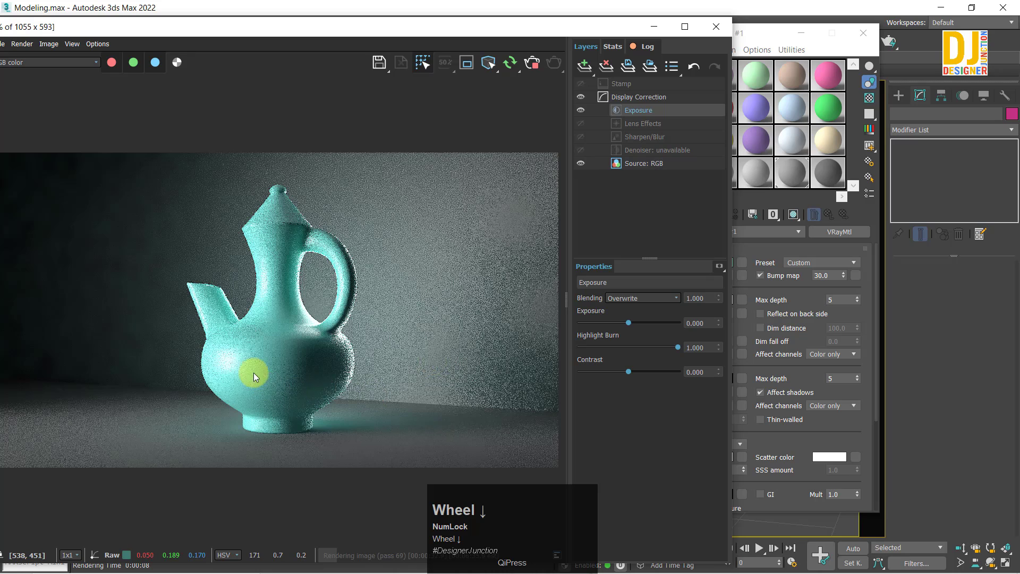
pyautogui.scroll(1, 217, 374)
# - Set the reflection glossiness of the pot's material to 0.5
pyautogui.click(780, 299)
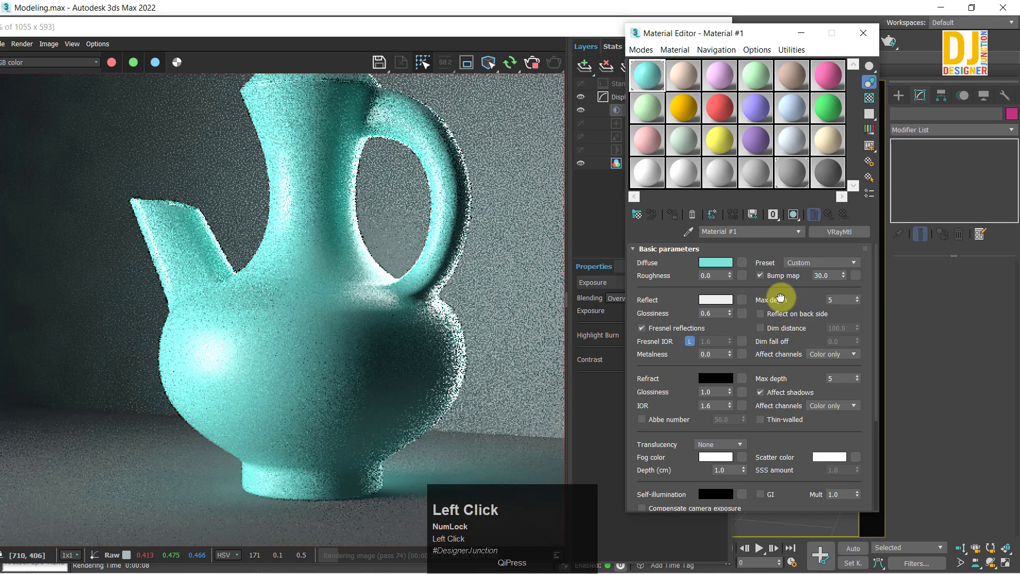
pyautogui.moveTo(724, 317); pyautogui.dragTo(595, 331)
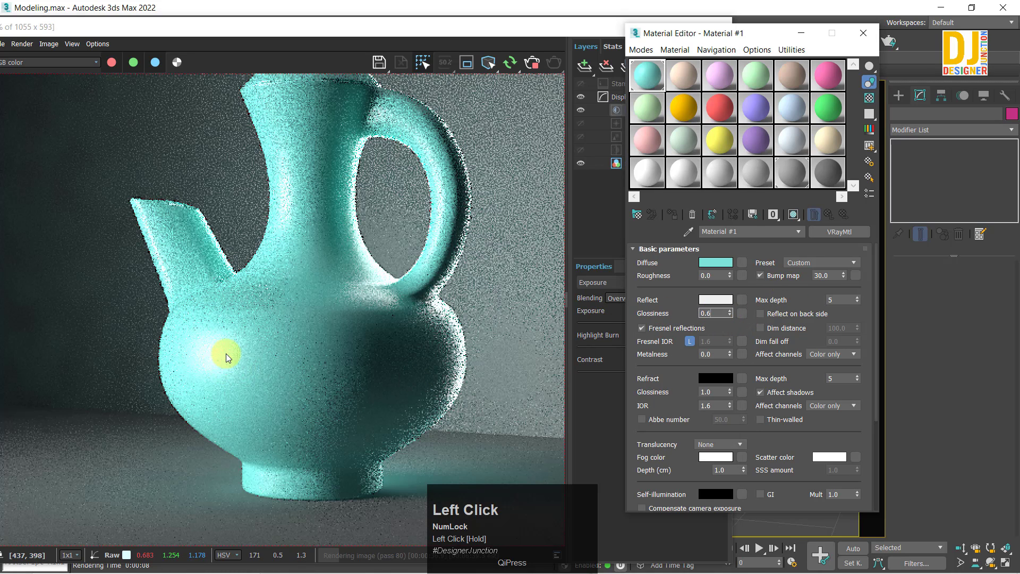
pyautogui.doubleClick(717, 314)
pyautogui.click(713, 313)
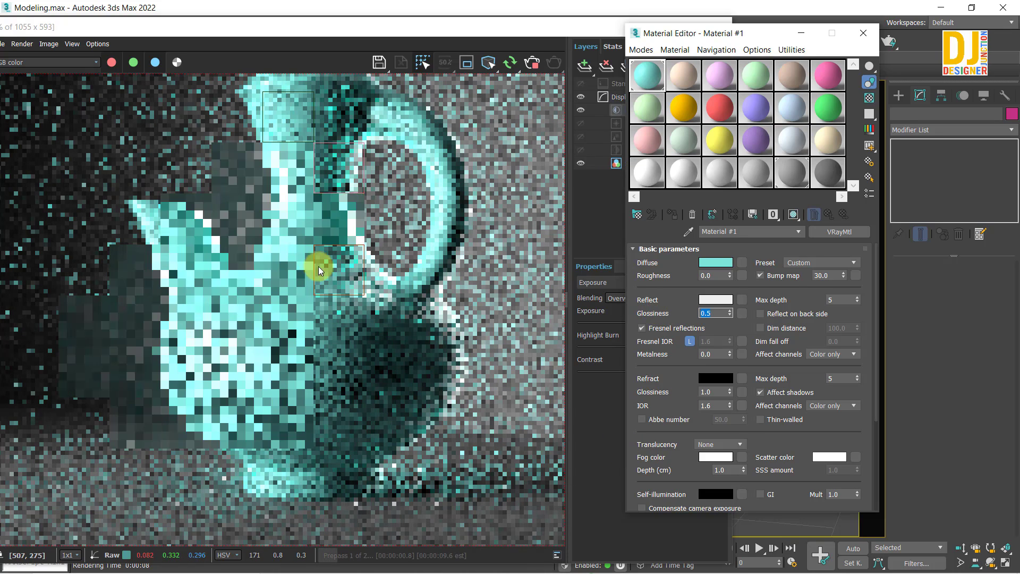
pyautogui.moveTo(303, 285); pyautogui.dragTo(299, 291, button='middle')
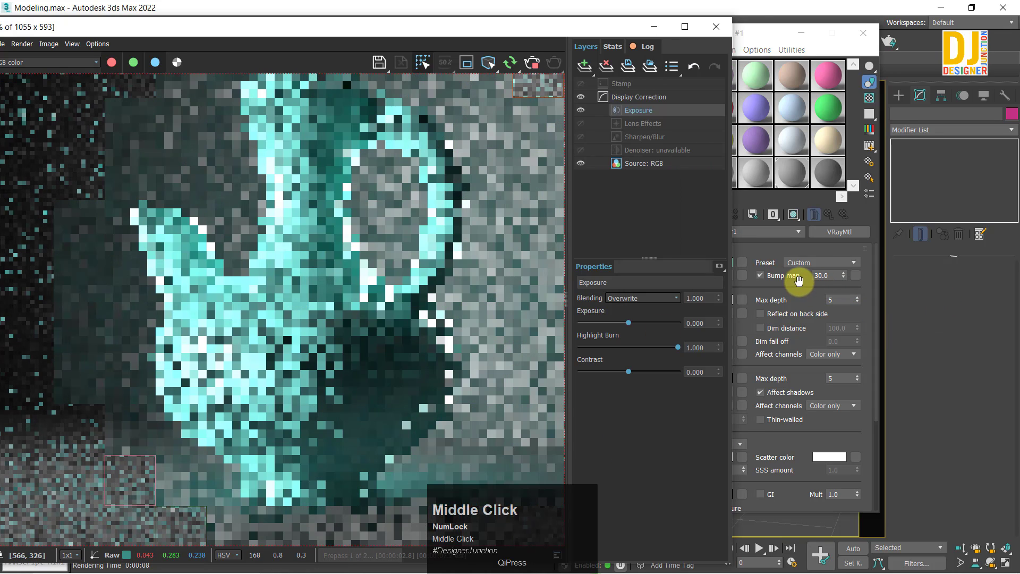
# - Assign a VRayBitmap with the image Untitled-2 as the diffuse map of the pot's material
pyautogui.click(744, 274)
pyautogui.click(743, 262)
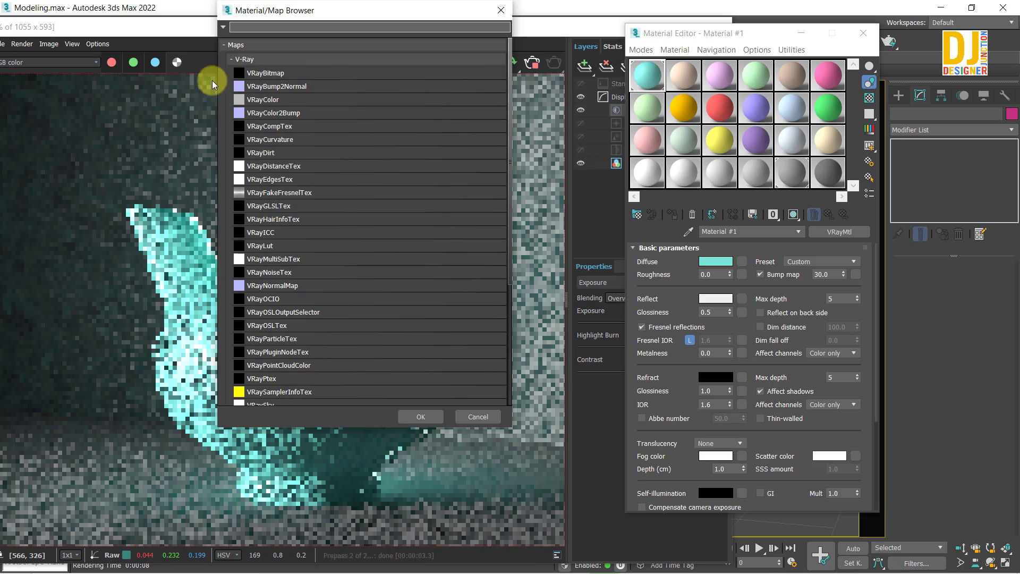
pyautogui.doubleClick(246, 74)
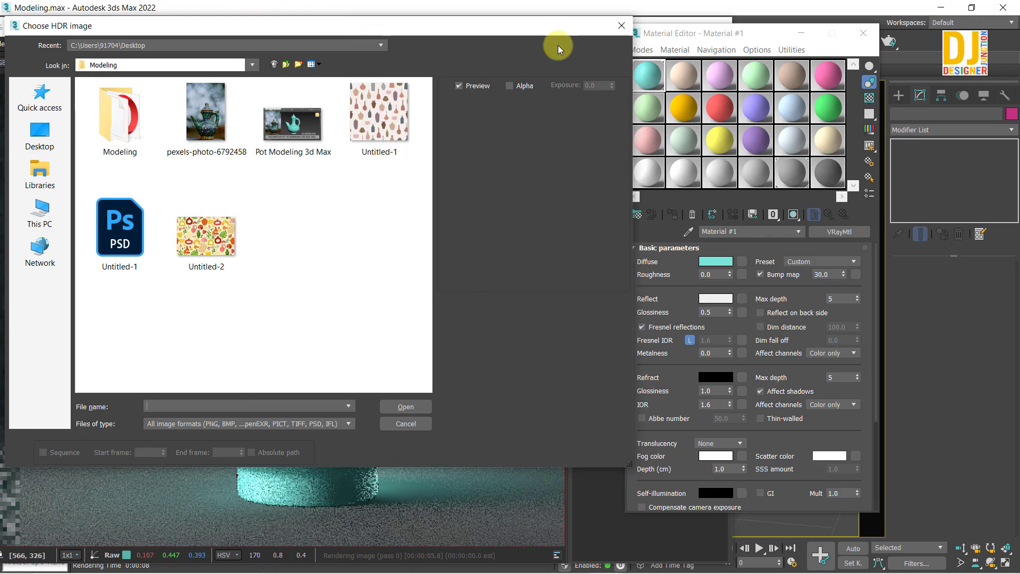
pyautogui.doubleClick(209, 240)
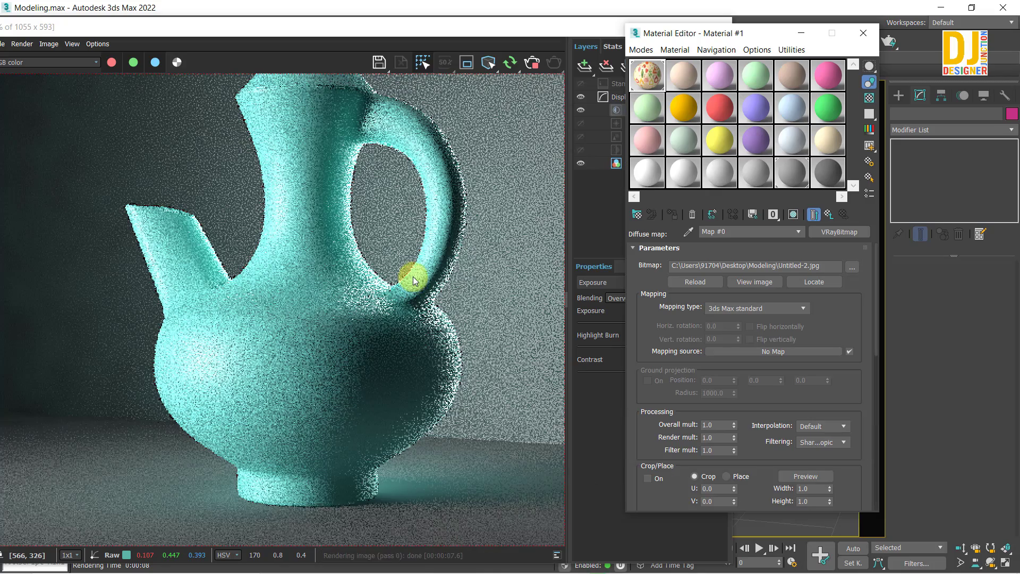
pyautogui.scroll(-1, 413, 275)
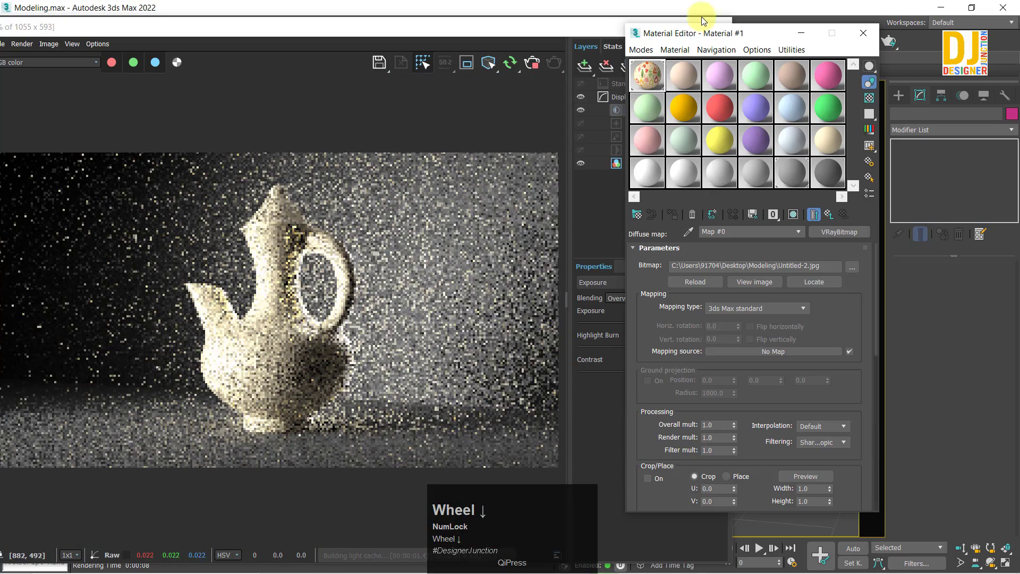
# - Uncover the viewport, select the pot's body and show the diffuse map shaded in the viewport
pyautogui.moveTo(535, 27); pyautogui.dragTo(412, 430)
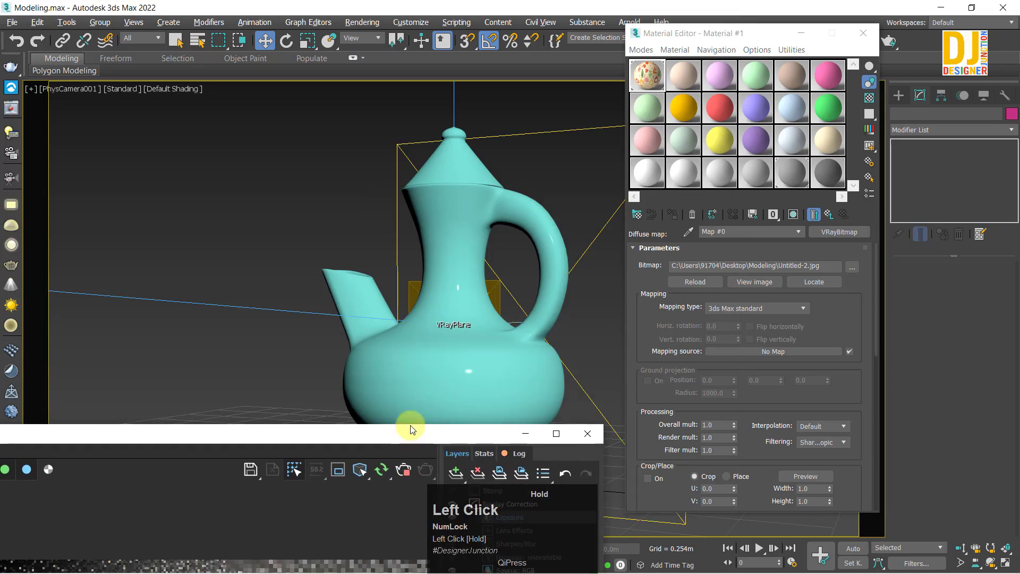
pyautogui.click(464, 259)
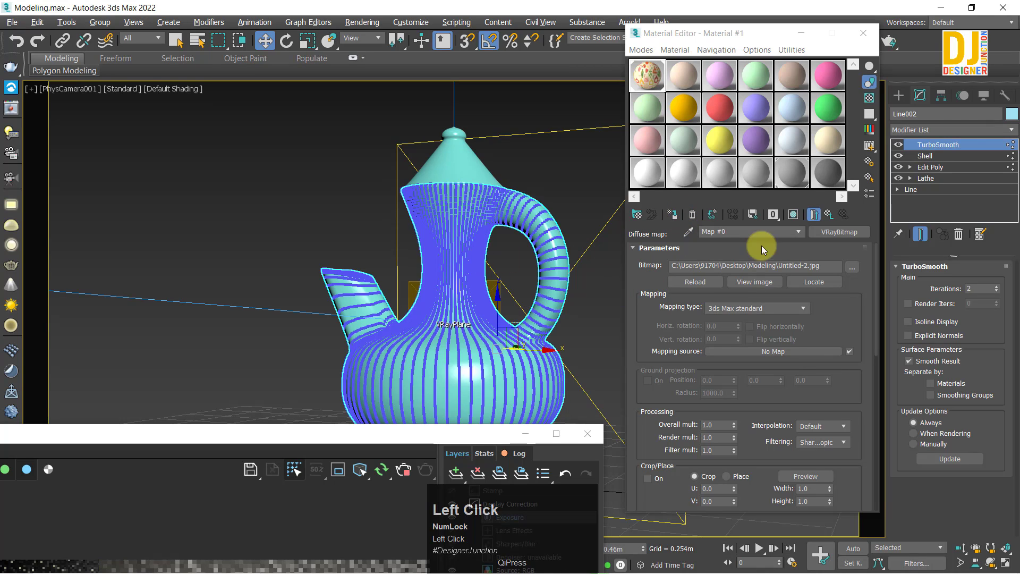
pyautogui.click(794, 214)
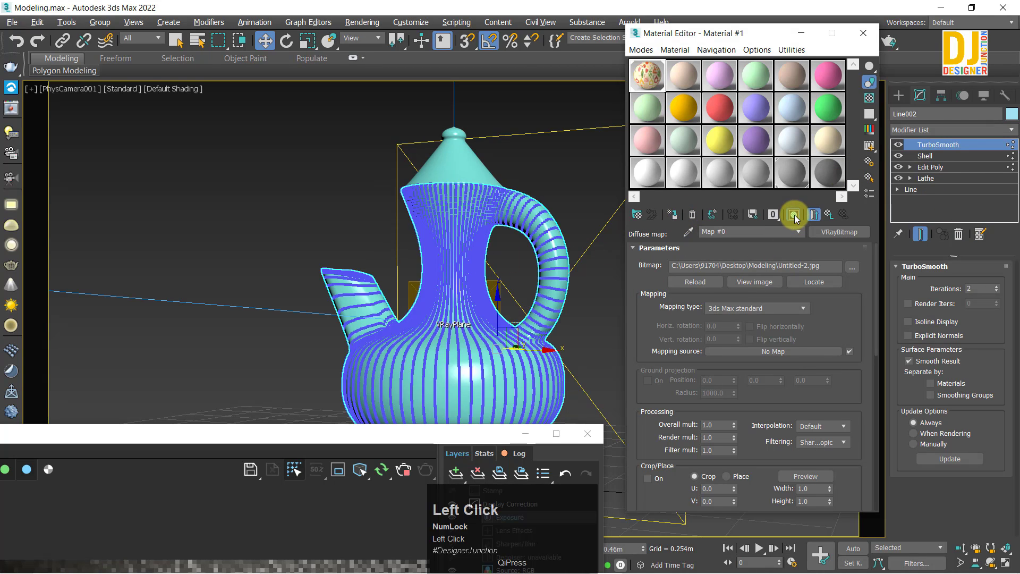
# - Add a UVW Map modifier to the pot's body and deselect it
pyautogui.click(913, 130)
pyautogui.press('u')
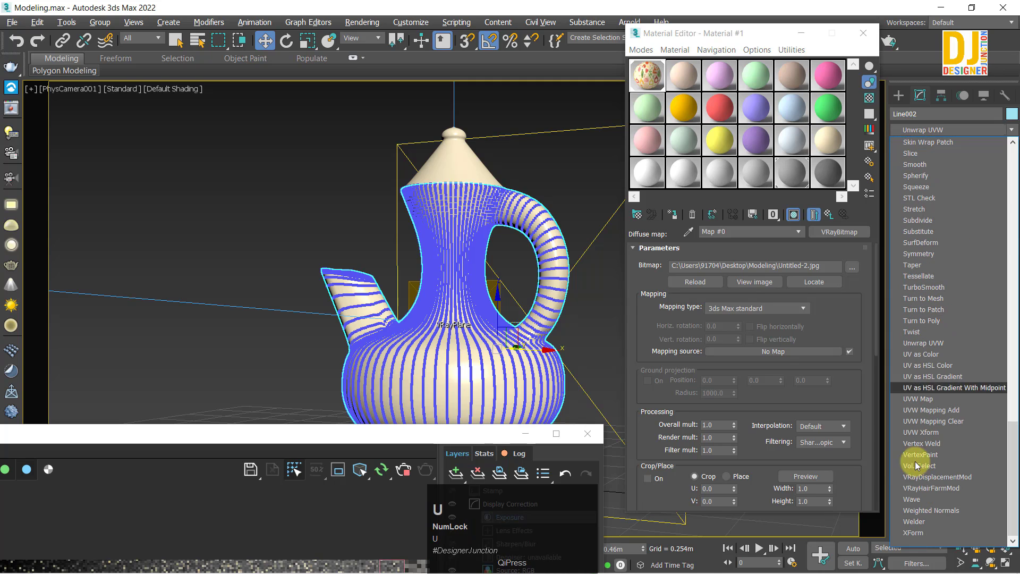
pyautogui.click(919, 398)
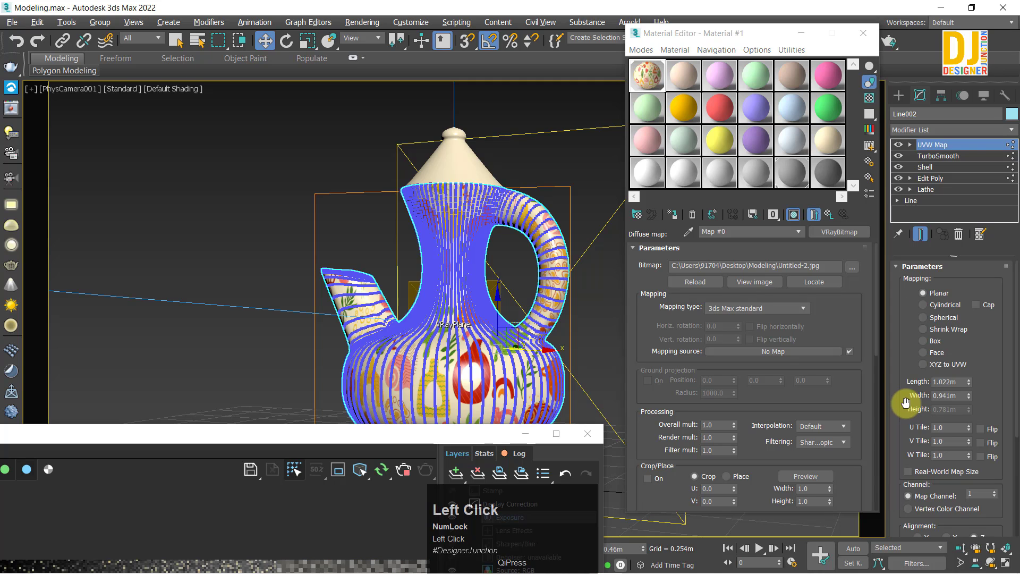
pyautogui.click(284, 215)
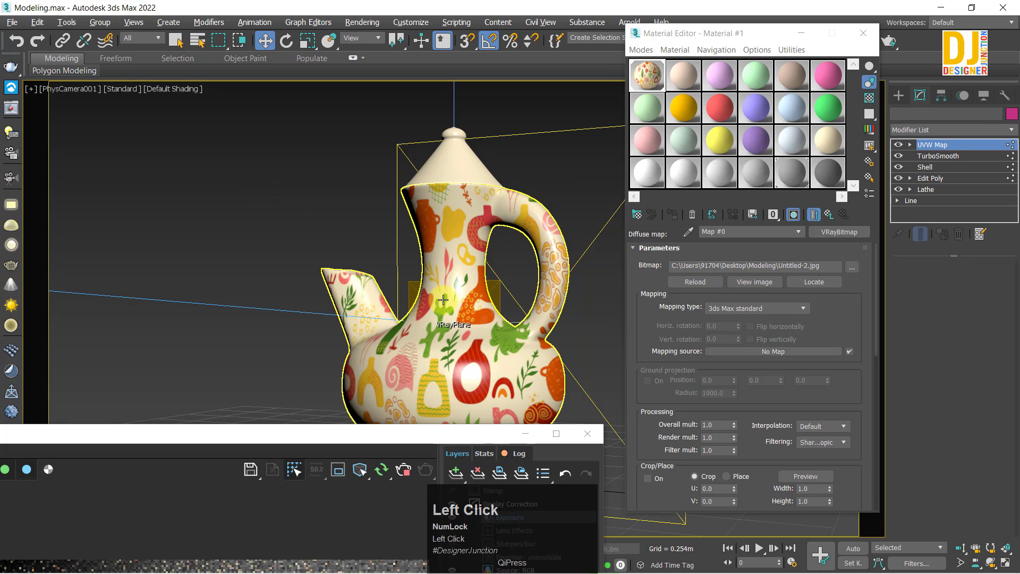
# - Exit vertex editing in the Edit Poly modifier of the pot's body and deselect the body
pyautogui.click(443, 300)
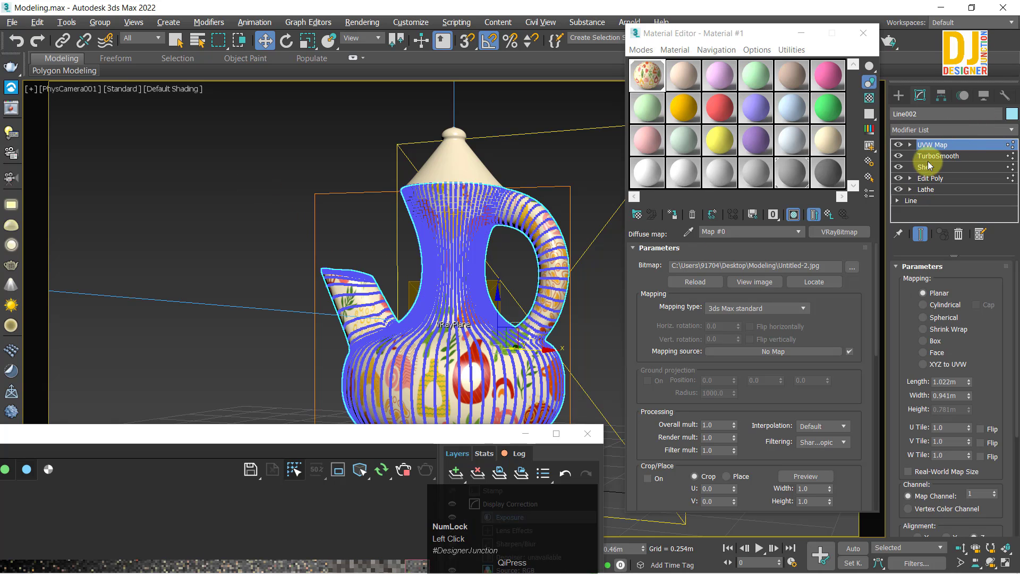
pyautogui.click(927, 179)
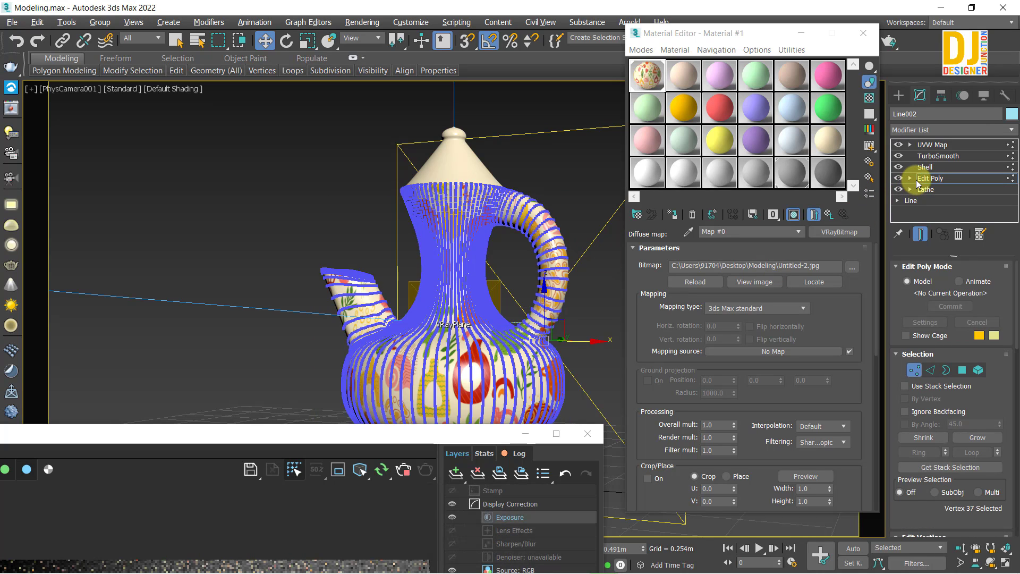
pyautogui.click(923, 179)
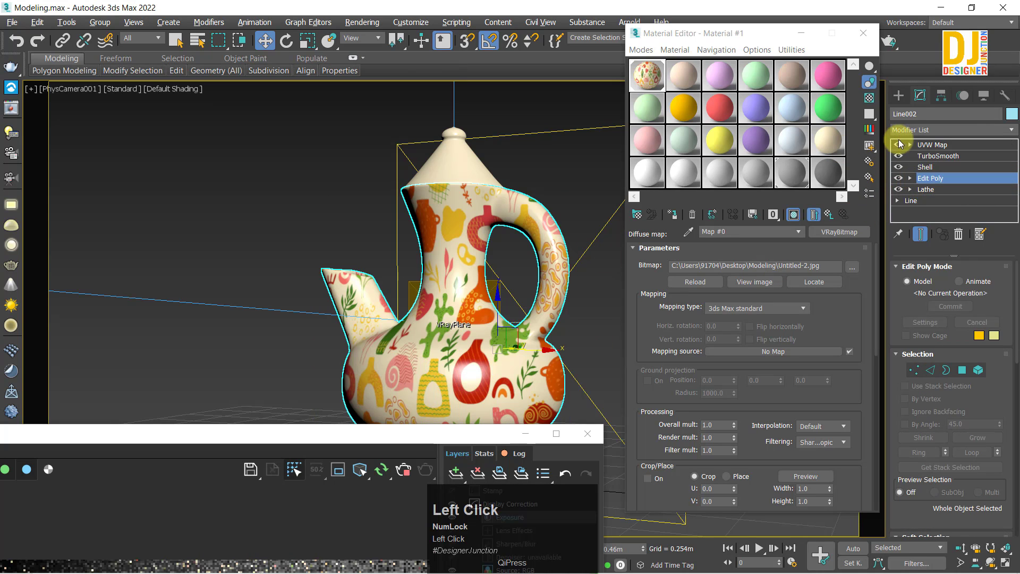
pyautogui.click(229, 192)
# - Select the pot's body, check its texture in the render, and set its UVW Map modifier to Box mapping
pyautogui.click(435, 220)
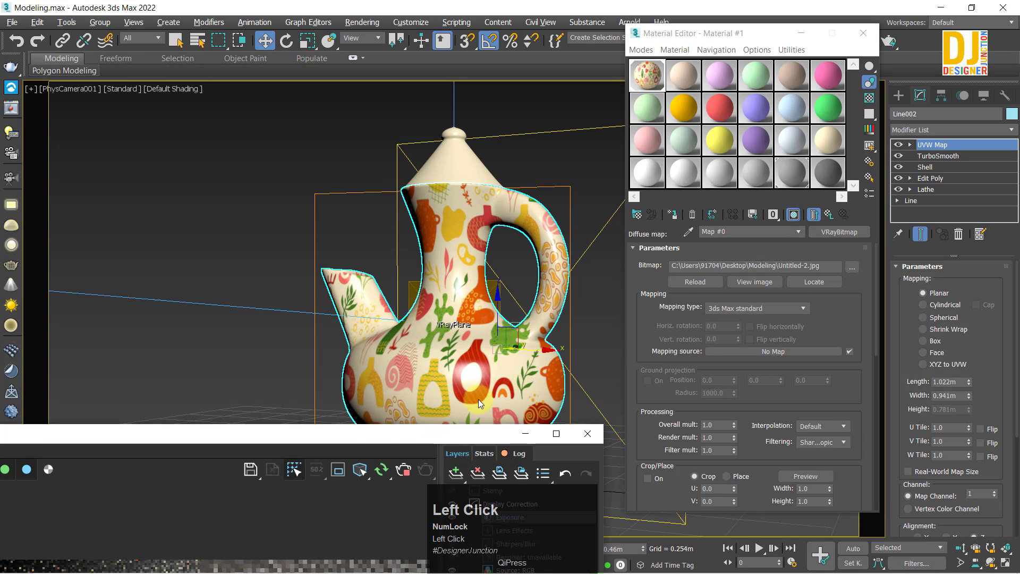
pyautogui.moveTo(478, 400); pyautogui.dragTo(643, 73)
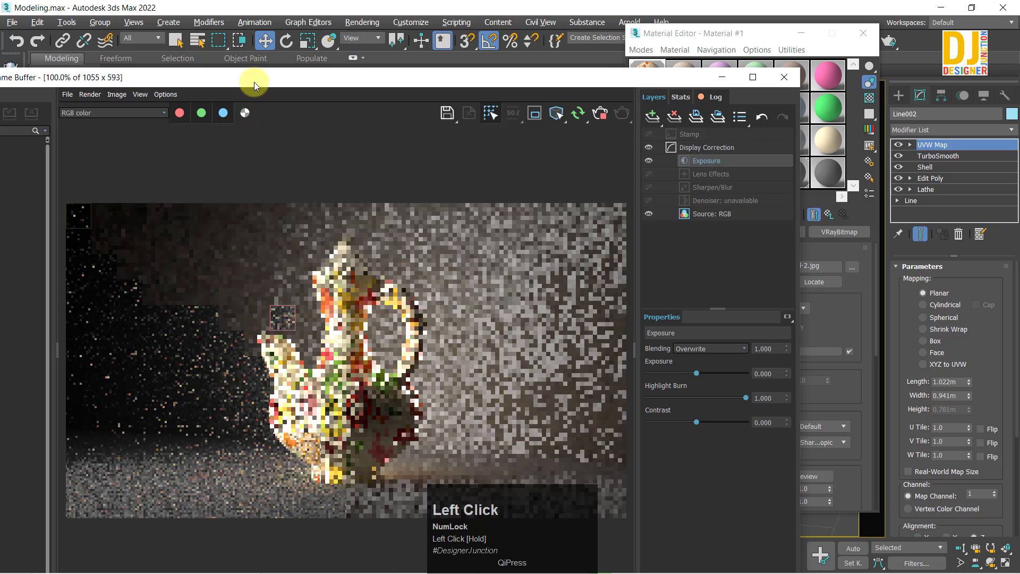
pyautogui.moveTo(254, 82); pyautogui.dragTo(139, 452)
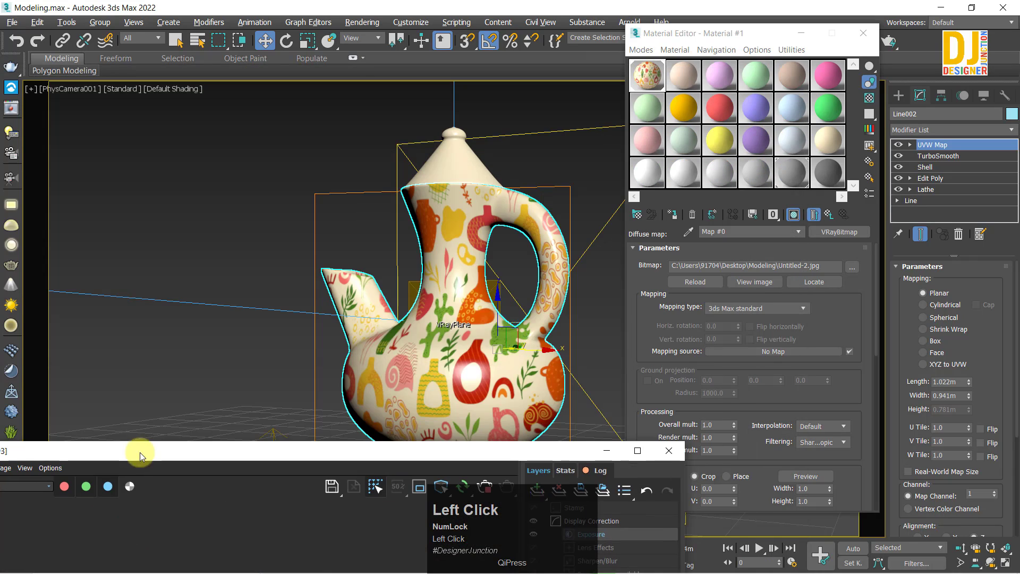
pyautogui.click(936, 340)
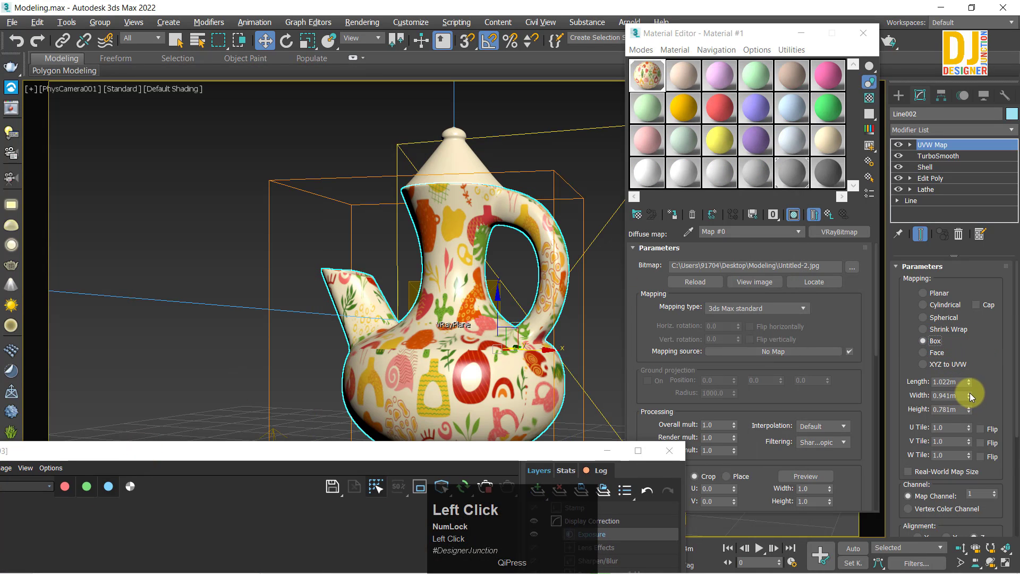
# - Try other dimensions for the box mapping, including a width of 0.414 m, and undo the changes
pyautogui.moveTo(971, 395); pyautogui.dragTo(968, 417)
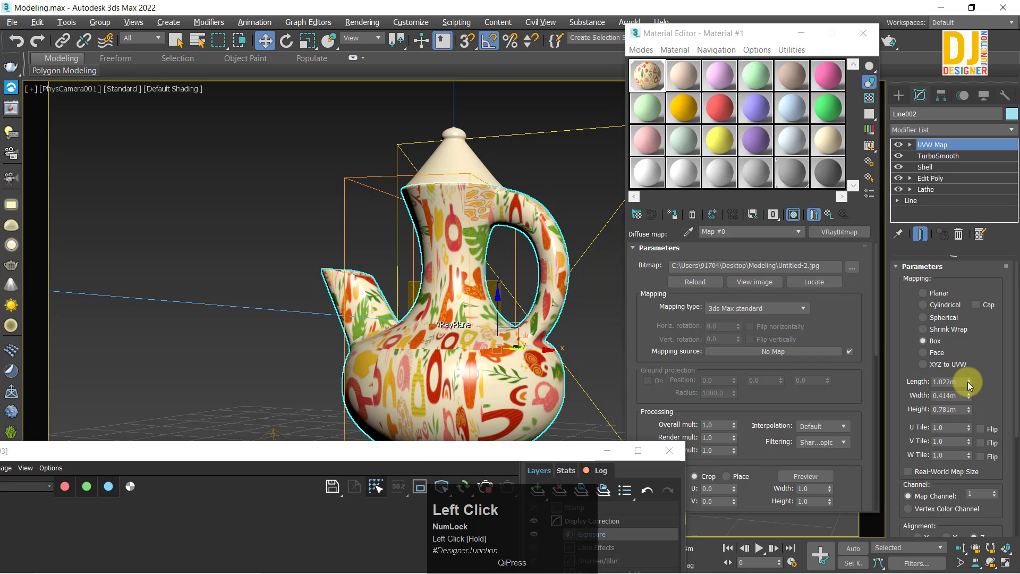
pyautogui.moveTo(968, 381)
pyautogui.mouseDown()
pyautogui.moveTo(973, 410)
pyautogui.moveTo(977, 371)
pyautogui.moveTo(982, 393)
pyautogui.mouseUp()
pyautogui.hotkey('ctrl', 'z')
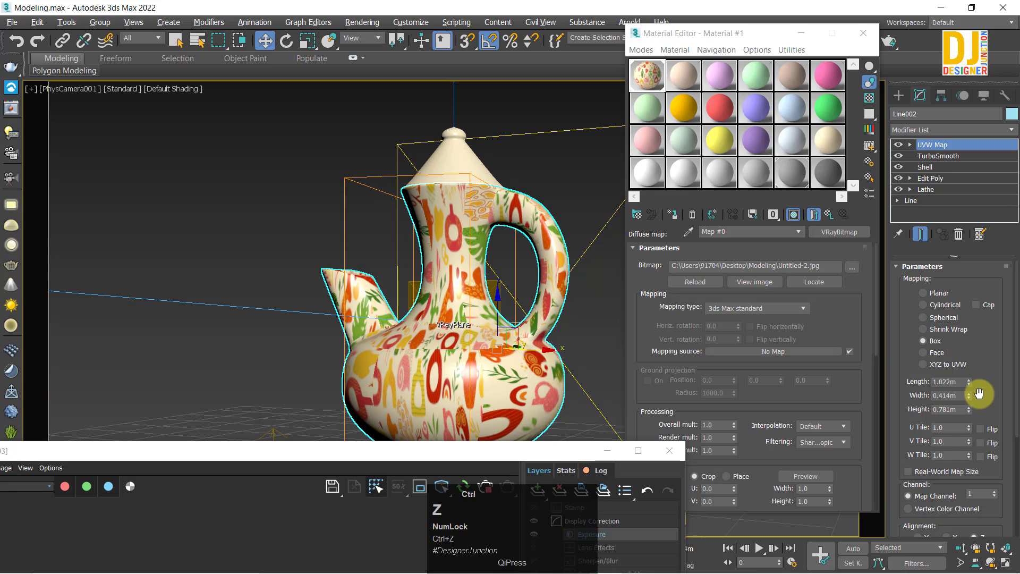
pyautogui.hotkey('ctrl', 'z')
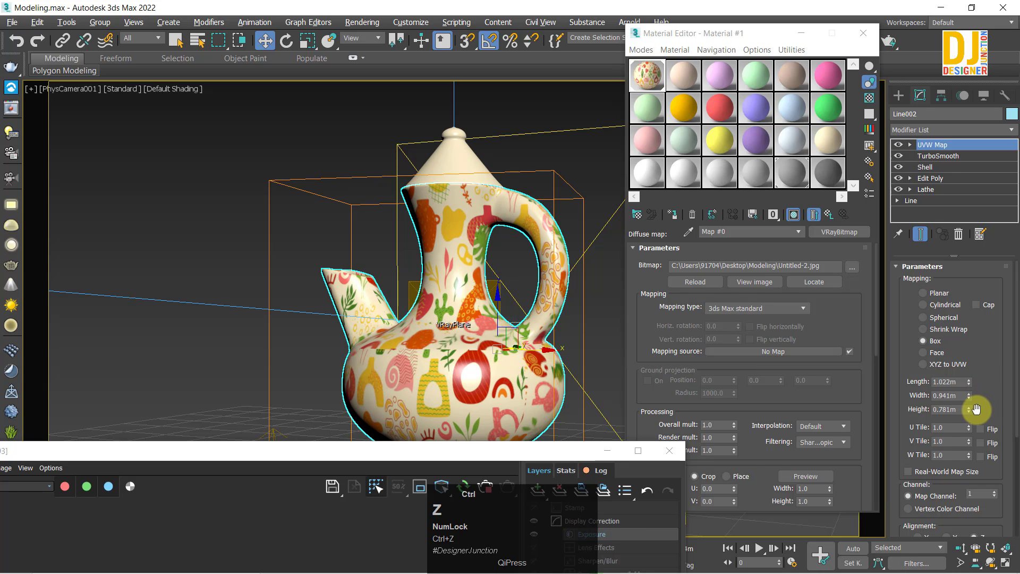
pyautogui.moveTo(967, 410); pyautogui.dragTo(996, 312)
pyautogui.hotkey('ctrl', 'z')
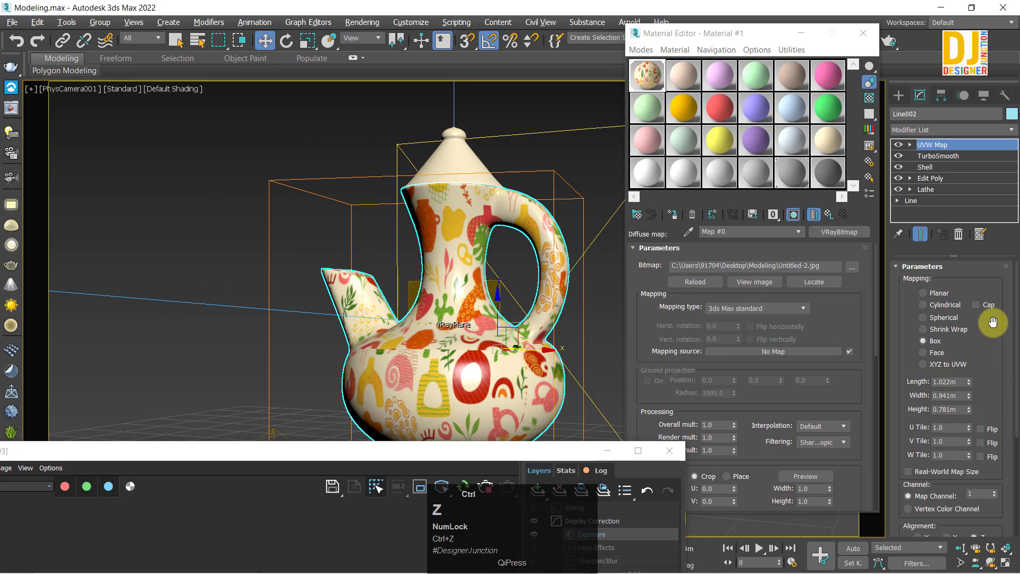
# - Deselect the pot's body and examine the box-mapped texture on the pot in the V-Ray render
pyautogui.click(188, 242)
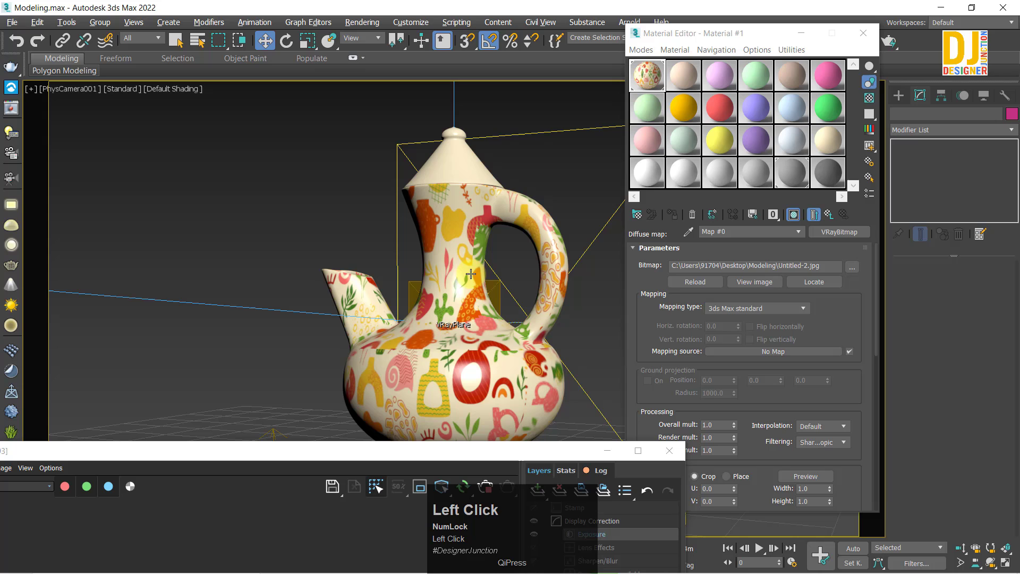
pyautogui.click(436, 247)
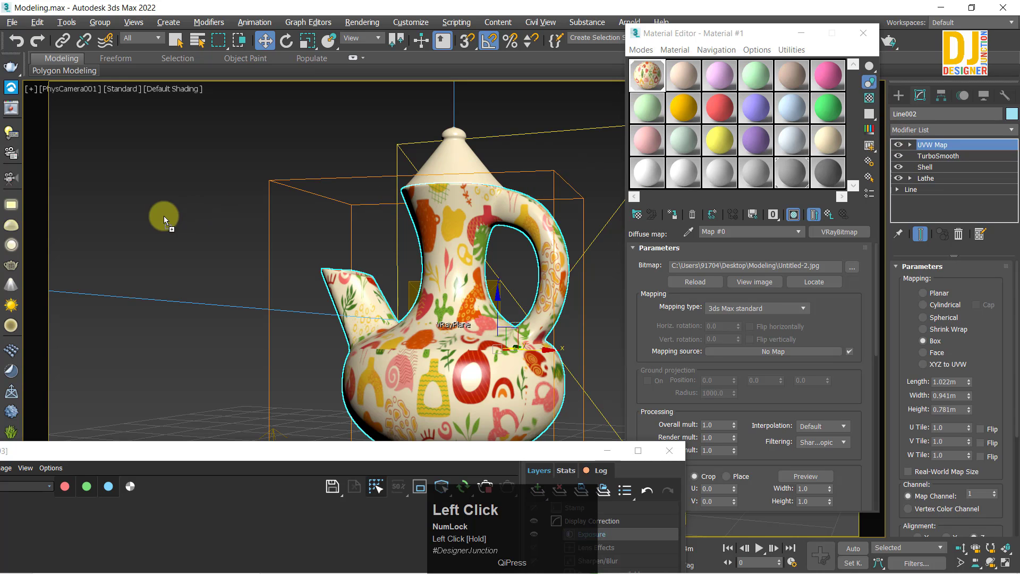
pyautogui.click(163, 216)
pyautogui.moveTo(407, 452); pyautogui.dragTo(528, 11)
pyautogui.click(477, 282)
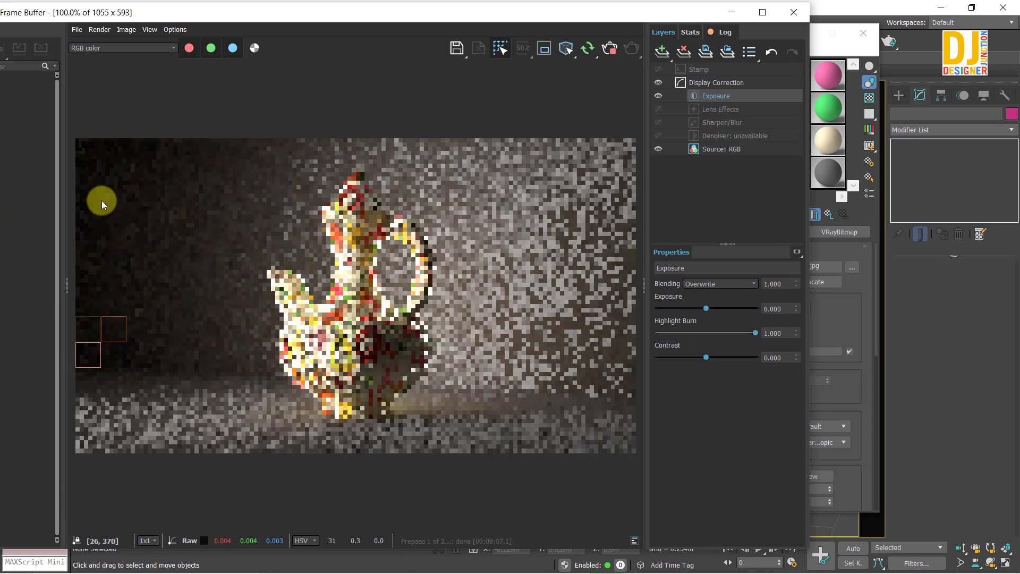
pyautogui.moveTo(90, 16); pyautogui.dragTo(157, 36)
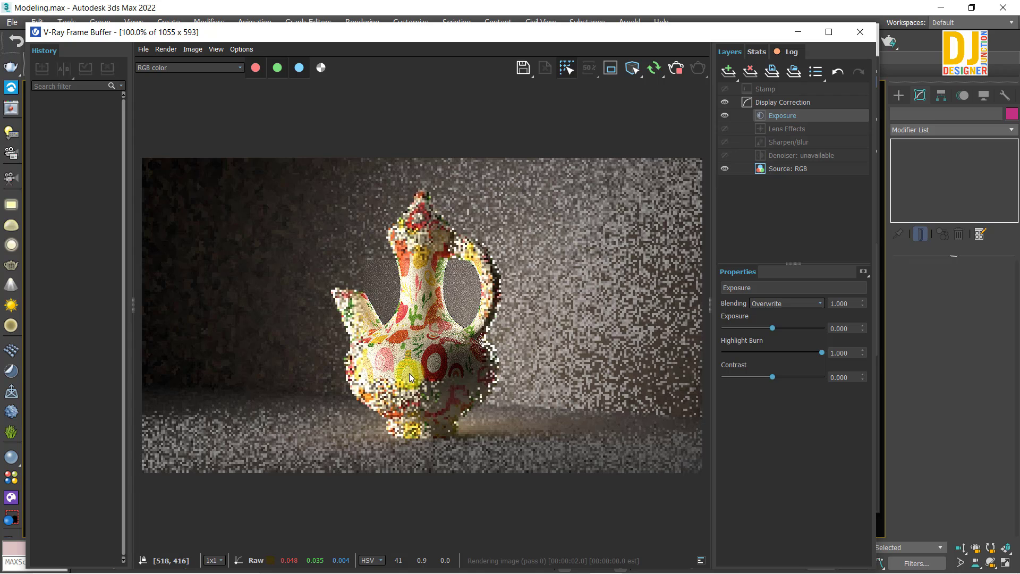
pyautogui.moveTo(512, 45); pyautogui.dragTo(291, 44)
# - Try the image Untitled-1 as the bitmap of the pot's diffuse map, and restore the image Untitled-2
pyautogui.click(854, 266)
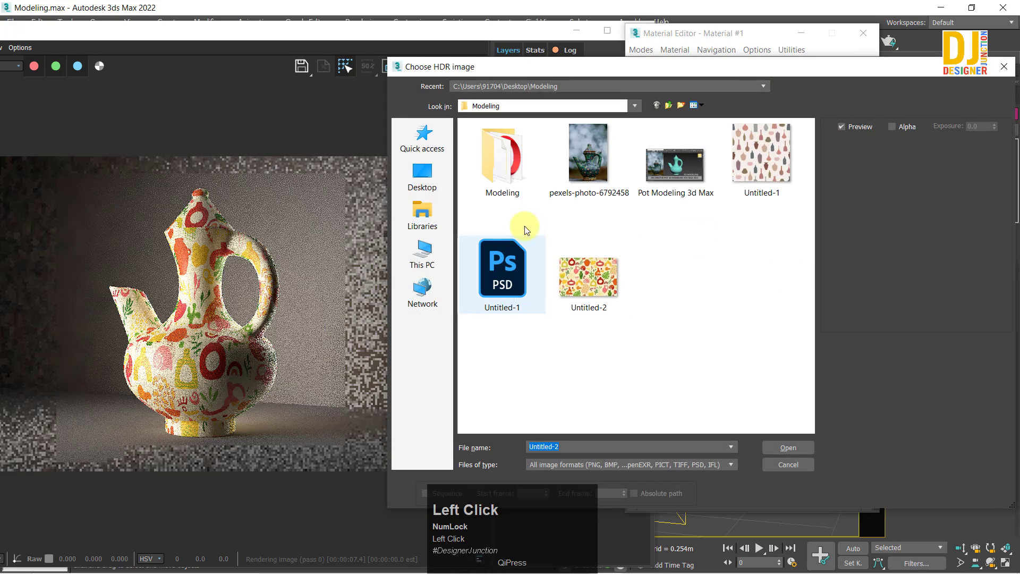
pyautogui.click(746, 140)
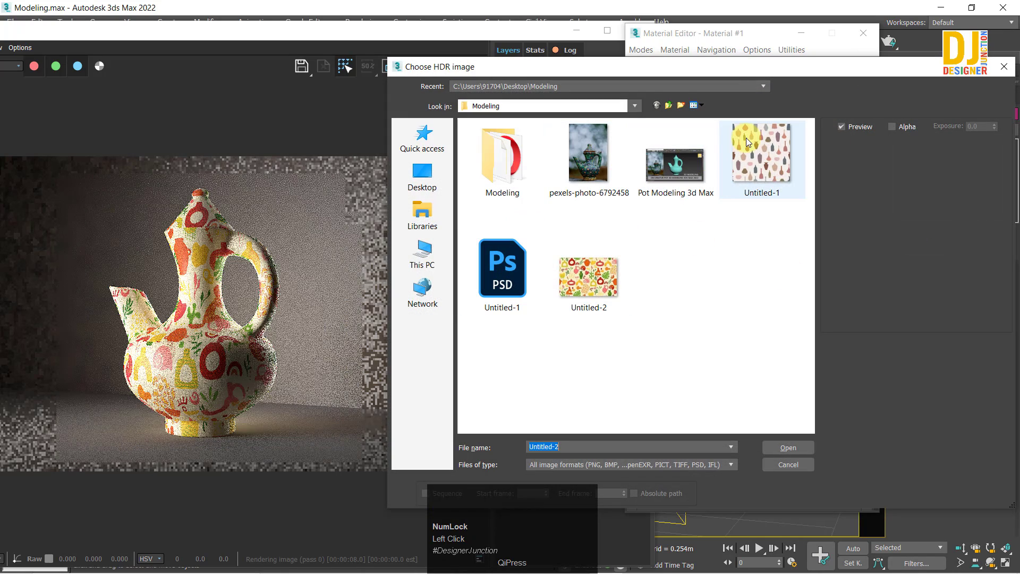
pyautogui.doubleClick(752, 165)
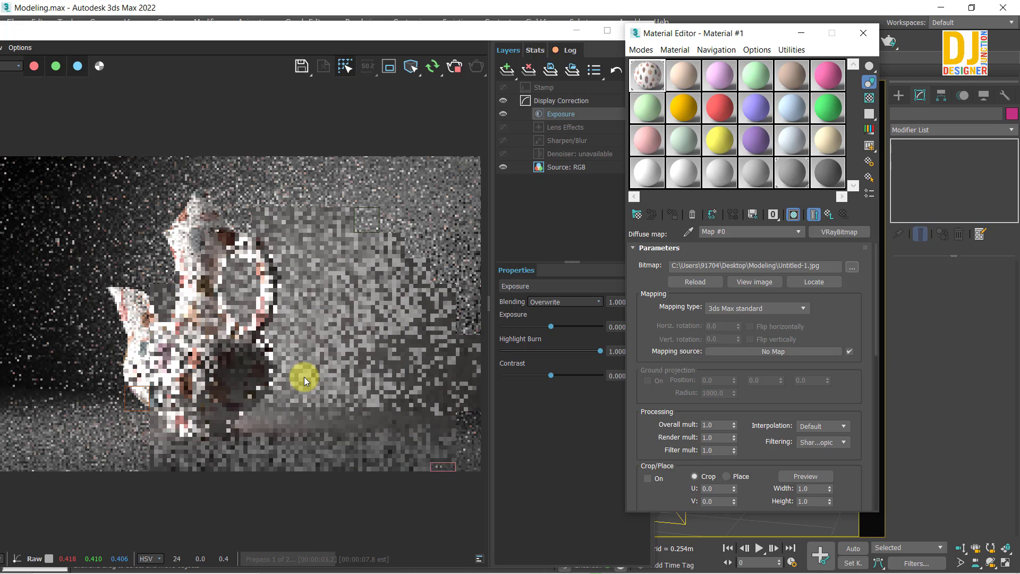
pyautogui.click(852, 267)
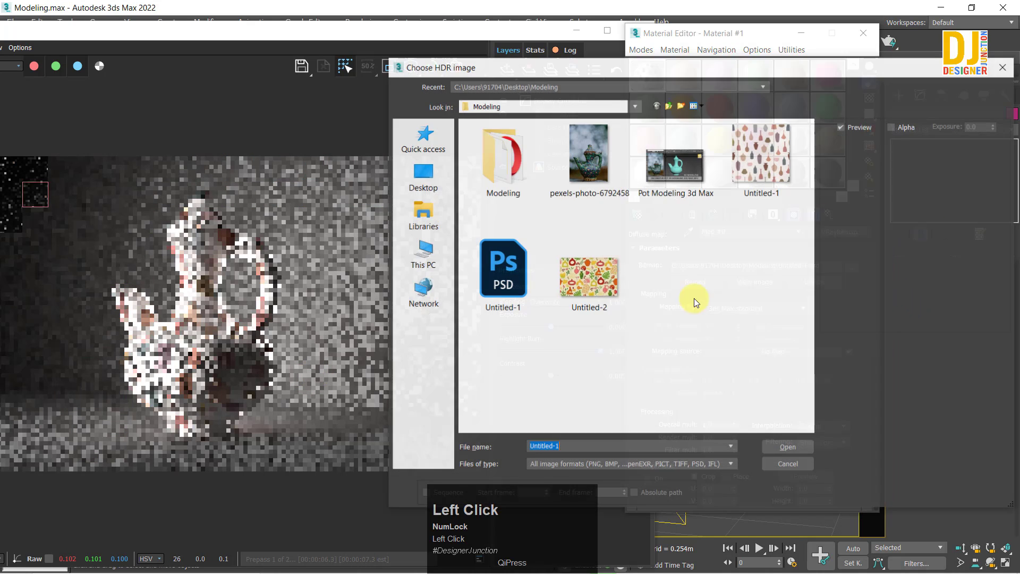
pyautogui.click(589, 273)
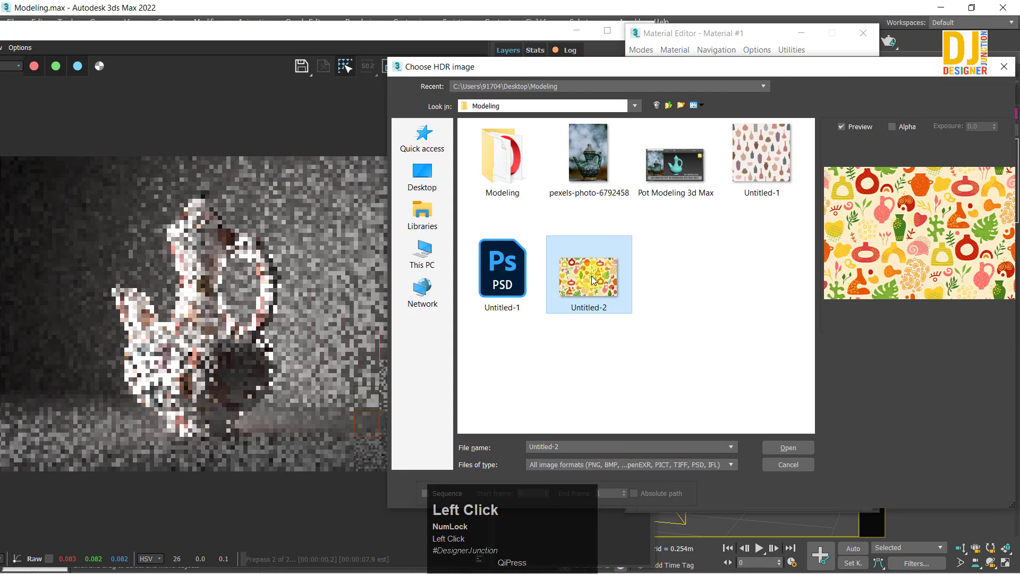
pyautogui.doubleClick(591, 276)
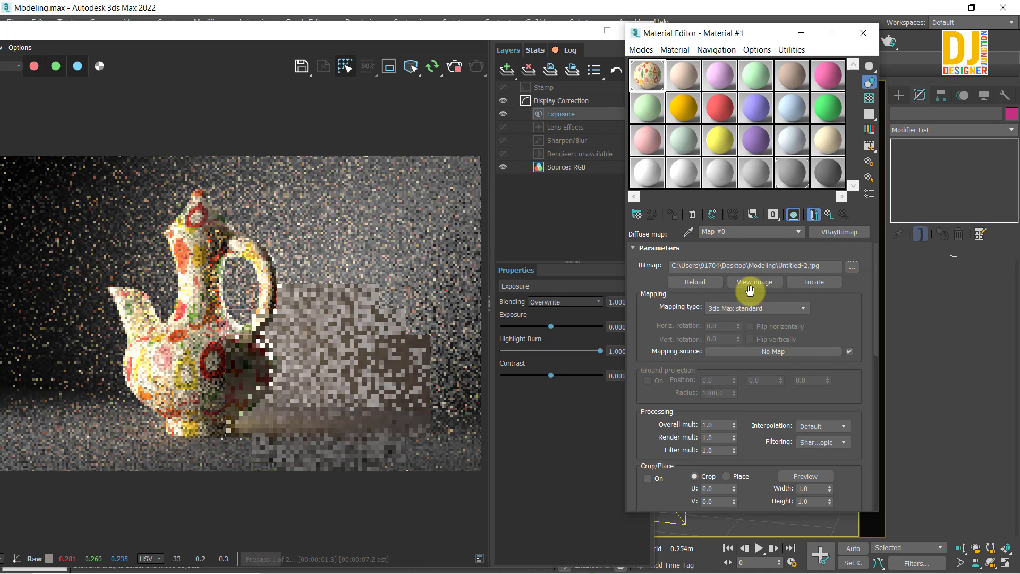
# - Preview the bitmap's image and set the U and V tiling of the diffuse map to 3.0
pyautogui.click(753, 283)
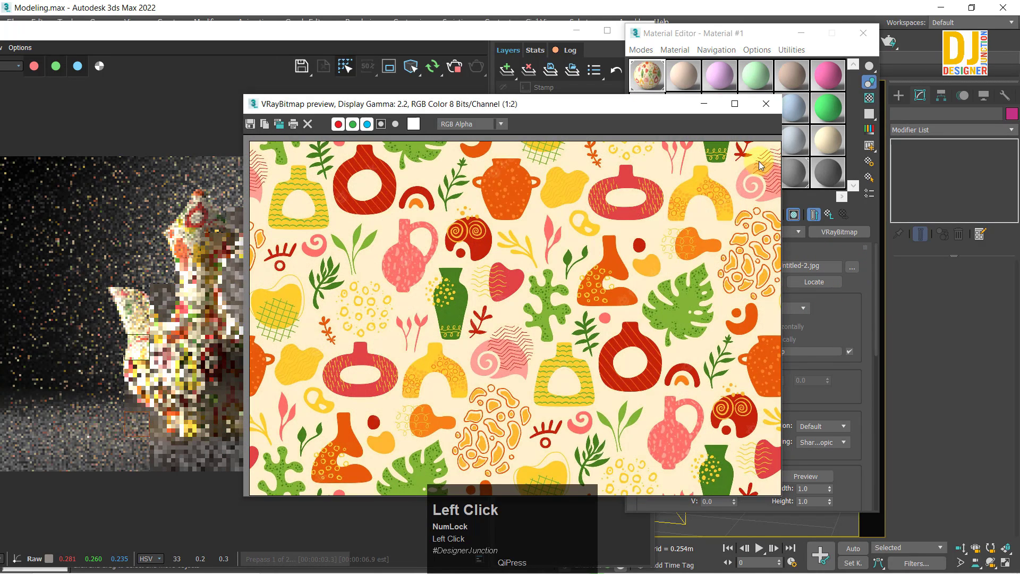
pyautogui.click(764, 109)
pyautogui.moveTo(843, 330); pyautogui.dragTo(826, 103)
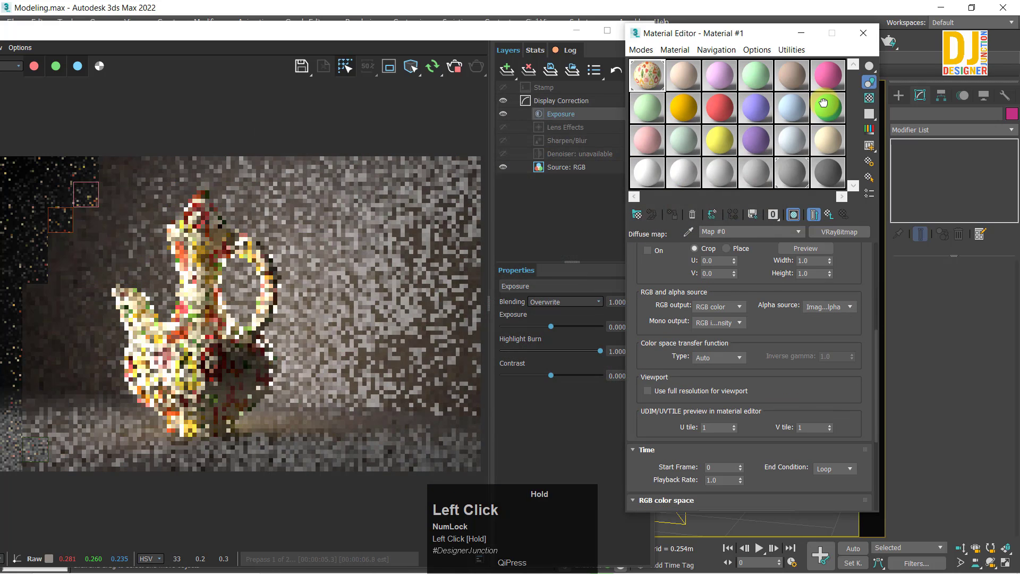
pyautogui.moveTo(755, 419); pyautogui.dragTo(801, 217)
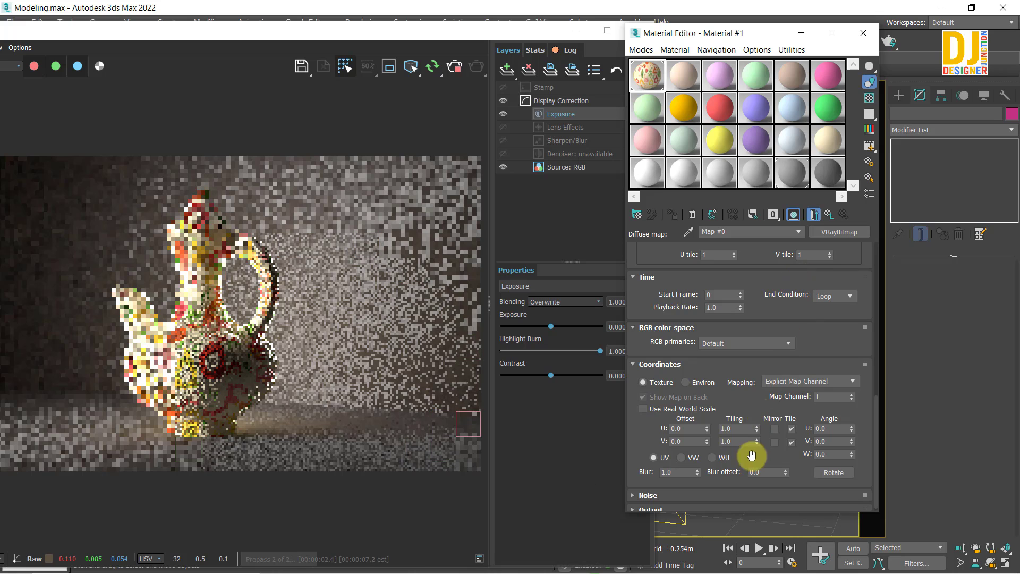
pyautogui.click(740, 430)
pyautogui.write('3')
pyautogui.press('Return')
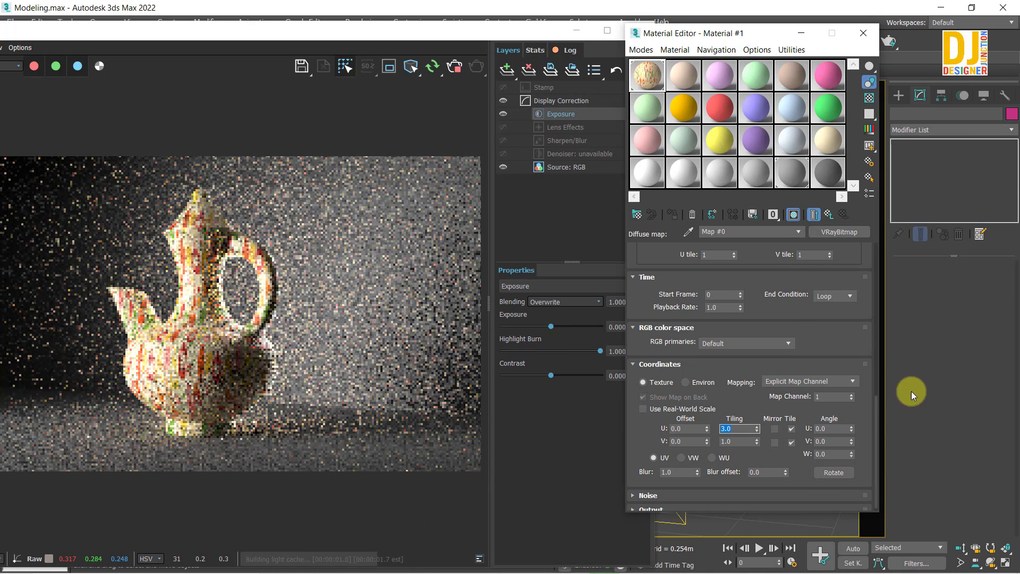
pyautogui.click(737, 442)
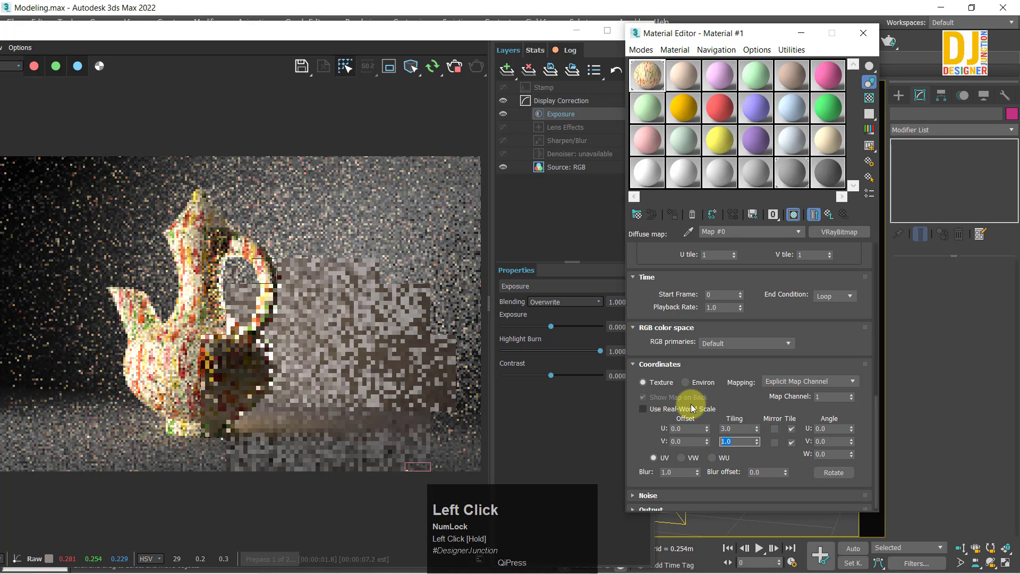
pyautogui.write('3')
pyautogui.press('Return')
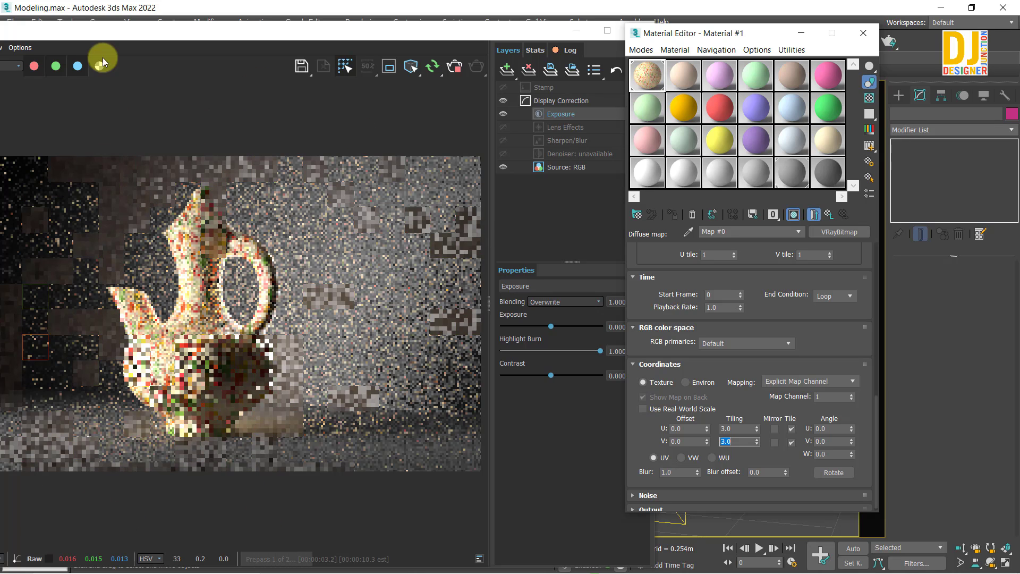
# - Set the V and U tiling of the pot's diffuse map to 2.0, checking the pattern in the render
pyautogui.click(195, 248)
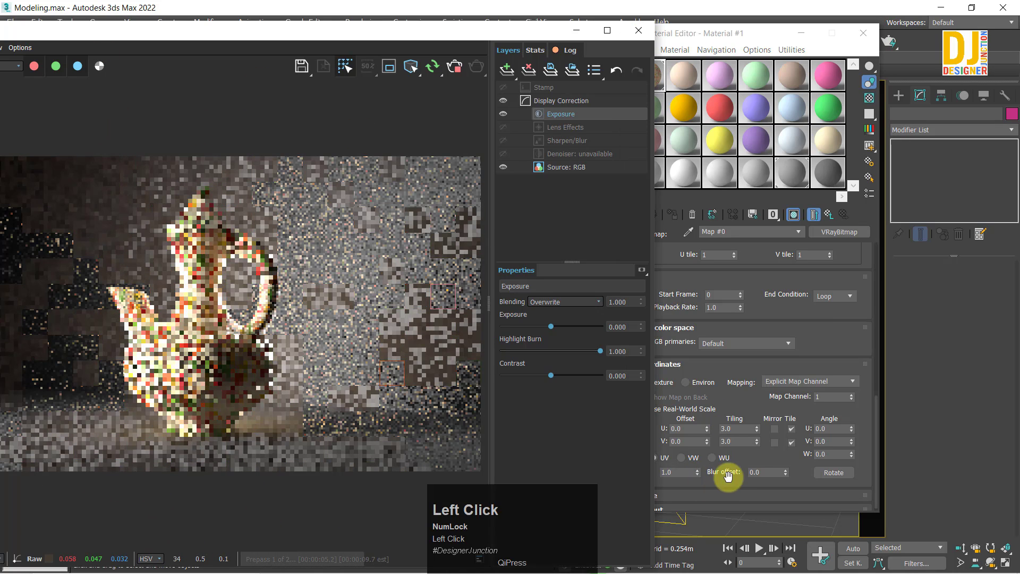
pyautogui.moveTo(738, 443); pyautogui.dragTo(707, 437)
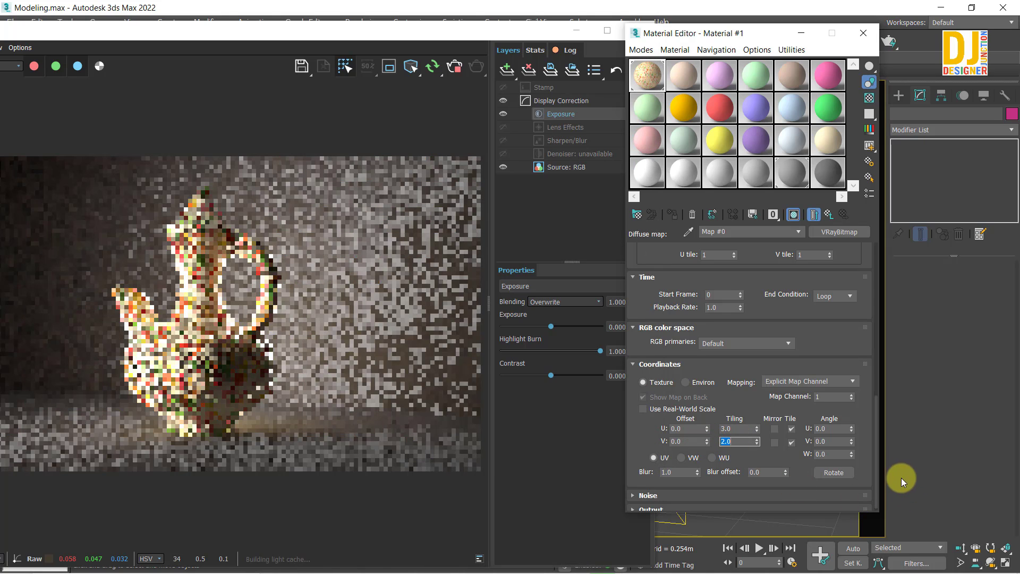
pyautogui.moveTo(738, 429); pyautogui.dragTo(645, 438)
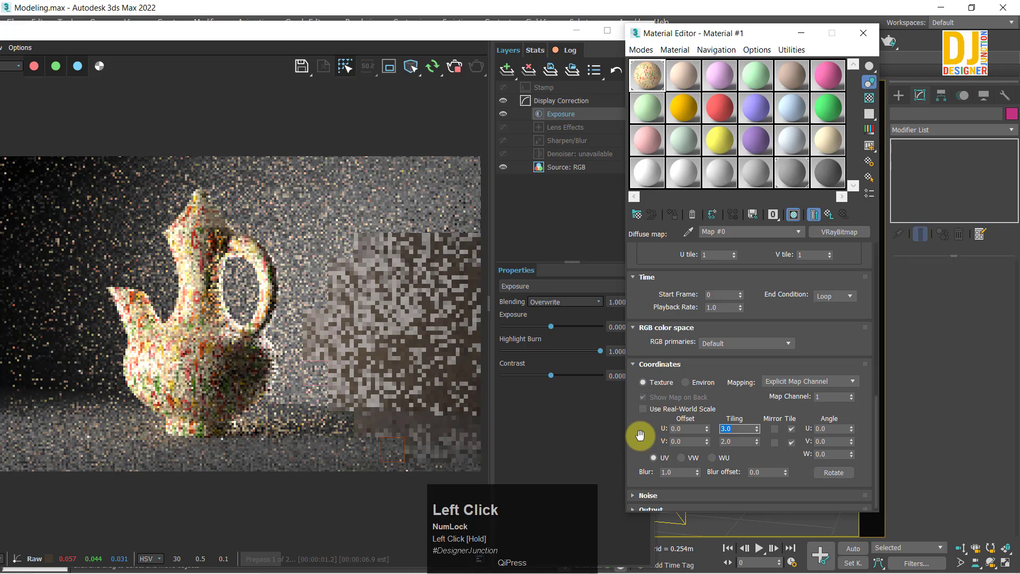
pyautogui.write('2')
pyautogui.press('Return')
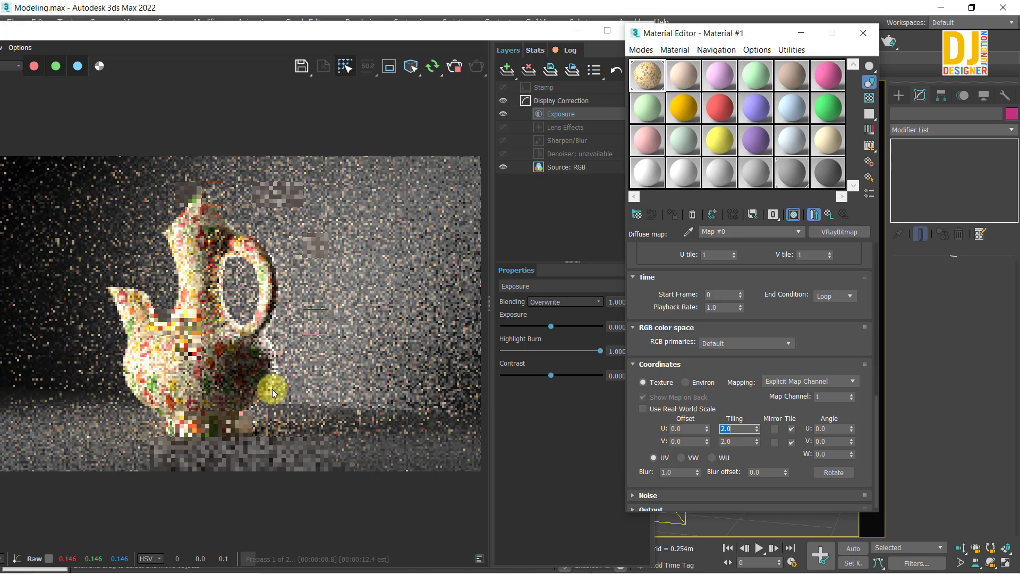
pyautogui.click(179, 243)
pyautogui.moveTo(735, 429); pyautogui.dragTo(707, 426)
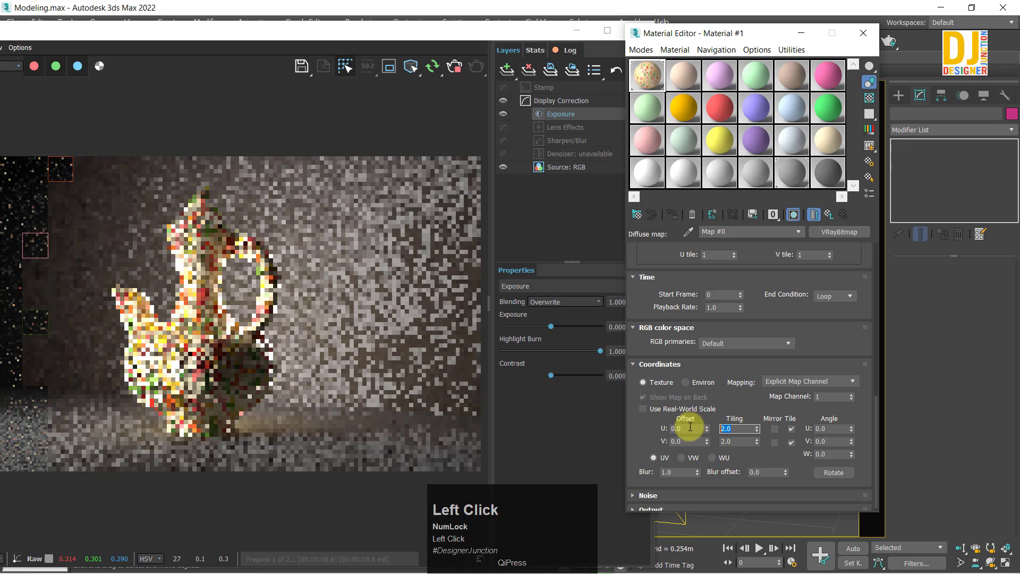
pyautogui.click(738, 443)
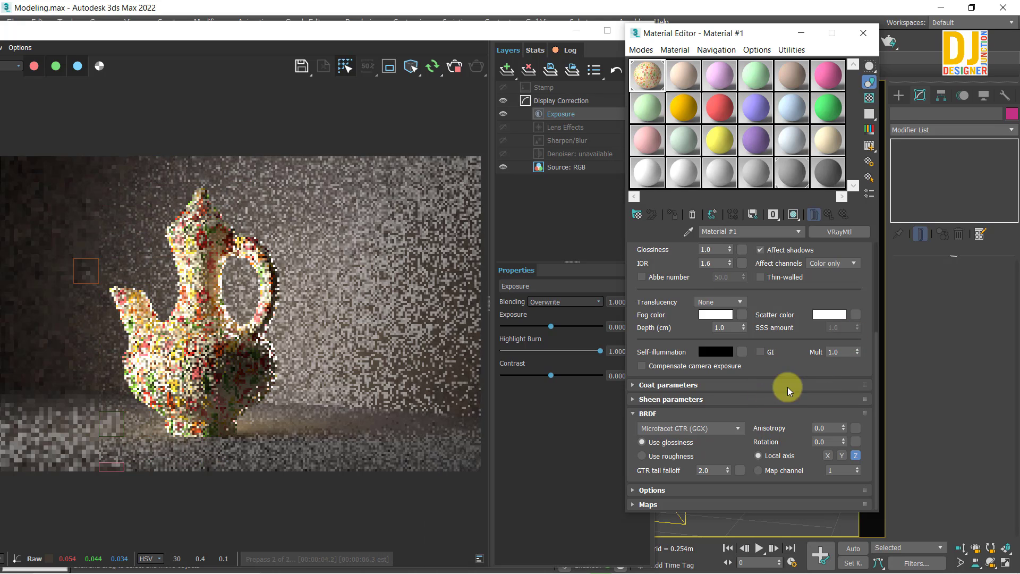
# - Set the reflection glossiness of the pot's material to 0.6
pyautogui.moveTo(785, 378); pyautogui.dragTo(795, 507)
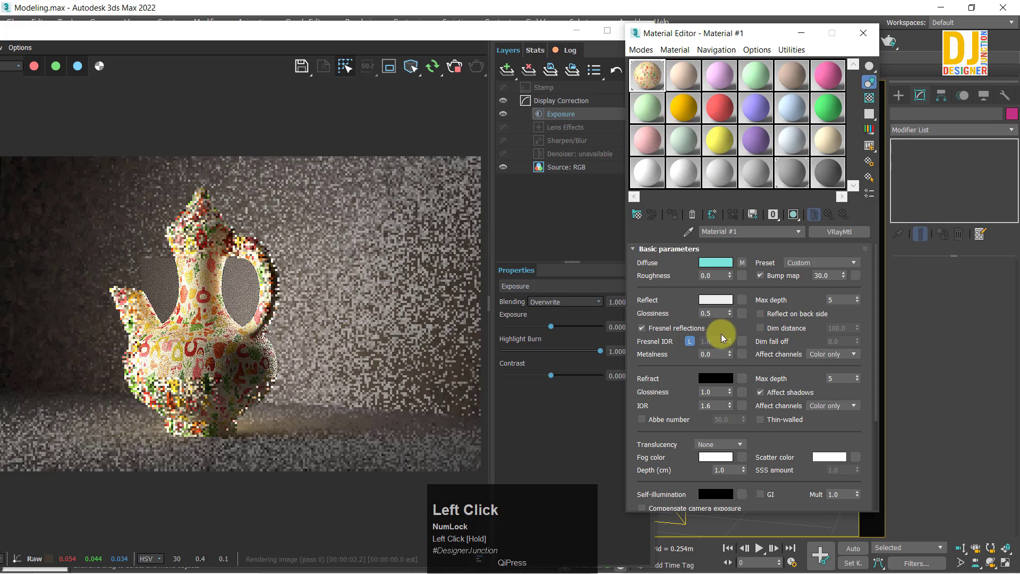
pyautogui.click(719, 314)
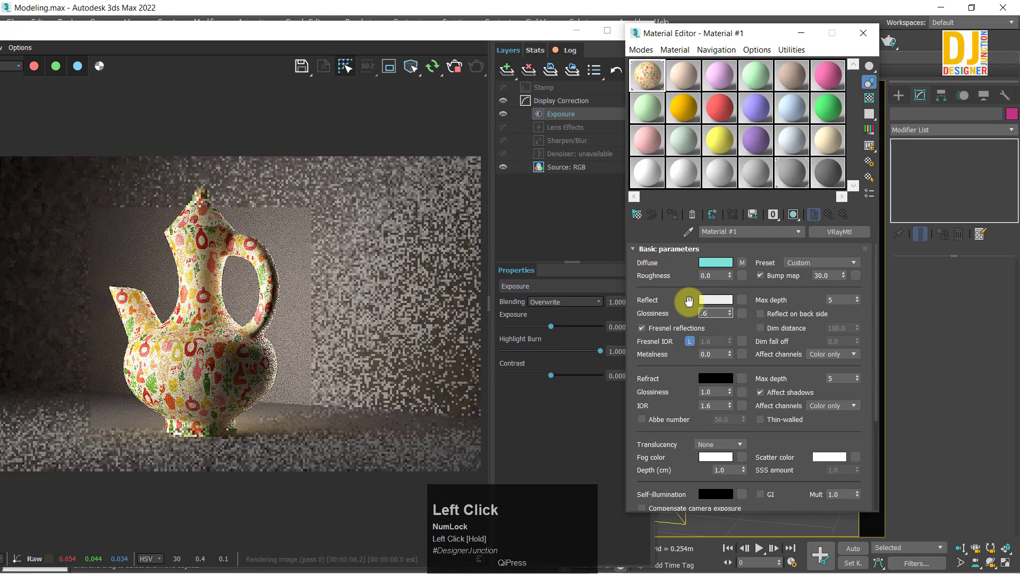
pyautogui.press('Return')
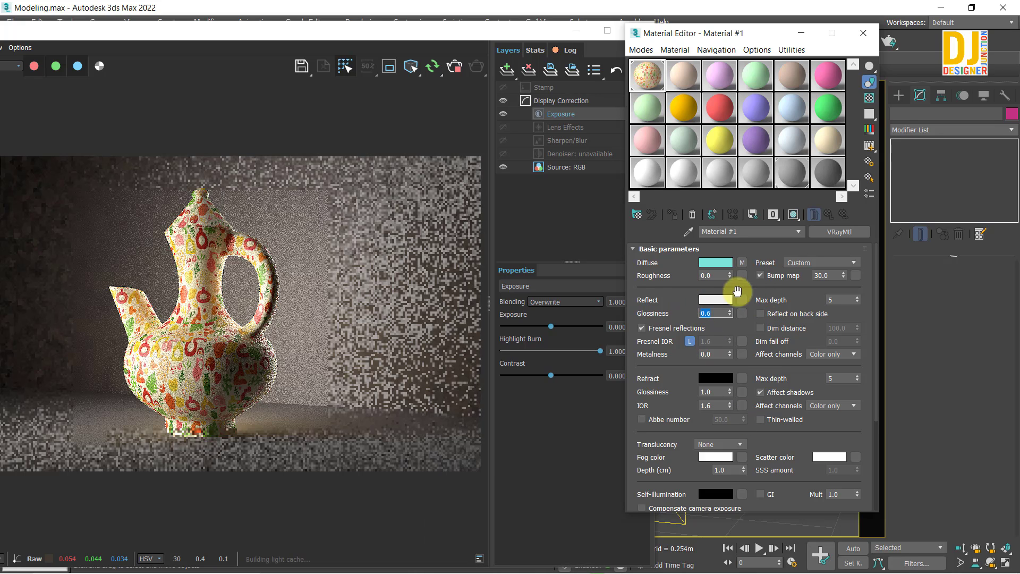
# - Darken the reflection colour of the pot's material to a grey with a value of 65
pyautogui.click(716, 300)
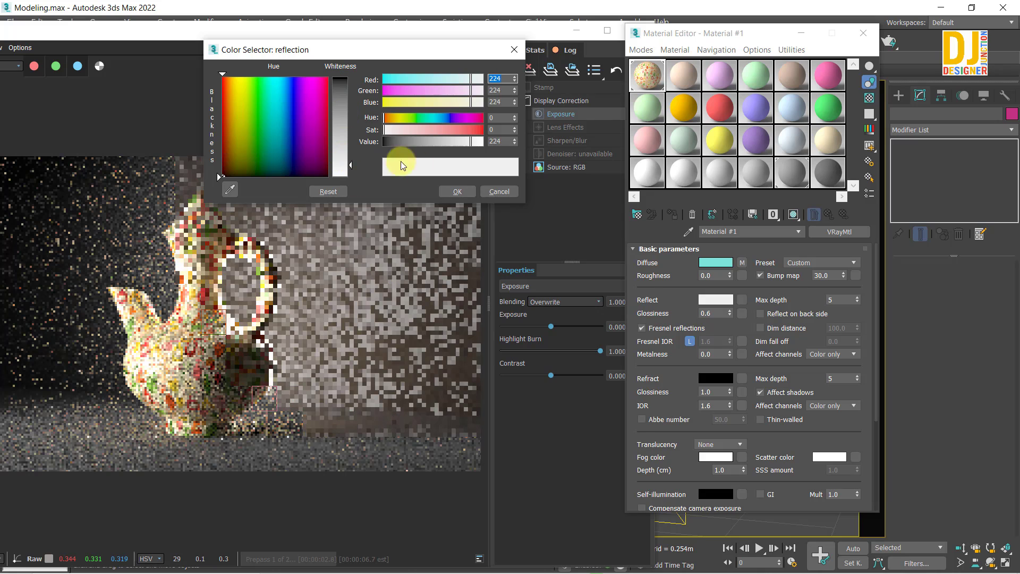
pyautogui.click(341, 108)
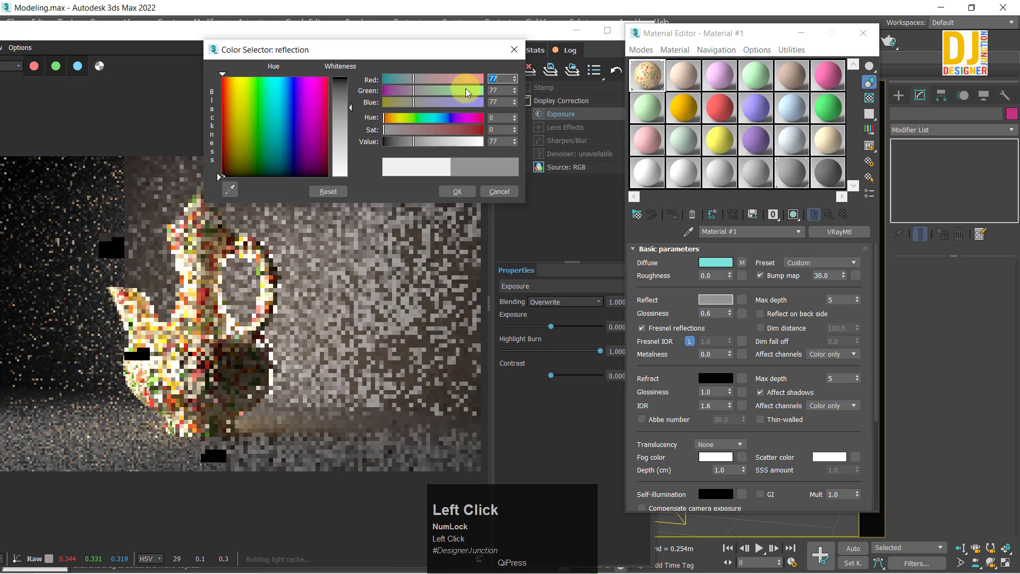
pyautogui.moveTo(502, 142); pyautogui.dragTo(473, 141)
pyautogui.write('65')
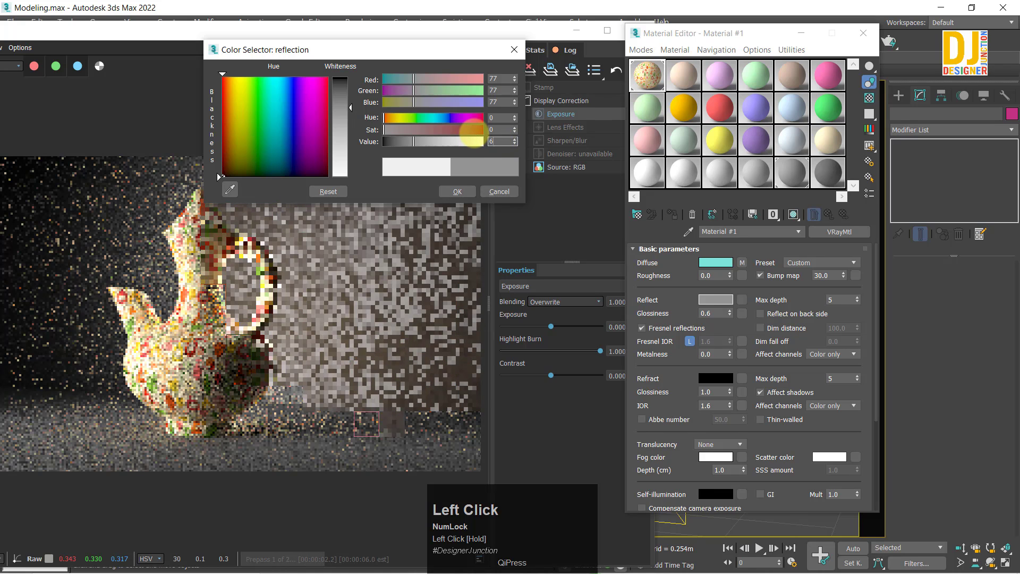
pyautogui.press('Return')
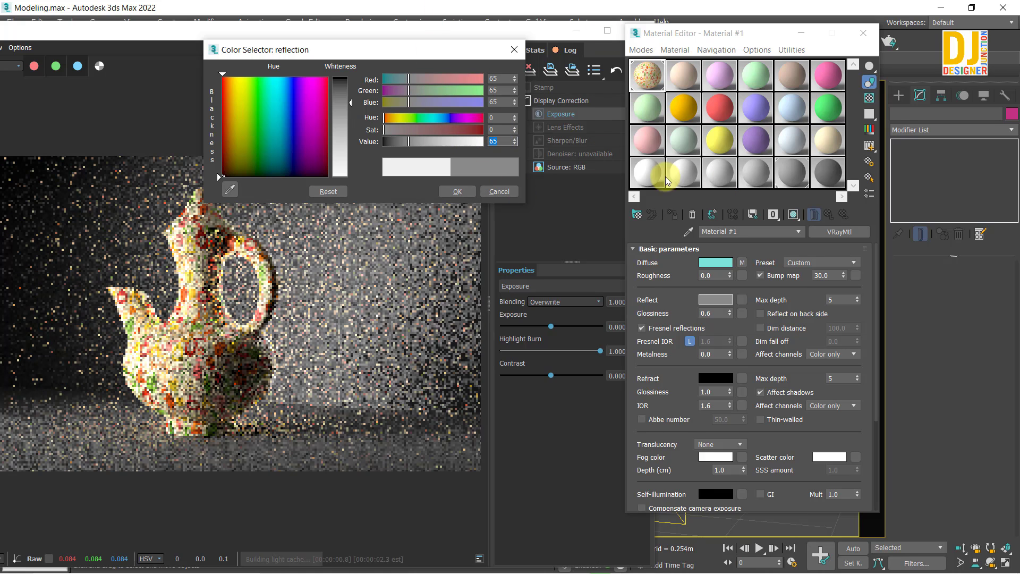
pyautogui.click(457, 192)
# - Bring the V-Ray Frame Buffer fully into view and examine the pot in the interactive render at an enlarged size
pyautogui.click(174, 288)
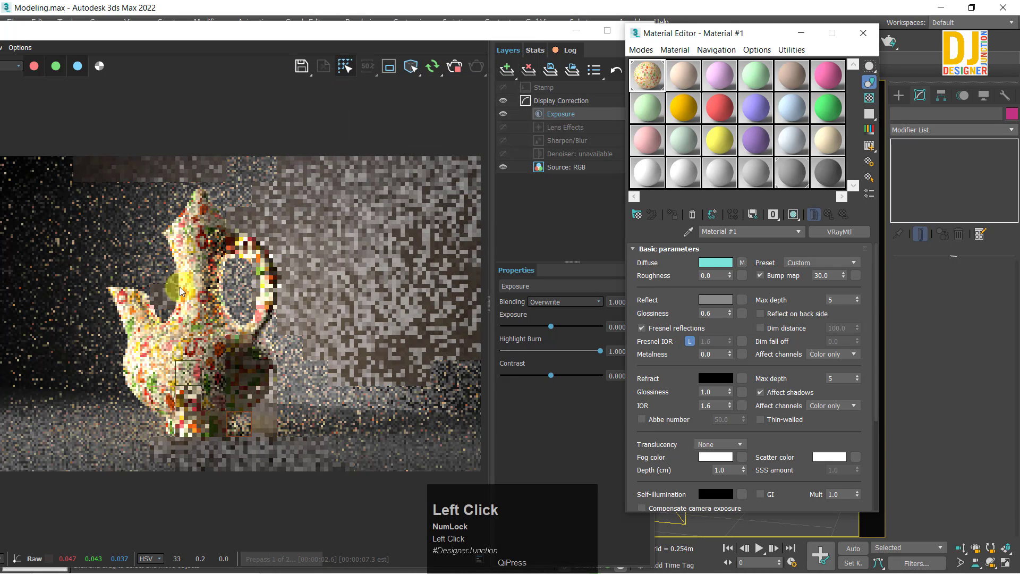
pyautogui.click(194, 253)
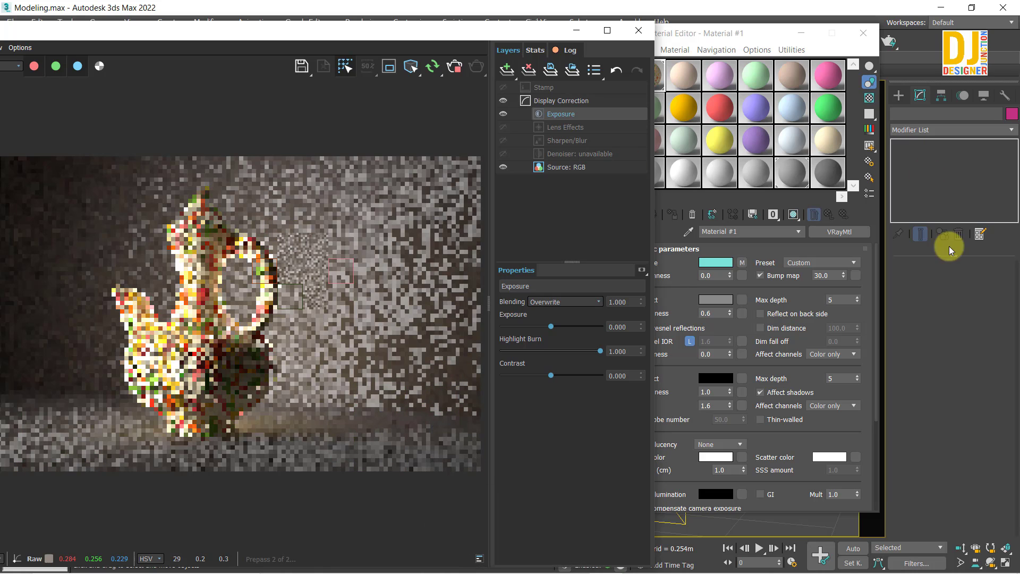
pyautogui.moveTo(216, 34); pyautogui.dragTo(462, 21)
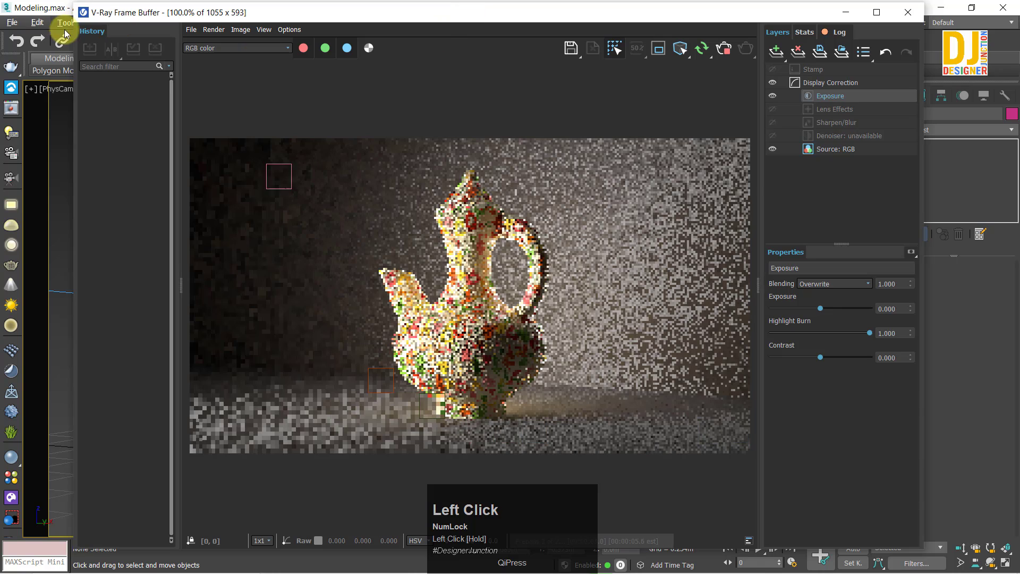
pyautogui.moveTo(93, 21)
pyautogui.mouseDown()
pyautogui.moveTo(85, 74)
pyautogui.moveTo(79, 23)
pyautogui.mouseUp()
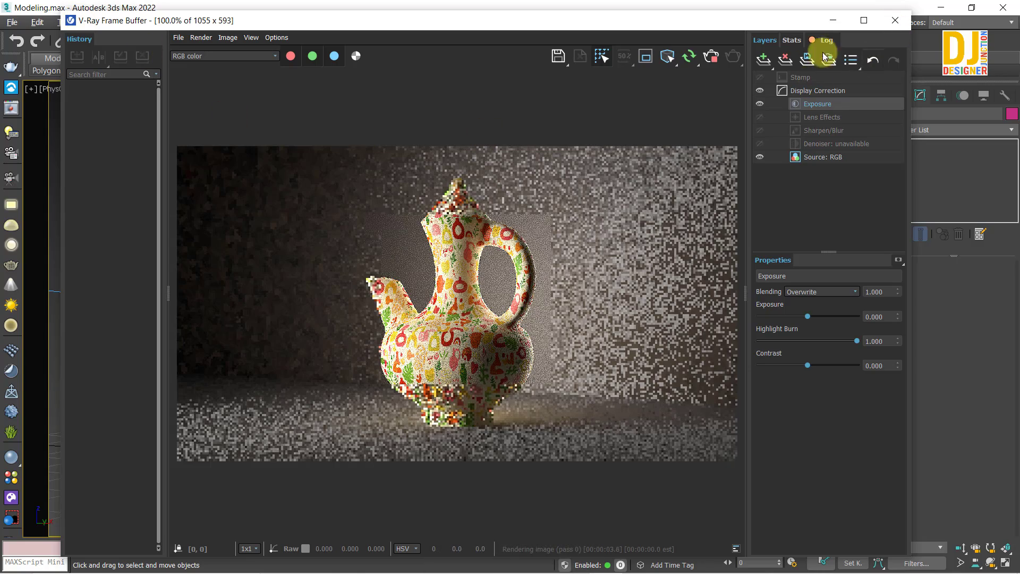
pyautogui.click(877, 20)
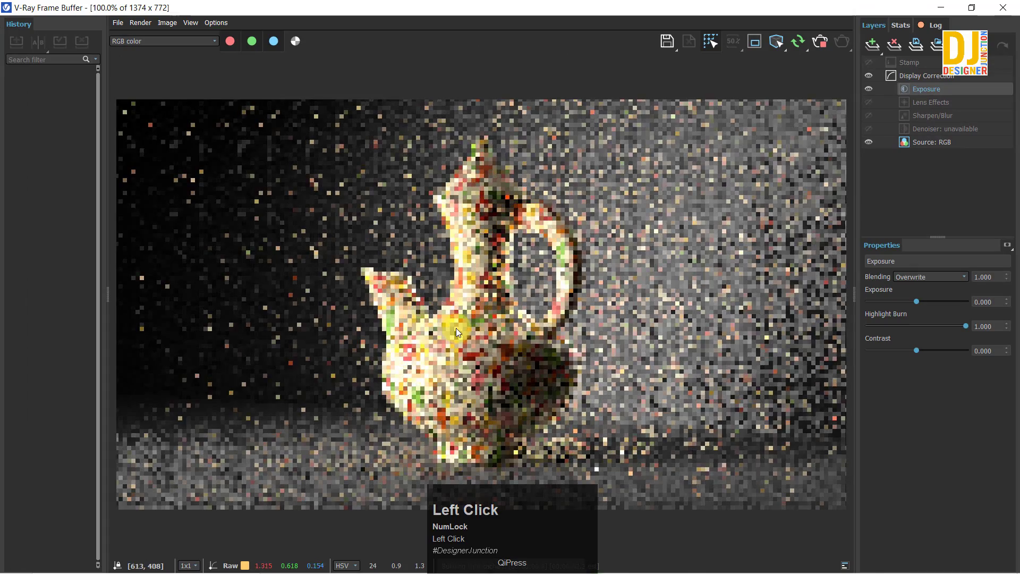
pyautogui.scroll(-1, 449, 314)
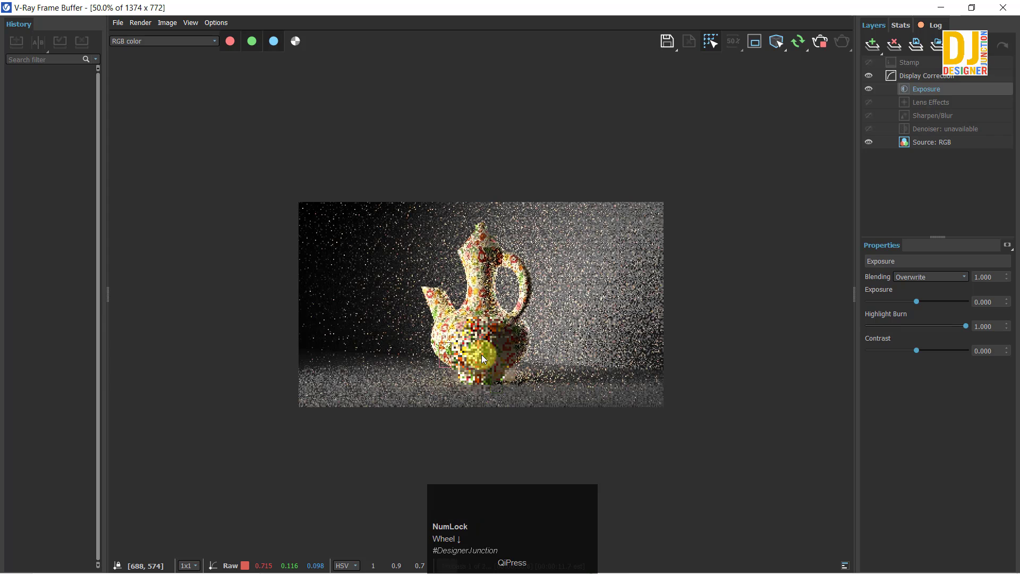
pyautogui.scroll(1, 460, 334)
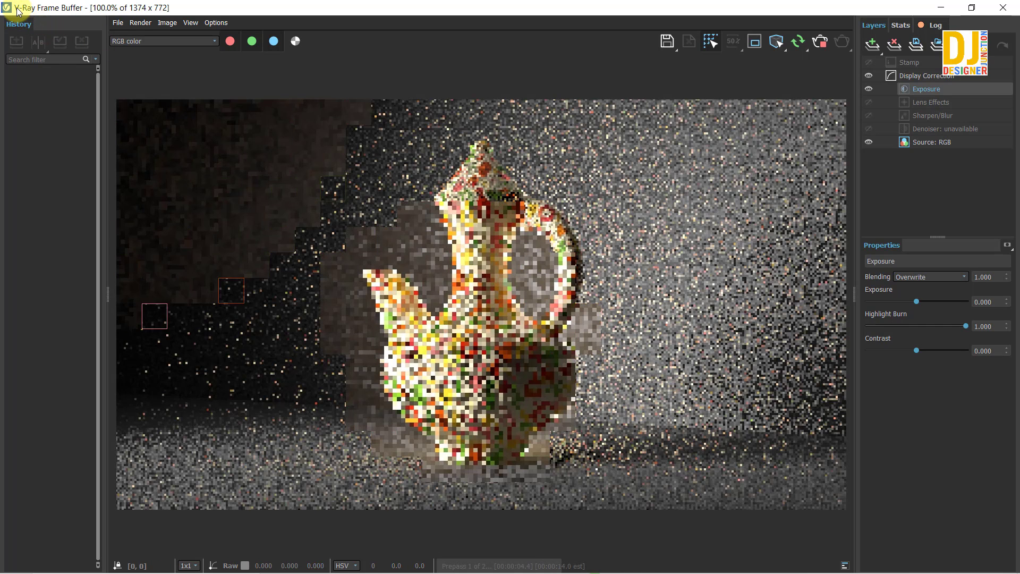
pyautogui.moveTo(19, 10); pyautogui.dragTo(110, 22)
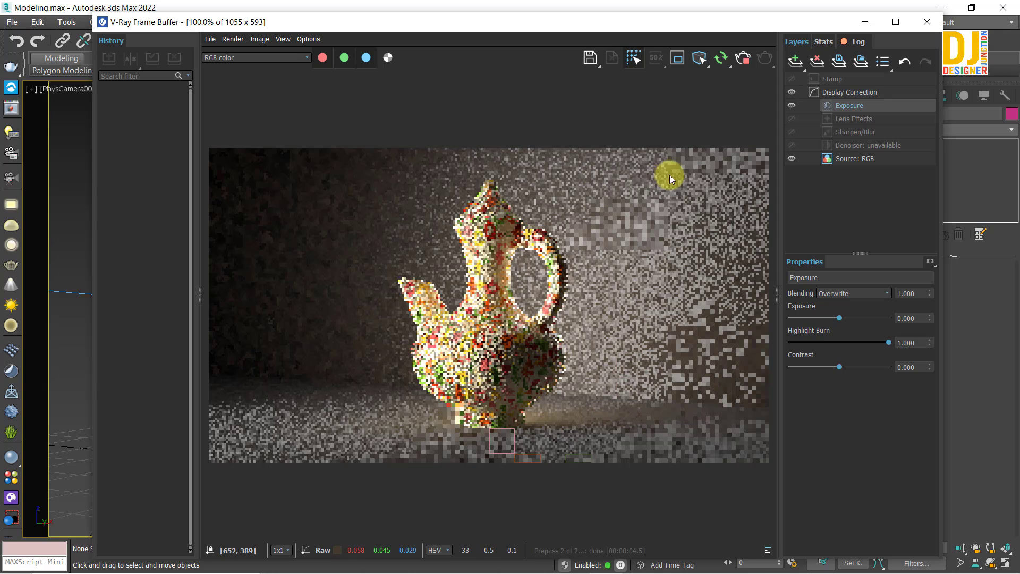
# - Replace the interactive render with a full production render of the pot and watch its light cache passes
pyautogui.click(749, 56)
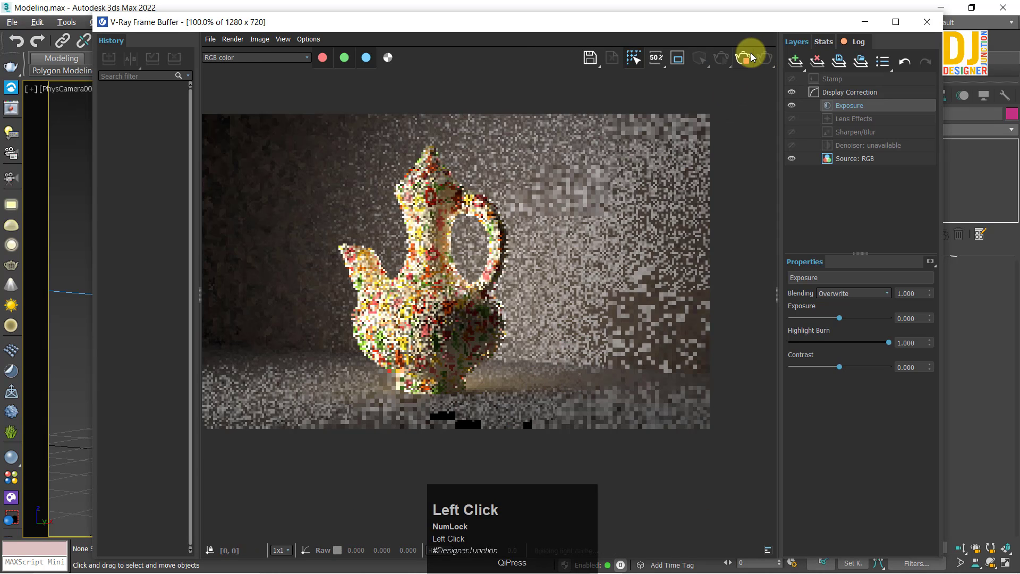
pyautogui.scroll(-1, 521, 309)
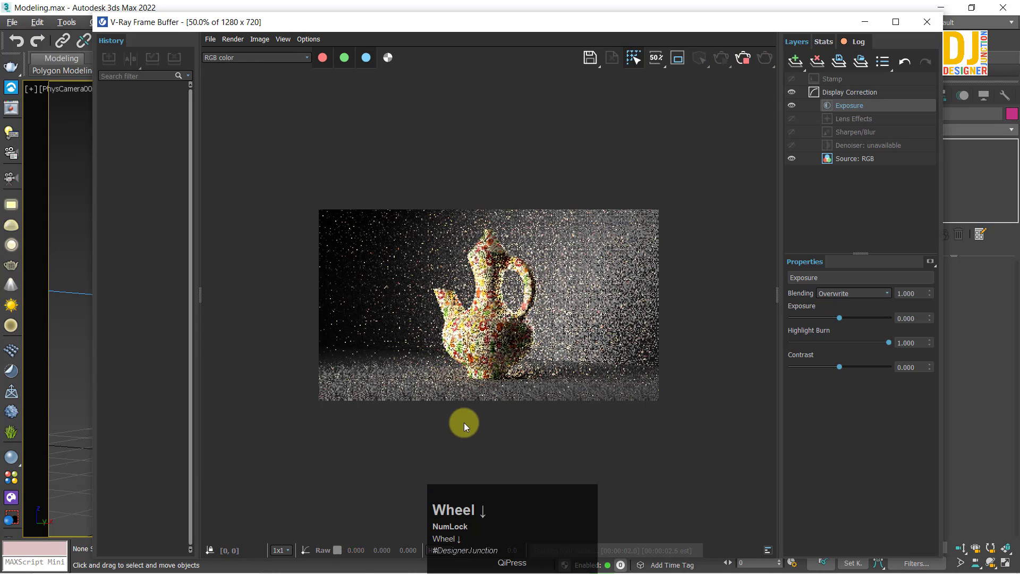
pyautogui.scroll(1, 449, 371)
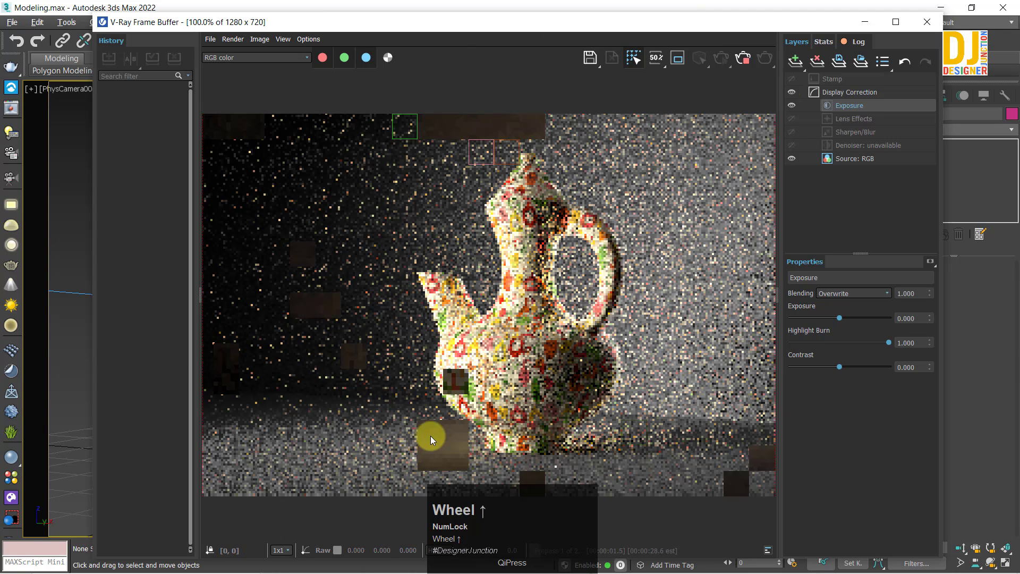
pyautogui.click(549, 389)
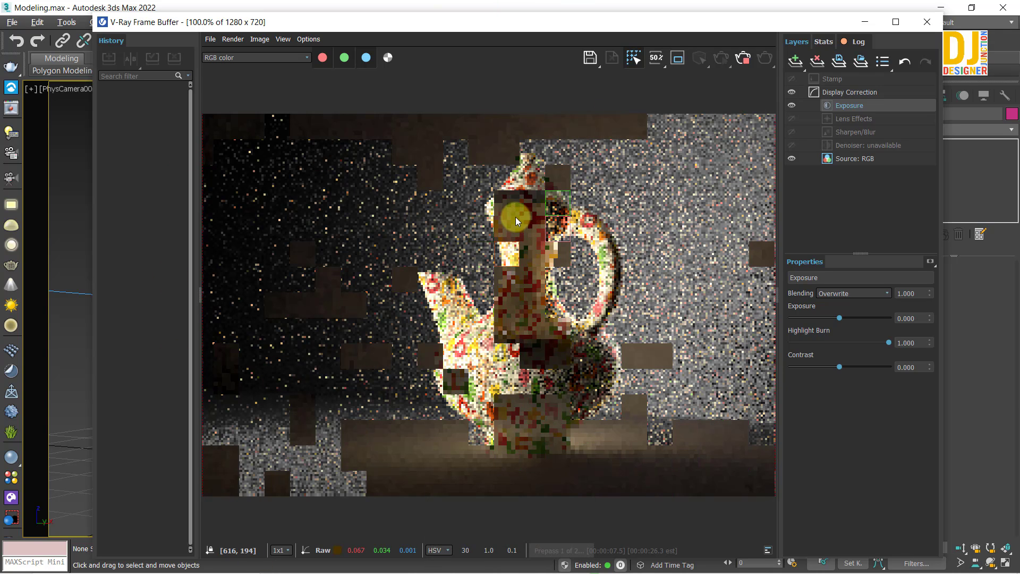
pyautogui.click(512, 481)
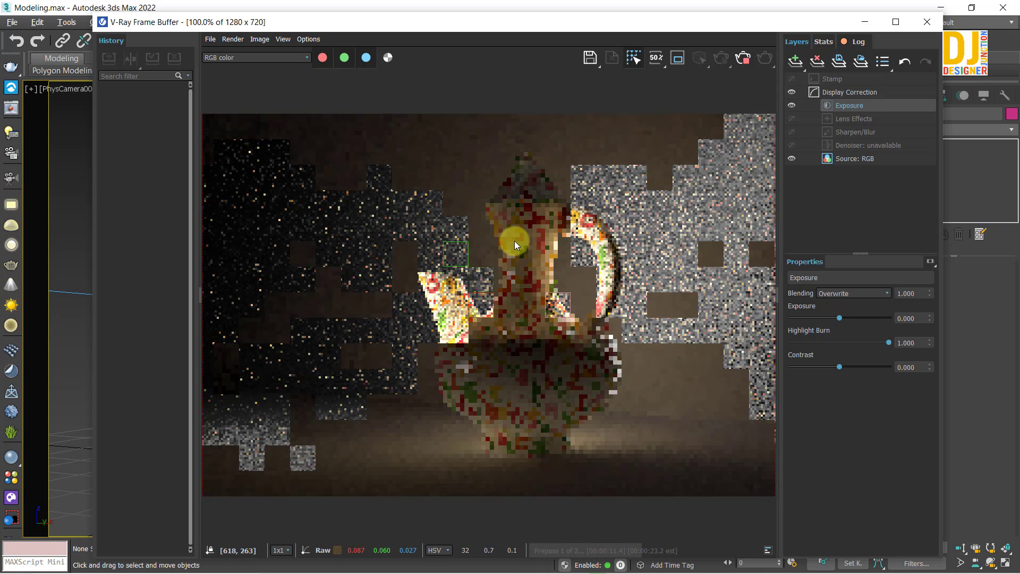
pyautogui.click(509, 223)
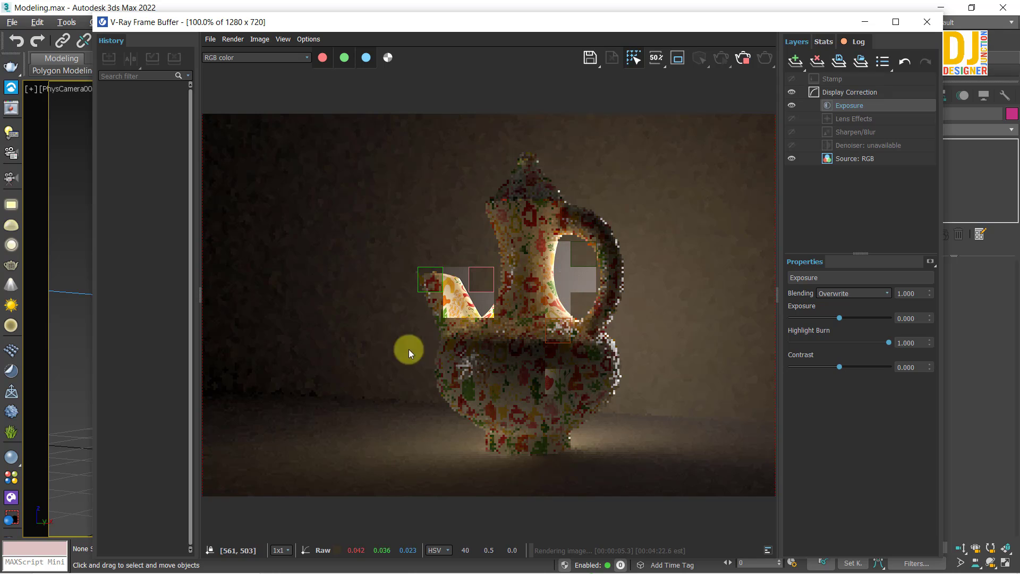
# - Examine the spout, neck and handle of the pot close up in the production render
pyautogui.scroll(1, 435, 315)
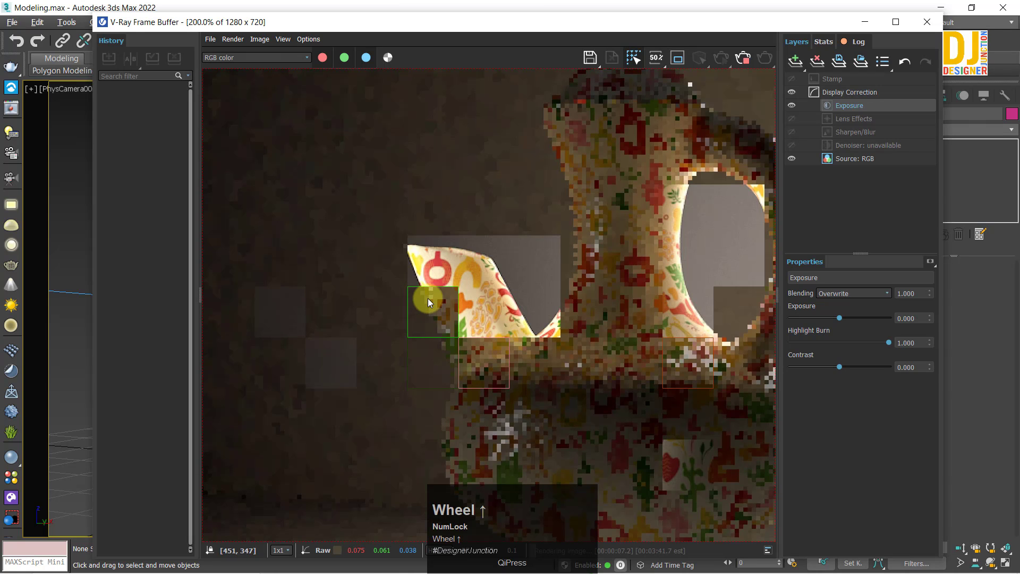
pyautogui.scroll(-1, 452, 323)
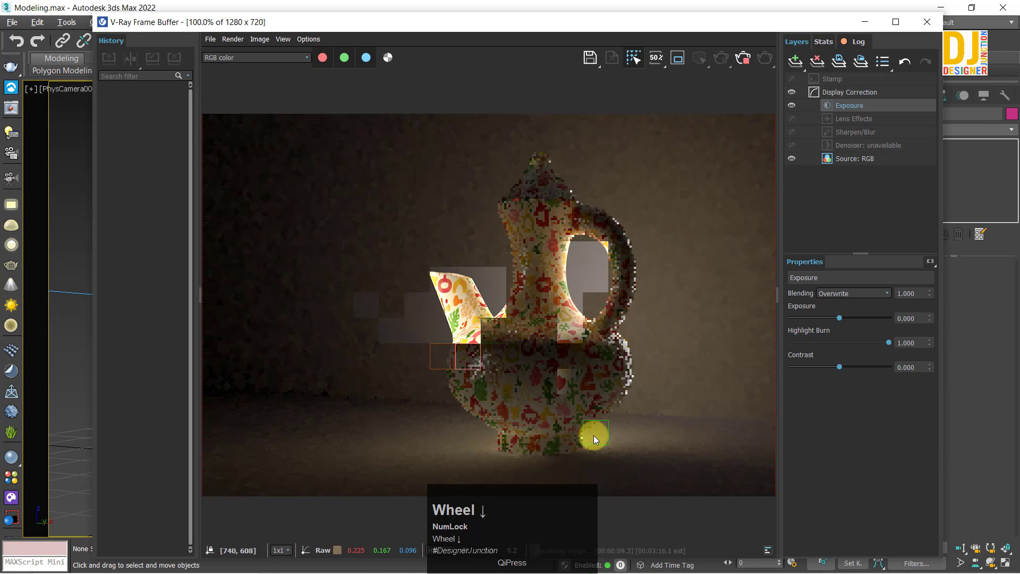
pyautogui.scroll(1, 467, 360)
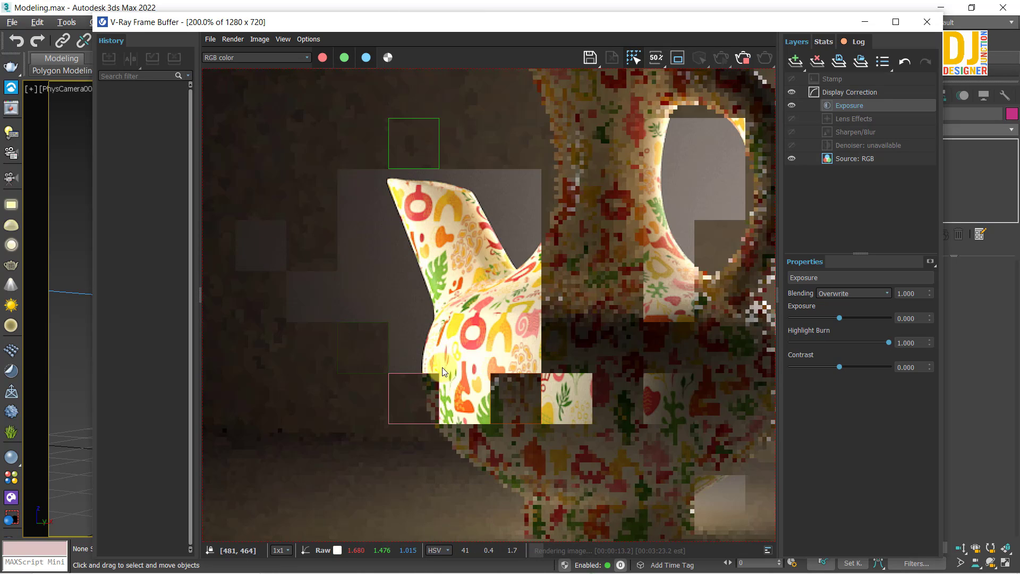
pyautogui.scroll(-1, 530, 317)
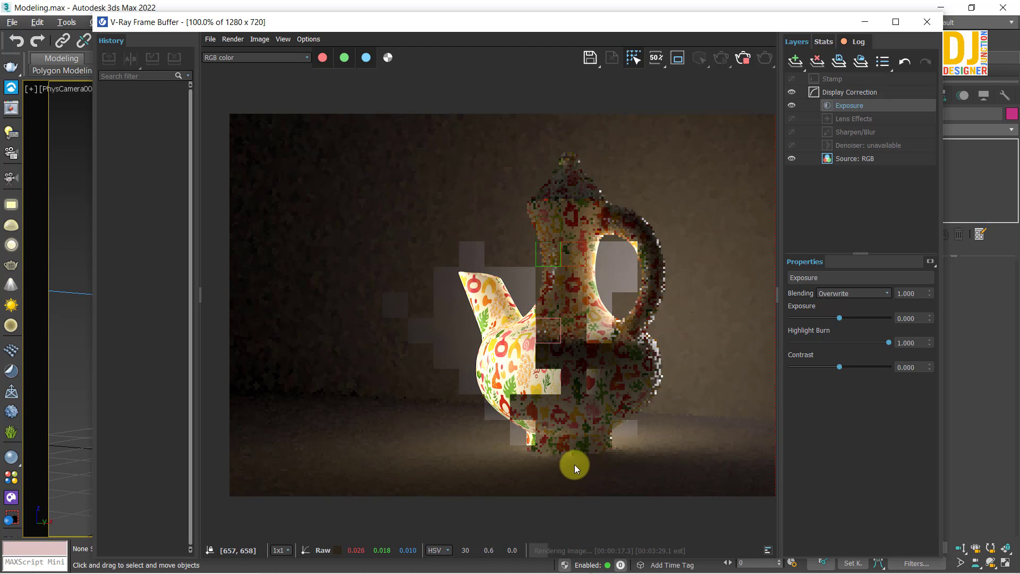
pyautogui.scroll(1, 574, 465)
pyautogui.moveTo(510, 328); pyautogui.dragTo(422, 372, button='middle')
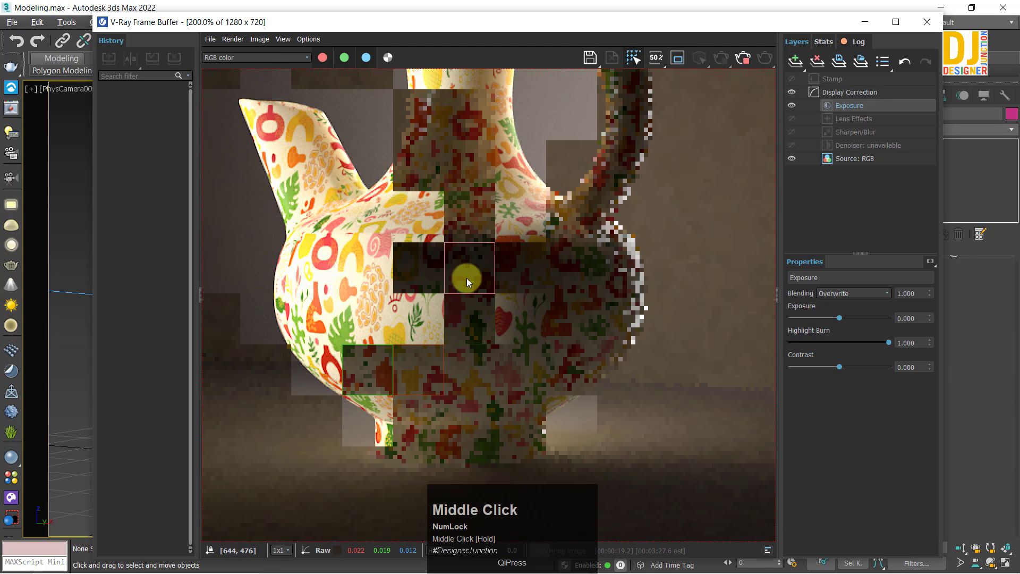
pyautogui.moveTo(466, 278); pyautogui.dragTo(460, 436, button='middle')
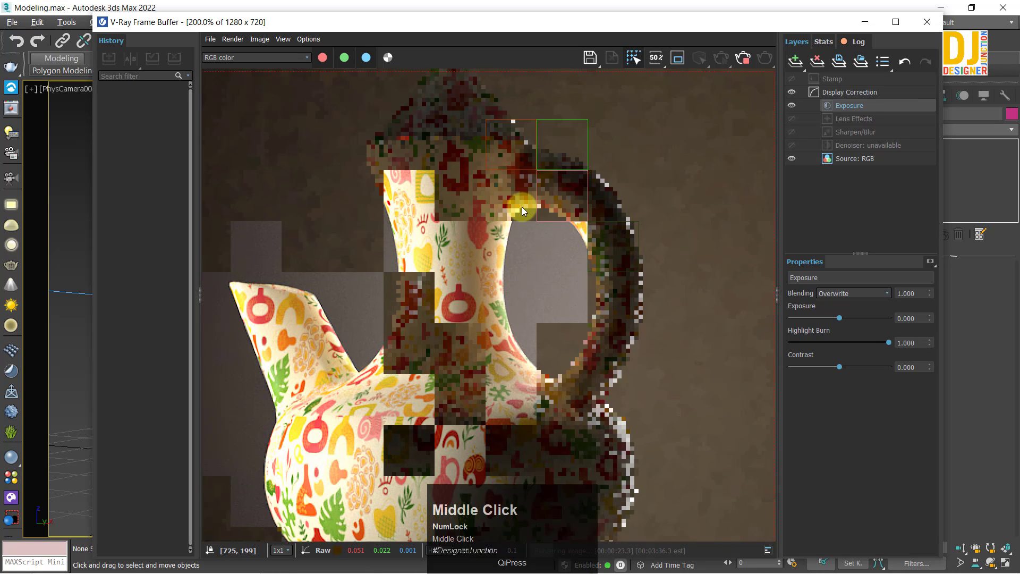
pyautogui.moveTo(522, 207); pyautogui.dragTo(495, 245, button='middle')
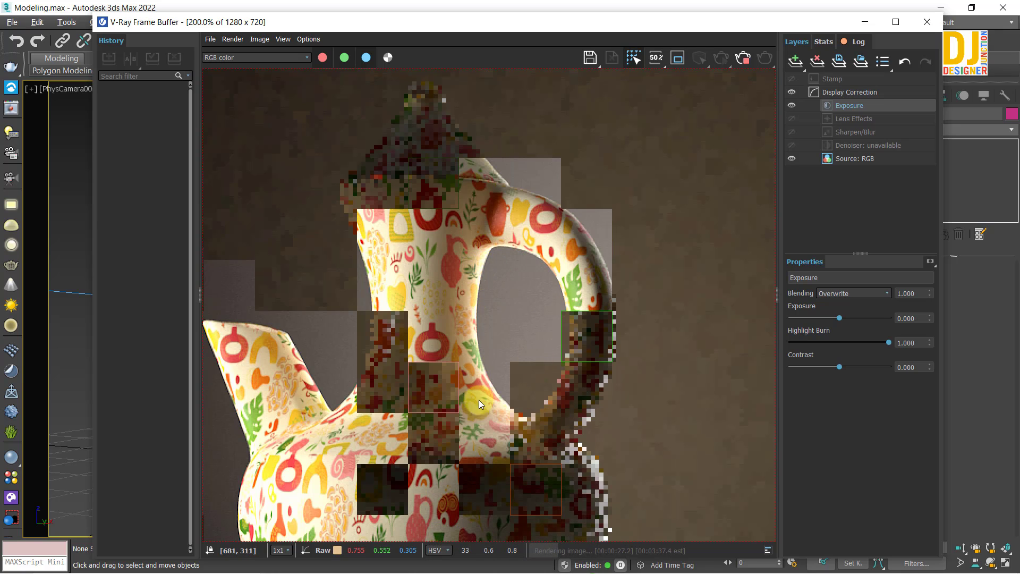
# - Examine how the patterned texture and soft reflection look on the pot's body and shoulder in the render
pyautogui.scroll(-2, 407, 410)
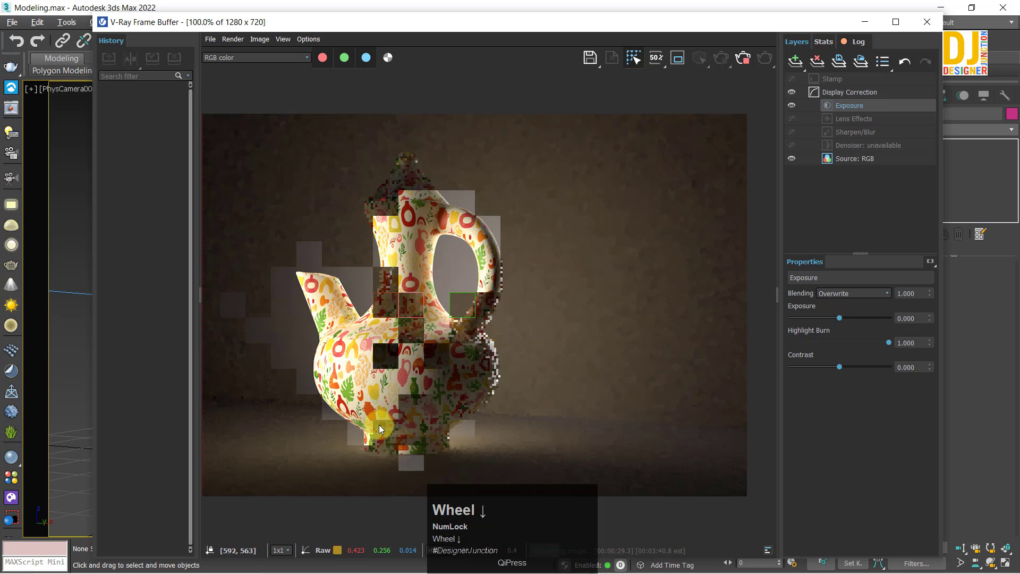
pyautogui.scroll(2, 378, 372)
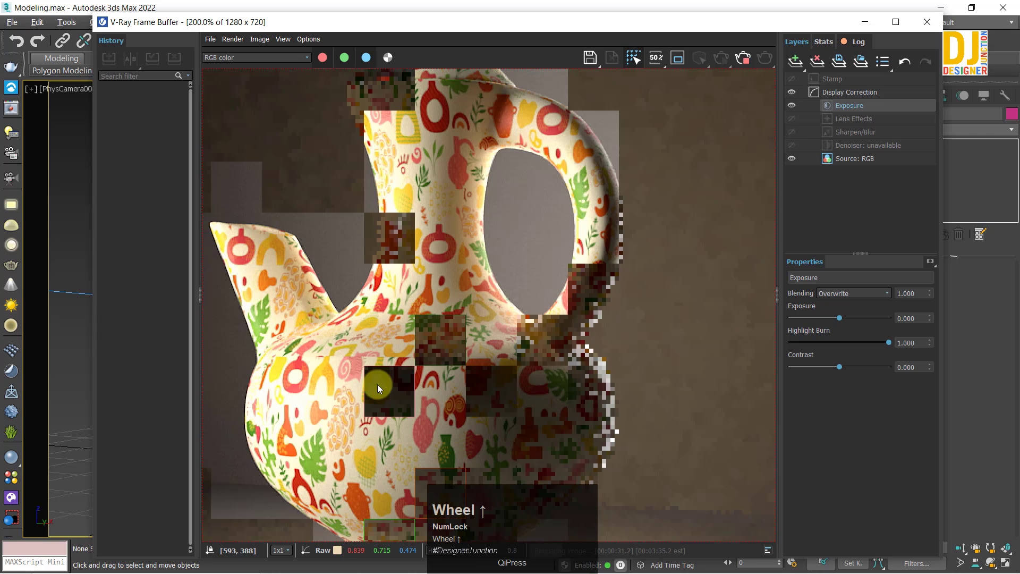
pyautogui.moveTo(377, 384); pyautogui.dragTo(412, 308, button='middle')
pyautogui.scroll(2, 409, 371)
pyautogui.scroll(-3, 409, 372)
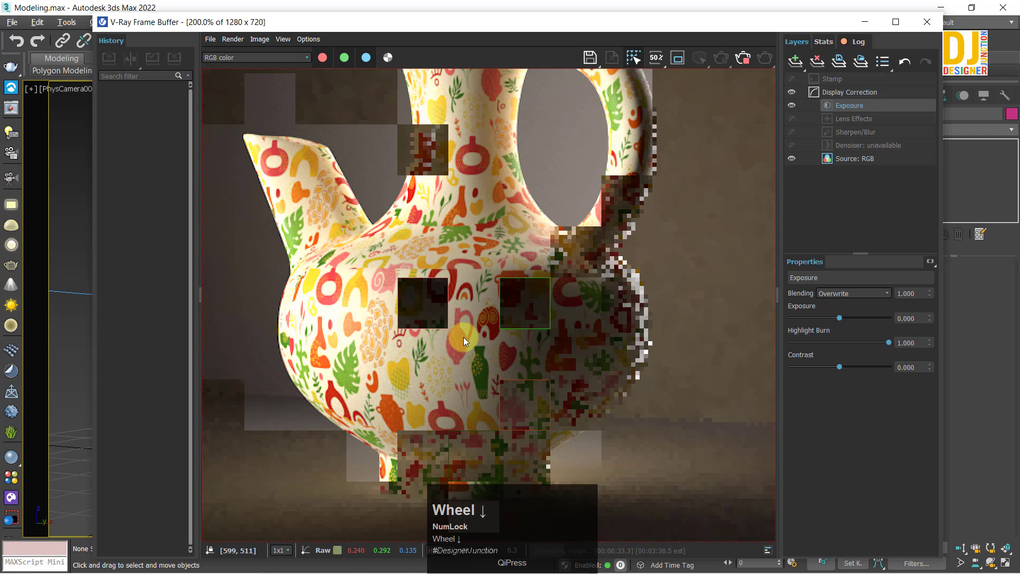
pyautogui.scroll(2, 463, 337)
pyautogui.scroll(-2, 465, 335)
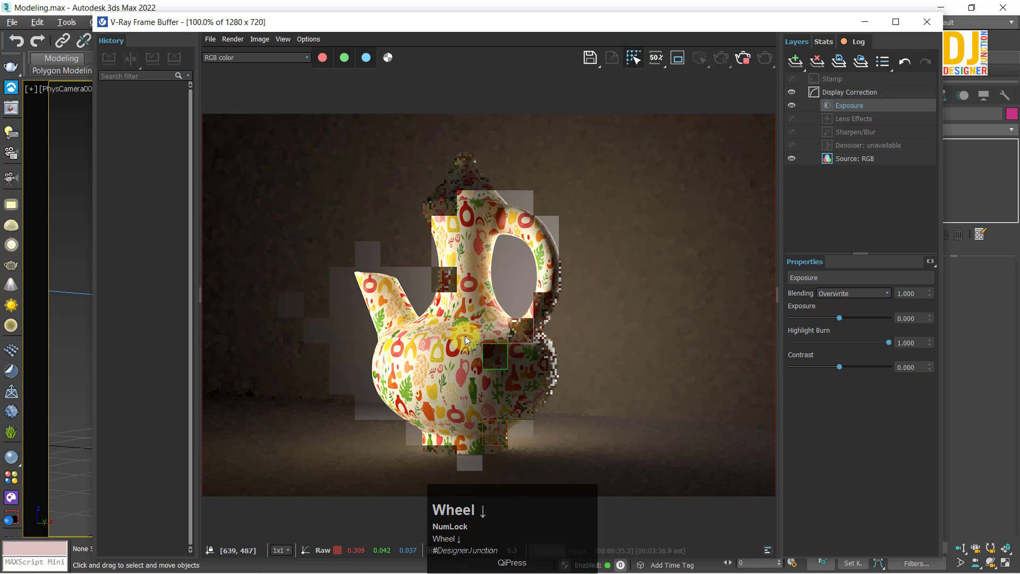
pyautogui.scroll(1, 464, 336)
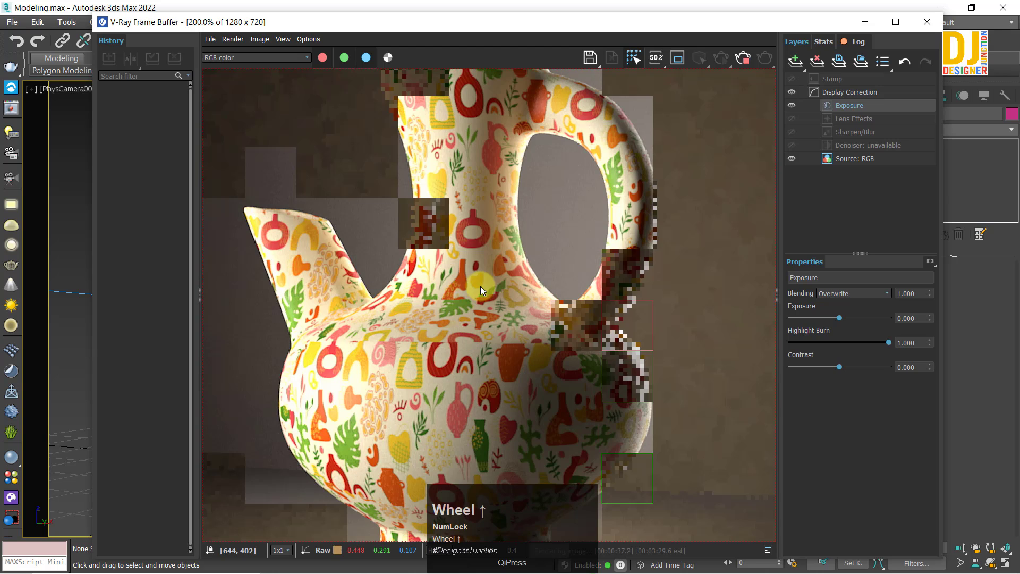
pyautogui.moveTo(458, 378); pyautogui.dragTo(455, 339, button='middle')
pyautogui.scroll(1, 455, 339)
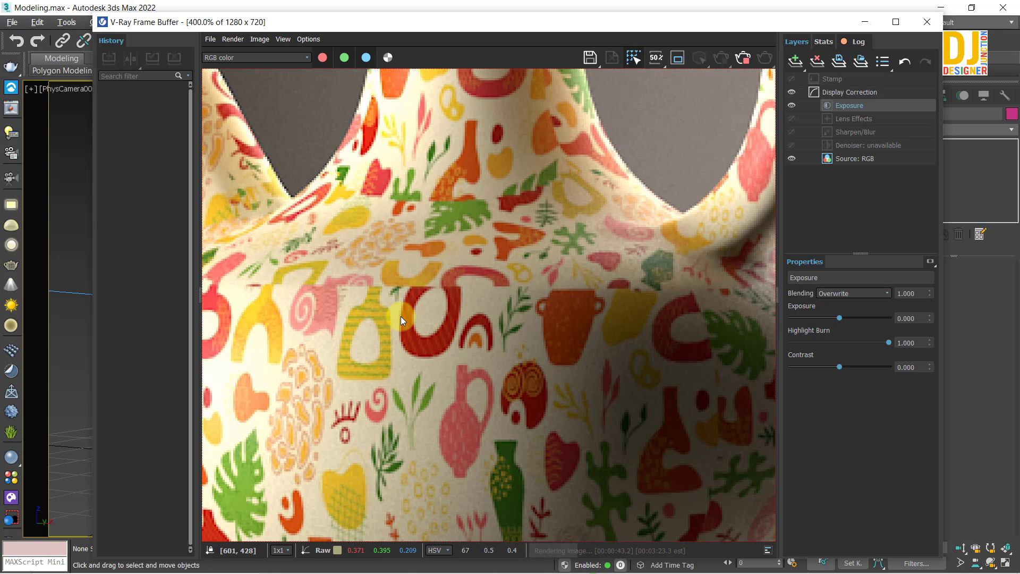
pyautogui.scroll(-1, 401, 317)
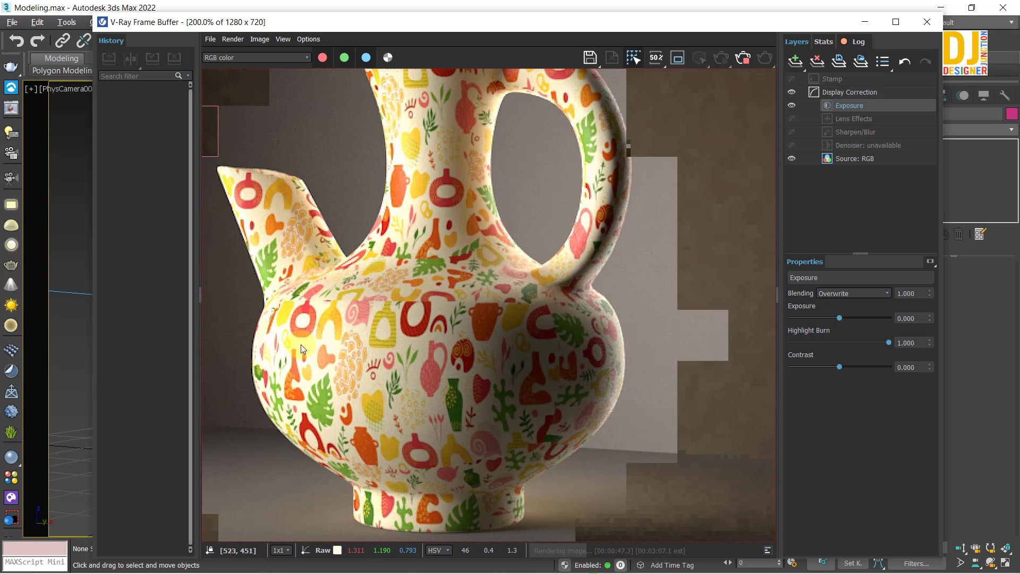
# - Examine the lid, neck, handle and body of the pot close up and at full view in the progressing production render
pyautogui.scroll(1, 420, 318)
pyautogui.scroll(-1, 400, 298)
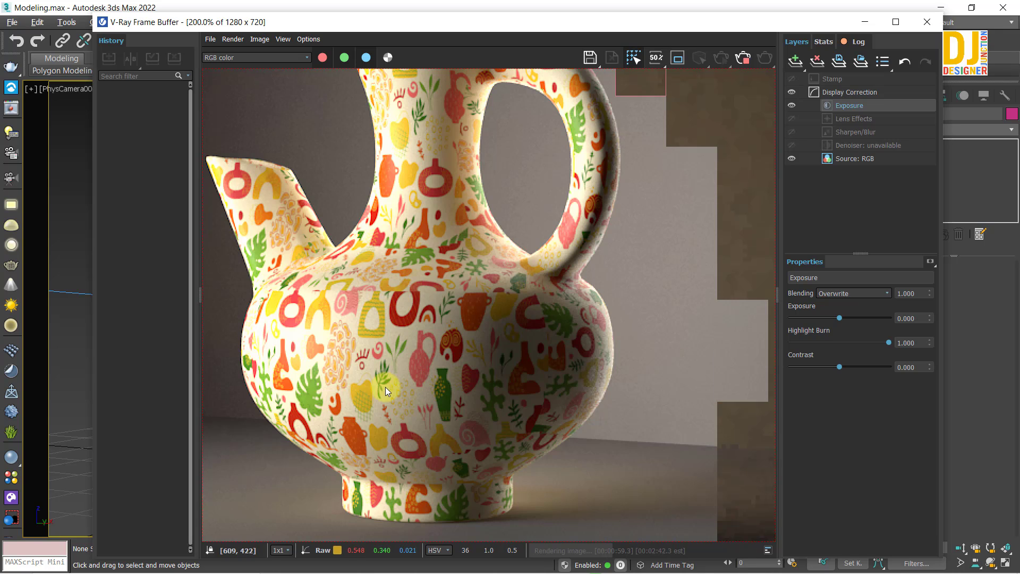
pyautogui.moveTo(405, 165); pyautogui.dragTo(423, 284, button='middle')
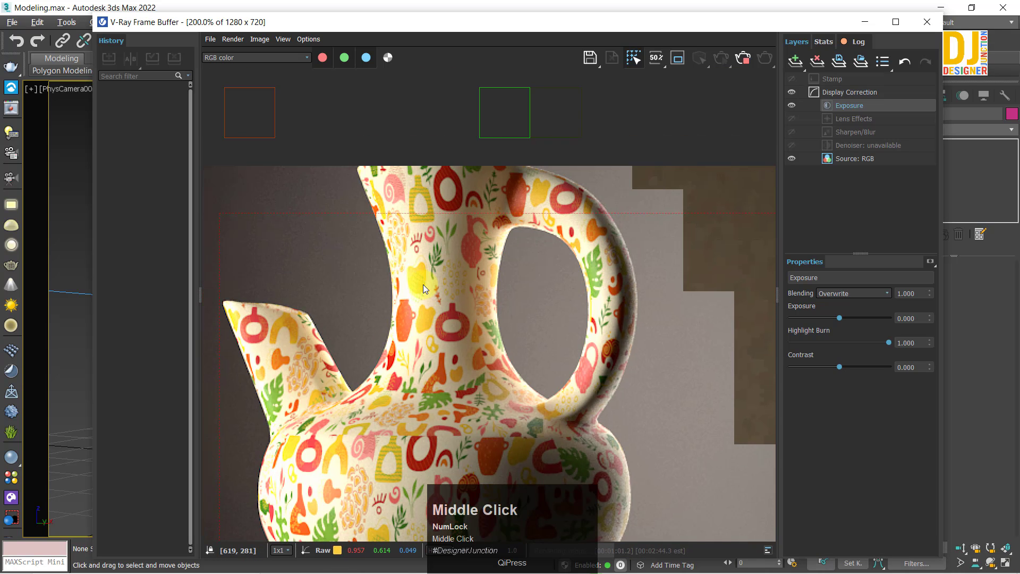
pyautogui.moveTo(442, 187); pyautogui.dragTo(409, 351, button='middle')
pyautogui.scroll(1, 434, 177)
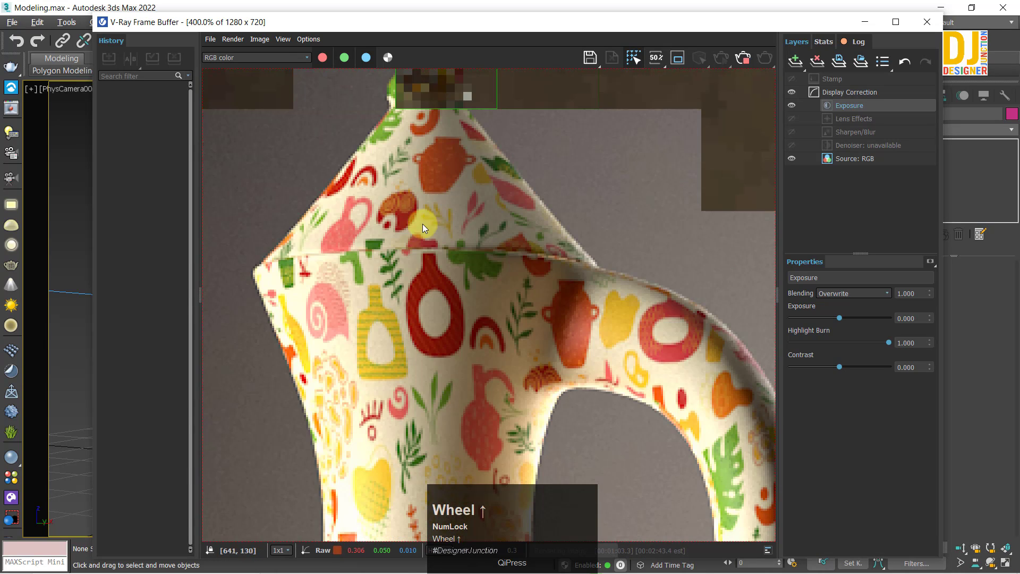
pyautogui.middleClick(402, 237)
pyautogui.scroll(-2, 403, 234)
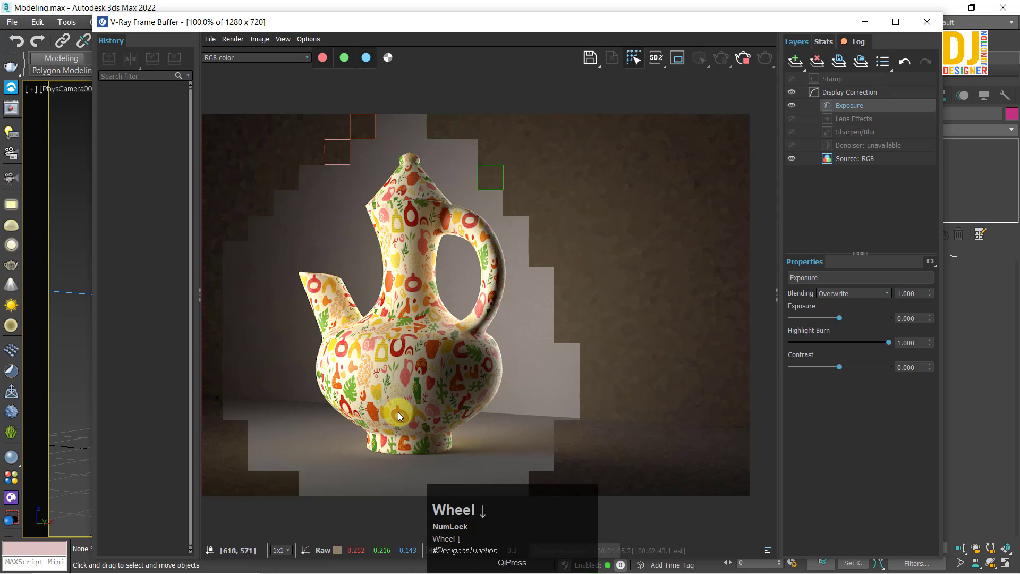
pyautogui.click(399, 225)
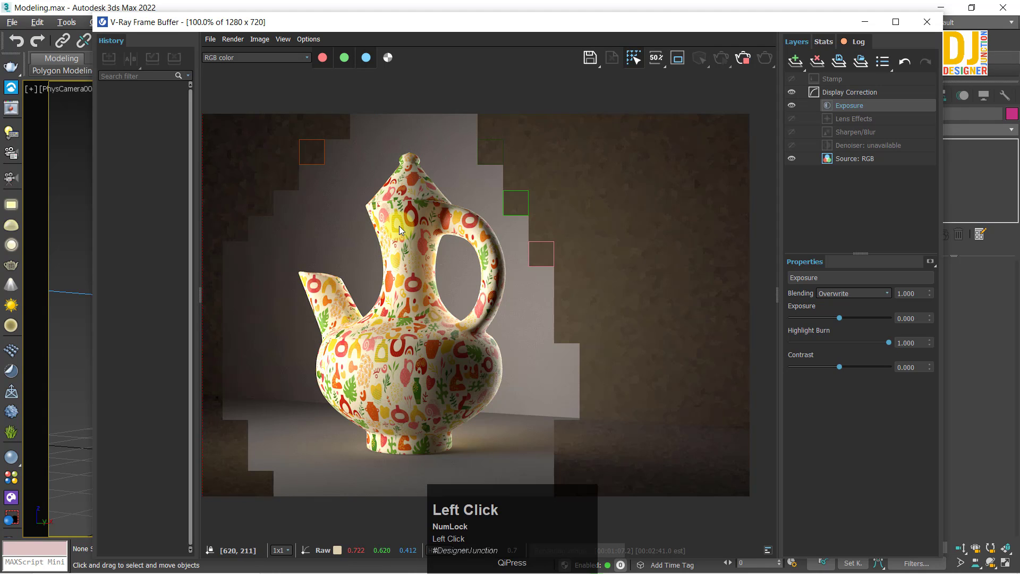
pyautogui.scroll(1, 511, 393)
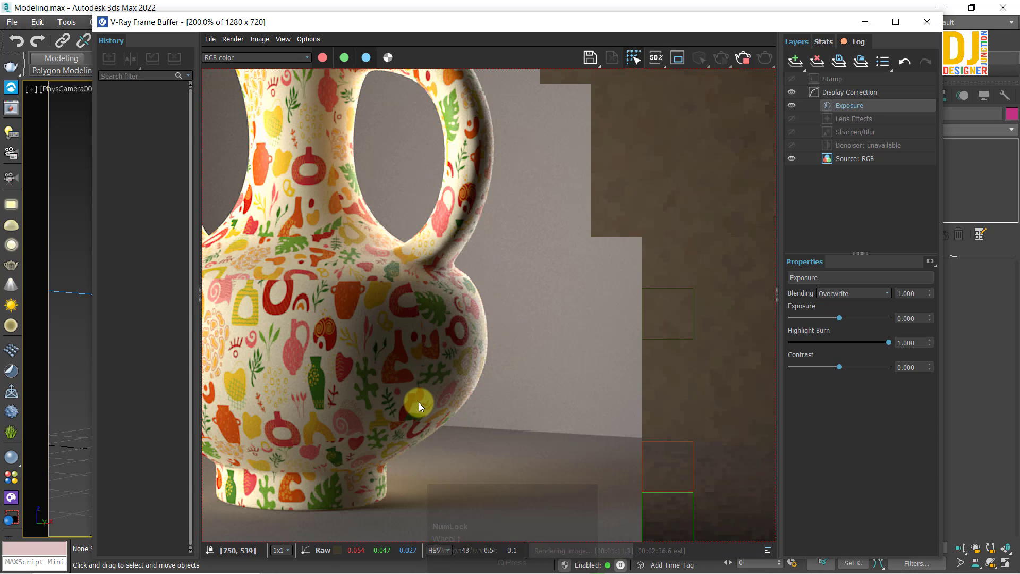
pyautogui.scroll(-1, 419, 403)
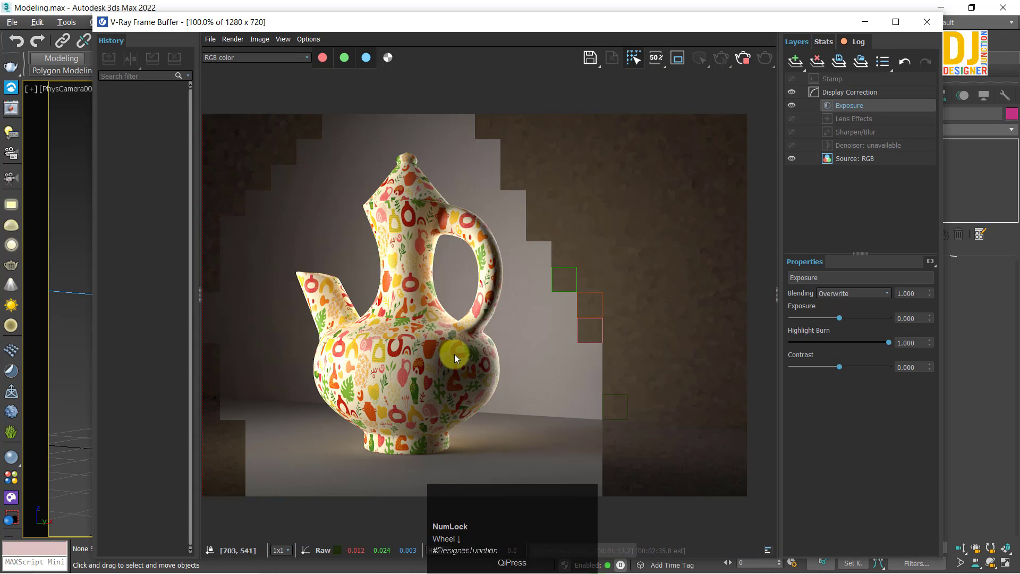
pyautogui.scroll(1, 439, 218)
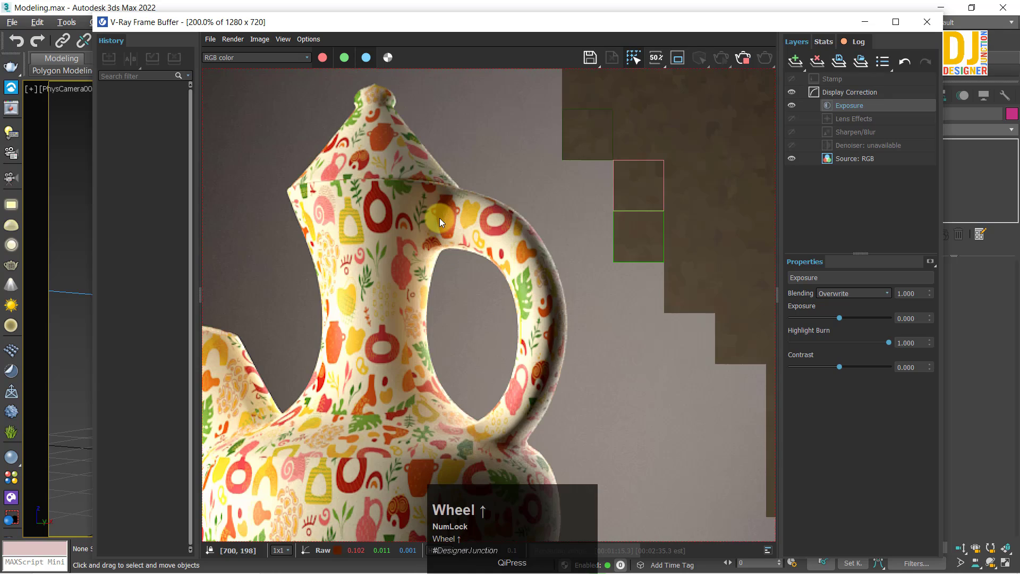
pyautogui.scroll(-1, 436, 223)
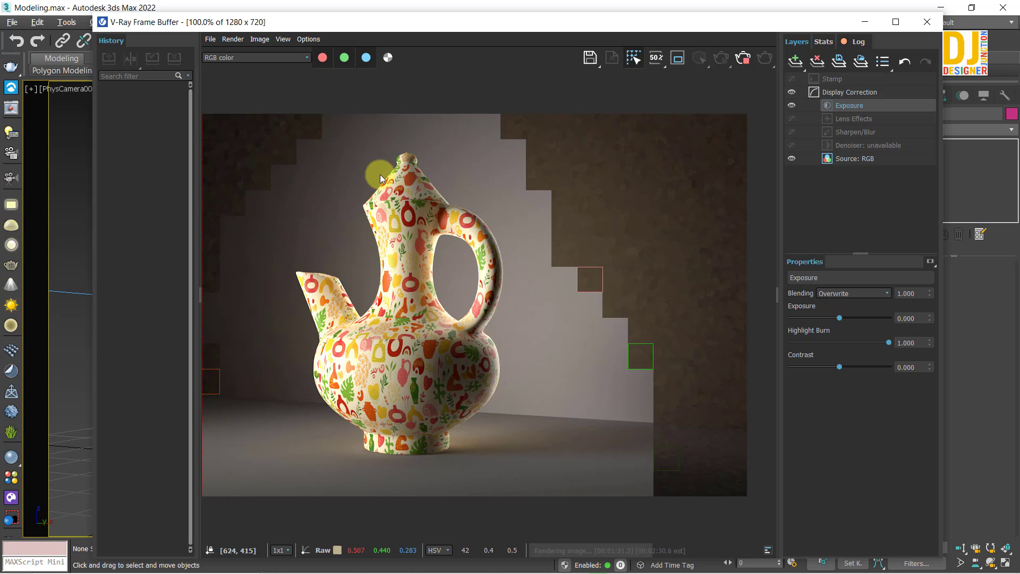
# - Close the V-Ray Frame Buffer and cancel the running production render
pyautogui.click(925, 23)
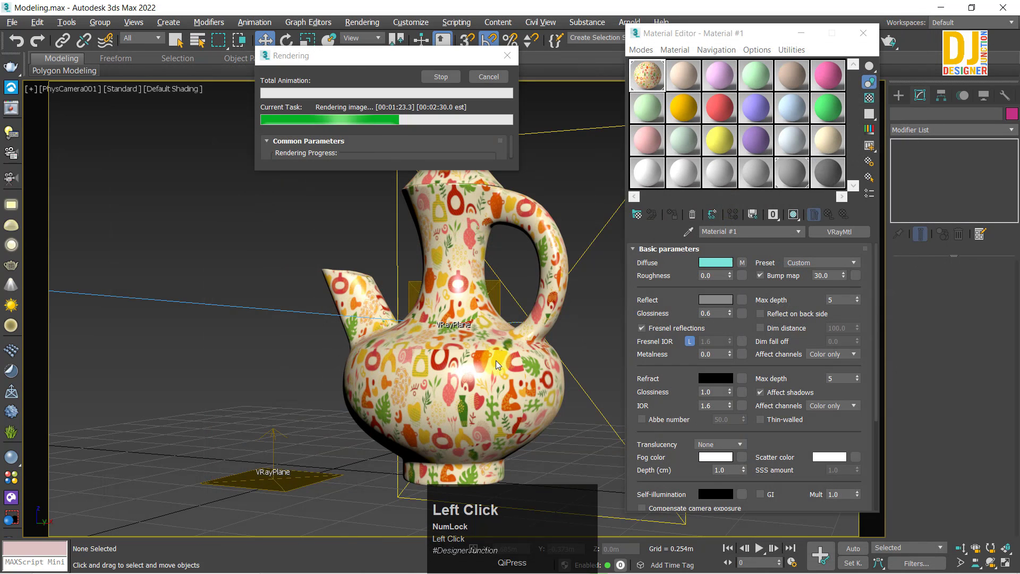
pyautogui.click(861, 31)
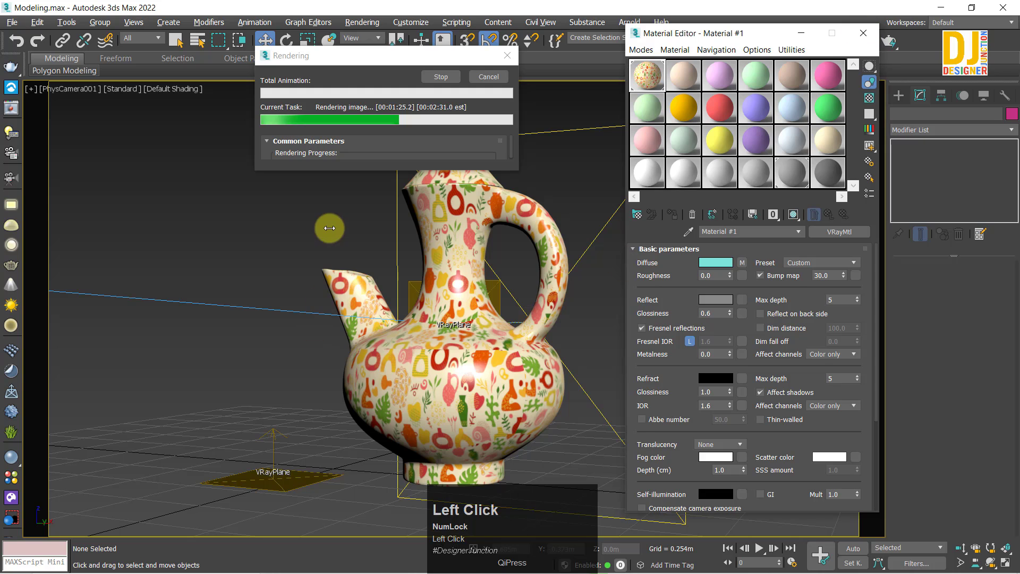
pyautogui.press('`')
# - Copy the angled plane light on the spout side across to the front of the pot on the handle side
pyautogui.hotkey('alt', 'w')
pyautogui.hotkey('alt', 'w')
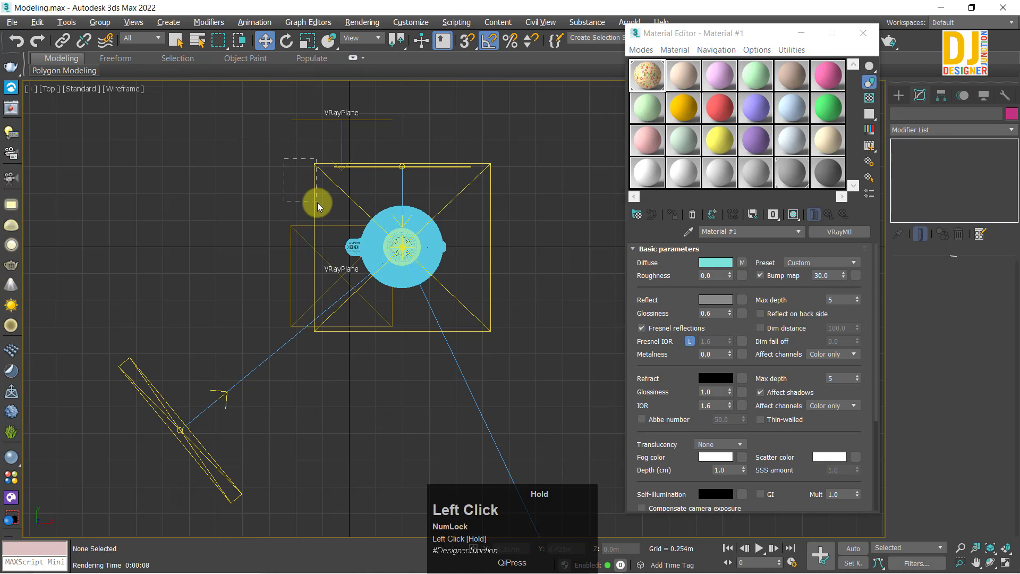
pyautogui.moveTo(317, 202); pyautogui.dragTo(318, 204)
pyautogui.hotkey('alt', 'w')
pyautogui.hotkey('alt', 'w')
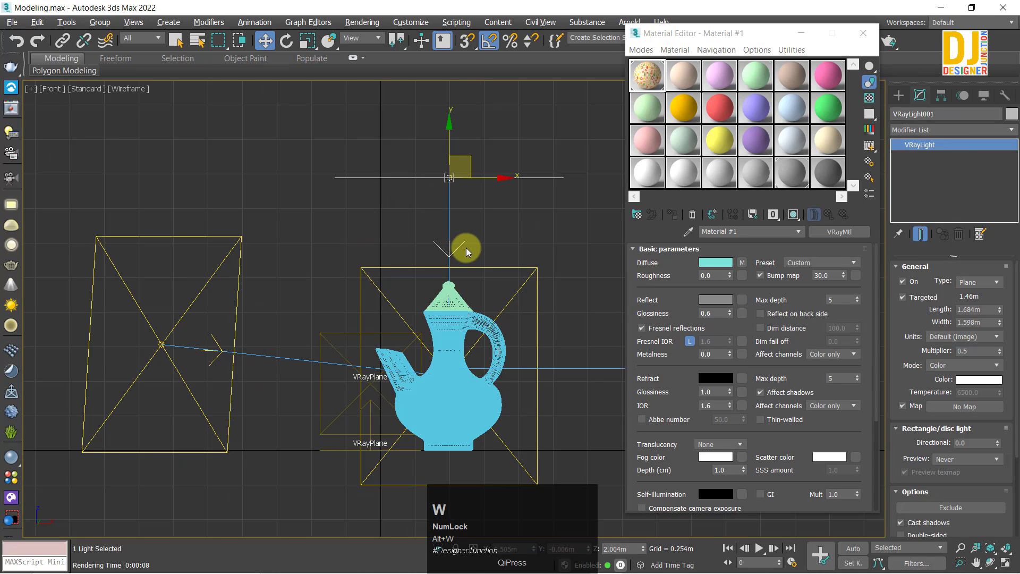
pyautogui.click(483, 246)
pyautogui.click(126, 328)
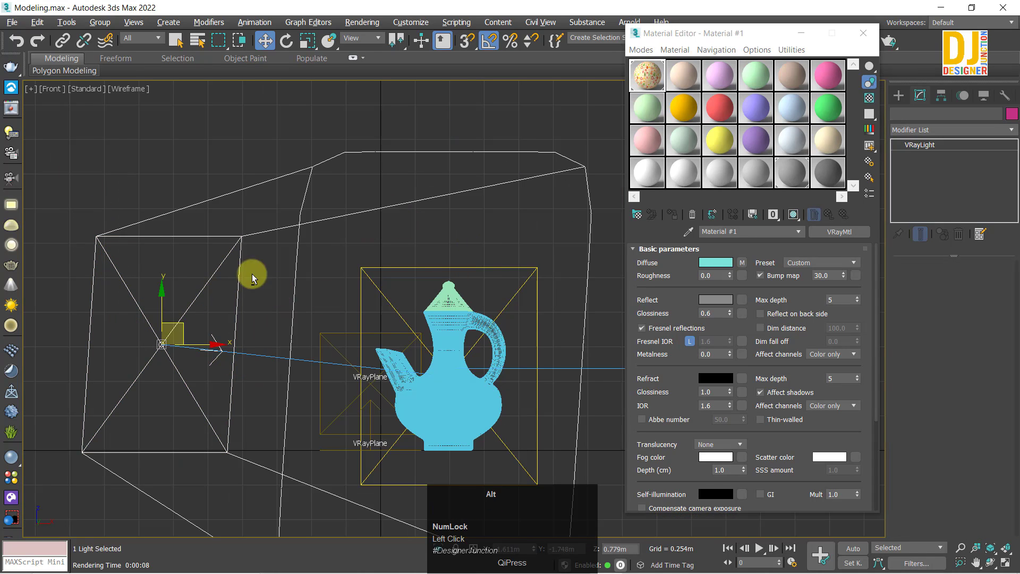
pyautogui.hotkey('alt', 'w')
pyautogui.hotkey('alt', 'w')
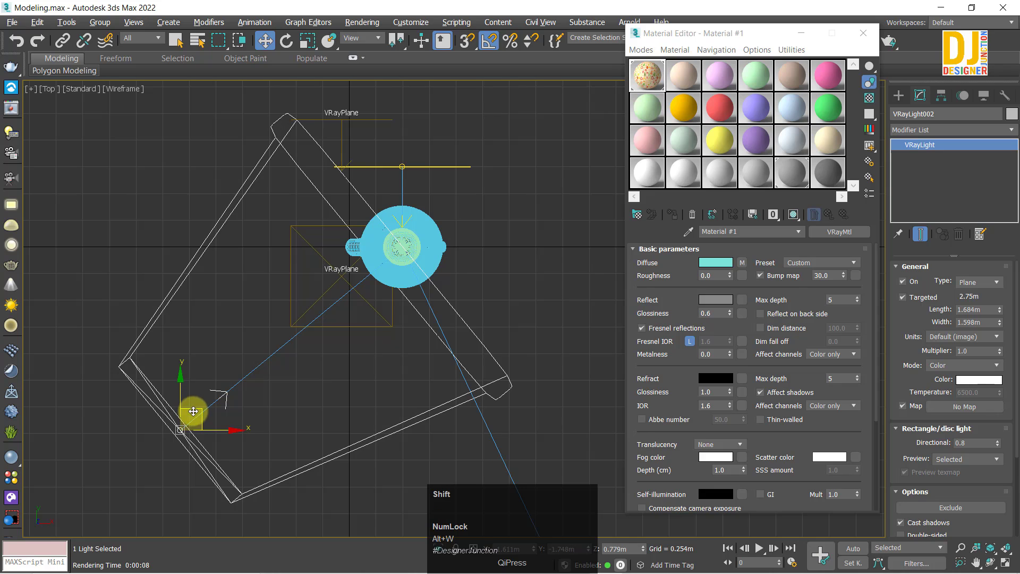
pyautogui.moveTo(190, 404)
pyautogui.keyDown('shift'); pyautogui.mouseDown()
pyautogui.moveTo(357, 444)
pyautogui.moveTo(494, 421)
pyautogui.moveTo(634, 364)
pyautogui.moveTo(597, 422)
pyautogui.moveTo(600, 473)
pyautogui.mouseUp(); pyautogui.keyUp('shift')
pyautogui.click(495, 350)
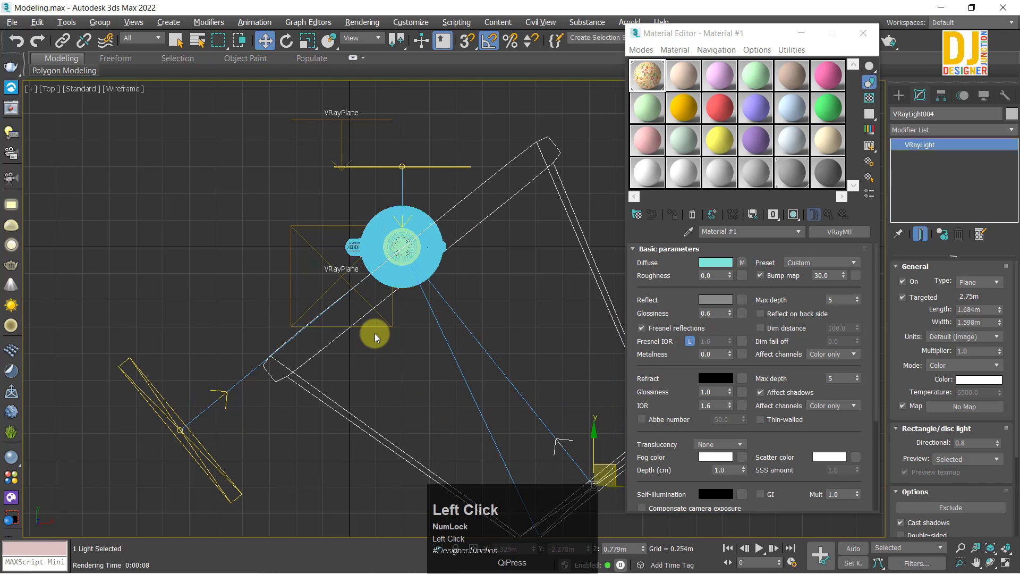
# - Move the copied plane light farther out from the pot, to about 3.0 m from its target
pyautogui.moveTo(368, 326)
pyautogui.mouseDown(button='middle')
pyautogui.moveTo(346, 296)
pyautogui.moveTo(360, 277)
pyautogui.mouseUp(button='middle')
pyautogui.scroll(-2, 346, 296)
pyautogui.scroll(2, 374, 289)
pyautogui.moveTo(565, 421); pyautogui.dragTo(585, 415)
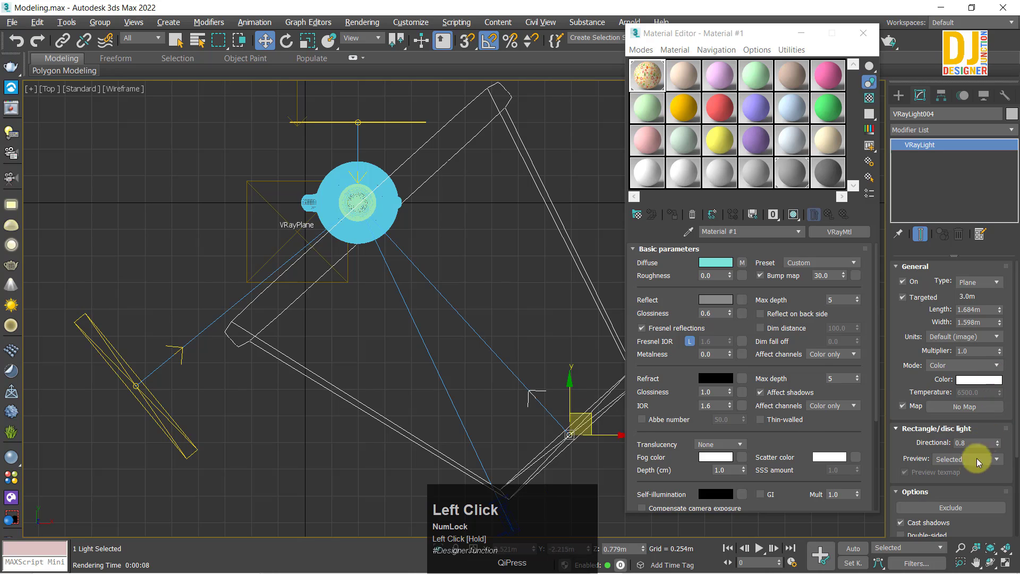
# - Set the copied light's Directional value to 0.0, its preview to Never and its multiplier to 0.2
pyautogui.rightClick(997, 443)
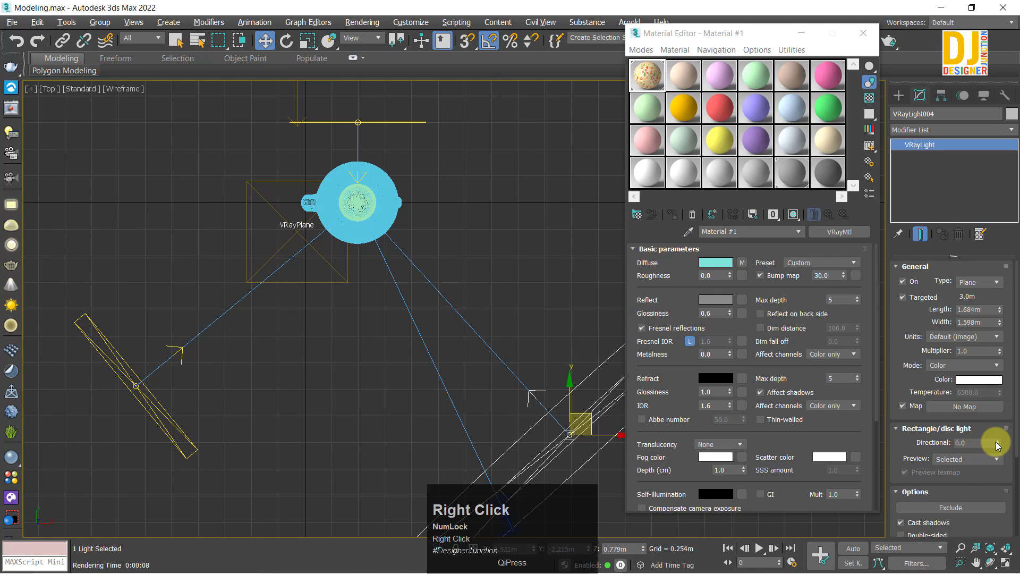
pyautogui.click(970, 459)
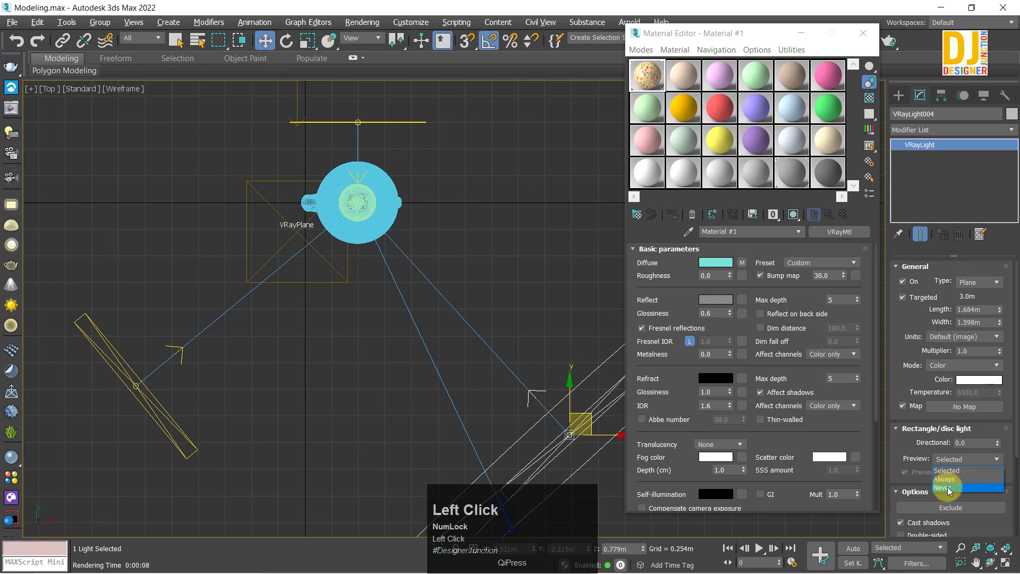
pyautogui.click(949, 488)
pyautogui.moveTo(563, 362); pyautogui.dragTo(534, 362, button='middle')
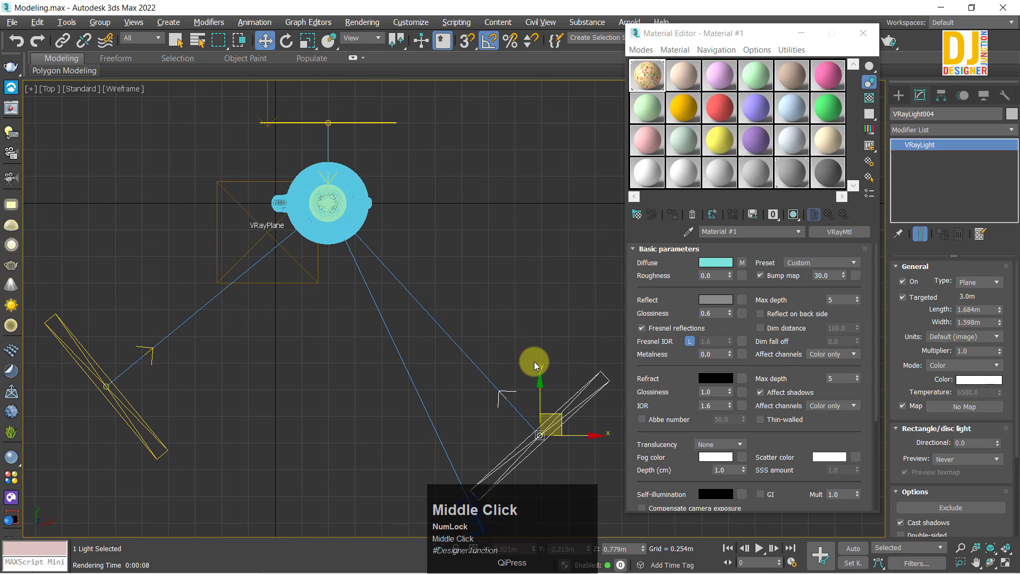
pyautogui.click(978, 350)
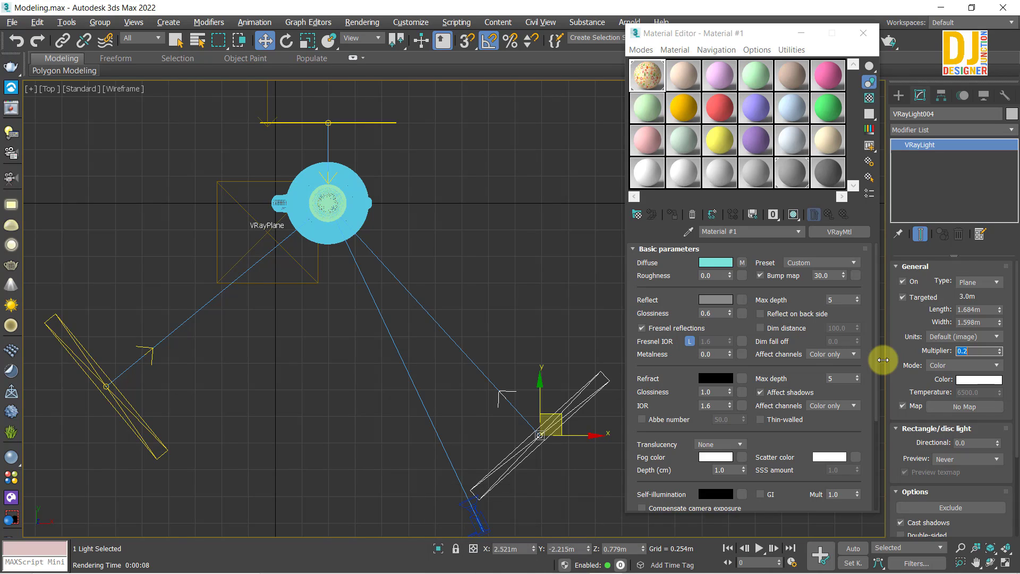
pyautogui.click(398, 337)
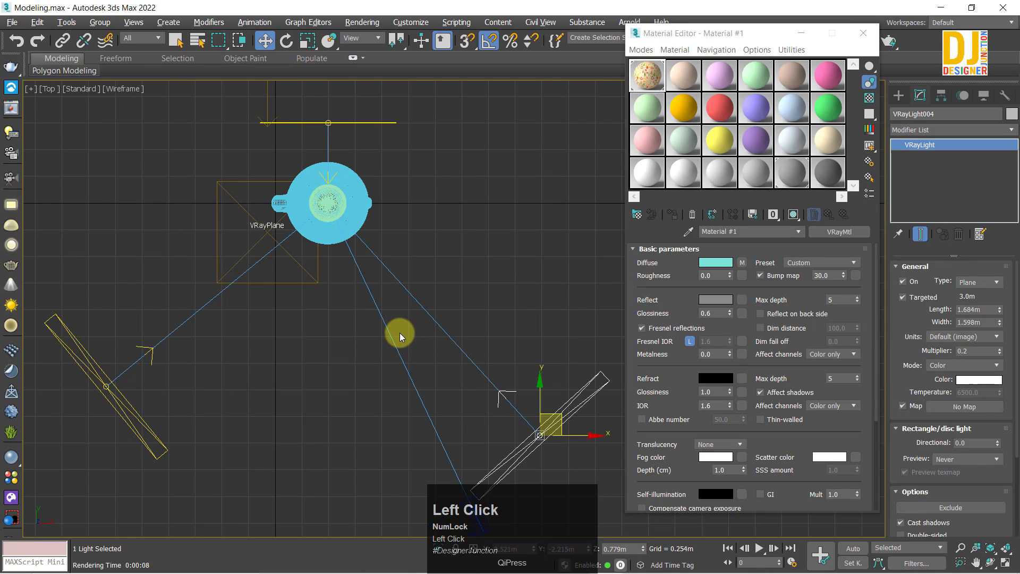
# - Return to the maximized camera view and check the V-Ray image sampler and image filter settings in Render Setup
pyautogui.hotkey('alt', 'w')
pyautogui.hotkey('alt', 'w')
pyautogui.hotkey('alt', 'w')
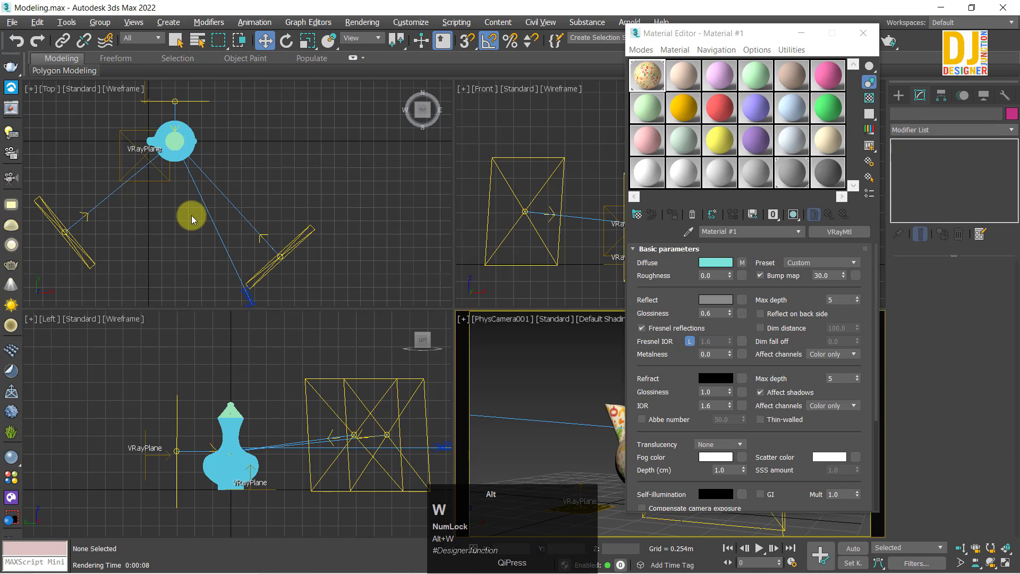
pyautogui.hotkey('alt', 'w')
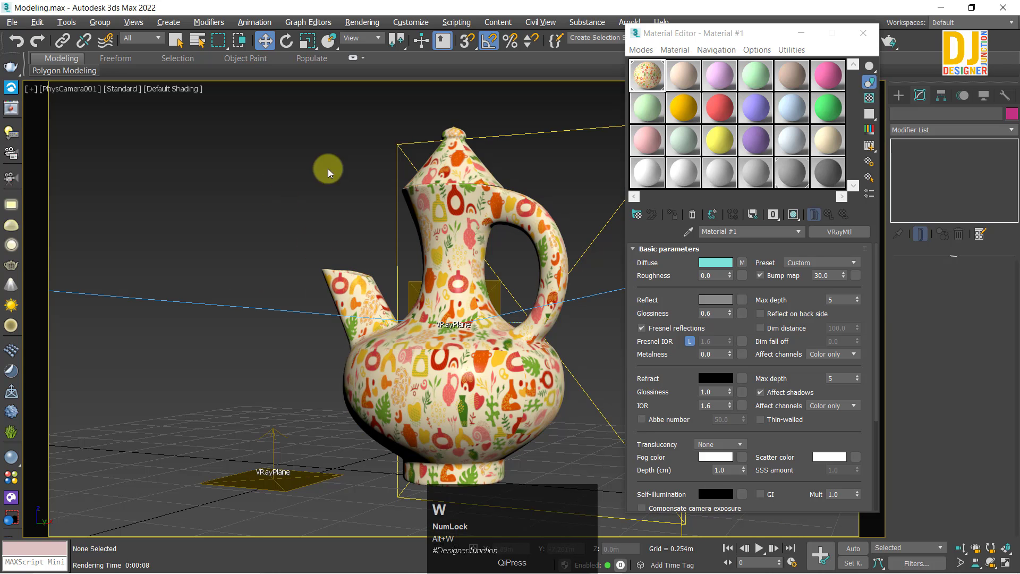
pyautogui.moveTo(653, 37); pyautogui.dragTo(675, 99)
pyautogui.click(845, 47)
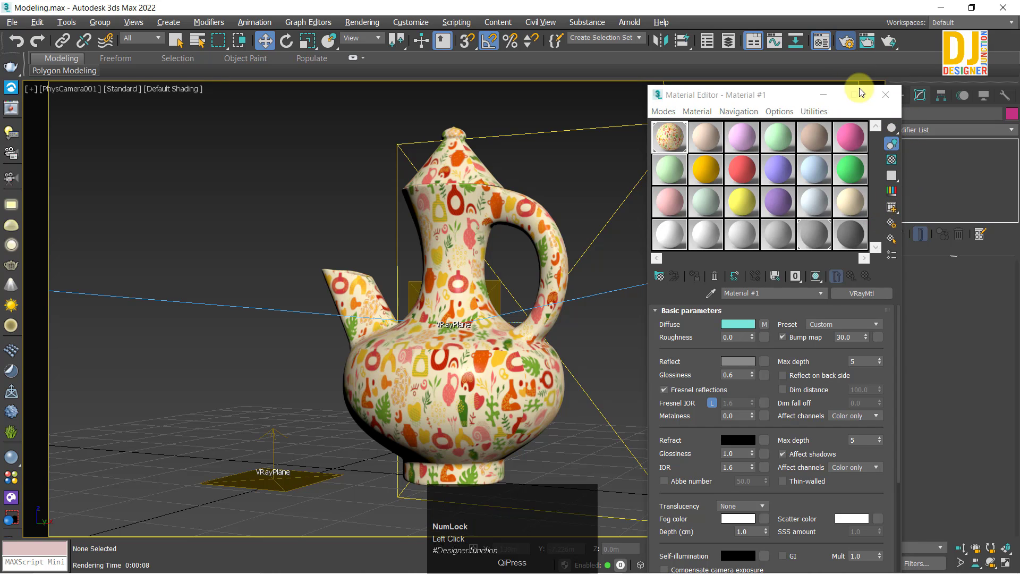
pyautogui.press('F10')
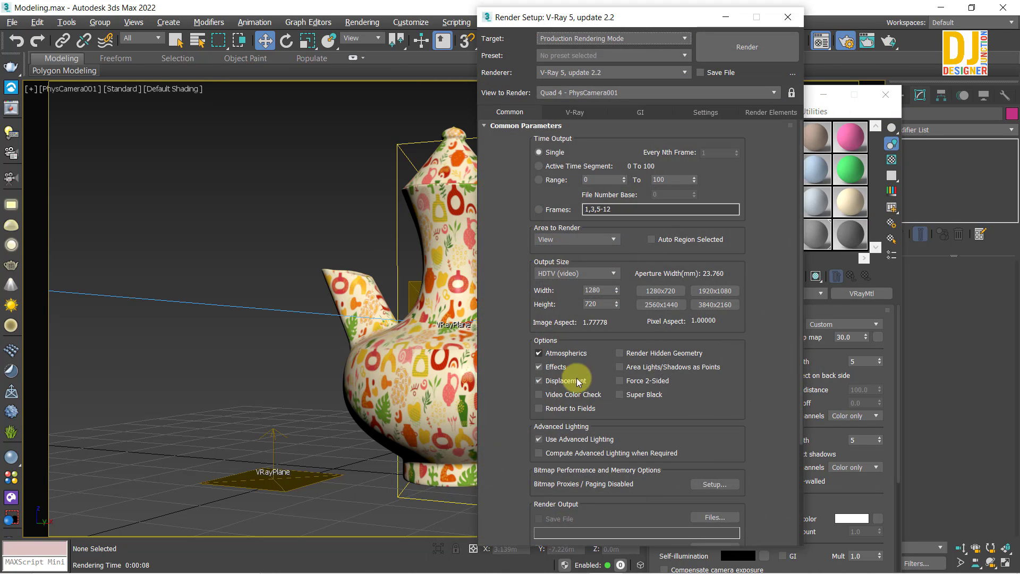
pyautogui.click(572, 110)
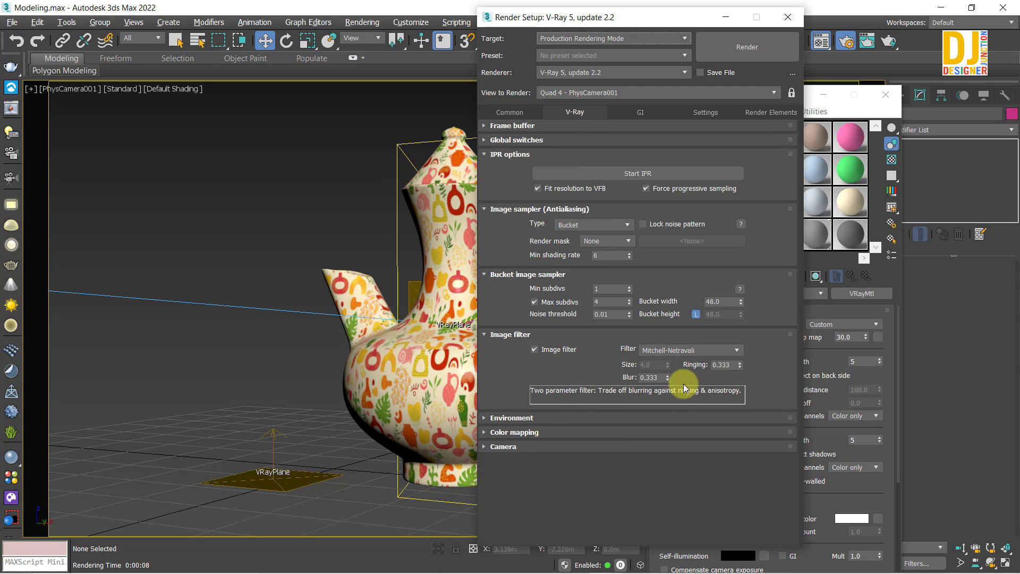
pyautogui.click(788, 17)
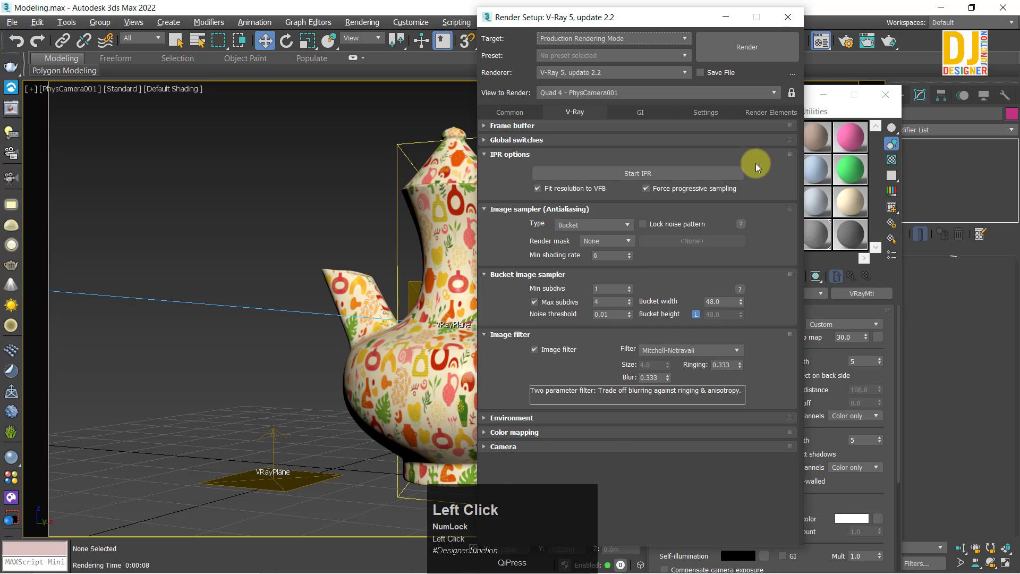
# - Set the reflection colour of the pot's patterned material to a grey with value 165
pyautogui.moveTo(671, 95); pyautogui.dragTo(673, 39)
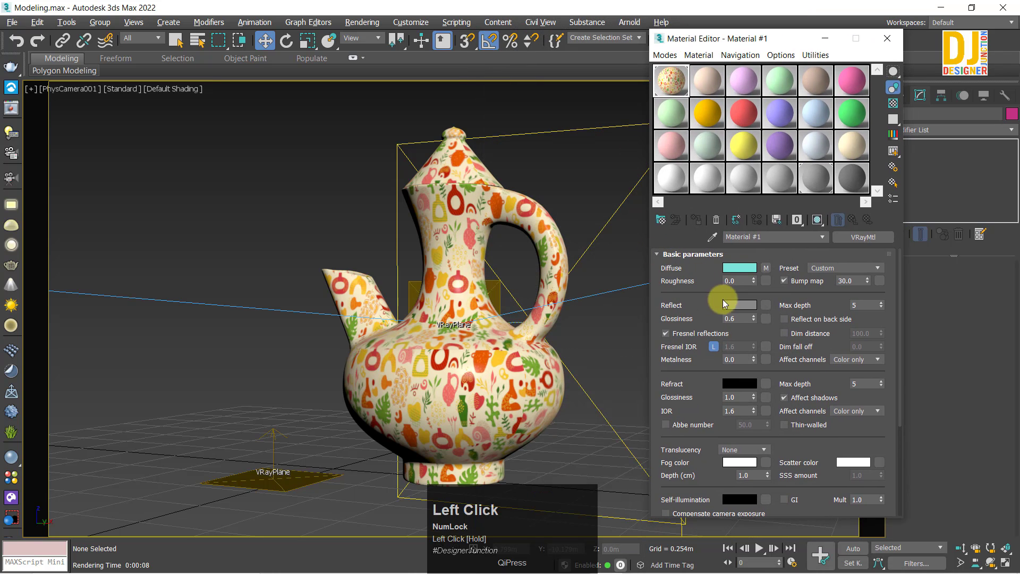
pyautogui.click(738, 305)
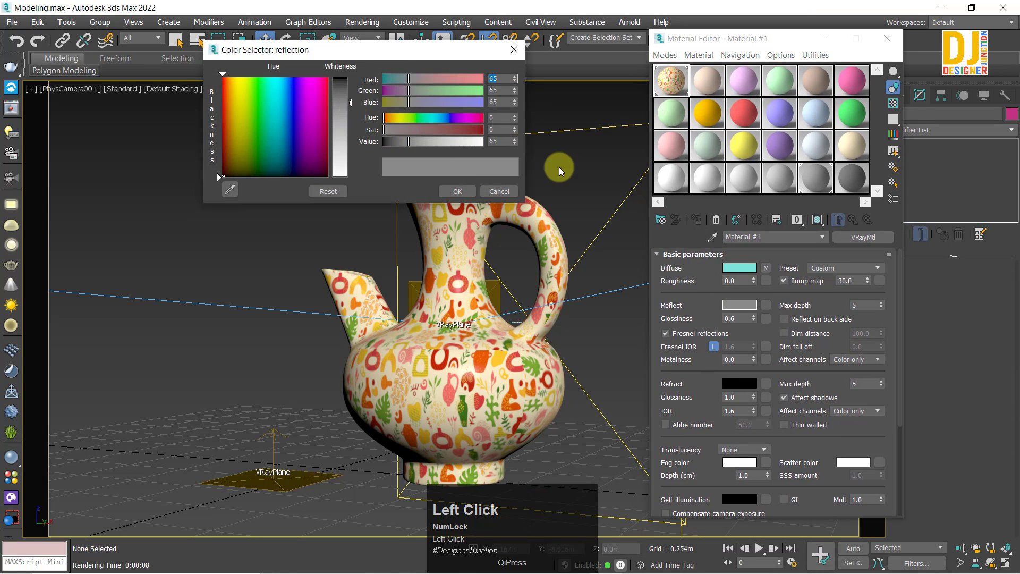
pyautogui.doubleClick(502, 142)
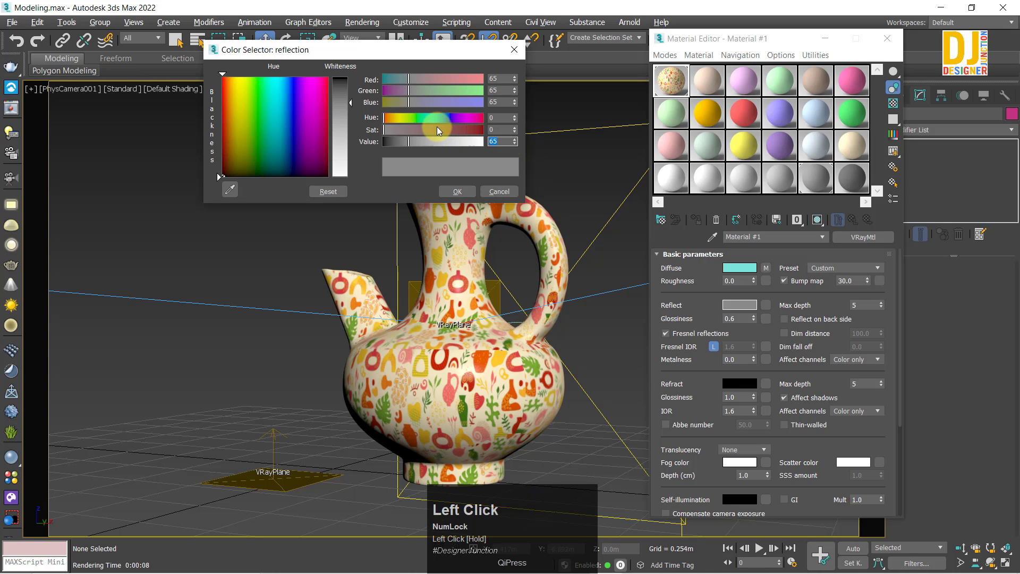
pyautogui.write('15')
pyautogui.press('Return')
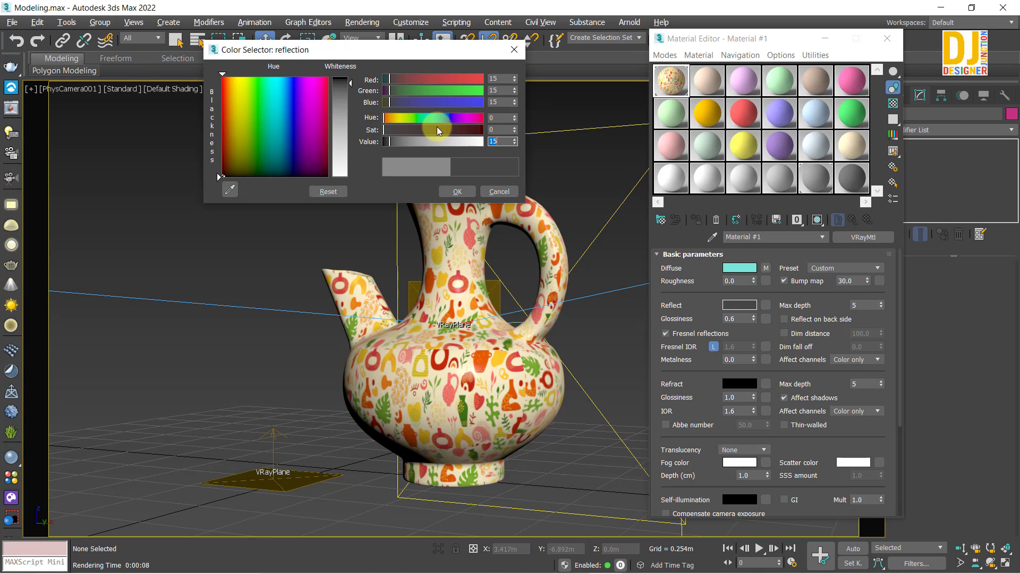
pyautogui.write('165')
pyautogui.press('Return')
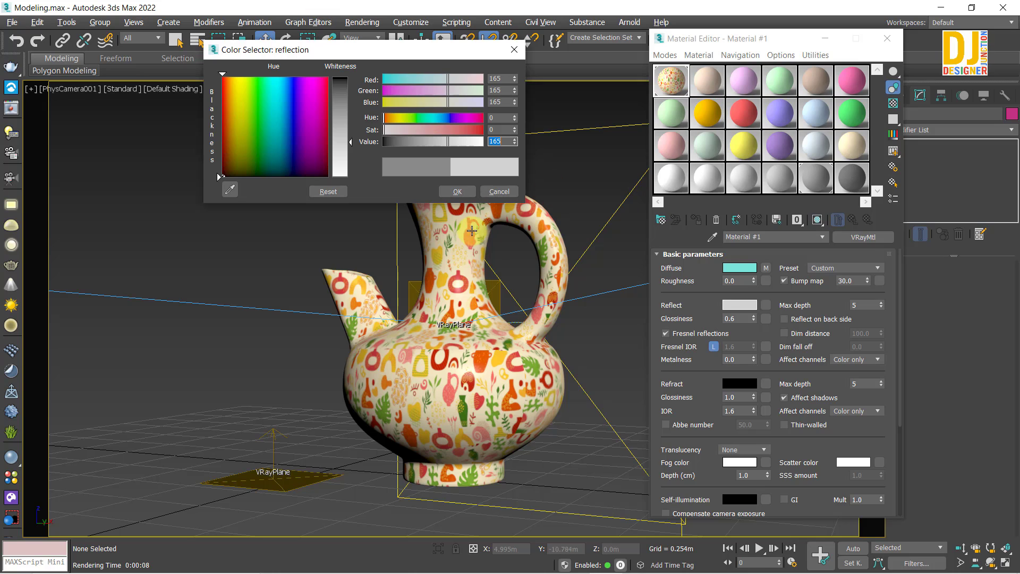
pyautogui.click(438, 206)
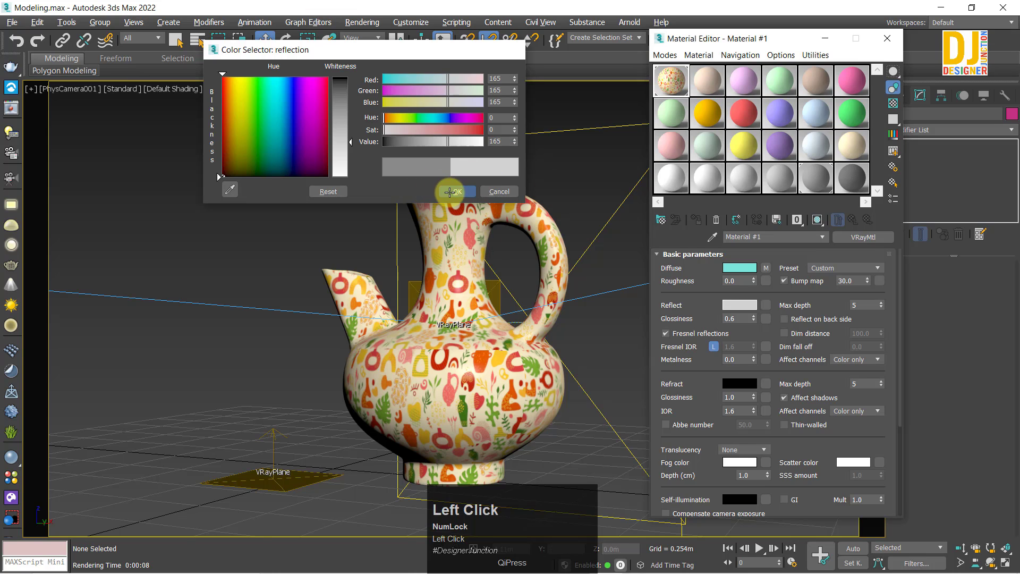
pyautogui.click(450, 190)
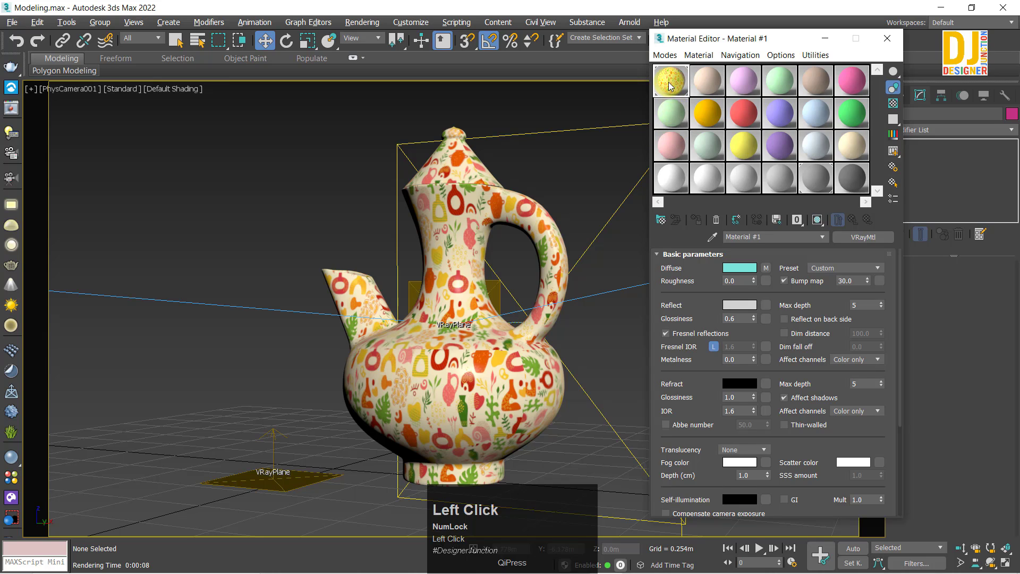
# - Try a light grey refraction colour with value 205 on the pot's patterned material and discard it
pyautogui.click(751, 360)
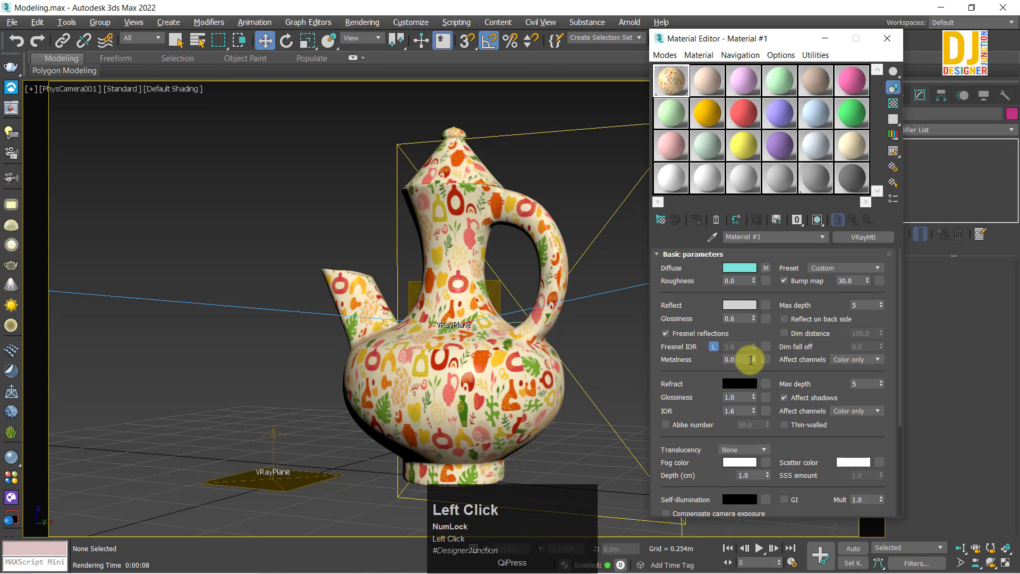
pyautogui.click(736, 387)
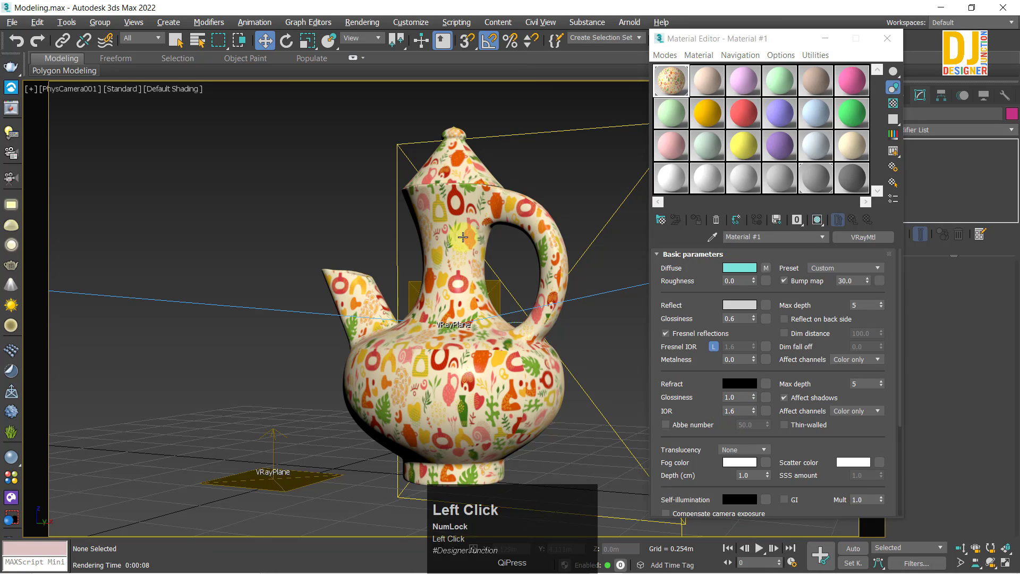
pyautogui.moveTo(335, 86); pyautogui.dragTo(343, 155)
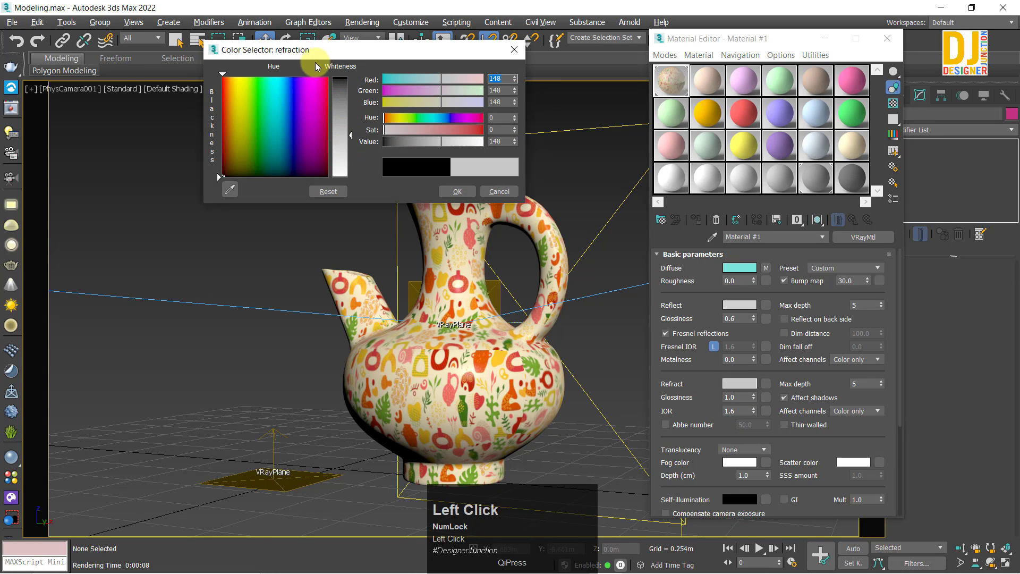
pyautogui.moveTo(276, 53); pyautogui.dragTo(124, 50)
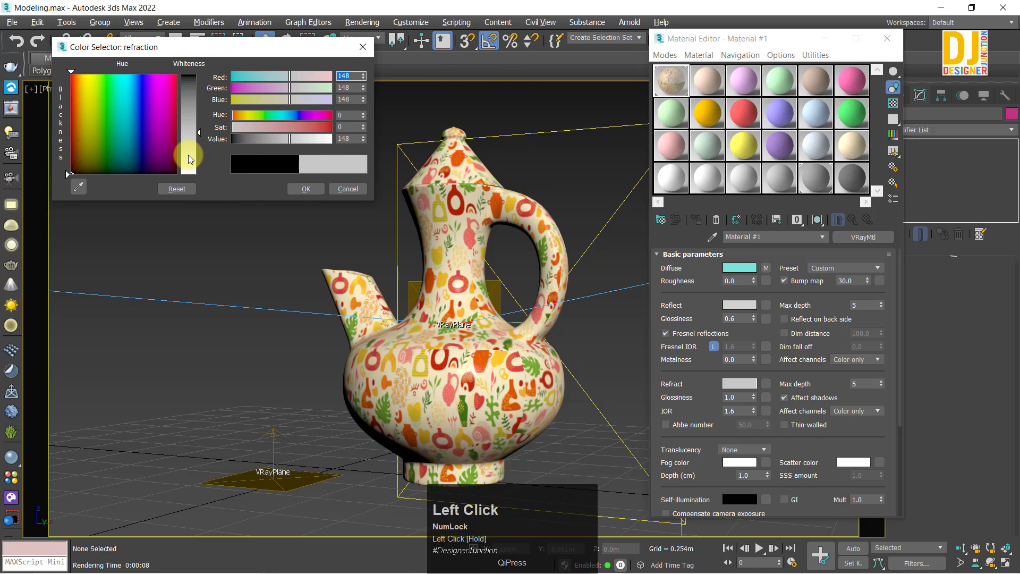
pyautogui.click(188, 155)
pyautogui.hotkey('alt', 'w')
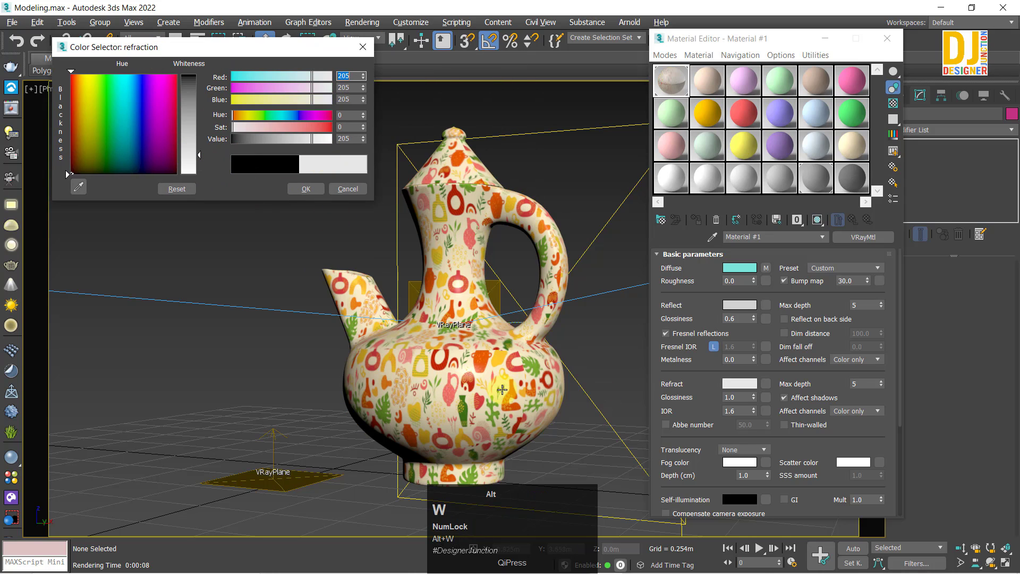
pyautogui.click(248, 243)
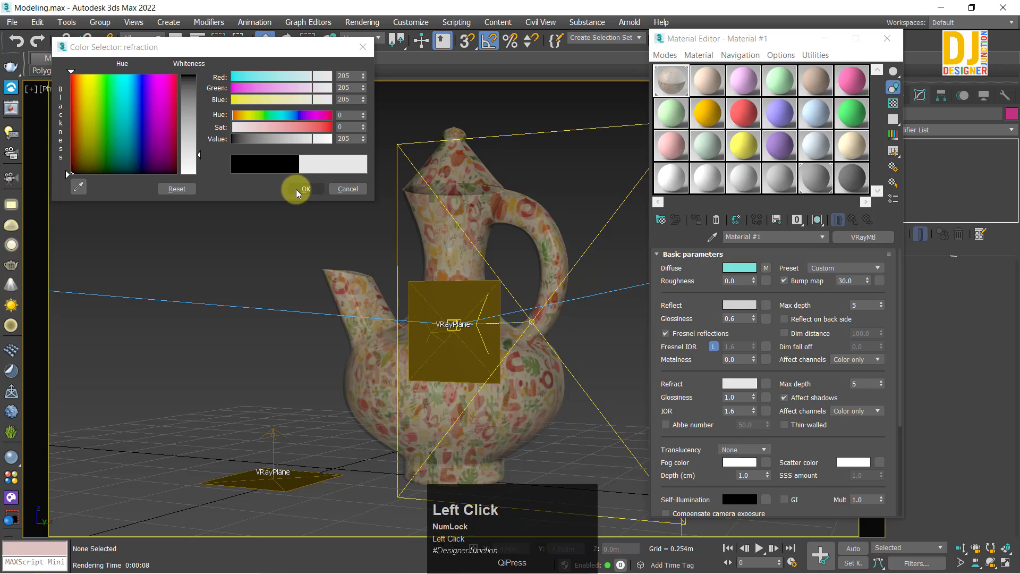
pyautogui.click(363, 47)
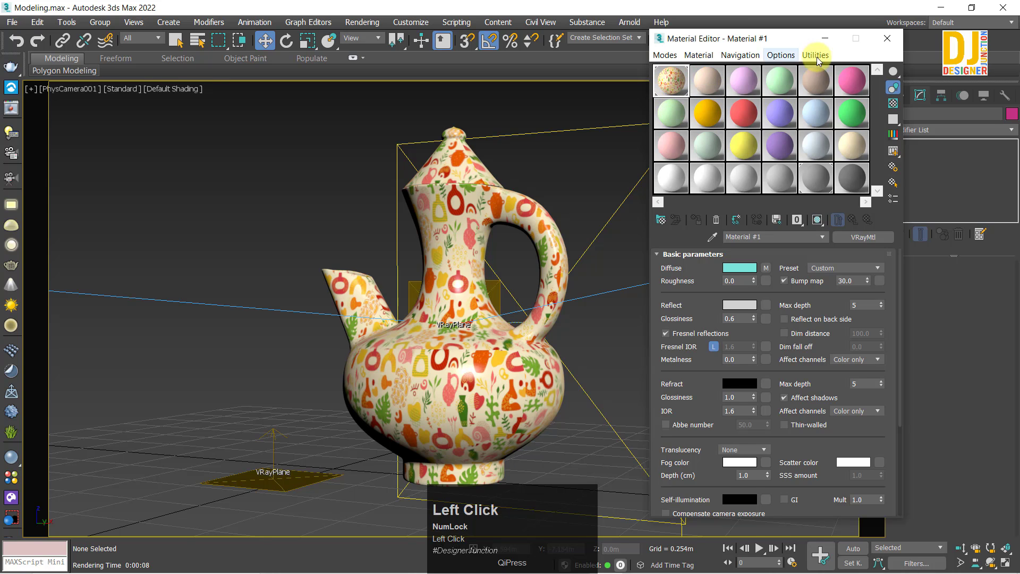
# - Close the material settings and start a production render of the camera view in the V-Ray Frame Buffer
pyautogui.click(888, 38)
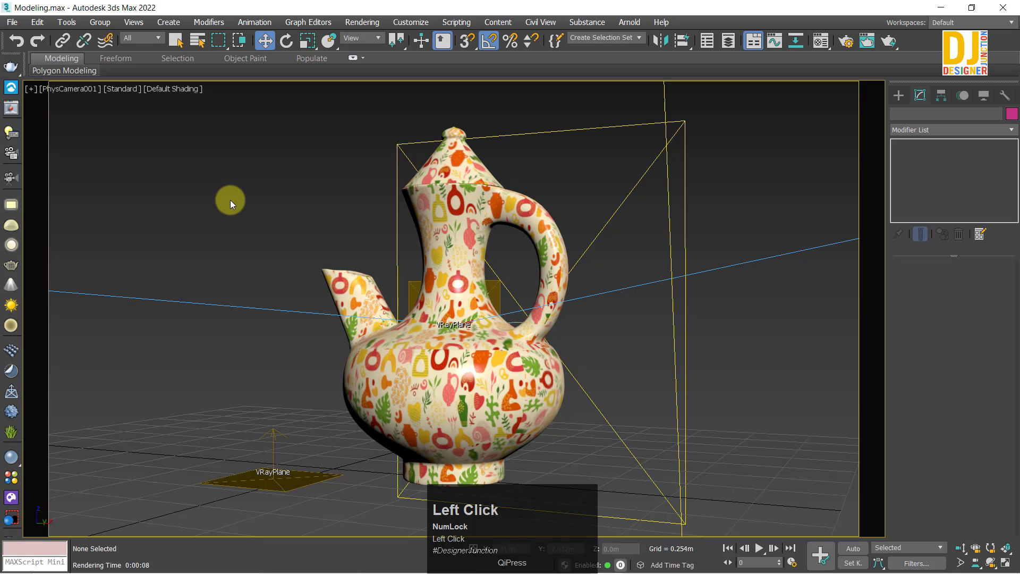
pyautogui.hotkey('shift', 'q')
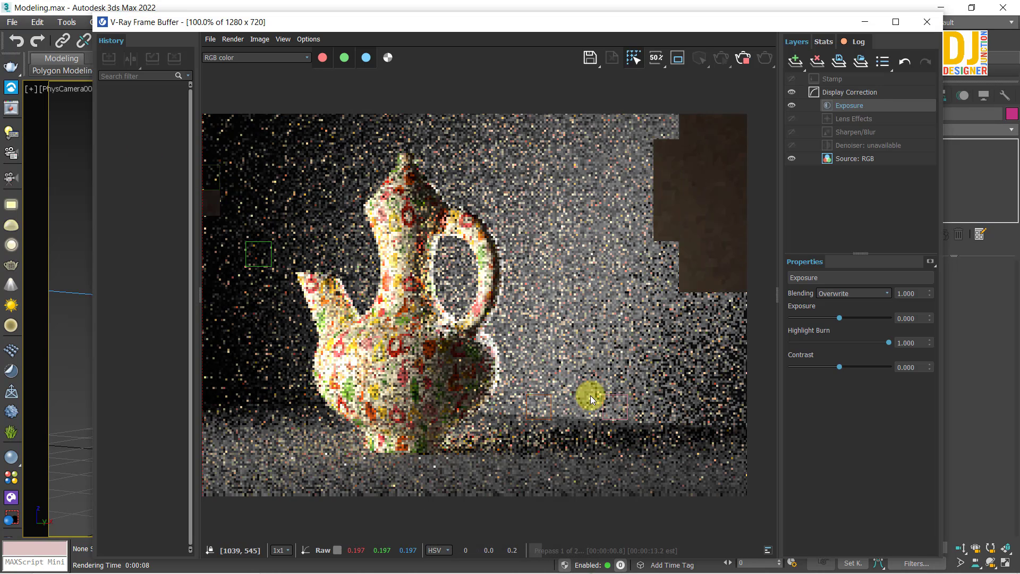
pyautogui.middleClick(446, 333)
pyautogui.scroll(-2, 415, 231)
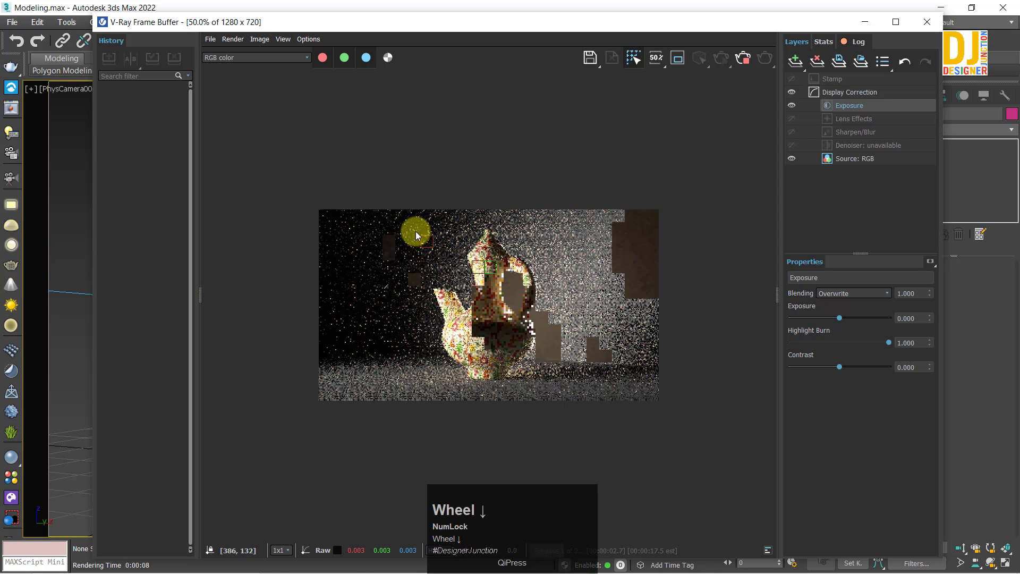
pyautogui.scroll(2, 466, 338)
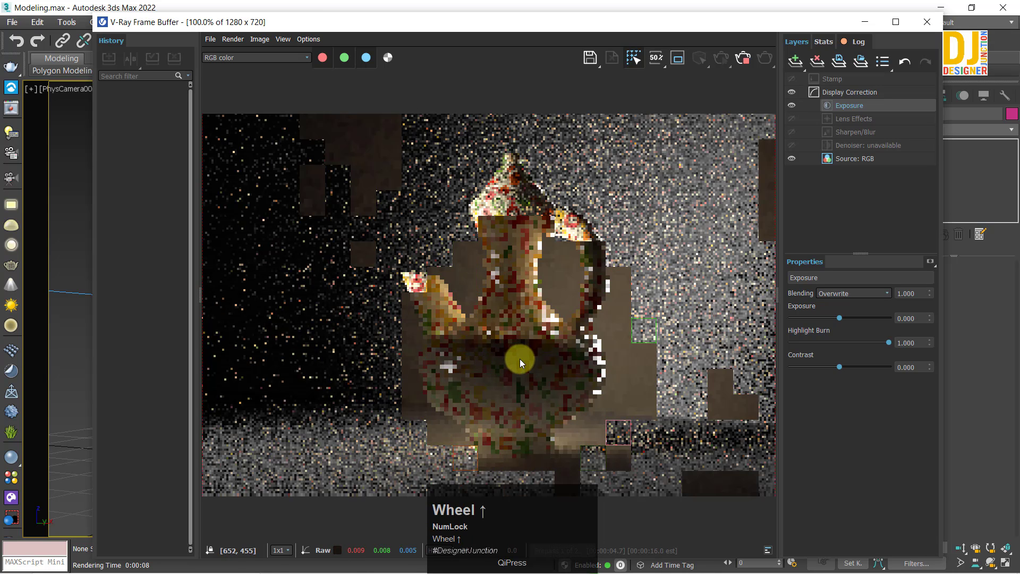
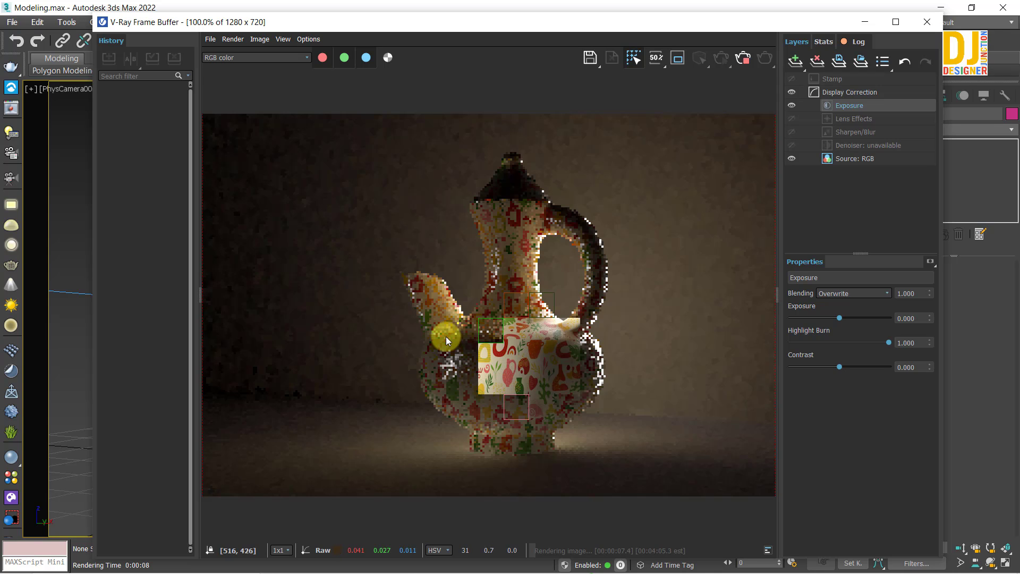
# - Examine the pot's body, neck and lid up close as the render refines
pyautogui.scroll(1, 499, 407)
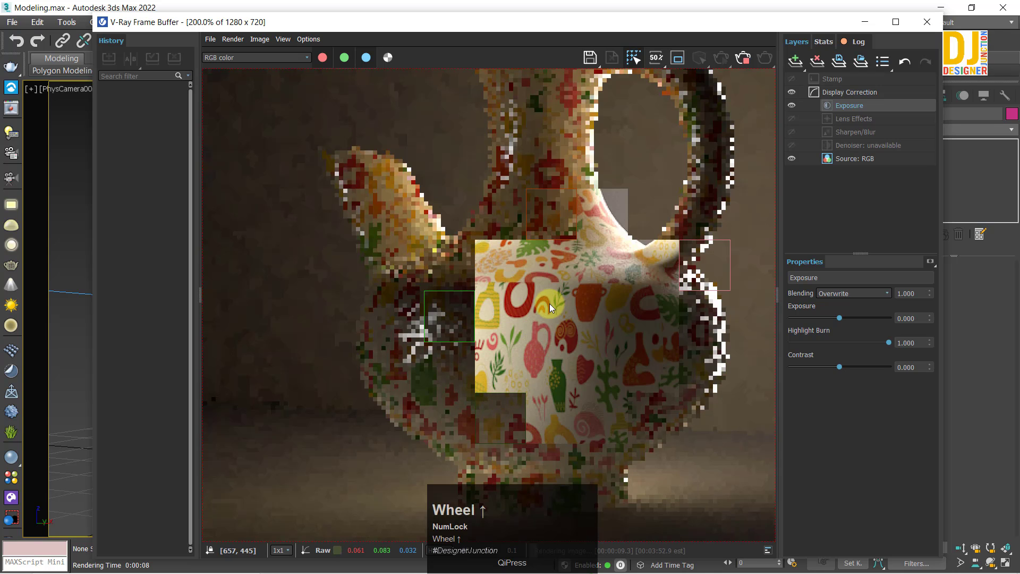
pyautogui.moveTo(550, 304); pyautogui.dragTo(449, 267, button='middle')
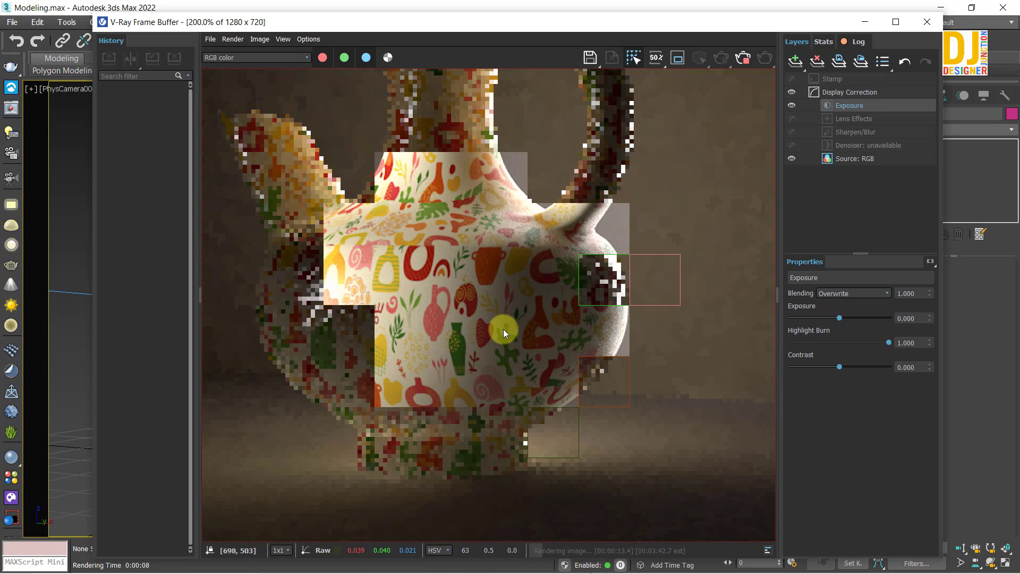
pyautogui.moveTo(502, 331); pyautogui.dragTo(501, 419, button='middle')
pyautogui.moveTo(460, 333); pyautogui.dragTo(461, 354, button='middle')
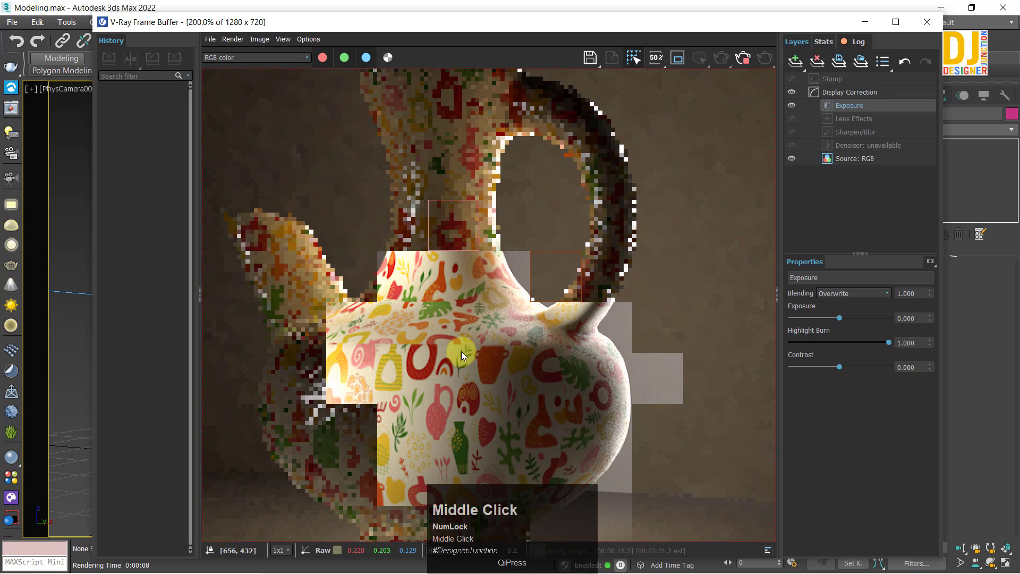
pyautogui.scroll(-1, 460, 348)
pyautogui.scroll(1, 382, 343)
pyautogui.scroll(-1, 382, 343)
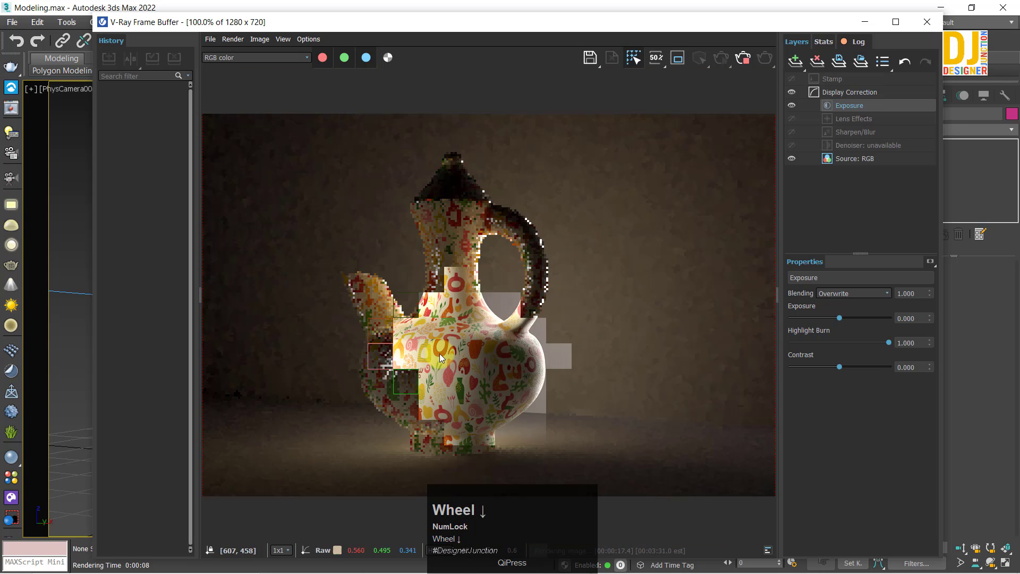
pyautogui.scroll(1, 522, 334)
pyautogui.moveTo(392, 261); pyautogui.dragTo(436, 388, button='middle')
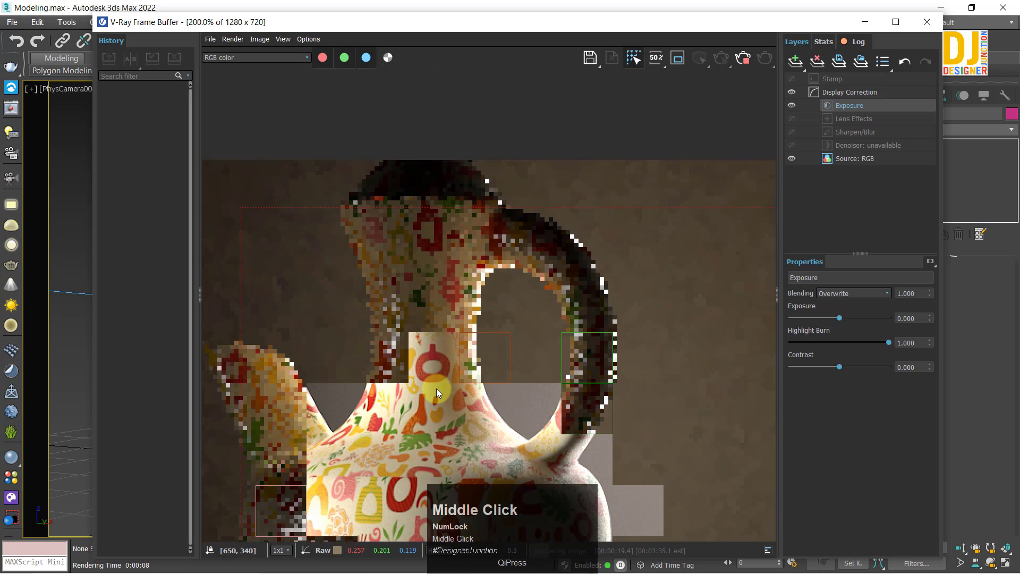
pyautogui.scroll(-1, 426, 330)
pyautogui.scroll(1, 430, 182)
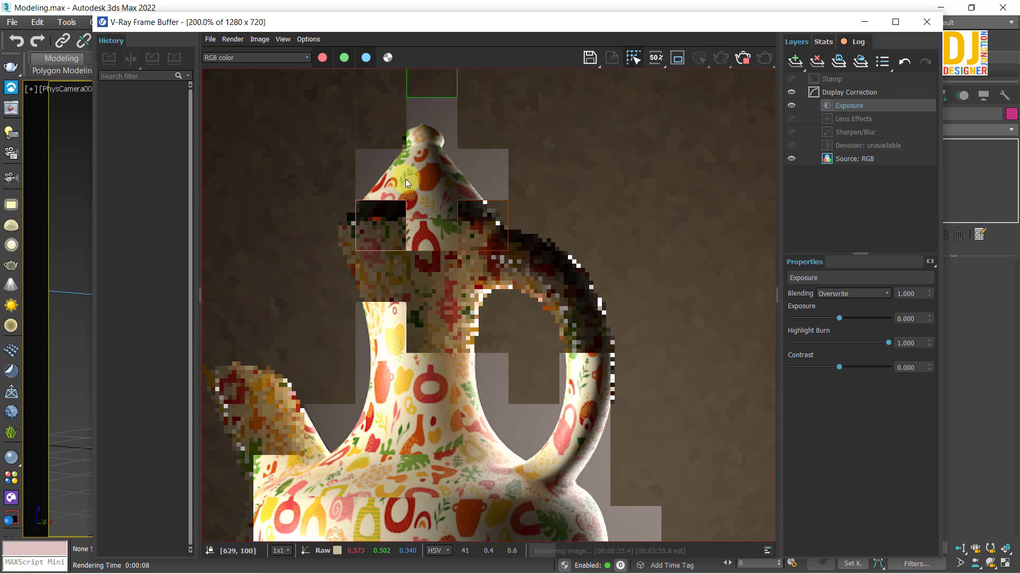
pyautogui.scroll(-1, 397, 210)
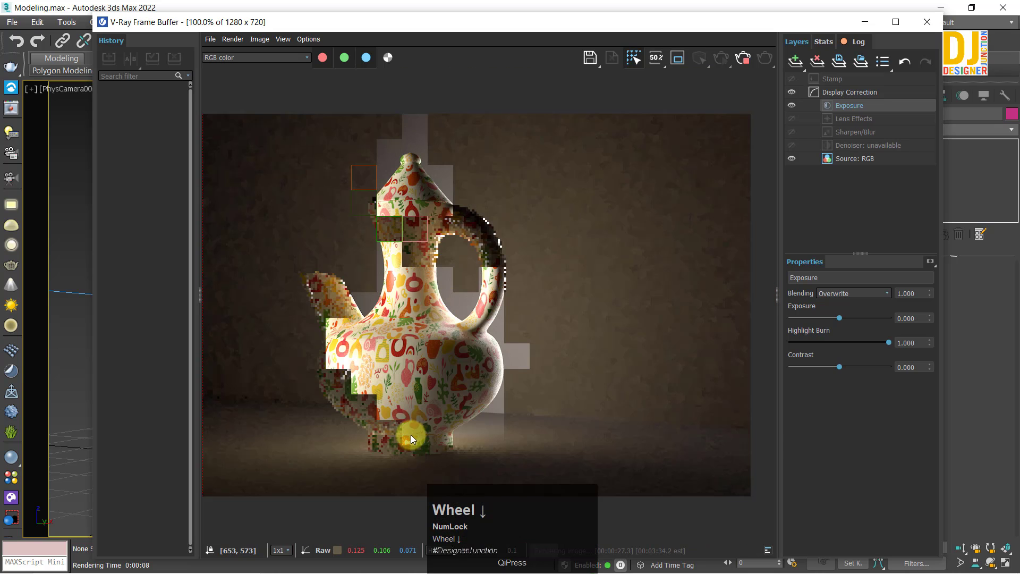
# - Examine the lighting and reflections on the rendered pot's belly, spout and handle
pyautogui.moveTo(410, 314); pyautogui.dragTo(427, 290, button='middle')
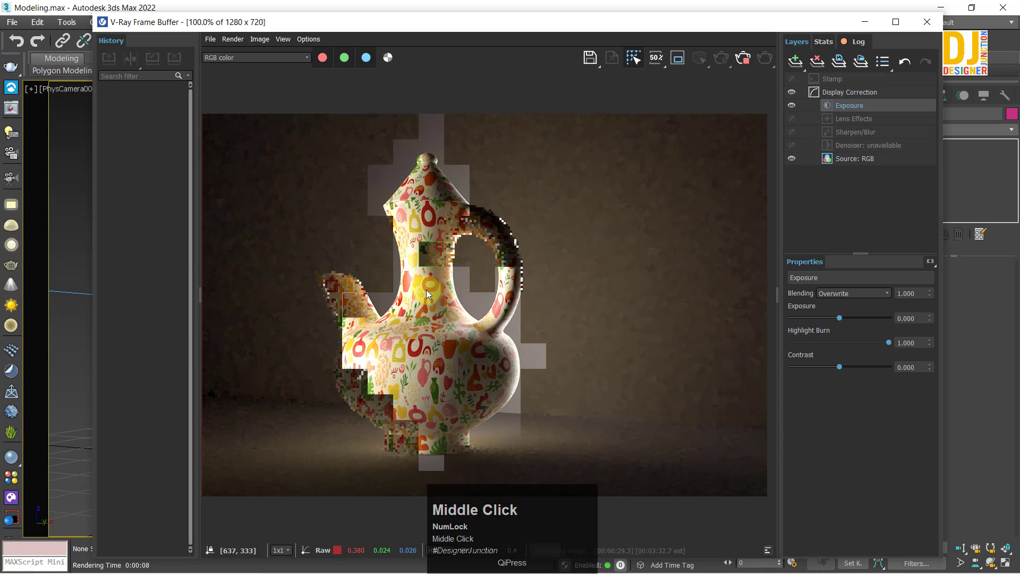
pyautogui.scroll(1, 415, 404)
pyautogui.scroll(-1, 447, 320)
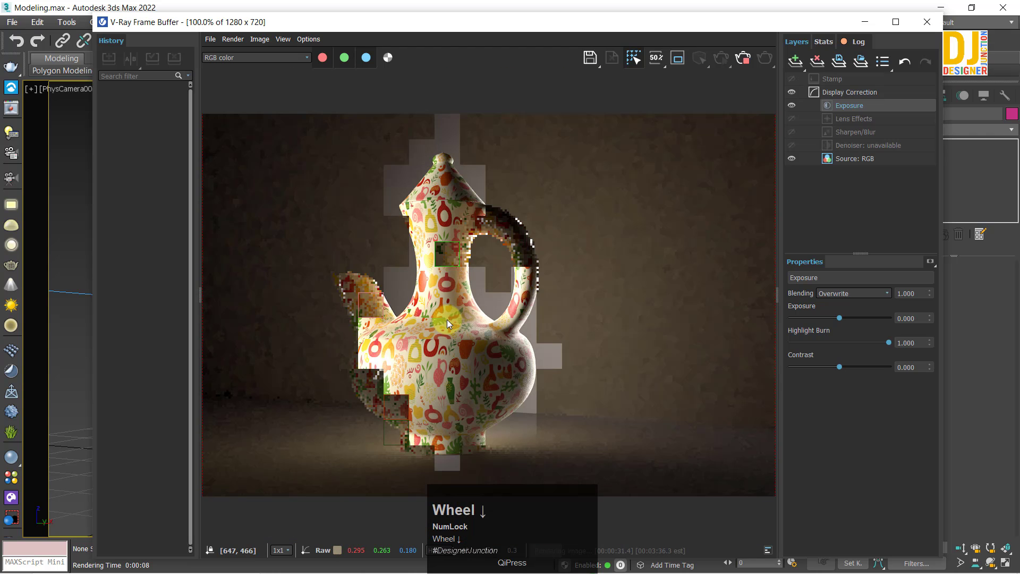
pyautogui.scroll(1, 375, 375)
pyautogui.scroll(-1, 375, 376)
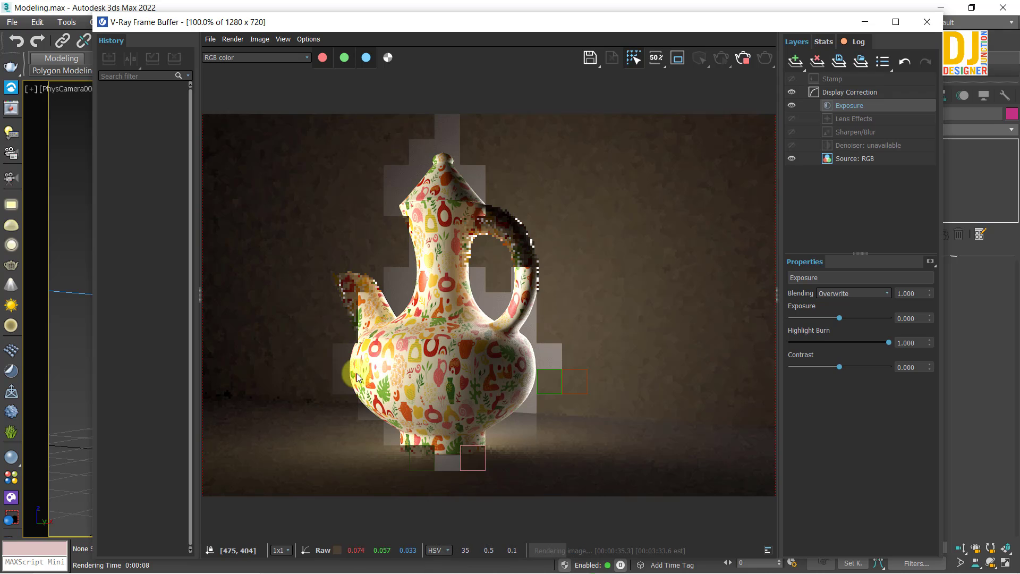
pyautogui.scroll(1, 476, 310)
pyautogui.scroll(-1, 458, 338)
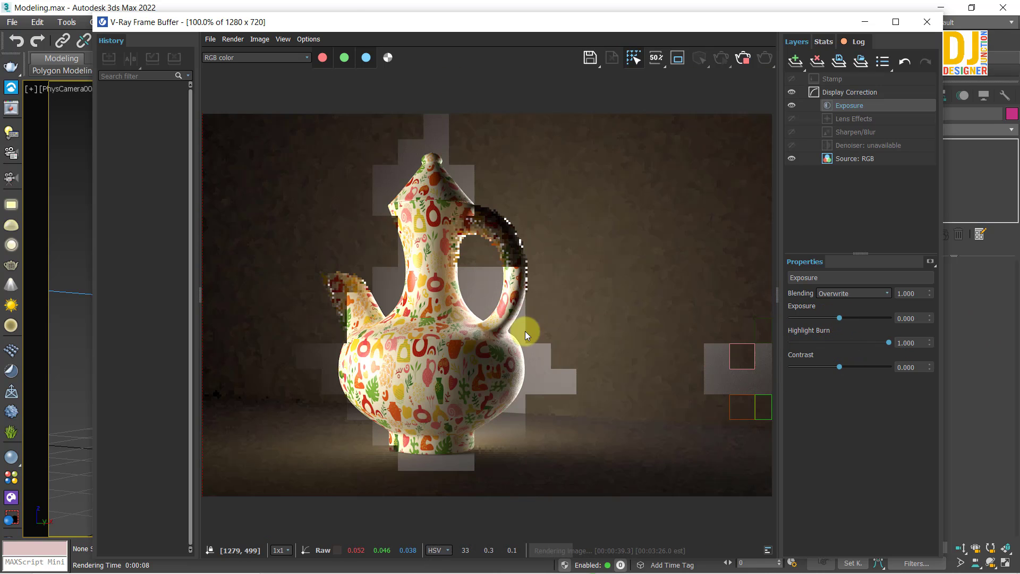
pyautogui.scroll(1, 345, 316)
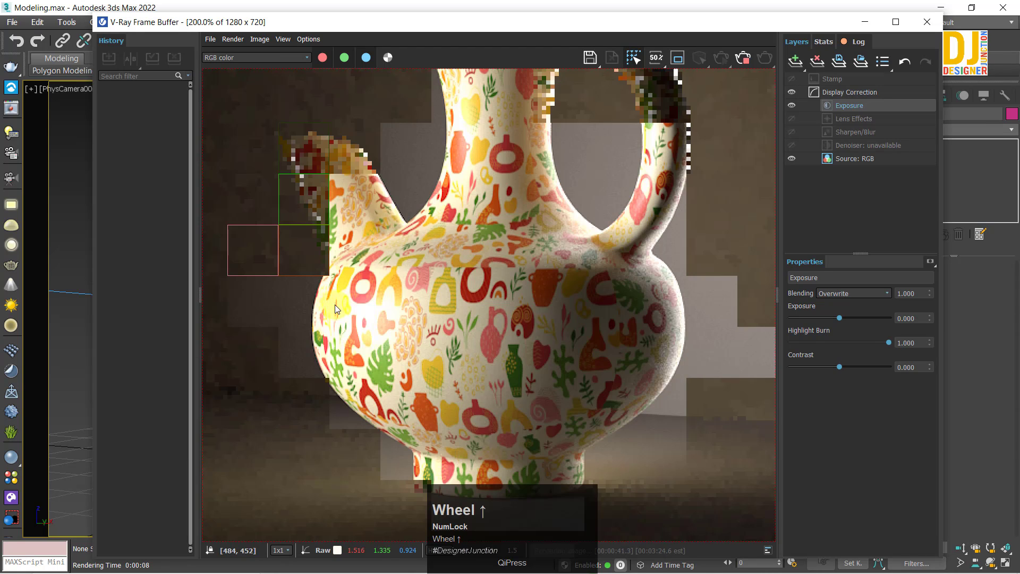
pyautogui.moveTo(336, 283); pyautogui.dragTo(333, 318, button='middle')
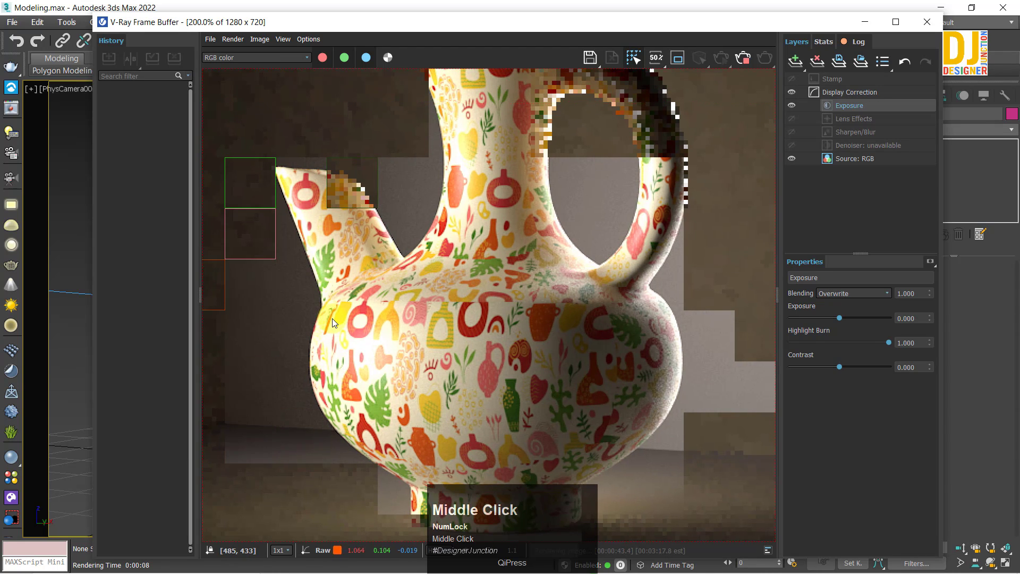
pyautogui.moveTo(470, 276); pyautogui.dragTo(384, 303, button='middle')
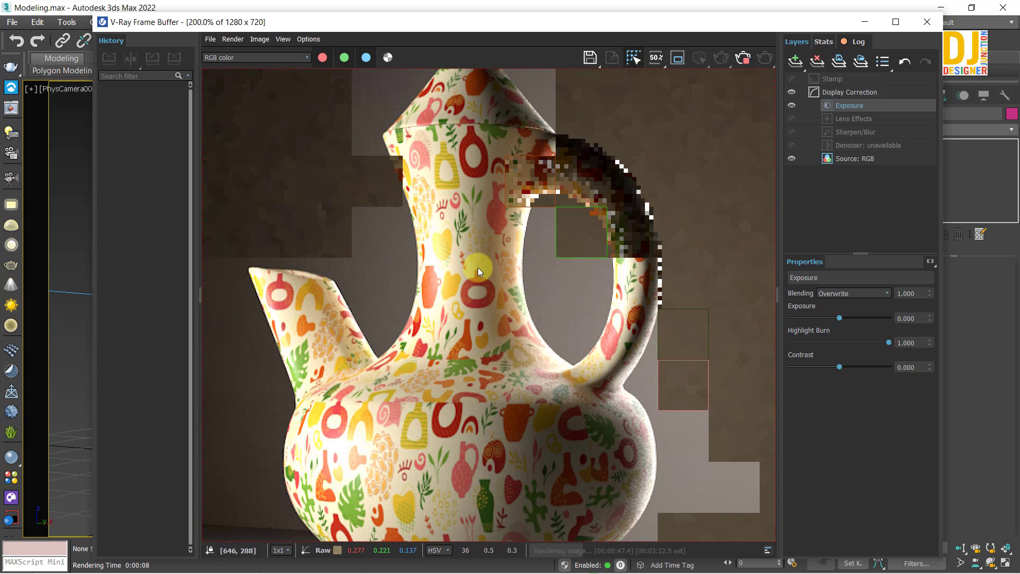
pyautogui.scroll(-1, 585, 261)
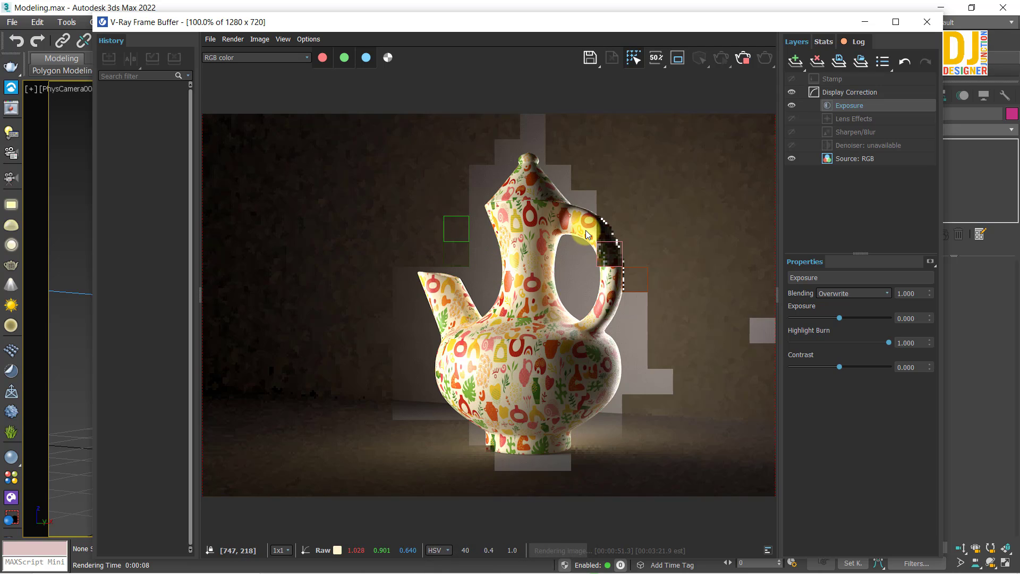
pyautogui.scroll(1, 587, 235)
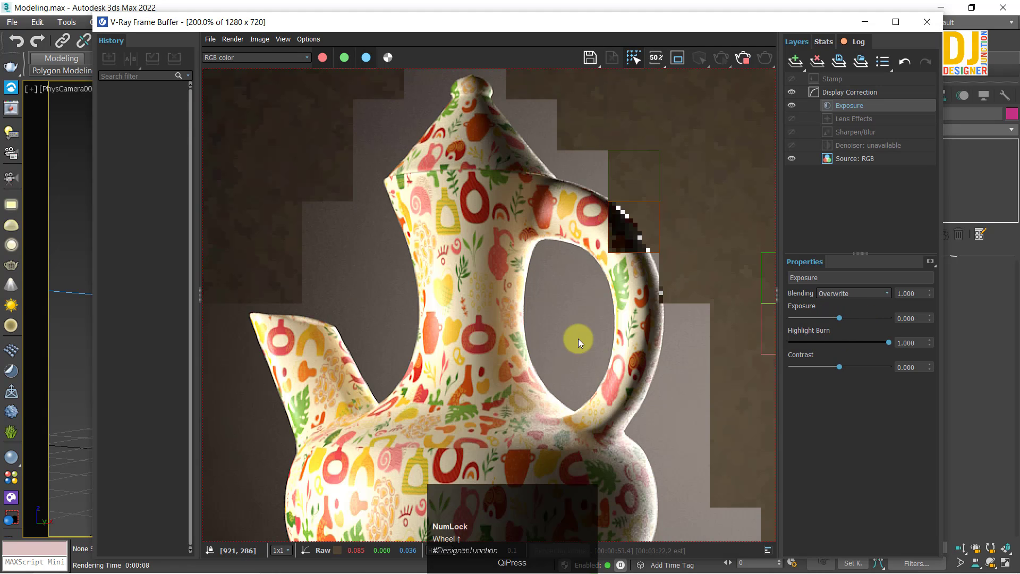
pyautogui.scroll(-1, 499, 309)
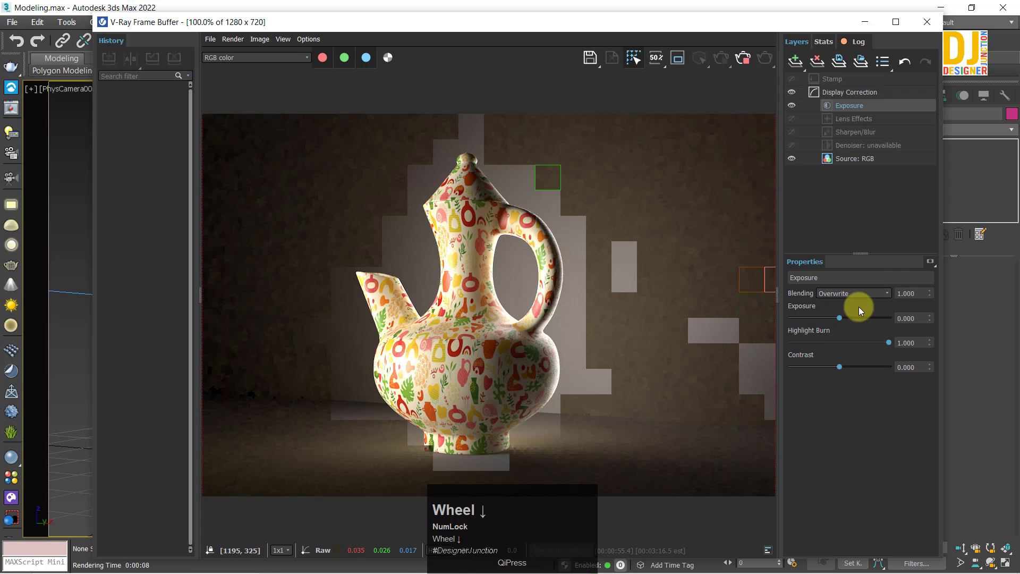
# - Darken the rendered image by lowering the display correction's exposure to -0.838
pyautogui.moveTo(840, 317); pyautogui.dragTo(821, 321)
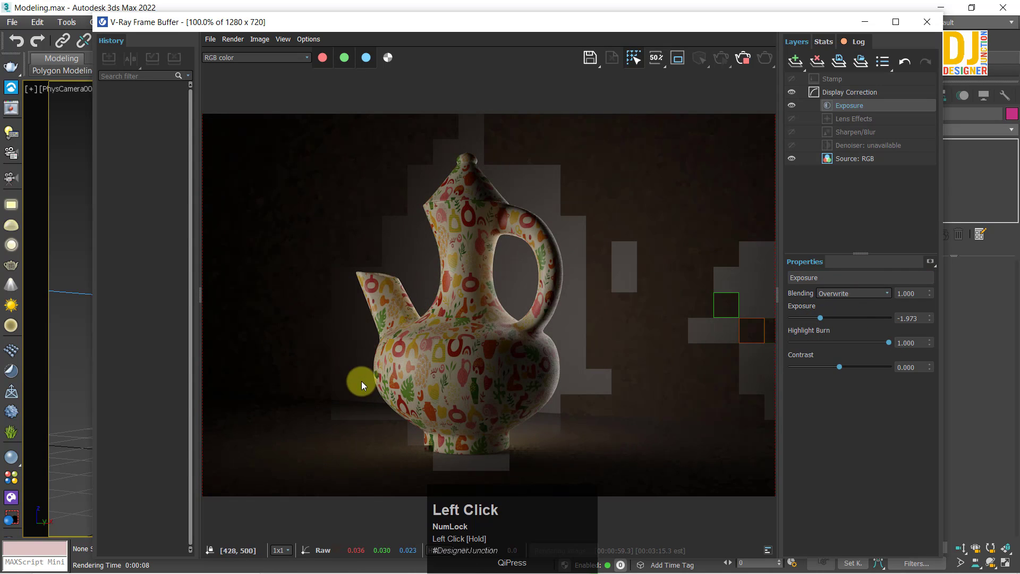
pyautogui.scroll(2, 453, 368)
pyautogui.moveTo(706, 339); pyautogui.dragTo(487, 186, button='middle')
pyautogui.moveTo(923, 318); pyautogui.dragTo(832, 321)
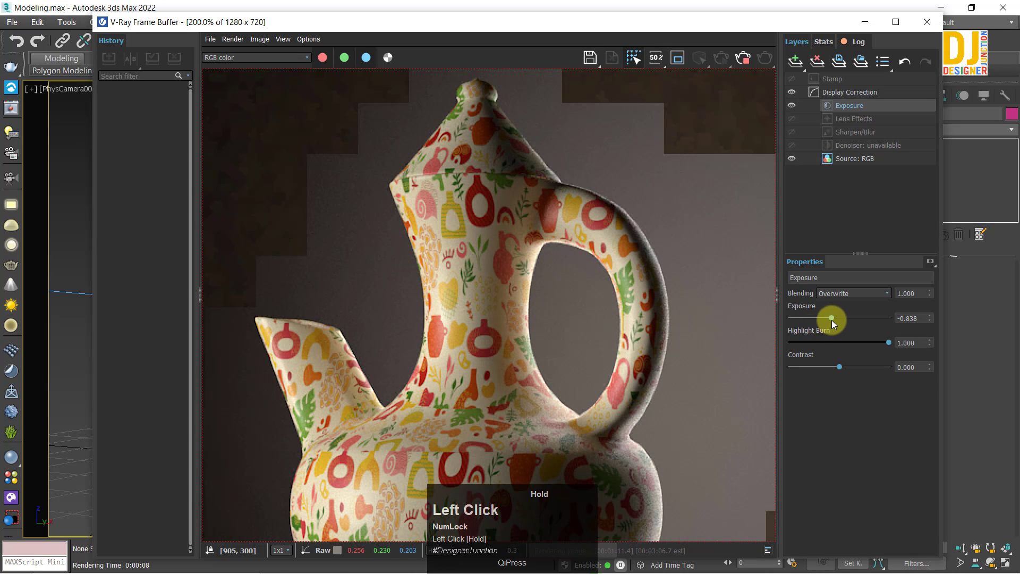
# - Examine the darkened render as a whole and the pot's neck, spout, handle and belly up close
pyautogui.scroll(-3, 477, 244)
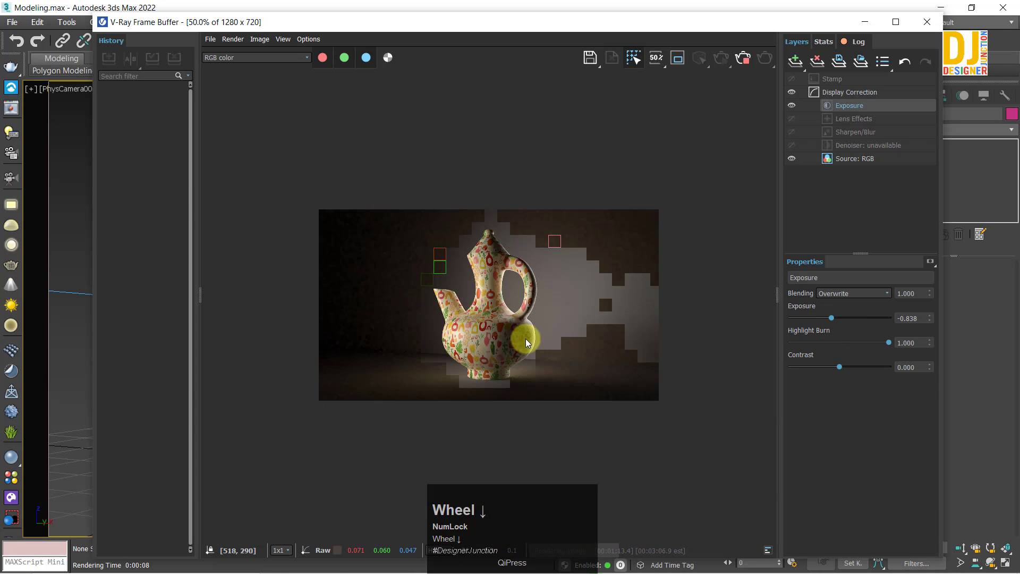
pyautogui.scroll(1, 525, 339)
pyautogui.scroll(1, 487, 357)
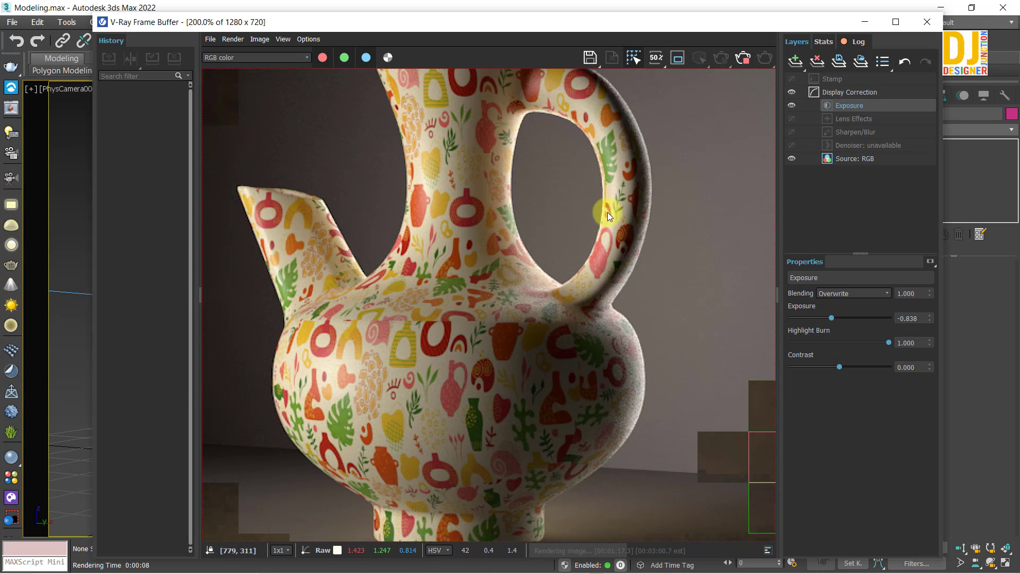
pyautogui.moveTo(607, 212); pyautogui.dragTo(591, 346, button='middle')
pyautogui.scroll(-1, 399, 301)
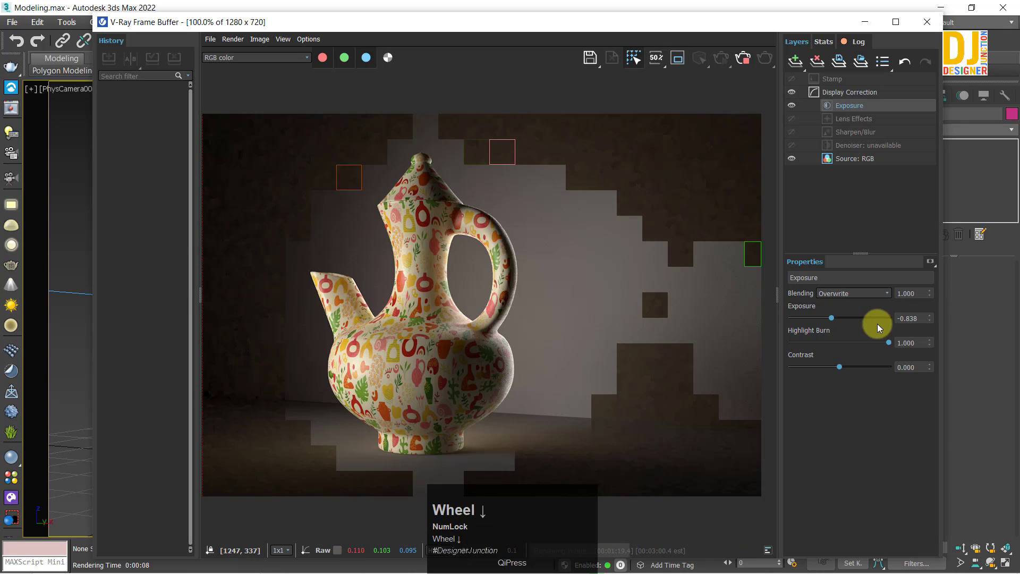
pyautogui.click(917, 318)
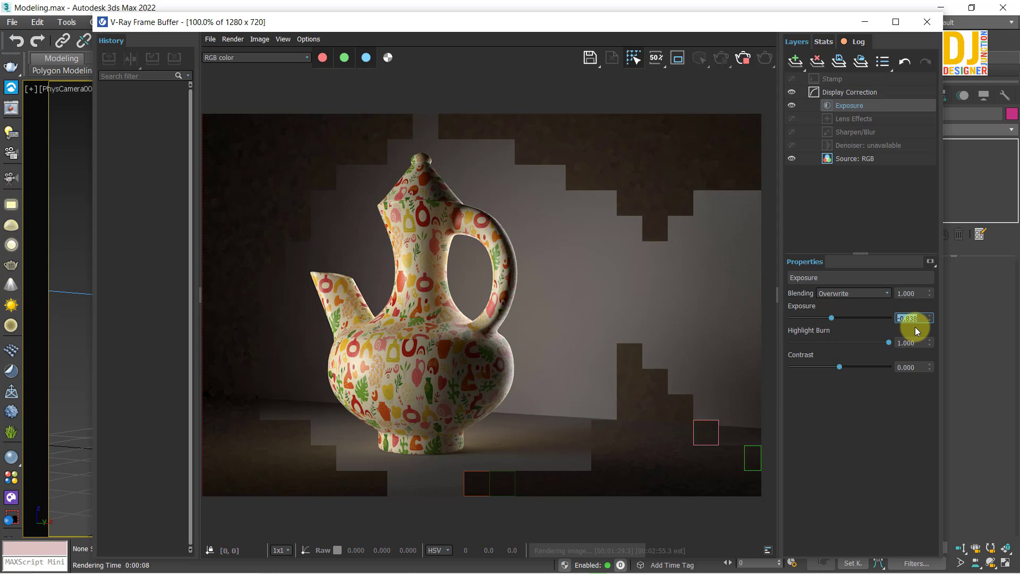
pyautogui.scroll(2, 451, 346)
pyautogui.moveTo(482, 298); pyautogui.dragTo(511, 337, button='middle')
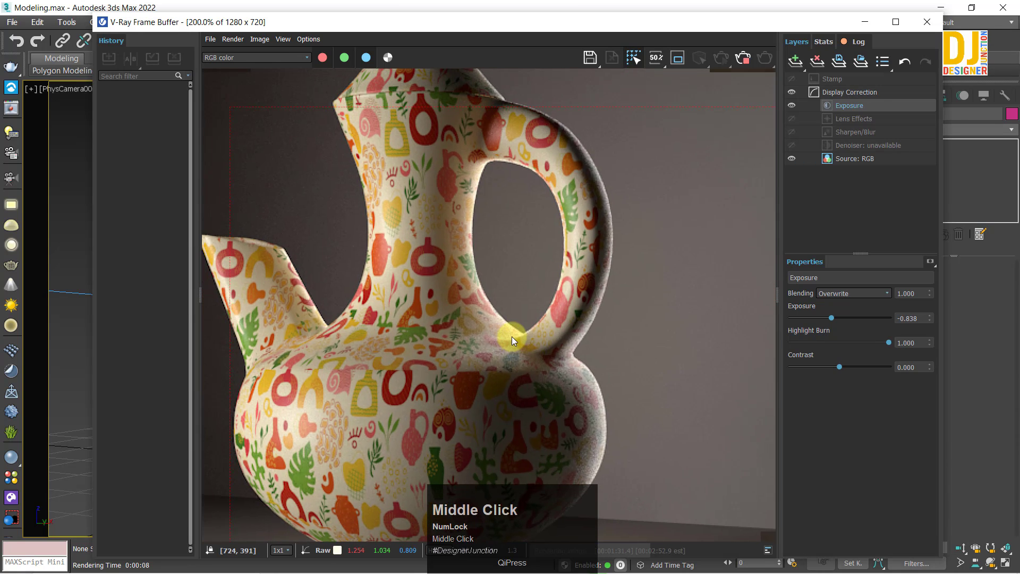
pyautogui.scroll(-2, 496, 317)
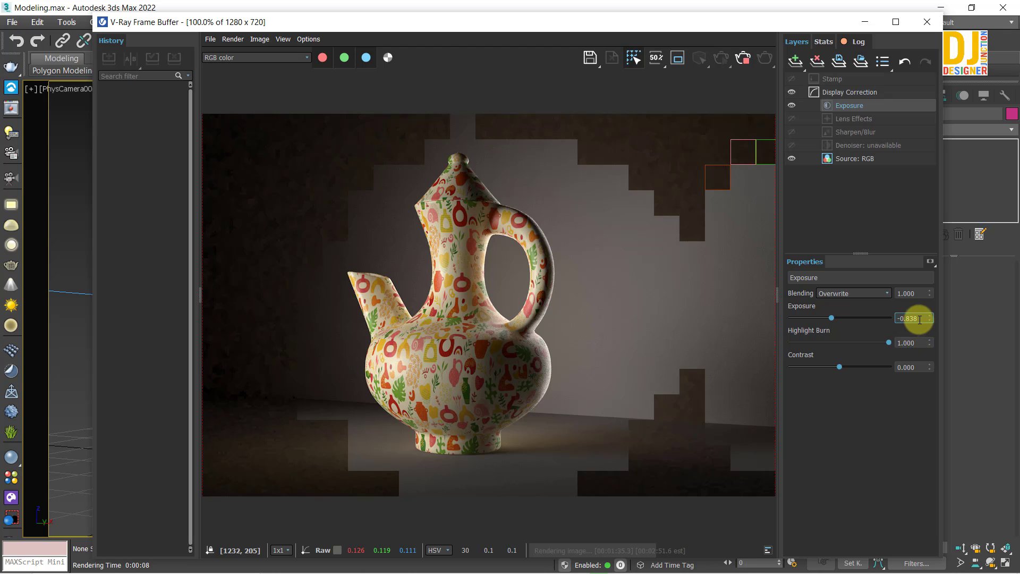
# - Set the display correction's exposure to 0 and close the V-Ray Frame Buffer
pyautogui.moveTo(916, 318); pyautogui.dragTo(878, 314)
pyautogui.write('0')
pyautogui.press('Return')
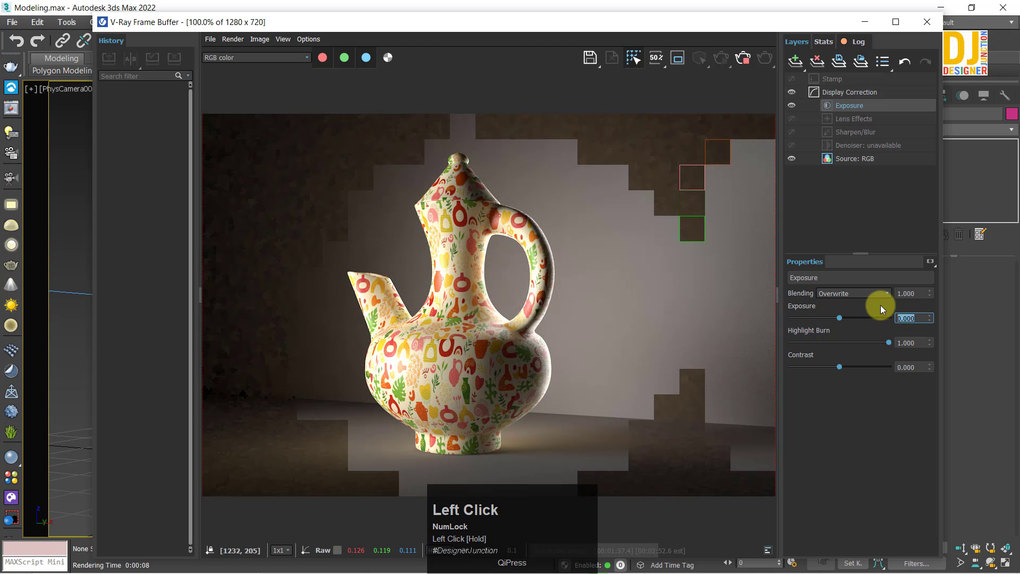
pyautogui.click(926, 23)
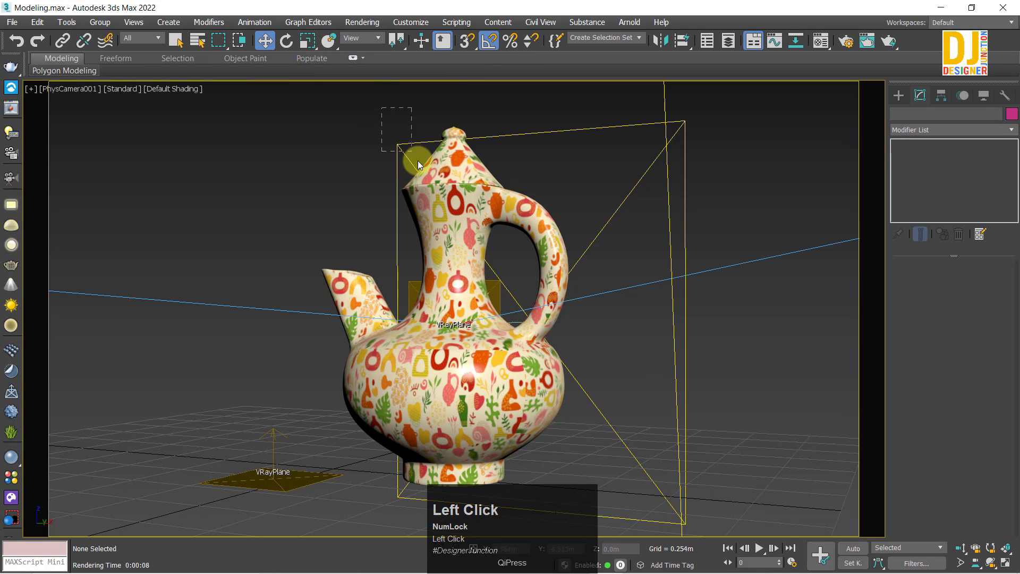
# - Set the multiplier of the large upright plane light beside the pot to 2.0, leaving nothing selected
pyautogui.moveTo(418, 158); pyautogui.dragTo(420, 160)
pyautogui.moveTo(493, 113); pyautogui.dragTo(534, 159)
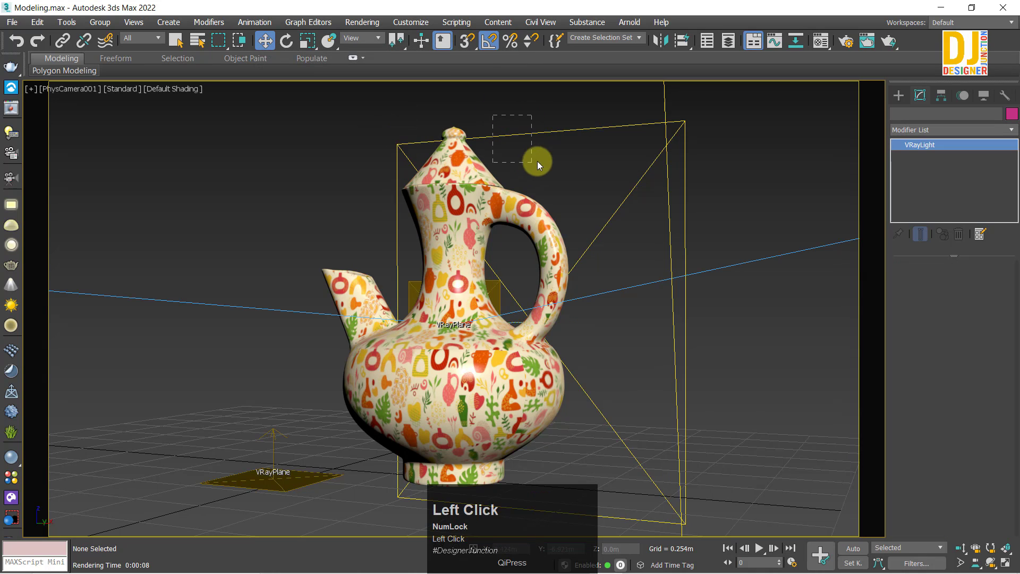
pyautogui.moveTo(365, 119); pyautogui.dragTo(416, 170)
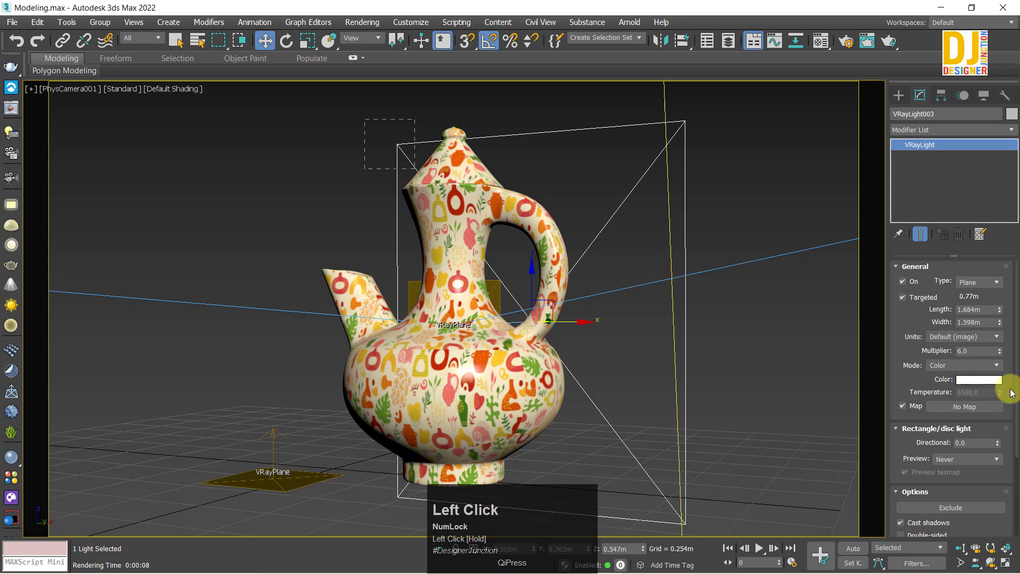
pyautogui.click(969, 361)
pyautogui.click(978, 350)
pyautogui.moveTo(977, 351); pyautogui.dragTo(908, 359)
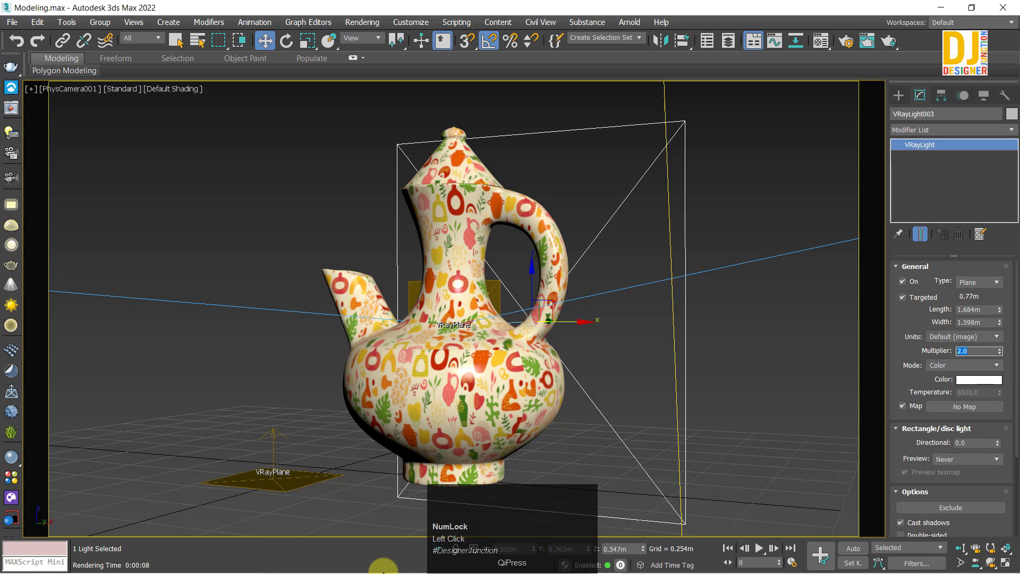
pyautogui.click(336, 174)
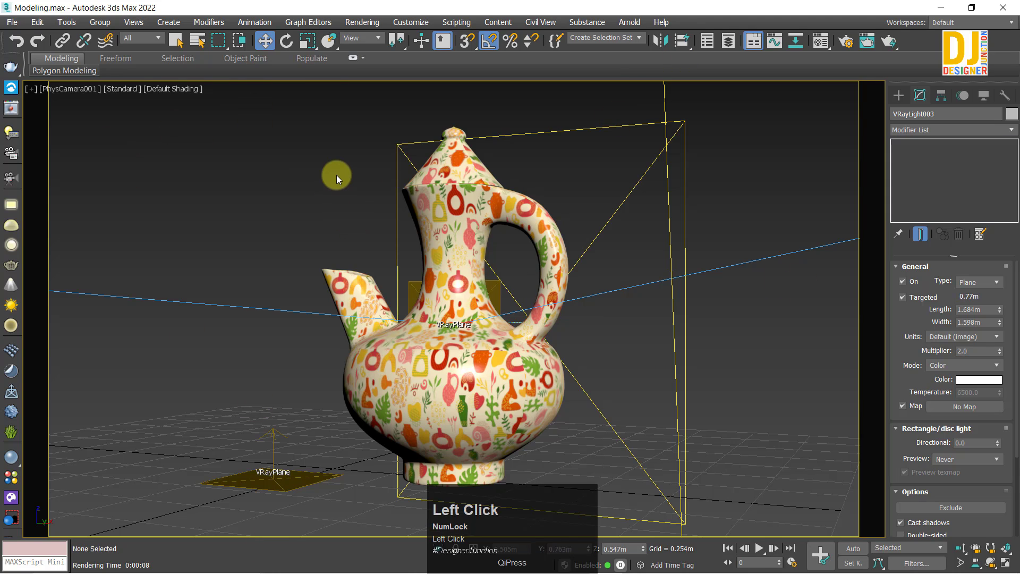
# - In the render setup, set the bucket image sampler's noise threshold to 0.001 and its max subdivs to 6
pyautogui.click(846, 41)
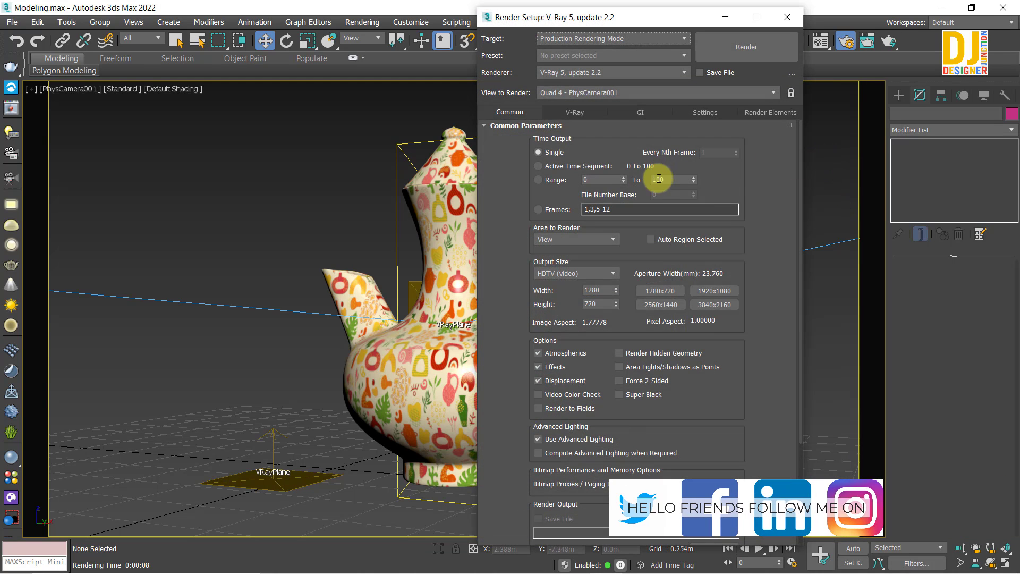
pyautogui.click(573, 112)
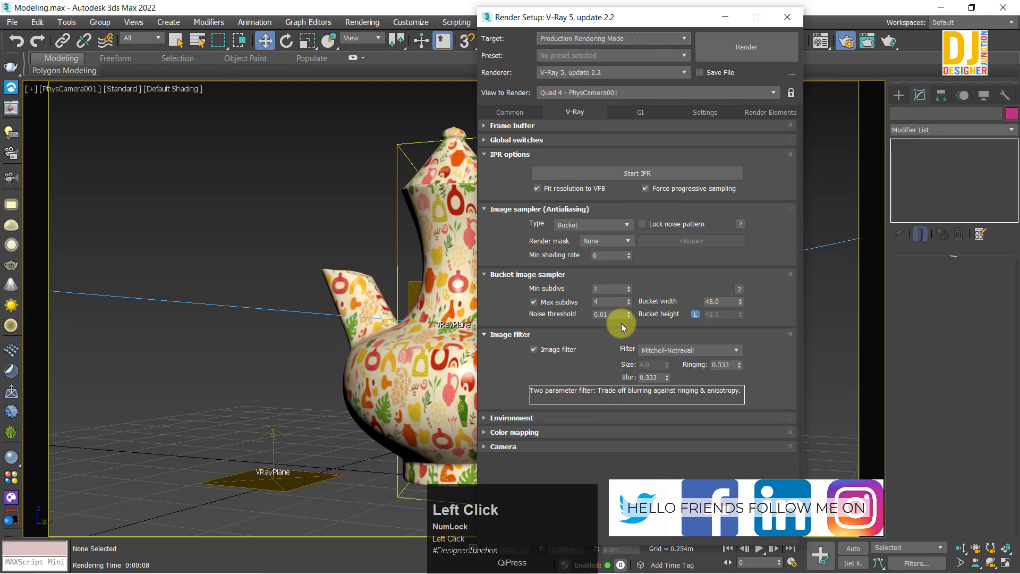
pyautogui.moveTo(616, 319); pyautogui.dragTo(565, 308)
pyautogui.write('.00')
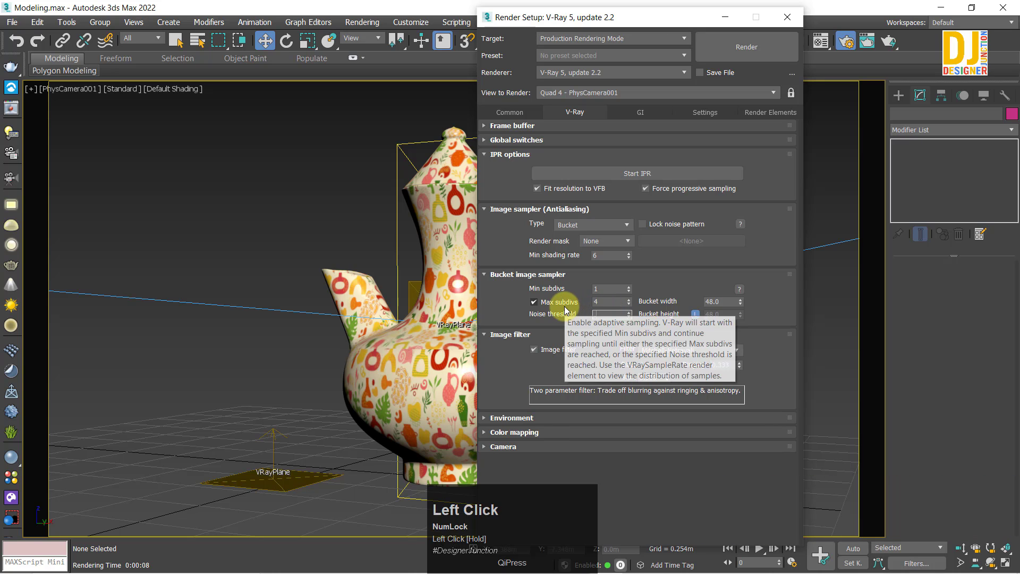
pyautogui.press('Return')
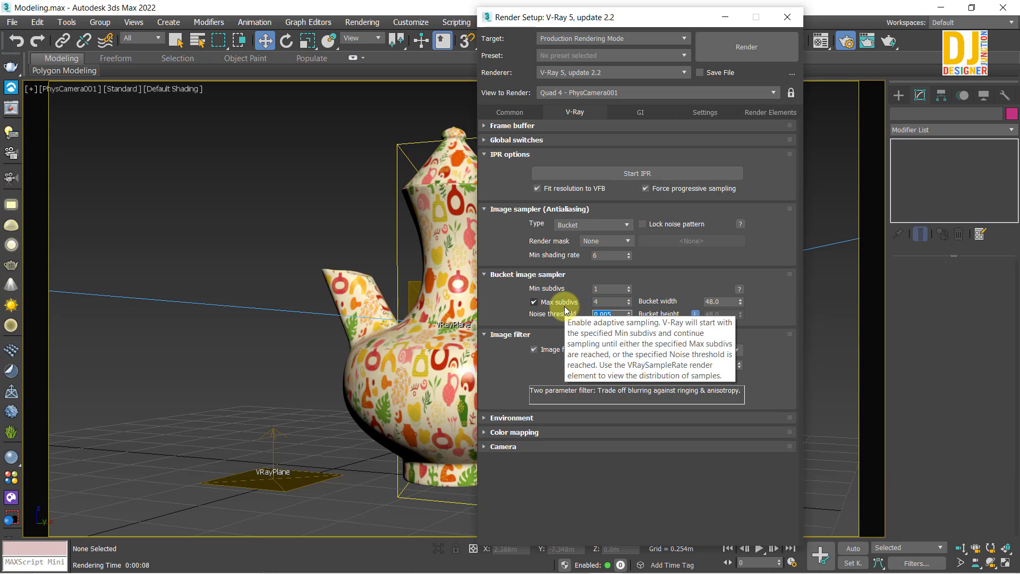
pyautogui.write('.00')
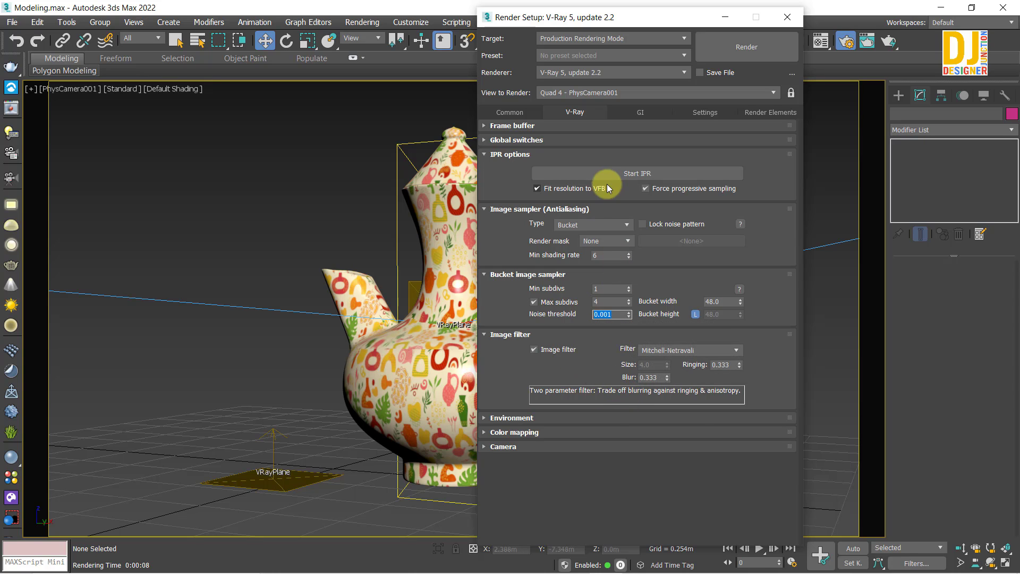
pyautogui.click(598, 303)
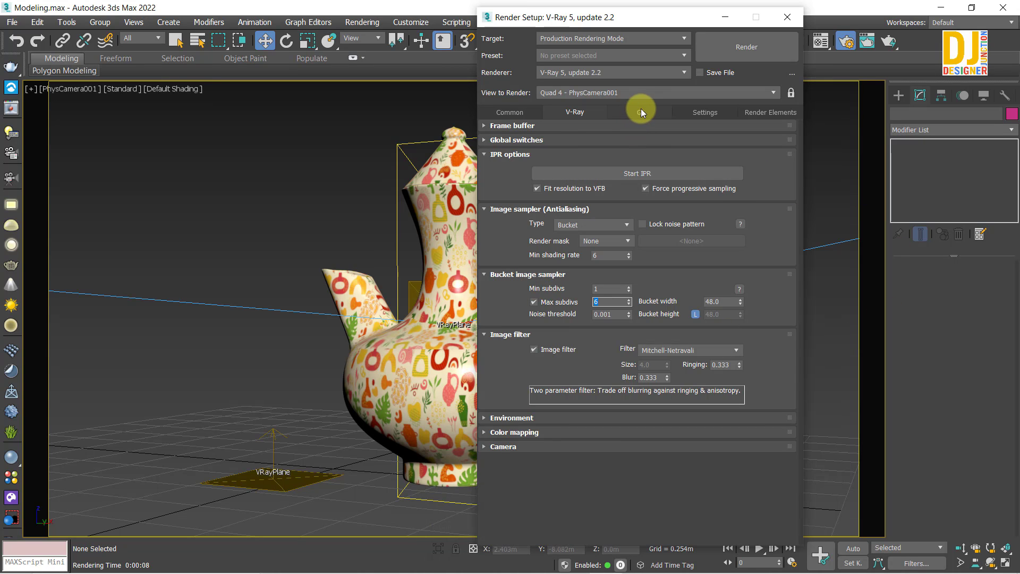
pyautogui.click(641, 111)
pyautogui.click(574, 112)
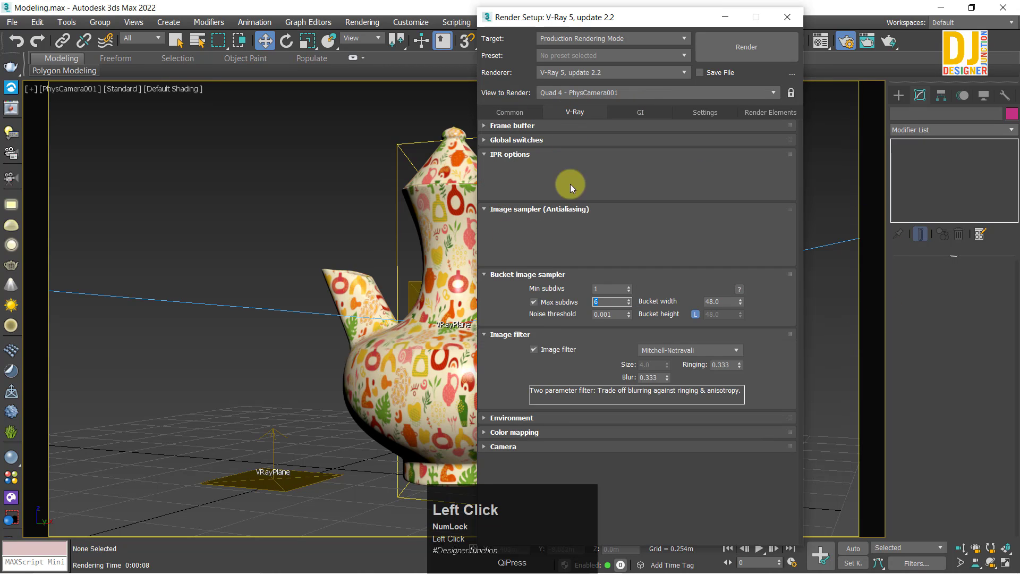
pyautogui.click(550, 418)
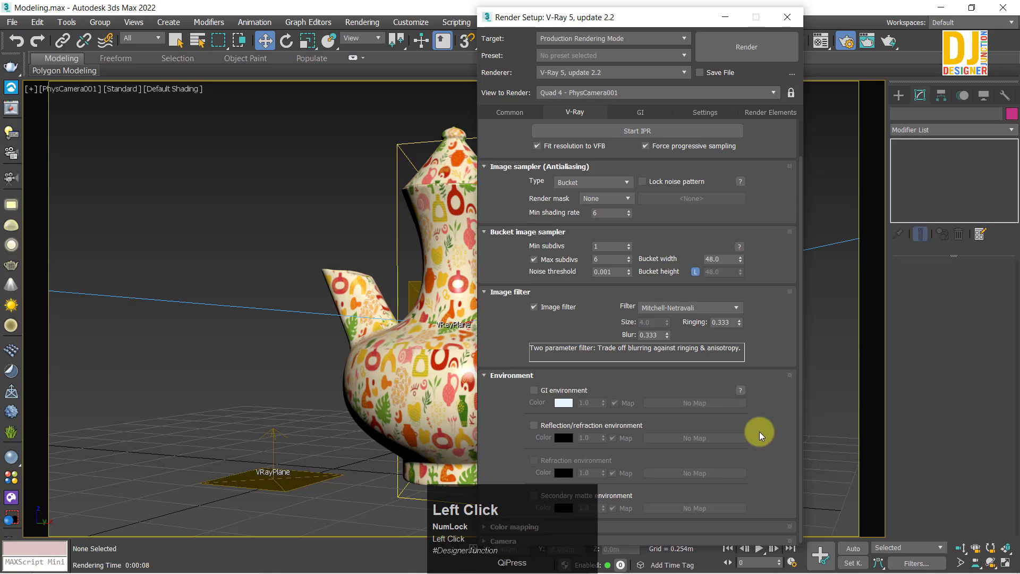
pyautogui.click(512, 376)
# - Set the light cache subdivs to 500 and choose a different preset for the irradiance map
pyautogui.click(644, 112)
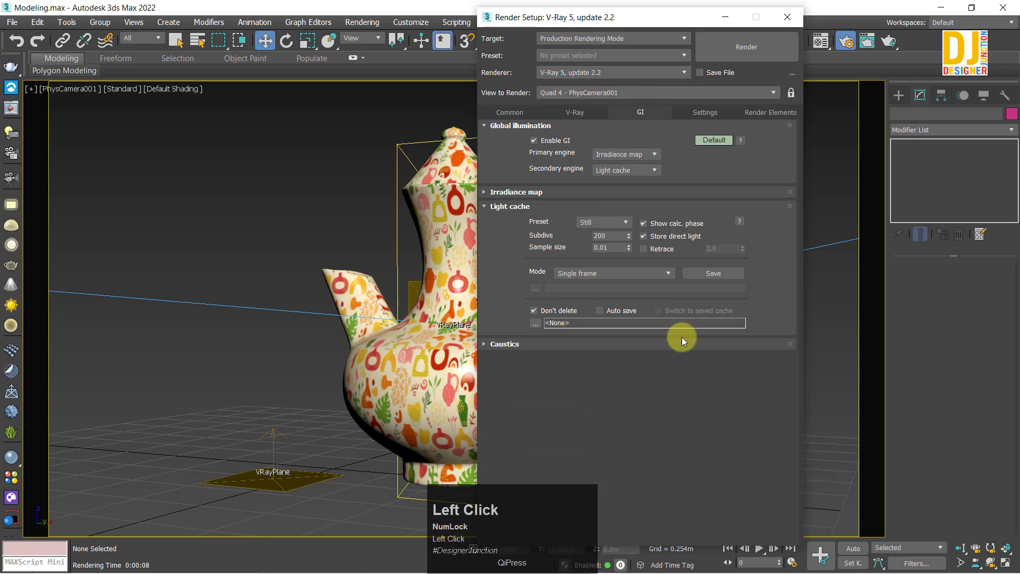
pyautogui.click(587, 346)
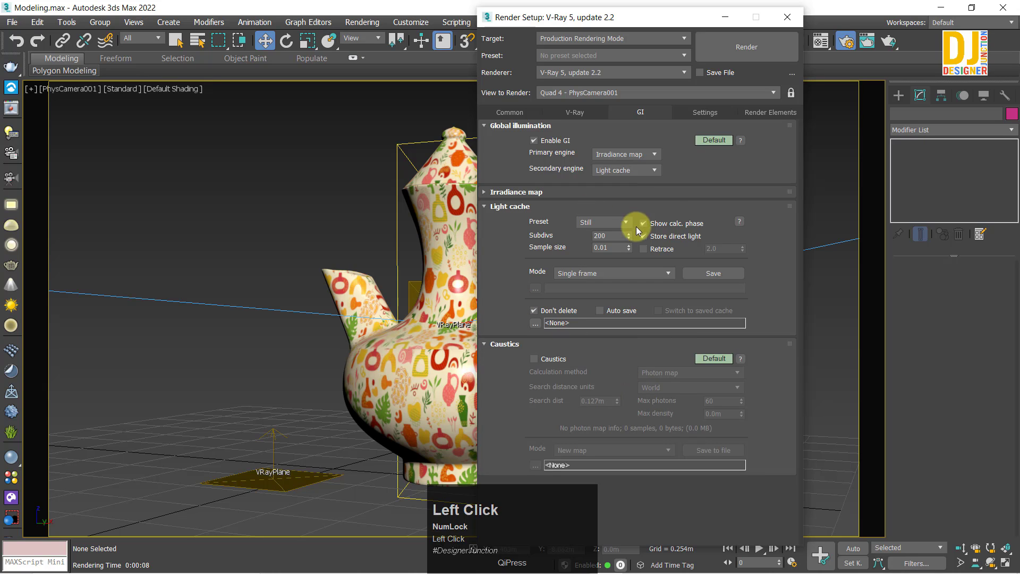
pyautogui.moveTo(610, 234); pyautogui.dragTo(568, 240)
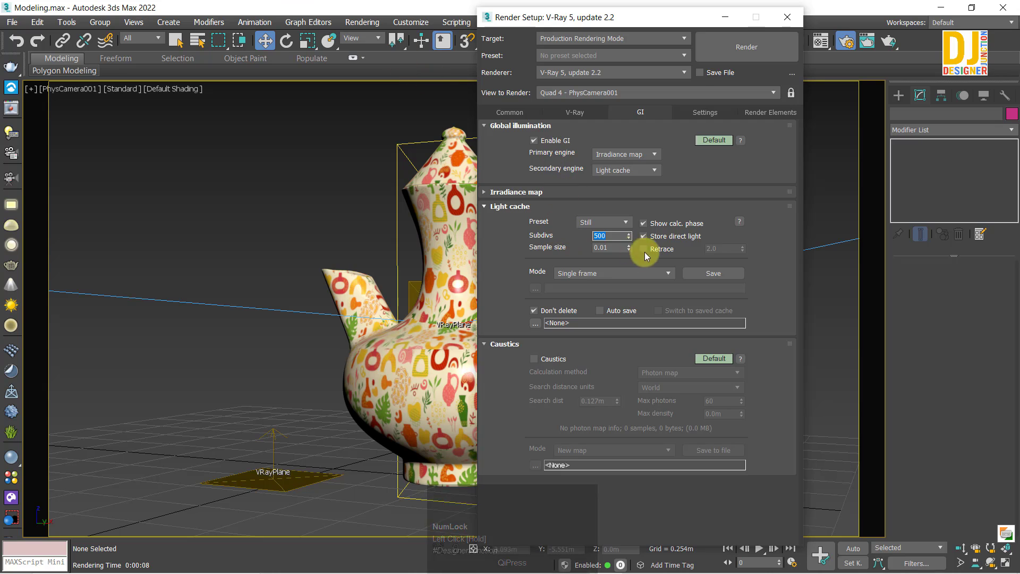
pyautogui.click(531, 193)
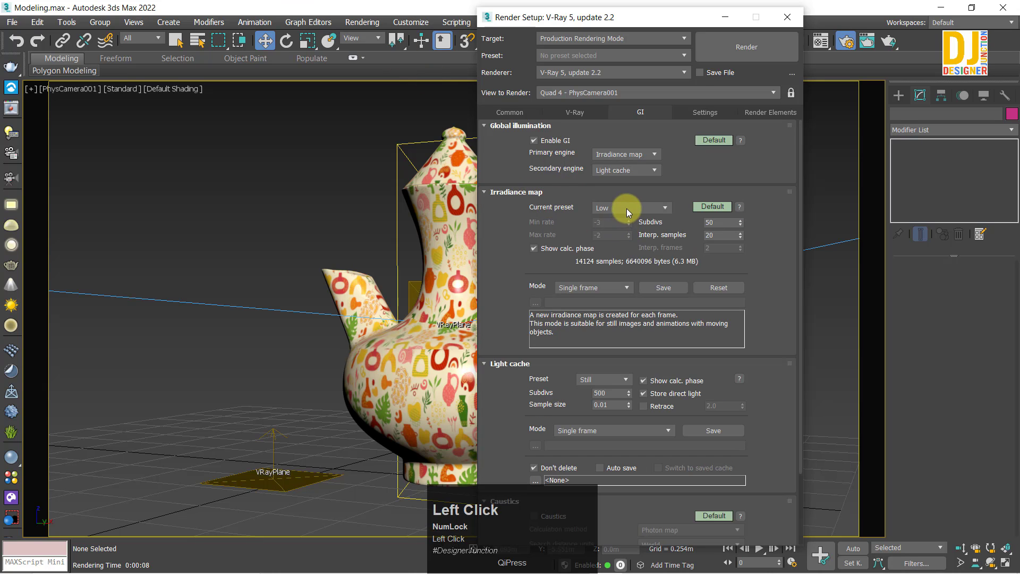
pyautogui.click(628, 208)
pyautogui.click(616, 244)
# - Add the VRayDenoiser render element to the render setup
pyautogui.click(704, 113)
pyautogui.click(750, 112)
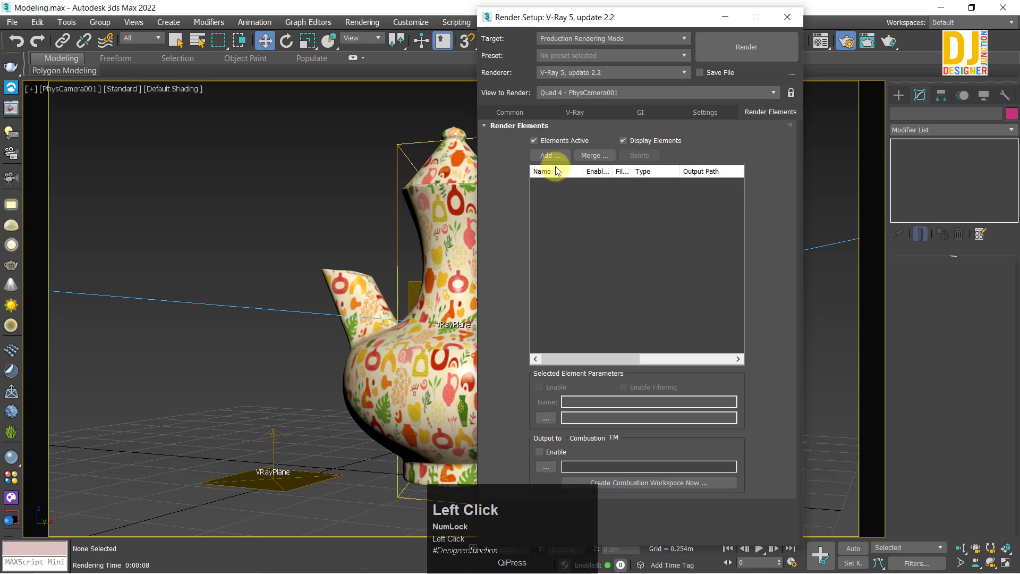
pyautogui.click(542, 157)
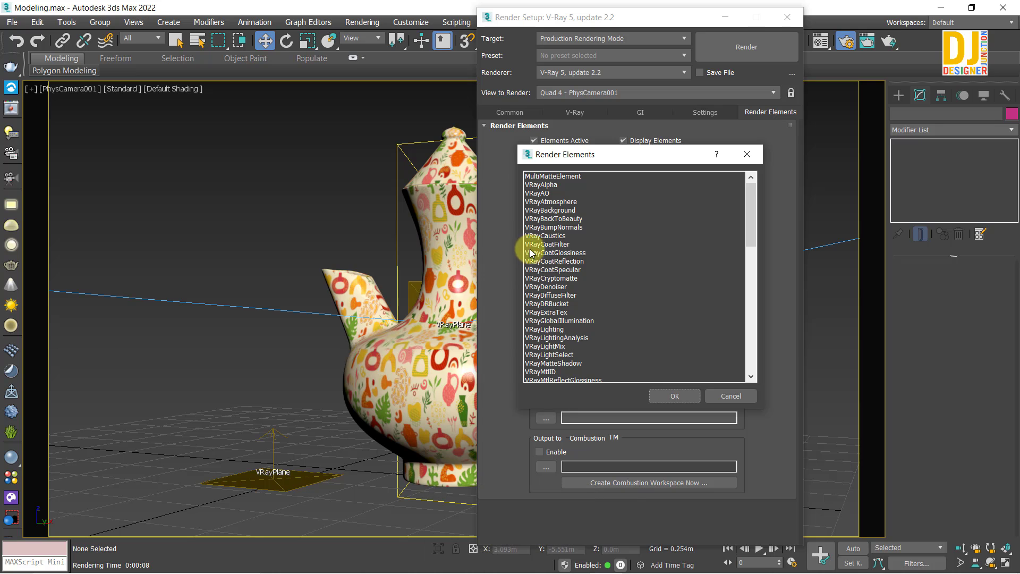
pyautogui.doubleClick(532, 287)
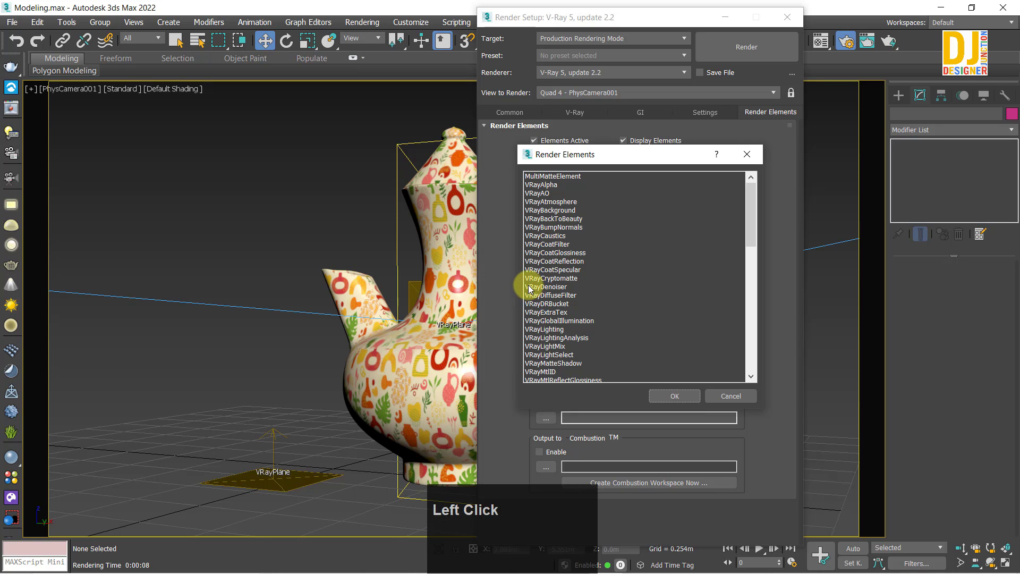
# - Close the render setup, start a production render of the camera view and maximize the V-Ray Frame Buffer
pyautogui.click(497, 112)
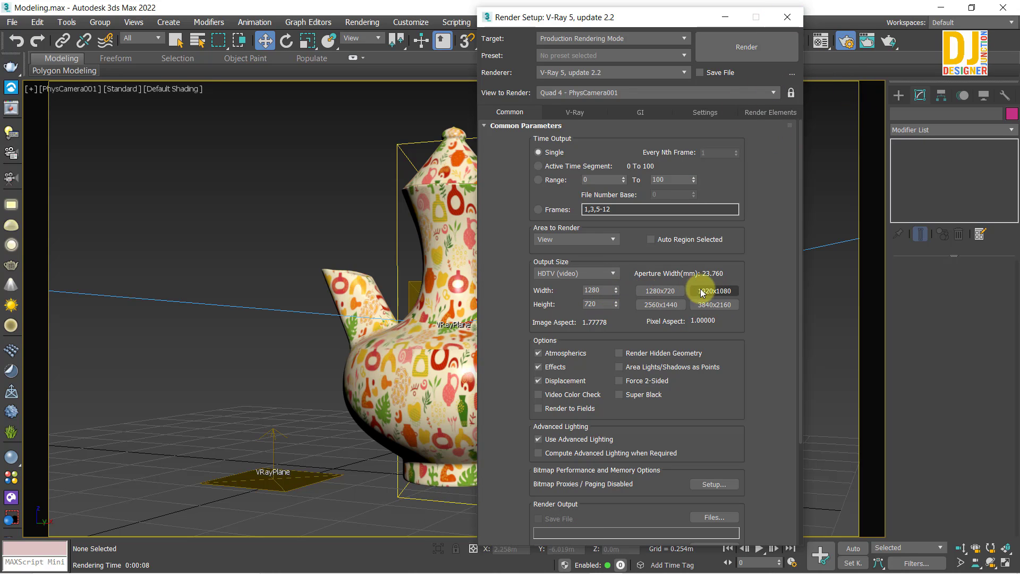
pyautogui.click(787, 17)
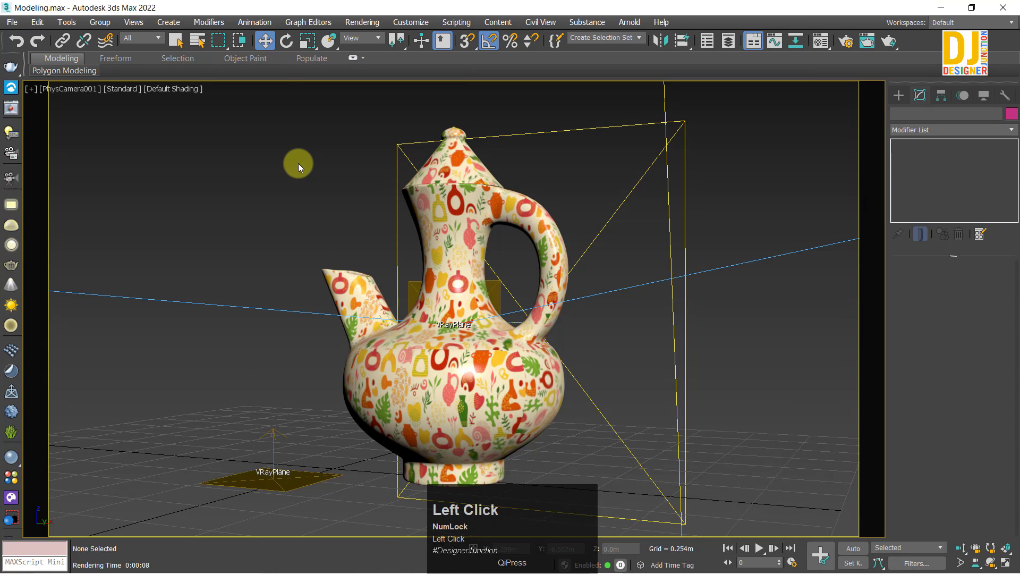
pyautogui.hotkey('shift', 'q')
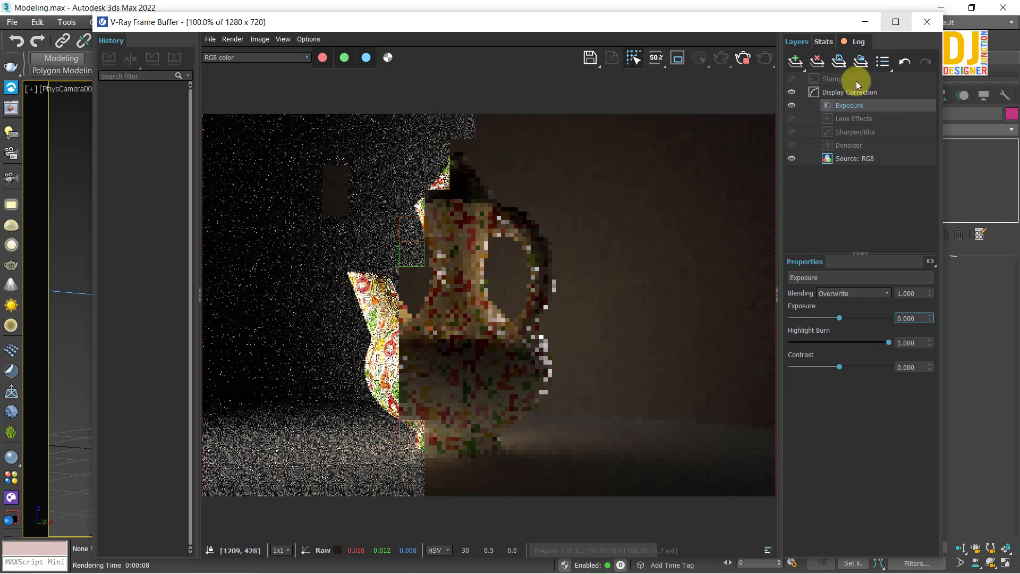
pyautogui.click(893, 23)
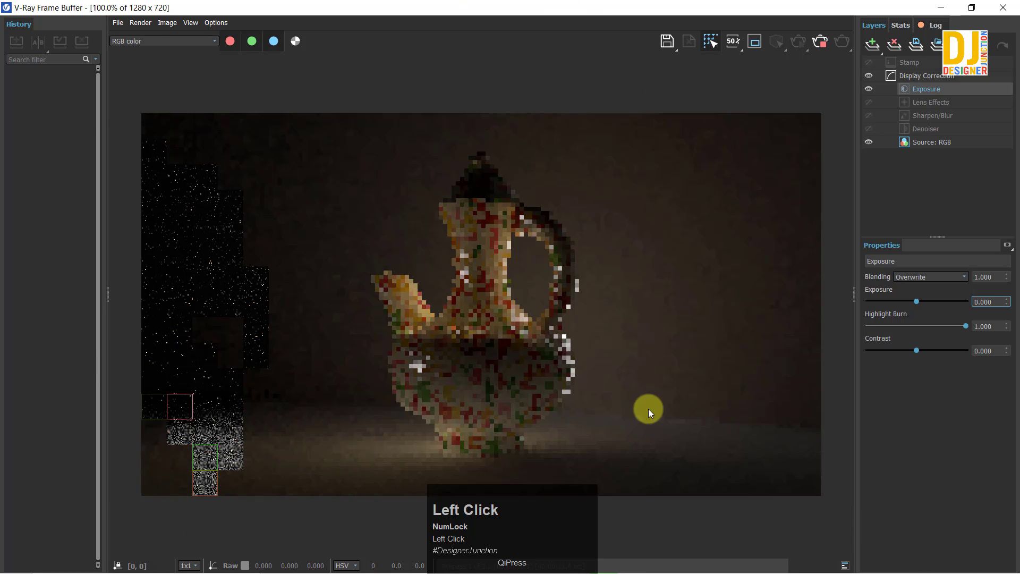
# - Examine the pot's neck, spout and handle up close as the new render progresses
pyautogui.click(482, 209)
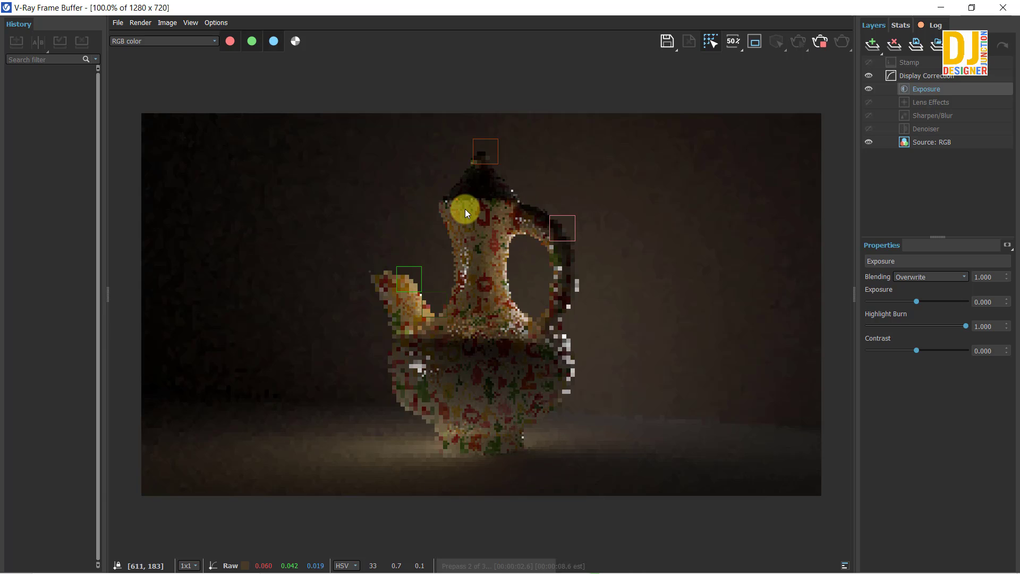
pyautogui.moveTo(464, 209); pyautogui.dragTo(467, 212)
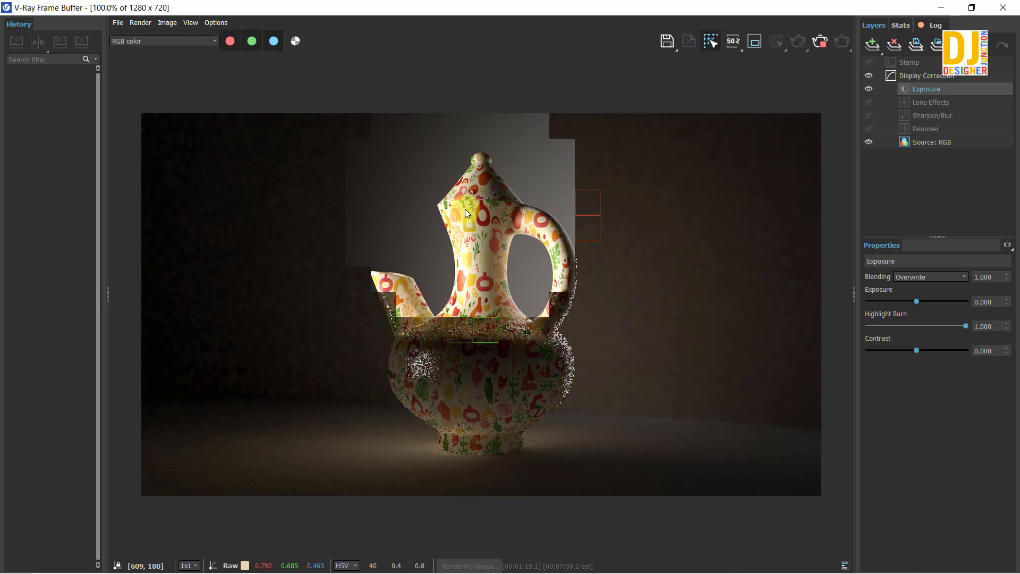
pyautogui.scroll(1, 460, 356)
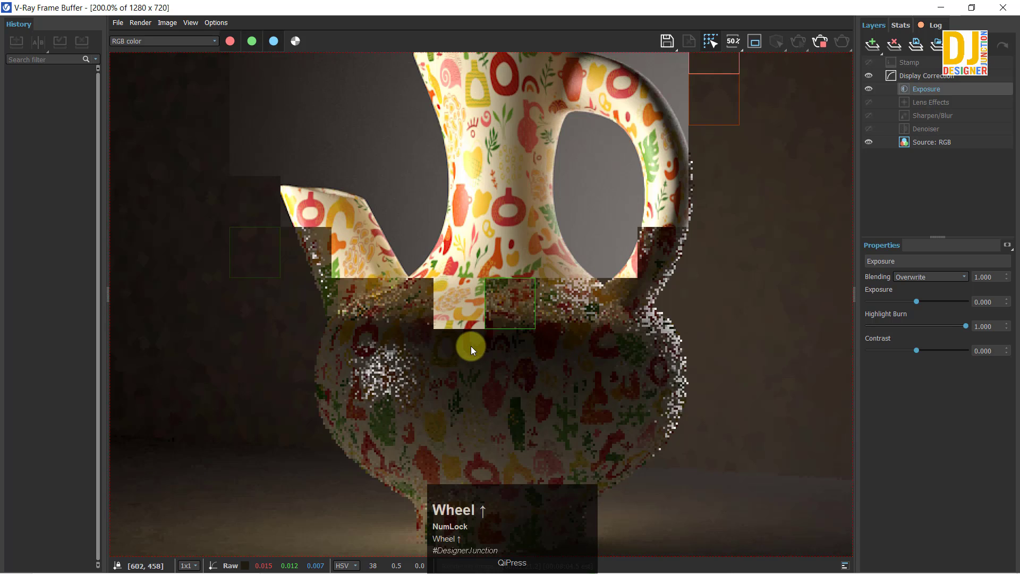
pyautogui.moveTo(487, 195); pyautogui.dragTo(444, 268, button='middle')
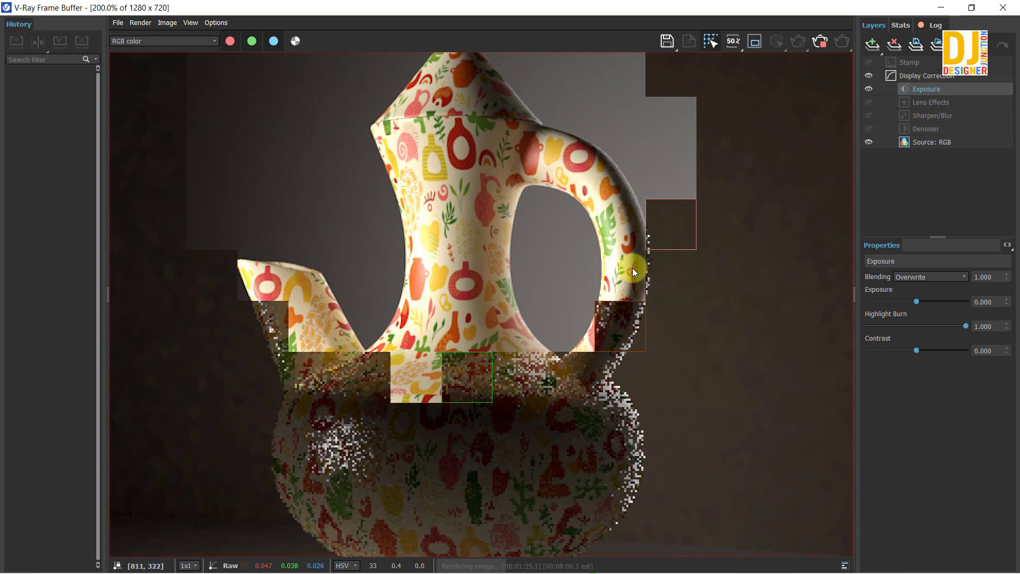
# - Examine the pot's spout, neck, handle and lid at high magnification while the render refines
pyautogui.moveTo(428, 197); pyautogui.dragTo(422, 238, button='middle')
pyautogui.scroll(1, 241, 336)
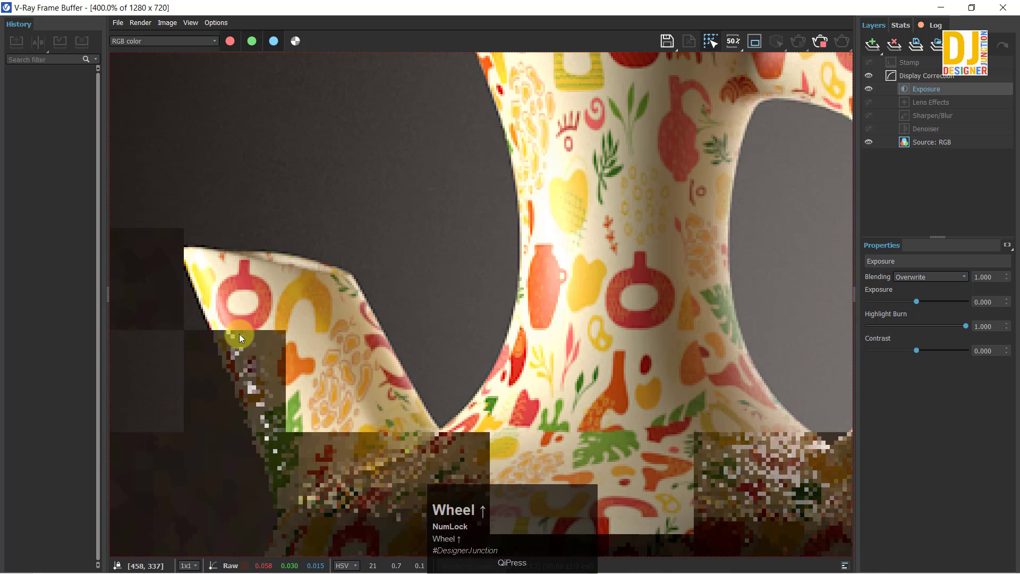
pyautogui.moveTo(240, 337); pyautogui.dragTo(240, 175, button='middle')
pyautogui.scroll(-1, 461, 326)
pyautogui.moveTo(528, 102); pyautogui.dragTo(471, 248, button='middle')
pyautogui.scroll(1, 455, 272)
pyautogui.moveTo(460, 299); pyautogui.dragTo(435, 152, button='middle')
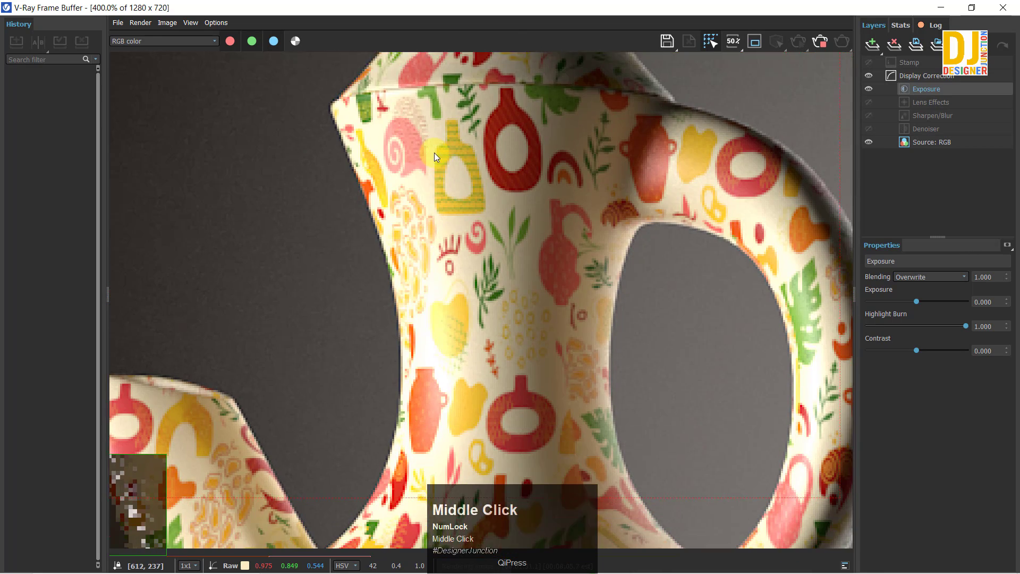
pyautogui.scroll(-1, 470, 354)
pyautogui.scroll(-1, 476, 388)
pyautogui.scroll(1, 482, 369)
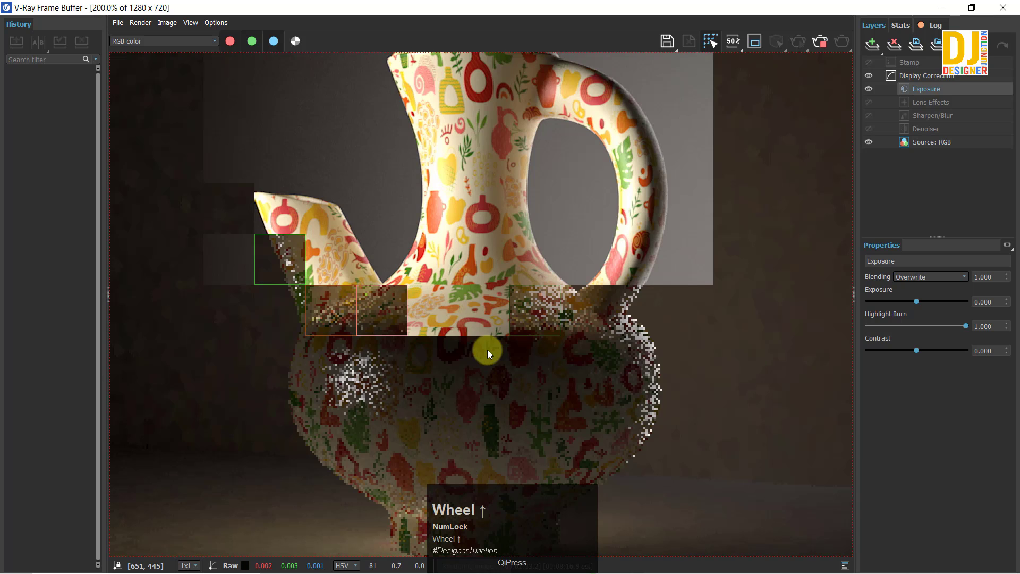
pyautogui.moveTo(479, 262); pyautogui.dragTo(455, 314, button='middle')
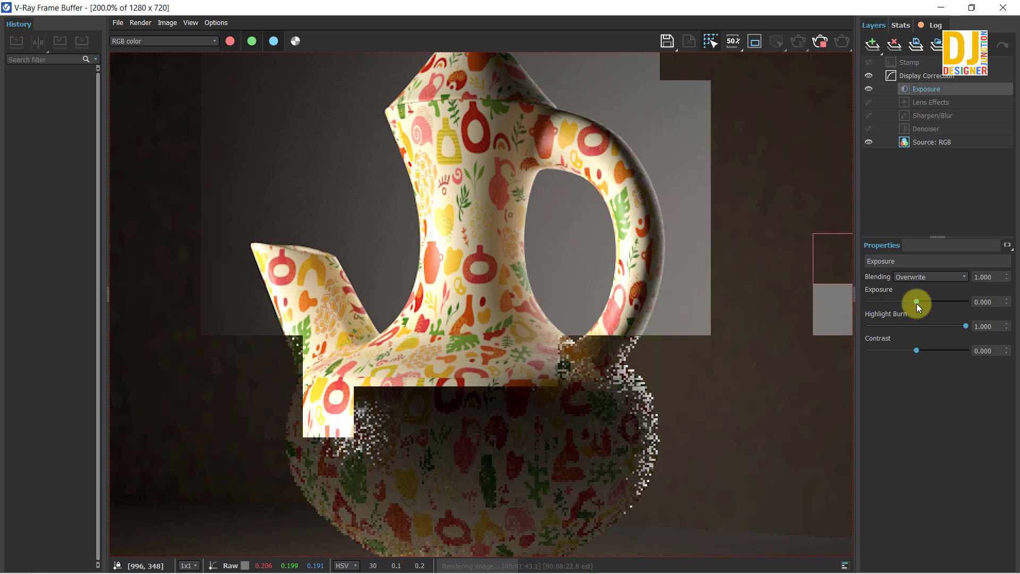
# - Test a much darker display exposure of -3.973 on the whole pot image, and settle the Exposure at -0.297
pyautogui.moveTo(916, 301); pyautogui.dragTo(877, 302)
pyautogui.scroll(-2, 551, 330)
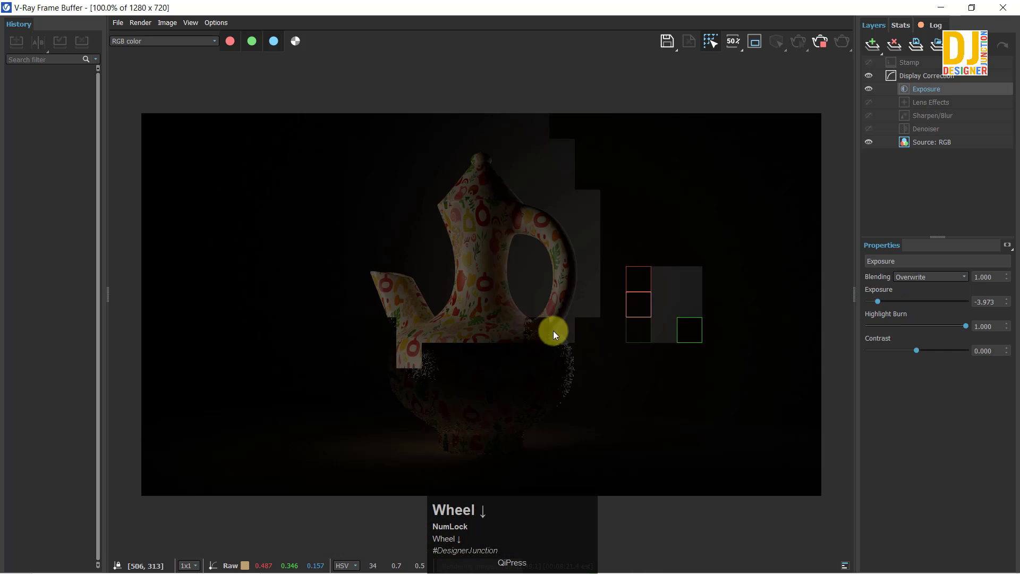
pyautogui.moveTo(879, 302); pyautogui.dragTo(915, 307)
pyautogui.scroll(2, 451, 280)
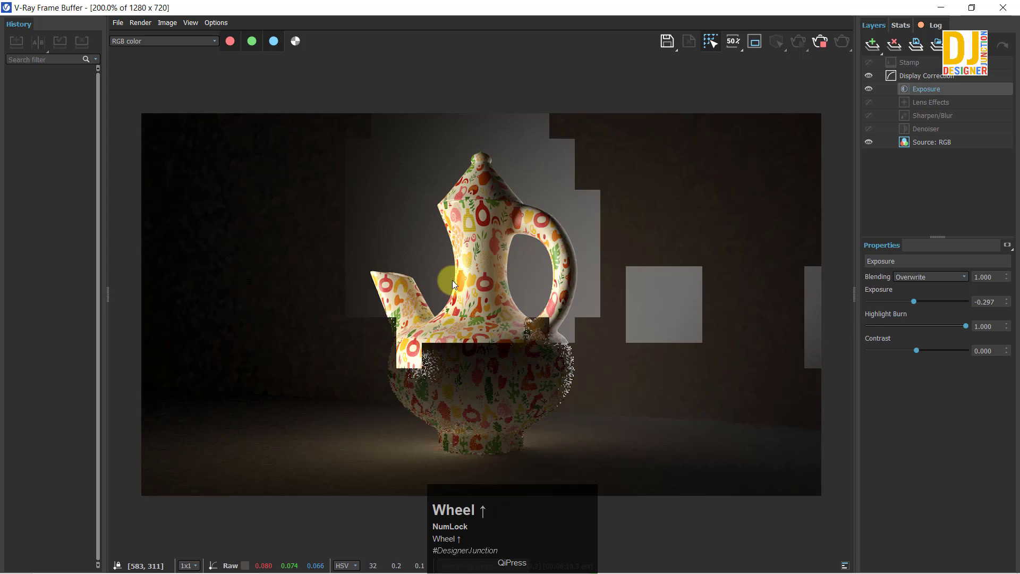
pyautogui.moveTo(527, 263); pyautogui.dragTo(506, 268, button='middle')
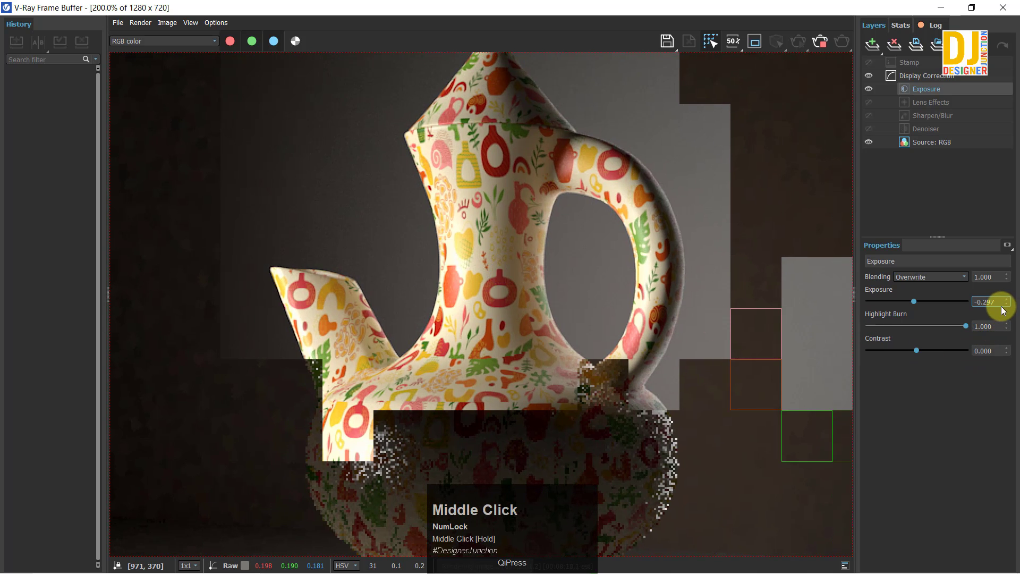
# - Try Exposure values of 1 and -1, and bring the correction back to -0.297
pyautogui.moveTo(1003, 305); pyautogui.dragTo(945, 306)
pyautogui.write('.')
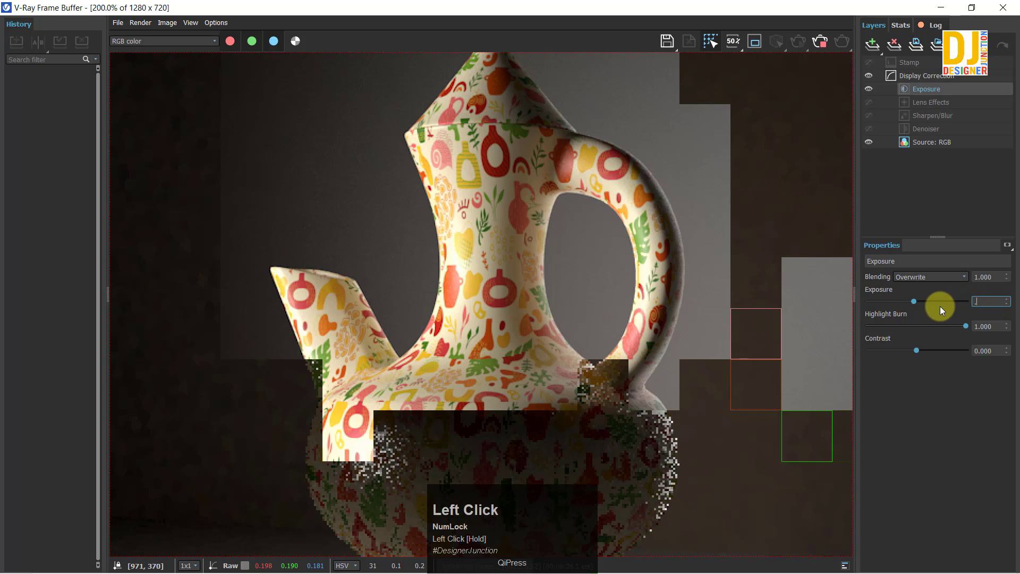
pyautogui.press('BackSpace')
pyautogui.write('1')
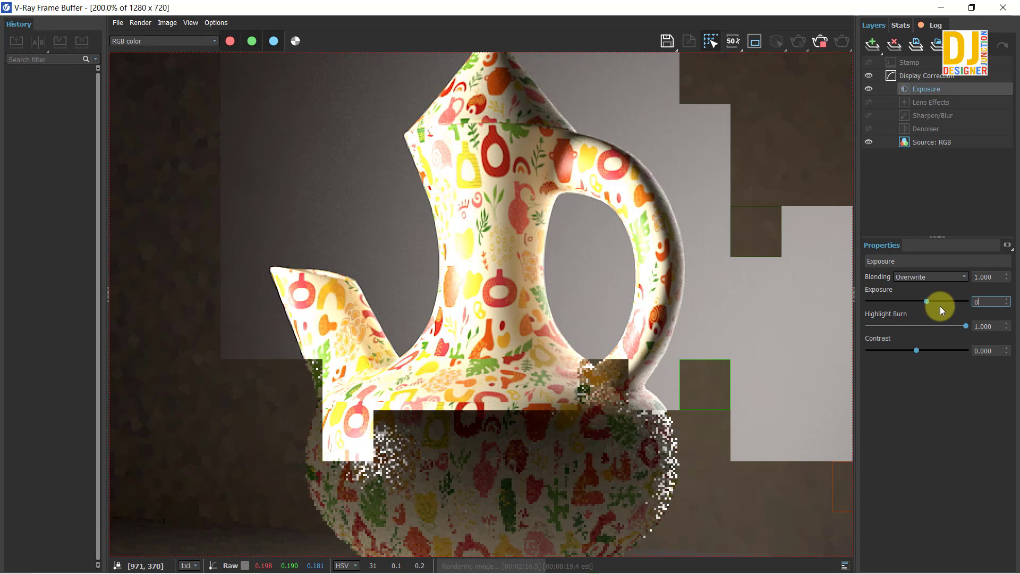
pyautogui.press('BackSpace')
pyautogui.write('-1')
pyautogui.press('Return')
pyautogui.moveTo(907, 302); pyautogui.dragTo(914, 304)
pyautogui.scroll(-1, 458, 224)
pyautogui.click(461, 223)
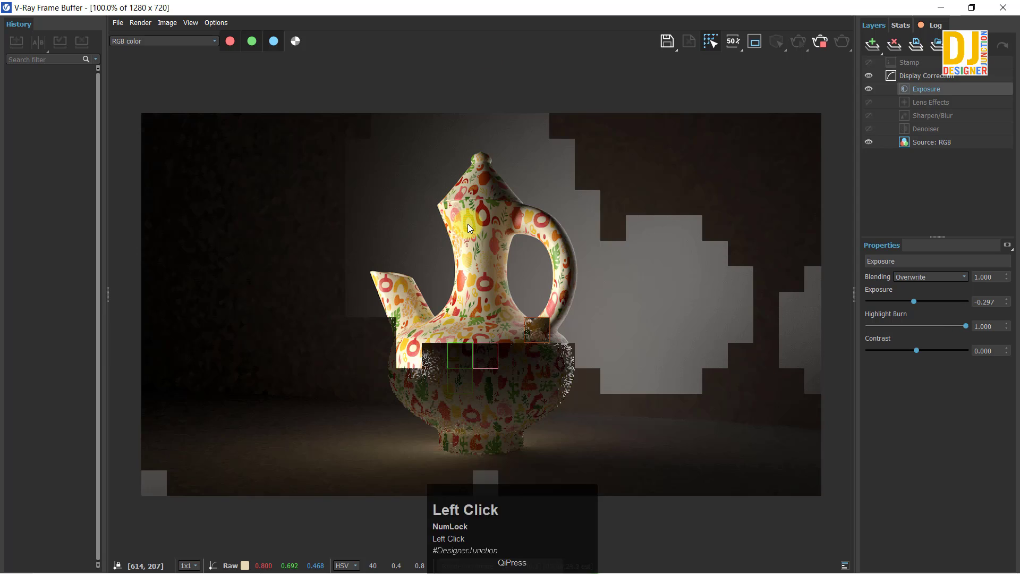
# - Examine the nearly finished pot render, comparing the lid, neck, spout and body close up with the full frame
pyautogui.click(463, 212)
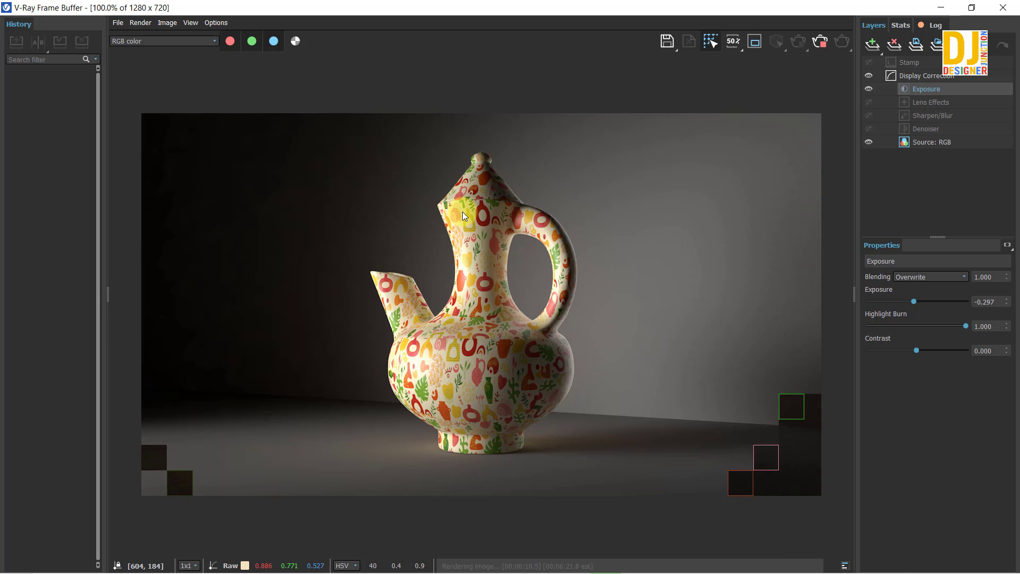
pyautogui.scroll(1, 507, 384)
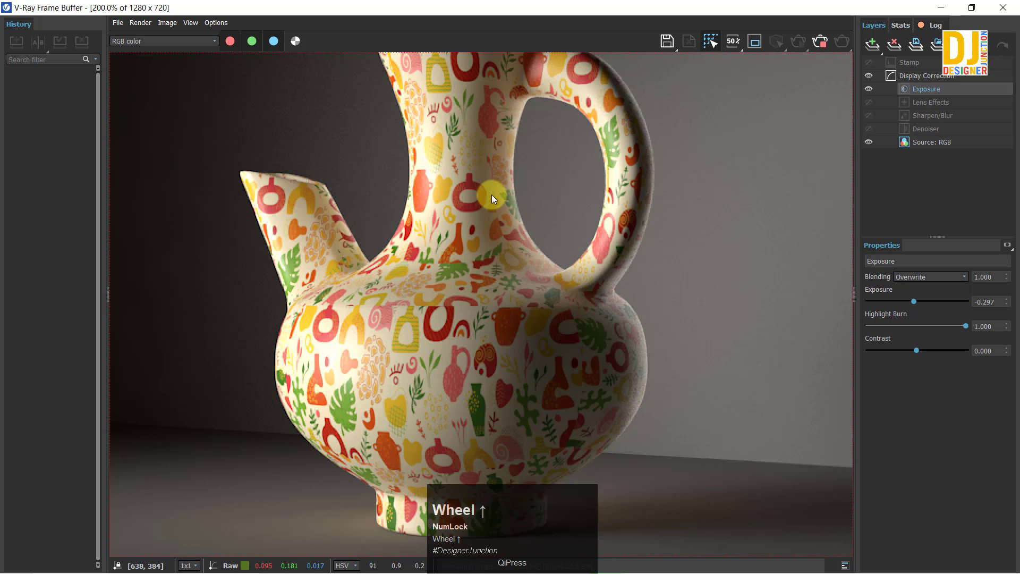
pyautogui.moveTo(492, 195); pyautogui.dragTo(406, 397, button='middle')
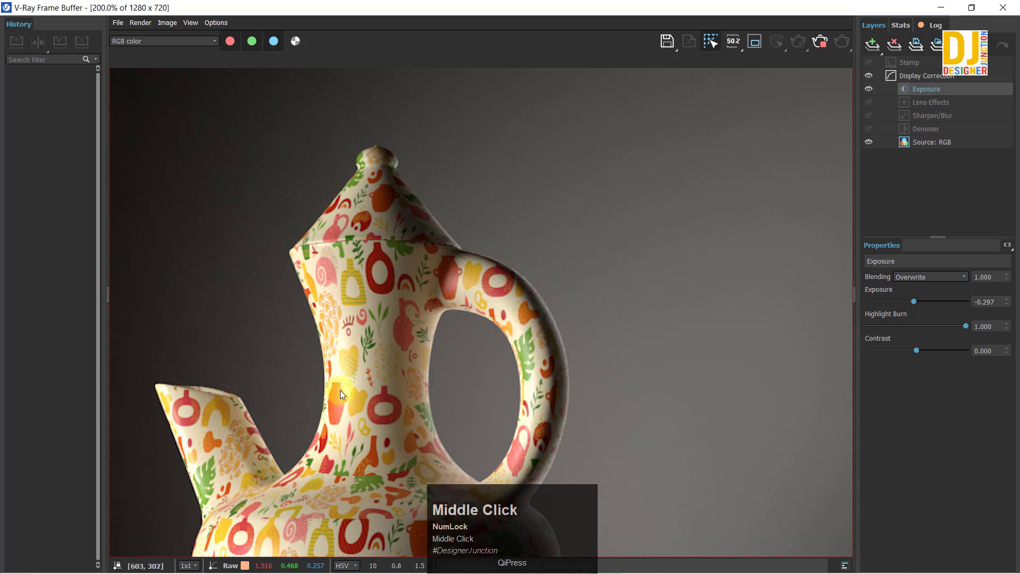
pyautogui.moveTo(340, 390); pyautogui.dragTo(410, 353, button='middle')
pyautogui.scroll(-1, 410, 362)
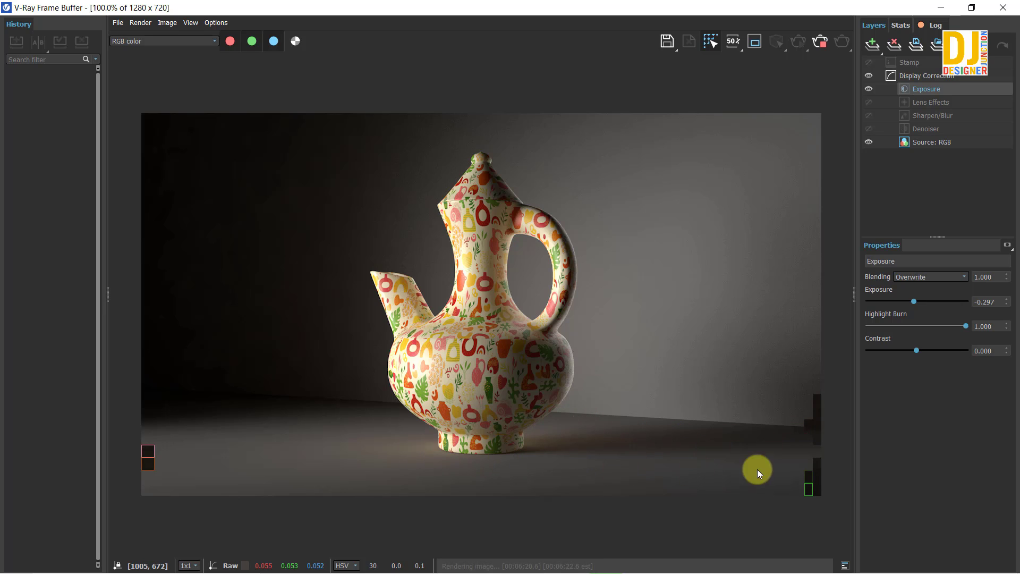
pyautogui.moveTo(544, 197); pyautogui.dragTo(444, 275, button='middle')
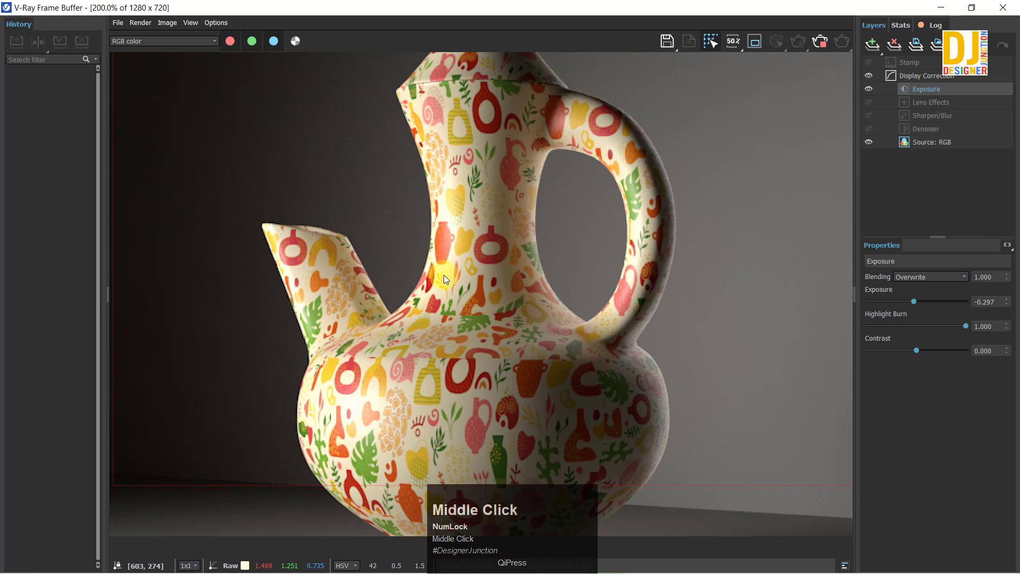
pyautogui.scroll(-2, 445, 275)
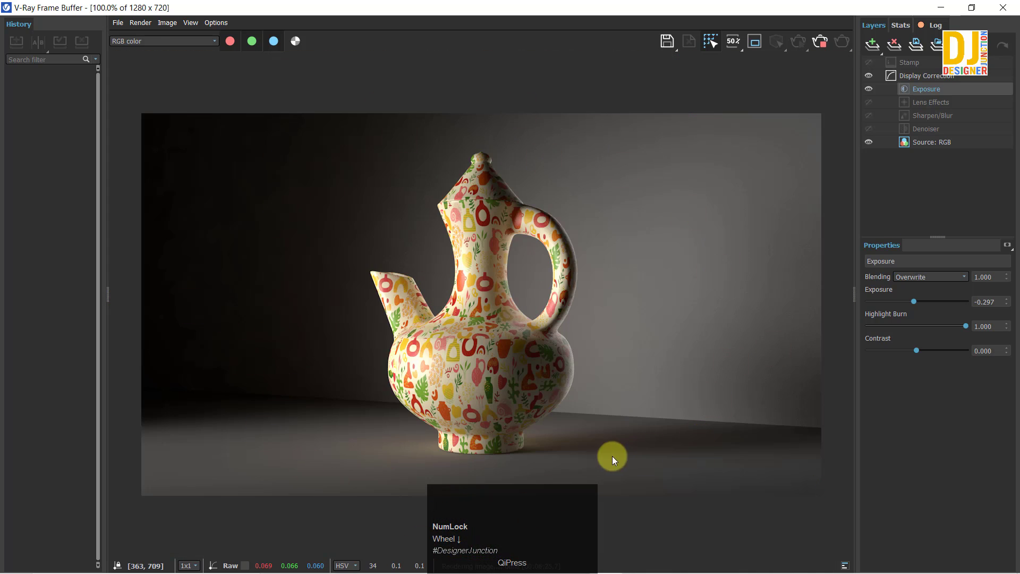
pyautogui.click(468, 227)
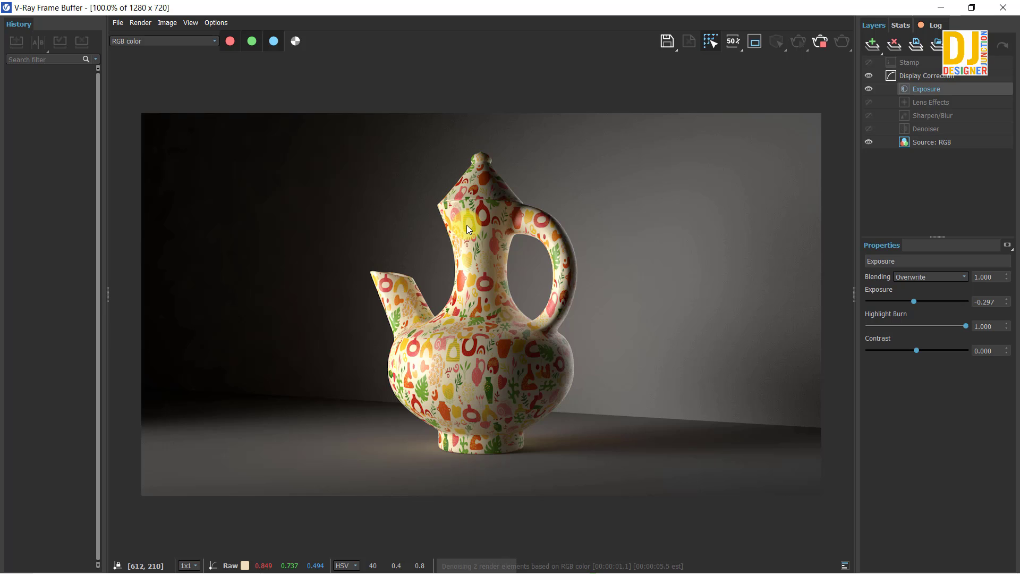
pyautogui.click(531, 211)
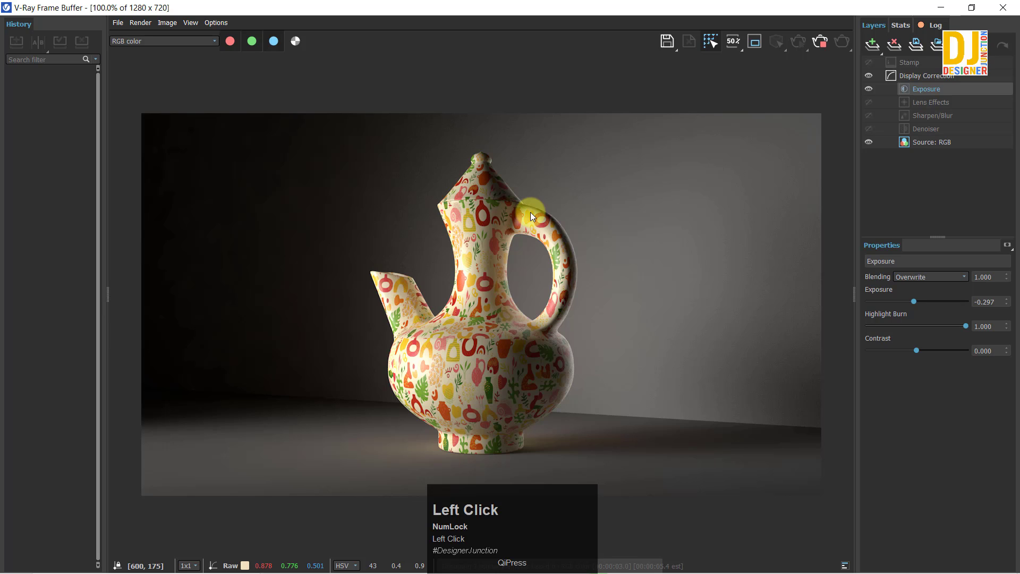
pyautogui.click(459, 211)
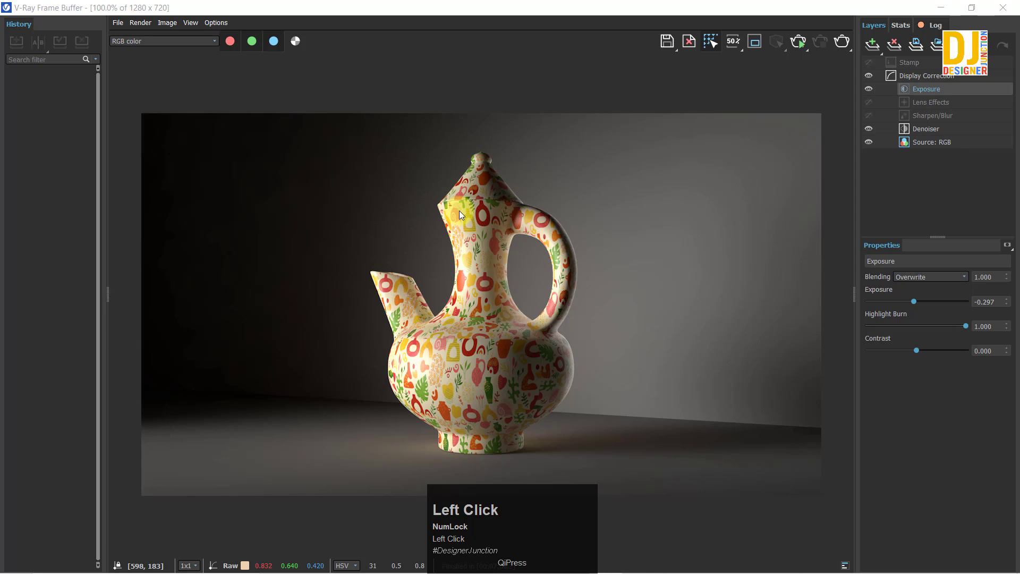